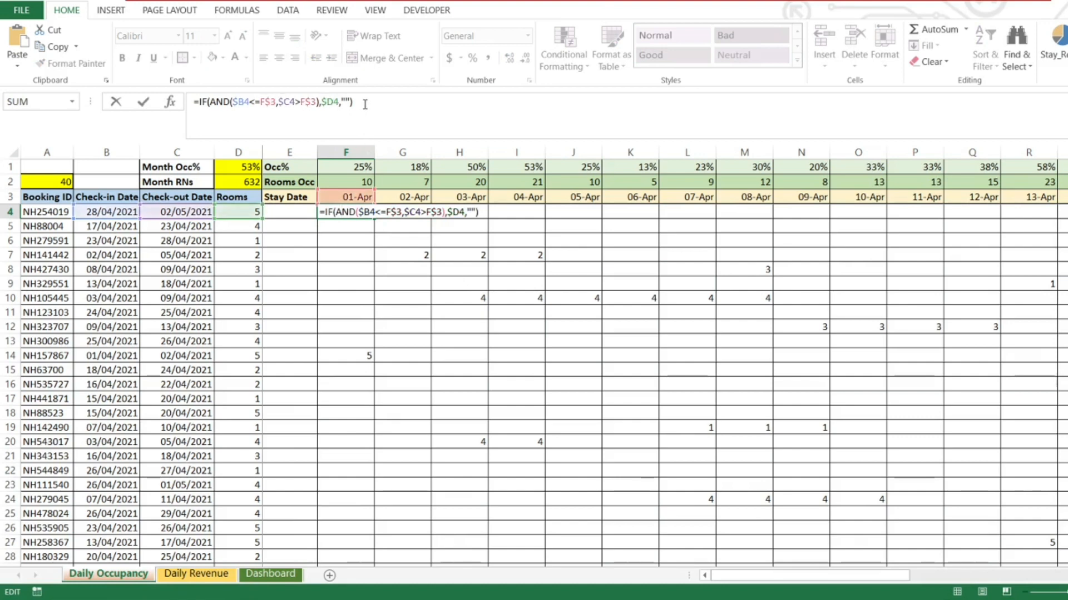
Examine the IF/AND formula in F4 that allocates the booked rooms to the 01-Apr stay date, and close the cell.
{"action": "left_click_drag", "start_coordinate": [363, 102], "coordinate": [159, 109]}
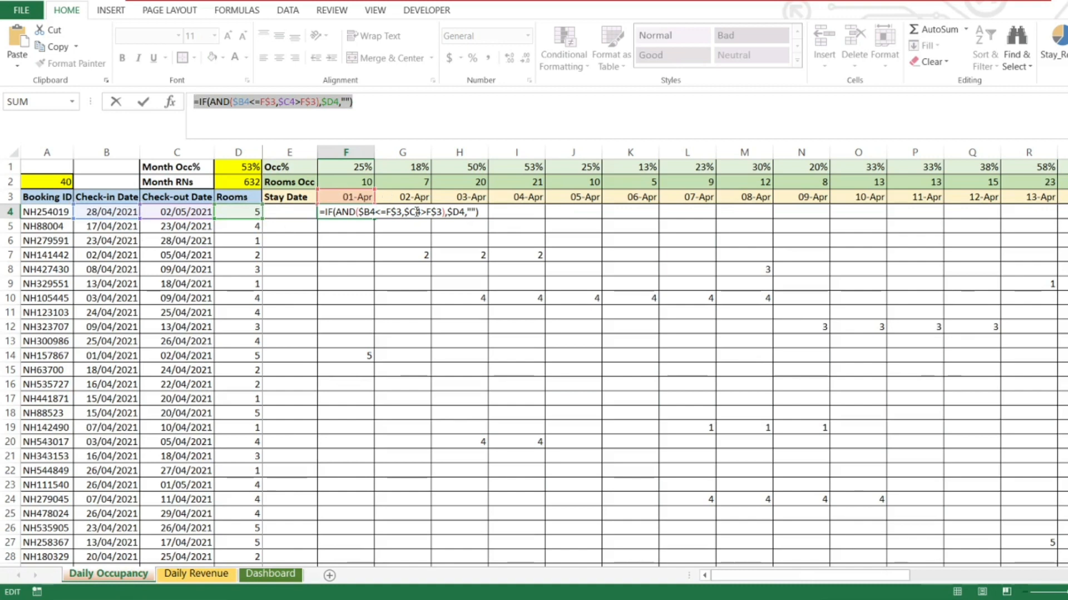
{"action": "left_click", "coordinate": [357, 107]}
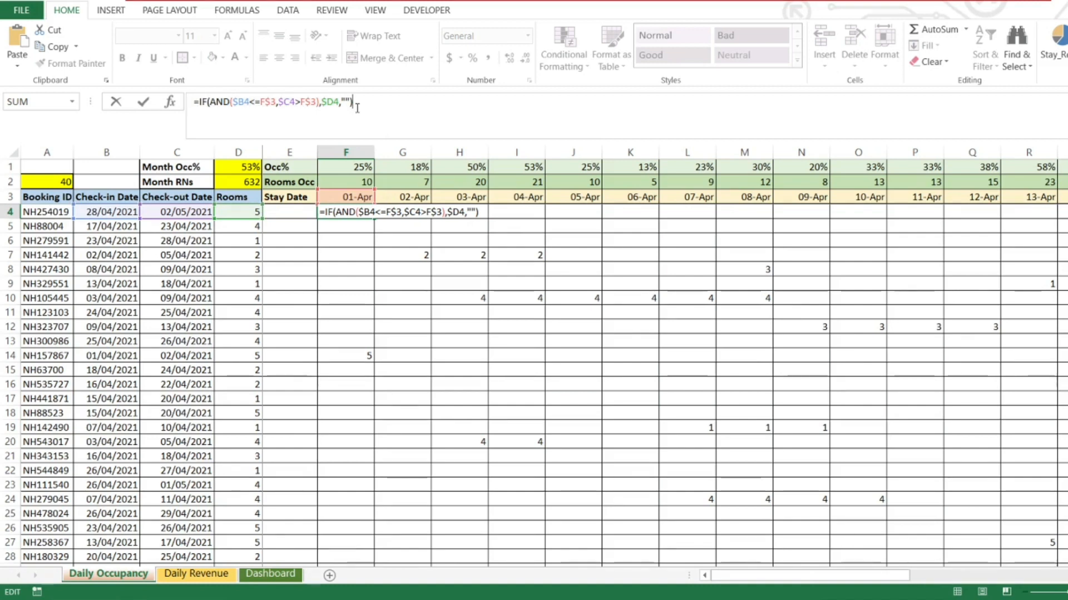
{"action": "left_click", "coordinate": [195, 105], "text": "shift"}
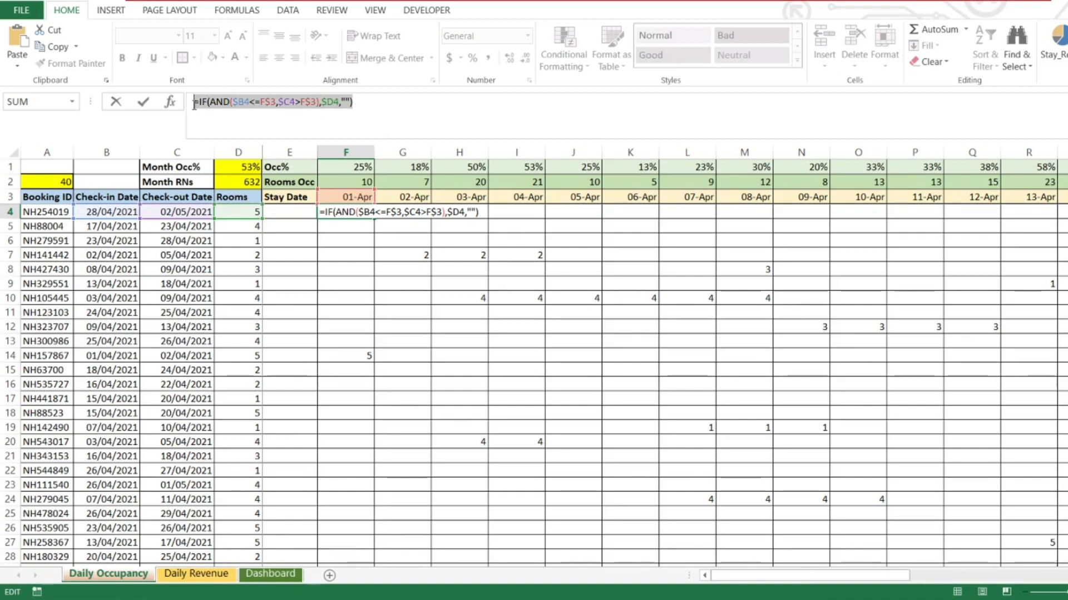
{"action": "left_click", "coordinate": [369, 101]}
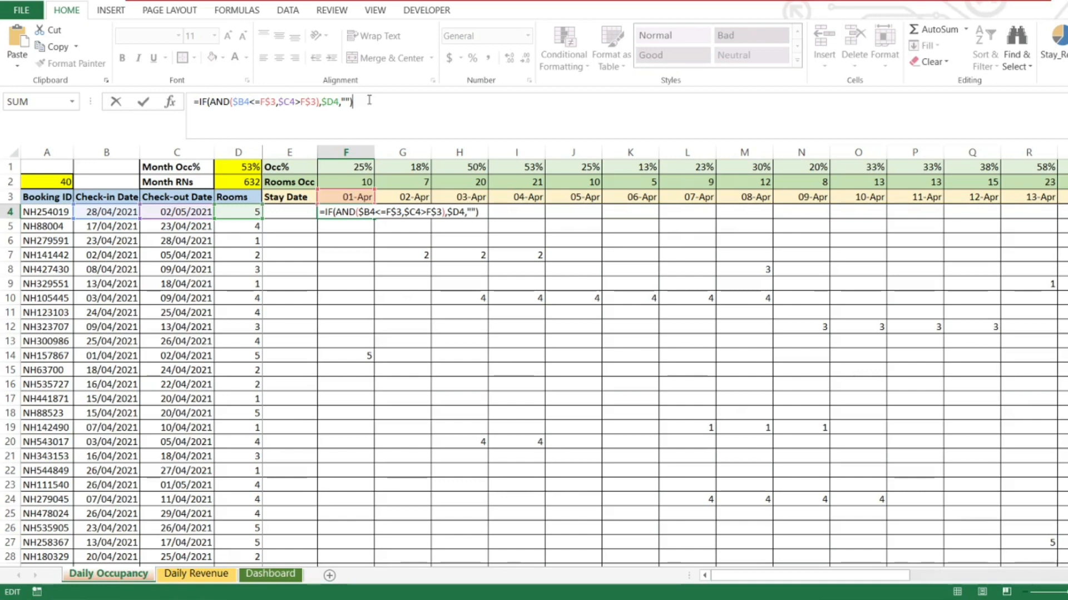
{"action": "left_click_drag", "start_coordinate": [368, 100], "coordinate": [186, 97]}
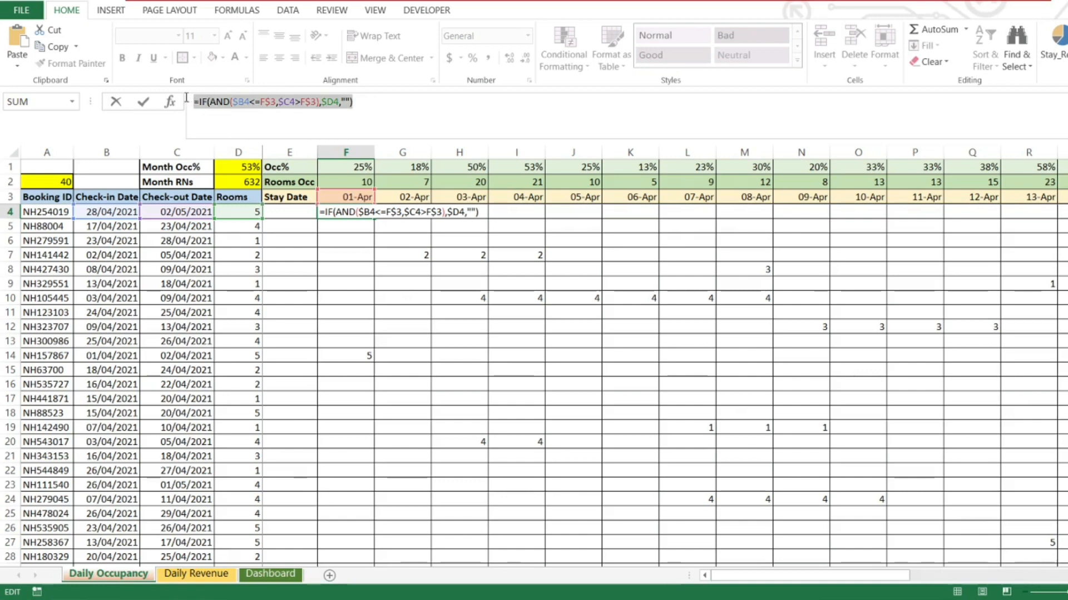
{"action": "left_click", "coordinate": [210, 102]}
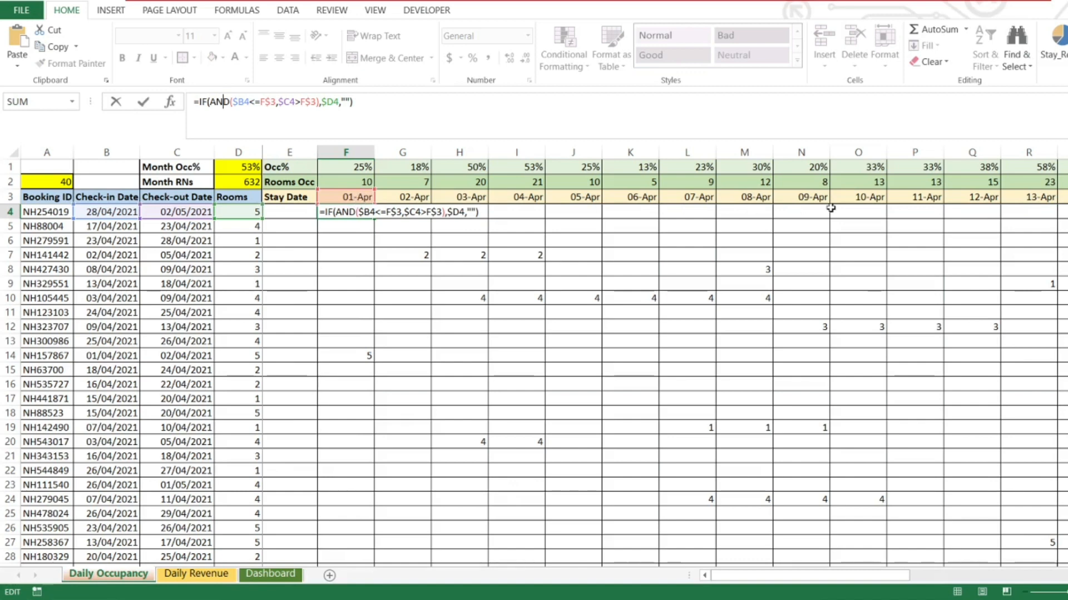
{"action": "key", "text": "ctrl+Return"}
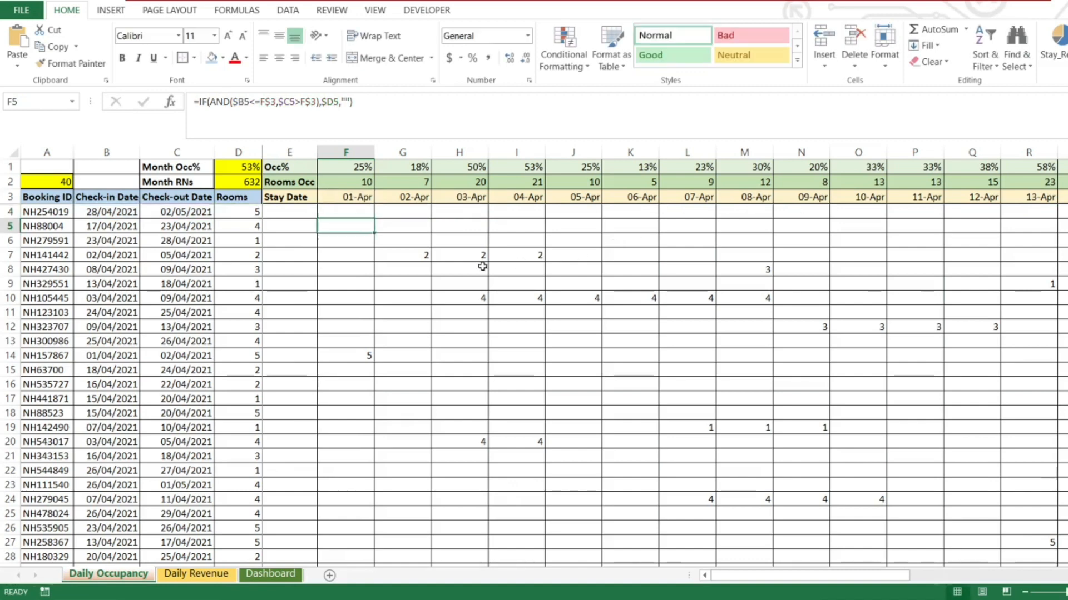
Inspect the Rooms Occ formula for 01-Apr in cell F2.
{"action": "key", "text": "Up"}
{"action": "key", "text": "Up"}
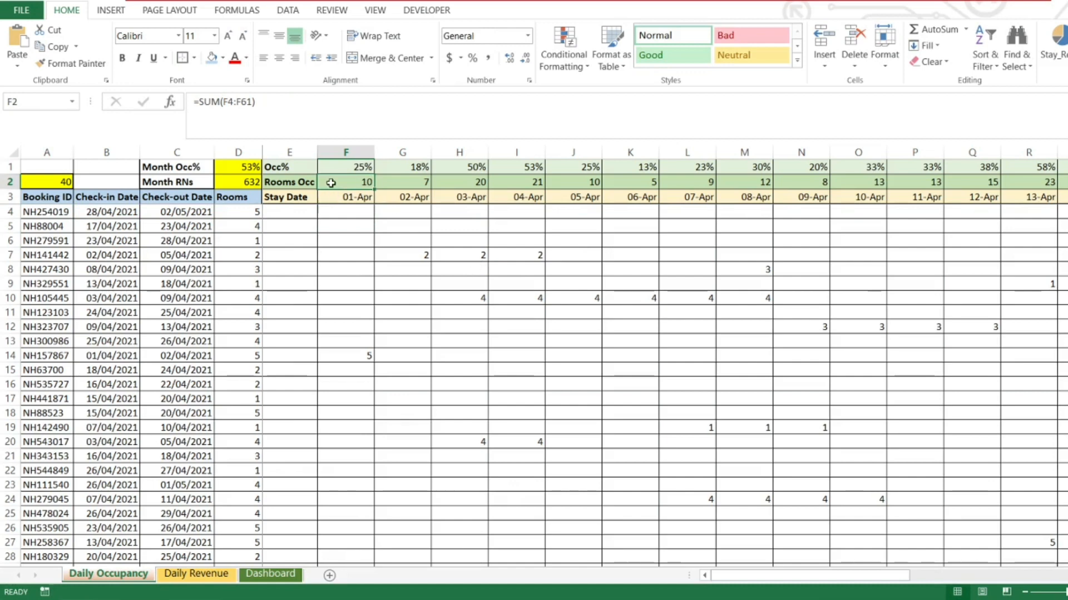
{"action": "key", "text": "ctrl+bracketleft"}
{"action": "key", "text": "Up"}
{"action": "key", "text": "Up"}
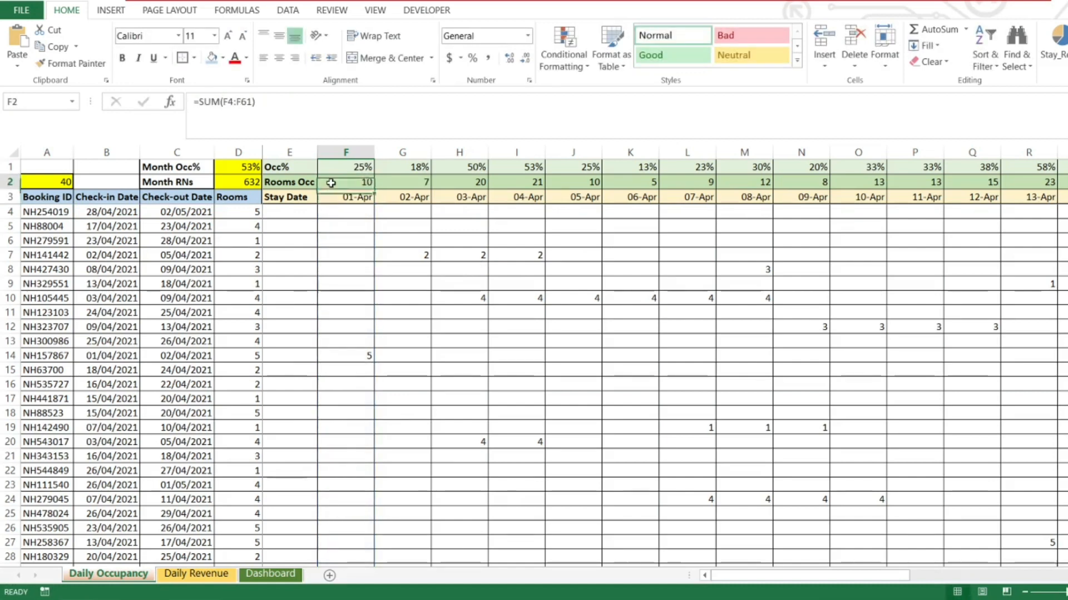
Review the booking table headers in row 3, from Booking ID through Rooms.
{"action": "key", "text": "Right"}
{"action": "key", "text": "Down"}
{"action": "key", "text": "Left"}
{"action": "key", "text": "Left"}
{"action": "key", "text": "Left"}
{"action": "key", "text": "Left"}
{"action": "key", "text": "Left"}
{"action": "key", "text": "Left"}
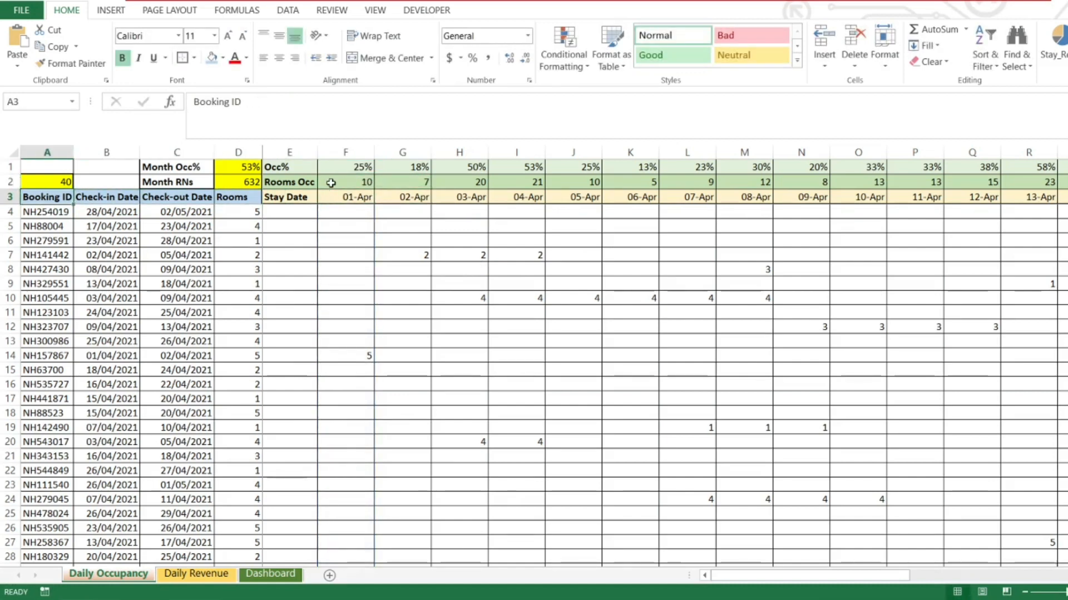
{"action": "key", "text": "Right"}
{"action": "key", "text": "Right"}
{"action": "key", "text": "Right"}
{"action": "key", "text": "Left"}
{"action": "key", "text": "Left"}
{"action": "key", "text": "Left"}
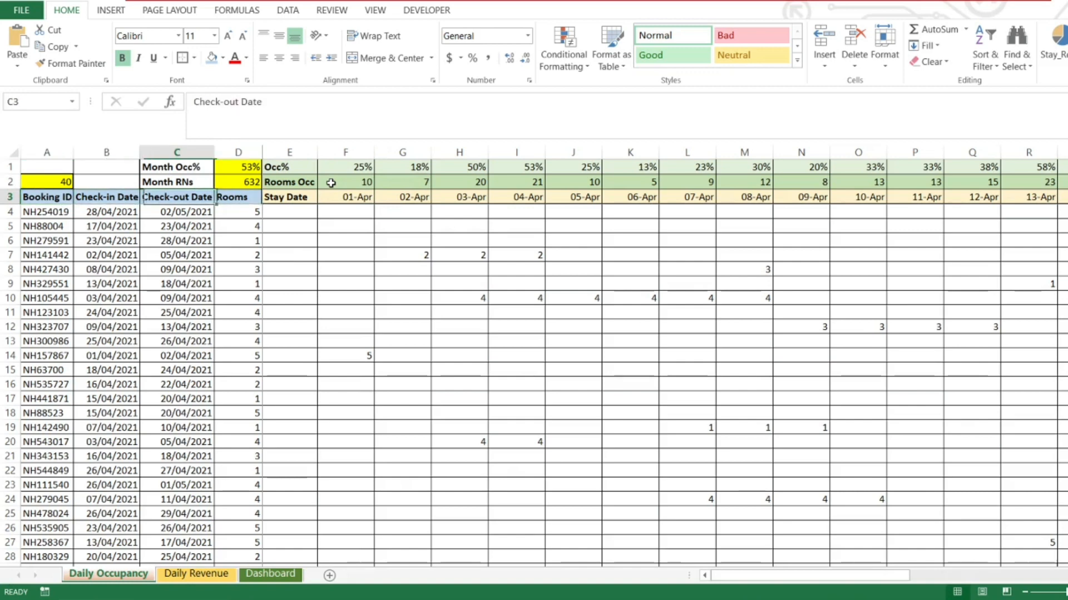
Check the first booking's entry under each header, from Booking ID to Check-in Date, Check-out Date and Rooms.
{"action": "key", "text": "Down"}
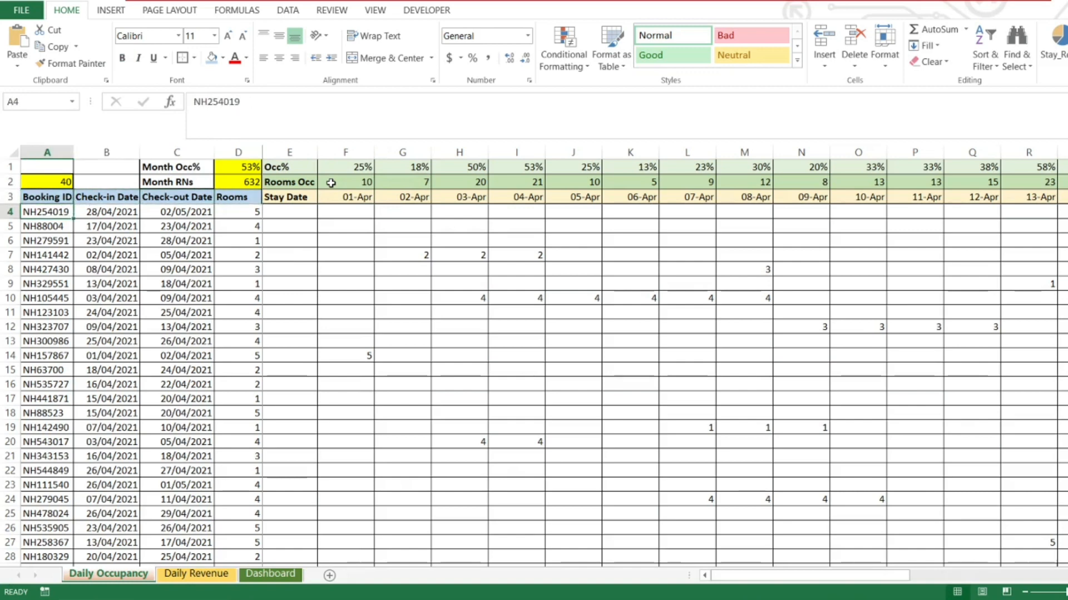
{"action": "key", "text": "Up"}
{"action": "key", "text": "Right"}
{"action": "key", "text": "Down"}
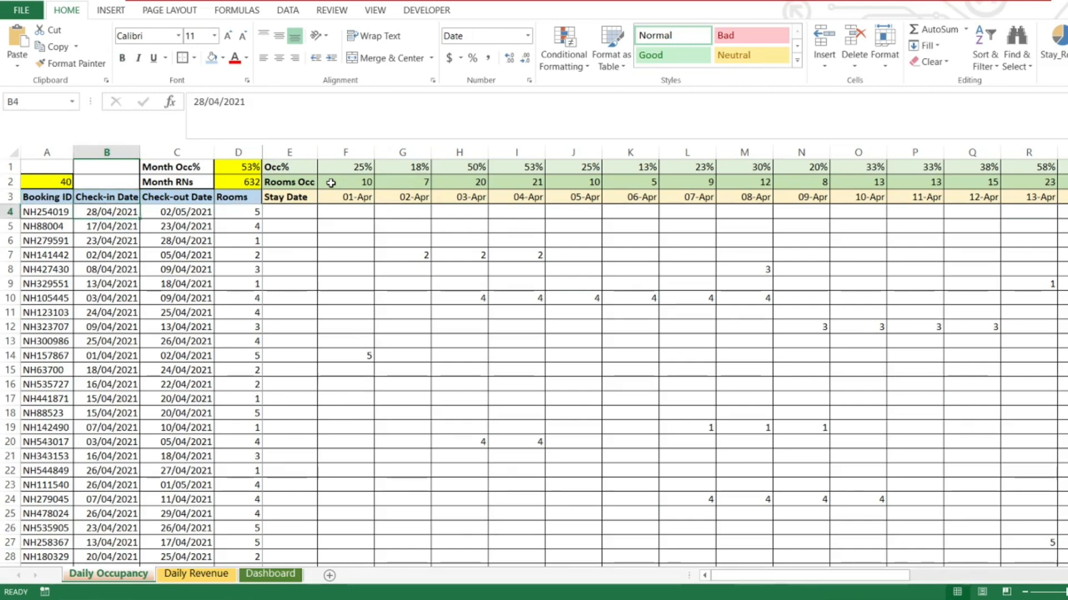
{"action": "key", "text": "Up"}
{"action": "key", "text": "Right"}
{"action": "key", "text": "Down"}
{"action": "key", "text": "Up"}
{"action": "key", "text": "Right"}
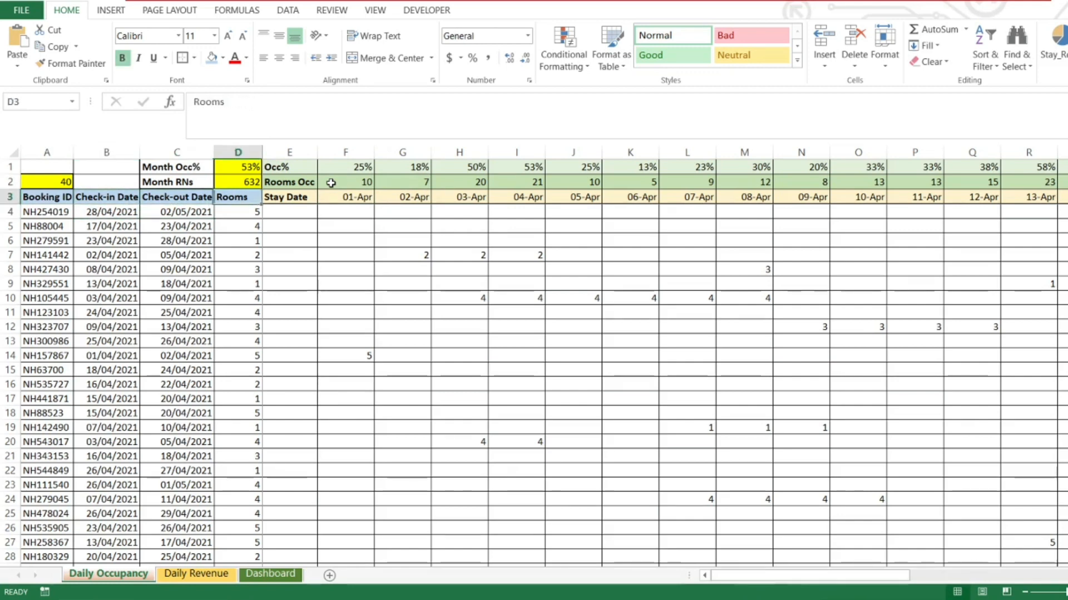
{"action": "key", "text": "Down"}
{"action": "key", "text": "Up"}
{"action": "key", "text": "Down"}
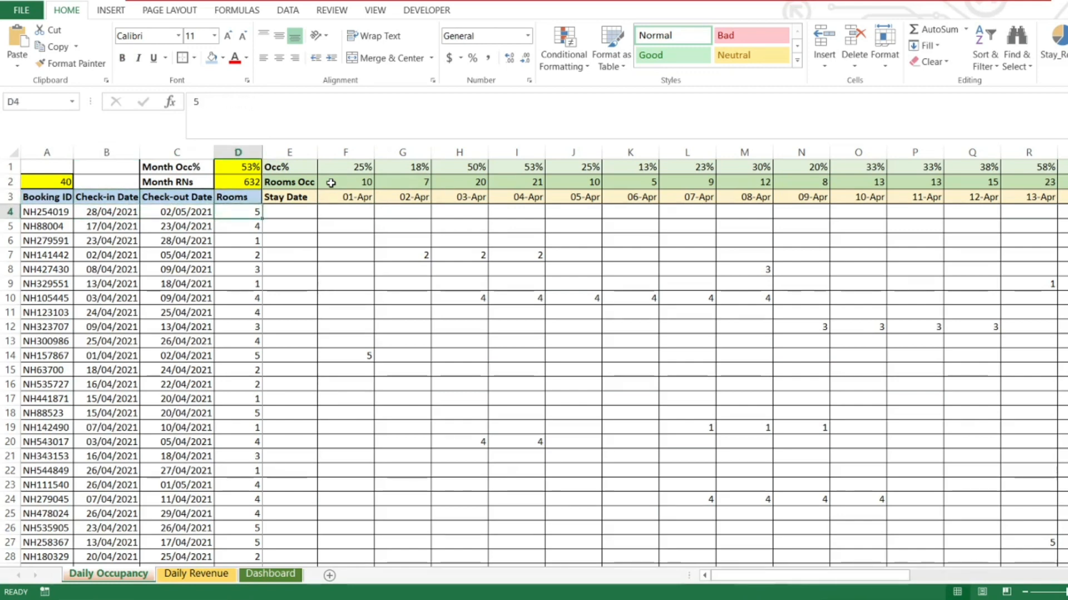
Read back and forth across the first booking's values in row 4, and return to the Booking ID header.
{"action": "key", "text": "Left"}
{"action": "key", "text": "Left"}
{"action": "key", "text": "Left"}
{"action": "key", "text": "Right"}
{"action": "key", "text": "Right"}
{"action": "key", "text": "Right"}
{"action": "key", "text": "Left"}
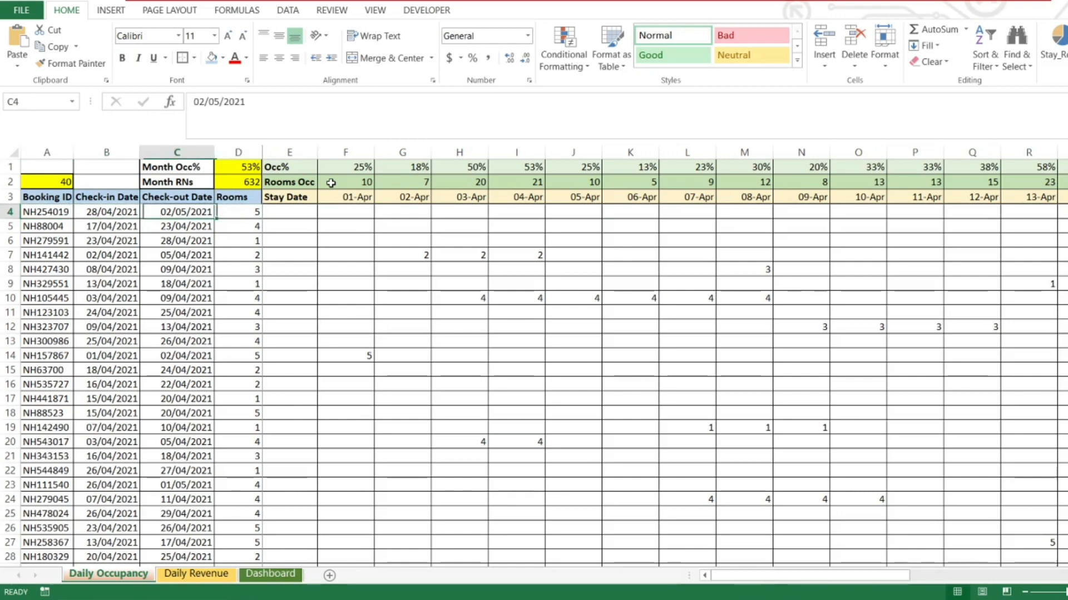
{"action": "key", "text": "Left"}
{"action": "key", "text": "Left"}
{"action": "key", "text": "Right"}
{"action": "key", "text": "Right"}
{"action": "key", "text": "Right"}
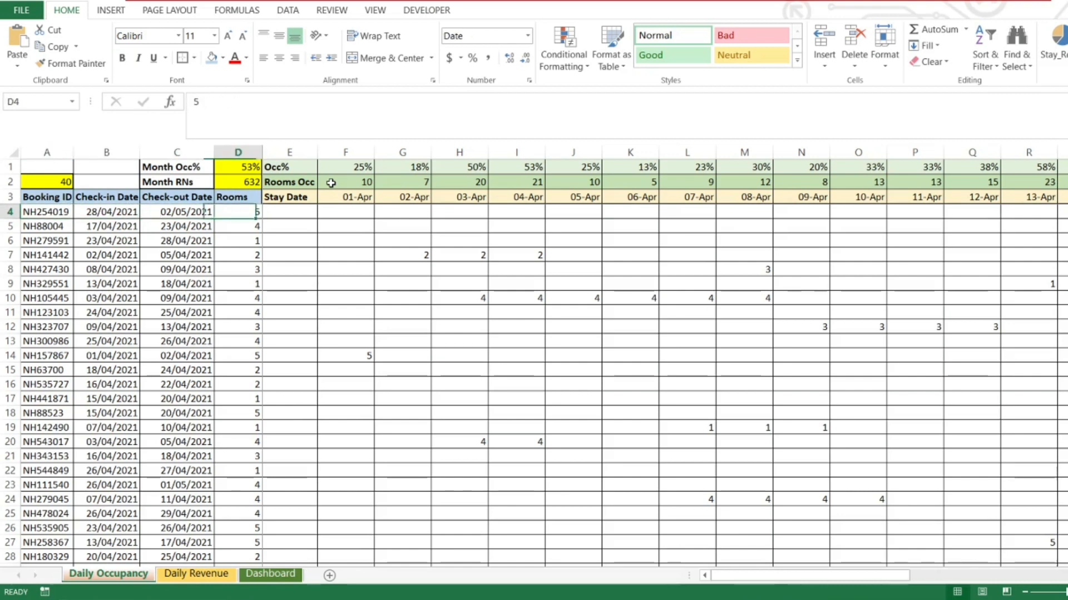
{"action": "key", "text": "Up"}
{"action": "key", "text": "Down"}
{"action": "key", "text": "Up"}
{"action": "key", "text": "Left"}
{"action": "key", "text": "Left"}
{"action": "key", "text": "Left"}
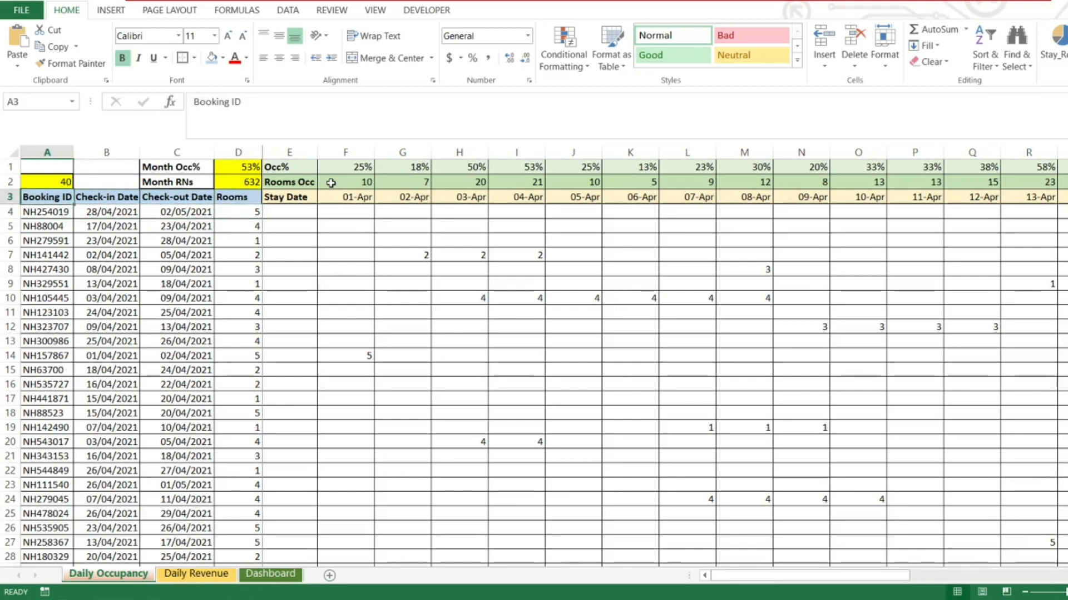
Select all booking IDs in A4:A61 to review the full list, and return to the first booking.
{"action": "key", "text": "ctrl+Down"}
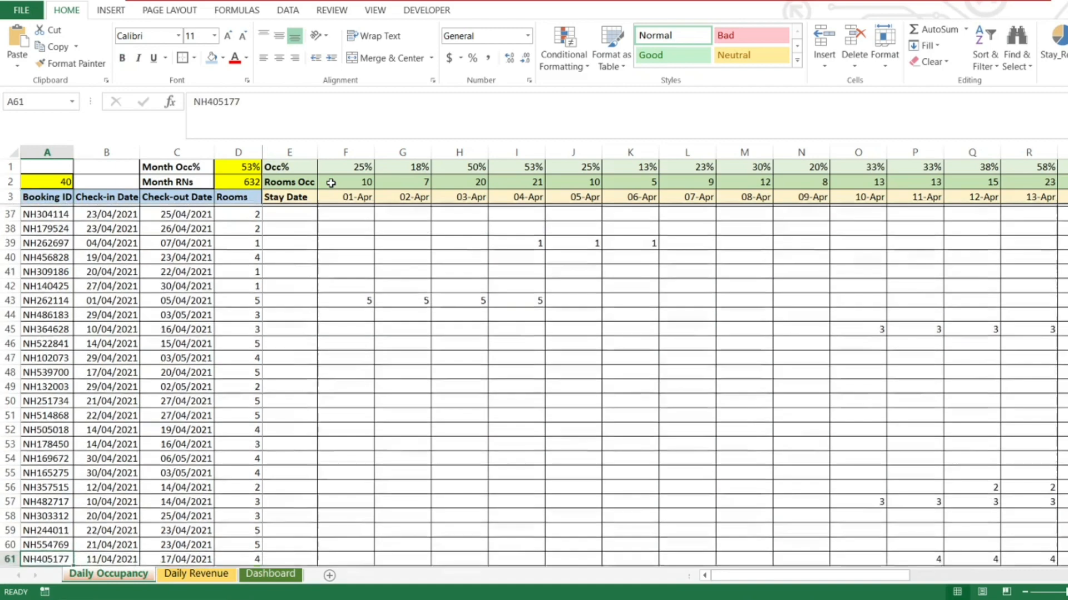
{"action": "key", "text": "ctrl+shift+Up"}
{"action": "key", "text": "shift+Down"}
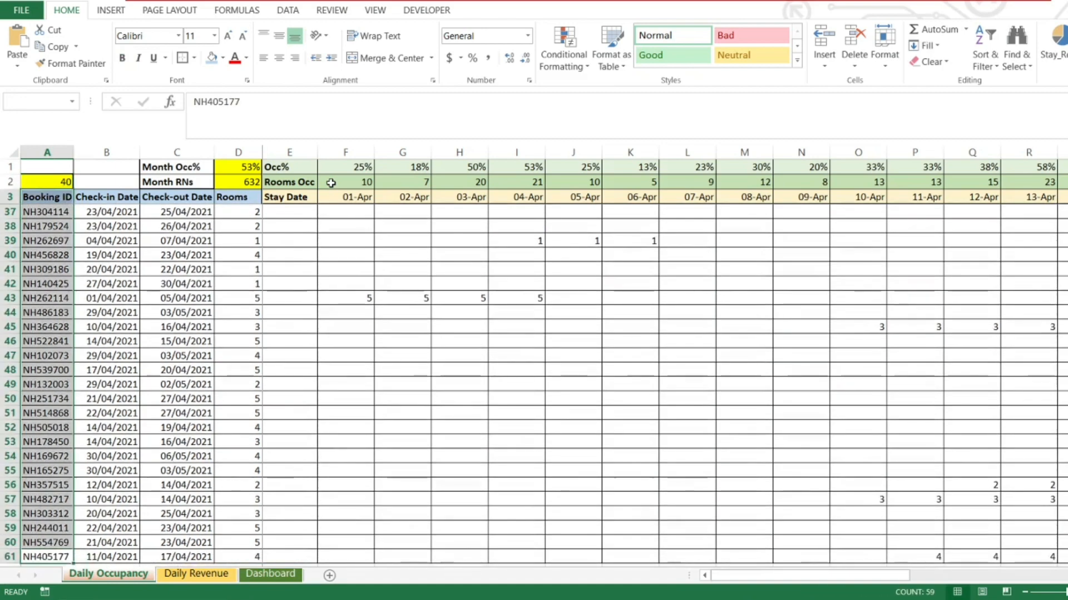
{"action": "key", "text": "shift+Down"}
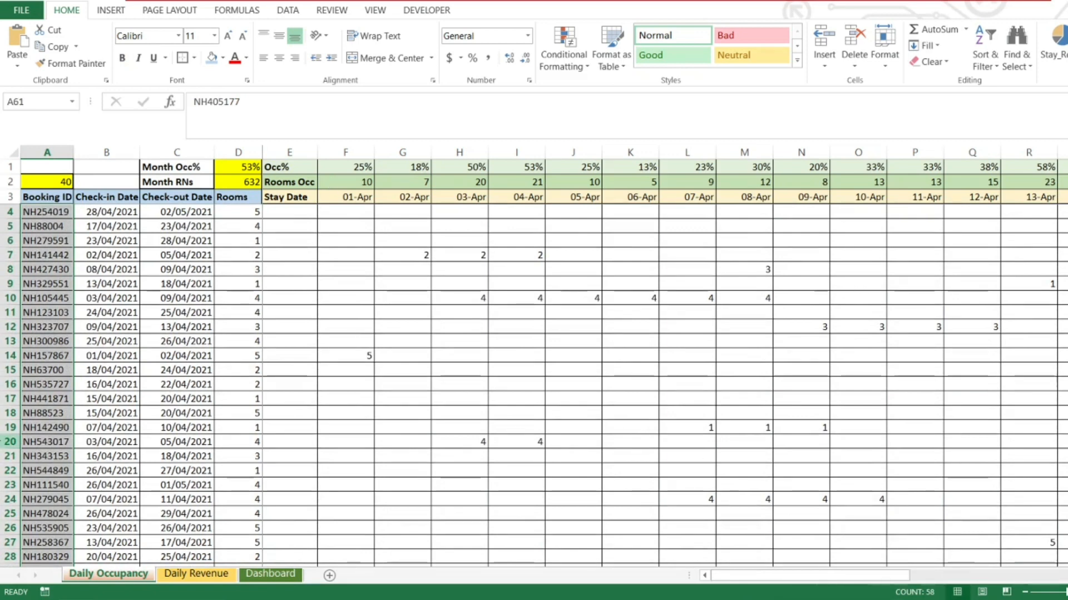
{"action": "left_click", "coordinate": [32, 444]}
{"action": "key", "text": "Up"}
{"action": "key", "text": "Up"}
{"action": "key", "text": "Up"}
{"action": "key", "text": "Up"}
{"action": "key", "text": "Up"}
{"action": "key", "text": "Up"}
{"action": "key", "text": "Up"}
{"action": "key", "text": "Up"}
{"action": "key", "text": "Up"}
{"action": "key", "text": "Up"}
{"action": "key", "text": "Up"}
{"action": "key", "text": "Up"}
{"action": "key", "text": "Up"}
{"action": "key", "text": "Up"}
{"action": "key", "text": "Up"}
{"action": "key", "text": "Up"}
{"action": "key", "text": "Up"}
{"action": "key", "text": "Up"}
{"action": "key", "text": "Up"}
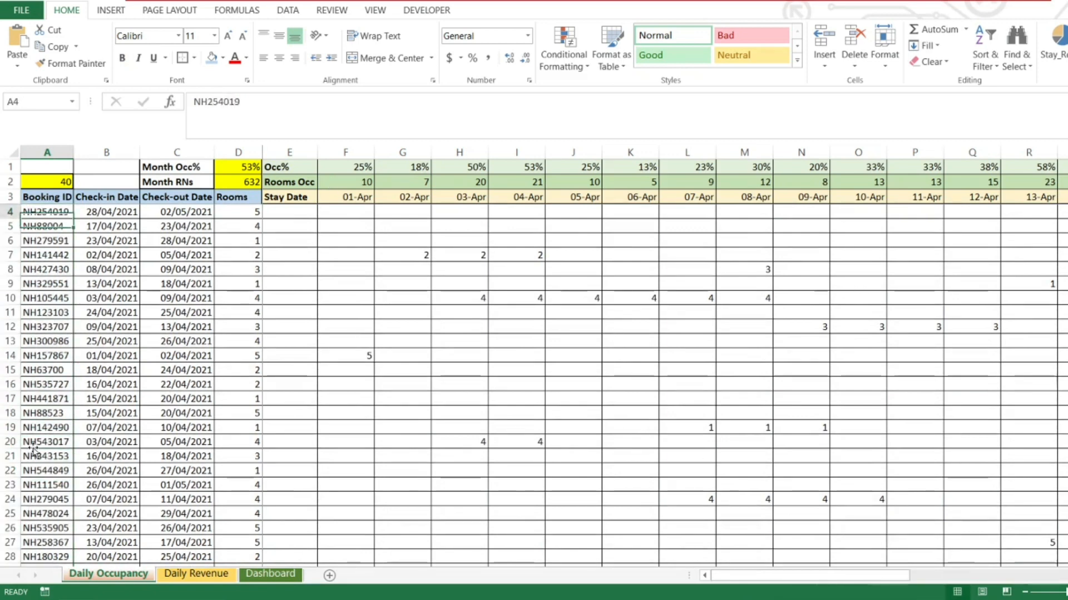
Look through the stay dates in row 3, from 01-Apr to the end of the month and back.
{"action": "key", "text": "Right"}
{"action": "key", "text": "Right"}
{"action": "key", "text": "Right"}
{"action": "key", "text": "Right"}
{"action": "key", "text": "Down"}
{"action": "key", "text": "Down"}
{"action": "key", "text": "Right"}
{"action": "key", "text": "Right"}
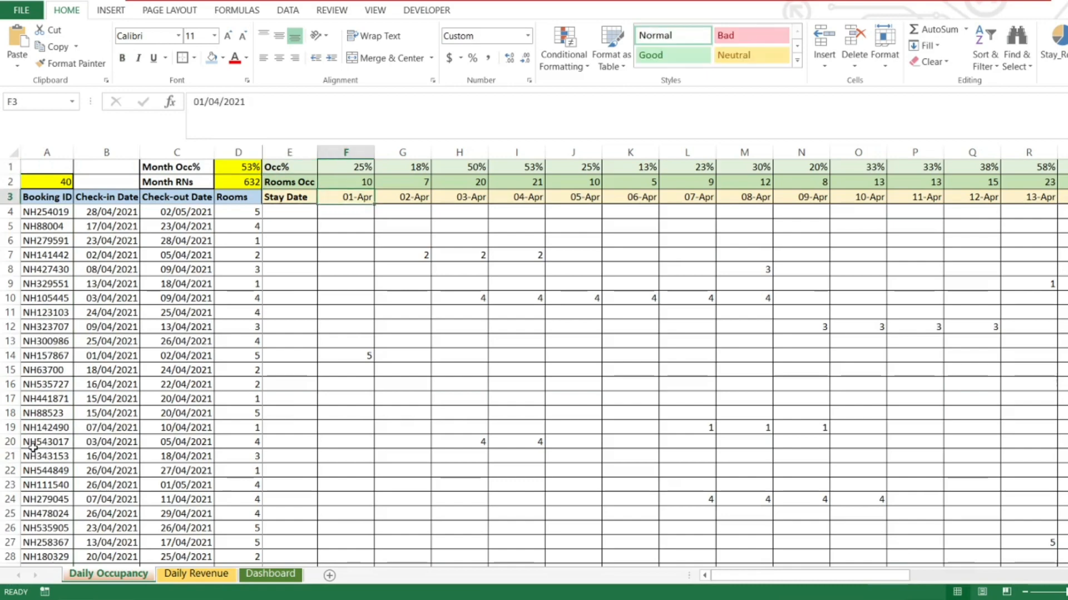
{"action": "key", "text": "ctrl+Right"}
{"action": "key", "text": "Left"}
{"action": "key", "text": "Left"}
{"action": "key", "text": "Left"}
{"action": "key", "text": "Left"}
{"action": "key", "text": "Left"}
{"action": "key", "text": "Left"}
{"action": "key", "text": "Left"}
{"action": "key", "text": "Left"}
{"action": "key", "text": "Left"}
{"action": "key", "text": "Left"}
{"action": "key", "text": "Left"}
{"action": "key", "text": "Left"}
{"action": "key", "text": "Left"}
{"action": "key", "text": "Left"}
{"action": "key", "text": "Left"}
{"action": "key", "text": "Left"}
{"action": "key", "text": "Left"}
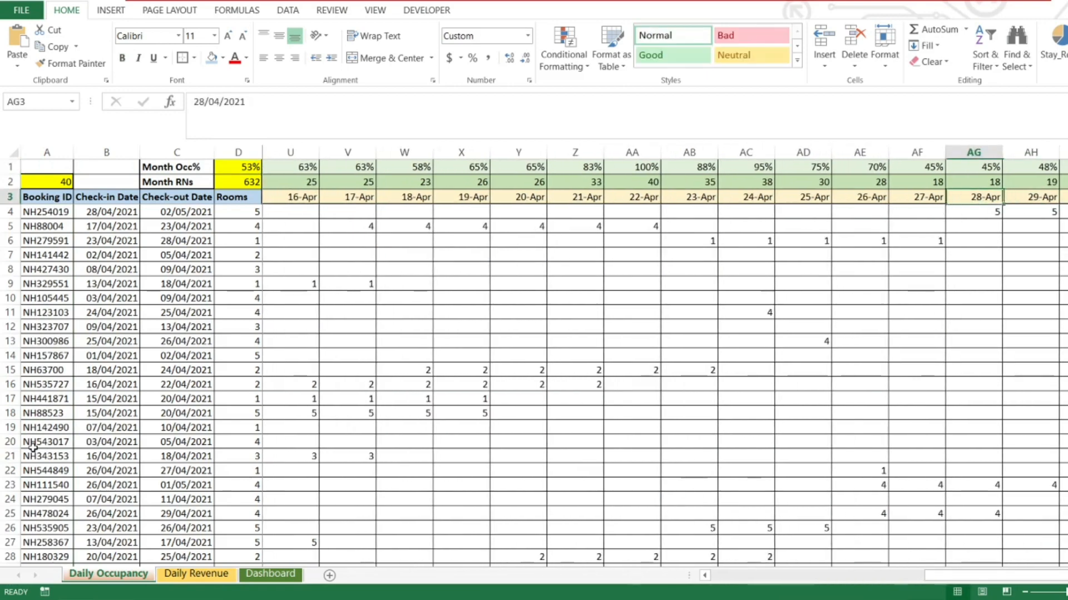
{"action": "key", "text": "Left"}
{"action": "key", "text": "Left"}
{"action": "key", "text": "Left"}
{"action": "key", "text": "Left"}
{"action": "key", "text": "Left"}
{"action": "key", "text": "Left"}
{"action": "key", "text": "Left"}
{"action": "key", "text": "Left"}
{"action": "key", "text": "Left"}
{"action": "key", "text": "Left"}
{"action": "key", "text": "Left"}
{"action": "key", "text": "Left"}
{"action": "key", "text": "Left"}
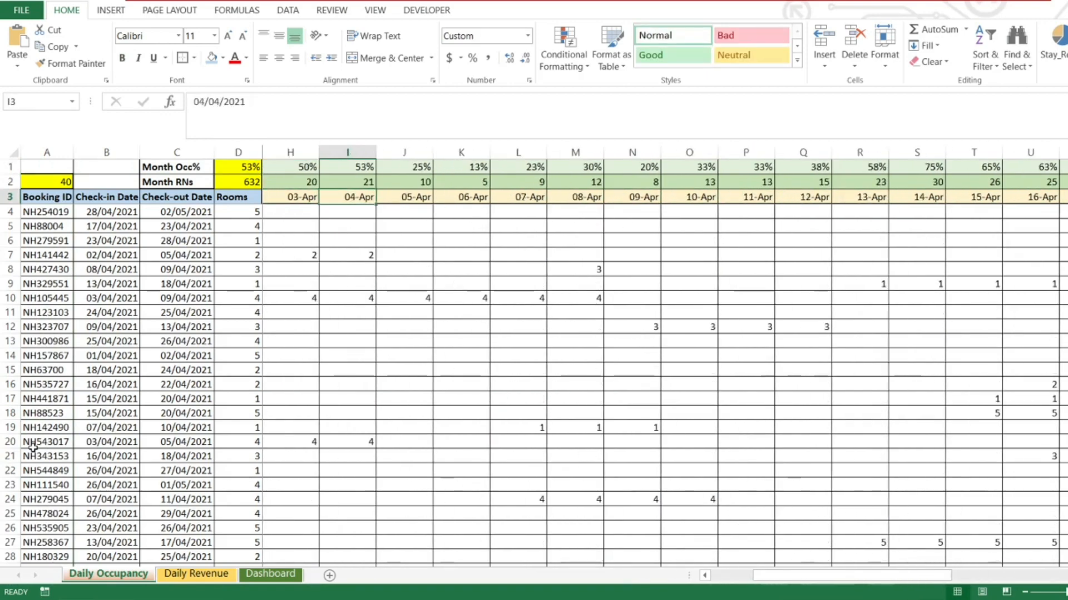
Examine the daily Rooms Occ formulas in row 2 across the April stay dates, and return to 01-Apr.
{"action": "key", "text": "Up"}
{"action": "key", "text": "Right"}
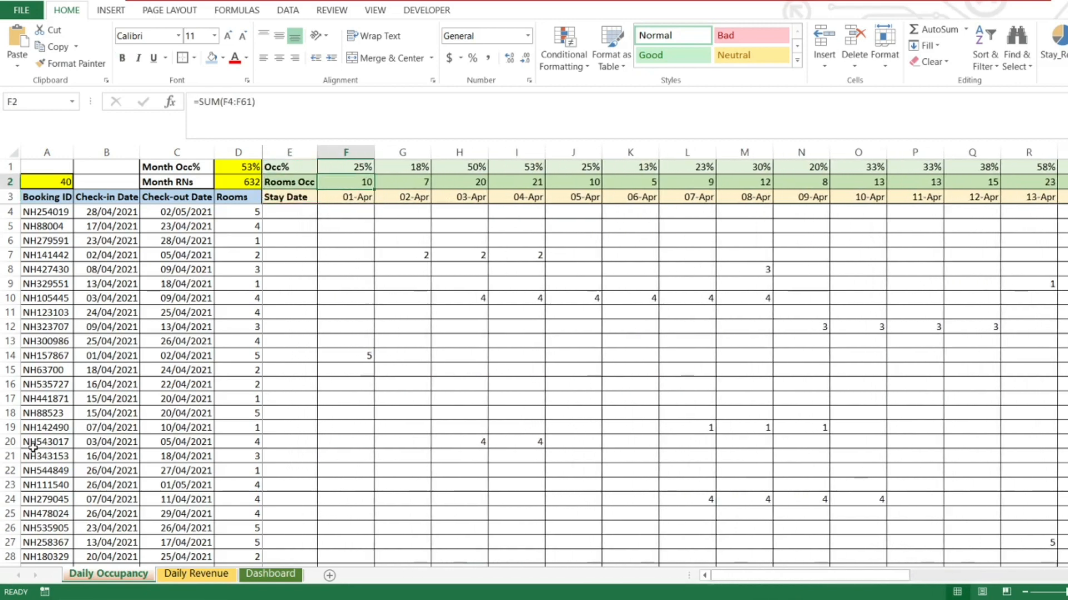
{"action": "key", "text": "Right"}
{"action": "key", "text": "Right"}
{"action": "key", "text": "Right"}
{"action": "key", "text": "Right"}
{"action": "key", "text": "Right"}
{"action": "key", "text": "Right"}
{"action": "key", "text": "Right"}
{"action": "key", "text": "Right"}
{"action": "key", "text": "Right"}
{"action": "key", "text": "Right"}
{"action": "key", "text": "Right"}
{"action": "key", "text": "Right"}
{"action": "key", "text": "Right"}
{"action": "key", "text": "Right"}
{"action": "key", "text": "Right"}
{"action": "key", "text": "Right"}
{"action": "key", "text": "Right"}
{"action": "key", "text": "Right"}
{"action": "key", "text": "Right"}
{"action": "key", "text": "Right"}
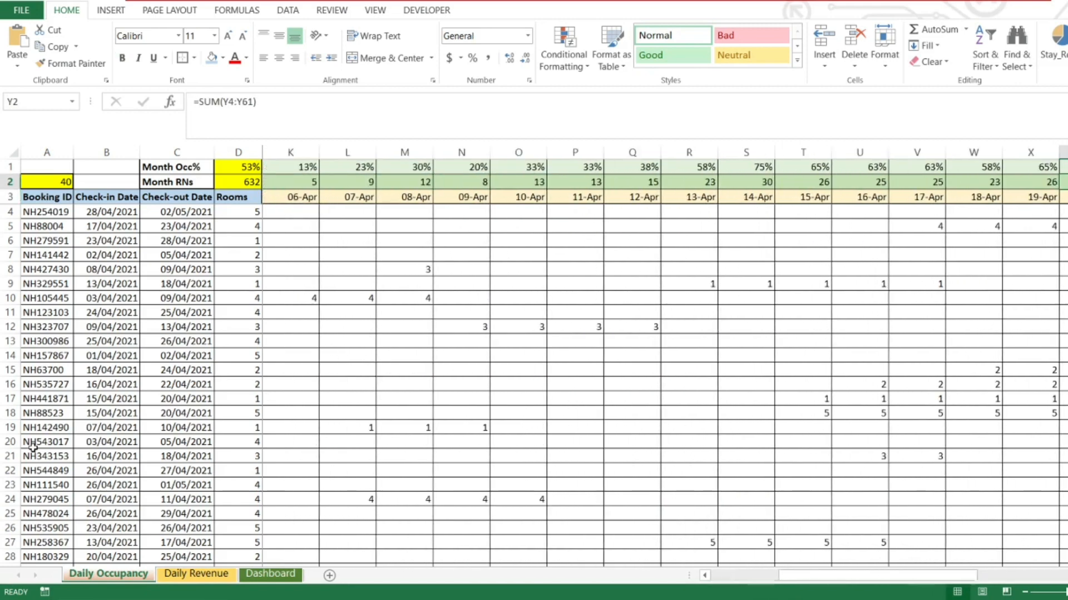
{"action": "key", "text": "Right"}
{"action": "key", "text": "Right"}
{"action": "key", "text": "Right"}
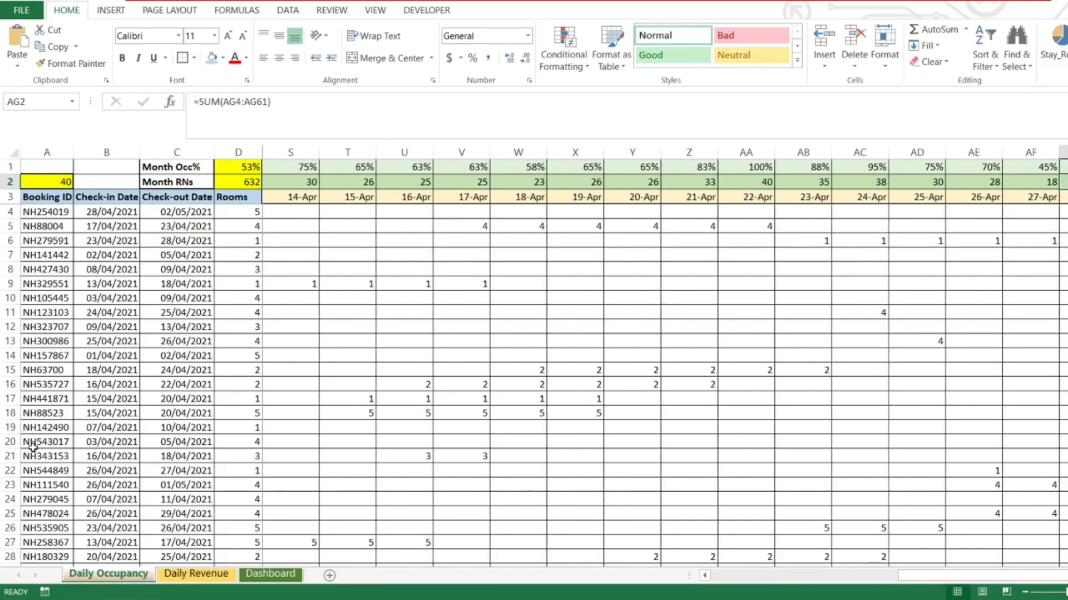
{"action": "key", "text": "Home"}
{"action": "key", "text": "Right"}
{"action": "key", "text": "Right"}
{"action": "key", "text": "Right"}
{"action": "key", "text": "Right"}
{"action": "key", "text": "Right"}
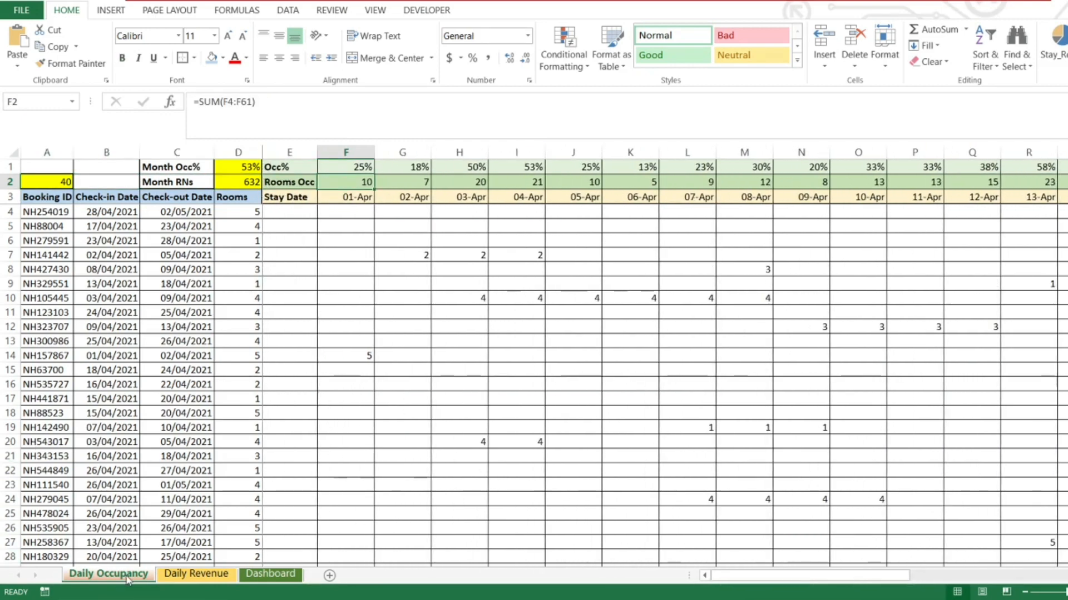
On the Daily Revenue sheet, inspect the 01-Apr Rev formula in F2 and the ARR formula in F1.
{"action": "left_click", "coordinate": [196, 574]}
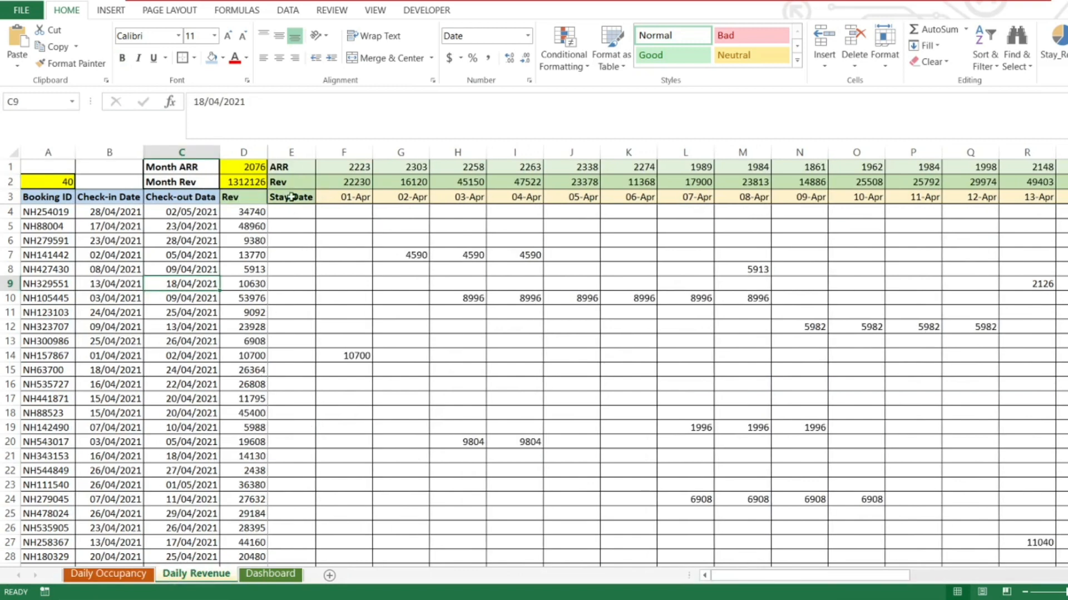
{"action": "left_click", "coordinate": [286, 179]}
{"action": "key", "text": "Right"}
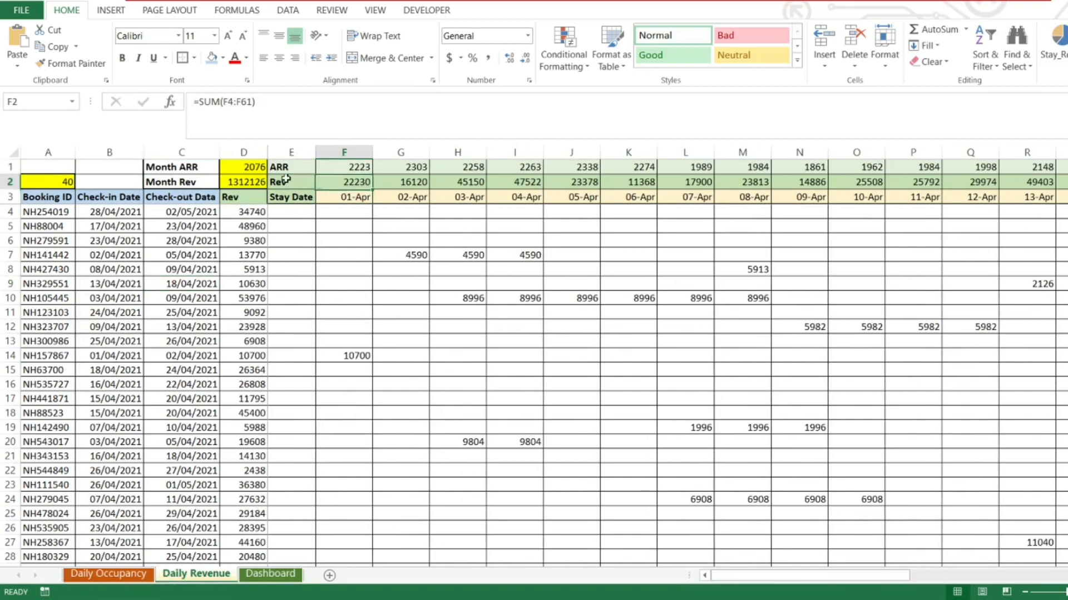
{"action": "key", "text": "Left"}
{"action": "key", "text": "Left"}
{"action": "key", "text": "Right"}
{"action": "key", "text": "Right"}
{"action": "key", "text": "Up"}
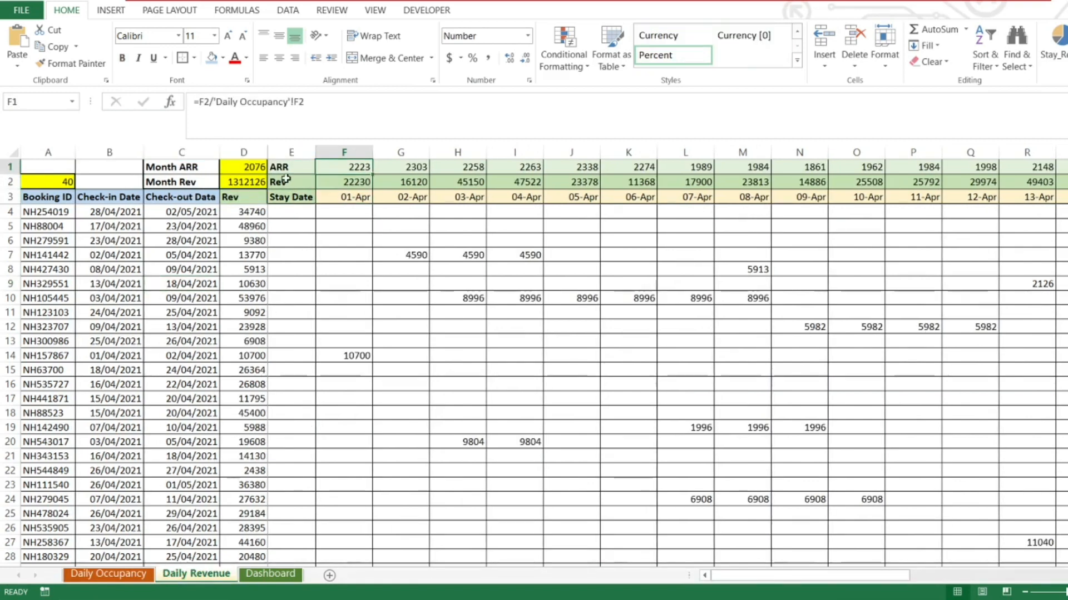
Look through the stay dates in row 3 of Daily Revenue to the month's end and return to the Stay Date heading.
{"action": "key", "text": "Down"}
{"action": "key", "text": "Down"}
{"action": "key", "text": "Right"}
{"action": "key", "text": "Right"}
{"action": "key", "text": "Right"}
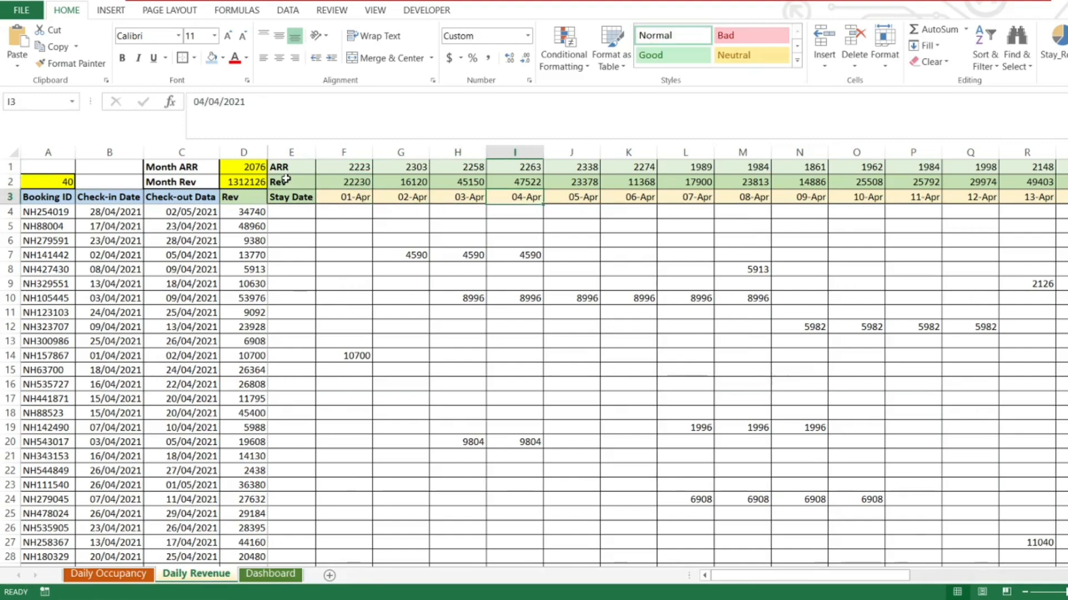
{"action": "key", "text": "ctrl+Right"}
{"action": "key", "text": "ctrl+Left"}
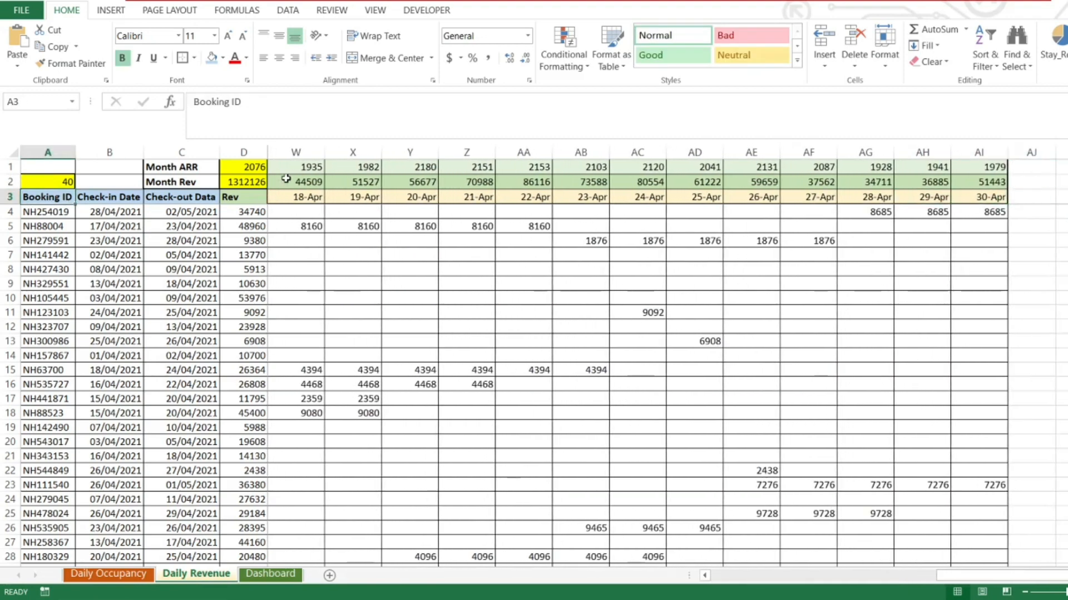
{"action": "key", "text": "Right"}
{"action": "key", "text": "Right"}
{"action": "key", "text": "Right"}
{"action": "key", "text": "Right"}
Inspect the 01-Apr Rev and ARR cells in F2 and F1 against their row labels and stay date.
{"action": "key", "text": "Up"}
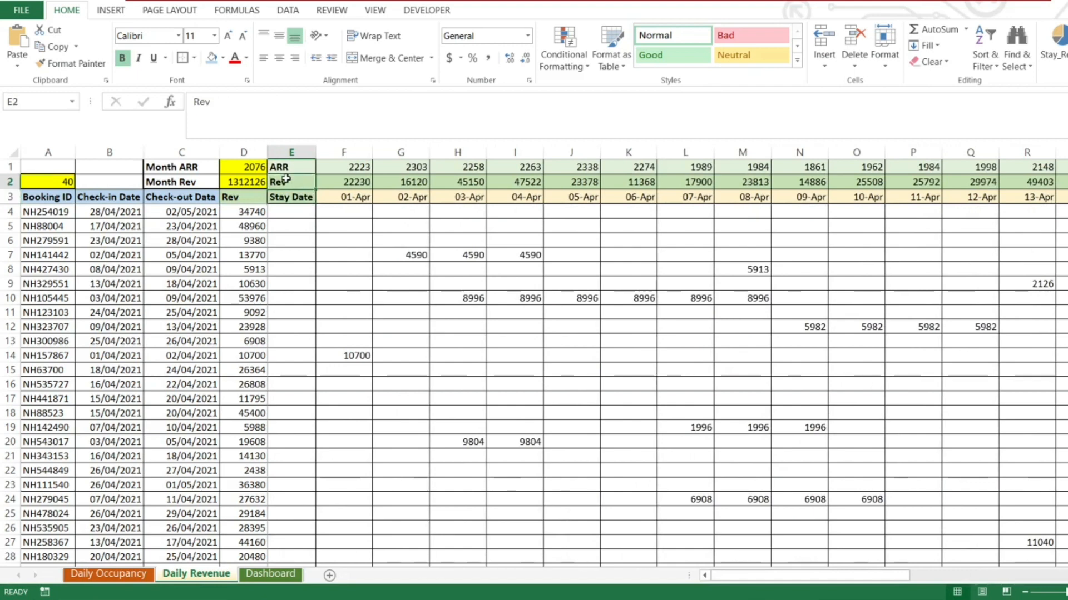
{"action": "key", "text": "Right"}
{"action": "key", "text": "Up"}
{"action": "key", "text": "Down"}
{"action": "key", "text": "Down"}
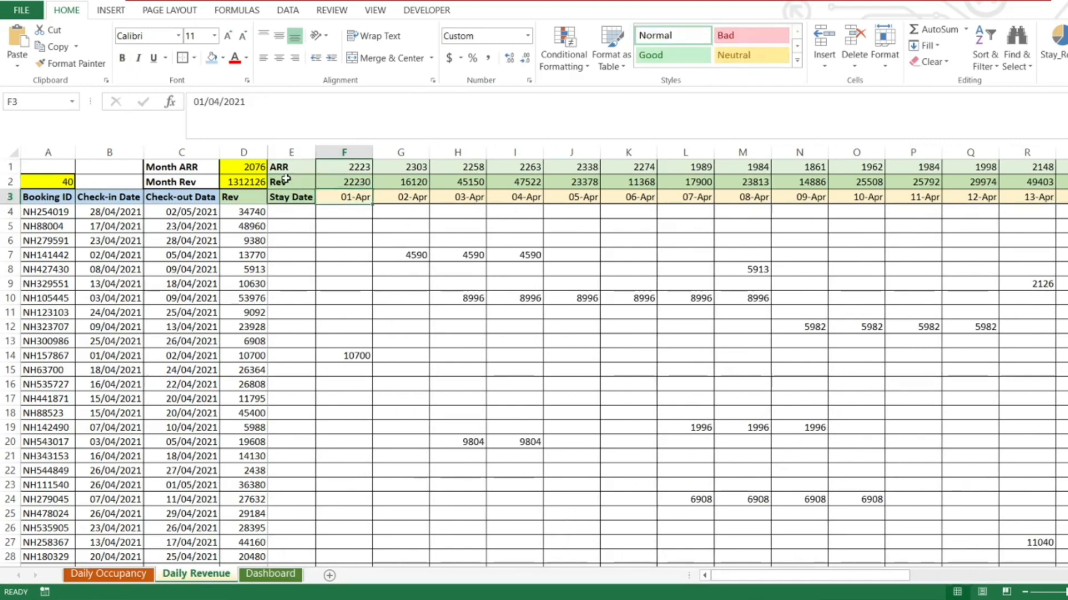
{"action": "key", "text": "Up"}
{"action": "key", "text": "Up"}
{"action": "key", "text": "Down"}
{"action": "key", "text": "Down"}
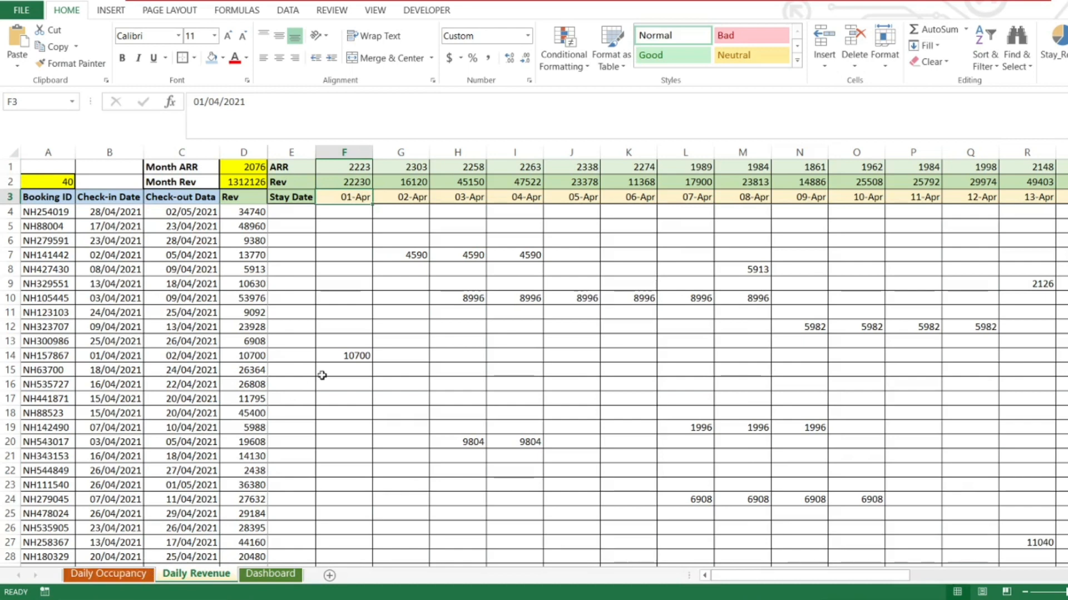
{"action": "left_click", "coordinate": [356, 179]}
{"action": "left_click", "coordinate": [349, 166]}
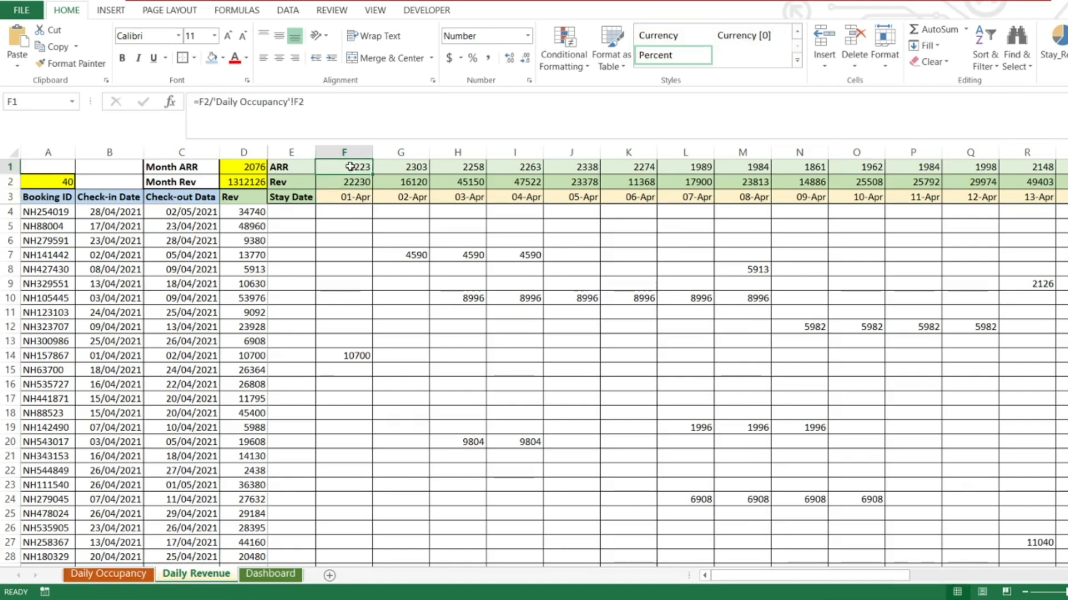
{"action": "key", "text": "Left"}
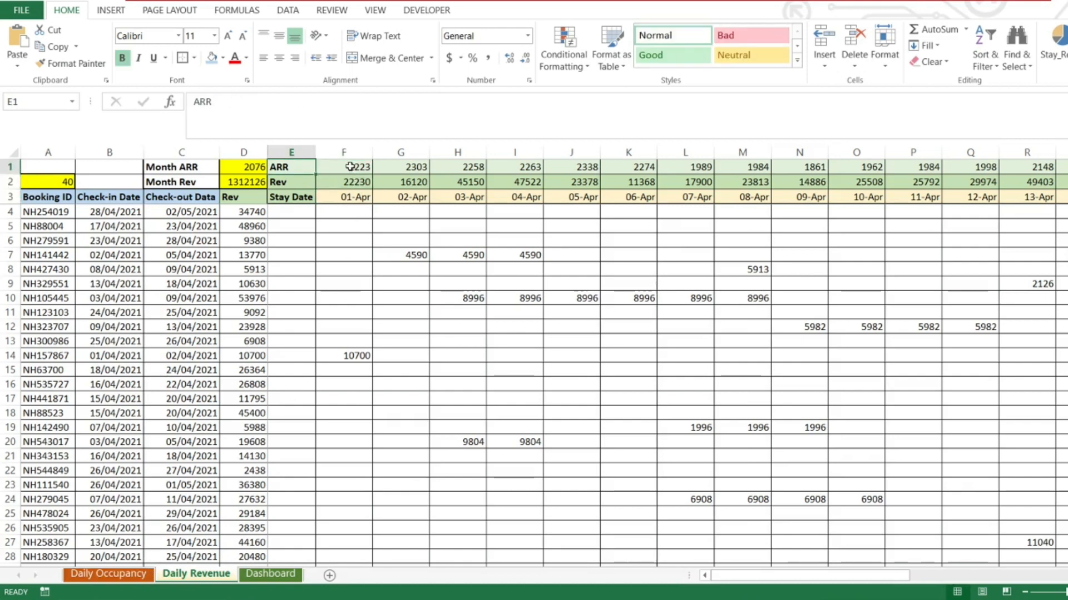
{"action": "key", "text": "Right"}
{"action": "key", "text": "Left"}
Step through the Daily Revenue stay dates one by one from 01-Apr to 30-Apr, and return to 01-Apr.
{"action": "key", "text": "Down"}
{"action": "key", "text": "Down"}
{"action": "key", "text": "Right"}
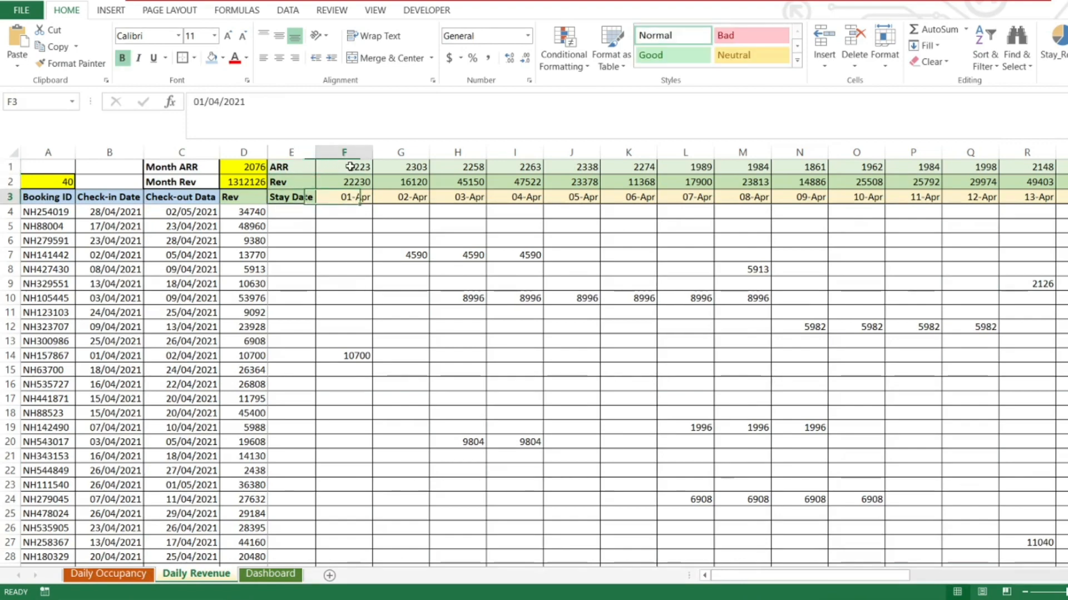
{"action": "key", "text": "Right"}
{"action": "key", "text": "Right"}
{"action": "key", "text": "Right"}
{"action": "key", "text": "Right"}
{"action": "key", "text": "Right"}
{"action": "key", "text": "Right"}
{"action": "key", "text": "Right"}
{"action": "key", "text": "Right"}
{"action": "key", "text": "Right"}
{"action": "key", "text": "Right"}
{"action": "key", "text": "Right"}
{"action": "key", "text": "Right"}
{"action": "key", "text": "Right"}
{"action": "key", "text": "Right"}
{"action": "key", "text": "Right"}
{"action": "key", "text": "Right"}
{"action": "key", "text": "Right"}
{"action": "key", "text": "Right"}
{"action": "key", "text": "Right"}
{"action": "key", "text": "Right"}
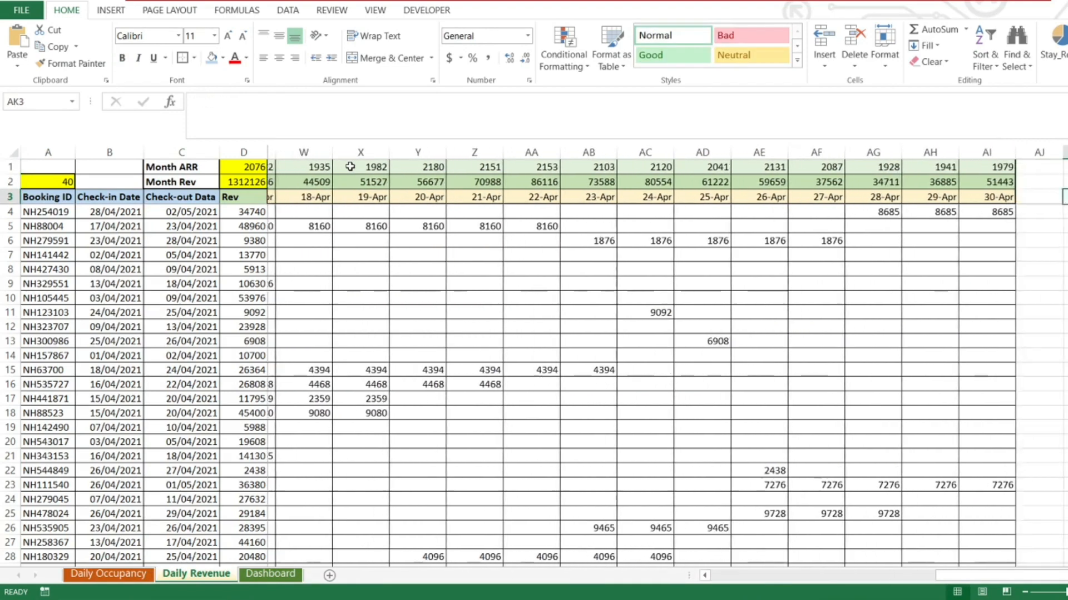
{"action": "key", "text": "Left"}
{"action": "key", "text": "Left"}
{"action": "key", "text": "ctrl+Left"}
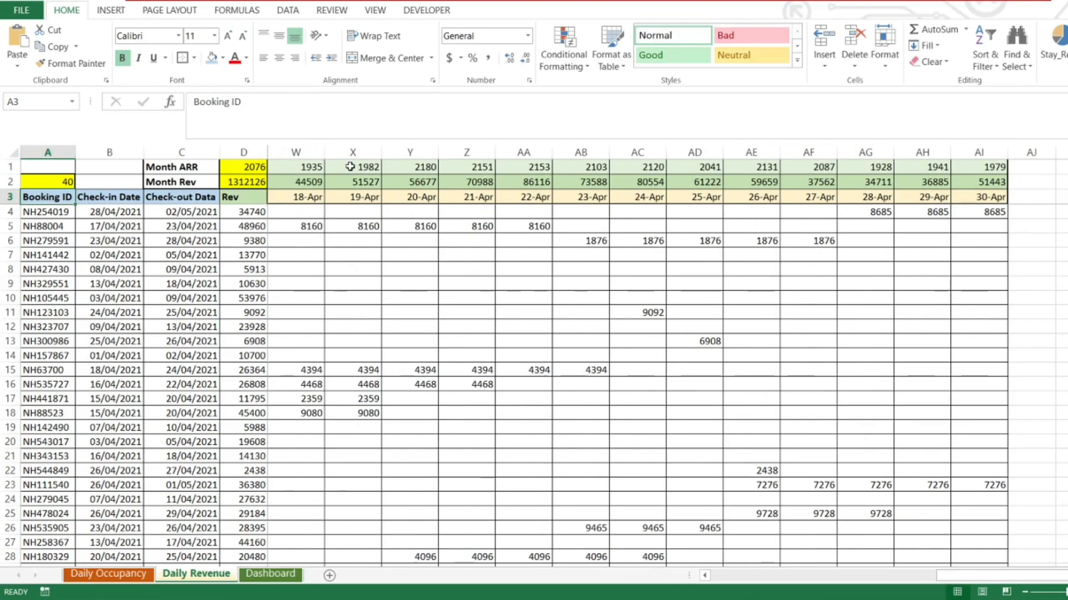
{"action": "key", "text": "Right"}
{"action": "key", "text": "Right"}
{"action": "key", "text": "Right"}
{"action": "key", "text": "Right"}
{"action": "key", "text": "Right"}
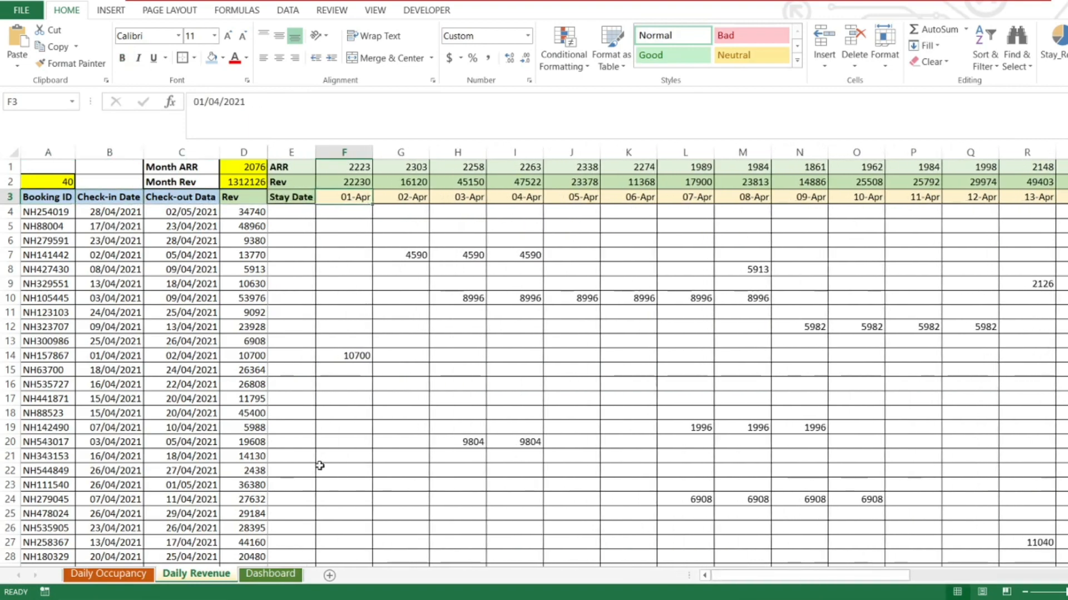
On the Dashboard sheet, inspect the 01-Apr Rooms Occ lookup formula and select the full list of April dates.
{"action": "left_click", "coordinate": [282, 575]}
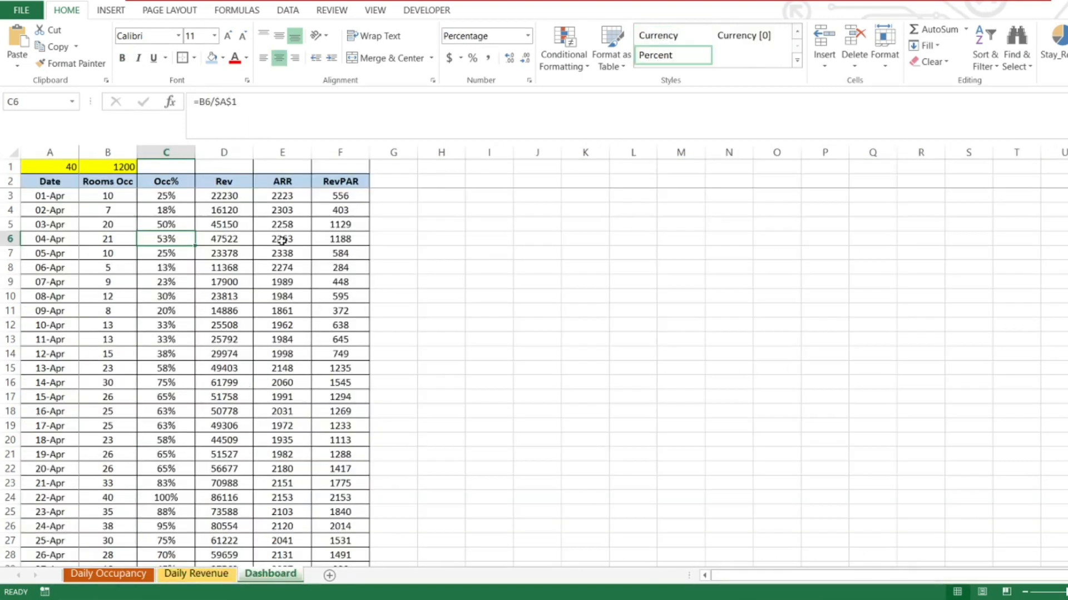
{"action": "key", "text": "Up"}
{"action": "key", "text": "Up"}
{"action": "key", "text": "Up"}
{"action": "key", "text": "Left"}
{"action": "key", "text": "Left"}
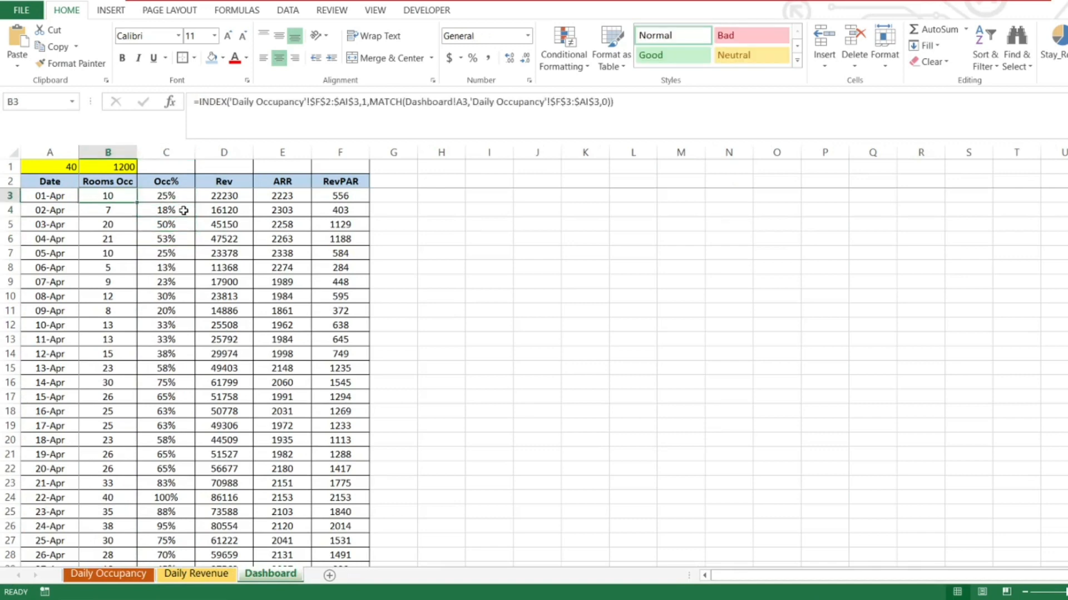
{"action": "key", "text": "Up"}
{"action": "key", "text": "Right"}
{"action": "key", "text": "Down"}
{"action": "key", "text": "Left"}
{"action": "key", "text": "Down"}
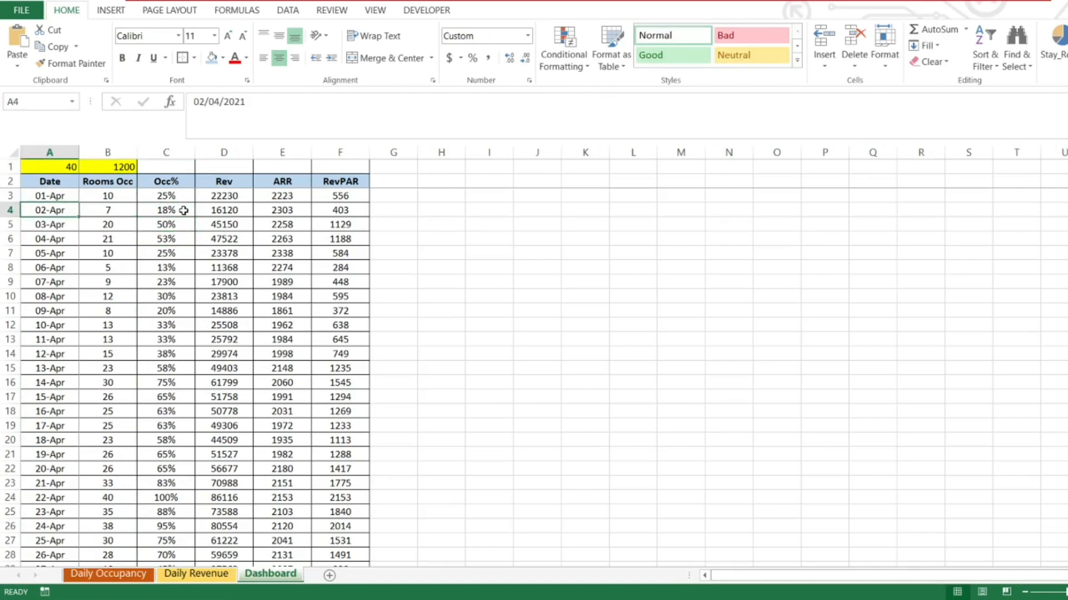
{"action": "key", "text": "Up"}
{"action": "scroll", "coordinate": [184, 210], "scroll_direction": "down", "scroll_amount": 2}
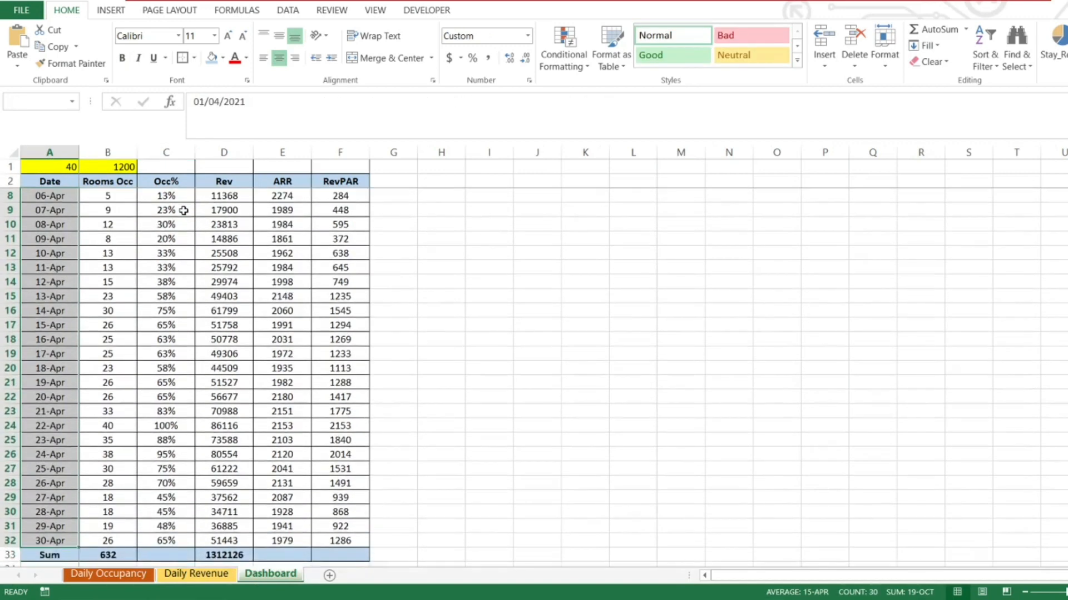
Inspect the 01-Apr formulas in row 3 of the Dashboard, from Rooms Occ across to RevPAR.
{"action": "key", "text": "Right"}
{"action": "key", "text": "Right"}
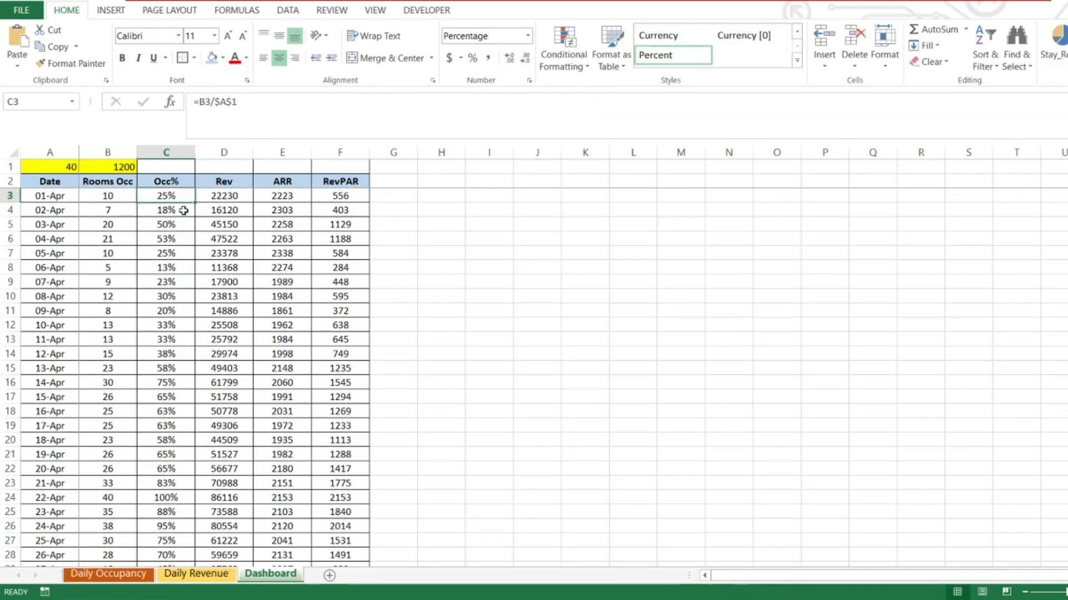
{"action": "key", "text": "Left"}
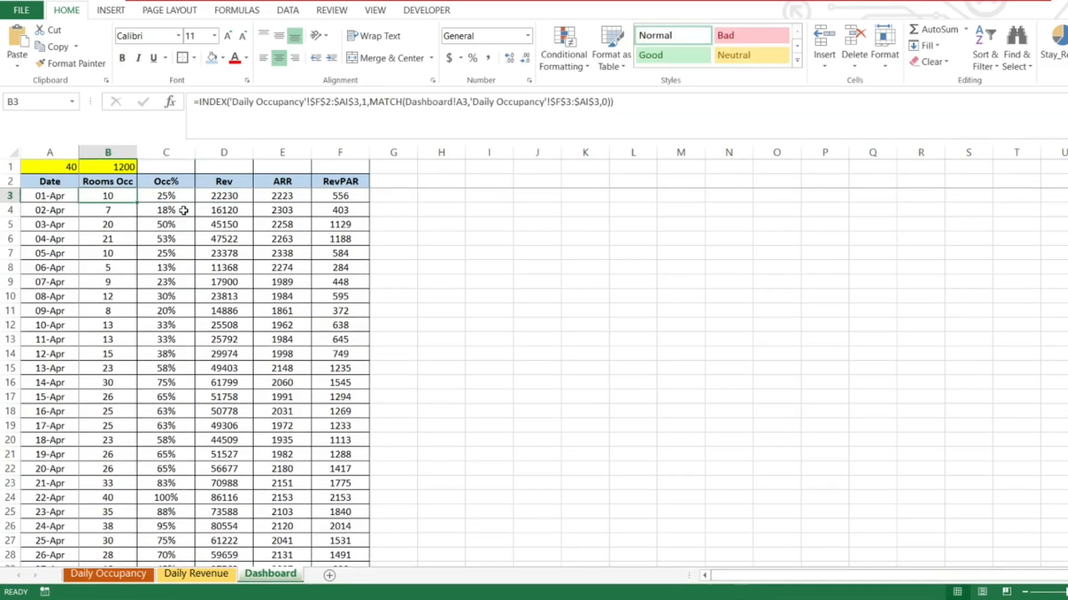
{"action": "key", "text": "Right"}
{"action": "key", "text": "Right"}
{"action": "key", "text": "Right"}
{"action": "key", "text": "Right"}
Review the Dashboard column headings in row 2, from Rooms Occ to RevPAR, ending at ARR.
{"action": "key", "text": "Up"}
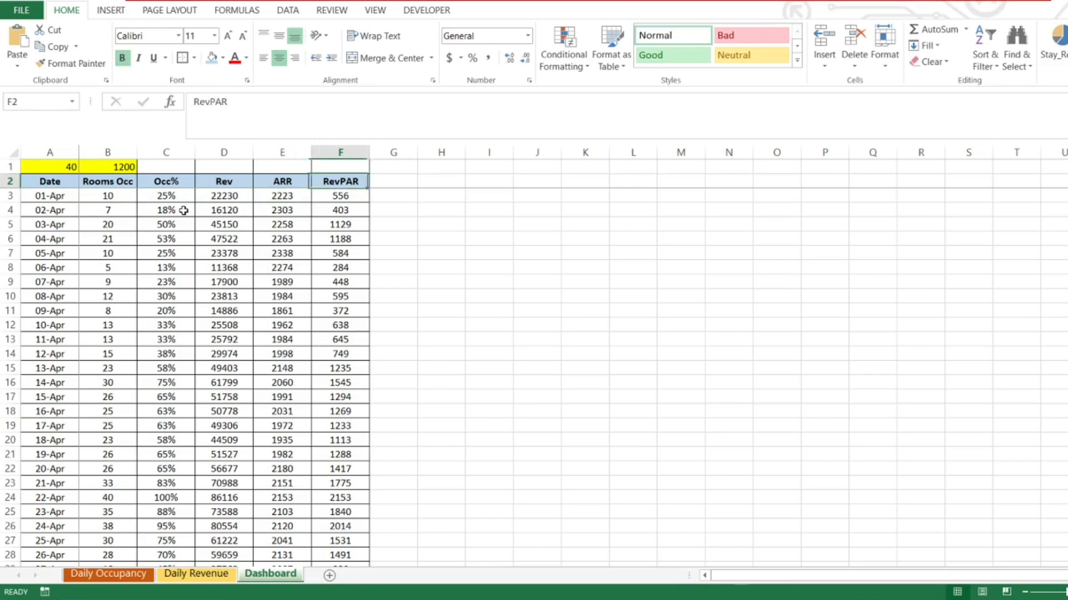
{"action": "key", "text": "Down"}
{"action": "key", "text": "Up"}
{"action": "key", "text": "Left"}
{"action": "key", "text": "Left"}
{"action": "key", "text": "Left"}
{"action": "key", "text": "Left"}
{"action": "key", "text": "Right"}
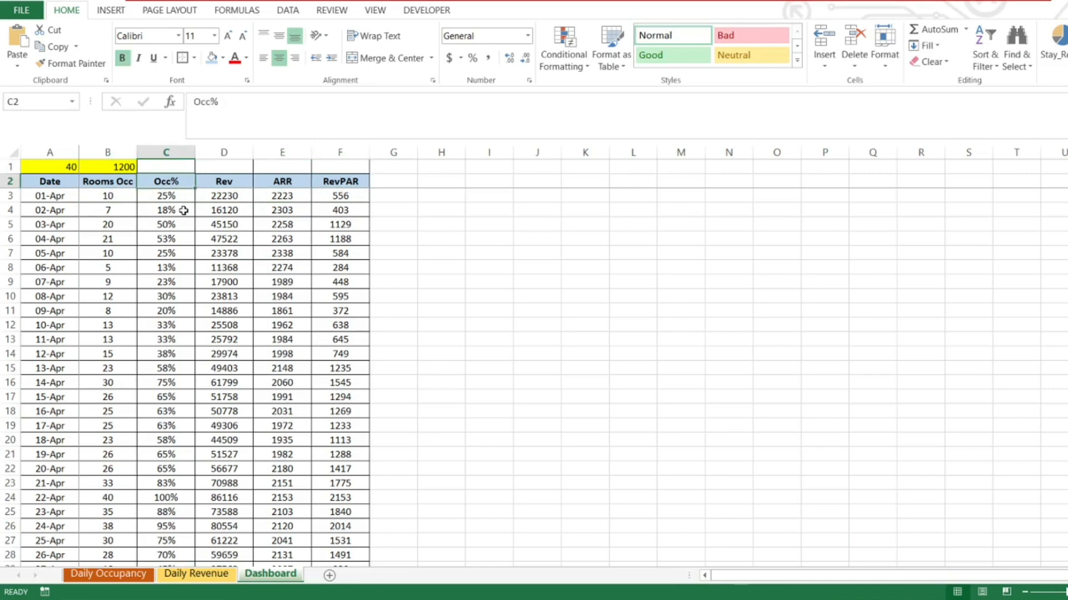
{"action": "key", "text": "Right"}
{"action": "key", "text": "Right"}
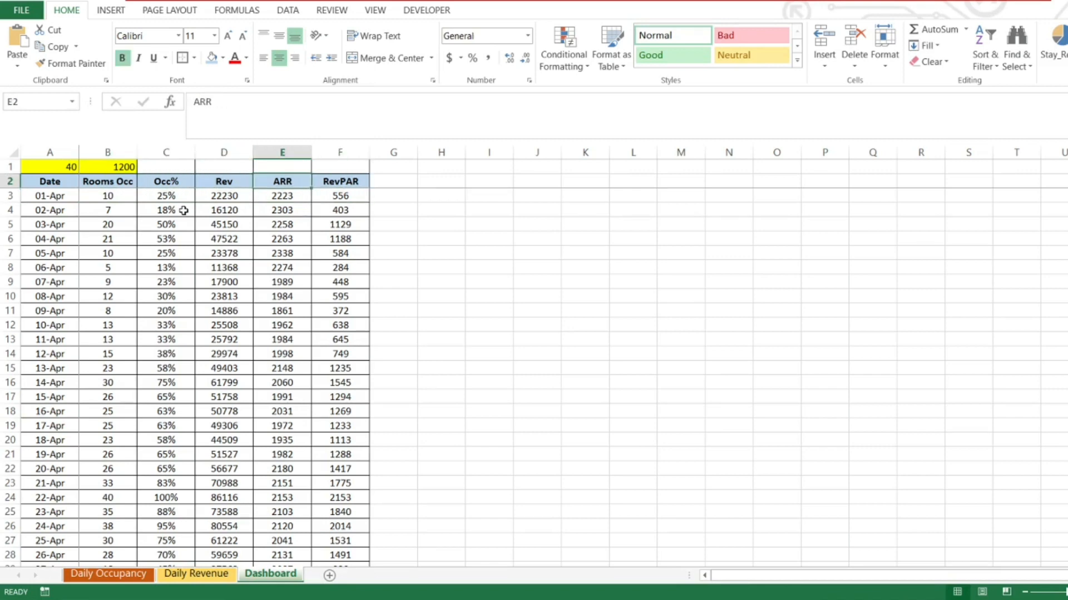
{"action": "key", "text": "Right"}
{"action": "key", "text": "Left"}
Calculate the monthly ARR in cell E33 of the Sum row with =D33/B33 and make it bold.
{"action": "key", "text": "ctrl+Down"}
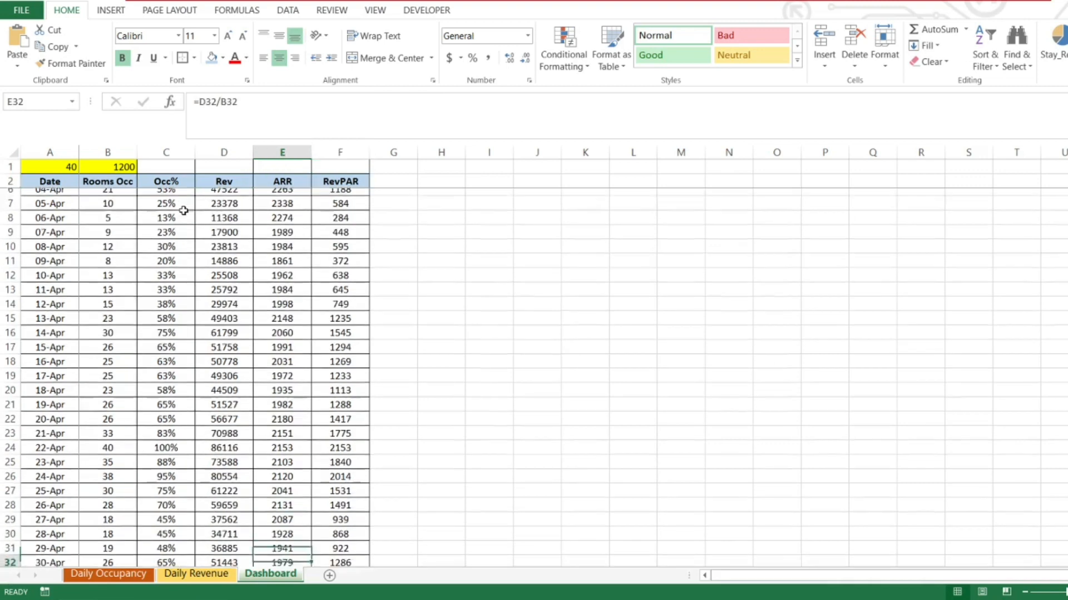
{"action": "key", "text": "Down"}
{"action": "type", "text": "="}
{"action": "key", "text": "Left"}
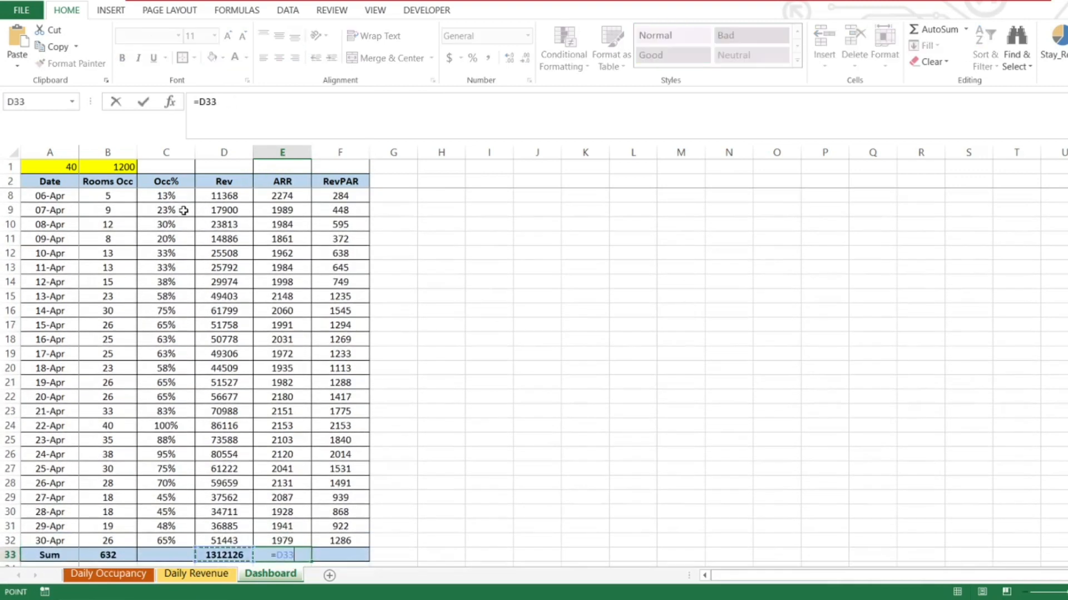
{"action": "type", "text": "/"}
{"action": "key", "text": "Left"}
{"action": "key", "text": "Left"}
{"action": "key", "text": "Left"}
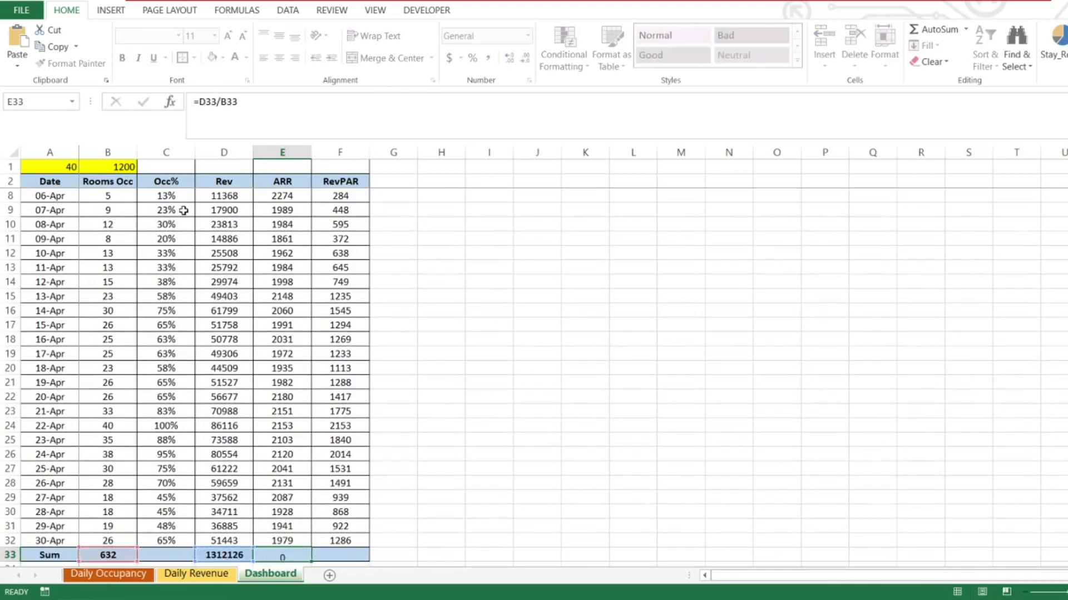
{"action": "key", "text": "Return"}
{"action": "key", "text": "Up"}
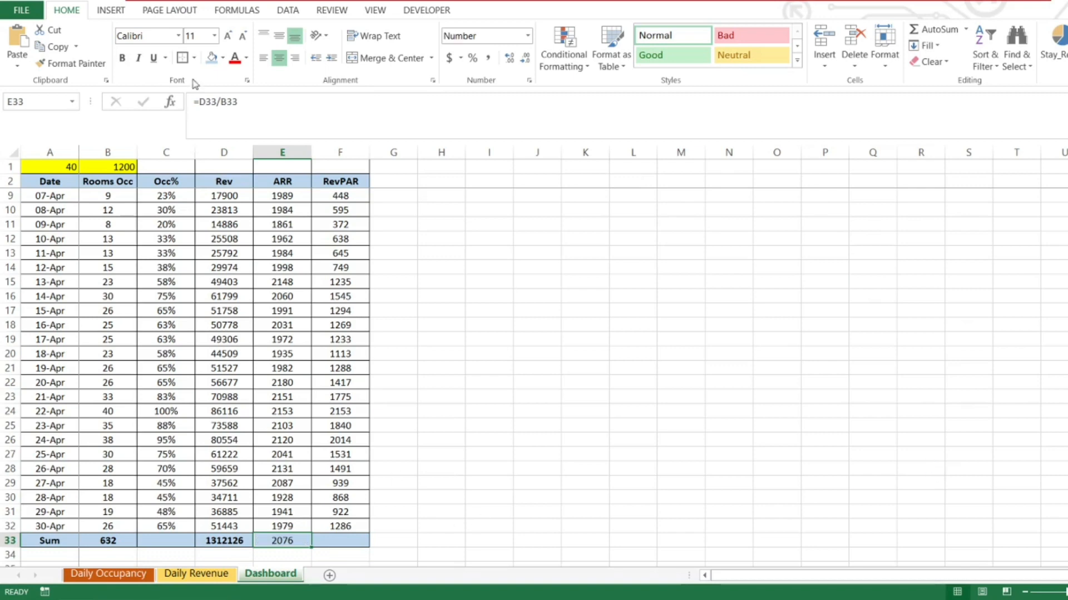
{"action": "left_click", "coordinate": [122, 57]}
On the Daily Occupancy sheet, look through the bookings' check-in dates in column B up to the Check-in Date heading.
{"action": "left_click", "coordinate": [131, 573]}
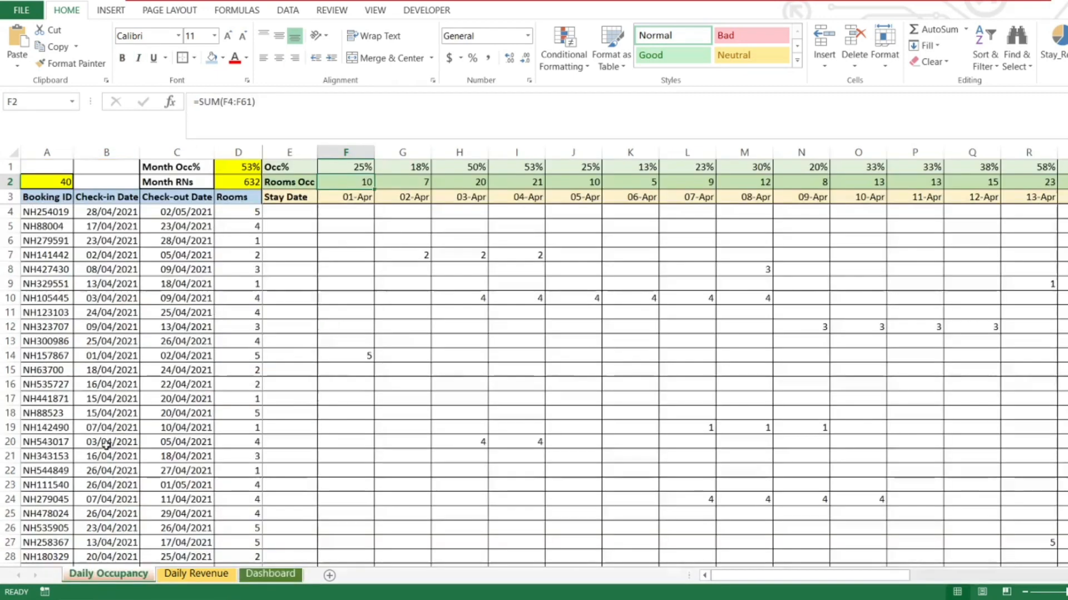
{"action": "left_click", "coordinate": [105, 429]}
{"action": "key", "text": "Up"}
{"action": "key", "text": "Up"}
{"action": "key", "text": "Up"}
{"action": "key", "text": "Up"}
{"action": "key", "text": "Up"}
{"action": "key", "text": "Up"}
{"action": "key", "text": "Up"}
{"action": "key", "text": "Up"}
{"action": "key", "text": "Up"}
{"action": "key", "text": "Up"}
{"action": "key", "text": "Up"}
{"action": "key", "text": "Up"}
{"action": "key", "text": "Up"}
{"action": "key", "text": "Up"}
{"action": "key", "text": "Up"}
{"action": "key", "text": "Up"}
{"action": "key", "text": "Up"}
{"action": "key", "text": "Up"}
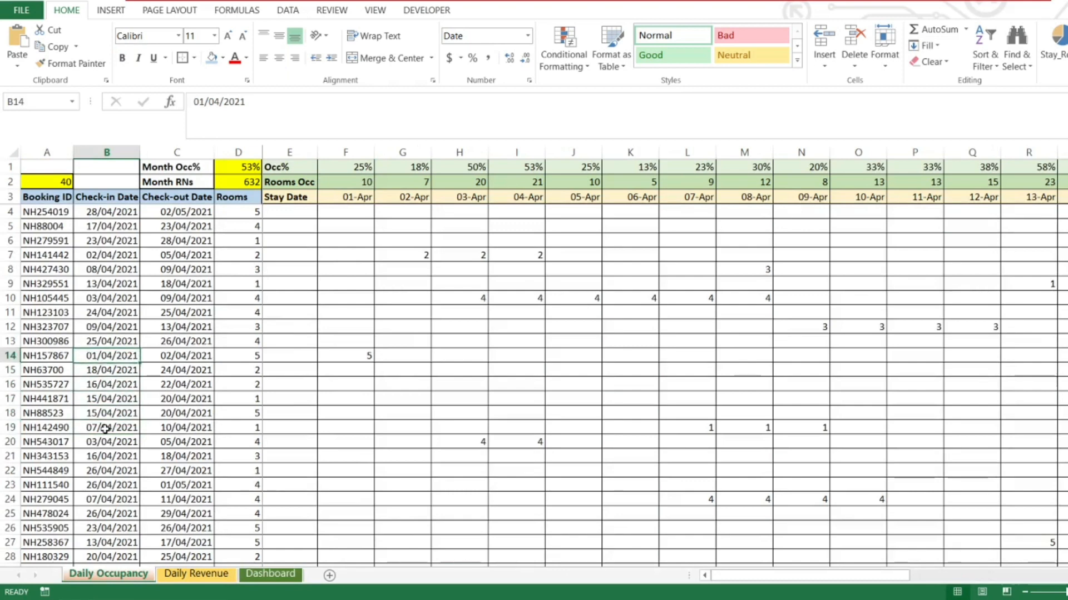
{"action": "key", "text": "Down"}
{"action": "key", "text": "Down"}
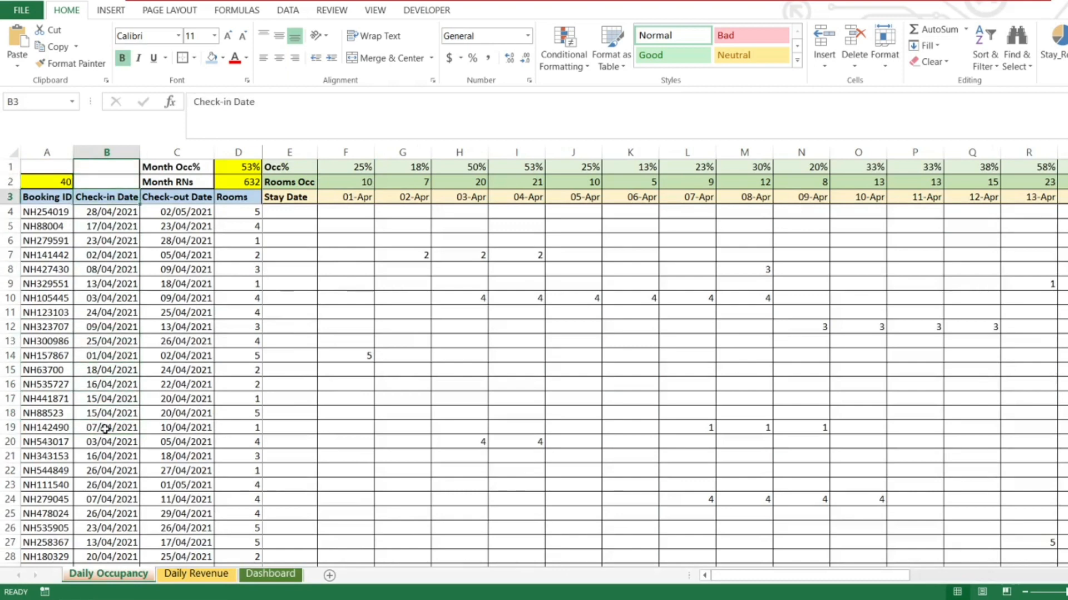
From the 01-Apr stay date, go to F7 and open its IF/AND formula to examine the cell references.
{"action": "key", "text": "Right"}
{"action": "key", "text": "Right"}
{"action": "key", "text": "Right"}
{"action": "key", "text": "Right"}
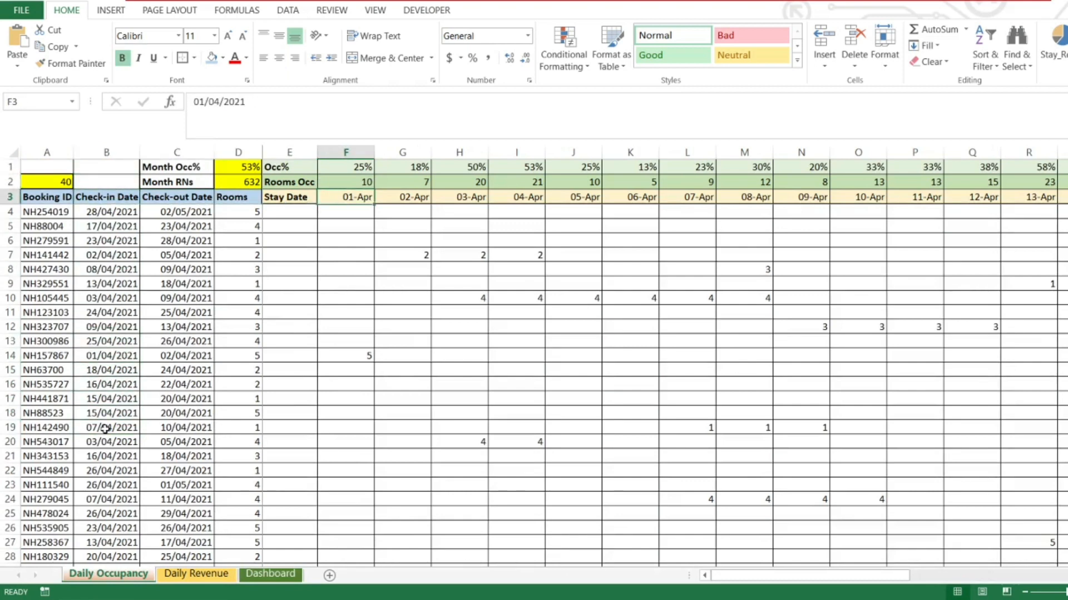
{"action": "key", "text": "Down"}
{"action": "key", "text": "Down"}
{"action": "key", "text": "Down"}
{"action": "key", "text": "Down"}
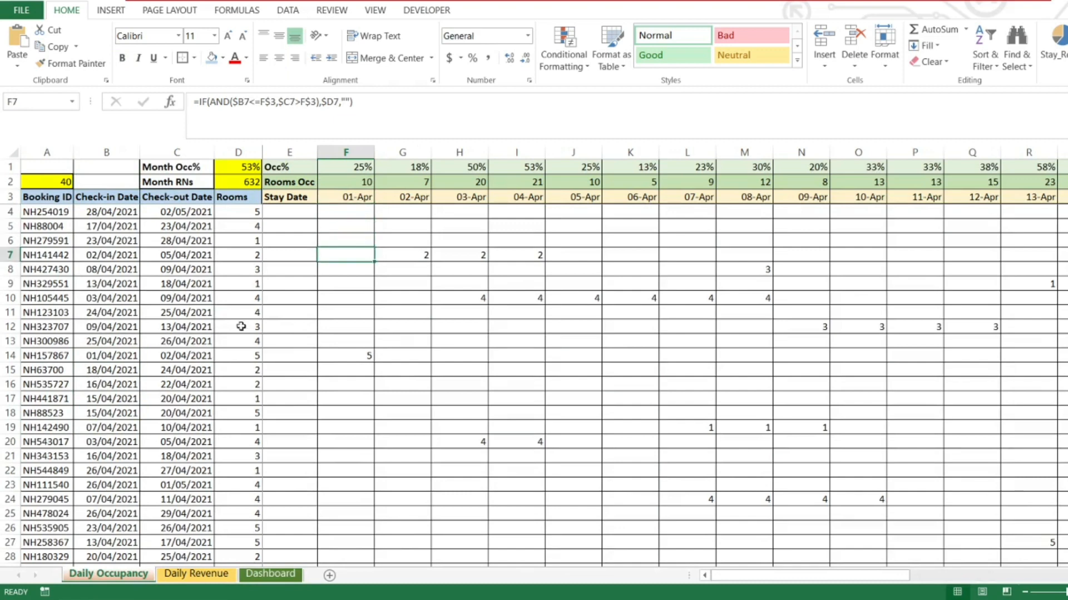
{"action": "double_click", "coordinate": [343, 255]}
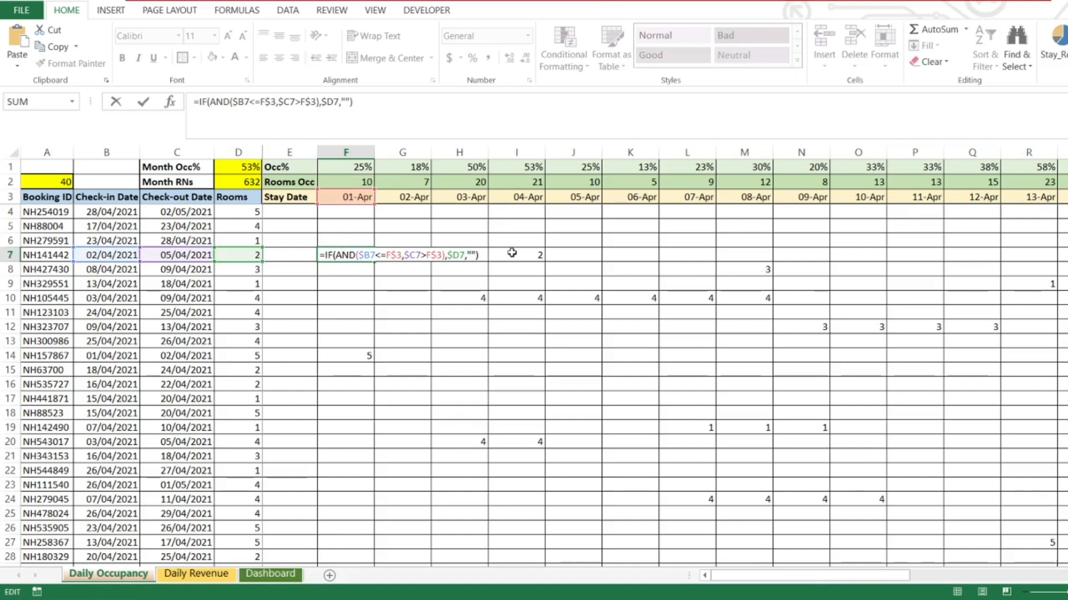
{"action": "key", "text": "Return"}
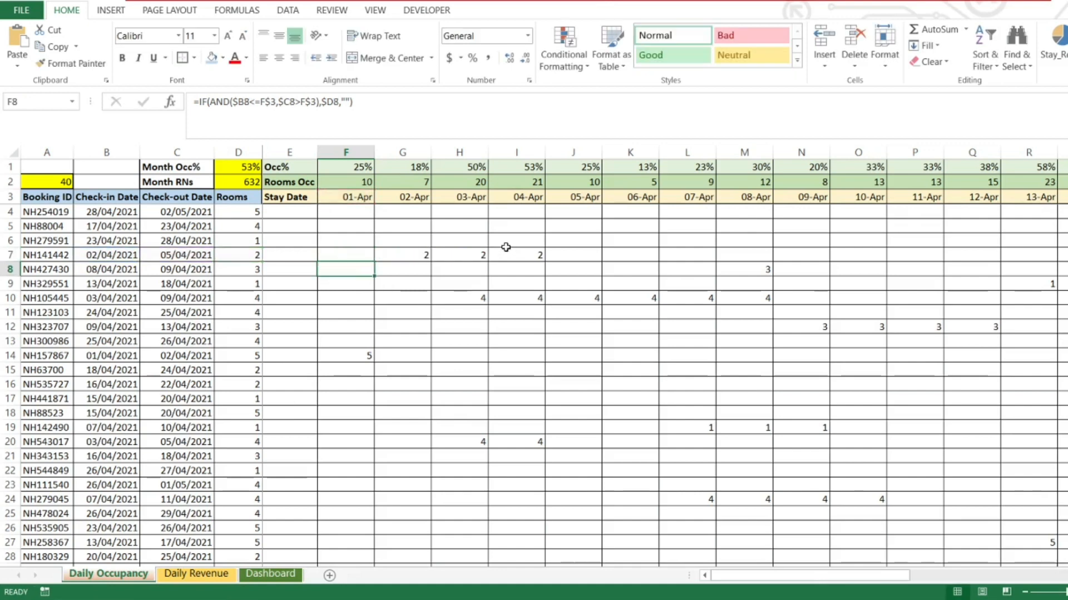
Trace the row 7 booking's room counts across its stay dates back to its booking ID, and reexamine the formula in F7.
{"action": "key", "text": "Up"}
{"action": "key", "text": "Right"}
{"action": "key", "text": "Right"}
{"action": "key", "text": "Right"}
{"action": "key", "text": "Left"}
{"action": "key", "text": "Left"}
{"action": "key", "text": "Left"}
{"action": "key", "text": "Left"}
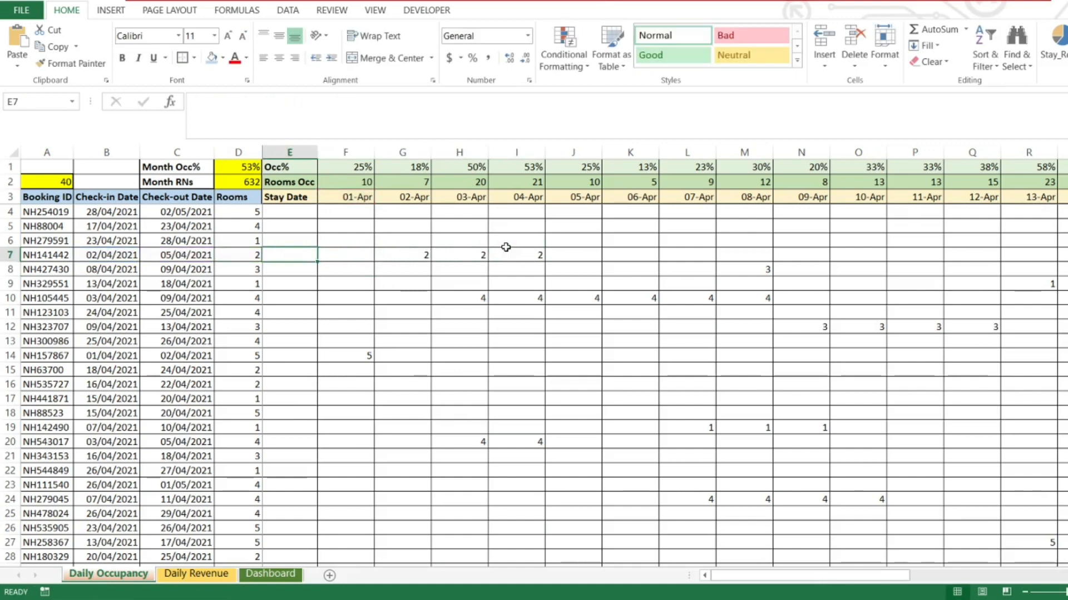
{"action": "key", "text": "Home"}
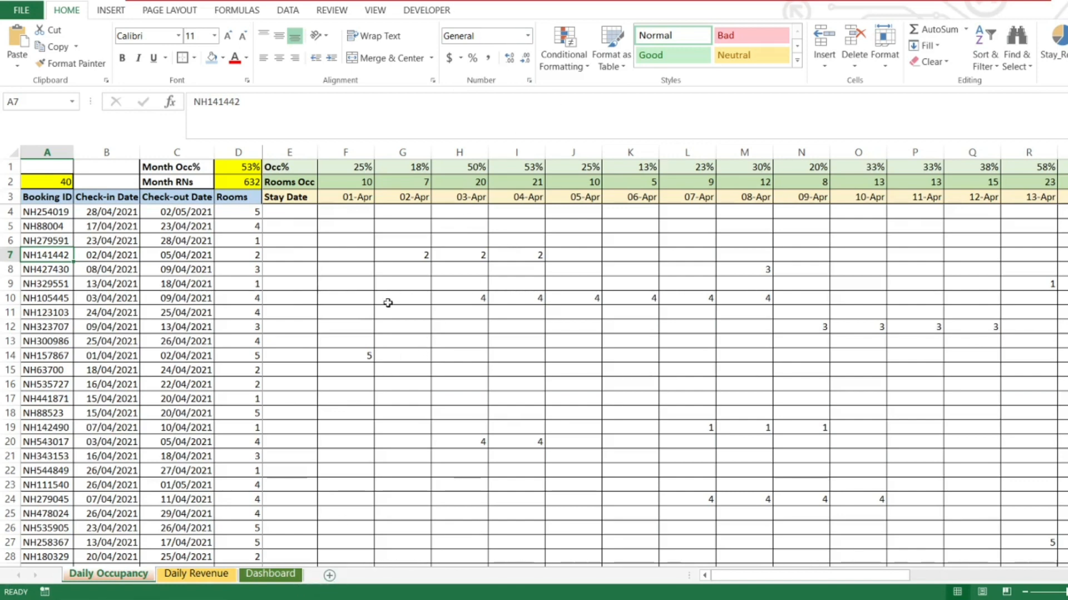
{"action": "double_click", "coordinate": [350, 256]}
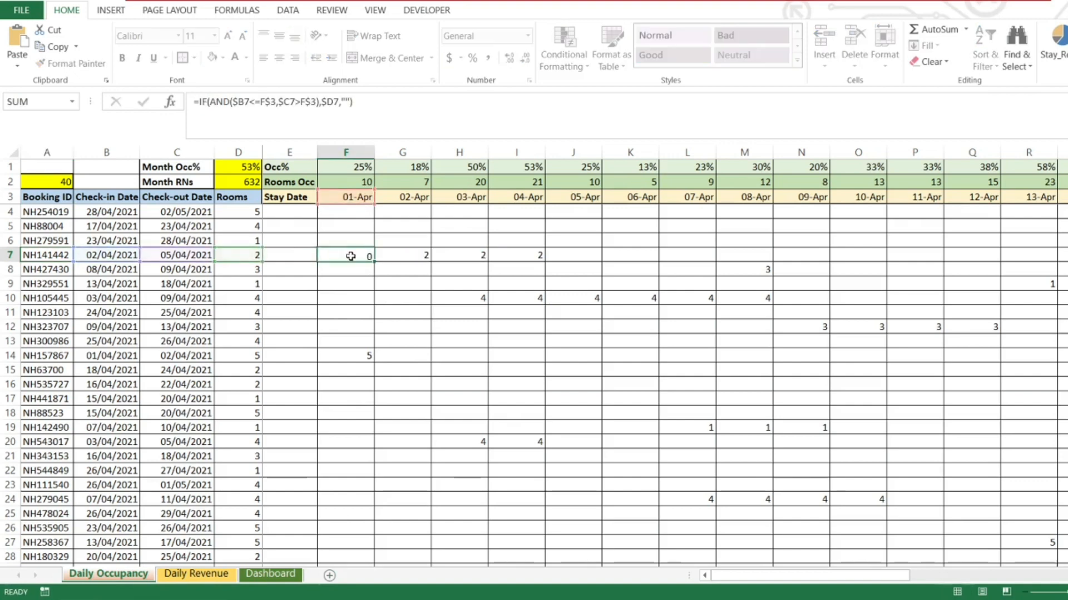
{"action": "key", "text": "Escape"}
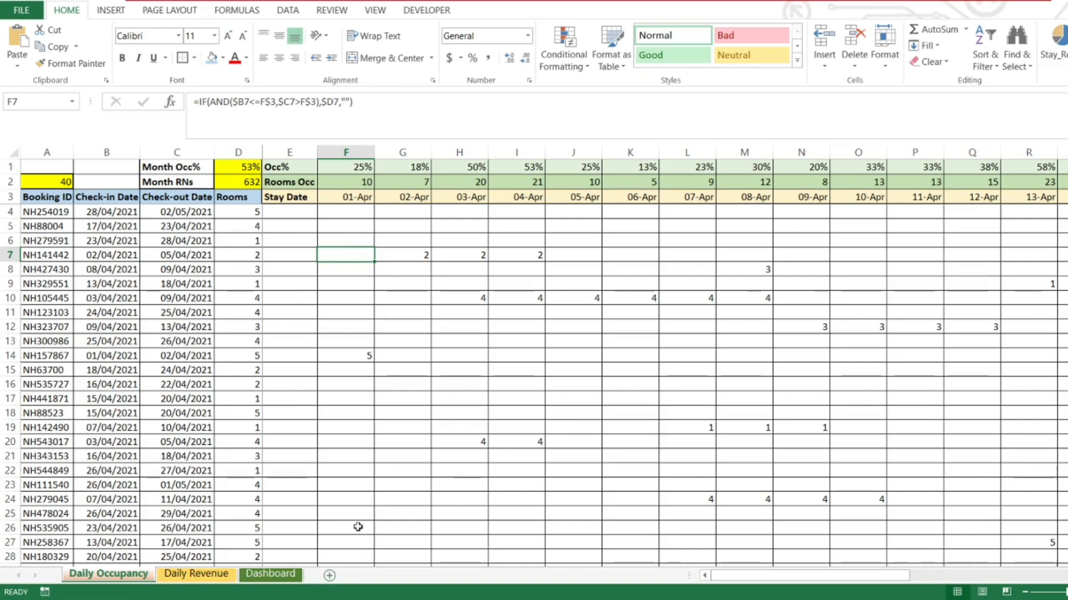
Add a new worksheet after the Dashboard sheet and name it Daily Occupancy_2.
{"action": "left_click", "coordinate": [330, 576]}
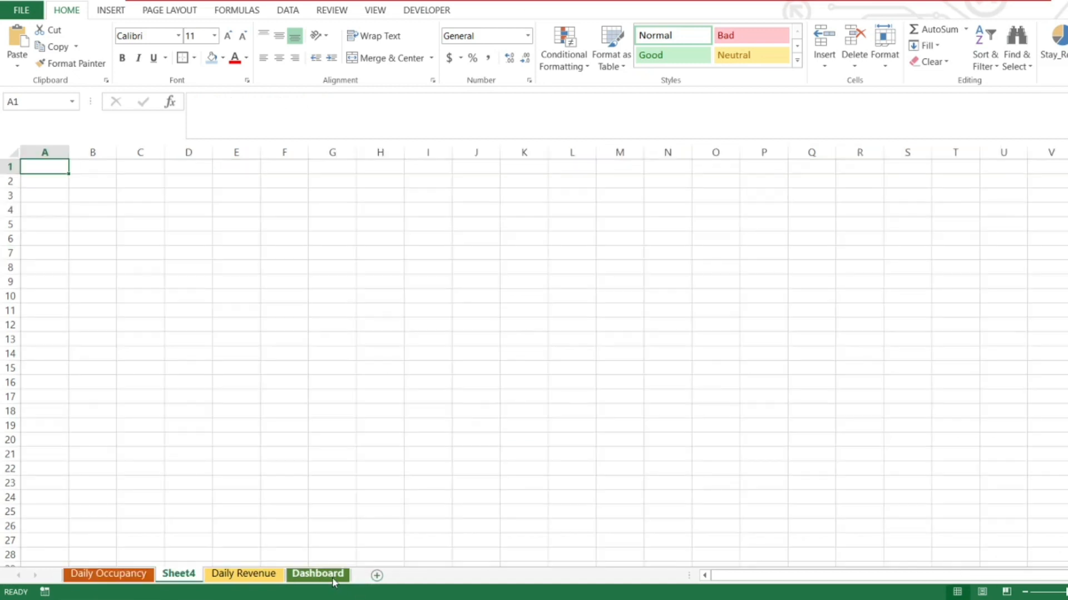
{"action": "left_click_drag", "start_coordinate": [187, 578], "coordinate": [367, 586]}
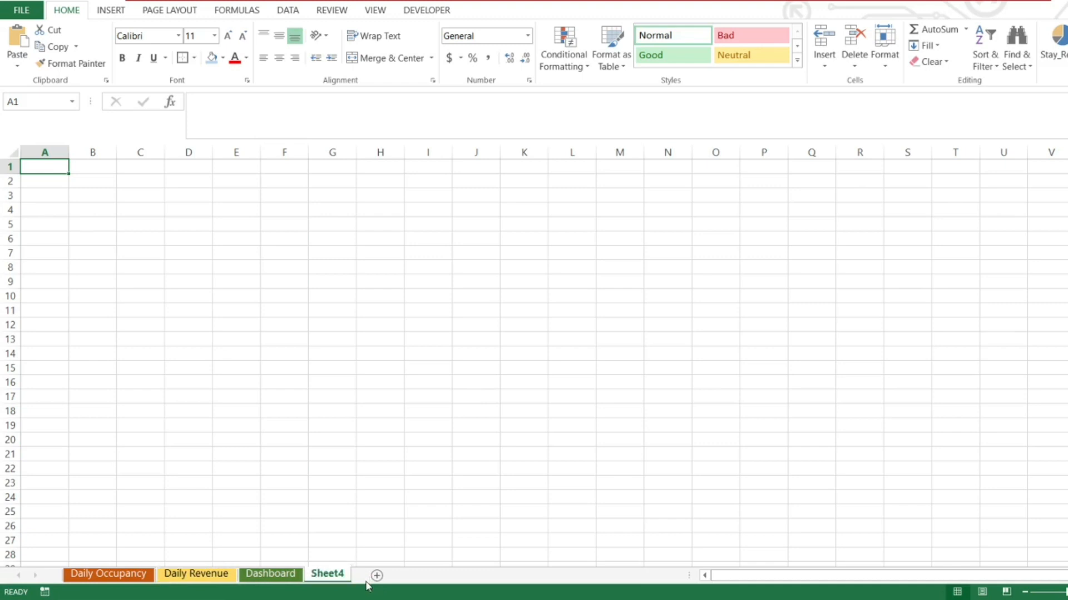
{"action": "double_click", "coordinate": [334, 575]}
{"action": "type", "text": "Daily Occupa"}
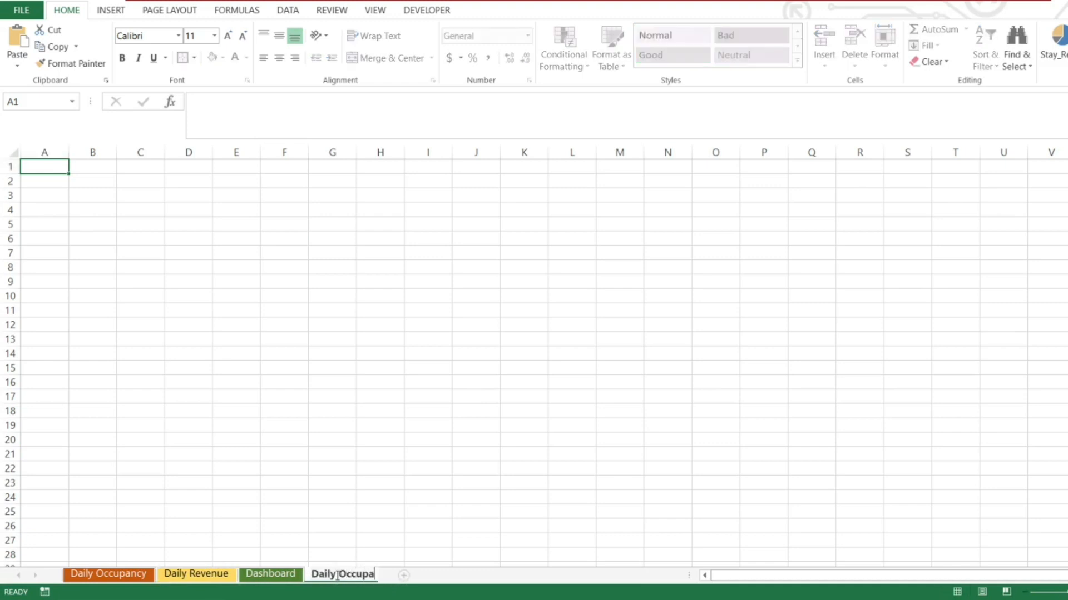
{"action": "type", "text": "ncy_2"}
{"action": "left_click", "coordinate": [339, 471]}
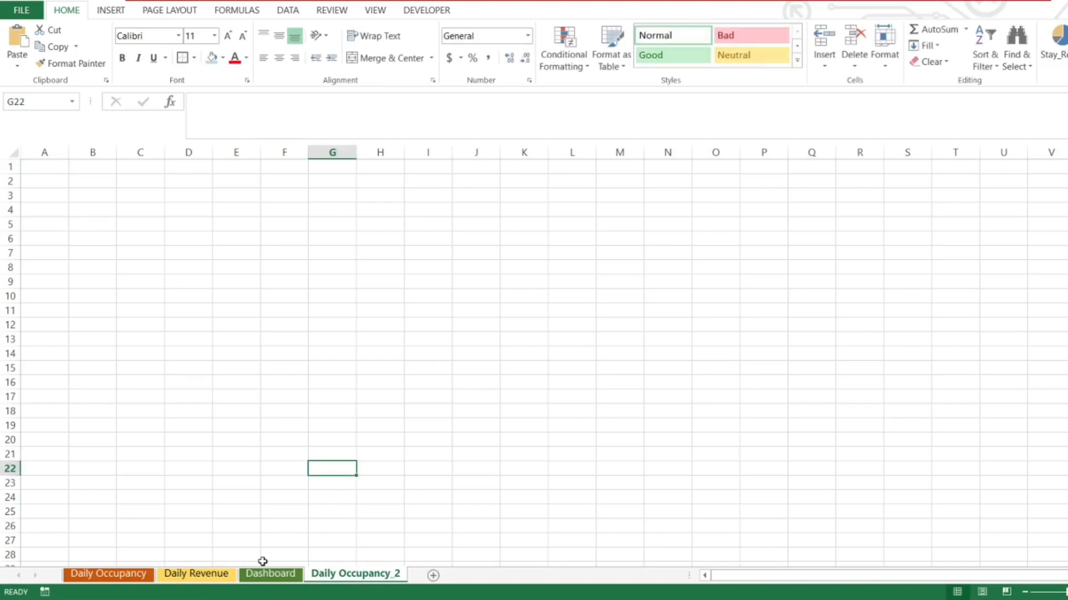
On the Daily Occupancy sheet, examine the Rooms Occ and Occ% formulas above the 01-Apr stay date.
{"action": "left_click", "coordinate": [108, 573]}
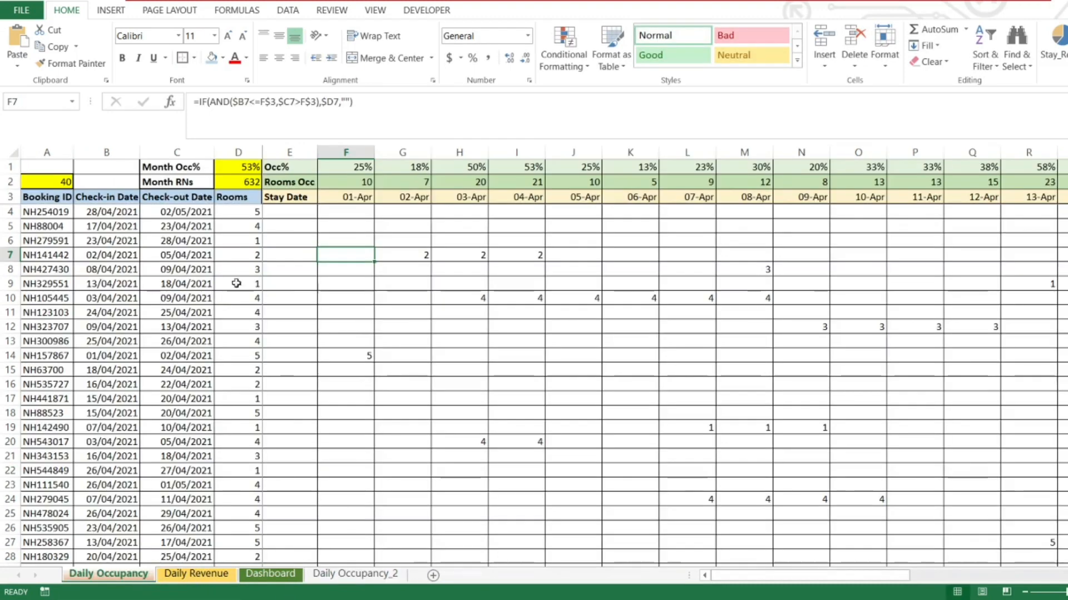
{"action": "left_click", "coordinate": [337, 194]}
{"action": "left_click", "coordinate": [341, 181]}
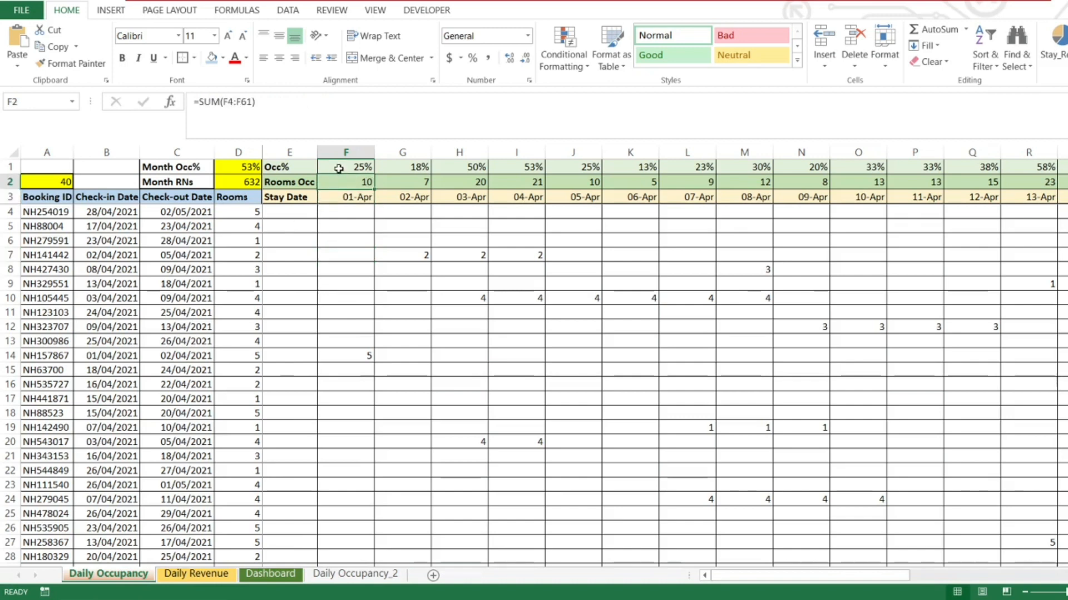
{"action": "left_click", "coordinate": [336, 168]}
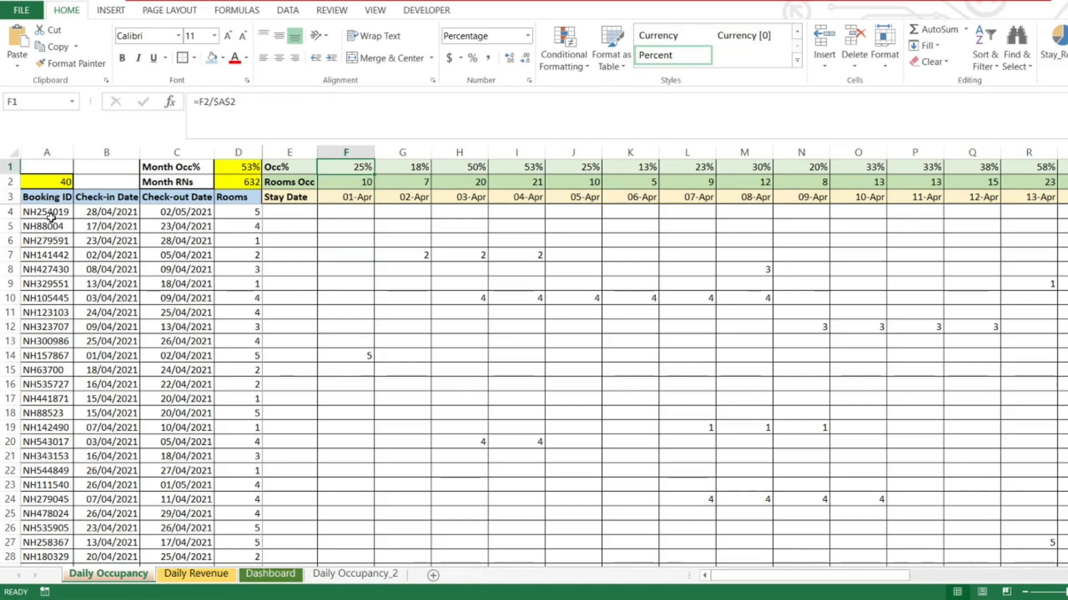
Copy the booking table A3:D61 with its Booking ID, Check-in Date, Check-out Date and Rooms headings from Daily Occupancy.
{"action": "left_click", "coordinate": [45, 200]}
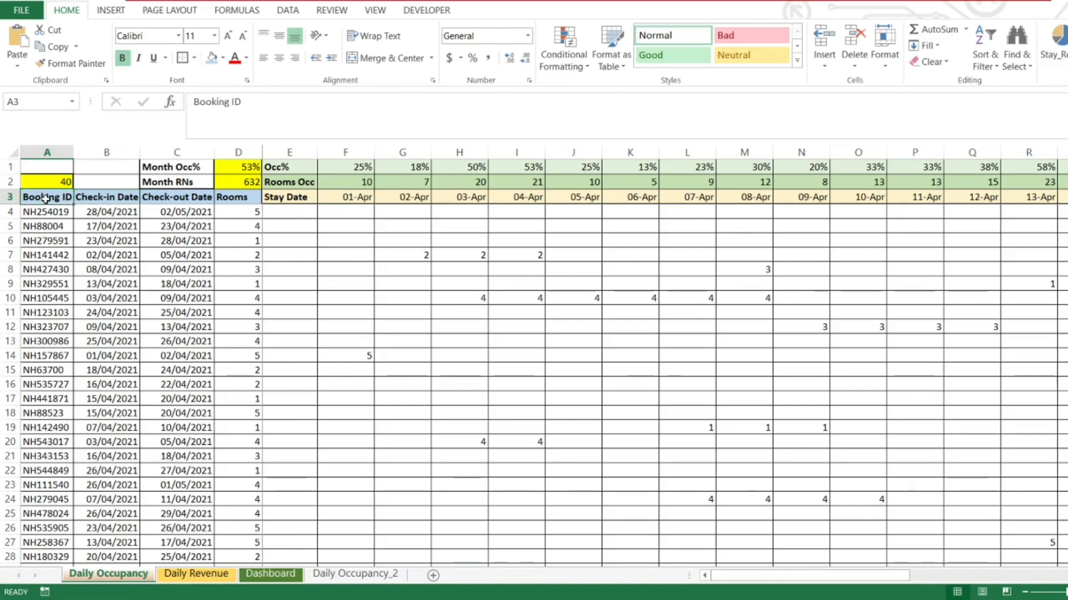
{"action": "key", "text": "Down"}
{"action": "key", "text": "Down"}
{"action": "key", "text": "ctrl+Down"}
{"action": "key", "text": "ctrl+Up"}
{"action": "key", "text": "ctrl+Up"}
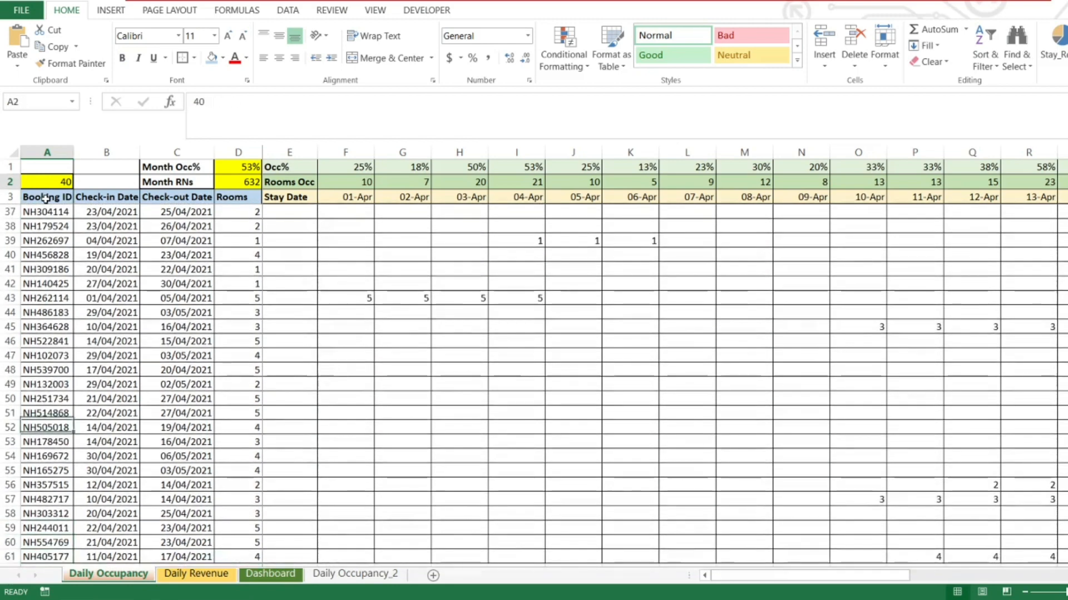
{"action": "key", "text": "ctrl+Home"}
{"action": "key", "text": "Up"}
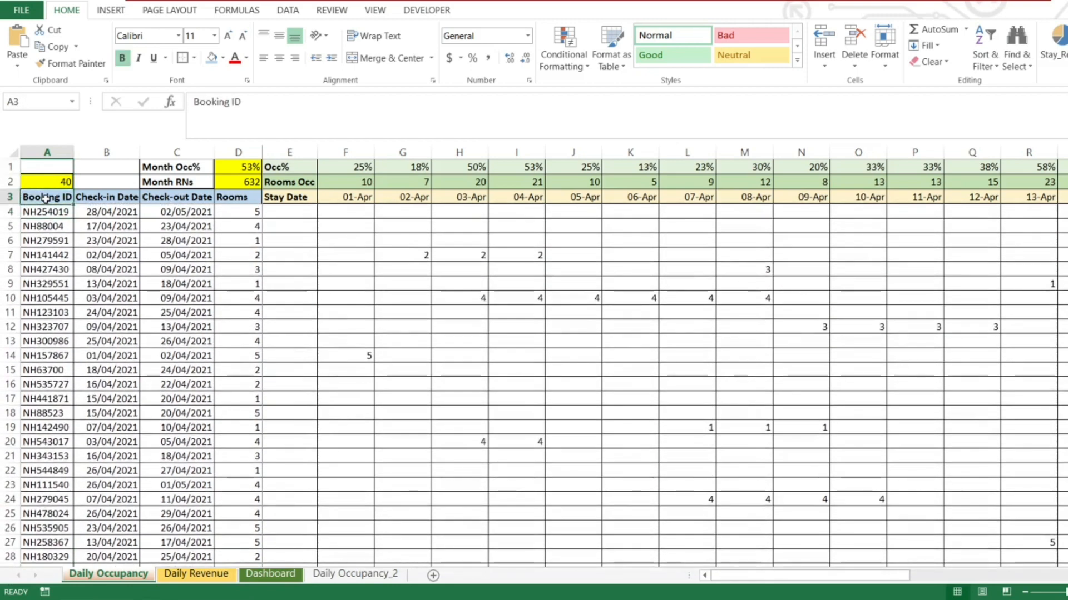
{"action": "key", "text": "shift+Right"}
{"action": "key", "text": "shift+Right"}
{"action": "key", "text": "shift+Right"}
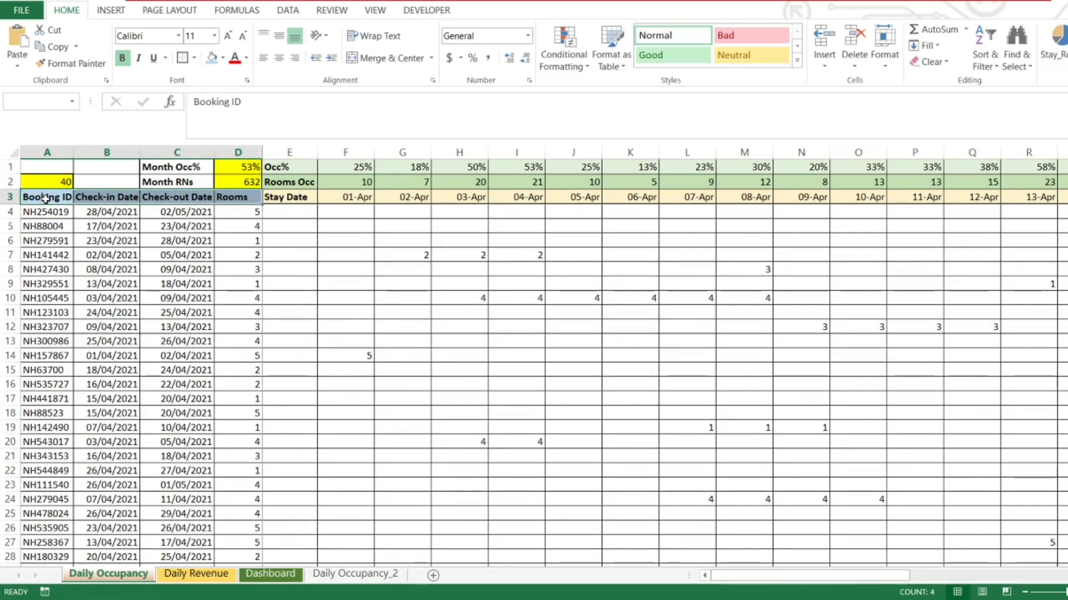
{"action": "key", "text": "ctrl+shift+Down"}
{"action": "key", "text": "ctrl+c"}
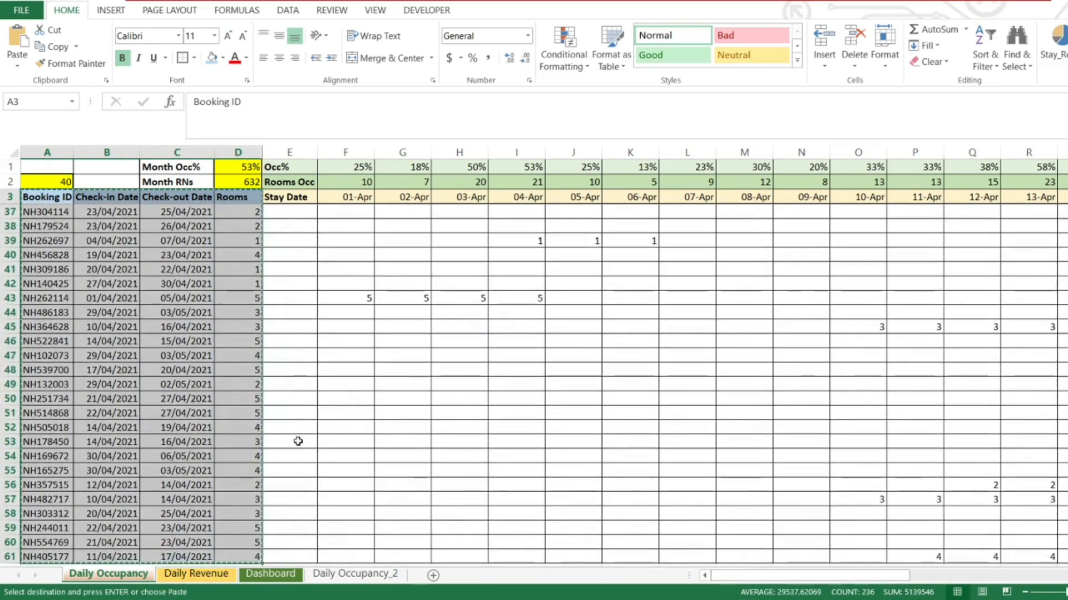
Paste the copied booking table into the Daily Occupancy_2 sheet starting at cell A3.
{"action": "left_click", "coordinate": [376, 579]}
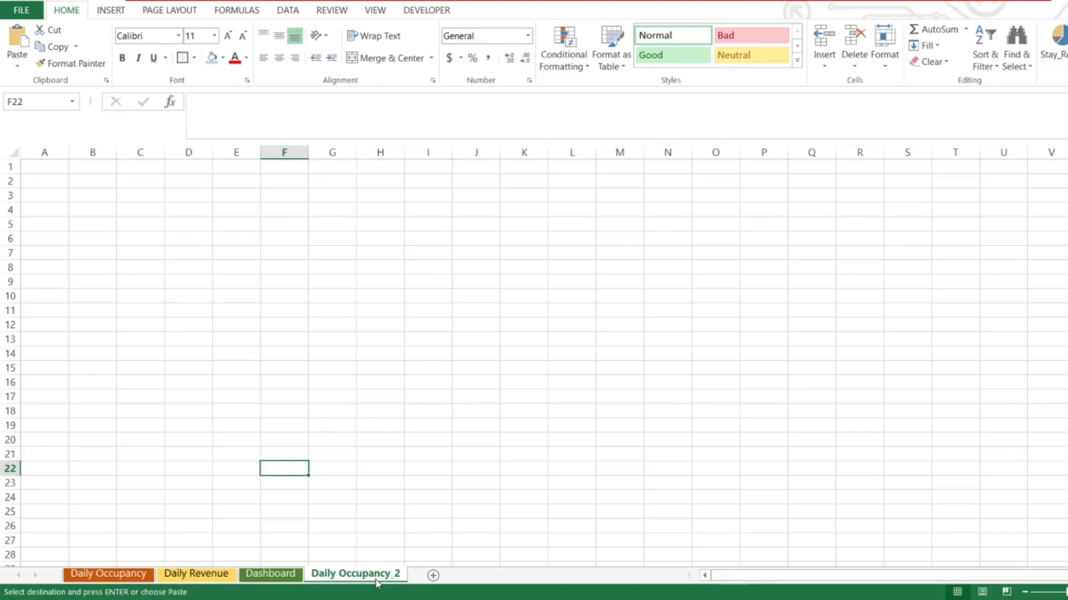
{"action": "key", "text": "Home"}
{"action": "key", "text": "Up"}
{"action": "key", "text": "Up"}
{"action": "key", "text": "Up"}
{"action": "key", "text": "Up"}
{"action": "key", "text": "Up"}
{"action": "key", "text": "Up"}
{"action": "key", "text": "Up"}
{"action": "key", "text": "Up"}
{"action": "key", "text": "Up"}
{"action": "key", "text": "Up"}
{"action": "key", "text": "Up"}
{"action": "key", "text": "Up"}
{"action": "key", "text": "Up"}
{"action": "key", "text": "Up"}
{"action": "key", "text": "Up"}
{"action": "key", "text": "Up"}
{"action": "key", "text": "Up"}
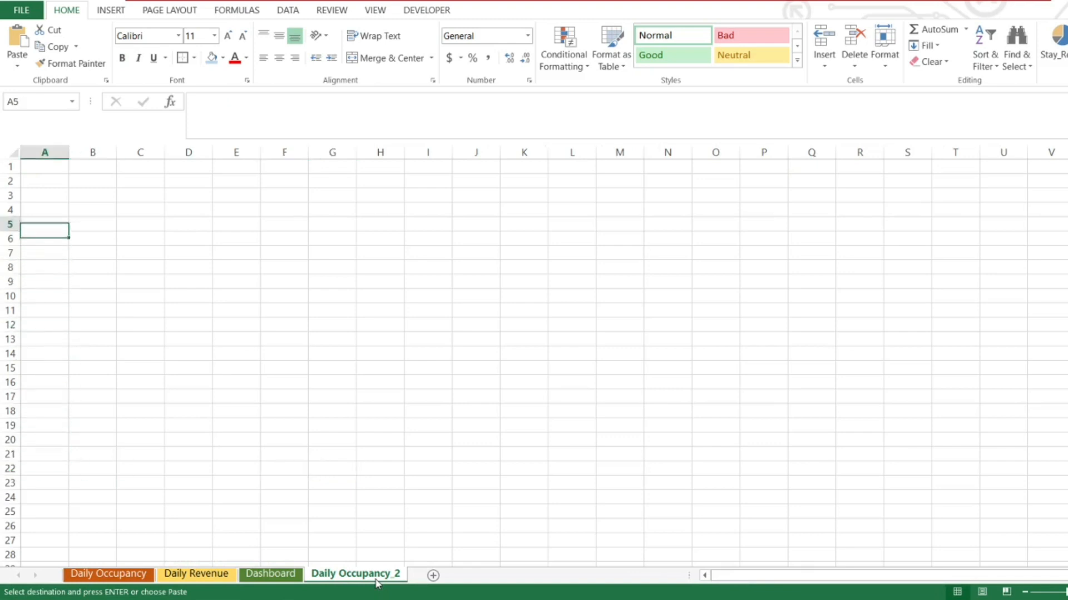
{"action": "key", "text": "Up"}
{"action": "key", "text": "Up"}
{"action": "key", "text": "ctrl+v"}
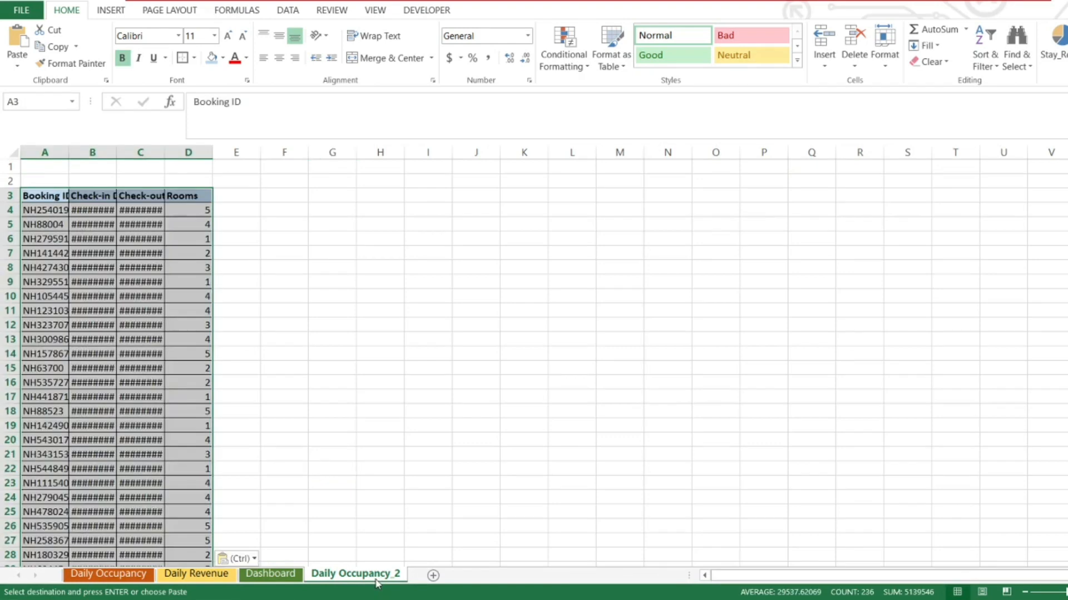
Autofit the Booking ID, Check-in Date and Check-out Date columns to their contents and end the copy mode.
{"action": "double_click", "coordinate": [117, 150]}
{"action": "double_click", "coordinate": [185, 150]}
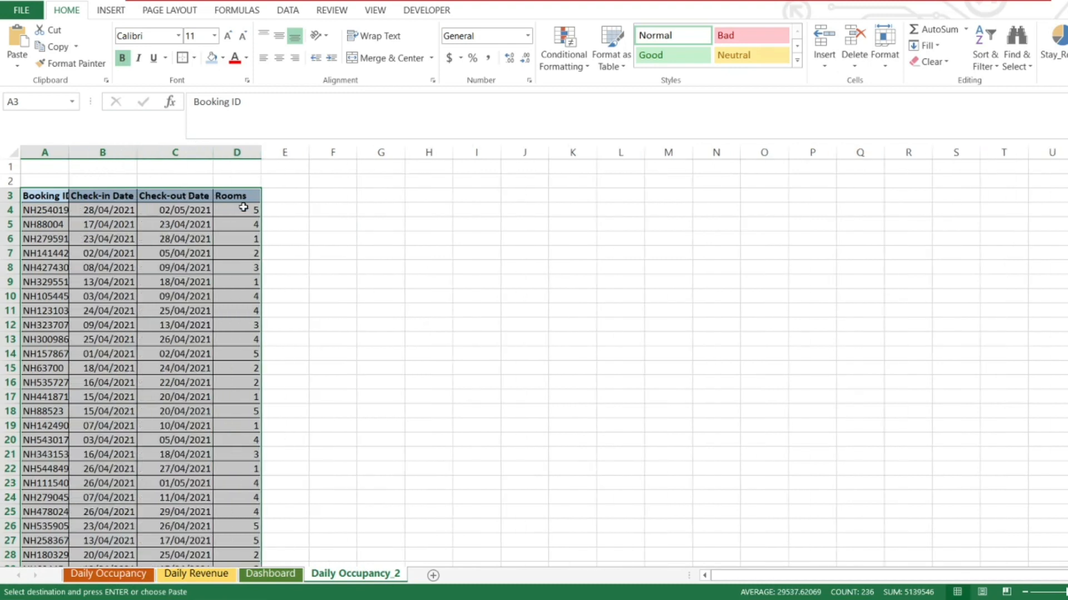
{"action": "left_click", "coordinate": [246, 212]}
{"action": "left_click", "coordinate": [52, 217]}
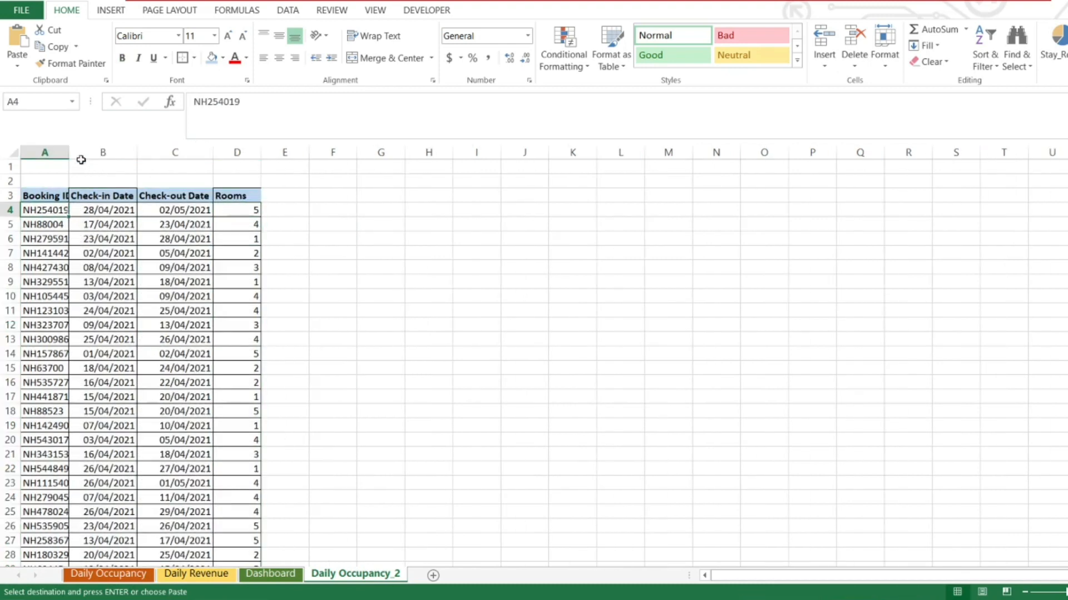
{"action": "double_click", "coordinate": [71, 153]}
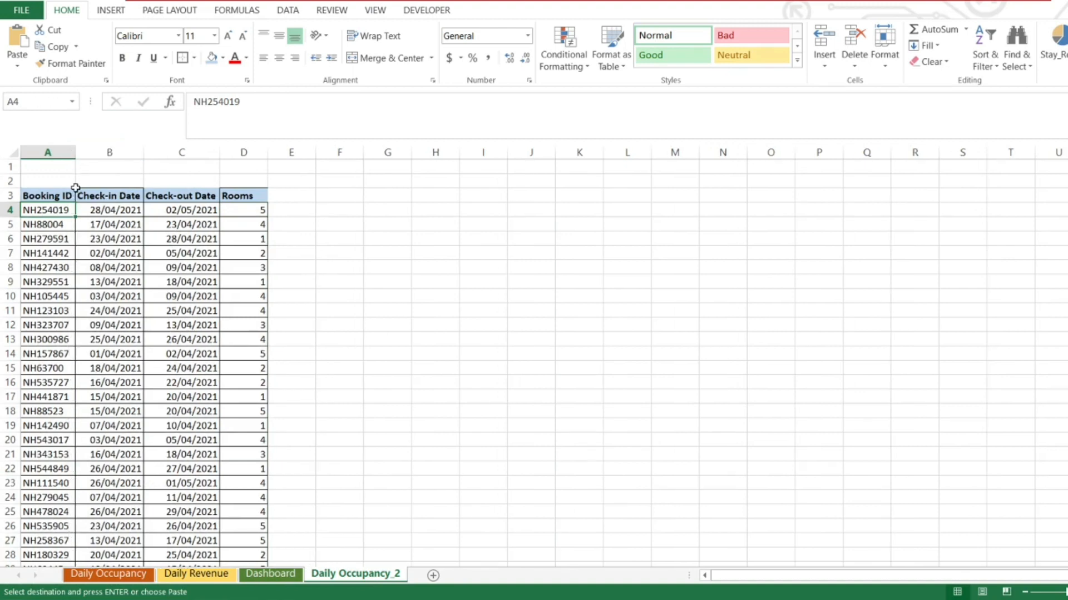
{"action": "key", "text": "Escape"}
Review the check-in dates in column B and the first booking's check-in date, check-out date and rooms.
{"action": "left_click", "coordinate": [109, 214]}
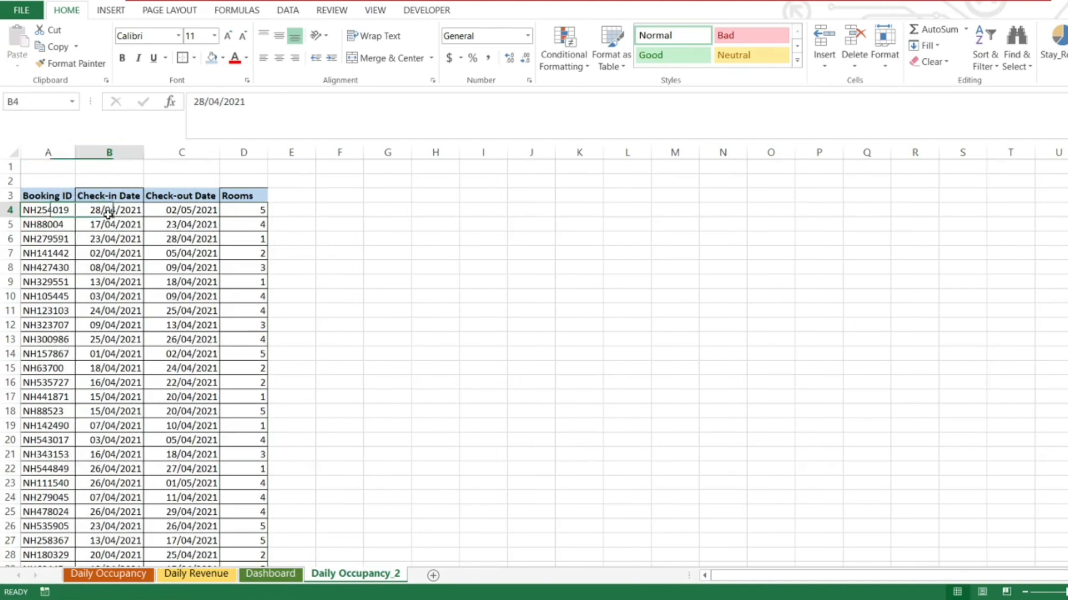
{"action": "key", "text": "Right"}
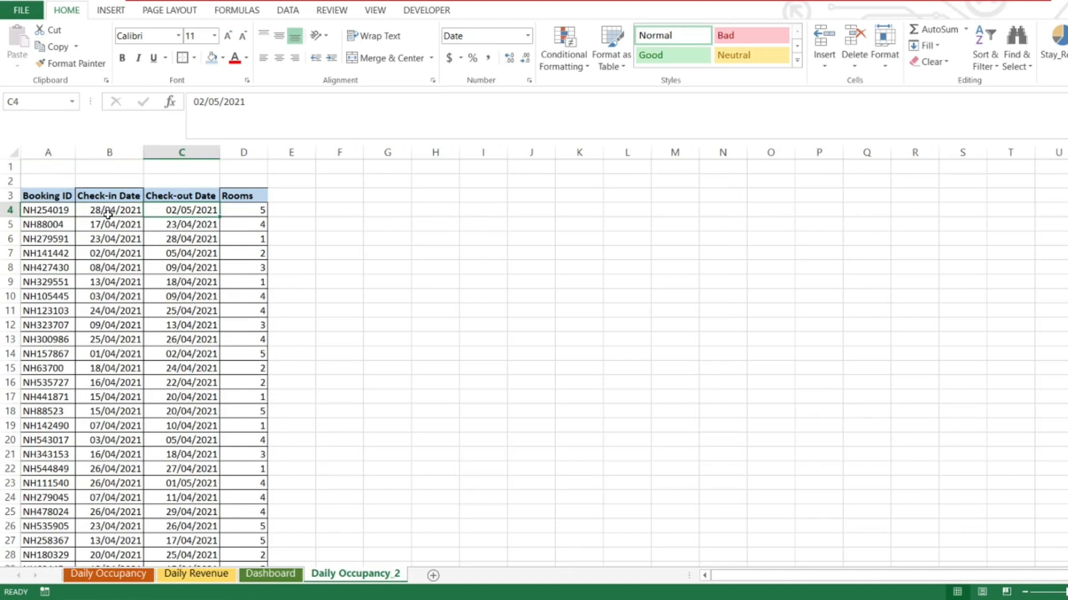
{"action": "left_click", "coordinate": [109, 216]}
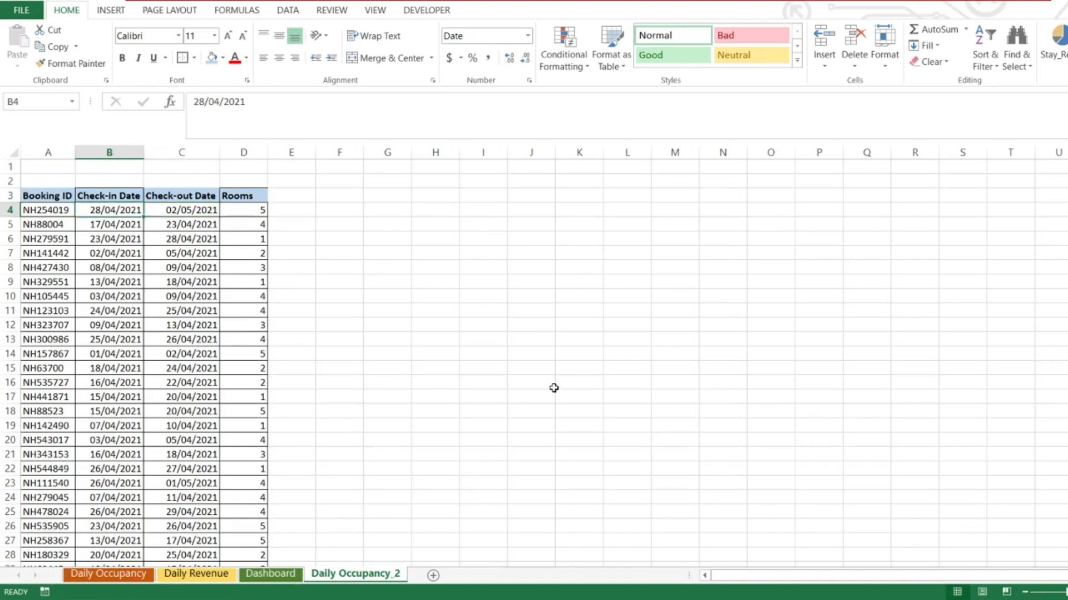
{"action": "key", "text": "ctrl+shift+Down"}
{"action": "key", "text": "ctrl+BackSpace"}
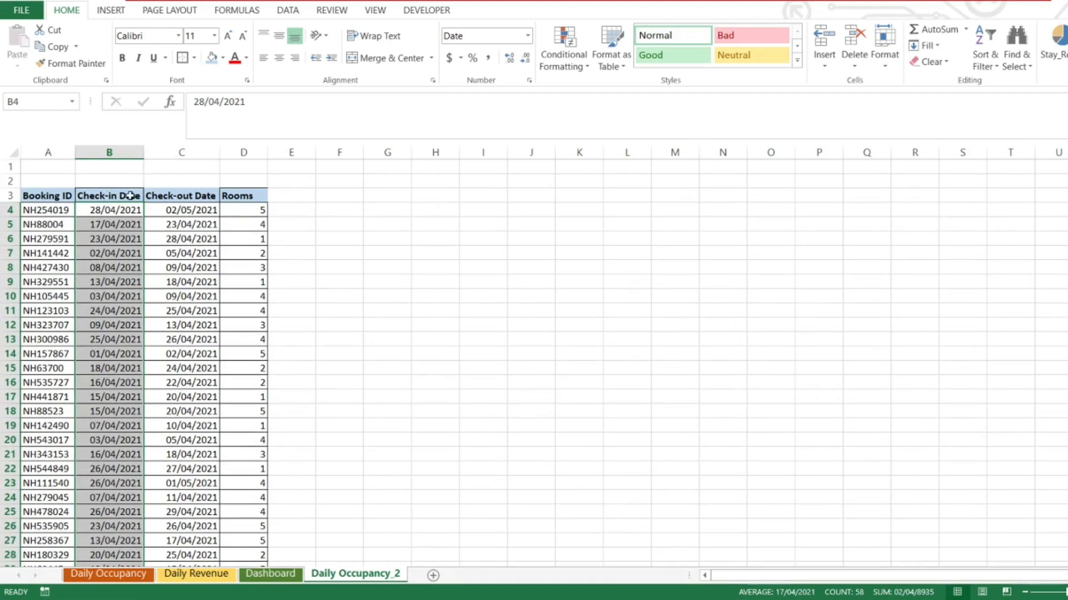
{"action": "left_click", "coordinate": [179, 213]}
{"action": "key", "text": "Right"}
{"action": "key", "text": "Left"}
{"action": "key", "text": "Left"}
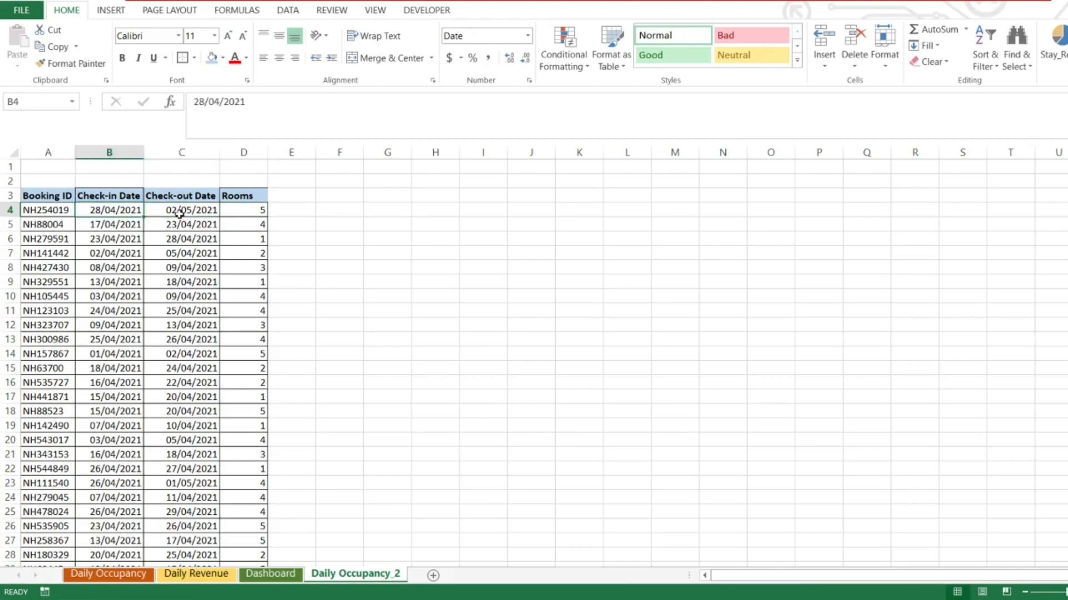
{"action": "key", "text": "Right"}
{"action": "key", "text": "Right"}
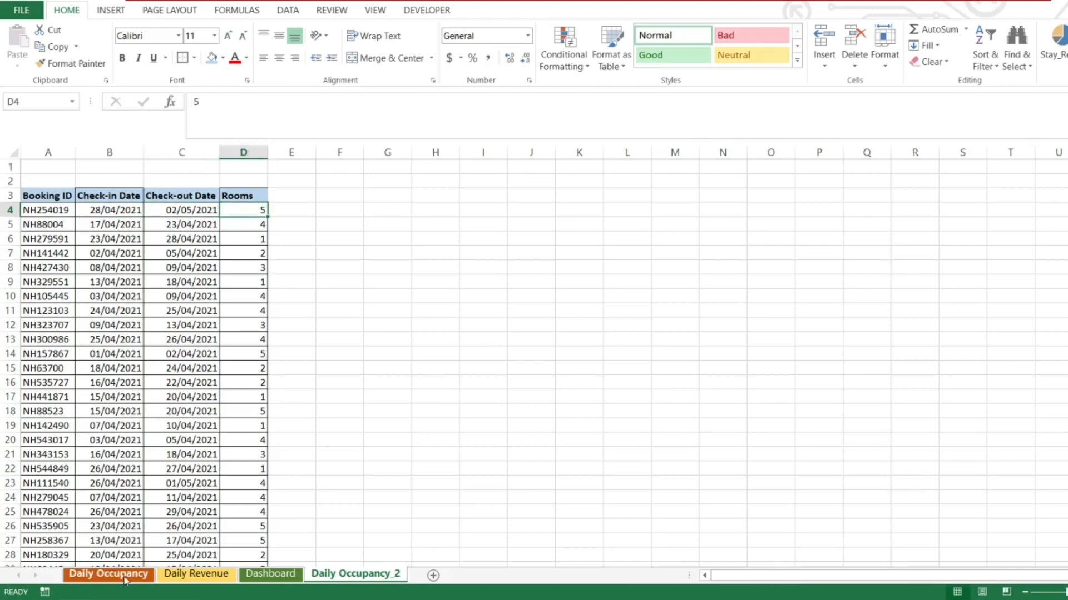
Make E1 the destination cell on Daily Occupancy_2 and copy the Occ%, Rooms Occ and Stay Date labels in E1:E3 of Daily Occupancy.
{"action": "left_click", "coordinate": [108, 578]}
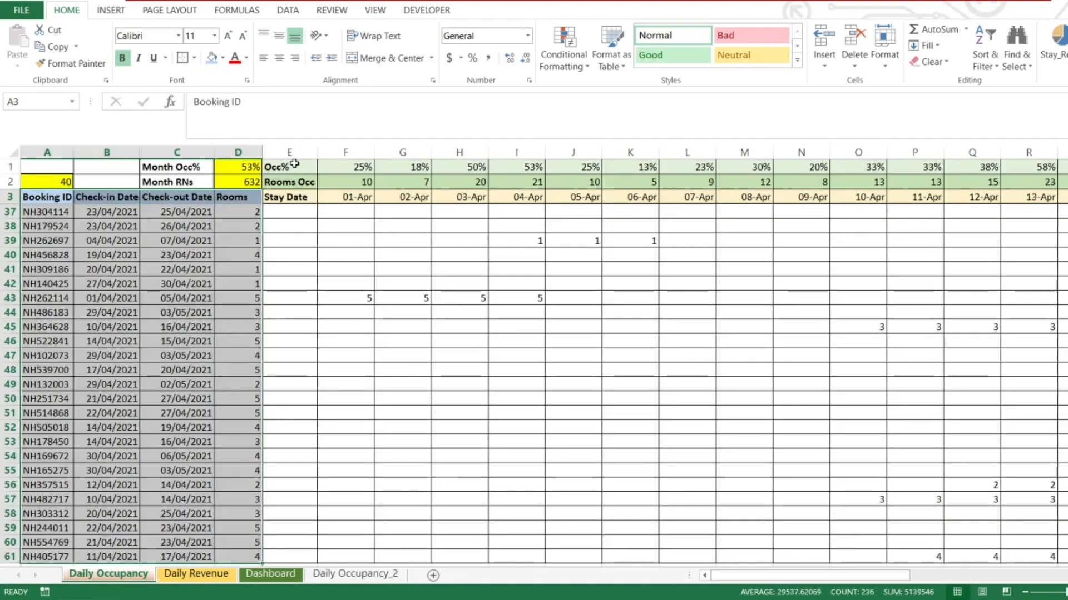
{"action": "left_click", "coordinate": [294, 165]}
{"action": "key", "text": "shift+Down"}
{"action": "key", "text": "shift+Down"}
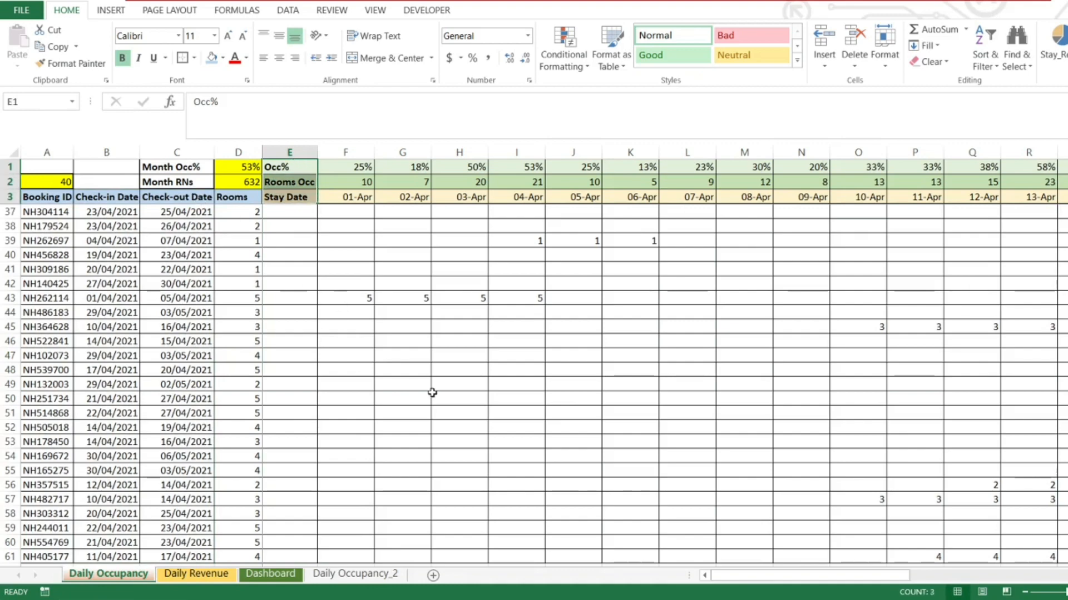
{"action": "left_click", "coordinate": [352, 576]}
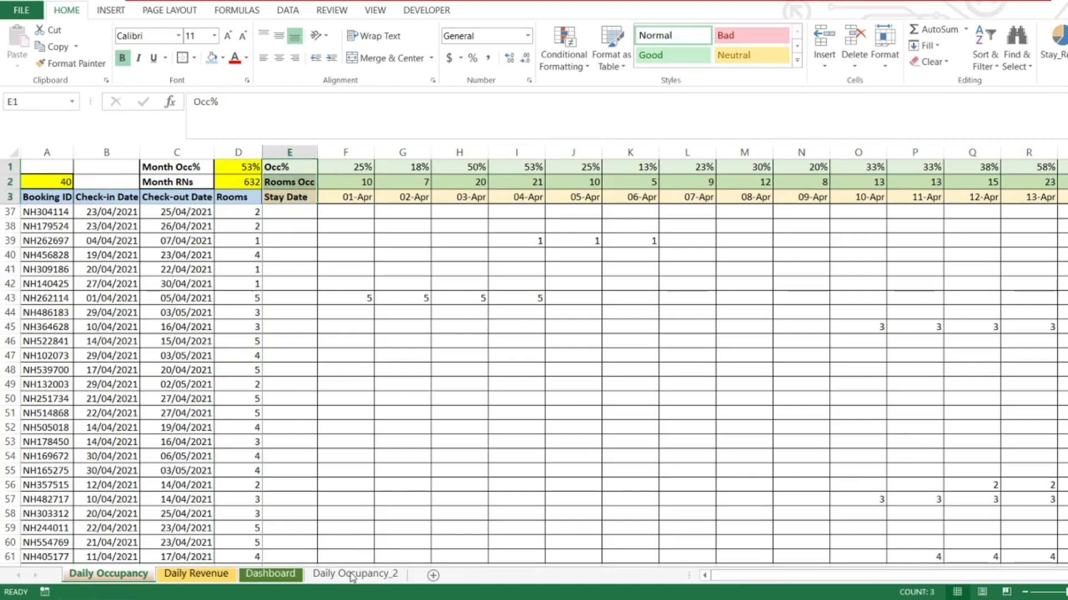
{"action": "key", "text": "Up"}
{"action": "key", "text": "Up"}
{"action": "key", "text": "Right"}
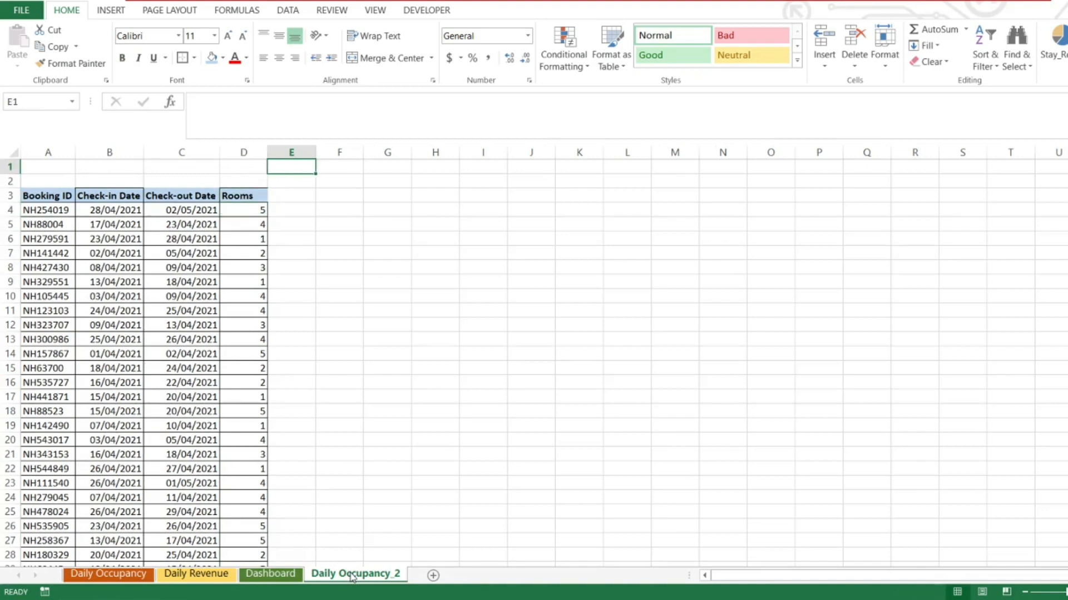
{"action": "left_click", "coordinate": [135, 578]}
{"action": "key", "text": "ctrl+c"}
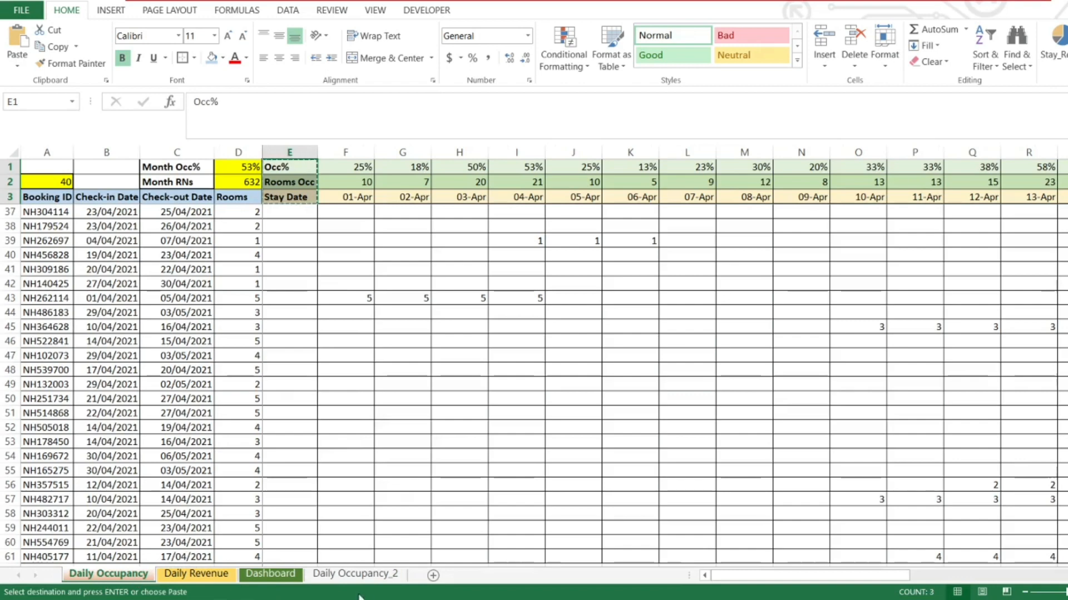
Paste the three labels into E1:E3 of Daily Occupancy_2 and autofit column E.
{"action": "left_click", "coordinate": [353, 576]}
{"action": "key", "text": "ctrl+v"}
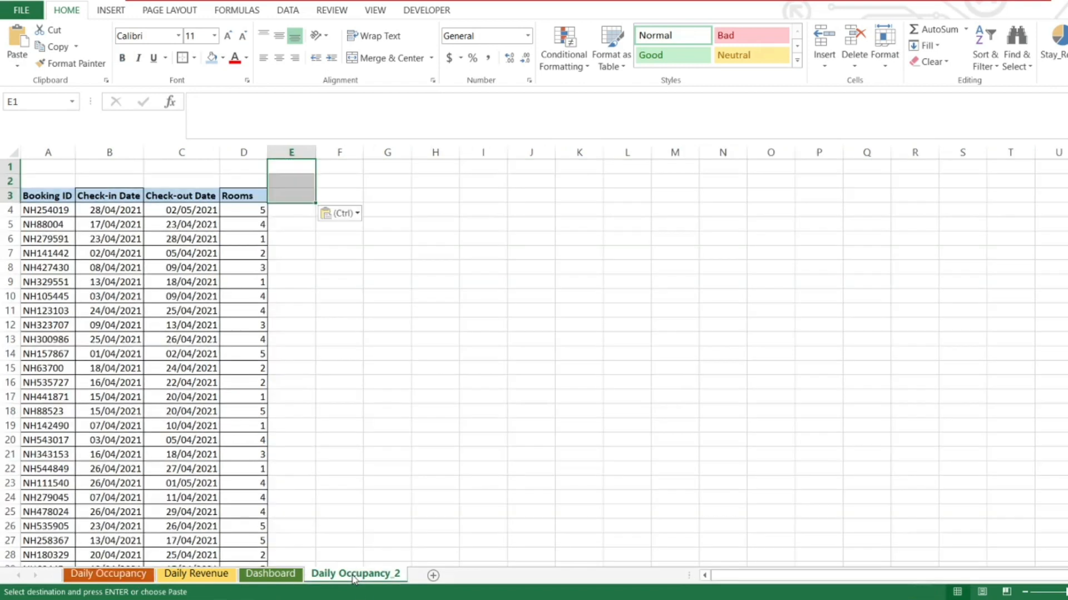
{"action": "double_click", "coordinate": [314, 146]}
{"action": "left_click", "coordinate": [312, 194]}
{"action": "key", "text": "Escape"}
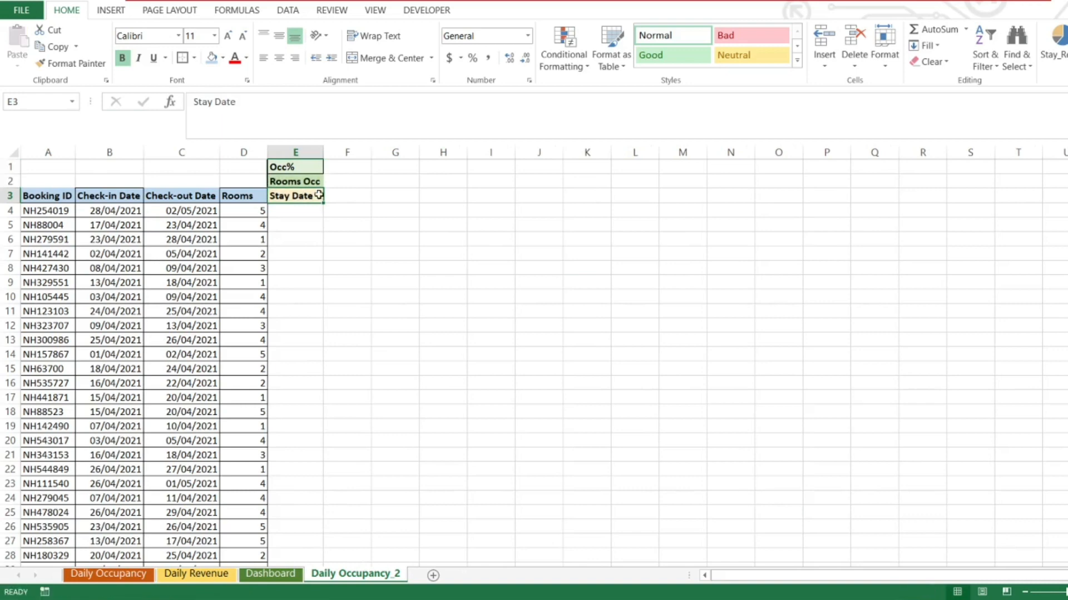
Check the empty first stay date cell F3 against the Check-in Date and Booking ID headings of the booking table.
{"action": "left_click", "coordinate": [335, 197]}
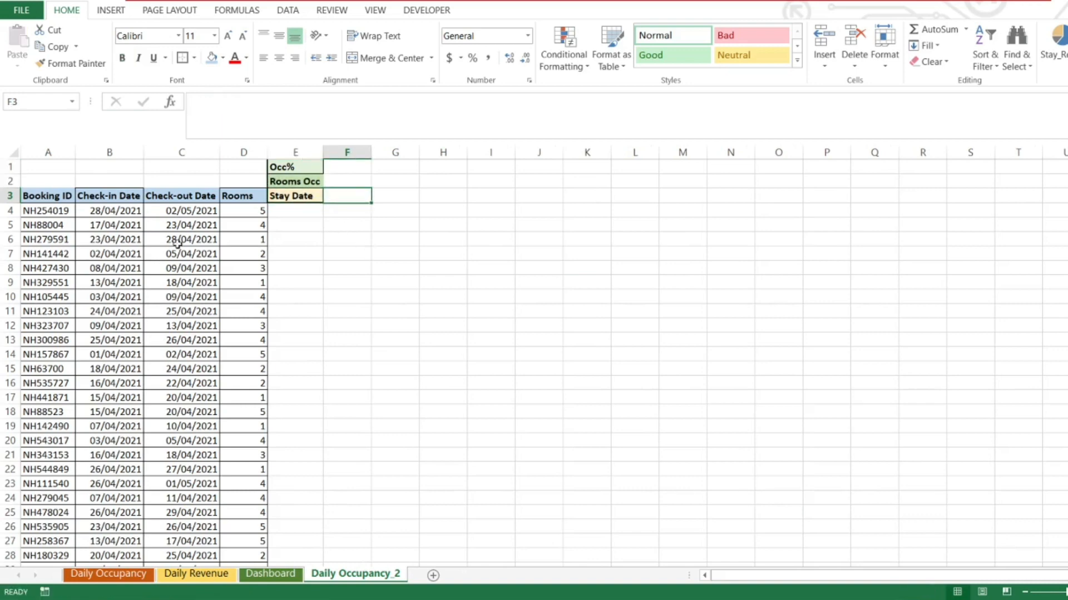
{"action": "left_click", "coordinate": [94, 212]}
{"action": "key", "text": "Up"}
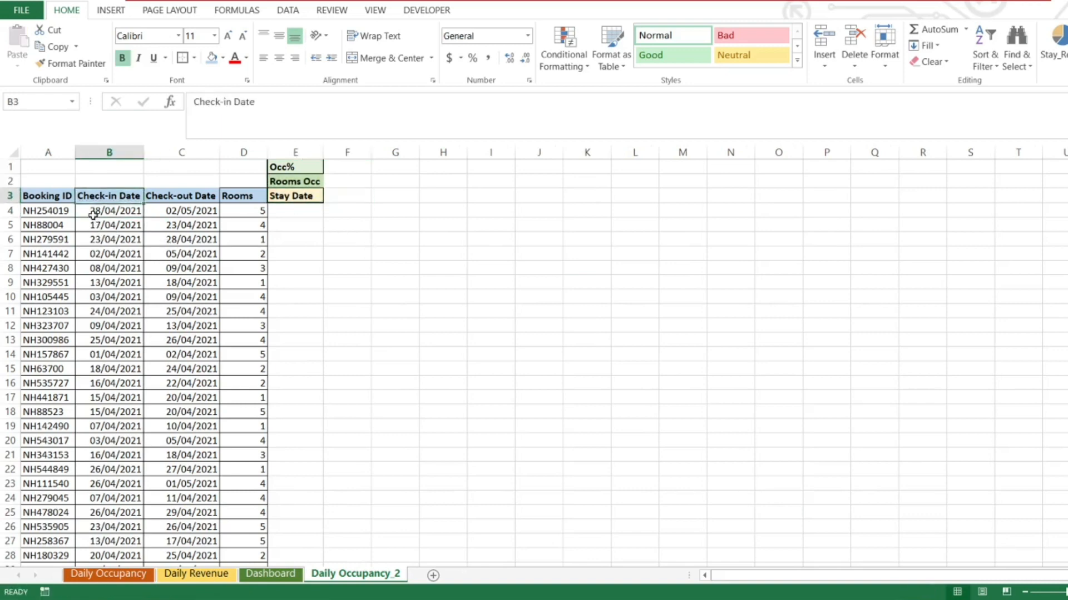
{"action": "key", "text": "Left"}
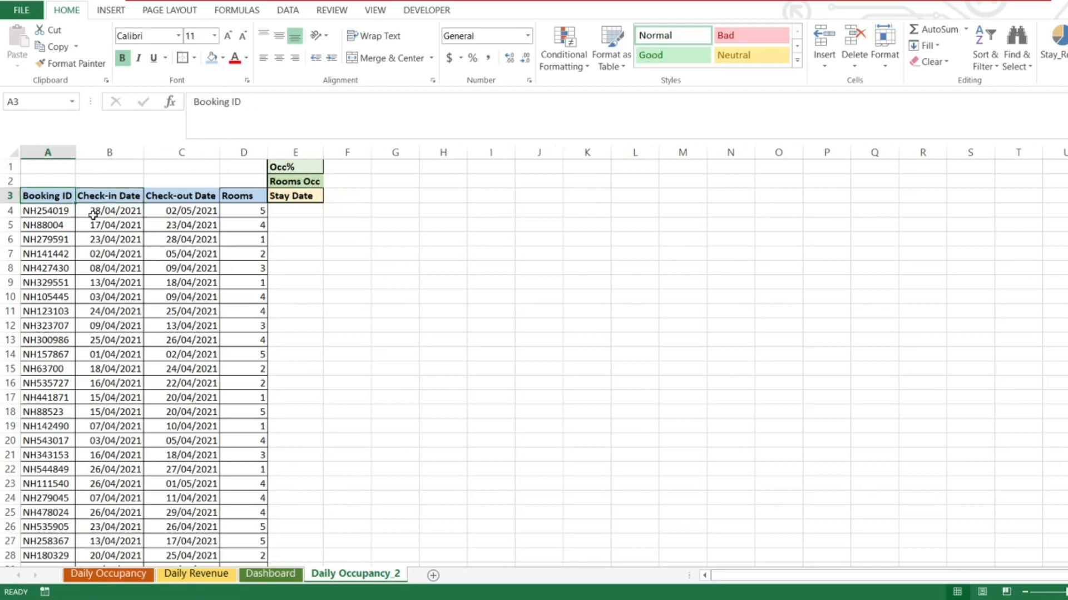
{"action": "key", "text": "Right"}
{"action": "key", "text": "Left"}
{"action": "key", "text": "Right"}
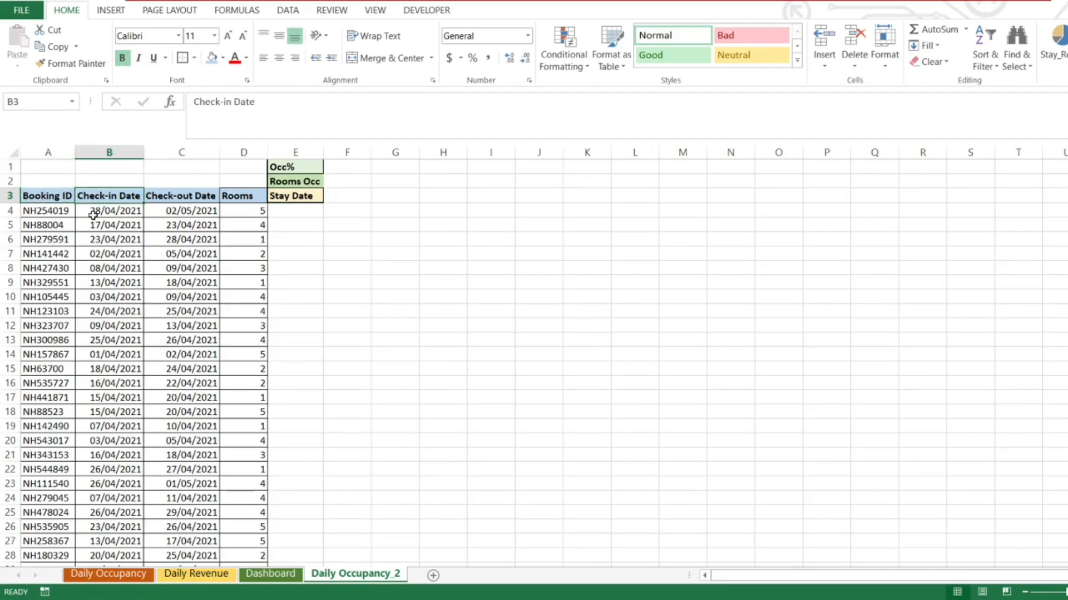
Check the Booking ID and Check-in Date headings against the first booking's values in row 4.
{"action": "key", "text": "Down"}
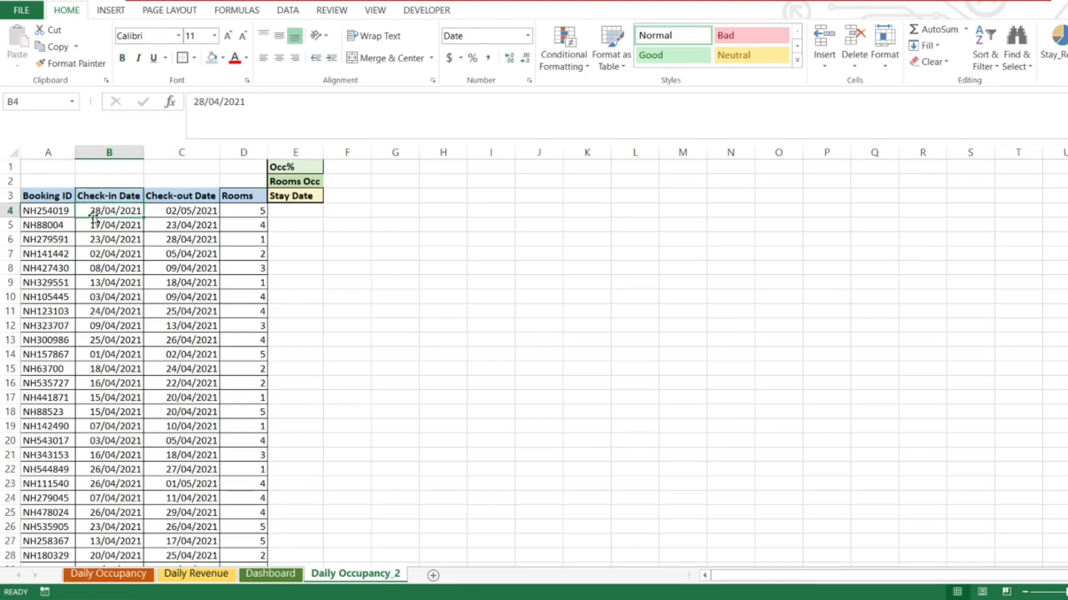
{"action": "key", "text": "Up"}
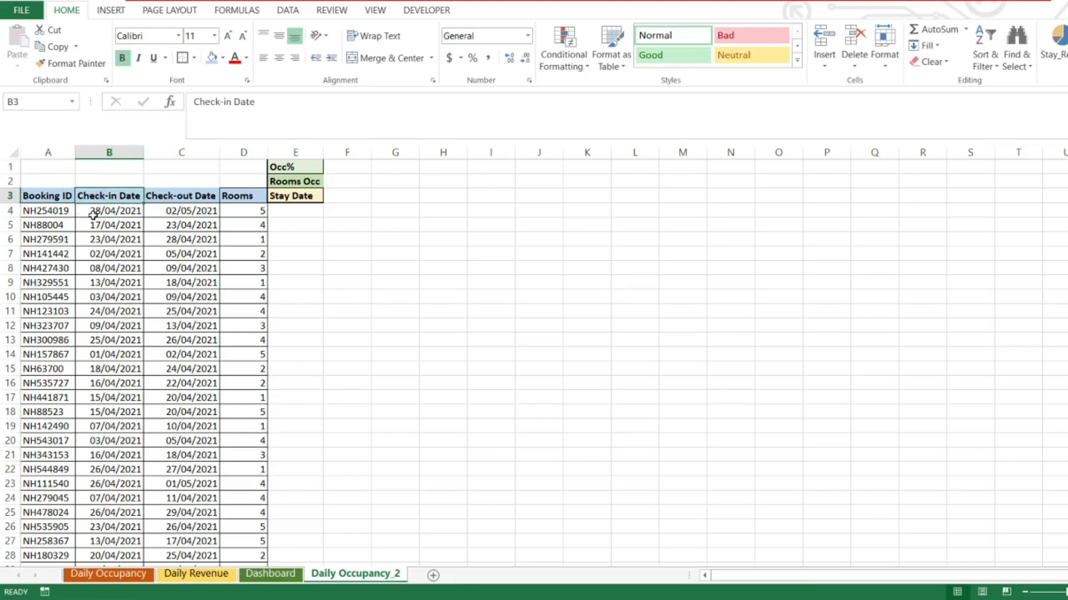
{"action": "key", "text": "Up"}
{"action": "key", "text": "Down"}
{"action": "key", "text": "Down"}
{"action": "key", "text": "Left"}
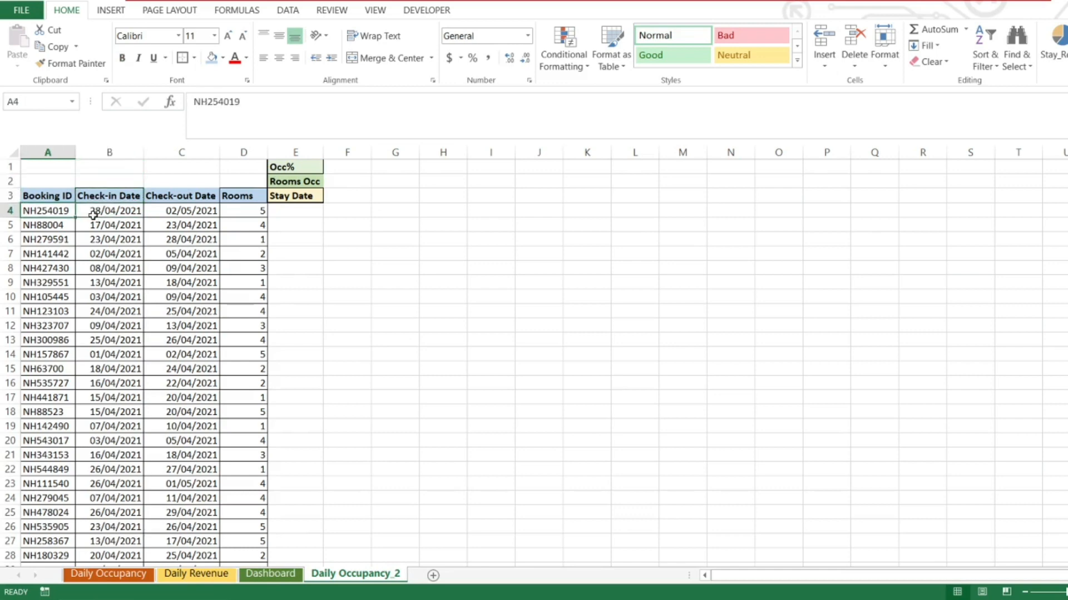
{"action": "key", "text": "Up"}
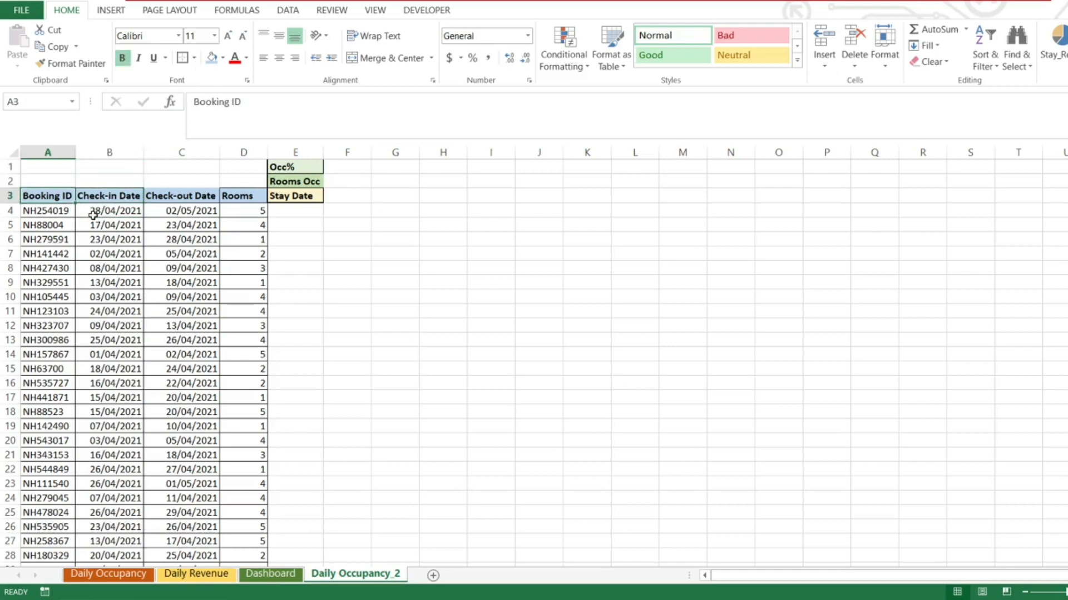
{"action": "key", "text": "Right"}
{"action": "key", "text": "Left"}
{"action": "key", "text": "Down"}
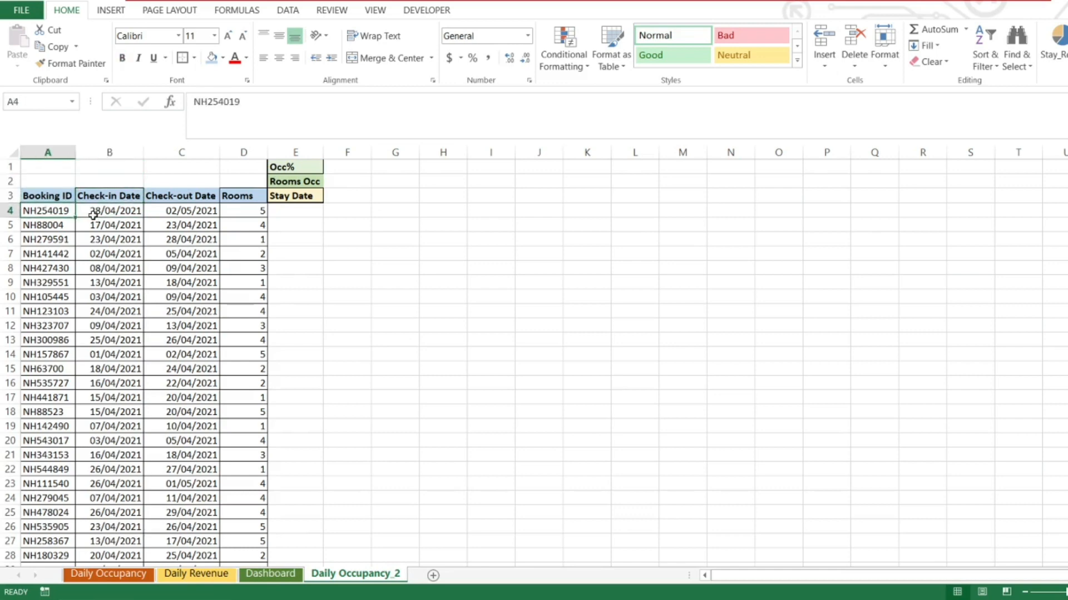
{"action": "key", "text": "Up"}
{"action": "key", "text": "Down"}
{"action": "key", "text": "Up"}
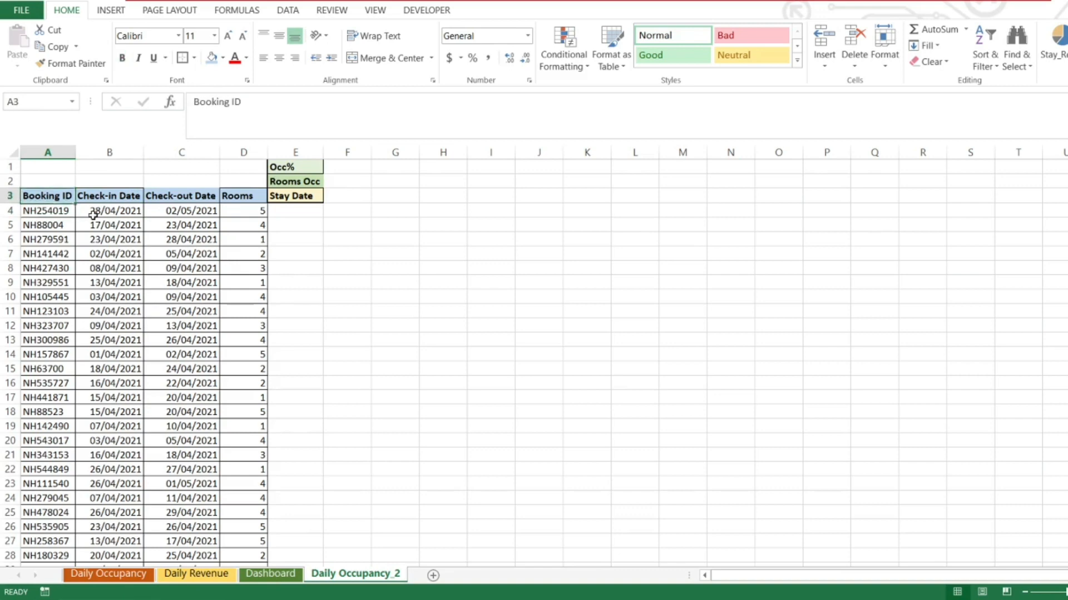
Review the booking table's headings in A3:D3 together with the first booking's check-in date, check-out date and rooms.
{"action": "key", "text": "Right"}
{"action": "key", "text": "Right"}
{"action": "key", "text": "Right"}
{"action": "key", "text": "Left"}
{"action": "key", "text": "Left"}
{"action": "key", "text": "Down"}
{"action": "key", "text": "Left"}
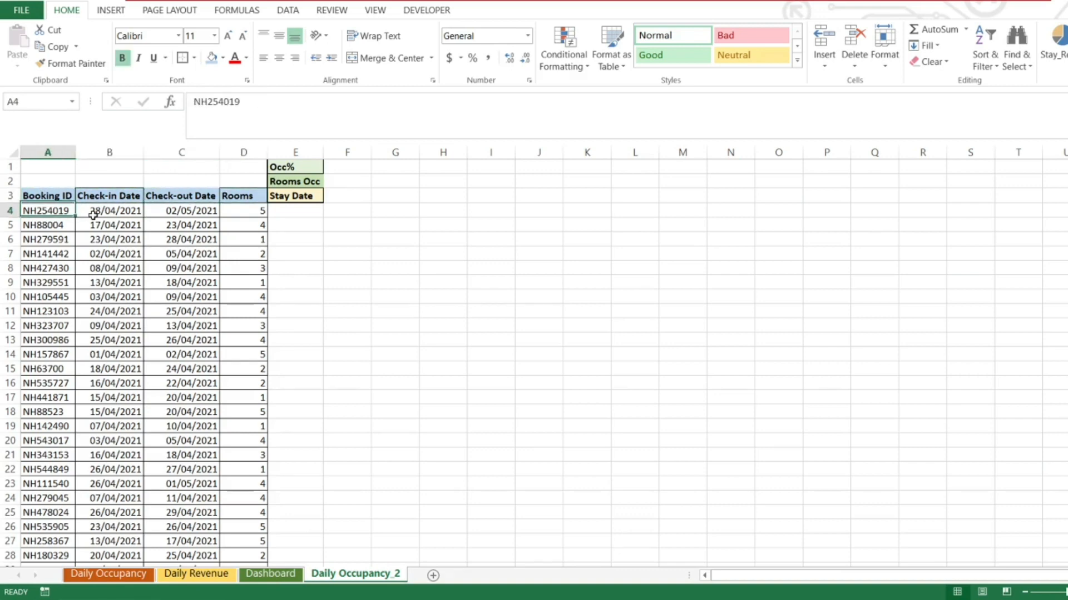
{"action": "key", "text": "Right"}
{"action": "key", "text": "Down"}
{"action": "key", "text": "Up"}
{"action": "key", "text": "Right"}
{"action": "key", "text": "Right"}
{"action": "key", "text": "Up"}
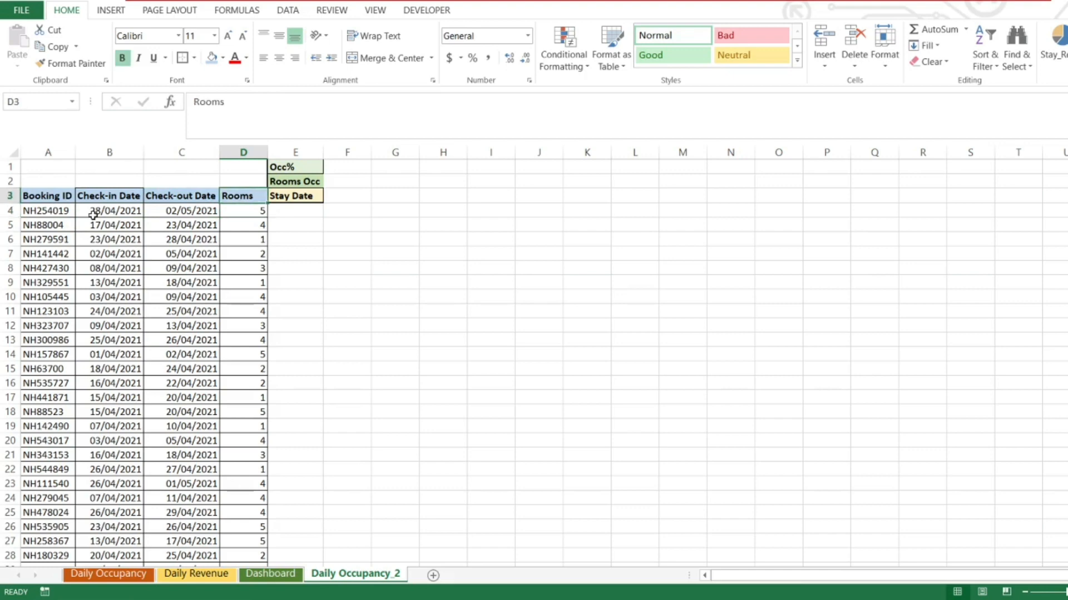
{"action": "key", "text": "Right"}
{"action": "key", "text": "Left"}
{"action": "key", "text": "Left"}
{"action": "key", "text": "Left"}
{"action": "key", "text": "Left"}
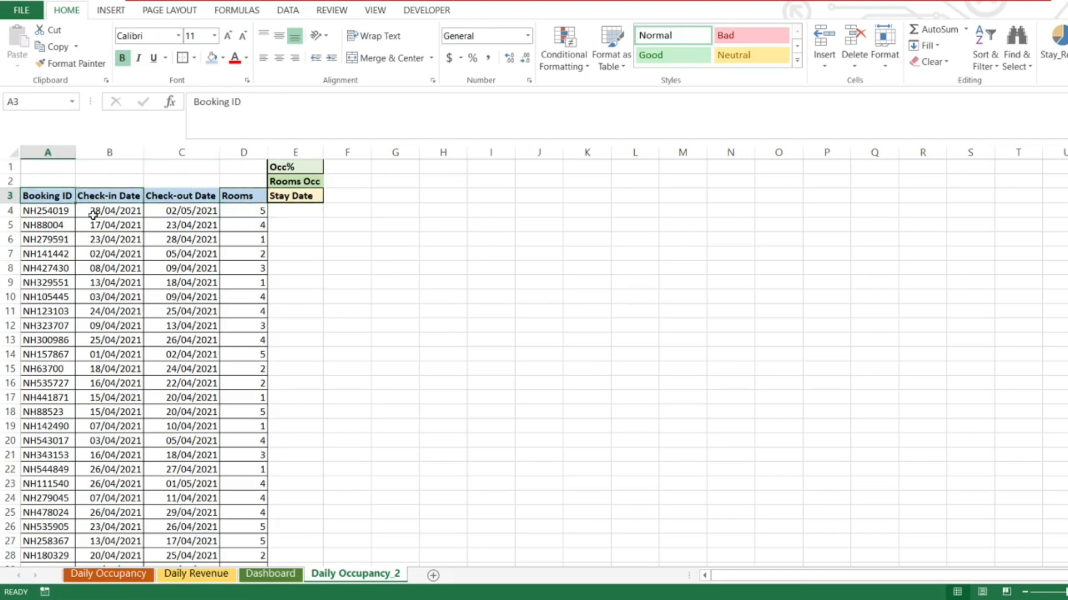
Compare the booking headings with the Occ%, Rooms Occ and Stay Date labels, ending at the first booking's ID.
{"action": "key", "text": "Right"}
{"action": "key", "text": "Right"}
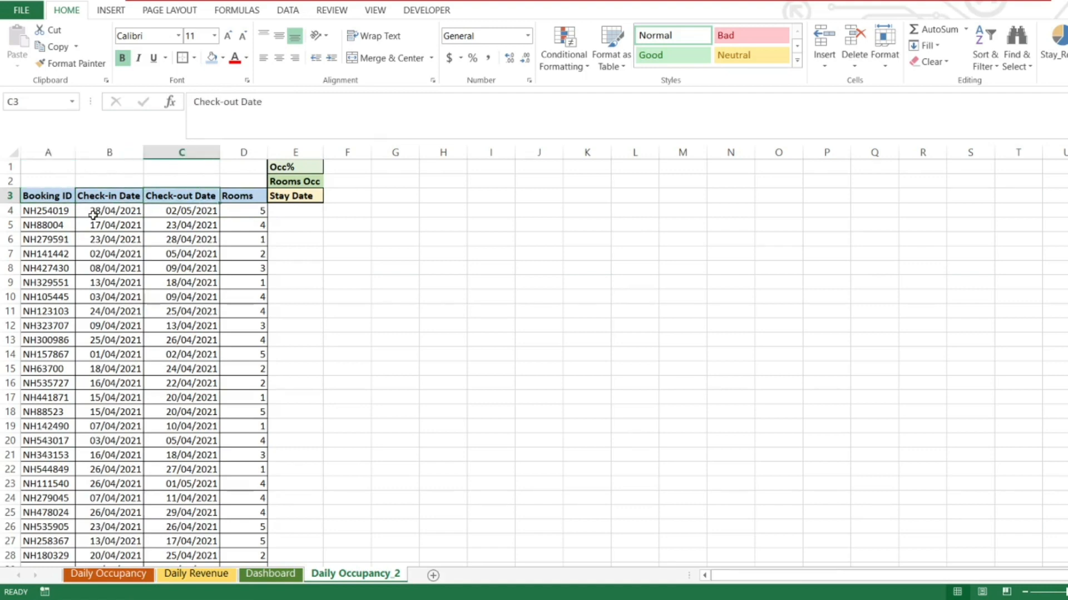
{"action": "key", "text": "Right"}
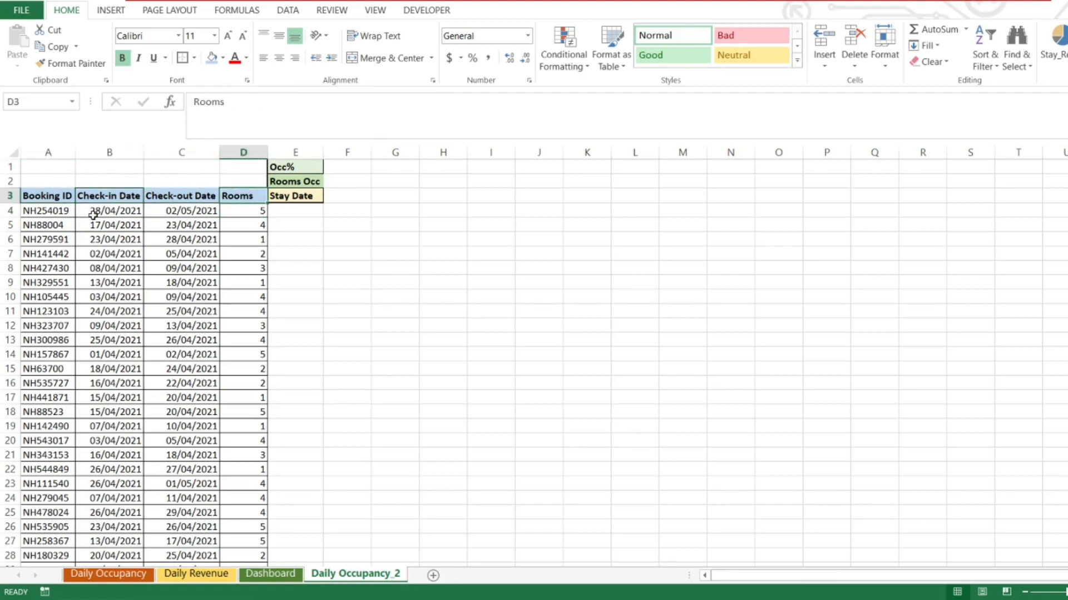
{"action": "key", "text": "Right"}
{"action": "key", "text": "Up"}
{"action": "key", "text": "Up"}
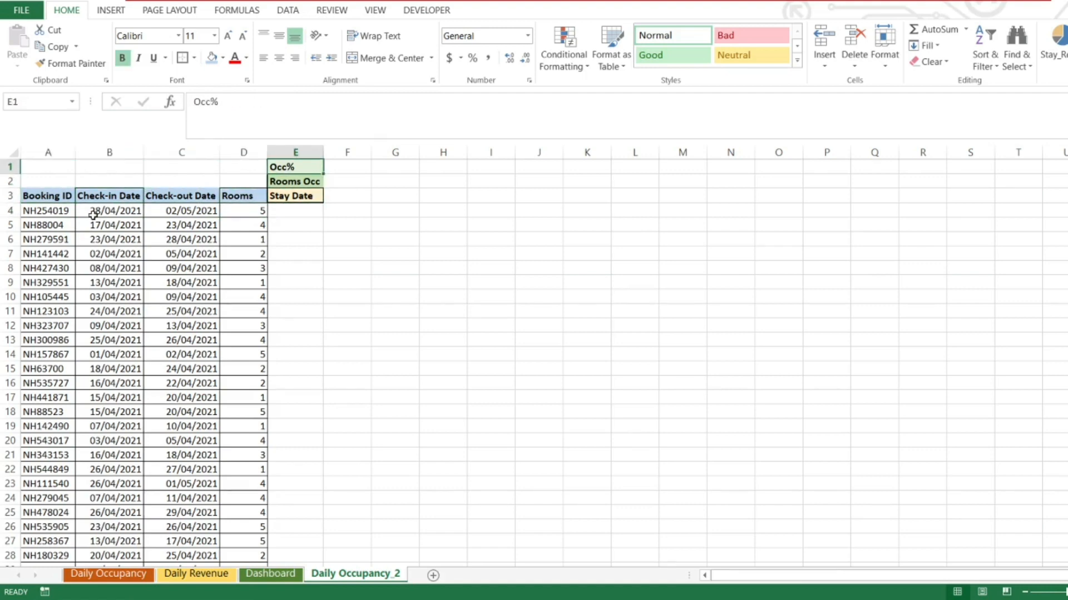
{"action": "key", "text": "Down"}
{"action": "key", "text": "Down"}
{"action": "key", "text": "Left"}
{"action": "key", "text": "Left"}
{"action": "key", "text": "Left"}
{"action": "key", "text": "Left"}
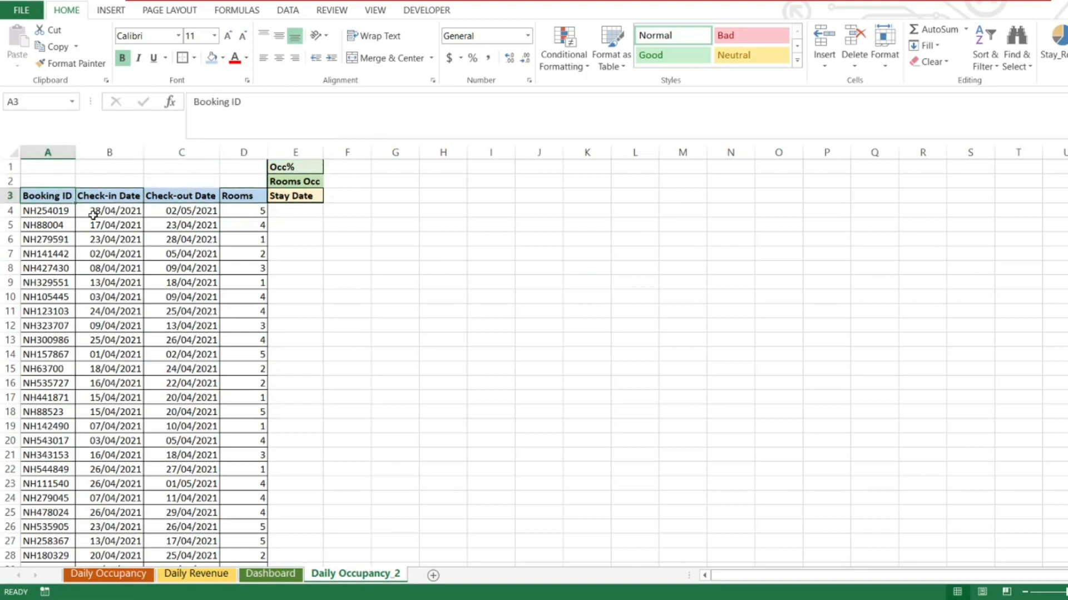
{"action": "key", "text": "Down"}
{"action": "key", "text": "Right"}
{"action": "key", "text": "Left"}
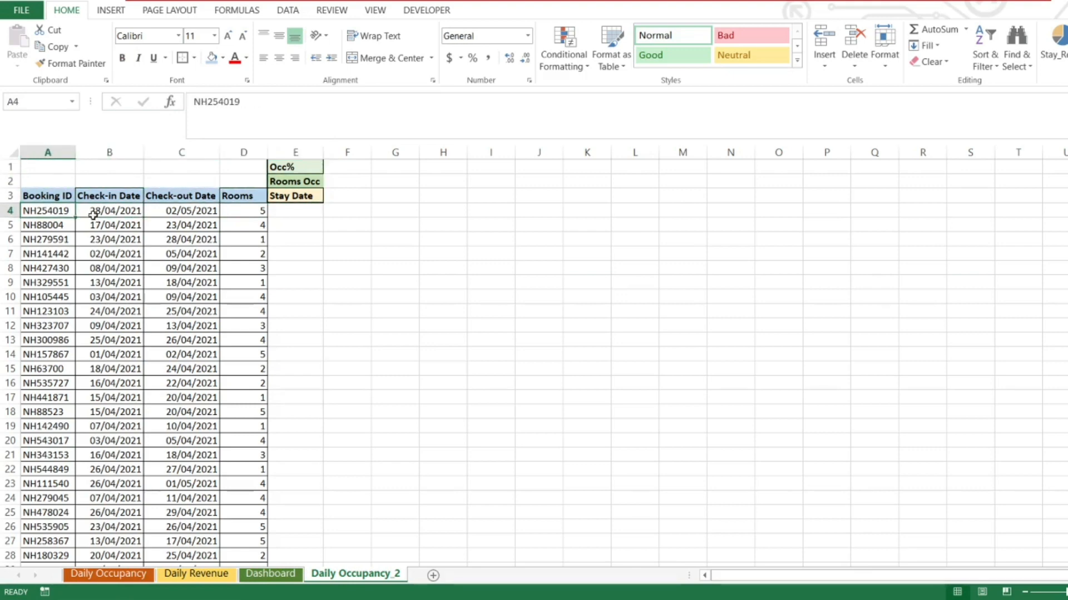
Enter 01/04/2021 in F3 as the first stay date.
{"action": "key", "text": "Right"}
{"action": "key", "text": "Right"}
{"action": "key", "text": "Right"}
{"action": "key", "text": "Right"}
{"action": "key", "text": "Up"}
{"action": "key", "text": "Right"}
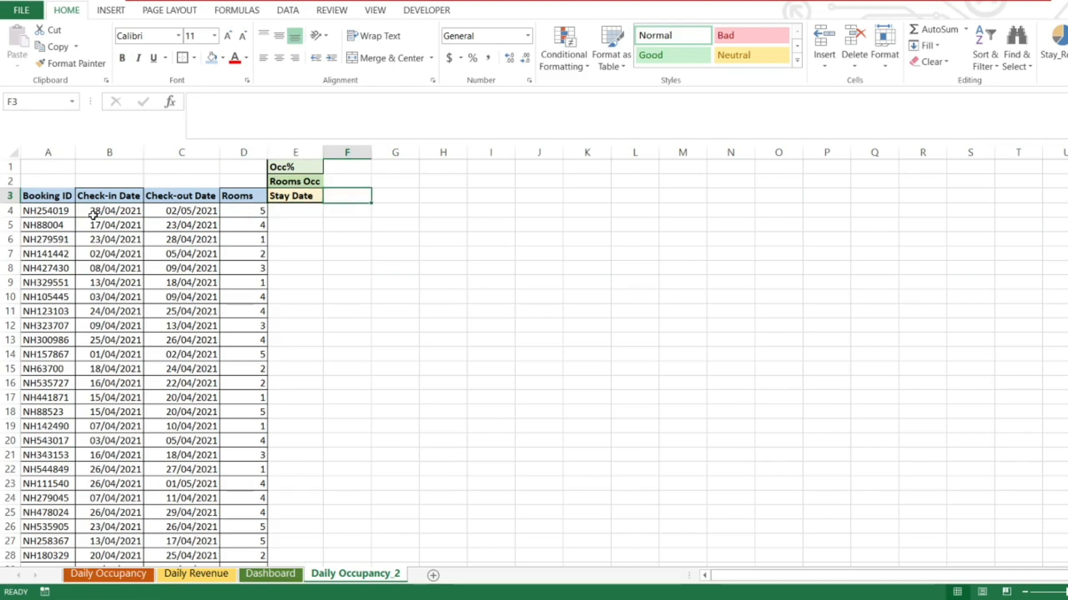
{"action": "type", "text": "01"}
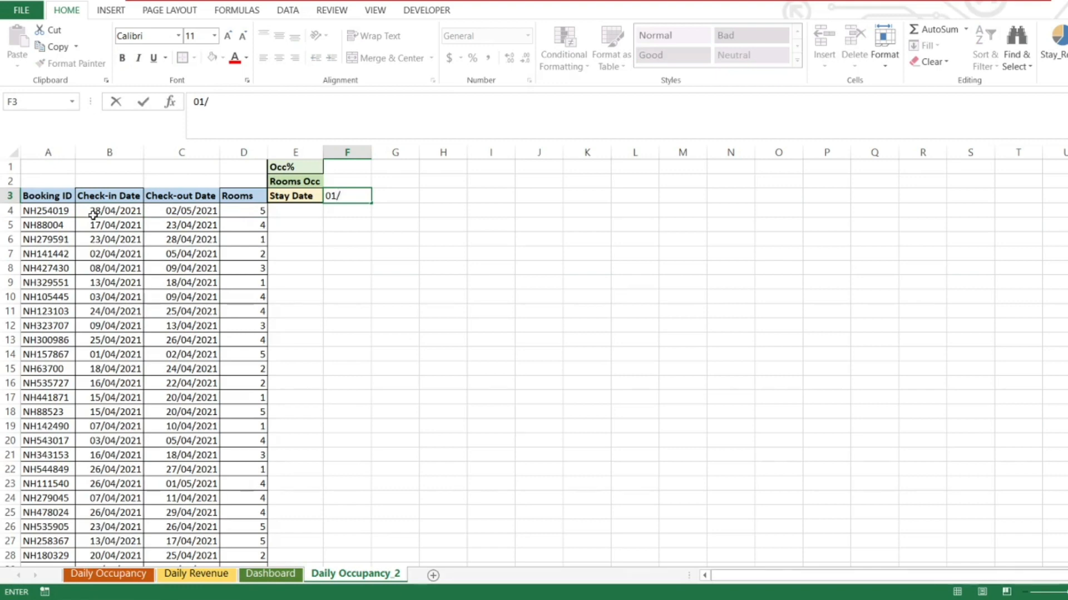
{"action": "type", "text": "/04/2021"}
{"action": "key", "text": "Return"}
{"action": "key", "text": "Up"}
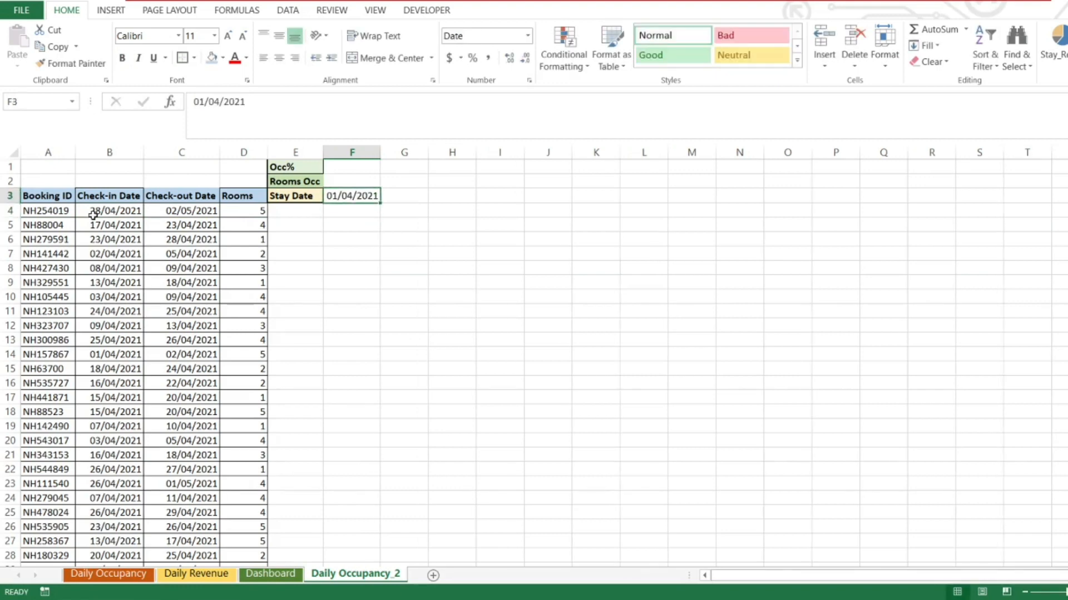
Fill row 3 from F3 through AI3 with a daily date series, giving a stay date for each day of April 2021.
{"action": "key", "text": "ctrl+c"}
{"action": "key", "text": "shift+Right"}
{"action": "key", "text": "shift+Right"}
{"action": "key", "text": "shift+Right"}
{"action": "key", "text": "shift+Right"}
{"action": "key", "text": "shift+Right"}
{"action": "key", "text": "shift+Right"}
{"action": "key", "text": "shift+Right"}
{"action": "key", "text": "shift+Right"}
{"action": "key", "text": "shift+Right"}
{"action": "key", "text": "shift+Right"}
{"action": "key", "text": "shift+Right"}
{"action": "key", "text": "shift+Right"}
{"action": "key", "text": "shift+Right"}
{"action": "key", "text": "shift+Right"}
{"action": "key", "text": "shift+Right"}
{"action": "key", "text": "shift+Right"}
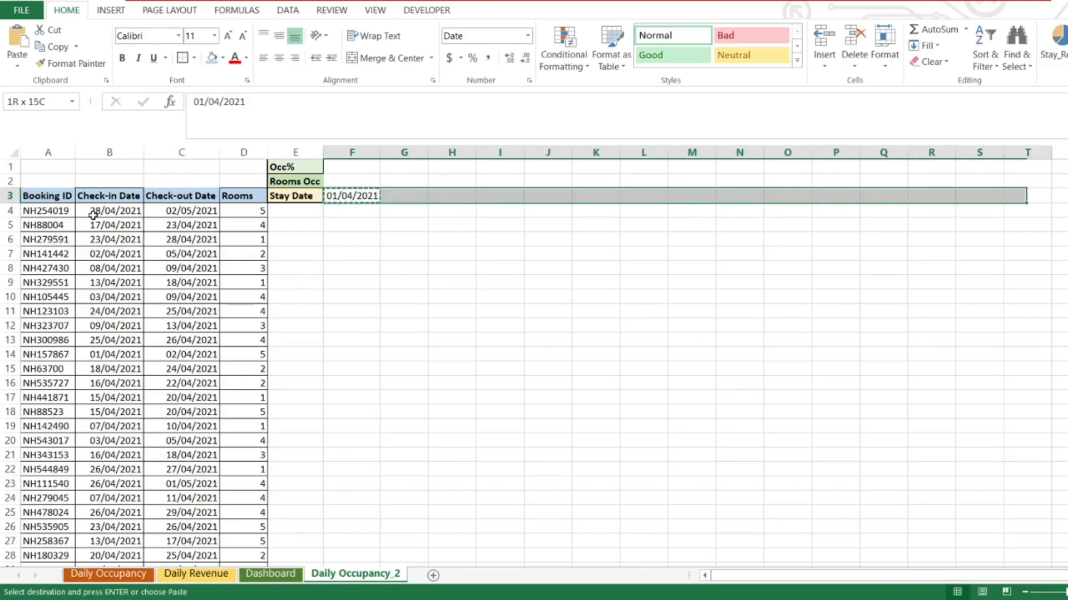
{"action": "key", "text": "shift+Right"}
{"action": "key", "text": "shift+Right"}
{"action": "key", "text": "shift+Right"}
{"action": "key", "text": "shift+Right"}
{"action": "key", "text": "shift+Right"}
{"action": "key", "text": "shift+Right"}
{"action": "key", "text": "shift+Right"}
{"action": "key", "text": "shift+Right"}
{"action": "key", "text": "shift+Right"}
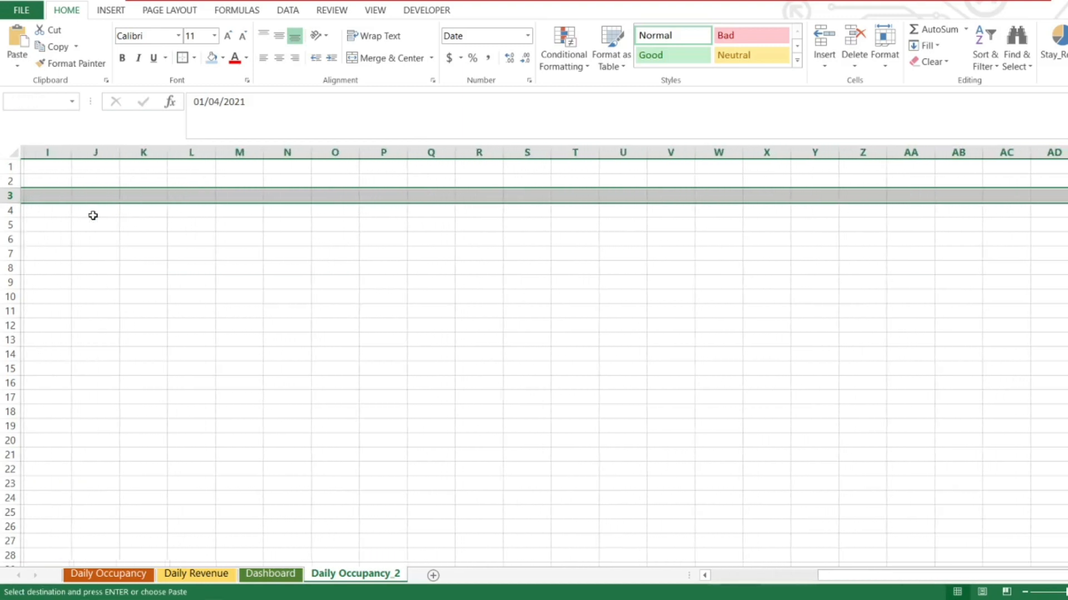
{"action": "key", "text": "shift+Right"}
{"action": "key", "text": "shift+Right"}
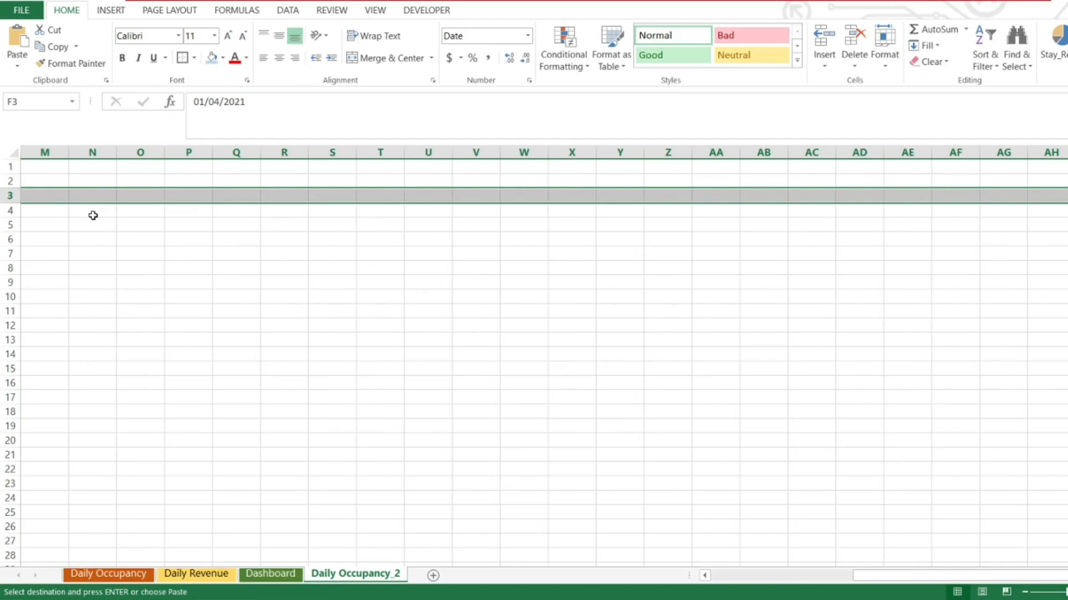
{"action": "key", "text": "h"}
{"action": "key", "text": "f"}
{"action": "key", "text": "i"}
{"action": "key", "text": "s"}
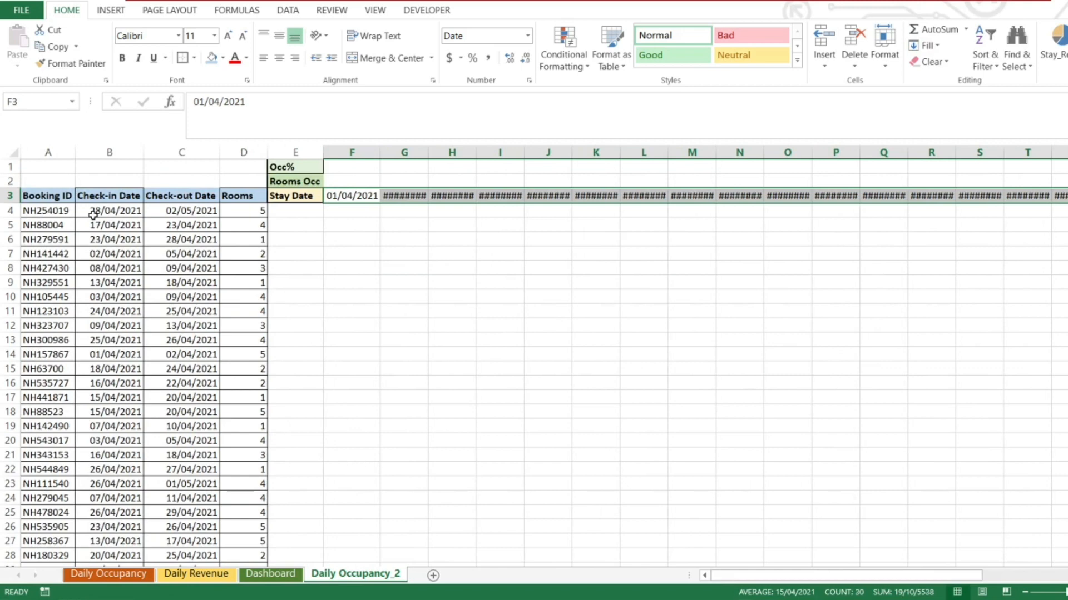
Autofit the stay date columns and format the dates in row 3 as day and short month, like 01-Apr.
{"action": "key", "text": "alt+h"}
{"action": "key", "text": "o"}
{"action": "key", "text": "i"}
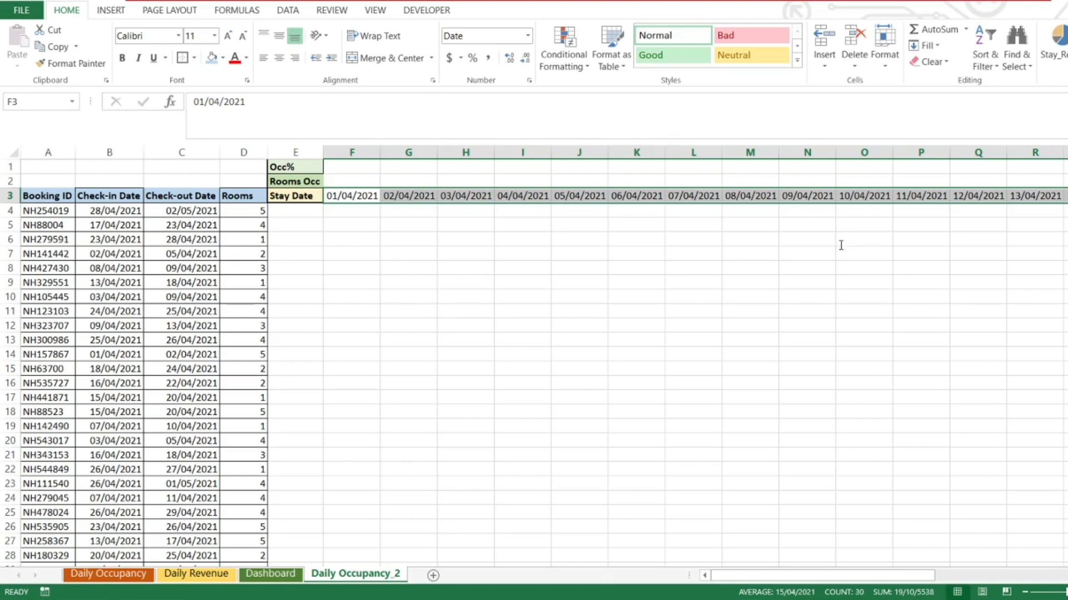
{"action": "key", "text": "Return"}
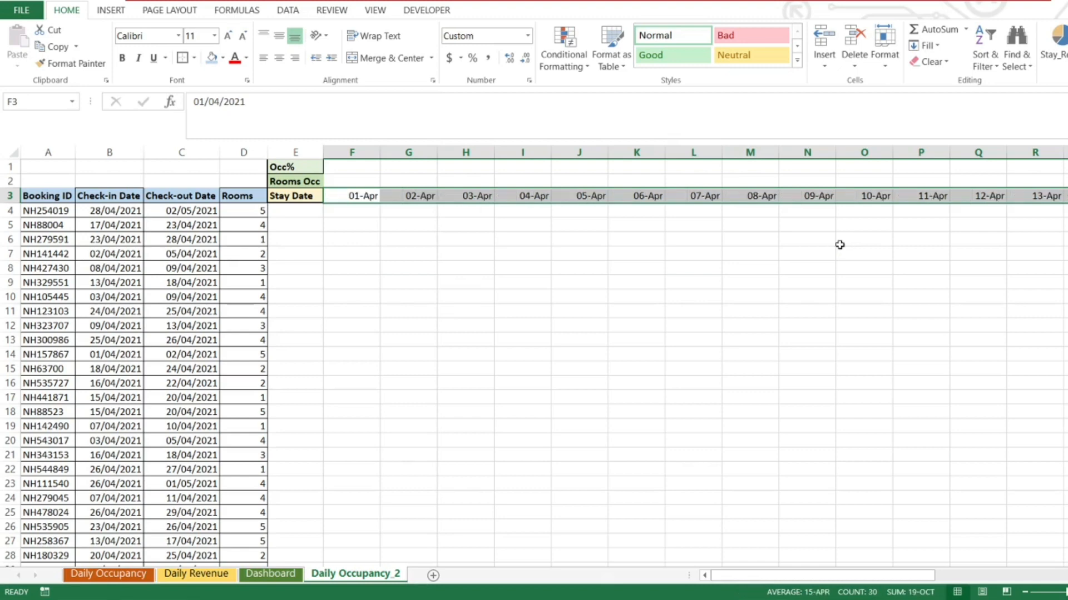
{"action": "key", "text": "Up"}
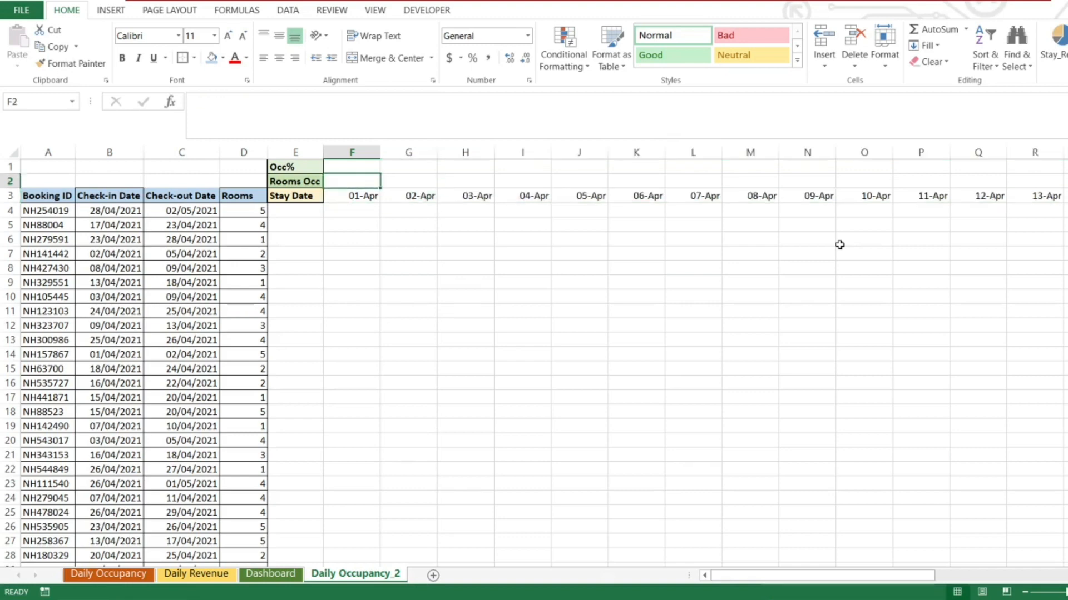
Try to copy the Stay Date label's formatting from E3 onto the first stay date.
{"action": "key", "text": "Down"}
{"action": "key", "text": "Left"}
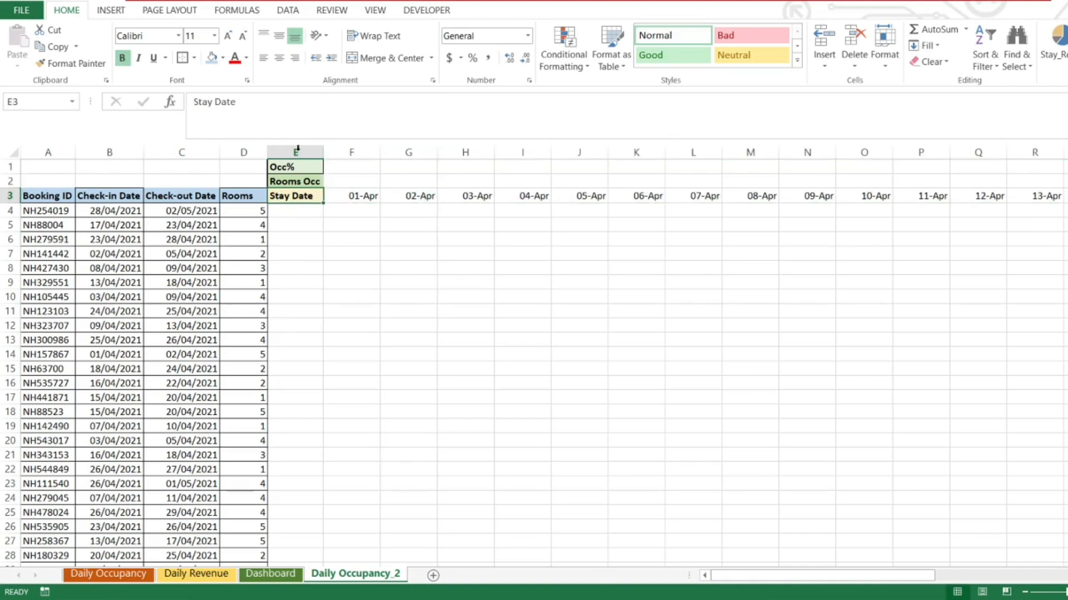
{"action": "left_click", "coordinate": [54, 65]}
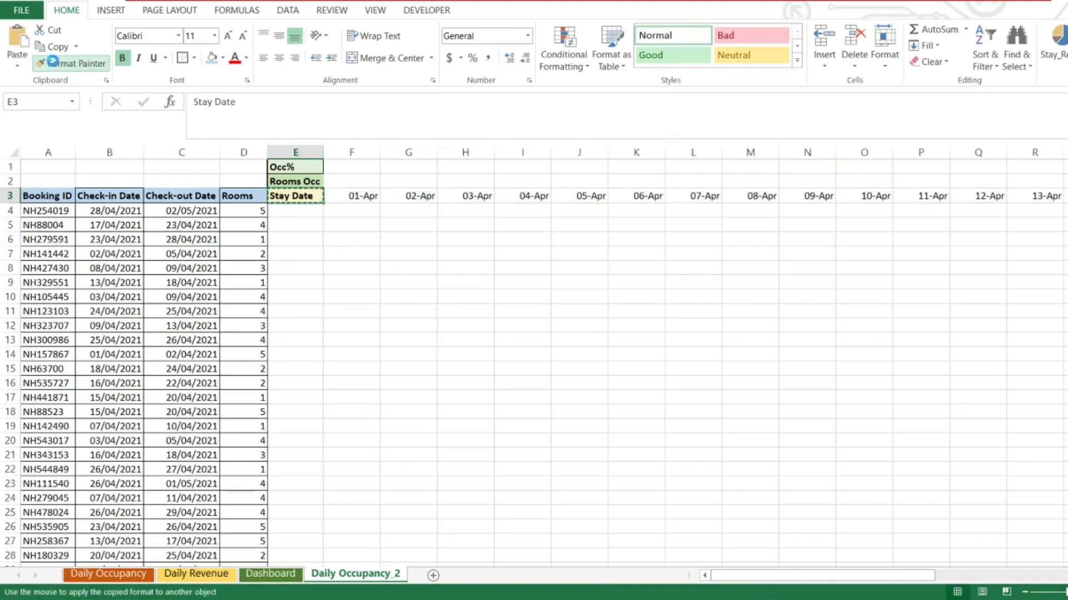
{"action": "key", "text": "Right"}
{"action": "key", "text": "ctrl+z"}
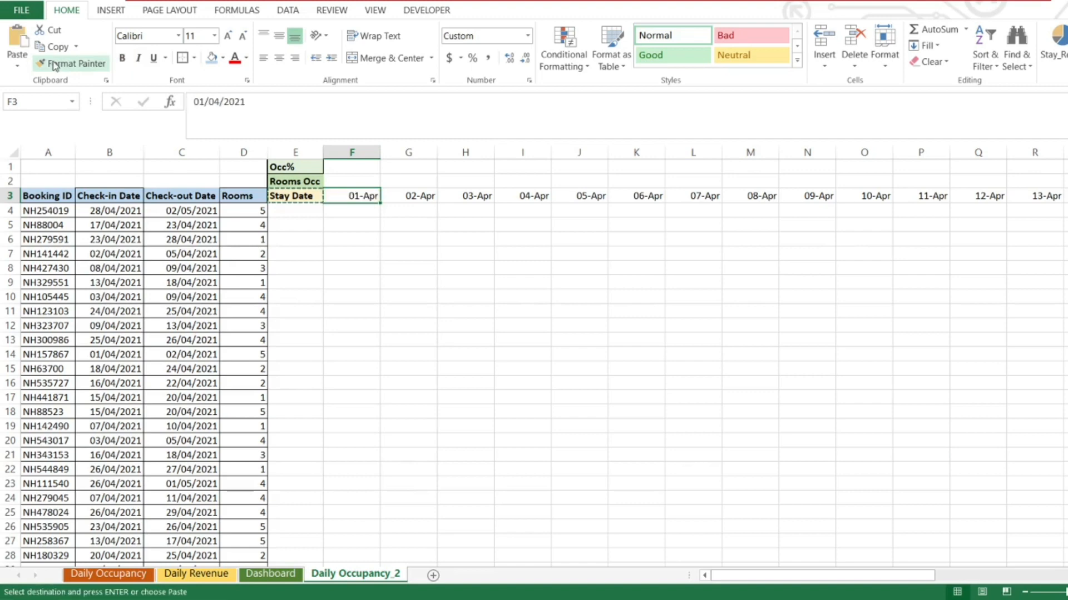
Apply a light orange fill to all the stay dates in row 3, from 01-Apr onward.
{"action": "key", "text": "Right"}
{"action": "key", "text": "Left"}
{"action": "key", "text": "ctrl+shift+Right"}
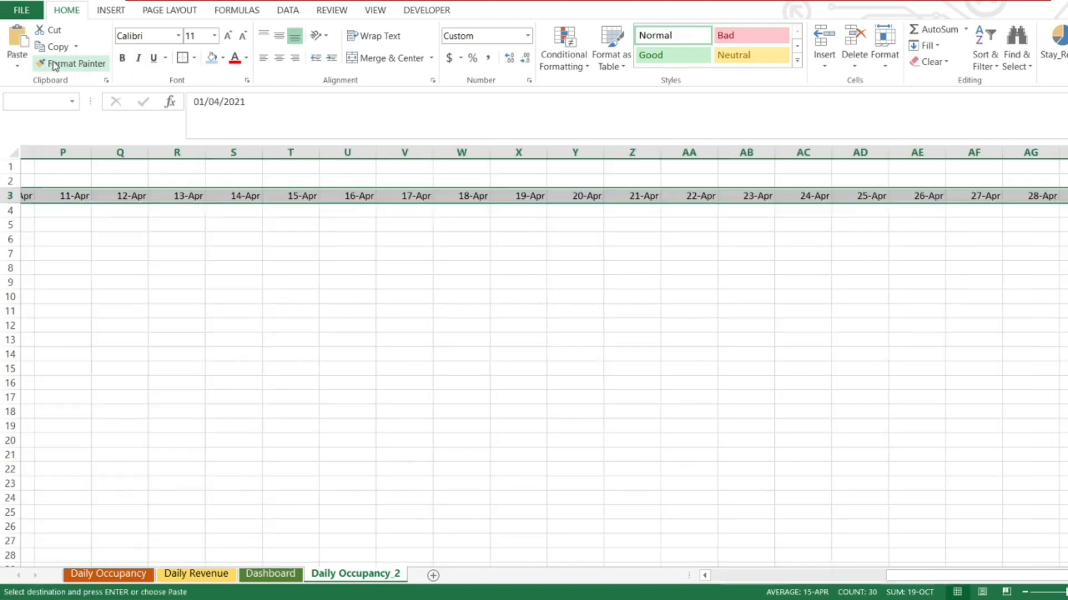
{"action": "left_click", "coordinate": [212, 57]}
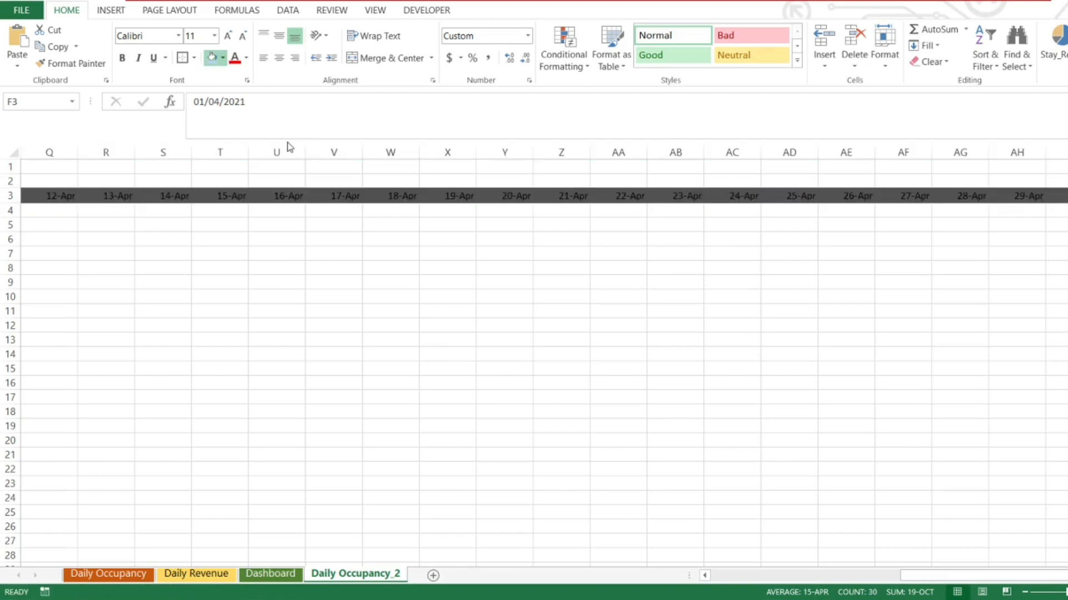
{"action": "left_click", "coordinate": [272, 110]}
{"action": "key", "text": "Left"}
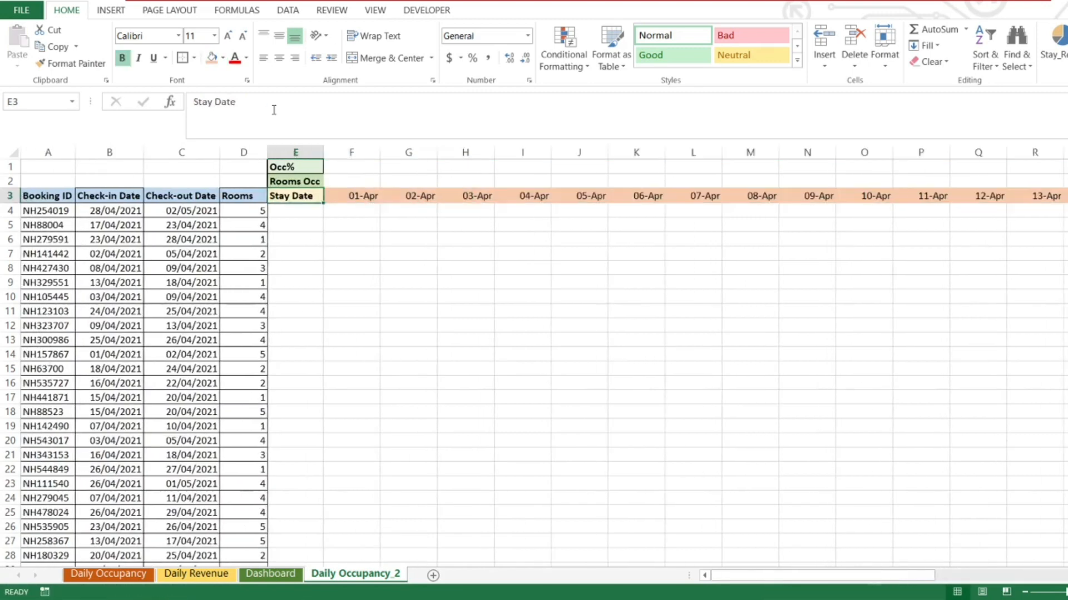
Check the empty cell F4 under the first stay date against the first booking's ID, dates and rooms in row 4.
{"action": "key", "text": "Right"}
{"action": "key", "text": "Down"}
{"action": "key", "text": "Down"}
{"action": "key", "text": "Up"}
{"action": "key", "text": "Up"}
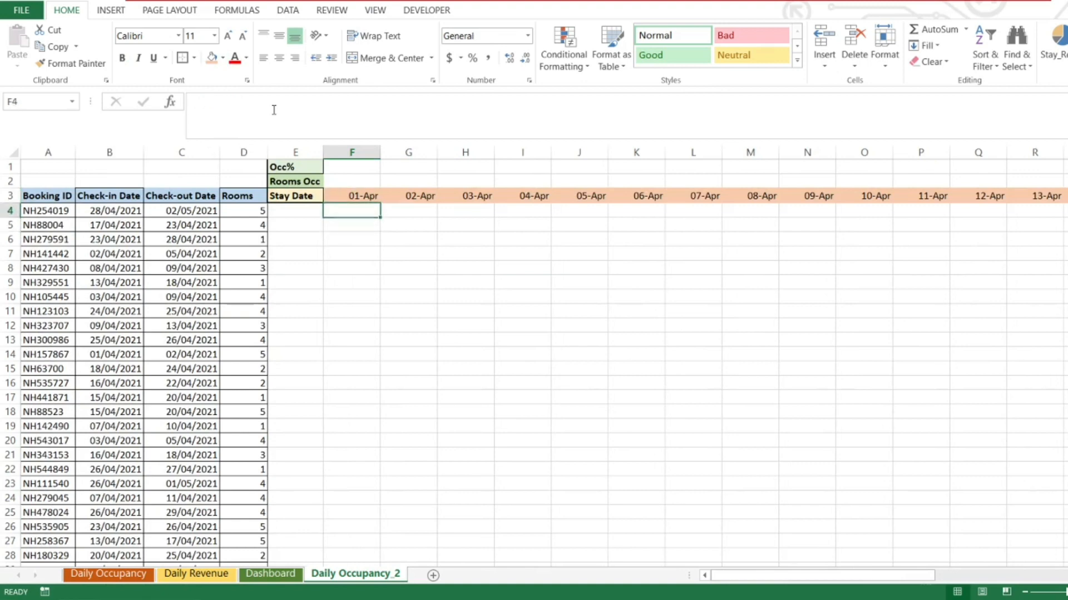
{"action": "key", "text": "Down"}
{"action": "key", "text": "Left"}
{"action": "key", "text": "Left"}
{"action": "key", "text": "Left"}
{"action": "key", "text": "Left"}
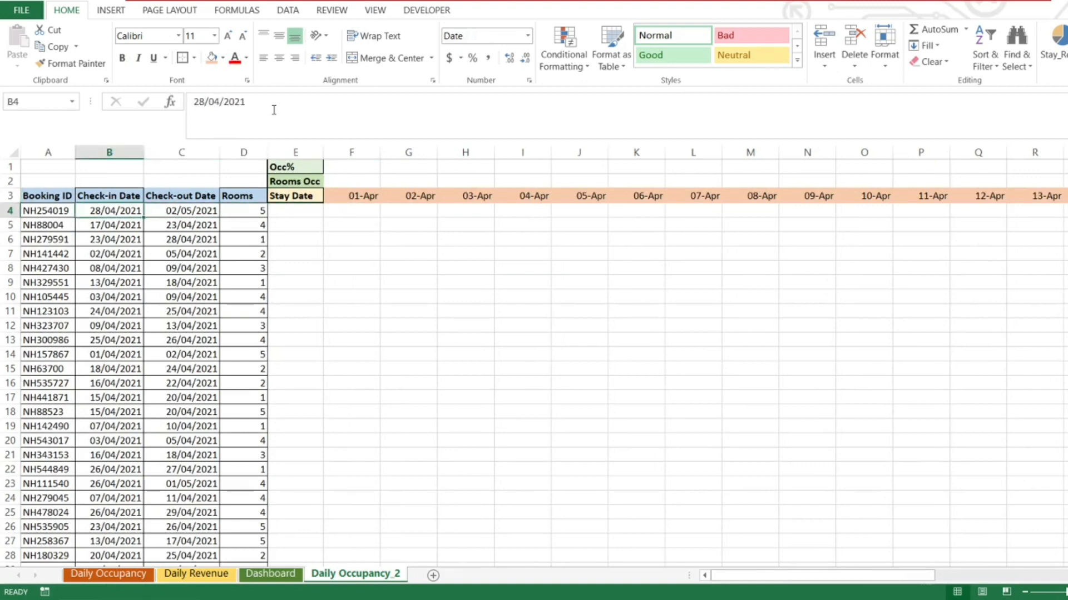
{"action": "key", "text": "Left"}
{"action": "key", "text": "Right"}
{"action": "key", "text": "Right"}
{"action": "key", "text": "Right"}
{"action": "key", "text": "Left"}
{"action": "key", "text": "Left"}
{"action": "key", "text": "Left"}
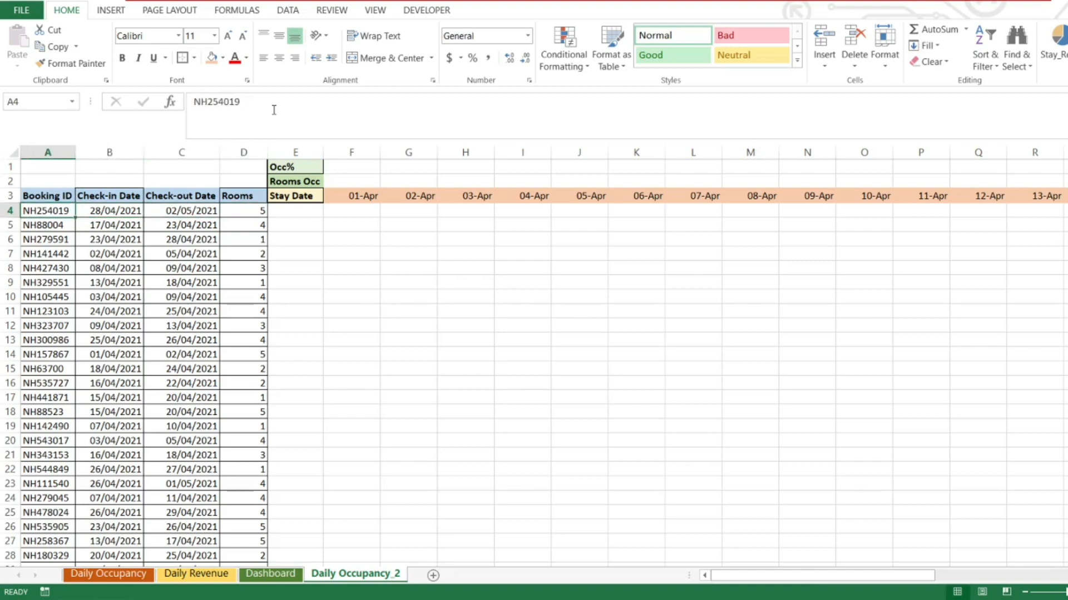
Look through the booking IDs from A4 down to A13 and return to the first booking's row.
{"action": "key", "text": "Down"}
{"action": "key", "text": "Down"}
{"action": "key", "text": "Down"}
{"action": "key", "text": "Down"}
{"action": "key", "text": "Down"}
{"action": "key", "text": "Down"}
{"action": "key", "text": "Down"}
{"action": "key", "text": "Down"}
{"action": "key", "text": "Down"}
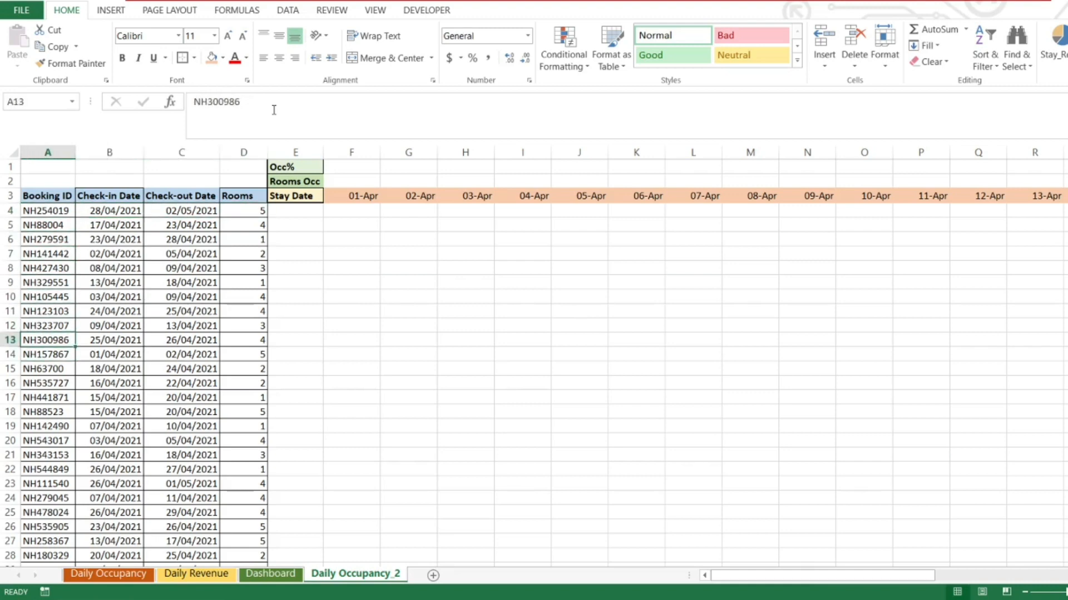
{"action": "key", "text": "Up"}
{"action": "key", "text": "Up"}
{"action": "key", "text": "Up"}
{"action": "key", "text": "Up"}
{"action": "key", "text": "Up"}
{"action": "key", "text": "Up"}
{"action": "key", "text": "Up"}
{"action": "key", "text": "Up"}
{"action": "key", "text": "Up"}
{"action": "key", "text": "Up"}
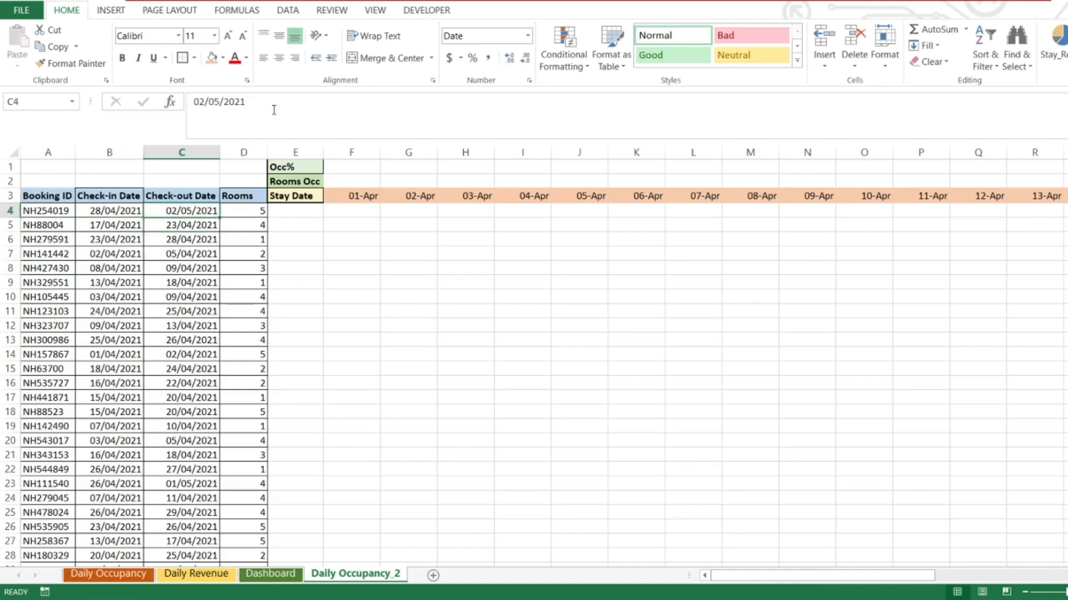
In F4, begin an IF formula with an AND test whose first condition is check-in date on or before the stay date, B4<=F3.
{"action": "key", "text": "Right"}
{"action": "key", "text": "Right"}
{"action": "key", "text": "Right"}
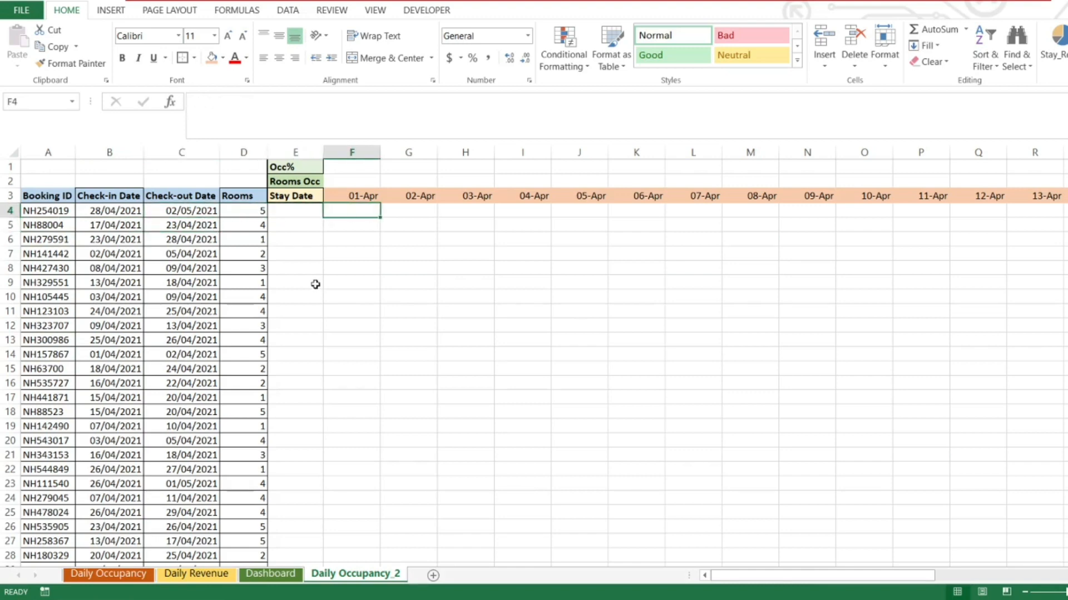
{"action": "type", "text": "="}
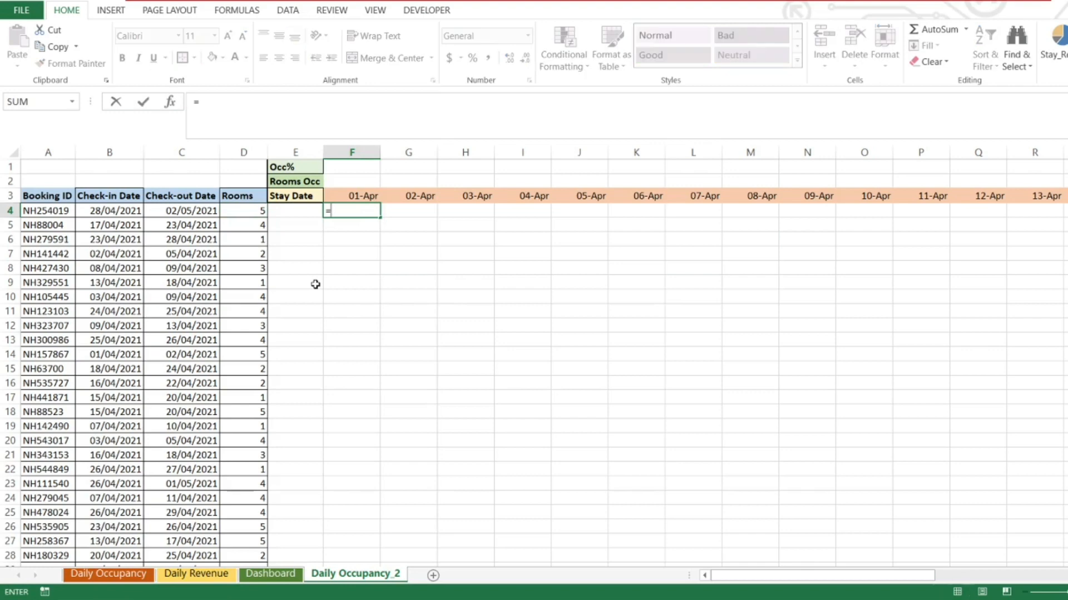
{"action": "type", "text": "IF(AND("}
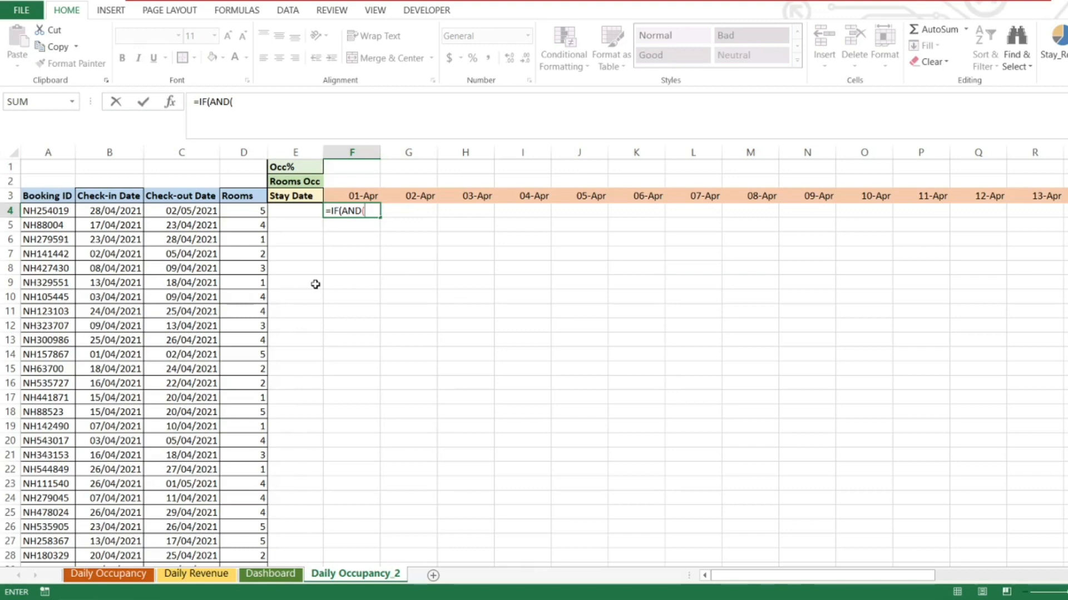
{"action": "key", "text": "Left"}
{"action": "key", "text": "Left"}
{"action": "key", "text": "Left"}
{"action": "key", "text": "Left"}
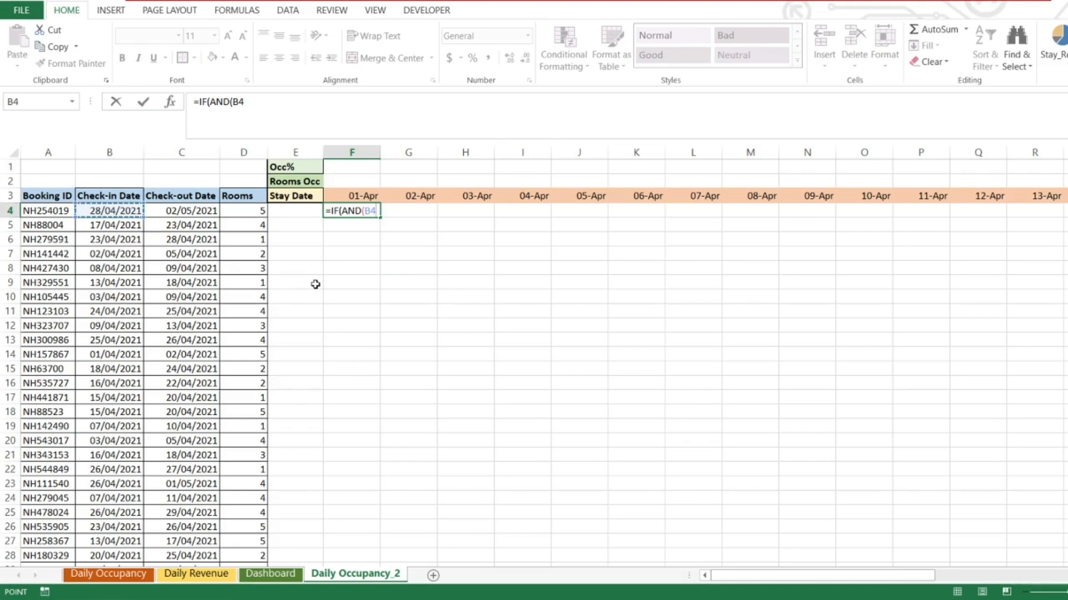
{"action": "type", "text": "<"}
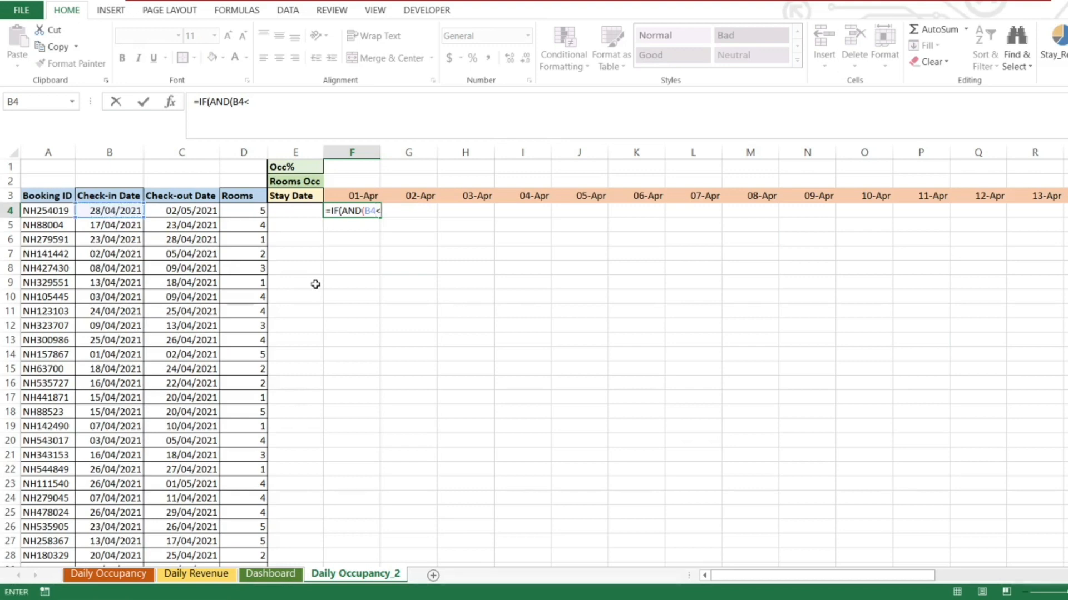
{"action": "type", "text": "="}
{"action": "key", "text": "Up"}
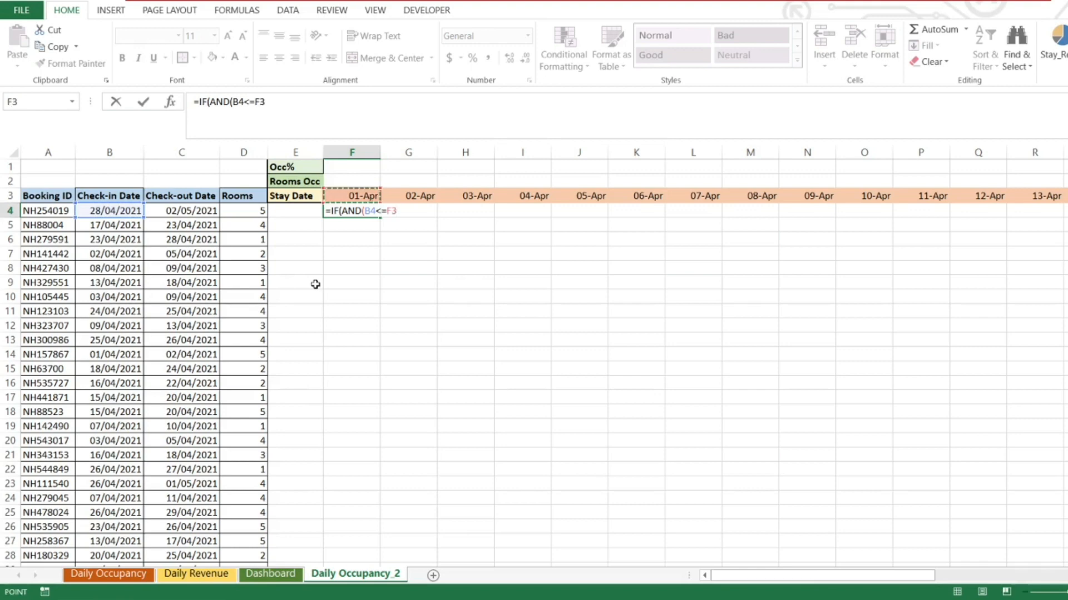
Add the second AND condition, check-out date after the stay date, C4>F3, and close the AND test.
{"action": "type", "text": ","}
{"action": "key", "text": "Left"}
{"action": "key", "text": "Left"}
{"action": "key", "text": "Left"}
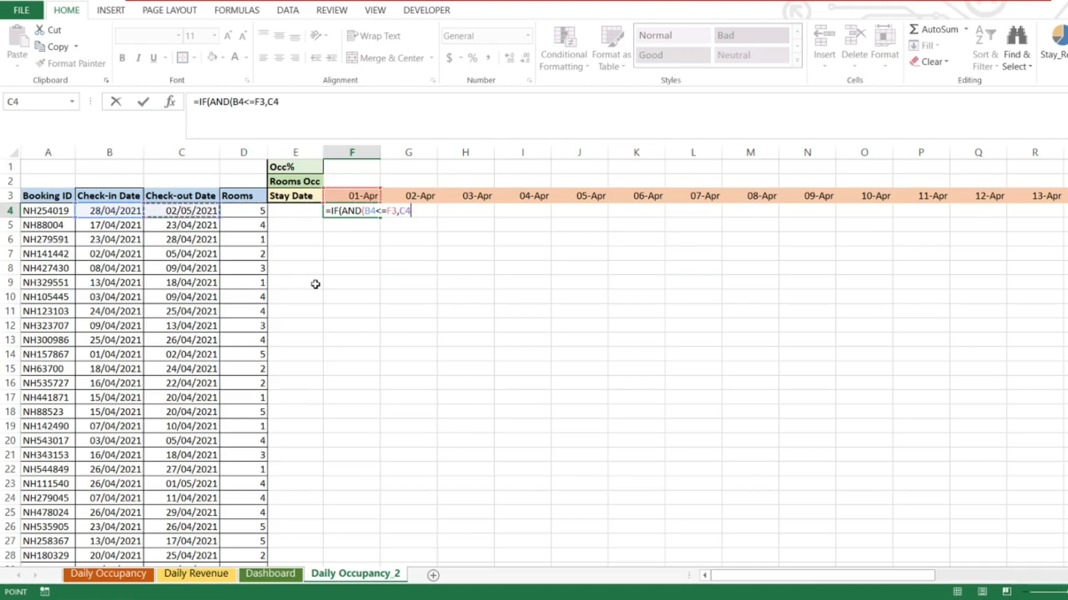
{"action": "type", "text": ">"}
{"action": "key", "text": "Up"}
{"action": "type", "text": ")"}
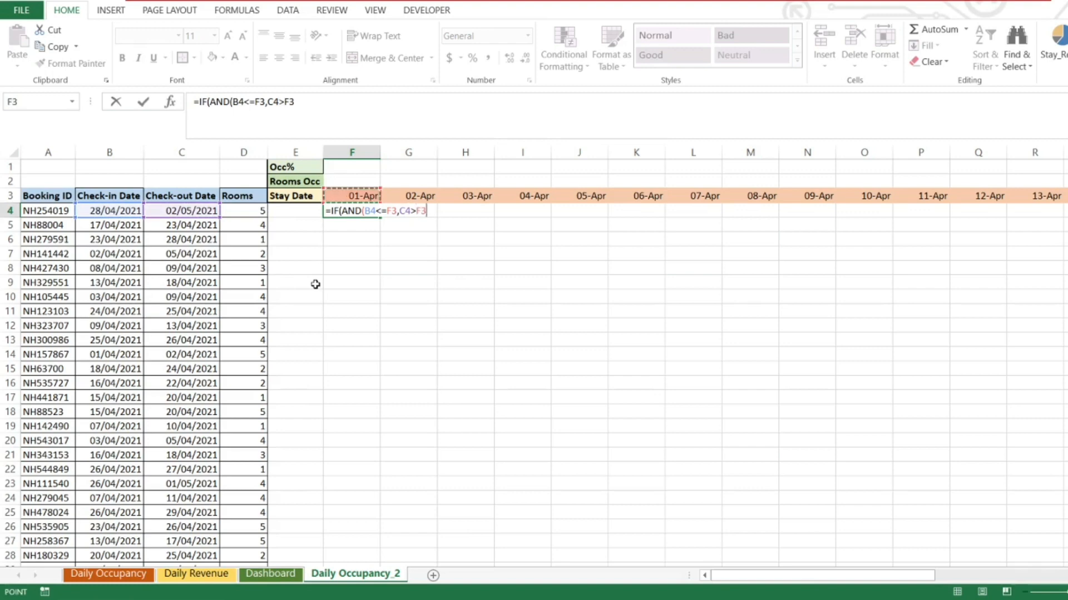
Finish F4's IF formula so it returns the rooms in D4 when true and an empty string "" when false.
{"action": "type", "text": ","}
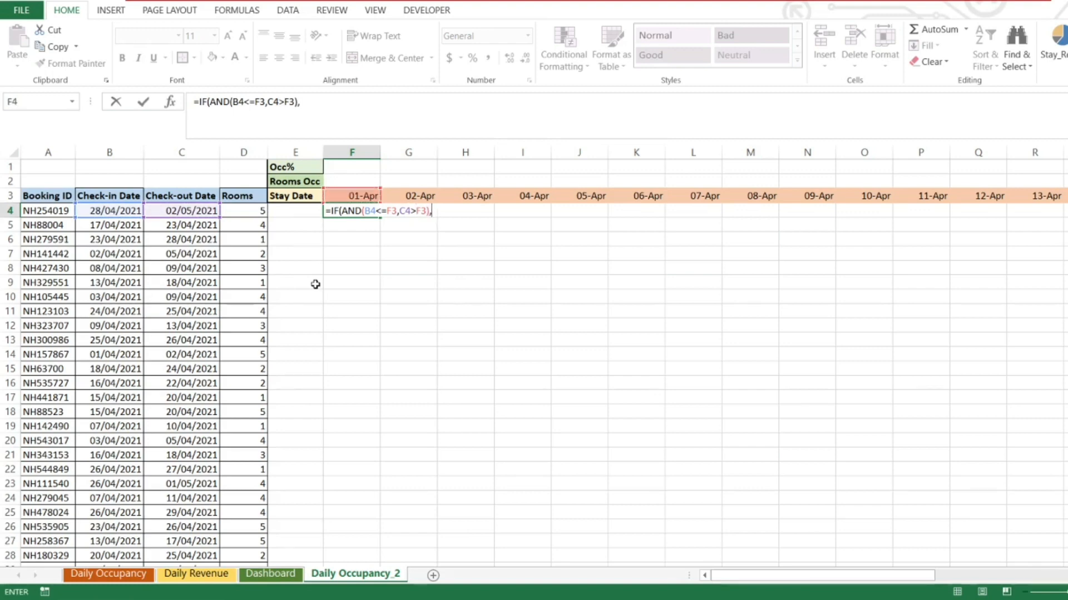
{"action": "key", "text": "Left"}
{"action": "key", "text": "Left"}
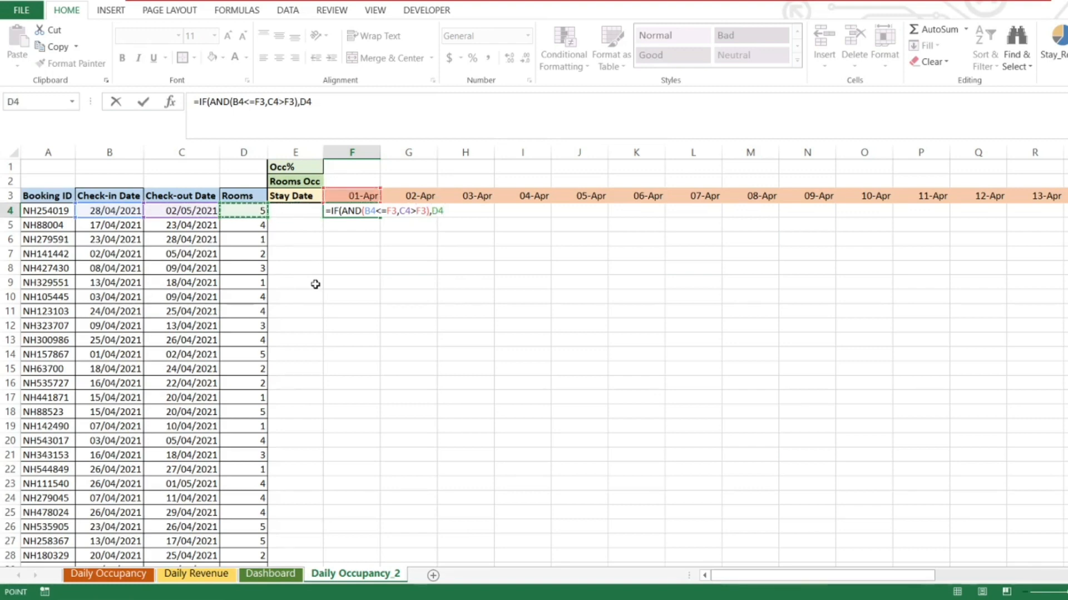
{"action": "type", "text": ","}
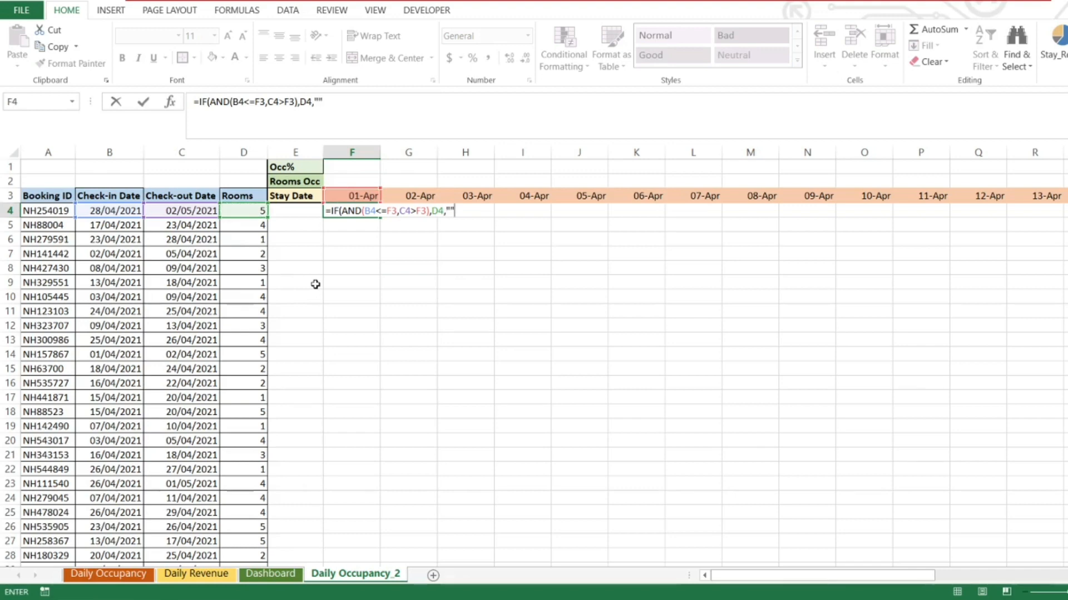
{"action": "key", "text": "Return"}
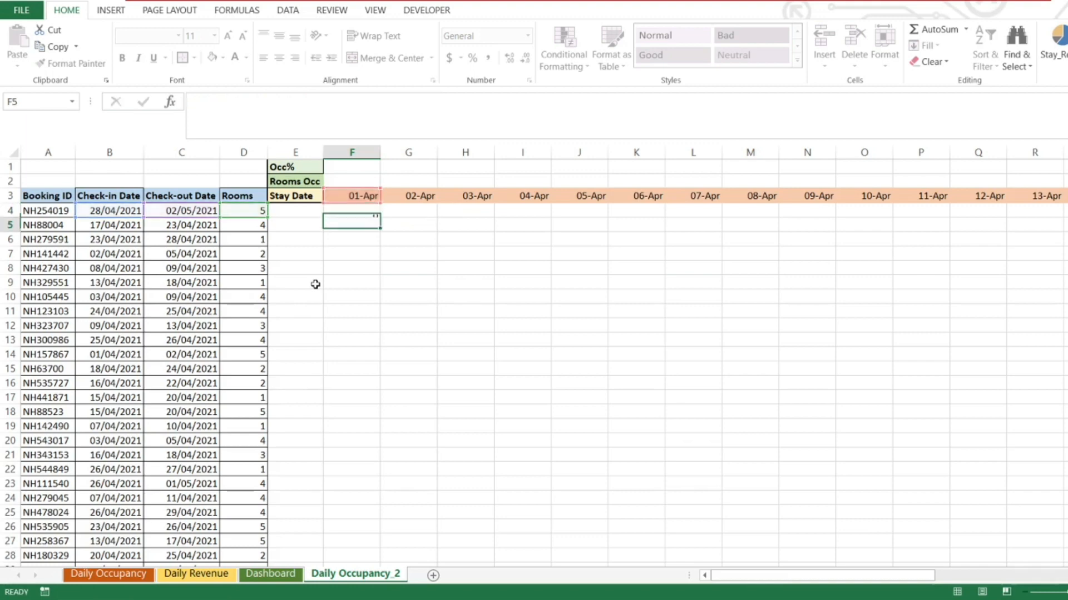
In F4's formula, change the check-in reference to $B4 and the first stay date reference to F$3.
{"action": "key", "text": "Up"}
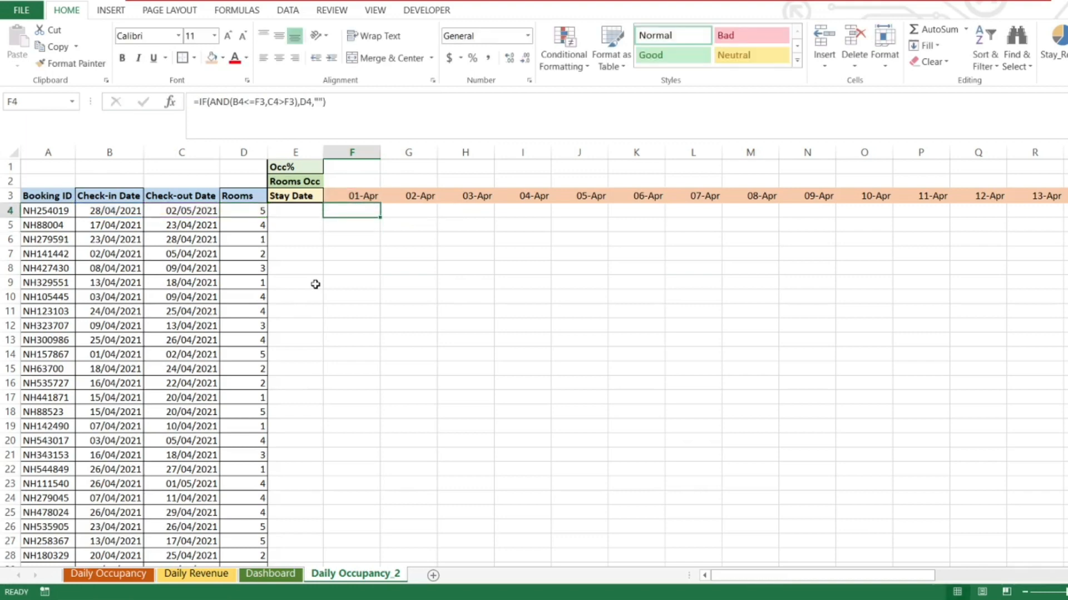
{"action": "left_click", "coordinate": [239, 105]}
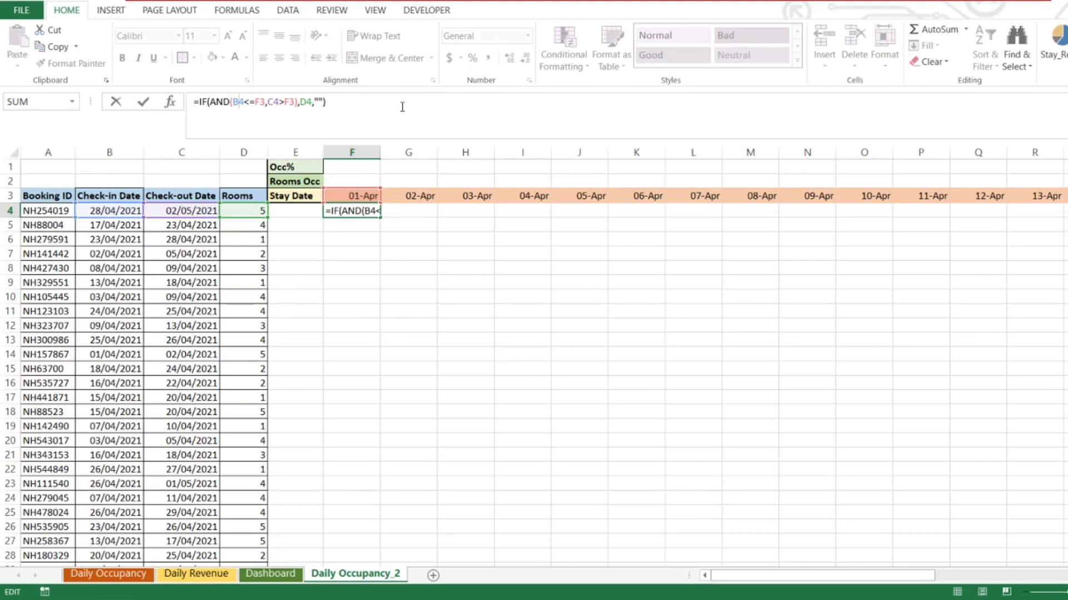
{"action": "key", "text": "F4"}
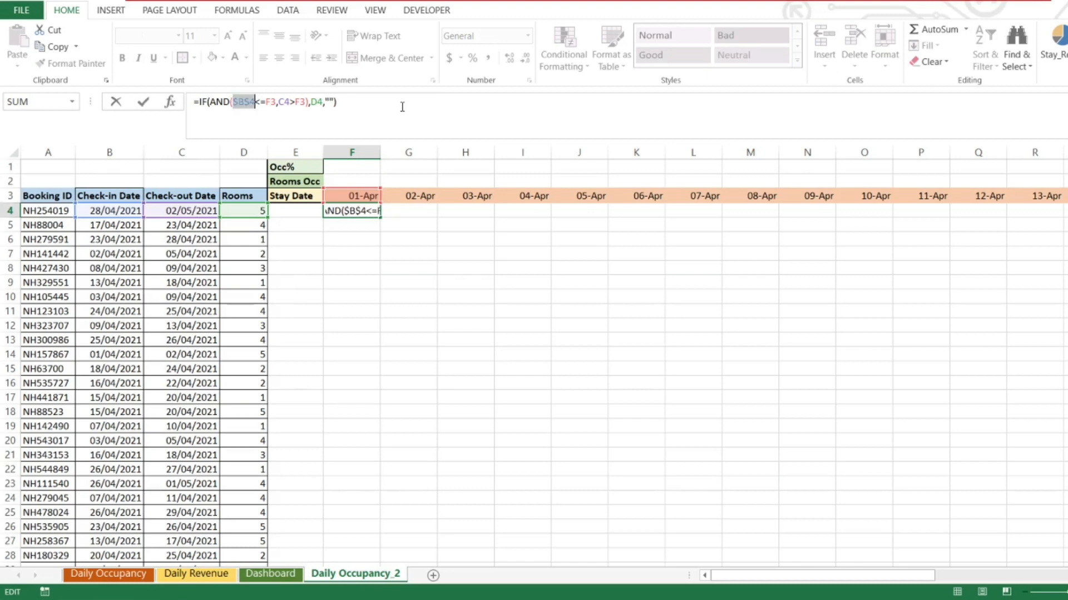
{"action": "key", "text": "F4"}
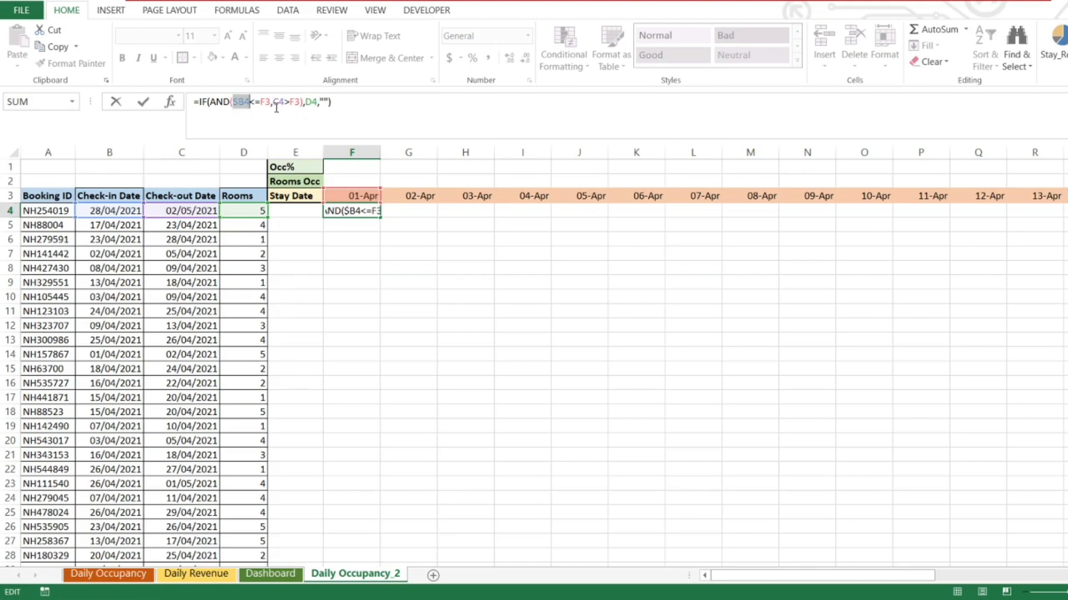
{"action": "left_click", "coordinate": [263, 103]}
{"action": "key", "text": "F4"}
{"action": "key", "text": "F4"}
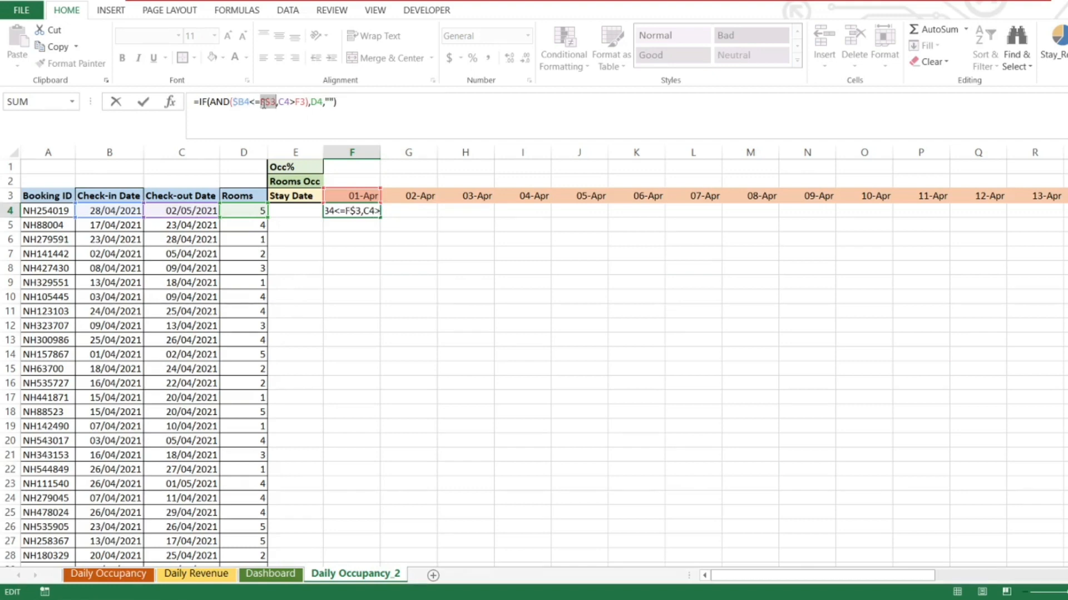
Change the remaining references in F4's formula to $C4, F$3 and $D4, and commit the formula.
{"action": "left_click", "coordinate": [286, 102]}
{"action": "key", "text": "F4"}
{"action": "key", "text": "F4"}
{"action": "key", "text": "F4"}
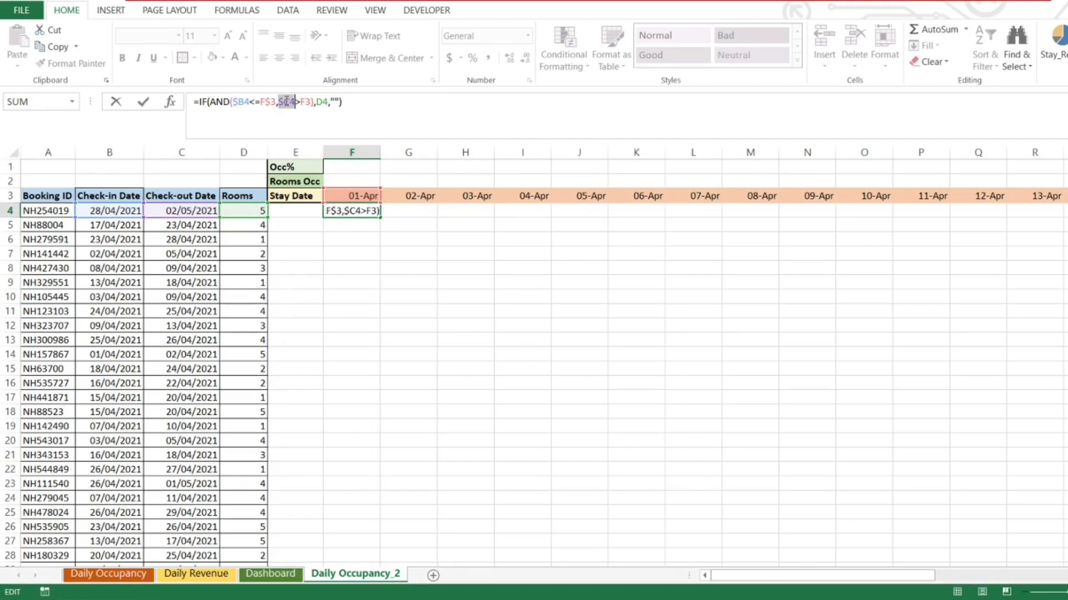
{"action": "left_click", "coordinate": [309, 101]}
{"action": "key", "text": "F4"}
{"action": "key", "text": "F4"}
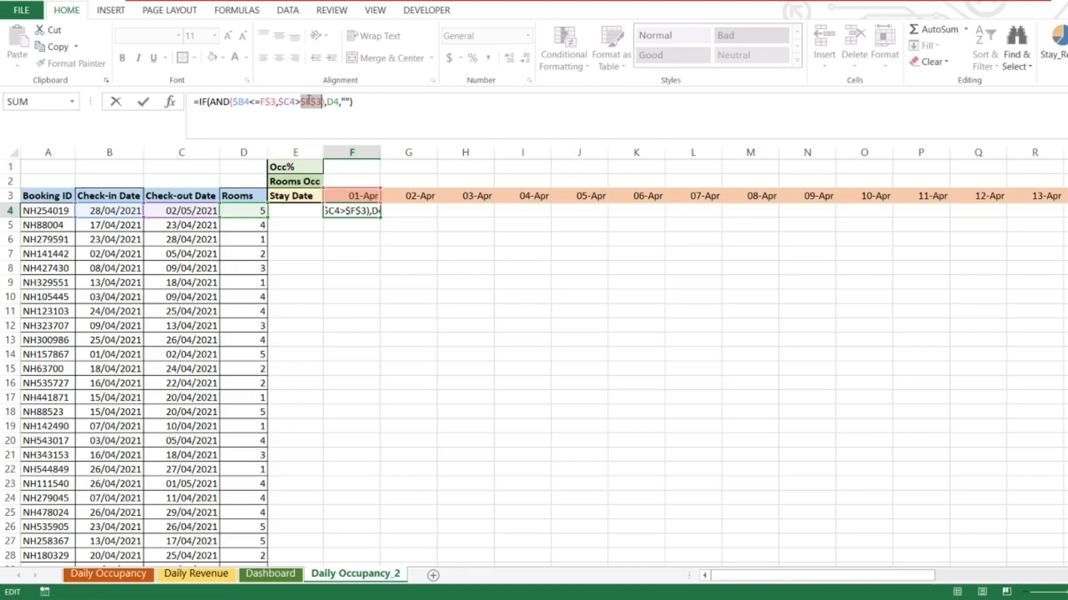
{"action": "left_click", "coordinate": [326, 102]}
{"action": "key", "text": "F4"}
{"action": "key", "text": "F4"}
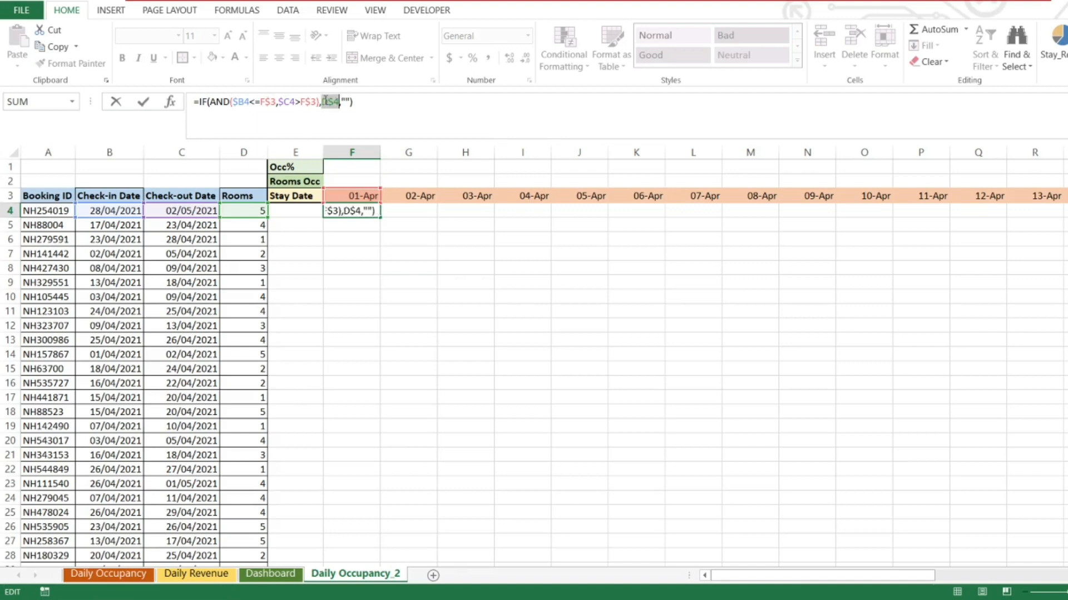
{"action": "key", "text": "Return"}
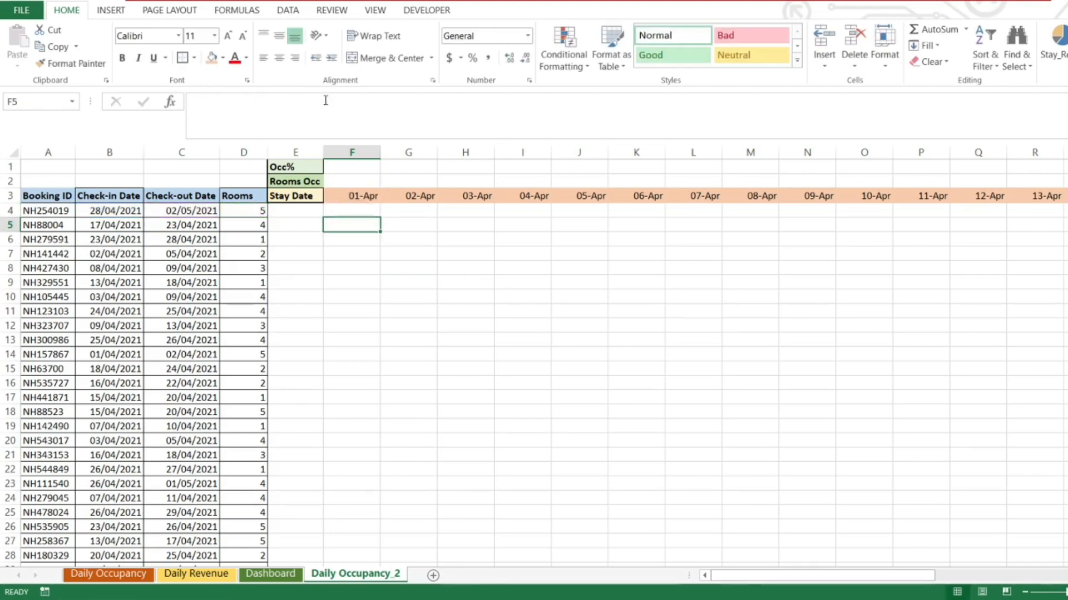
Copy F4's formula across every stay date through 30-Apr in column AI and down to the last booking in row 61.
{"action": "key", "text": "Up"}
{"action": "key", "text": "ctrl+c"}
{"action": "key", "text": "Up"}
{"action": "key", "text": "ctrl+Right"}
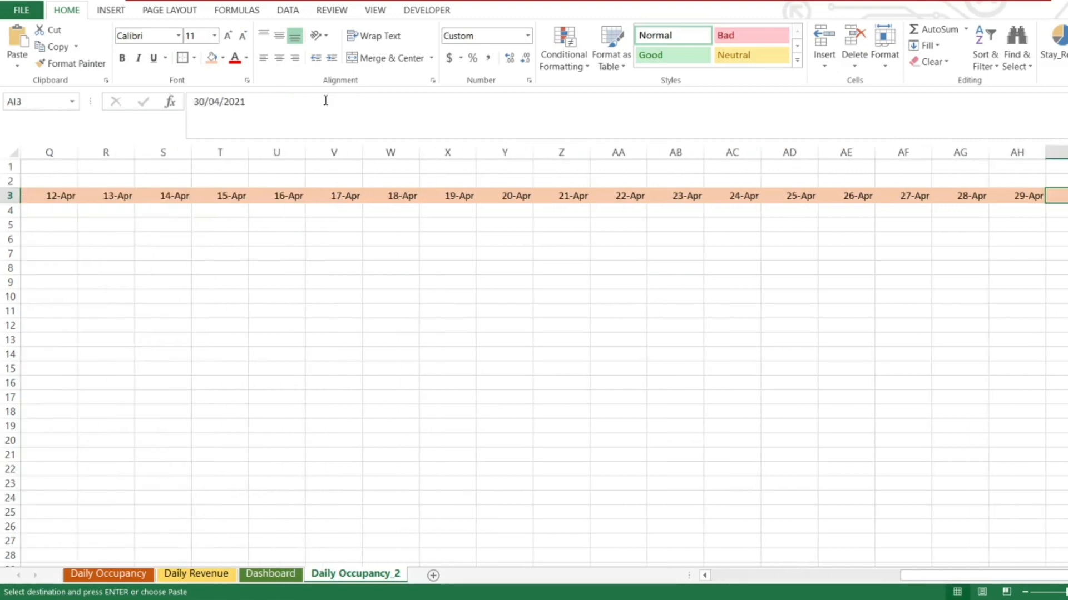
{"action": "key", "text": "Down"}
{"action": "key", "text": "ctrl+shift+Left"}
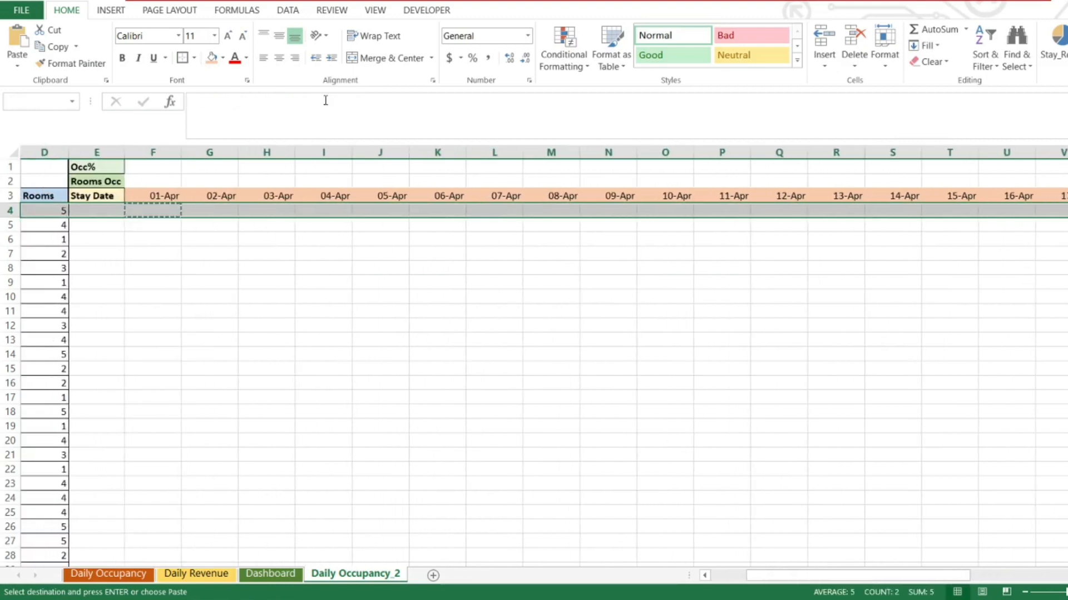
{"action": "key", "text": "shift+Down"}
{"action": "key", "text": "shift+Down"}
{"action": "key", "text": "shift+Down"}
{"action": "key", "text": "shift+Down"}
{"action": "key", "text": "shift+Down"}
{"action": "key", "text": "shift+Down"}
{"action": "key", "text": "shift+Down"}
{"action": "key", "text": "shift+Down"}
{"action": "key", "text": "shift+Down"}
{"action": "key", "text": "shift+Down"}
{"action": "key", "text": "shift+Down"}
{"action": "key", "text": "shift+Down"}
{"action": "key", "text": "shift+Down"}
{"action": "key", "text": "shift+Down"}
{"action": "key", "text": "shift+Down"}
{"action": "key", "text": "shift+Down"}
{"action": "key", "text": "shift+Down"}
{"action": "key", "text": "shift+Down"}
{"action": "key", "text": "shift+Down"}
{"action": "key", "text": "shift+Down"}
{"action": "key", "text": "shift+Down"}
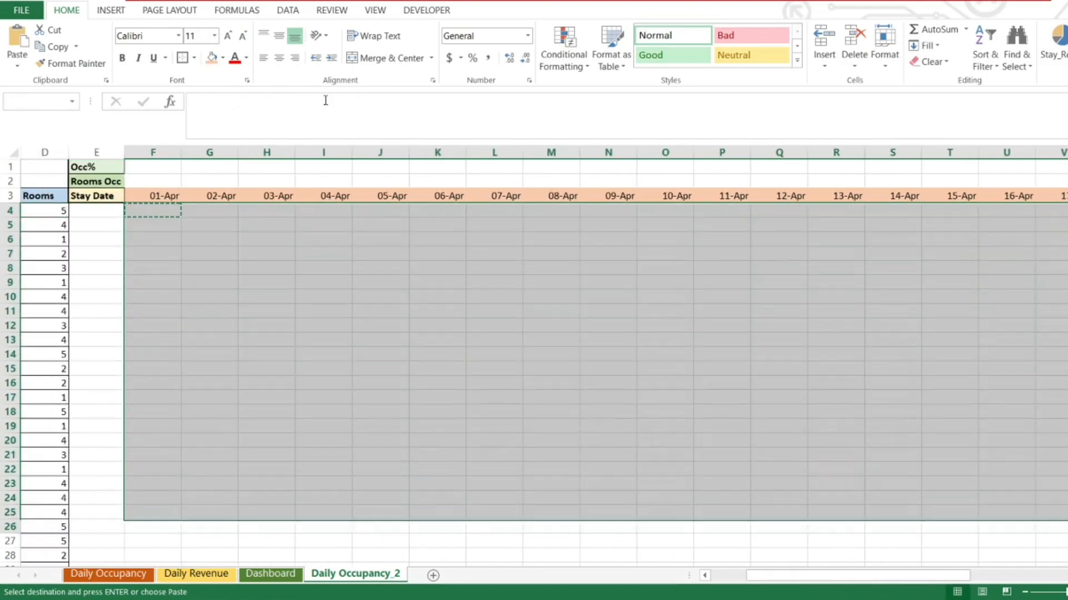
{"action": "key", "text": "shift+Down"}
{"action": "key", "text": "shift+Down"}
{"action": "key", "text": "shift+Down"}
{"action": "key", "text": "shift+Down"}
{"action": "key", "text": "shift+Down"}
{"action": "key", "text": "shift+Down"}
{"action": "key", "text": "shift+Down"}
{"action": "key", "text": "shift+Down"}
{"action": "key", "text": "shift+Down"}
{"action": "key", "text": "shift+Down"}
{"action": "key", "text": "shift+Down"}
{"action": "key", "text": "shift+Down"}
{"action": "key", "text": "shift+Down"}
{"action": "key", "text": "shift+Down"}
{"action": "key", "text": "shift+Down"}
{"action": "key", "text": "shift+Down"}
{"action": "key", "text": "shift+Down"}
{"action": "key", "text": "shift+Down"}
{"action": "key", "text": "shift+Down"}
{"action": "key", "text": "shift+Down"}
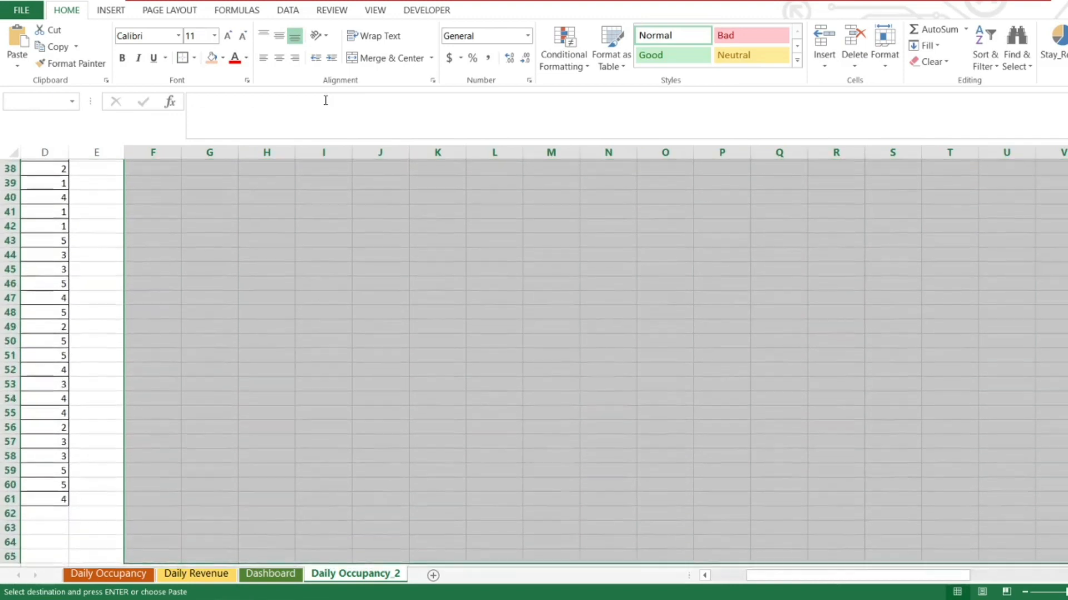
{"action": "key", "text": "ctrl+v"}
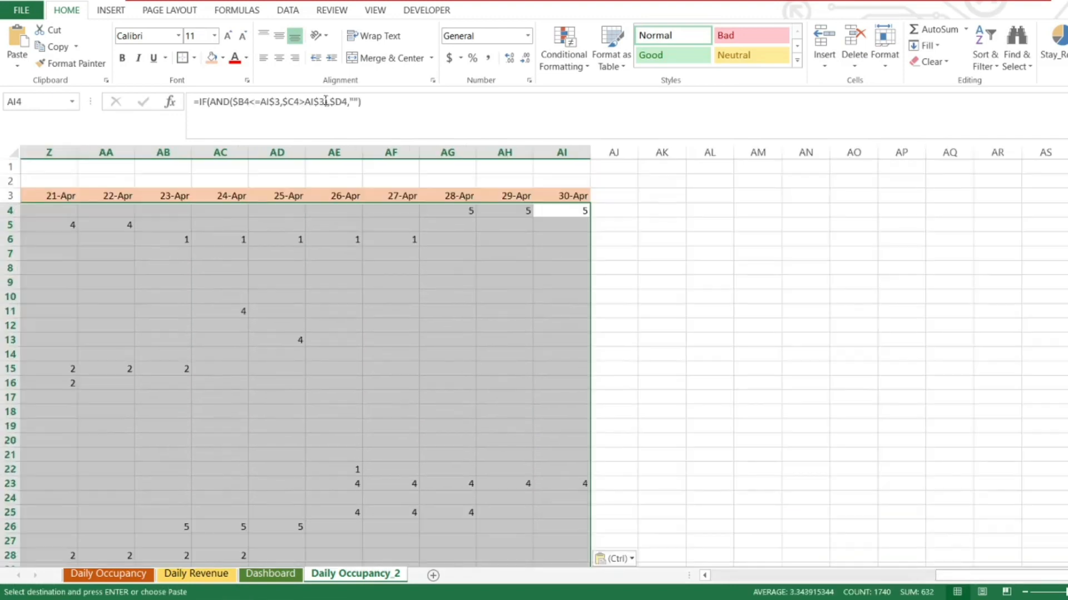
Freeze the panes at F4, keeping rows 1 to 3 and columns A to E fixed, and clear the pending copy.
{"action": "key", "text": "Up"}
{"action": "key", "text": "Up"}
{"action": "key", "text": "Home"}
{"action": "key", "text": "Right"}
{"action": "key", "text": "Right"}
{"action": "key", "text": "Right"}
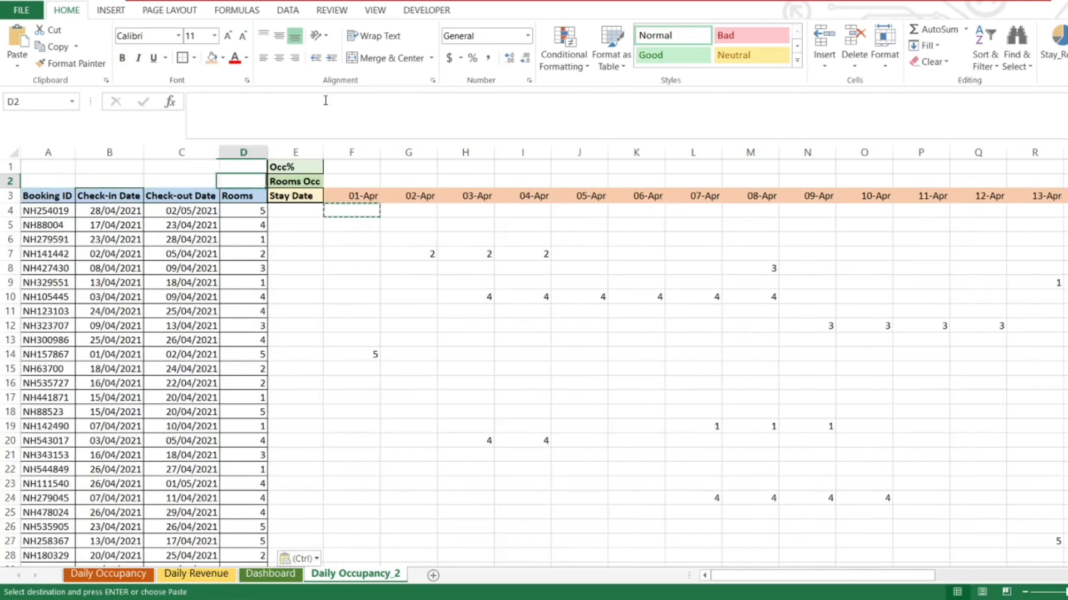
{"action": "key", "text": "Right"}
{"action": "key", "text": "Down"}
{"action": "key", "text": "Right"}
{"action": "key", "text": "Down"}
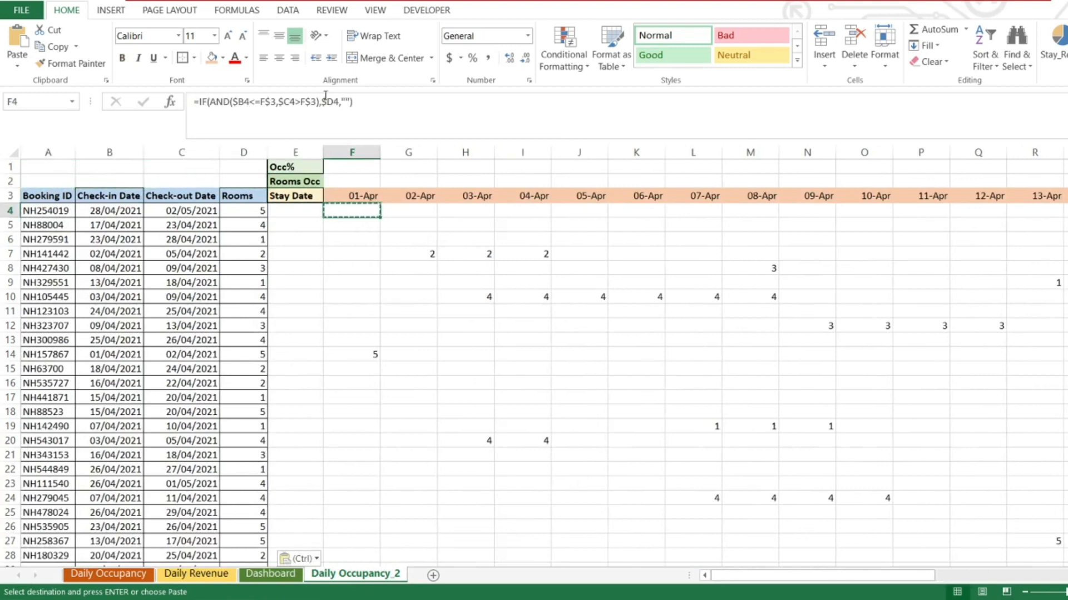
{"action": "left_click", "coordinate": [379, 15]}
{"action": "left_click", "coordinate": [473, 66]}
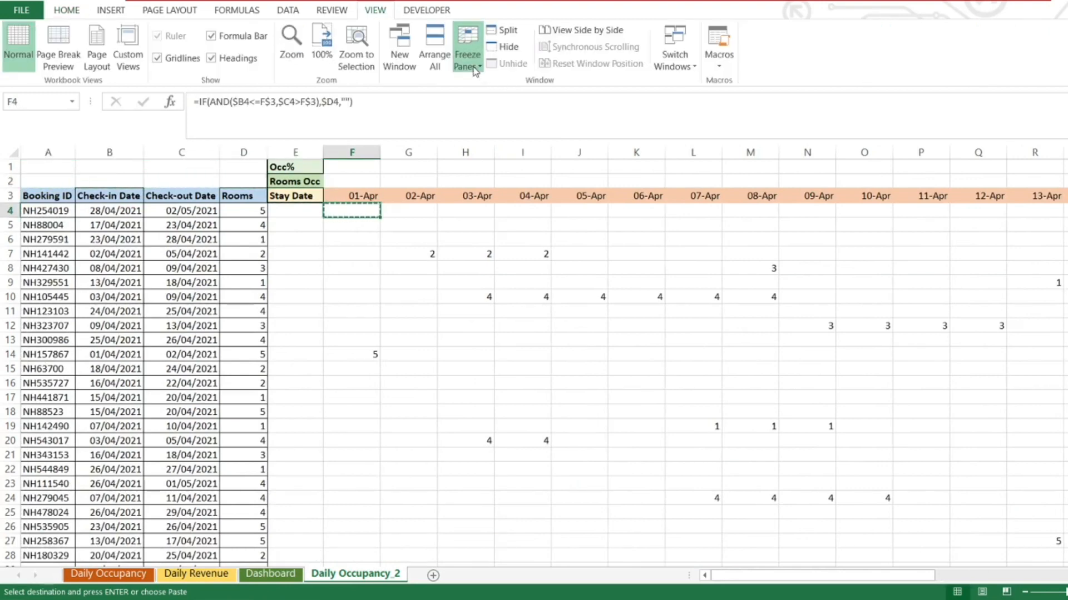
{"action": "left_click", "coordinate": [488, 92]}
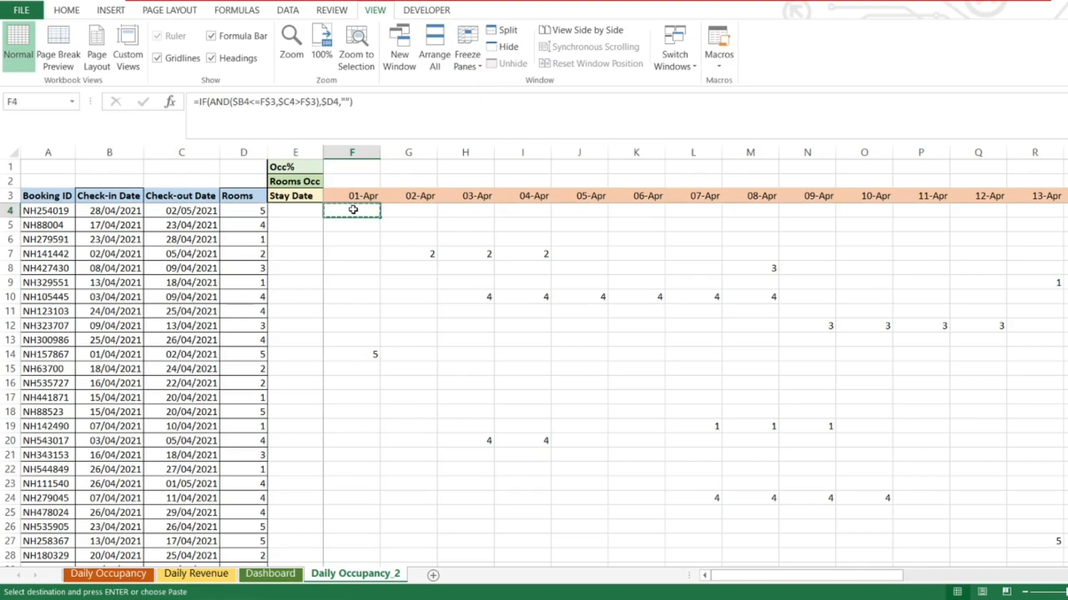
{"action": "double_click", "coordinate": [354, 210]}
{"action": "key", "text": "Return"}
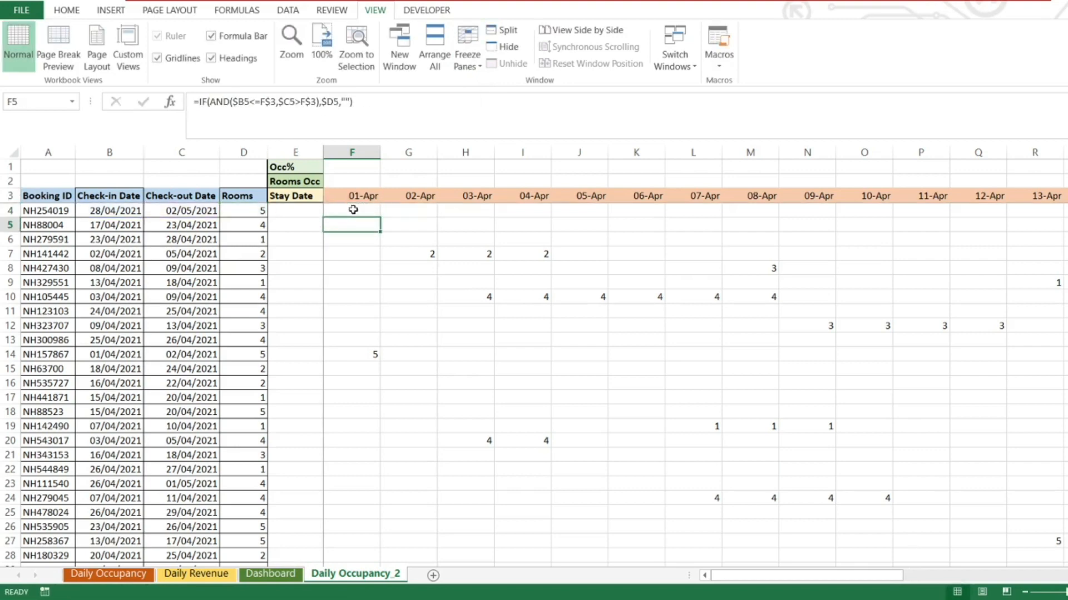
Check the booking in row 7, comparing its check-in, check-out and rooms with the formula cells for 02-Apr through 04-Apr.
{"action": "key", "text": "Down"}
{"action": "key", "text": "Down"}
{"action": "key", "text": "Left"}
{"action": "key", "text": "Left"}
{"action": "key", "text": "Left"}
{"action": "key", "text": "Left"}
{"action": "key", "text": "Left"}
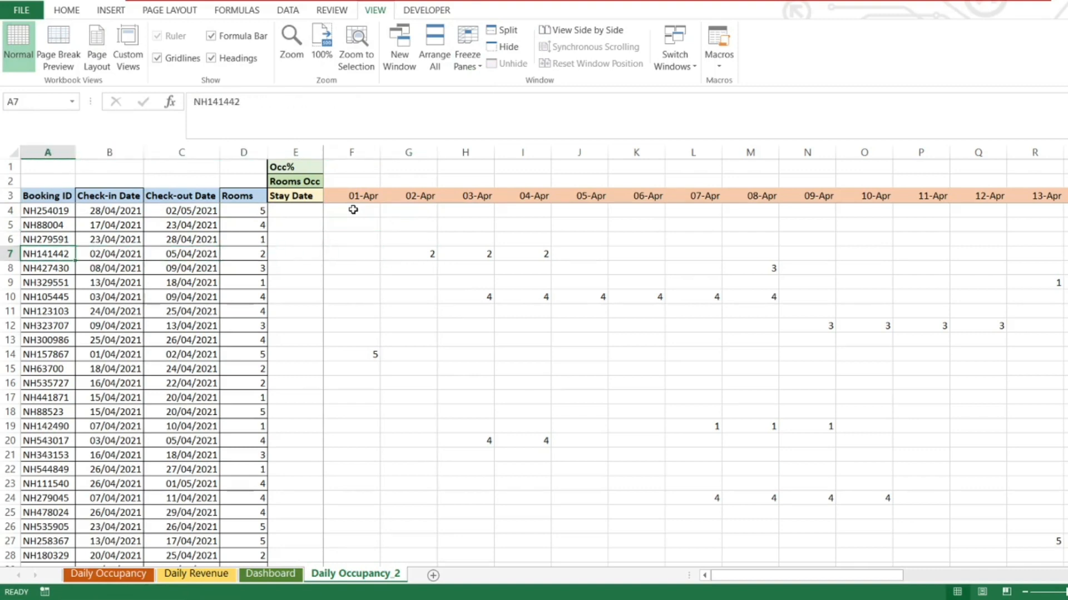
{"action": "key", "text": "shift+space"}
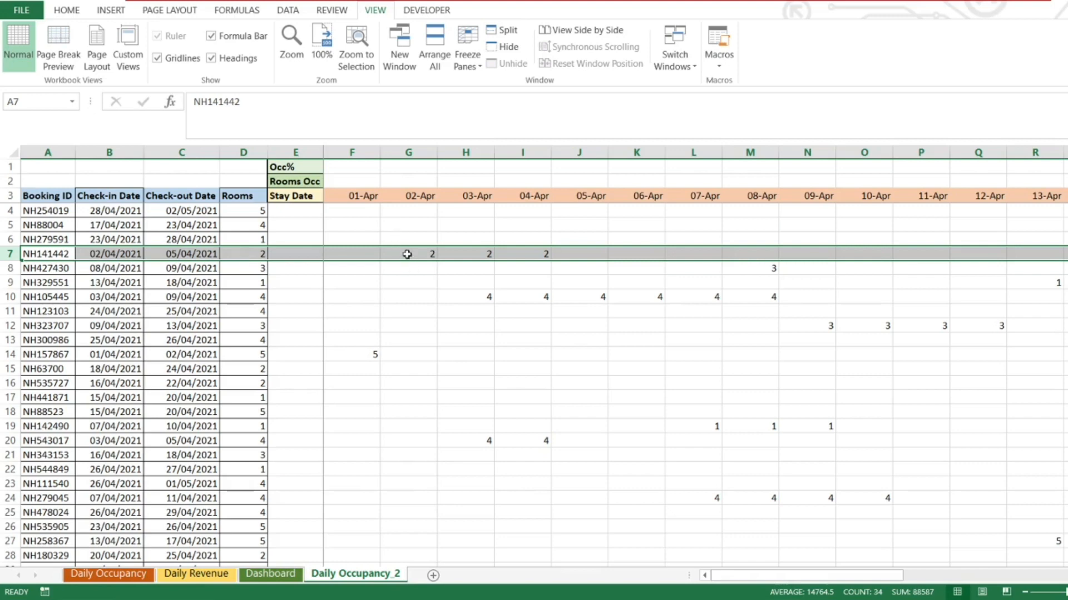
{"action": "left_click", "coordinate": [430, 252]}
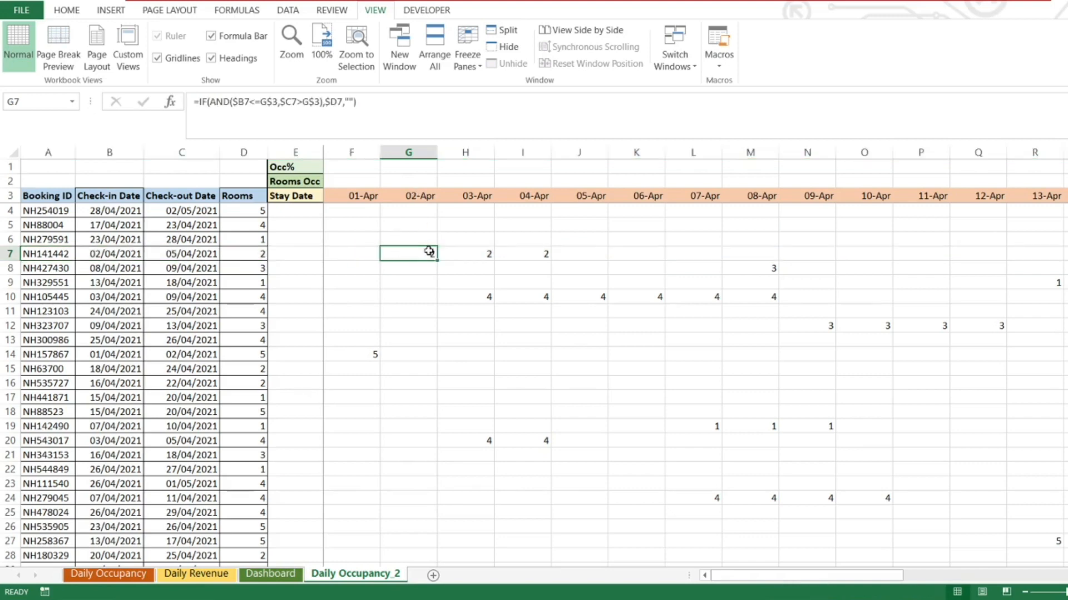
{"action": "key", "text": "Right"}
{"action": "key", "text": "Right"}
{"action": "left_click", "coordinate": [429, 251]}
{"action": "key", "text": "Right"}
{"action": "key", "text": "Right"}
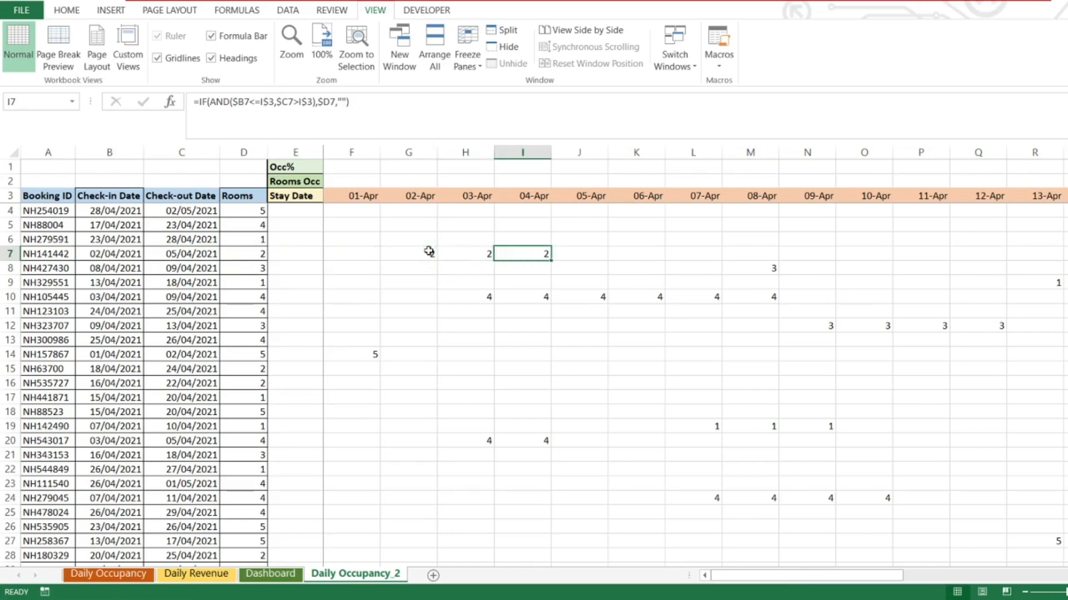
Compare row 7's filled cells G7:I7 and the 05-Apr cell with the booking's check-in and check-out dates.
{"action": "key", "text": "Right"}
{"action": "key", "text": "Up"}
{"action": "key", "text": "Up"}
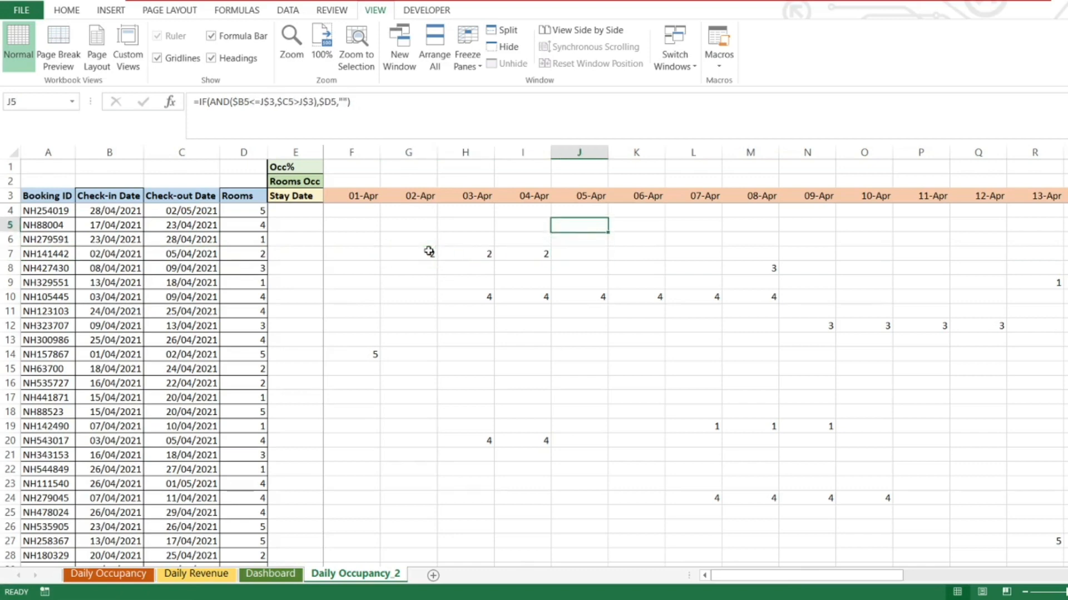
{"action": "key", "text": "Down"}
{"action": "key", "text": "Down"}
{"action": "key", "text": "Left"}
{"action": "key", "text": "shift+Left"}
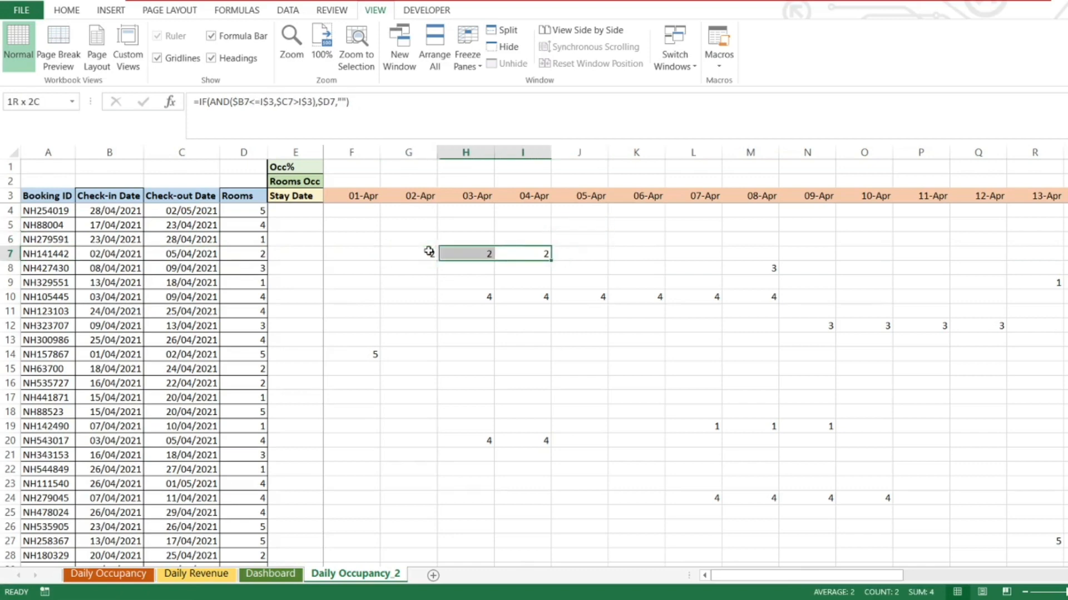
{"action": "key", "text": "shift+Left"}
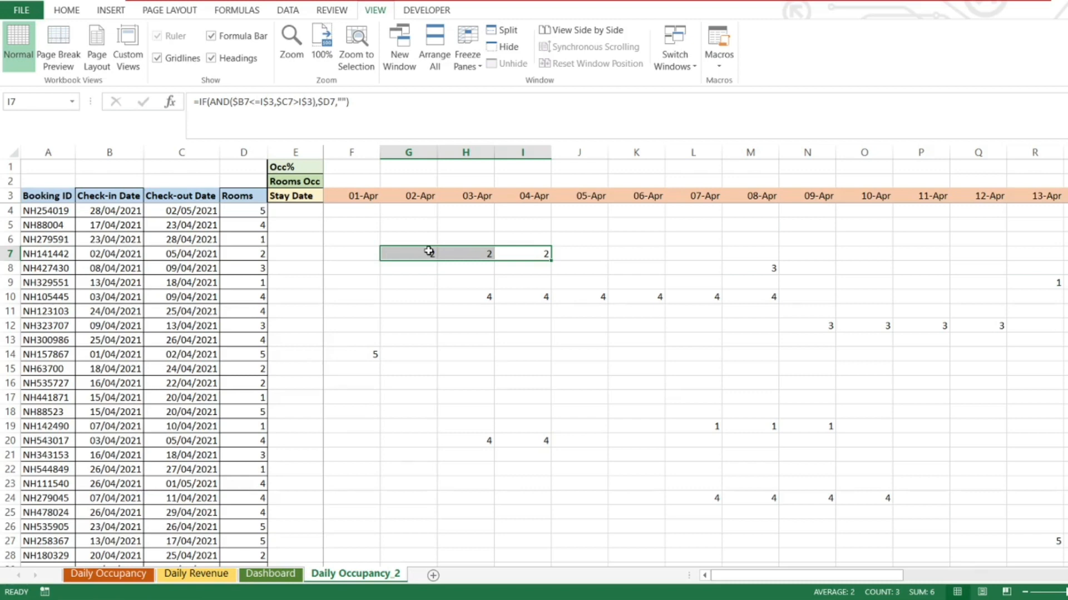
Check the booking in row 10, comparing its stay dates and rooms with the formula cells from 03-Apr through 09-Apr.
{"action": "key", "text": "Down"}
{"action": "key", "text": "Down"}
{"action": "key", "text": "Down"}
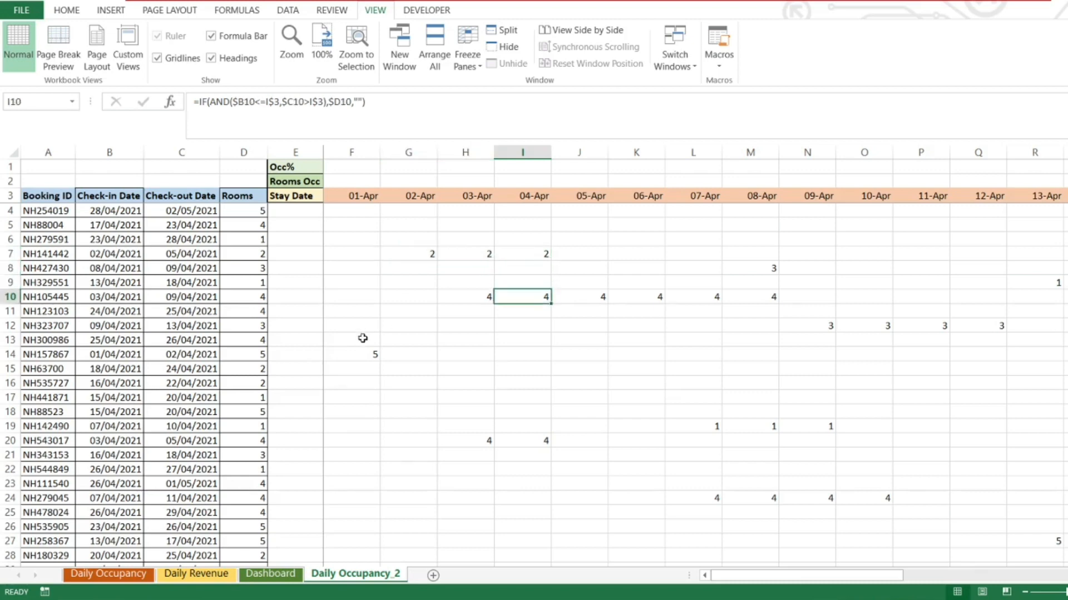
{"action": "key", "text": "Left"}
{"action": "key", "text": "shift+space"}
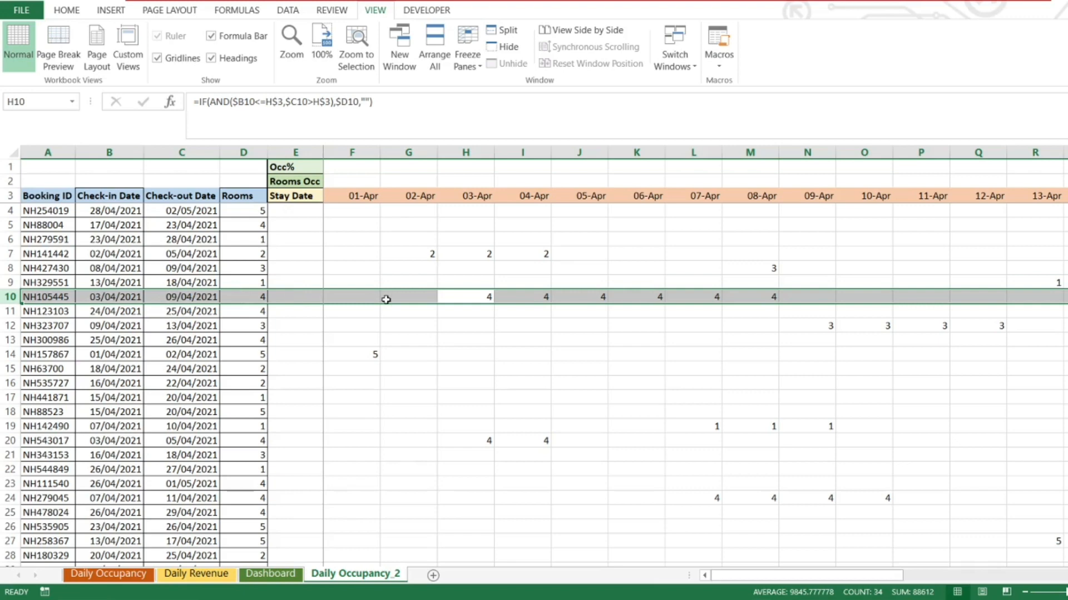
{"action": "left_click", "coordinate": [486, 296]}
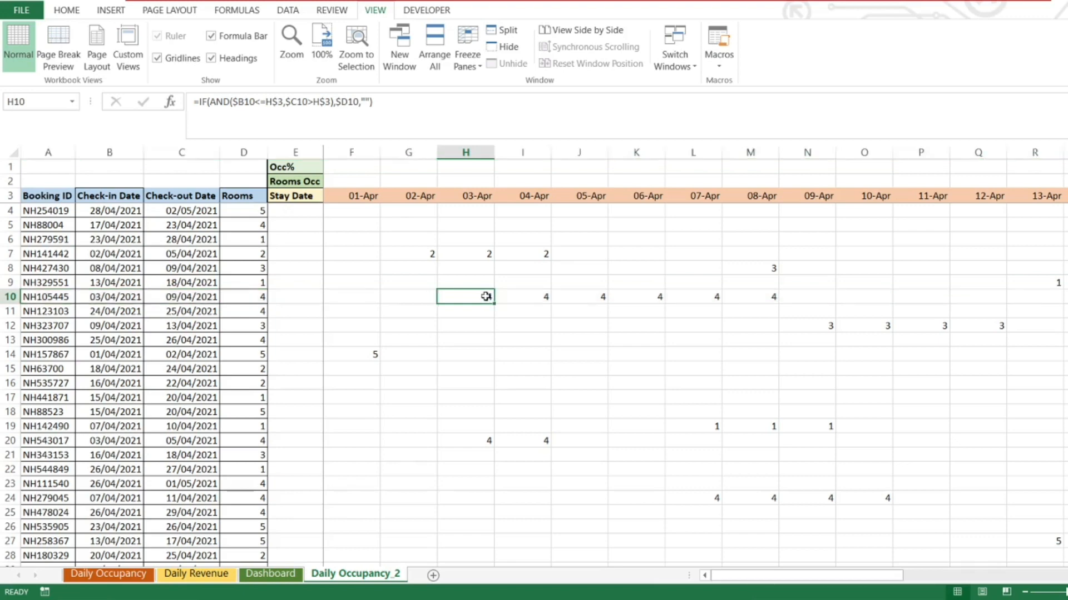
{"action": "key", "text": "shift+Right"}
{"action": "key", "text": "shift+Right"}
{"action": "key", "text": "shift+Right"}
{"action": "key", "text": "shift+Right"}
{"action": "key", "text": "shift+Right"}
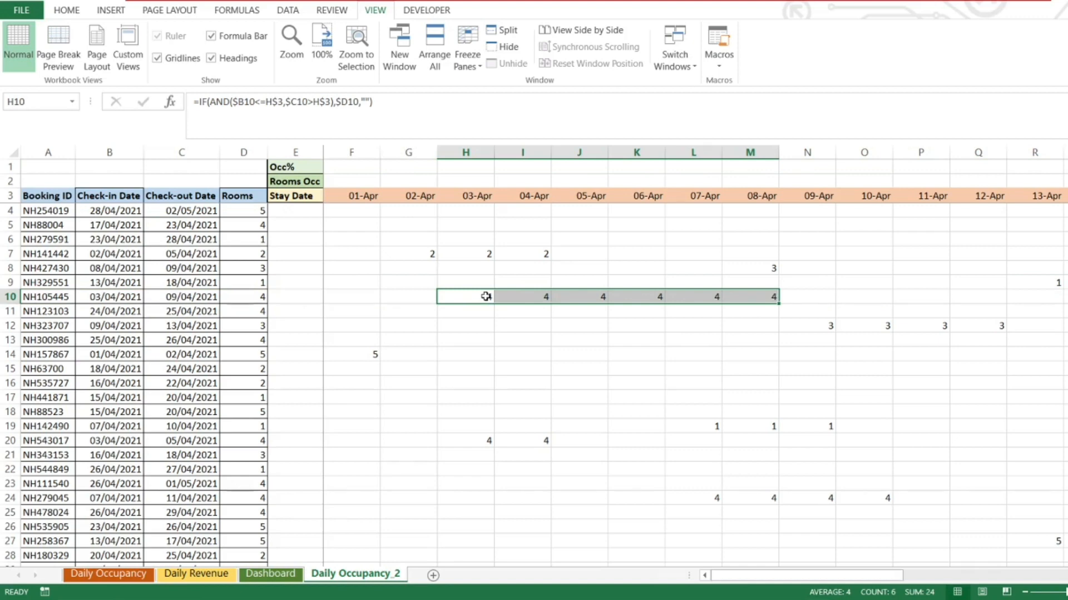
{"action": "key", "text": "Right"}
{"action": "key", "text": "Right"}
{"action": "key", "text": "Right"}
{"action": "key", "text": "Right"}
{"action": "key", "text": "Right"}
{"action": "key", "text": "Right"}
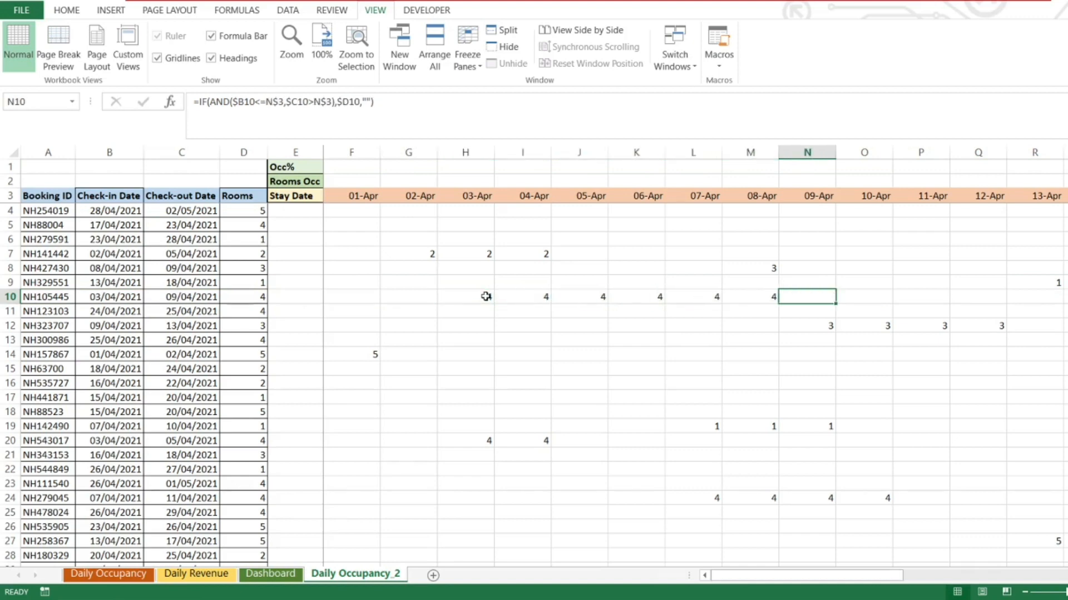
{"action": "key", "text": "Left"}
{"action": "key", "text": "Left"}
{"action": "key", "text": "Left"}
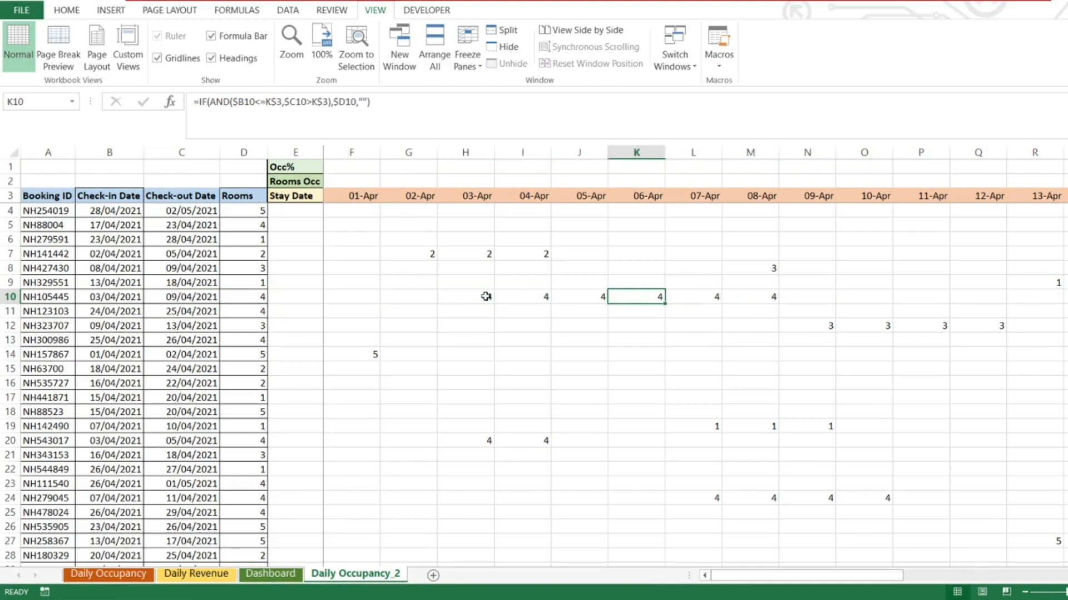
Review the formula cells in the 02-Apr column from the row 7 booking down past the last booking, and return to row 1.
{"action": "key", "text": "Home"}
{"action": "key", "text": "Up"}
{"action": "key", "text": "Up"}
{"action": "key", "text": "Up"}
{"action": "key", "text": "Right"}
{"action": "key", "text": "Right"}
{"action": "key", "text": "Right"}
{"action": "key", "text": "Right"}
{"action": "key", "text": "Right"}
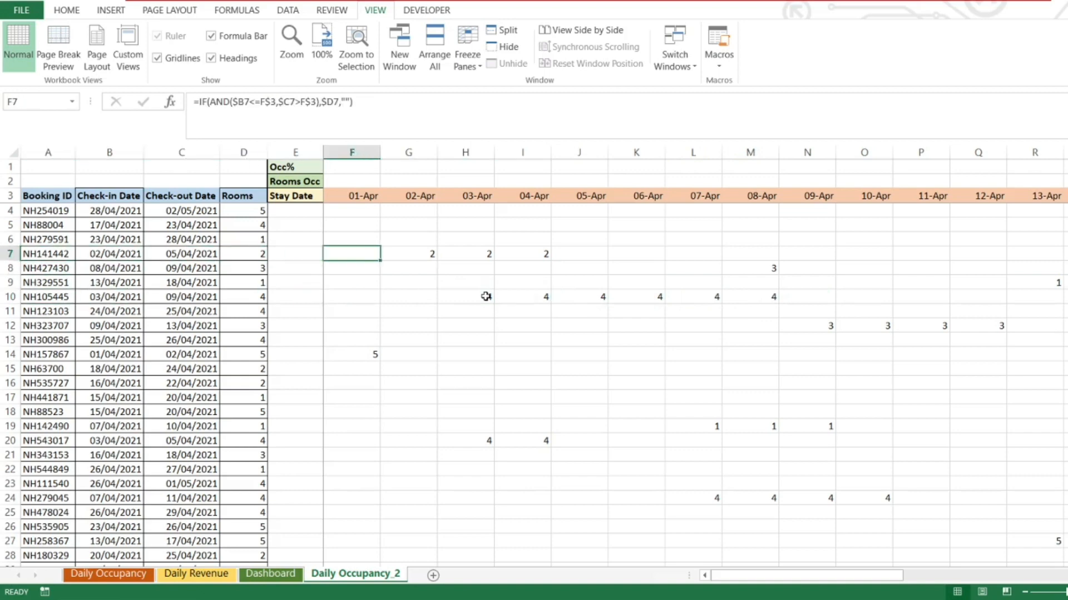
{"action": "key", "text": "Down"}
{"action": "key", "text": "Right"}
{"action": "key", "text": "Down"}
{"action": "key", "text": "Down"}
{"action": "key", "text": "Down"}
{"action": "key", "text": "Down"}
{"action": "key", "text": "Down"}
{"action": "key", "text": "Down"}
{"action": "key", "text": "Down"}
{"action": "key", "text": "Down"}
{"action": "key", "text": "Down"}
{"action": "key", "text": "Down"}
{"action": "key", "text": "Down"}
{"action": "key", "text": "Down"}
{"action": "key", "text": "Down"}
{"action": "key", "text": "Down"}
{"action": "key", "text": "Down"}
{"action": "key", "text": "Down"}
{"action": "key", "text": "Down"}
{"action": "key", "text": "Down"}
{"action": "key", "text": "Down"}
{"action": "key", "text": "Down"}
{"action": "key", "text": "Down"}
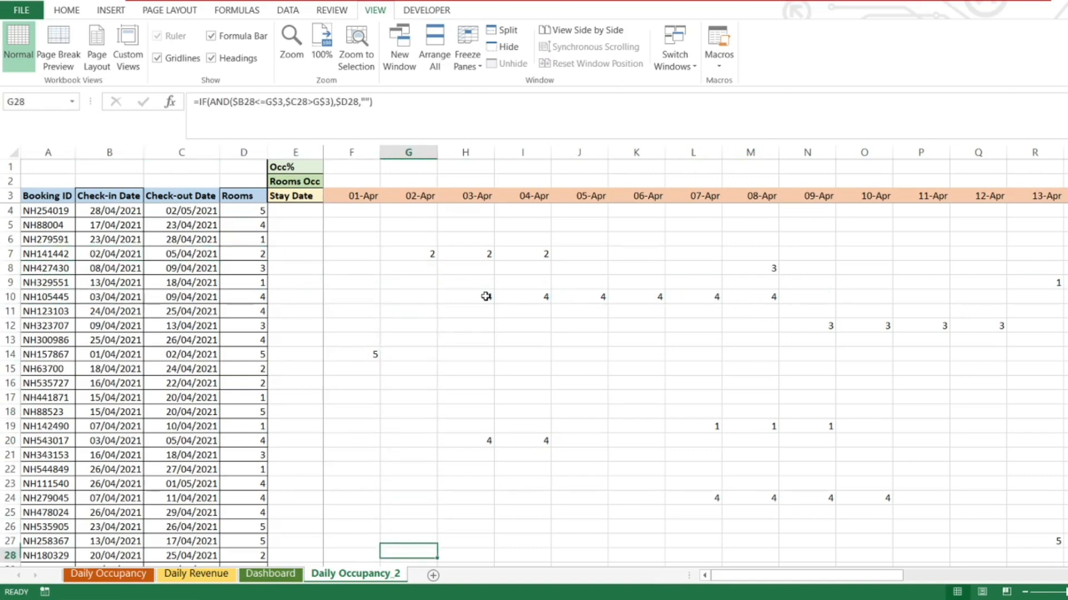
{"action": "key", "text": "Down"}
{"action": "key", "text": "Down"}
{"action": "key", "text": "Down"}
{"action": "key", "text": "Down"}
{"action": "key", "text": "Down"}
{"action": "key", "text": "Down"}
{"action": "key", "text": "Down"}
{"action": "key", "text": "Down"}
{"action": "key", "text": "Down"}
{"action": "key", "text": "Down"}
{"action": "key", "text": "Down"}
{"action": "key", "text": "Down"}
{"action": "key", "text": "Down"}
{"action": "key", "text": "Down"}
{"action": "key", "text": "Down"}
{"action": "key", "text": "Down"}
{"action": "key", "text": "Down"}
{"action": "key", "text": "Down"}
{"action": "key", "text": "Down"}
{"action": "key", "text": "Down"}
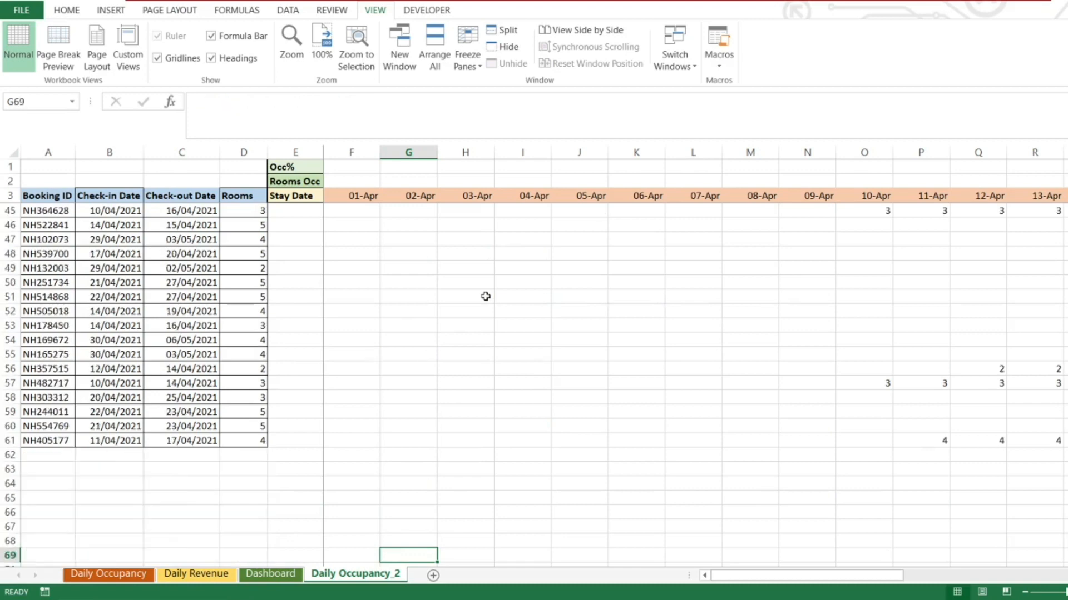
{"action": "key", "text": "Up"}
{"action": "key", "text": "Up"}
{"action": "key", "text": "Up"}
{"action": "key", "text": "Up"}
{"action": "key", "text": "Up"}
{"action": "key", "text": "Up"}
{"action": "key", "text": "Up"}
{"action": "key", "text": "Up"}
{"action": "key", "text": "Up"}
{"action": "key", "text": "Up"}
{"action": "key", "text": "Up"}
{"action": "key", "text": "Up"}
{"action": "key", "text": "Up"}
{"action": "key", "text": "Up"}
{"action": "key", "text": "Up"}
{"action": "key", "text": "Up"}
{"action": "key", "text": "Up"}
{"action": "key", "text": "Up"}
{"action": "key", "text": "Up"}
{"action": "key", "text": "Up"}
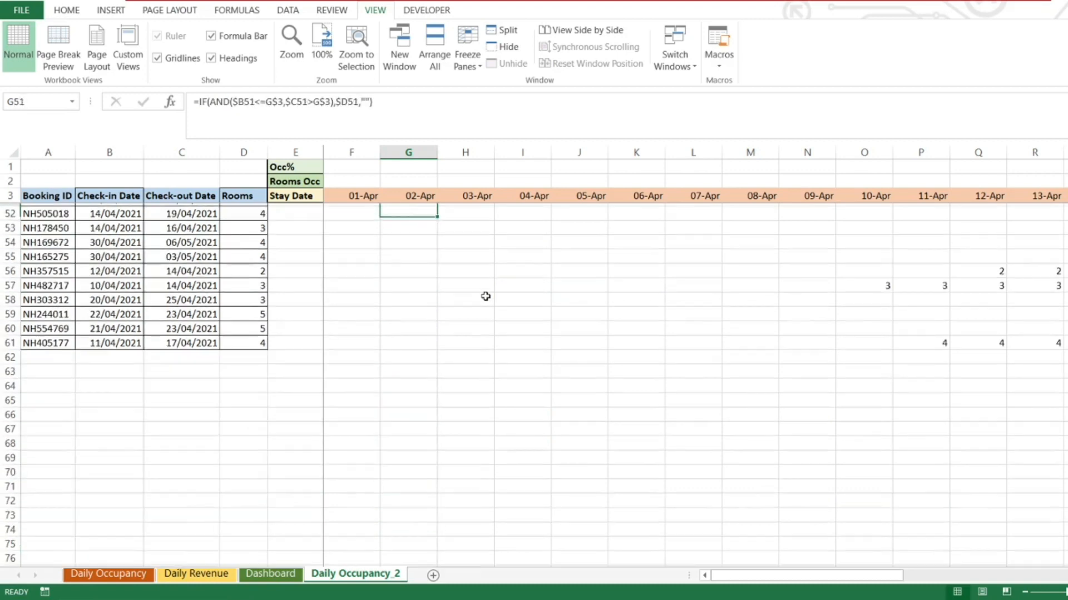
{"action": "key", "text": "ctrl+Up"}
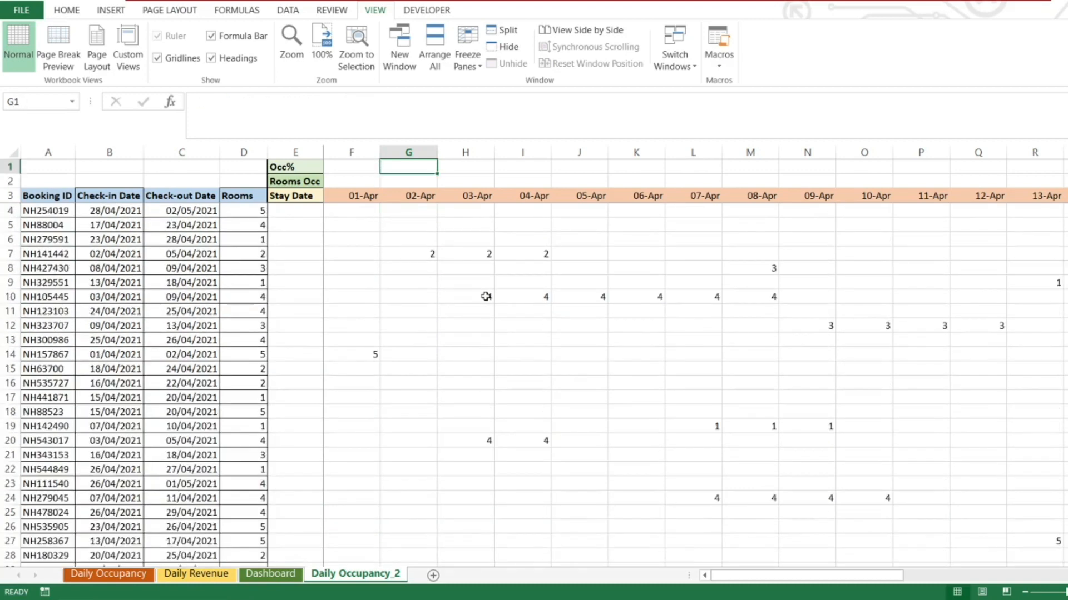
Review the 01-Apr column's rooms for every booking from row 4 down to row 61.
{"action": "key", "text": "Down"}
{"action": "key", "text": "Down"}
{"action": "key", "text": "Down"}
{"action": "key", "text": "Left"}
{"action": "key", "text": "Down"}
{"action": "key", "text": "Down"}
{"action": "key", "text": "Down"}
{"action": "key", "text": "Down"}
{"action": "key", "text": "Down"}
{"action": "key", "text": "Down"}
{"action": "key", "text": "Down"}
{"action": "key", "text": "Down"}
{"action": "key", "text": "Down"}
{"action": "key", "text": "Down"}
{"action": "key", "text": "Down"}
{"action": "key", "text": "Down"}
{"action": "key", "text": "Down"}
{"action": "key", "text": "Down"}
{"action": "key", "text": "Down"}
{"action": "key", "text": "Down"}
{"action": "key", "text": "Down"}
{"action": "key", "text": "Down"}
{"action": "key", "text": "Down"}
{"action": "key", "text": "Down"}
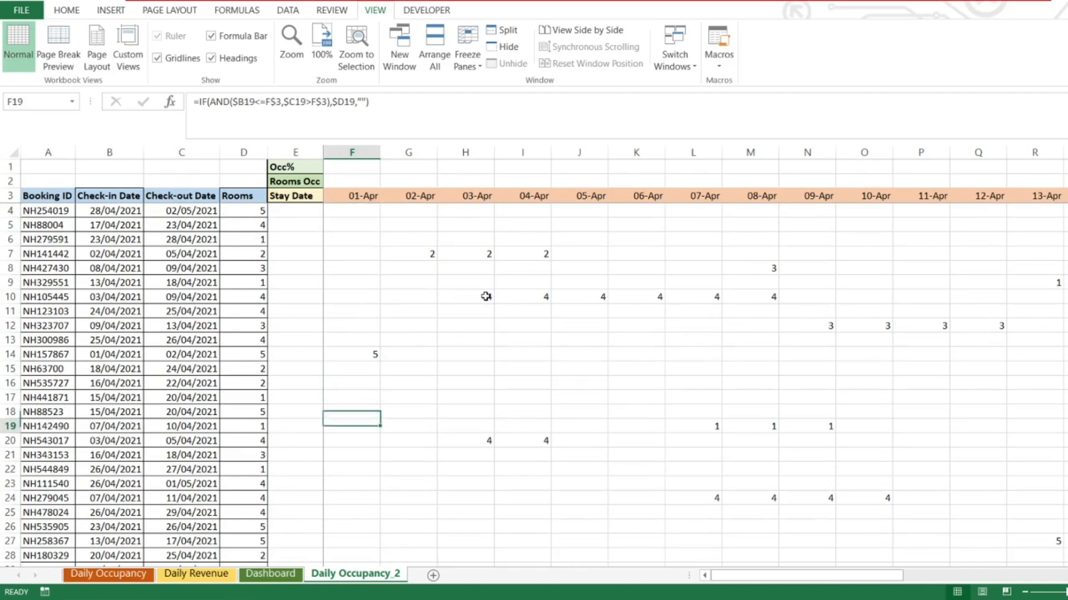
{"action": "key", "text": "Down"}
{"action": "key", "text": "Down"}
{"action": "key", "text": "Down"}
{"action": "key", "text": "Down"}
{"action": "key", "text": "Down"}
{"action": "key", "text": "Down"}
{"action": "key", "text": "Down"}
{"action": "key", "text": "Down"}
{"action": "key", "text": "Down"}
{"action": "key", "text": "Down"}
{"action": "key", "text": "Down"}
{"action": "key", "text": "Down"}
{"action": "key", "text": "Down"}
{"action": "key", "text": "Down"}
{"action": "key", "text": "Down"}
{"action": "key", "text": "Down"}
{"action": "key", "text": "Down"}
{"action": "key", "text": "Down"}
{"action": "key", "text": "Down"}
{"action": "key", "text": "Down"}
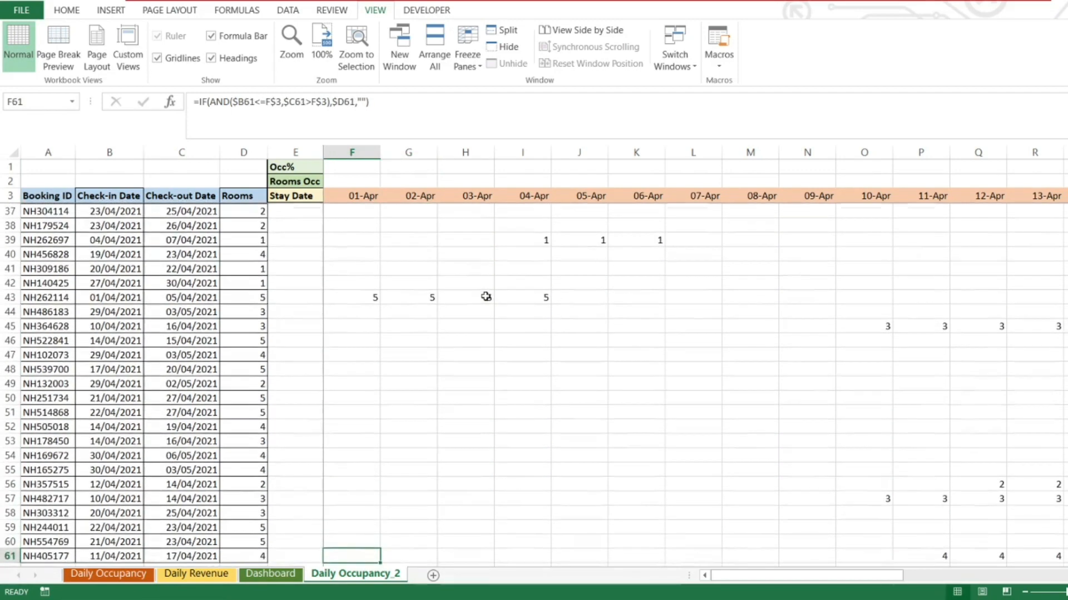
Review the row 43 booking's rooms across the stay dates from 01-Apr to 04-Apr.
{"action": "key", "text": "Up"}
{"action": "key", "text": "Up"}
{"action": "key", "text": "Up"}
{"action": "key", "text": "Up"}
{"action": "key", "text": "Up"}
{"action": "key", "text": "Up"}
{"action": "key", "text": "Up"}
{"action": "key", "text": "Up"}
{"action": "key", "text": "Up"}
{"action": "key", "text": "Up"}
{"action": "key", "text": "Up"}
{"action": "key", "text": "Up"}
{"action": "key", "text": "Up"}
{"action": "key", "text": "Up"}
{"action": "key", "text": "Up"}
{"action": "key", "text": "Up"}
{"action": "key", "text": "Up"}
{"action": "key", "text": "Right"}
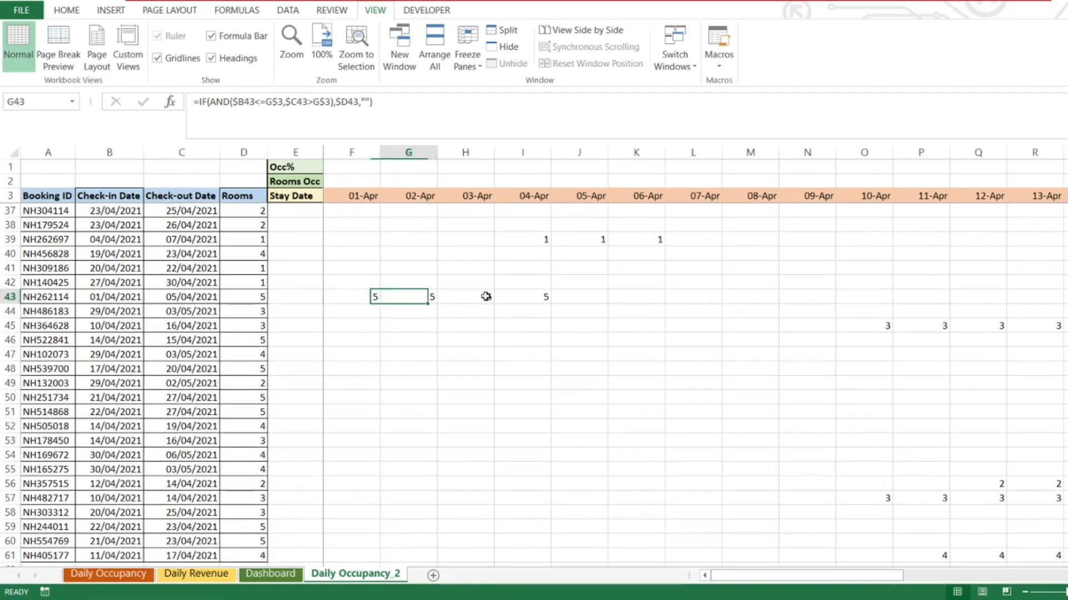
{"action": "key", "text": "Right"}
{"action": "key", "text": "Right"}
{"action": "key", "text": "Left"}
{"action": "key", "text": "Left"}
{"action": "key", "text": "Left"}
Total the 01-Apr rooms in the Rooms Occ cell F2 with =SUM(F4:F61).
{"action": "key", "text": "ctrl+Up"}
{"action": "key", "text": "Up"}
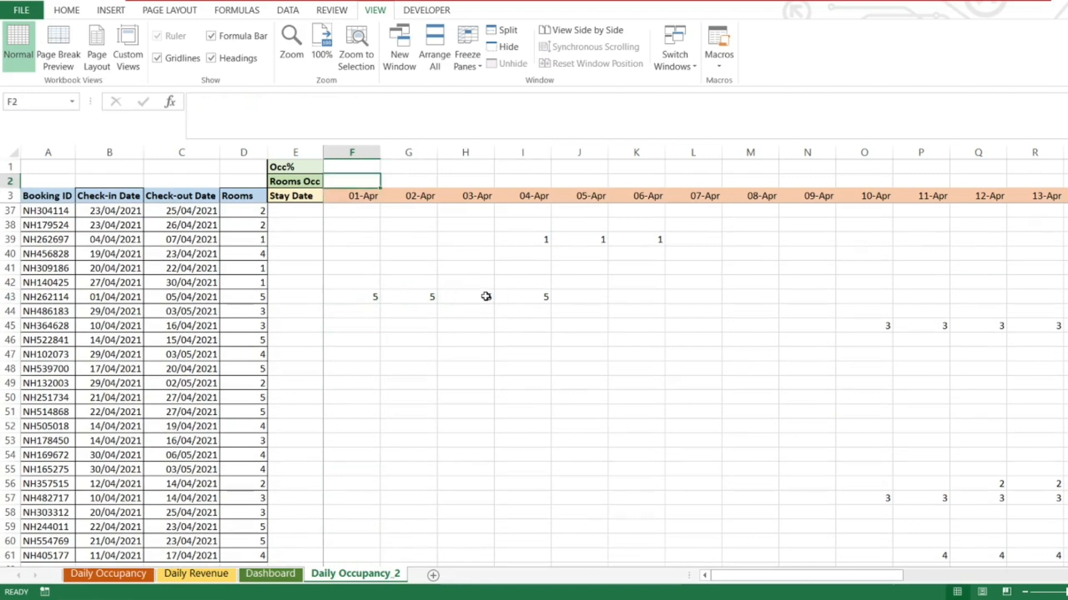
{"action": "key", "text": "Down"}
{"action": "key", "text": "Down"}
{"action": "key", "text": "Up"}
{"action": "key", "text": "Up"}
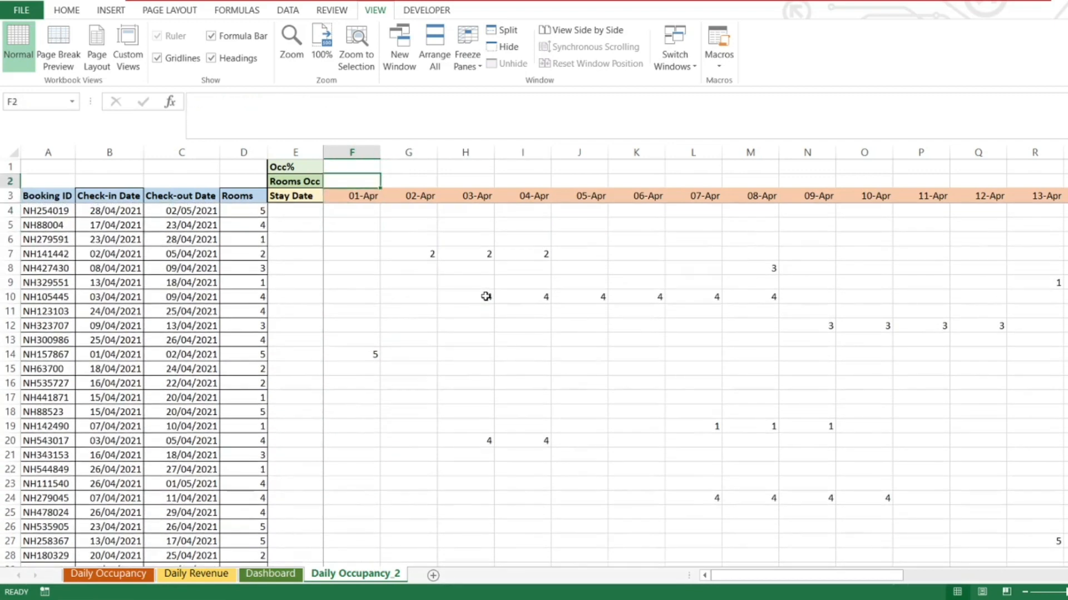
{"action": "type", "text": "=su"}
{"action": "key", "text": "Tab"}
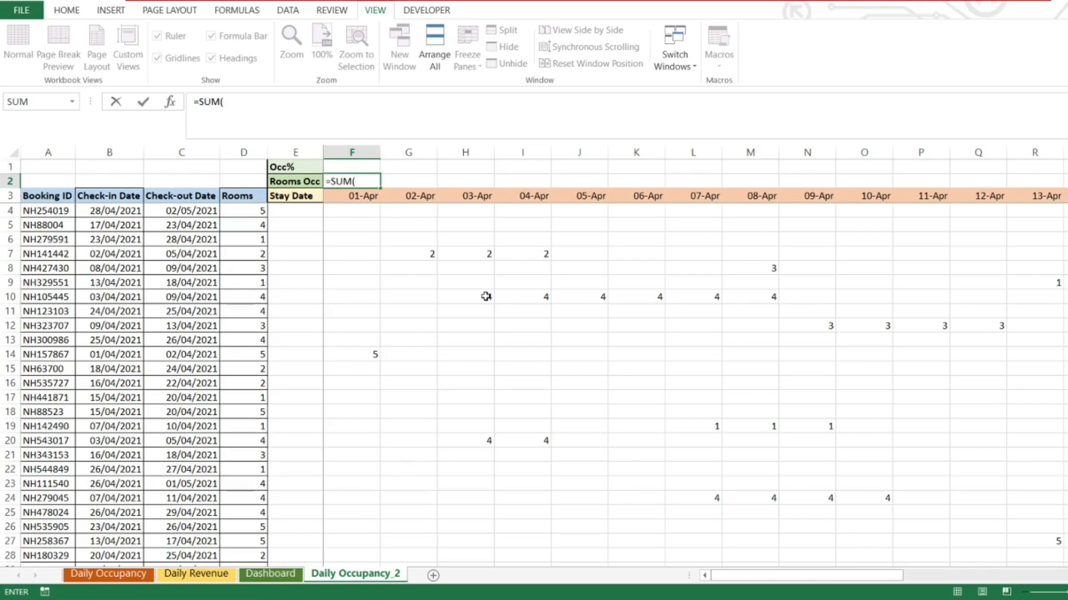
{"action": "key", "text": "Down"}
{"action": "key", "text": "Down"}
{"action": "key", "text": "shift+Down"}
{"action": "key", "text": "shift+Down"}
{"action": "key", "text": "shift+Down"}
{"action": "key", "text": "shift+Down"}
{"action": "key", "text": "shift+Down"}
{"action": "key", "text": "shift+Down"}
{"action": "key", "text": "shift+Down"}
{"action": "key", "text": "shift+Down"}
{"action": "key", "text": "shift+Down"}
{"action": "key", "text": "shift+Down"}
{"action": "key", "text": "shift+Down"}
{"action": "key", "text": "shift+Down"}
{"action": "key", "text": "shift+Down"}
{"action": "key", "text": "shift+Down"}
{"action": "key", "text": "shift+Down"}
{"action": "key", "text": "shift+Down"}
{"action": "key", "text": "shift+Down"}
{"action": "key", "text": "shift+Down"}
{"action": "key", "text": "shift+Down"}
{"action": "key", "text": "shift+Down"}
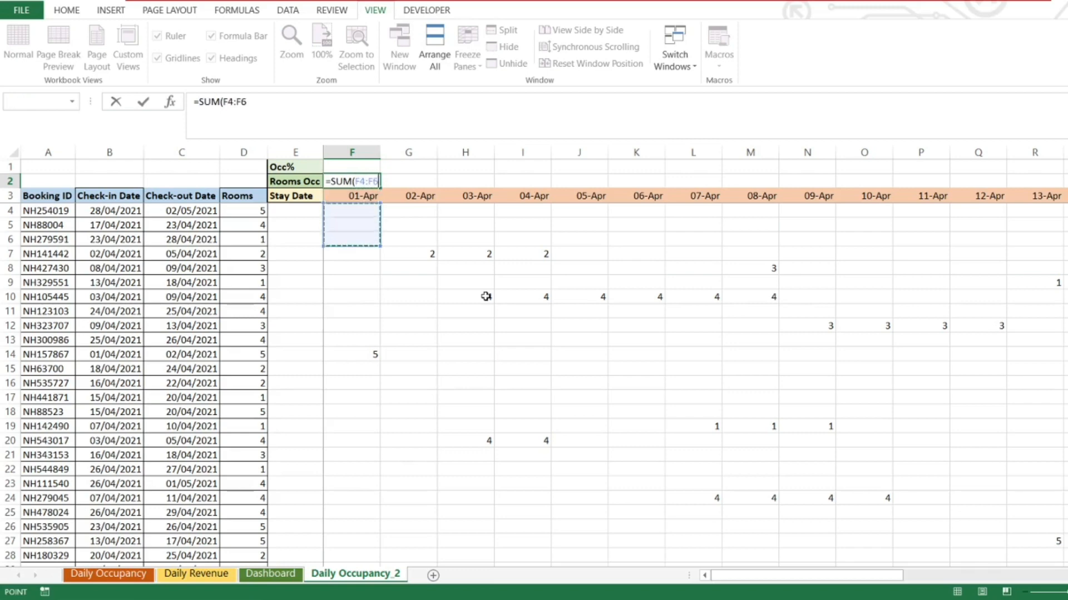
{"action": "key", "text": "shift+Up"}
{"action": "key", "text": "shift+Up"}
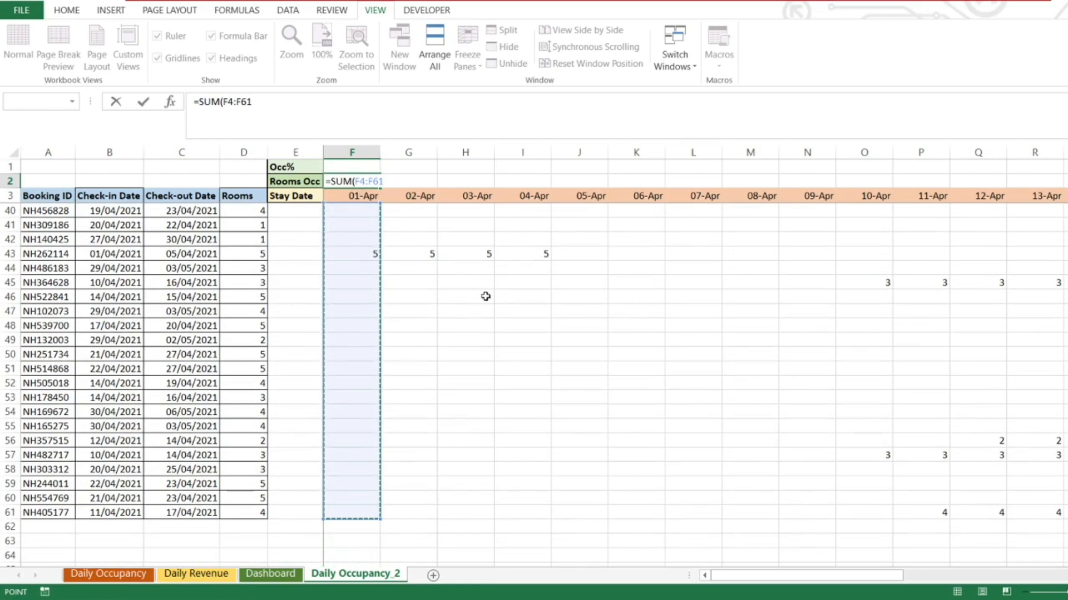
{"action": "key", "text": "Return"}
{"action": "key", "text": "Up"}
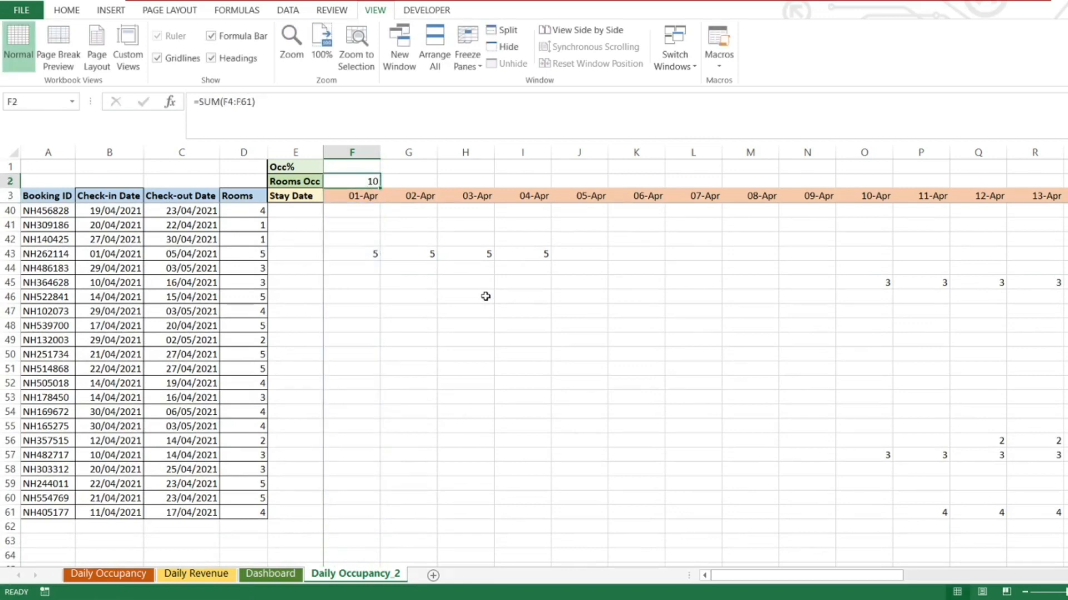
{"action": "key", "text": "Down"}
{"action": "key", "text": "Down"}
{"action": "key", "text": "Up"}
{"action": "key", "text": "Up"}
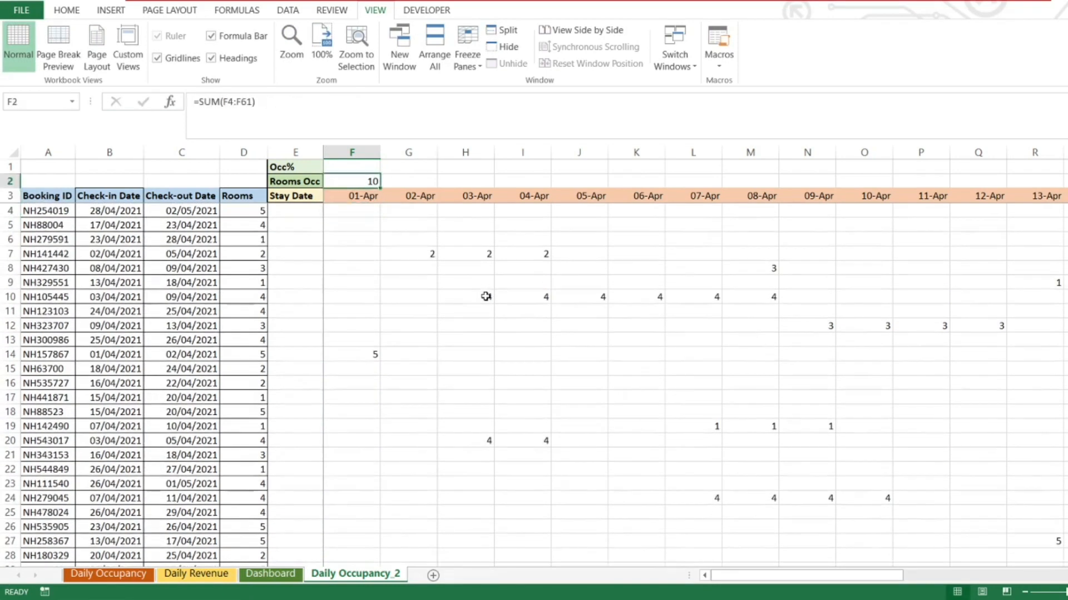
Copy the Rooms Occ sum formula from F2 across row 2 through the 30-Apr column.
{"action": "key", "text": "Down"}
{"action": "key", "text": "Up"}
{"action": "key", "text": "ctrl+c"}
{"action": "key", "text": "Down"}
{"action": "key", "text": "Up"}
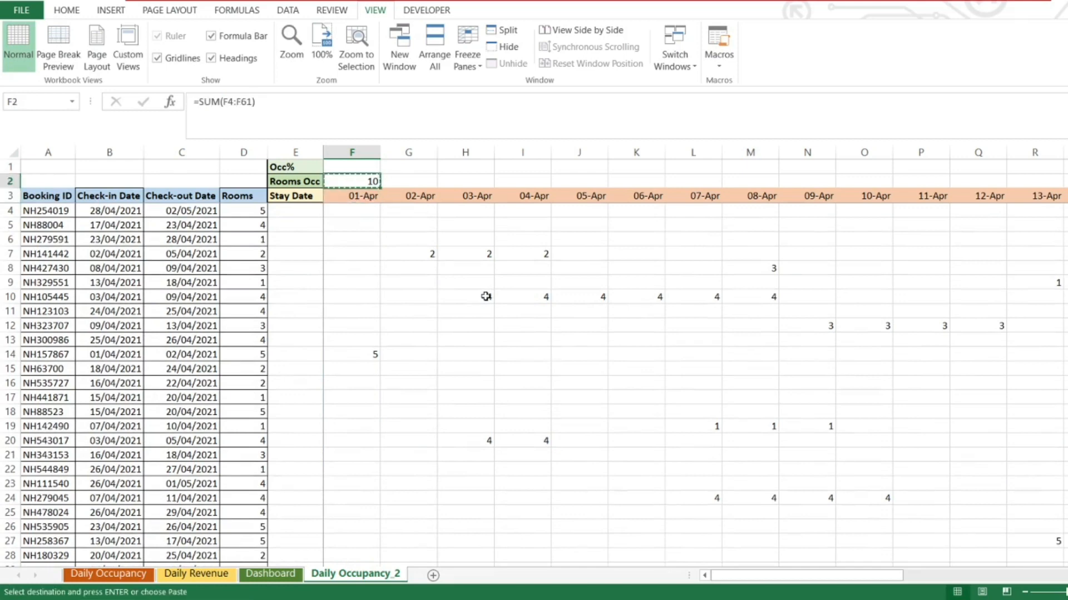
{"action": "key", "text": "Down"}
{"action": "key", "text": "Right"}
{"action": "key", "text": "ctrl+Right"}
{"action": "key", "text": "Up"}
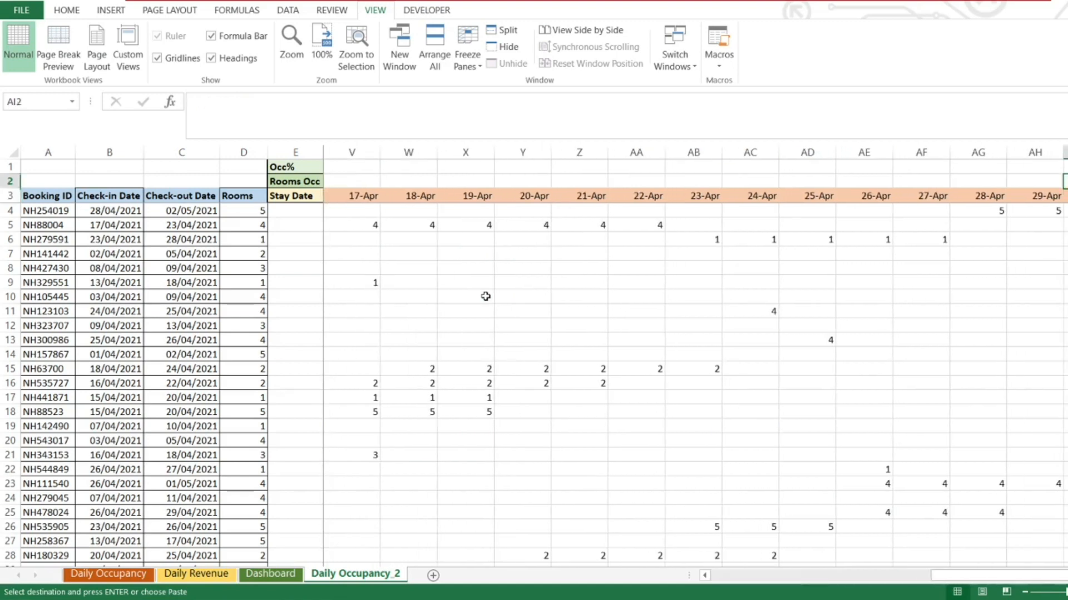
{"action": "key", "text": "ctrl+shift+Left"}
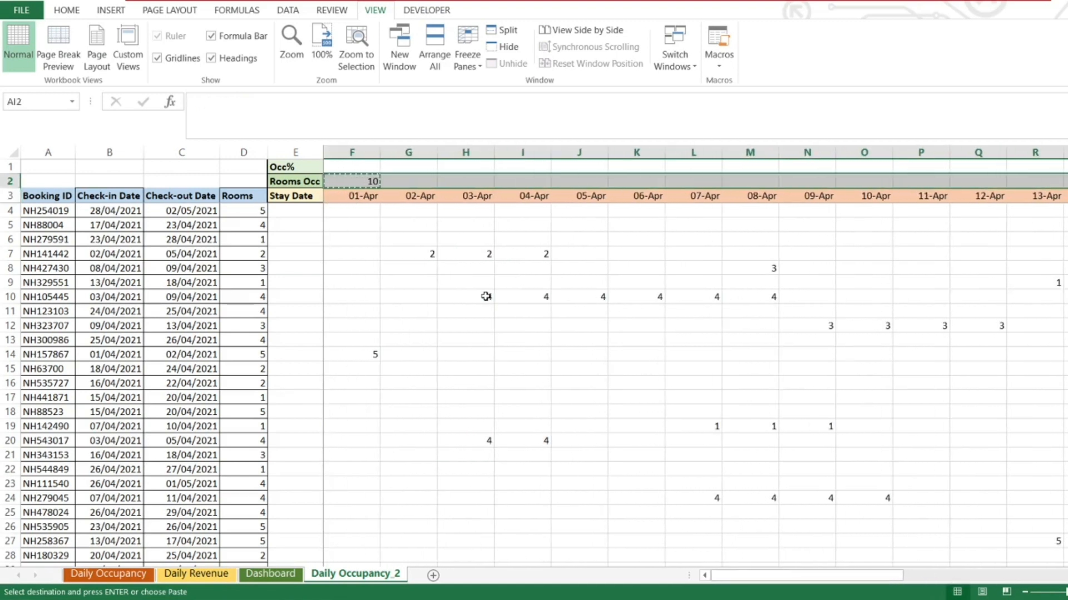
{"action": "key", "text": "ctrl+v"}
{"action": "key", "text": "ctrl+Left"}
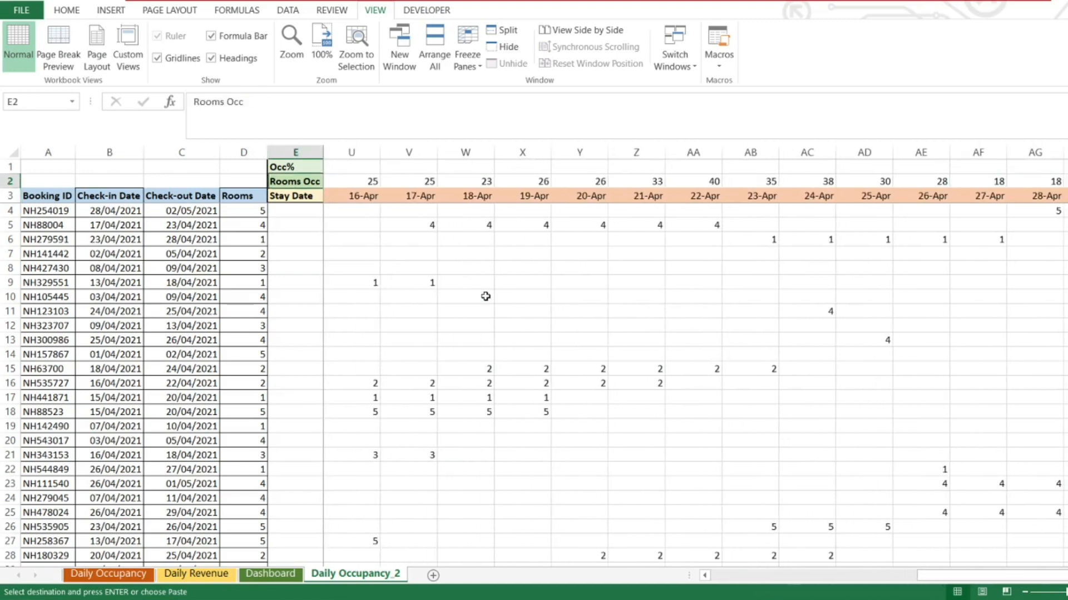
{"action": "key", "text": "Right"}
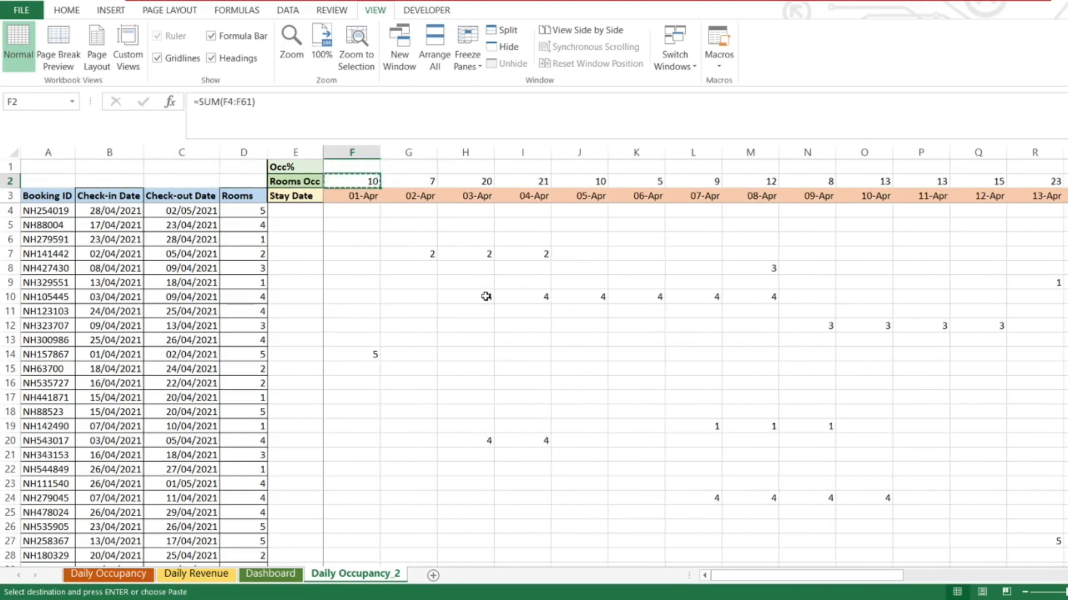
Review the Rooms Occ totals for every stay date from 01-Apr to 30-Apr and return to the start of row 3.
{"action": "key", "text": "Down"}
{"action": "key", "text": "Right"}
{"action": "key", "text": "Right"}
{"action": "key", "text": "Right"}
{"action": "key", "text": "Right"}
{"action": "key", "text": "Right"}
{"action": "key", "text": "Right"}
{"action": "key", "text": "Right"}
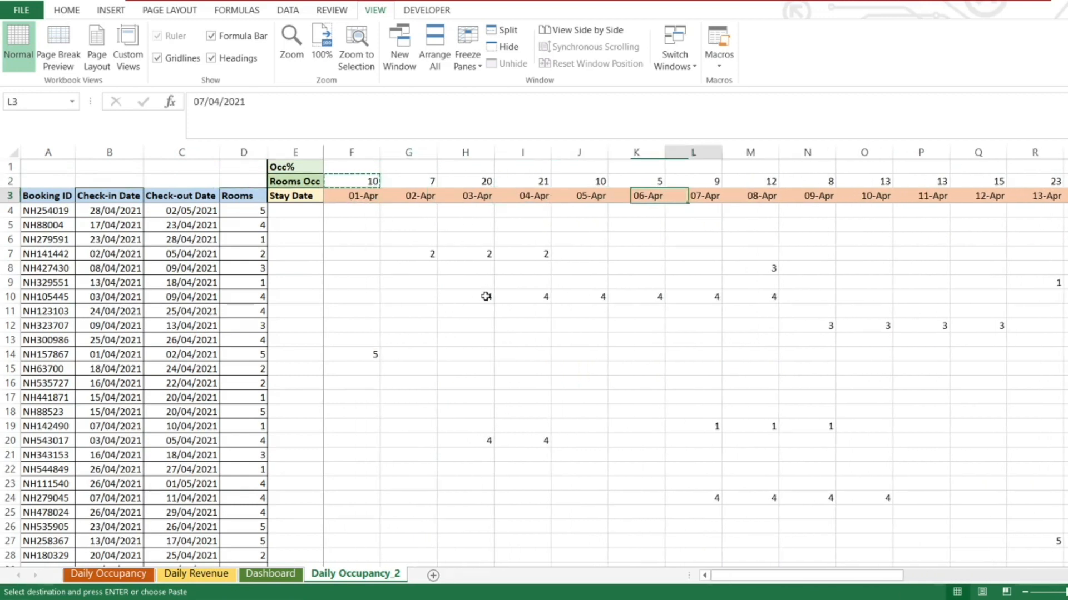
{"action": "key", "text": "Right"}
{"action": "key", "text": "Right"}
{"action": "key", "text": "Right"}
{"action": "key", "text": "Right"}
{"action": "key", "text": "Right"}
{"action": "key", "text": "Right"}
{"action": "key", "text": "Right"}
{"action": "key", "text": "Right"}
{"action": "key", "text": "Right"}
{"action": "key", "text": "Right"}
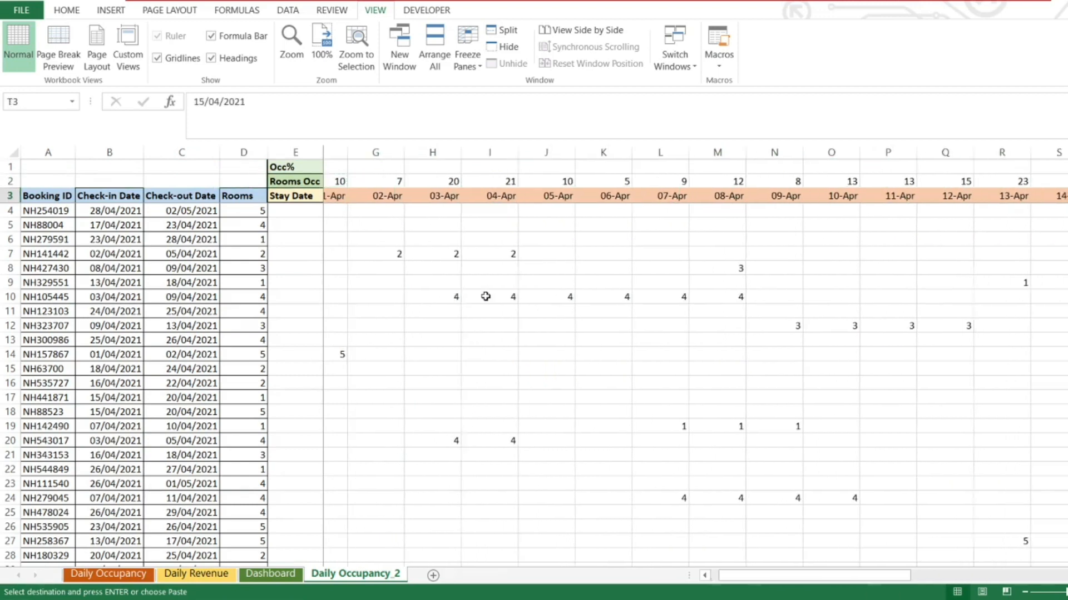
{"action": "key", "text": "Right"}
{"action": "key", "text": "Right"}
{"action": "key", "text": "Right"}
{"action": "key", "text": "Right"}
{"action": "key", "text": "Right"}
{"action": "key", "text": "Right"}
{"action": "key", "text": "Right"}
{"action": "key", "text": "Right"}
{"action": "key", "text": "Right"}
{"action": "key", "text": "Right"}
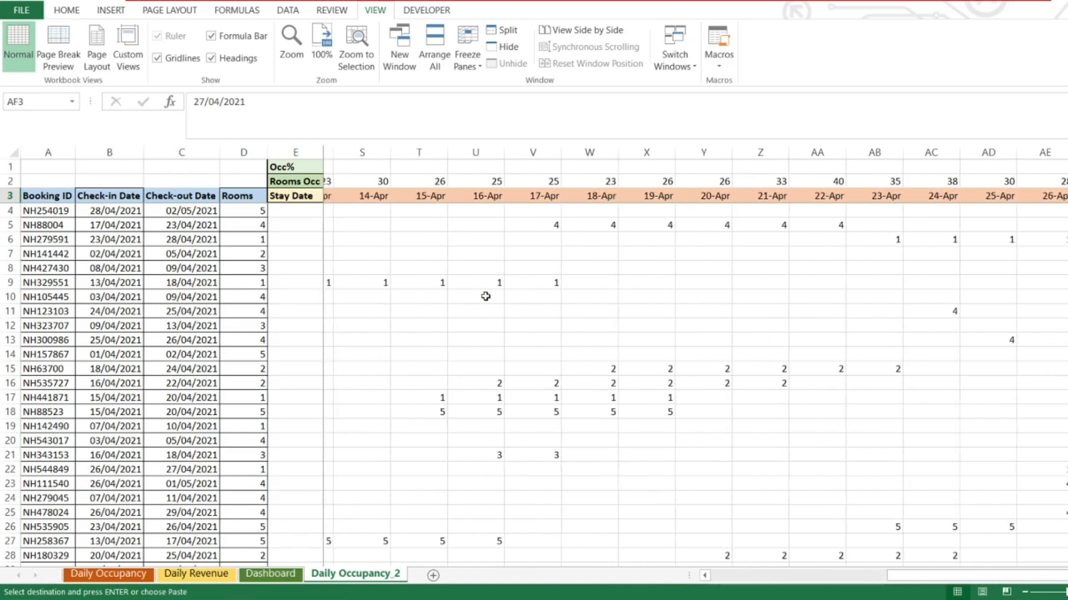
{"action": "key", "text": "Right"}
{"action": "key", "text": "Right"}
{"action": "key", "text": "Right"}
{"action": "key", "text": "Right"}
{"action": "key", "text": "Left"}
{"action": "key", "text": "Left"}
{"action": "key", "text": "Left"}
{"action": "key", "text": "Left"}
{"action": "key", "text": "Left"}
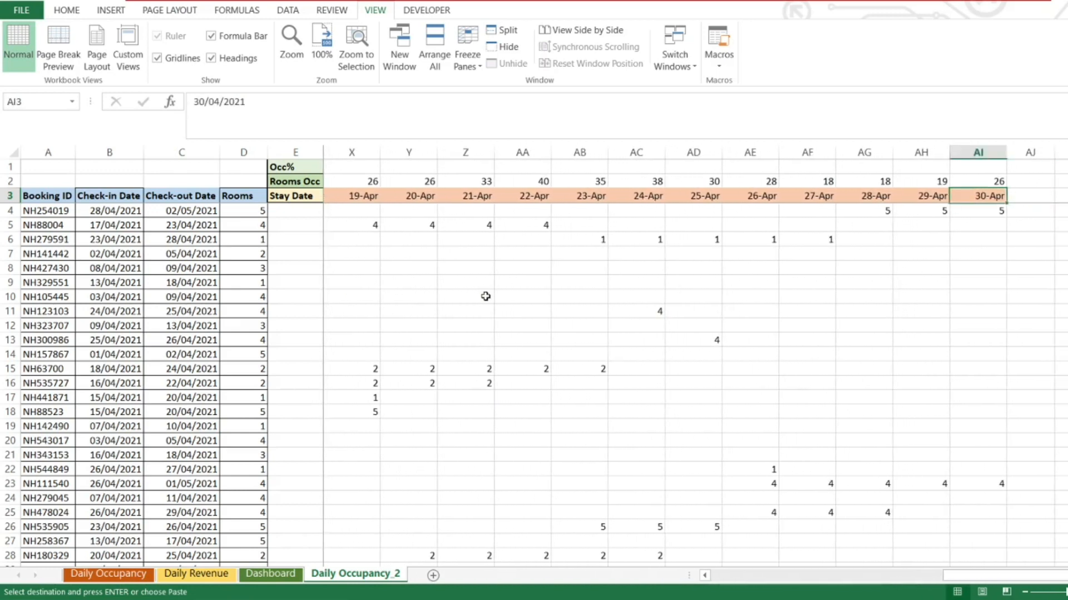
{"action": "key", "text": "Left"}
{"action": "key", "text": "Left"}
{"action": "key", "text": "Left"}
{"action": "key", "text": "Left"}
{"action": "key", "text": "Left"}
{"action": "key", "text": "Left"}
{"action": "key", "text": "Left"}
{"action": "key", "text": "Left"}
{"action": "key", "text": "Left"}
{"action": "key", "text": "Left"}
{"action": "key", "text": "Left"}
{"action": "key", "text": "Left"}
{"action": "key", "text": "Left"}
{"action": "key", "text": "Left"}
{"action": "key", "text": "Left"}
{"action": "key", "text": "Left"}
{"action": "key", "text": "Left"}
{"action": "key", "text": "Left"}
{"action": "key", "text": "Left"}
{"action": "key", "text": "Left"}
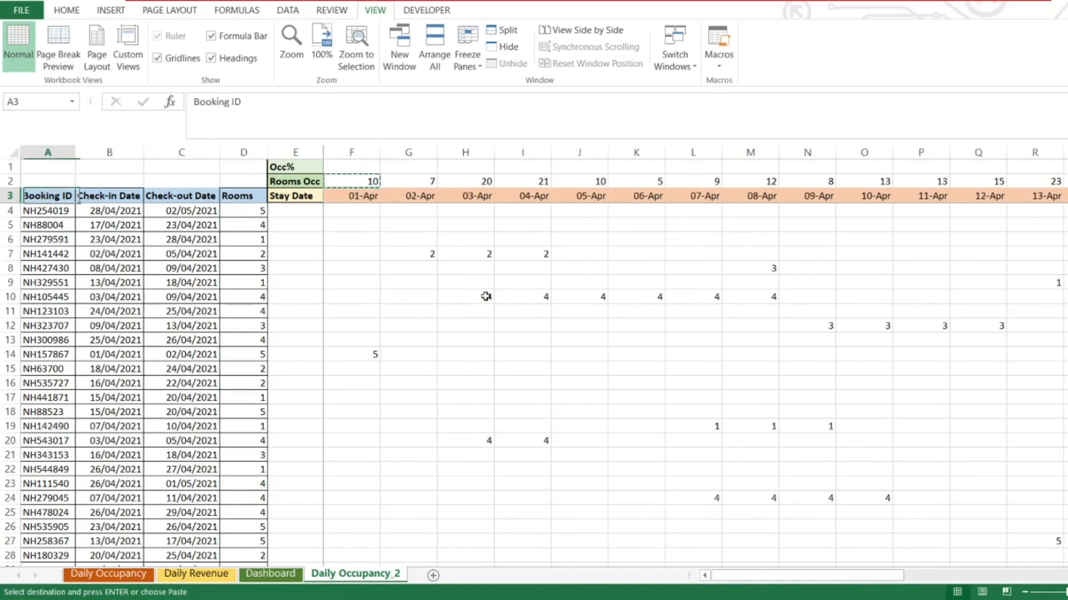
Inspect the IF/AND formula in H7, the row 7 booking's 03-Apr cell.
{"action": "key", "text": "Right"}
{"action": "key", "text": "Right"}
{"action": "key", "text": "Right"}
{"action": "key", "text": "Right"}
{"action": "key", "text": "Right"}
{"action": "key", "text": "Up"}
{"action": "key", "text": "Down"}
{"action": "key", "text": "Down"}
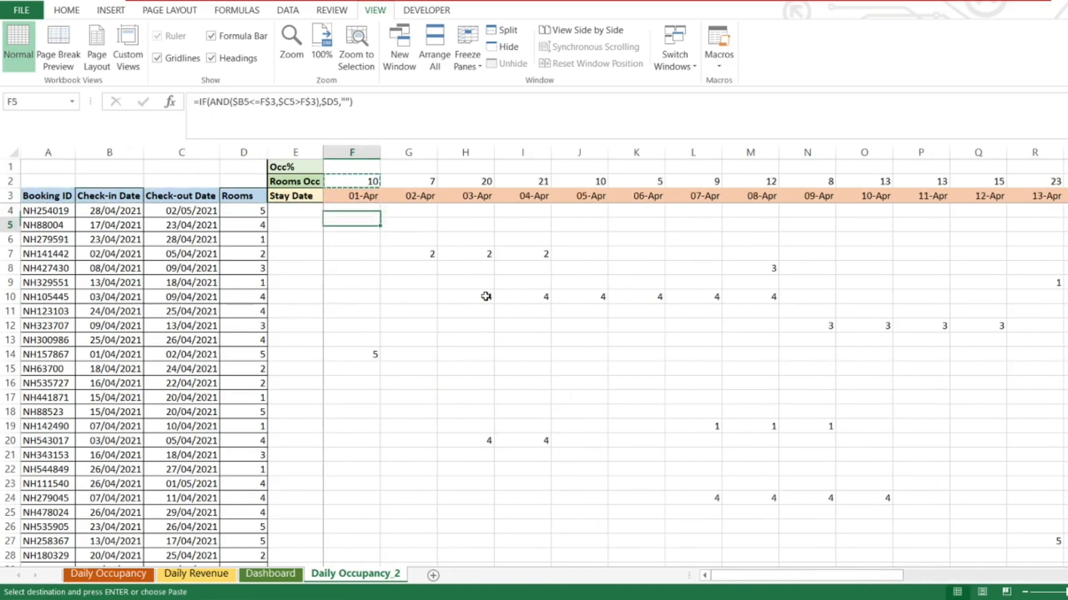
{"action": "key", "text": "Down"}
{"action": "key", "text": "Right"}
{"action": "key", "text": "Right"}
{"action": "key", "text": "Down"}
{"action": "key", "text": "Down"}
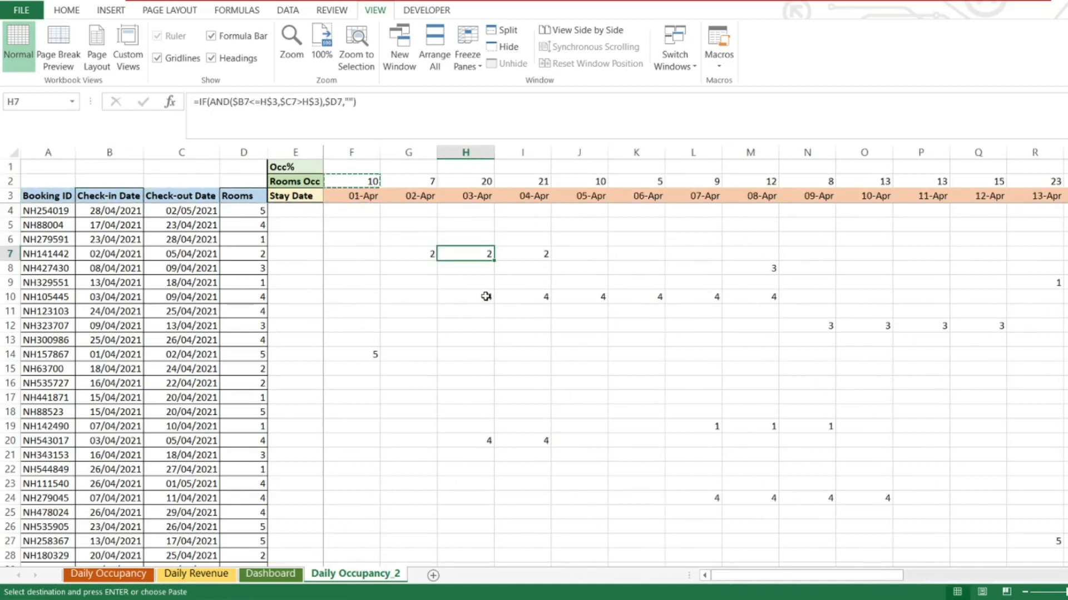
{"action": "double_click", "coordinate": [461, 254]}
{"action": "key", "text": "Return"}
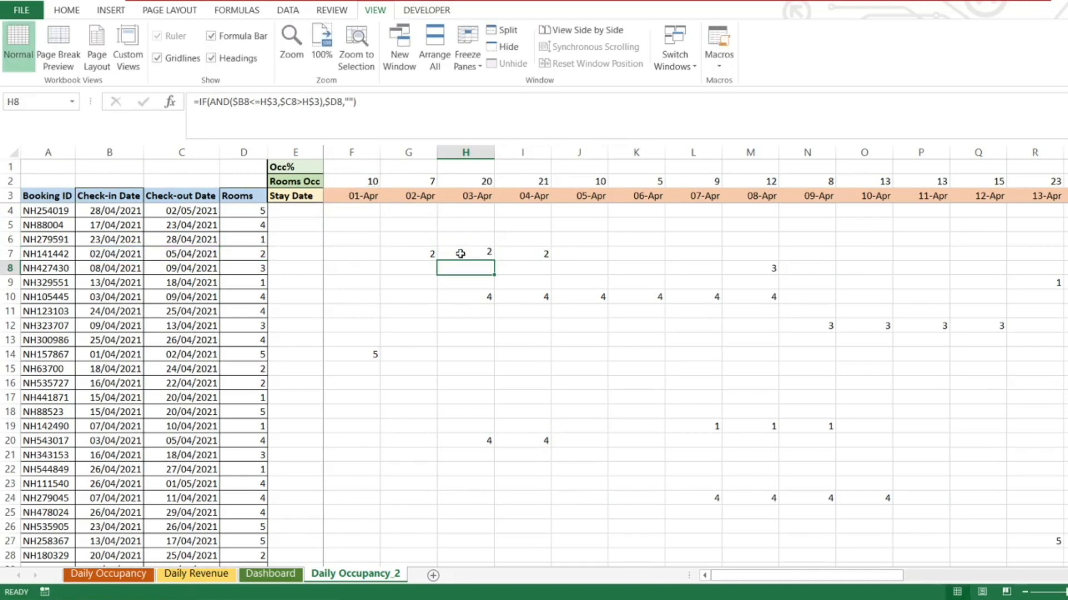
Compare the IF/AND formulas in F7 through I7 to see how their cell references follow each stay date.
{"action": "key", "text": "Up"}
{"action": "key", "text": "Right"}
{"action": "key", "text": "Left"}
{"action": "key", "text": "Left"}
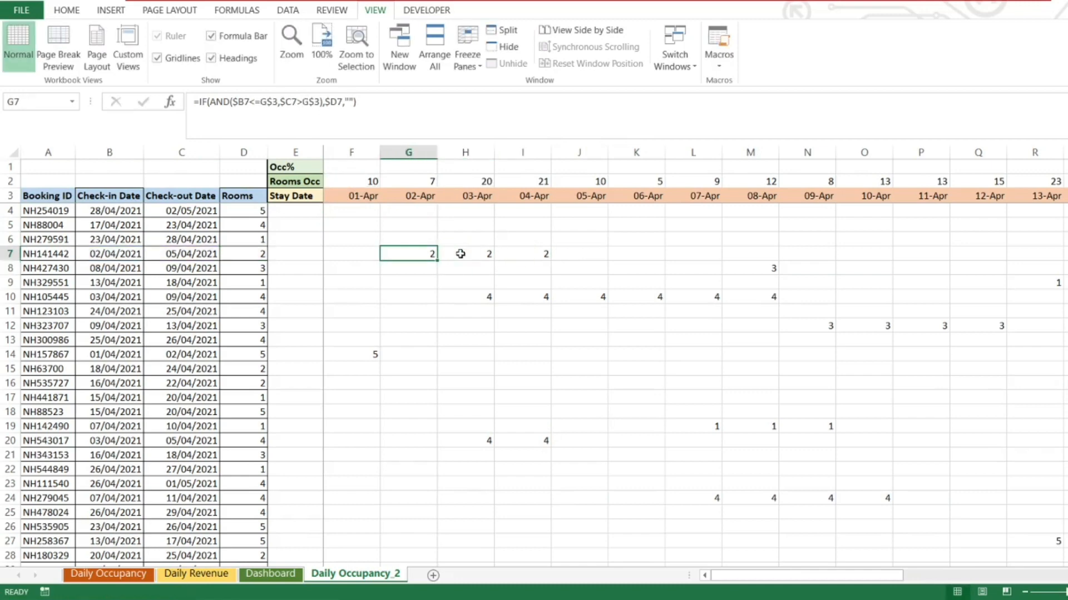
{"action": "double_click", "coordinate": [356, 255]}
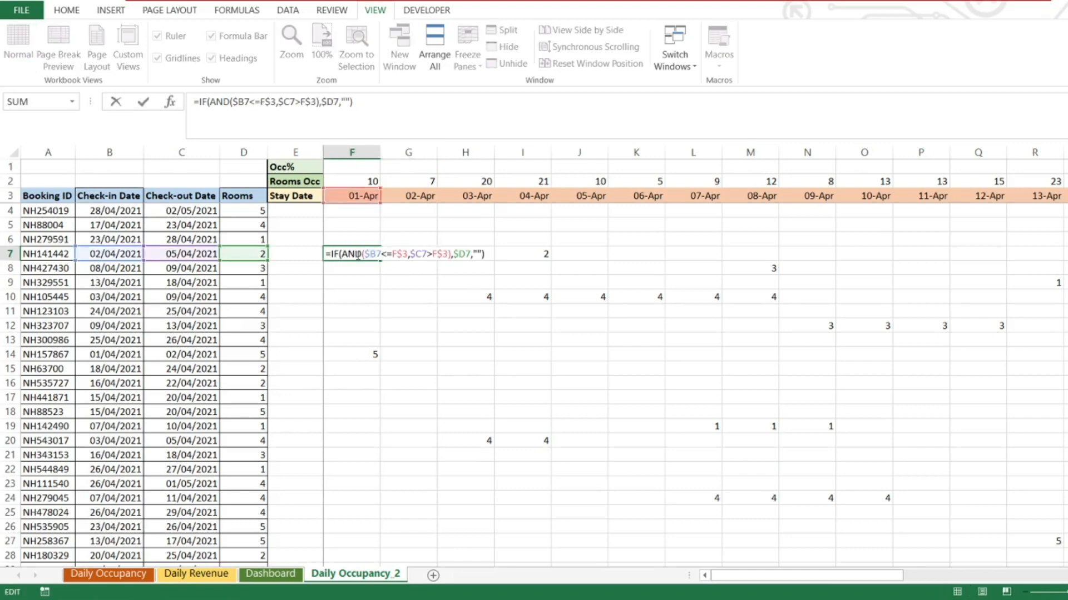
{"action": "key", "text": "Escape"}
{"action": "key", "text": "Right"}
{"action": "key", "text": "Right"}
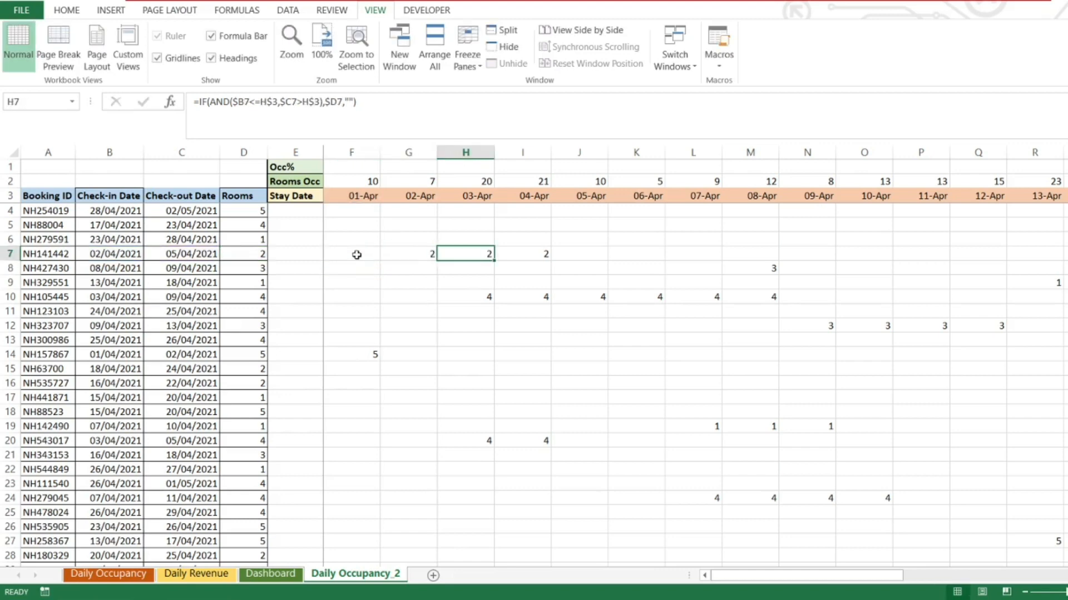
{"action": "key", "text": "Left"}
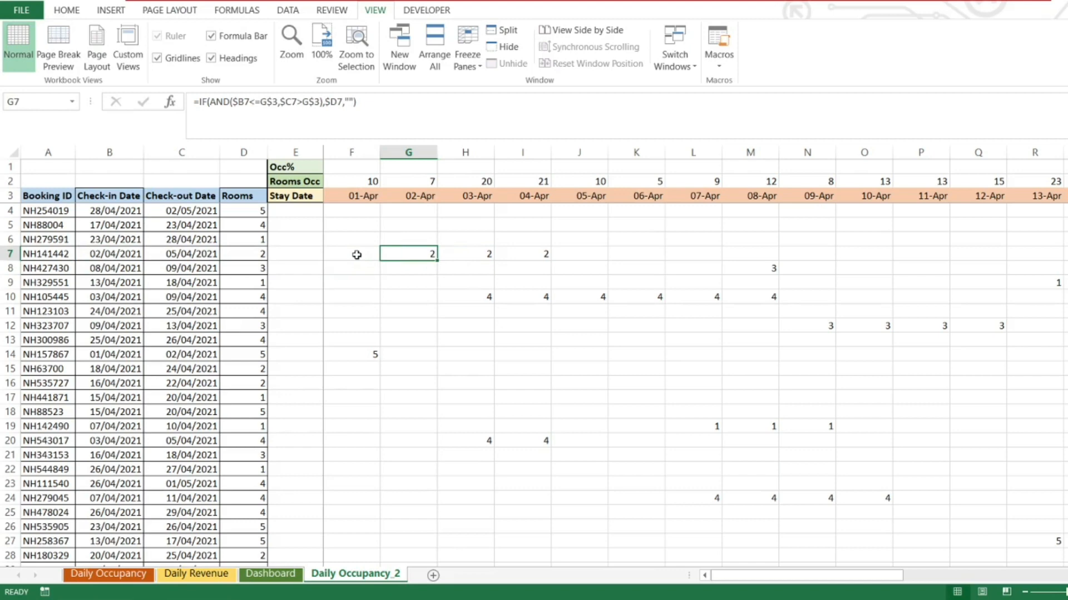
{"action": "double_click", "coordinate": [450, 254]}
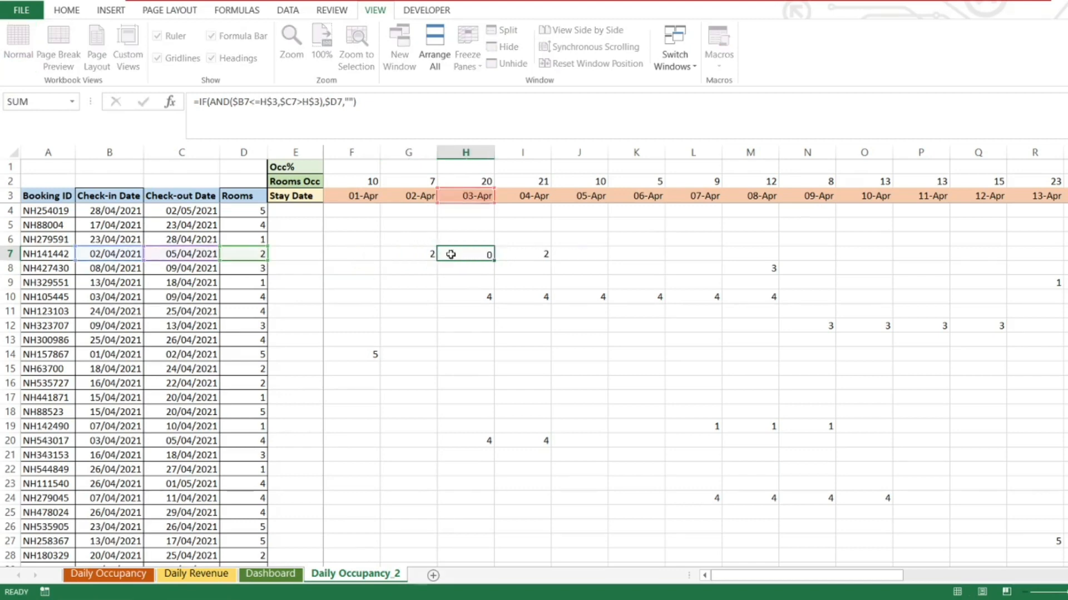
{"action": "key", "text": "Escape"}
{"action": "key", "text": "Right"}
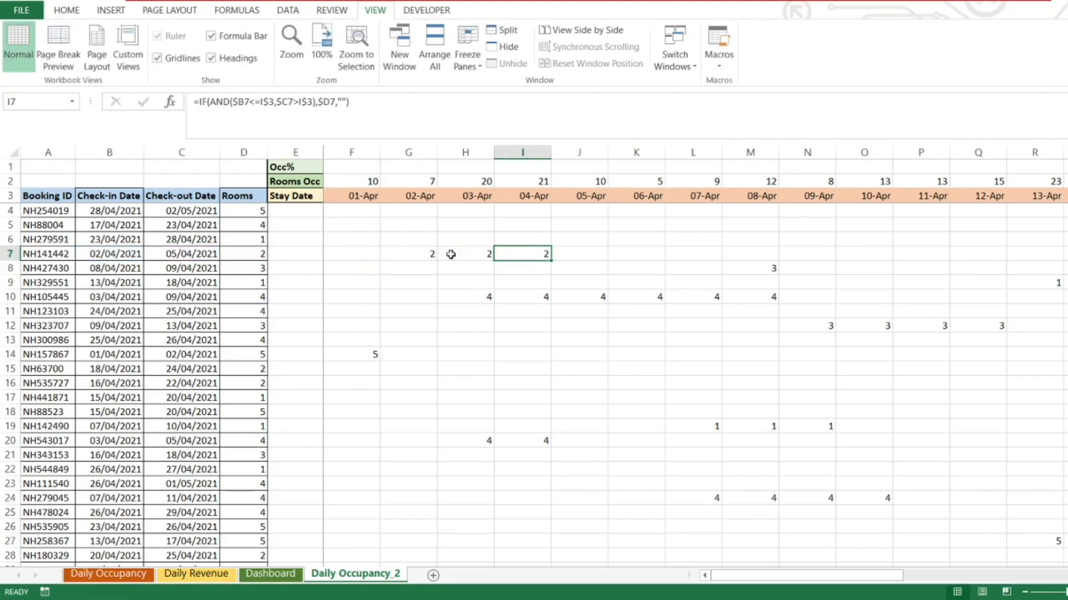
{"action": "key", "text": "Left"}
{"action": "key", "text": "Left"}
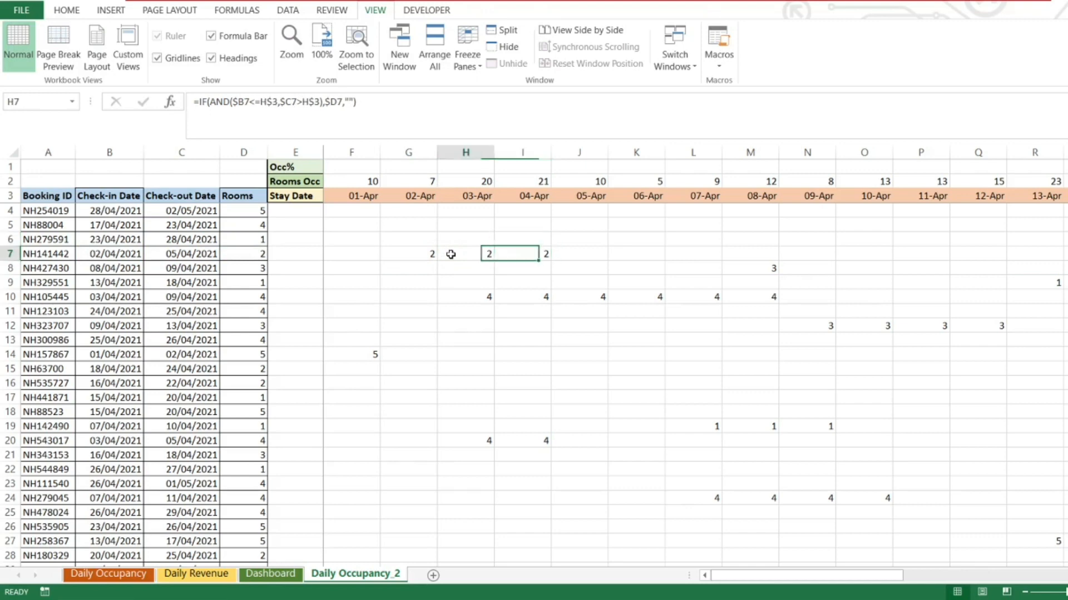
Enter 40 in cell A2, directly above the Booking ID header.
{"action": "key", "text": "Up"}
{"action": "key", "text": "Up"}
{"action": "key", "text": "Up"}
{"action": "key", "text": "Up"}
{"action": "key", "text": "Left"}
{"action": "key", "text": "Up"}
{"action": "key", "text": "Up"}
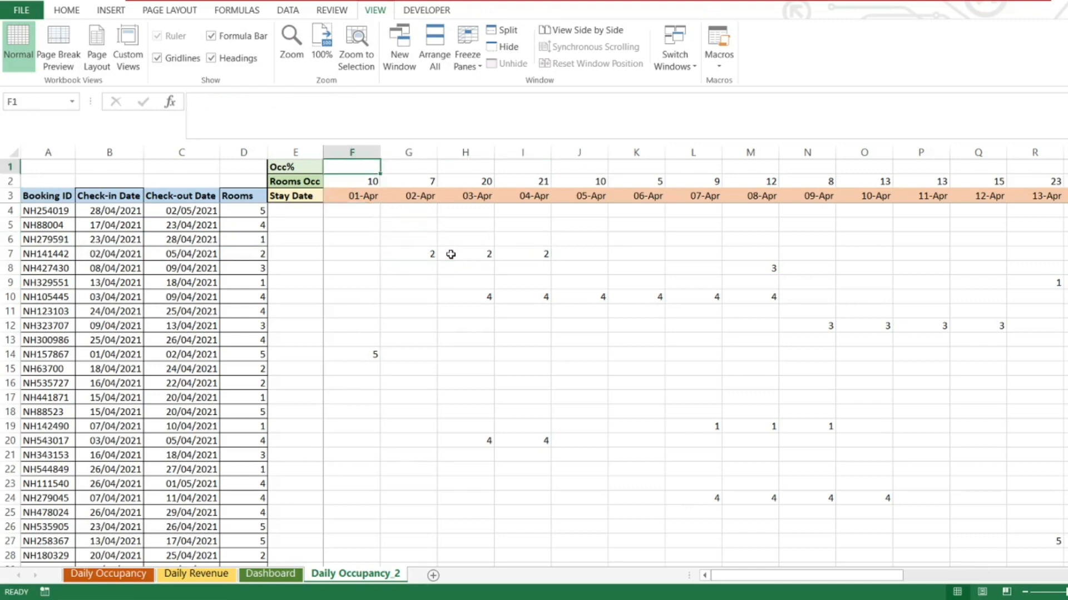
{"action": "key", "text": "Down"}
{"action": "key", "text": "Up"}
{"action": "key", "text": "Left"}
{"action": "key", "text": "Left"}
{"action": "key", "text": "Left"}
{"action": "key", "text": "Left"}
{"action": "key", "text": "Left"}
{"action": "key", "text": "Down"}
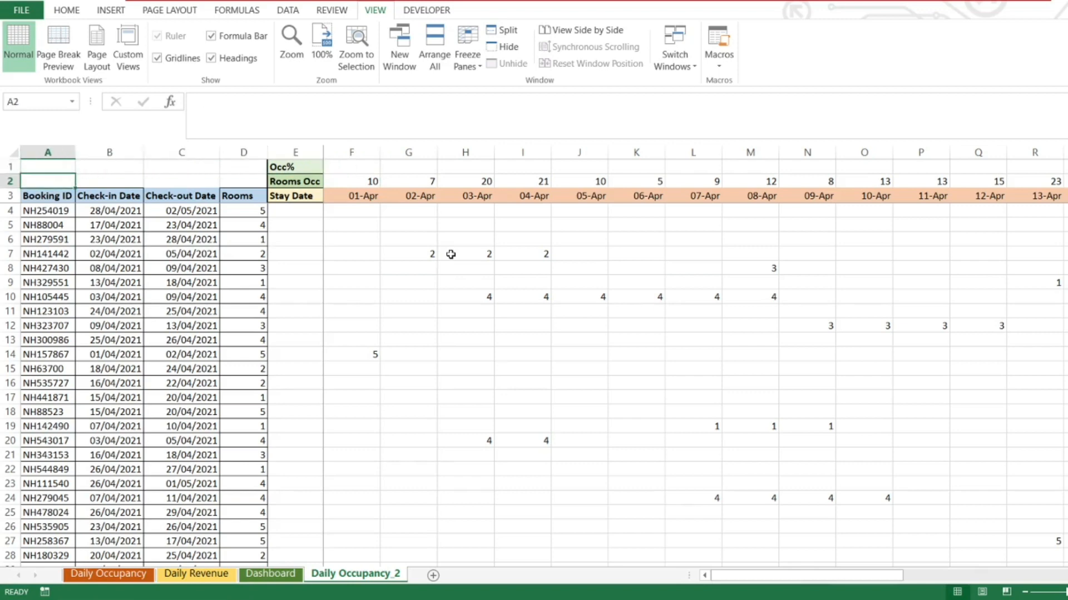
{"action": "type", "text": "40"}
{"action": "key", "text": "ctrl+Return"}
Highlight cell A2 with a yellow fill and a thick outline border.
{"action": "left_click", "coordinate": [67, 10]}
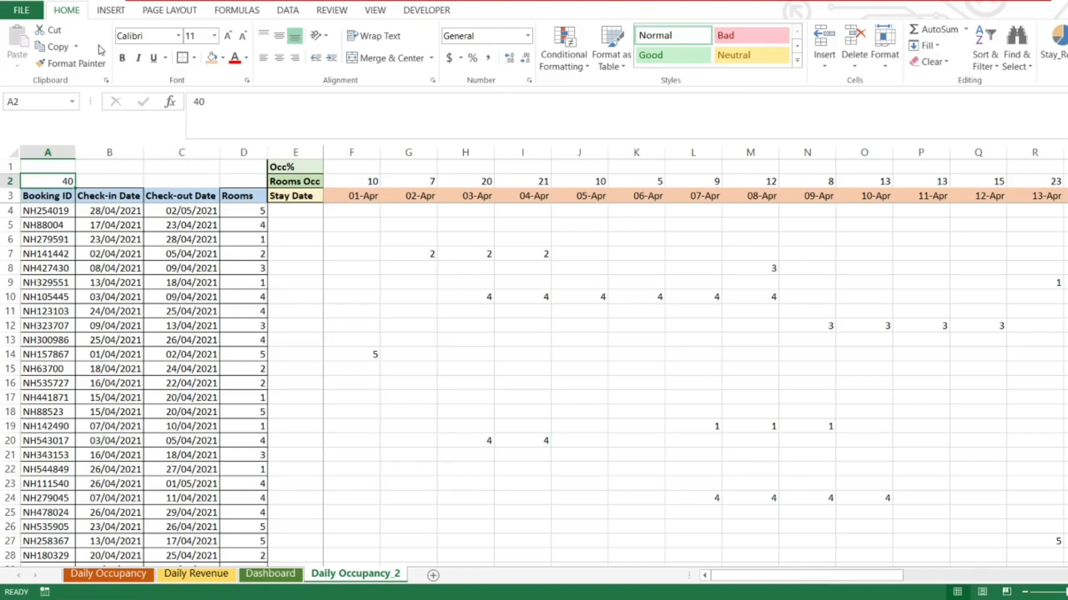
{"action": "left_click", "coordinate": [223, 58]}
{"action": "left_click", "coordinate": [245, 171]}
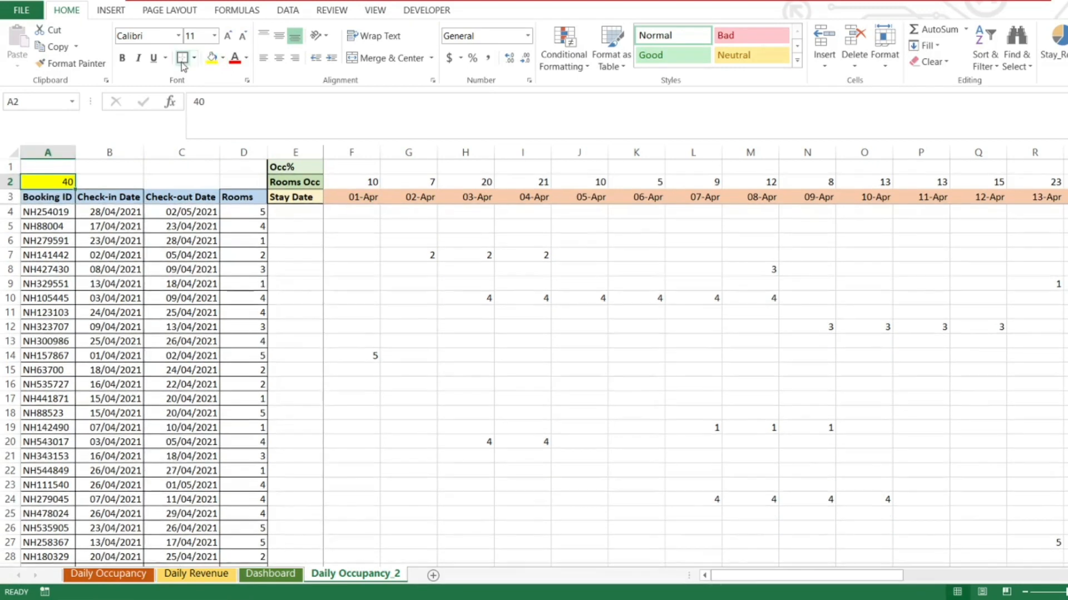
Enter =F2/$A$2 in F1, the 01-Apr Occ% cell, and format it as a percentage.
{"action": "key", "text": "Right"}
{"action": "key", "text": "Right"}
{"action": "key", "text": "Right"}
{"action": "key", "text": "Right"}
{"action": "key", "text": "Up"}
{"action": "key", "text": "Right"}
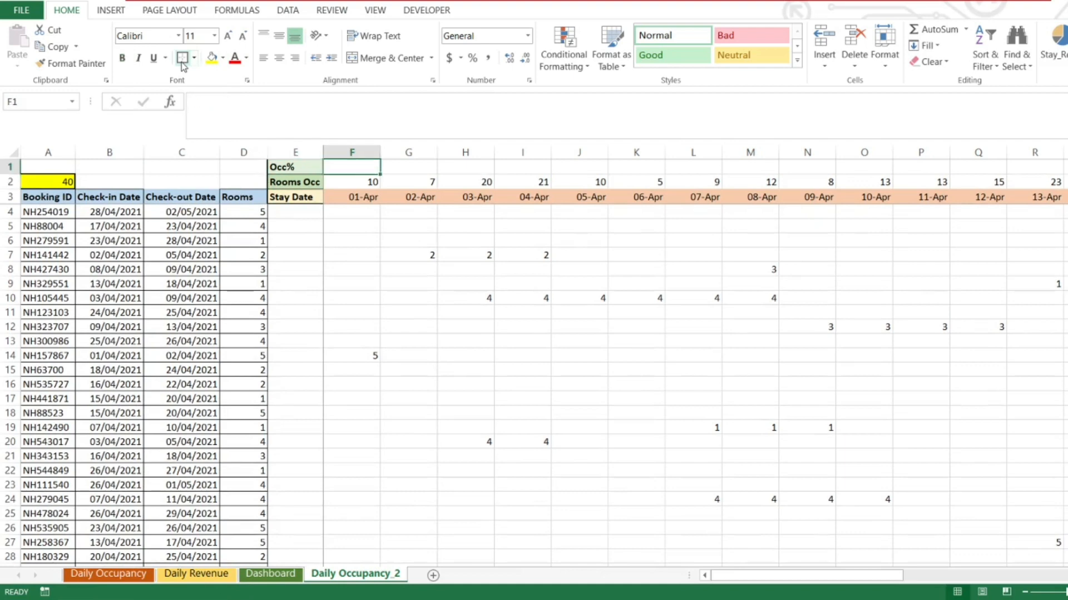
{"action": "type", "text": "="}
{"action": "key", "text": "Down"}
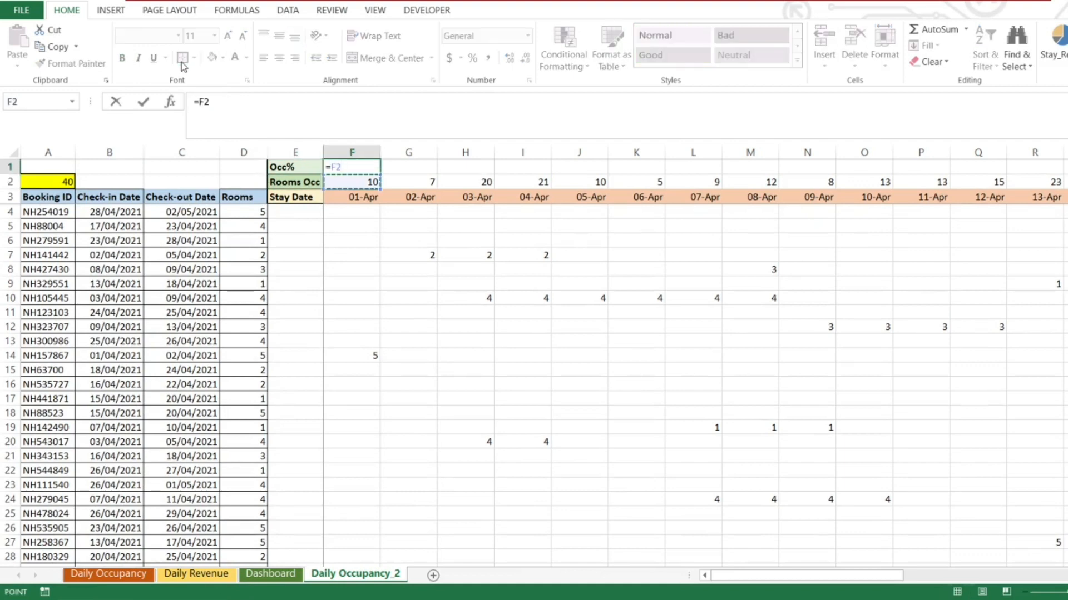
{"action": "type", "text": "/"}
{"action": "key", "text": "Left"}
{"action": "key", "text": "Left"}
{"action": "key", "text": "Left"}
{"action": "key", "text": "Left"}
{"action": "key", "text": "Left"}
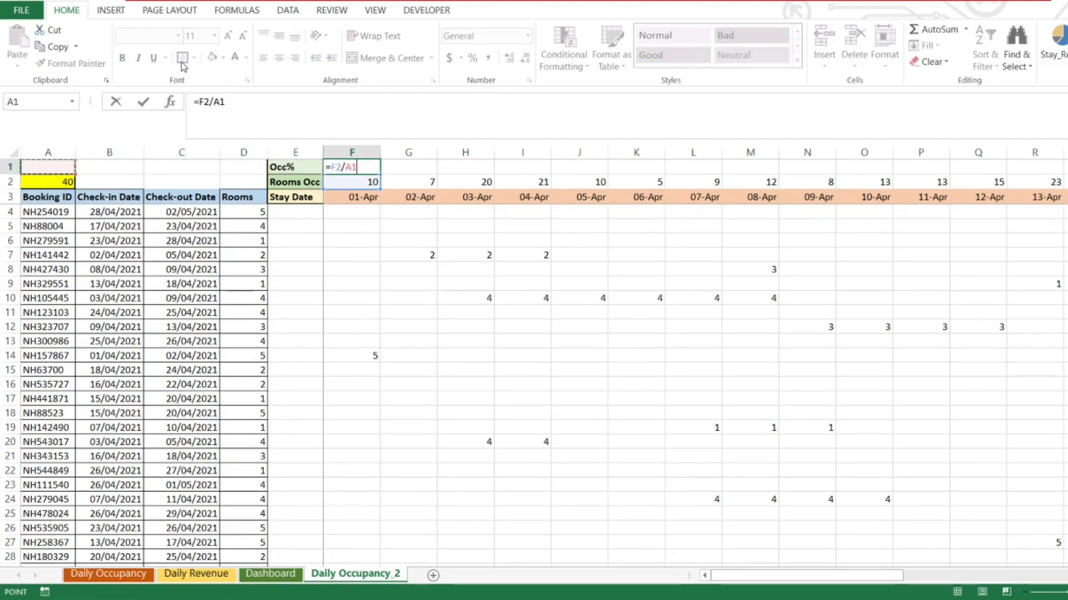
{"action": "key", "text": "Down"}
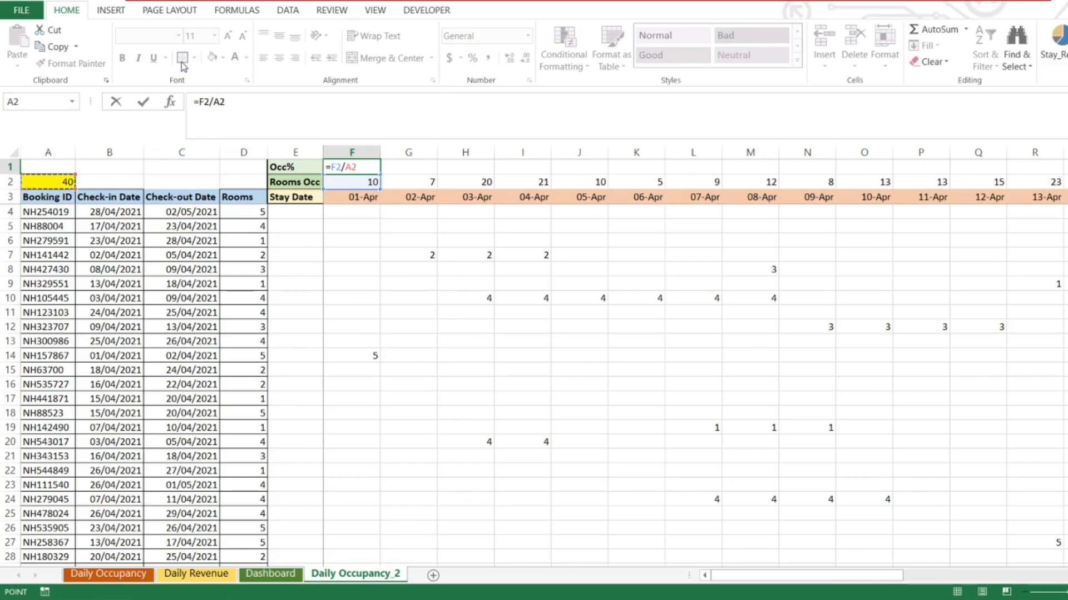
{"action": "key", "text": "F4"}
{"action": "key", "text": "Return"}
{"action": "key", "text": "Up"}
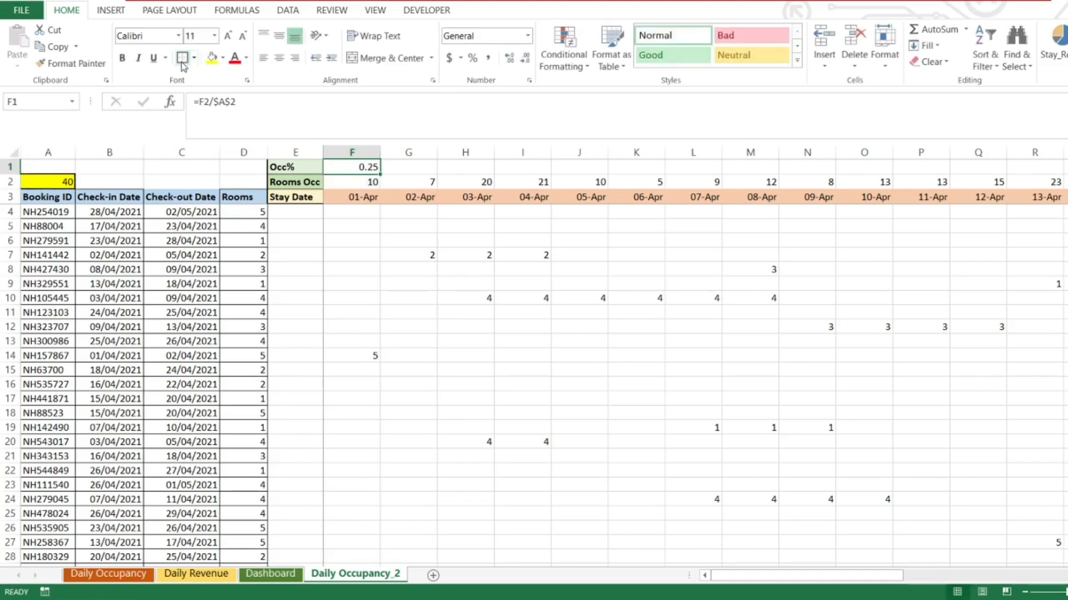
{"action": "left_click", "coordinate": [472, 58]}
Copy the Occ% formula from F1 across row 1 through the 30-Apr column, AI.
{"action": "key", "text": "ctrl+c"}
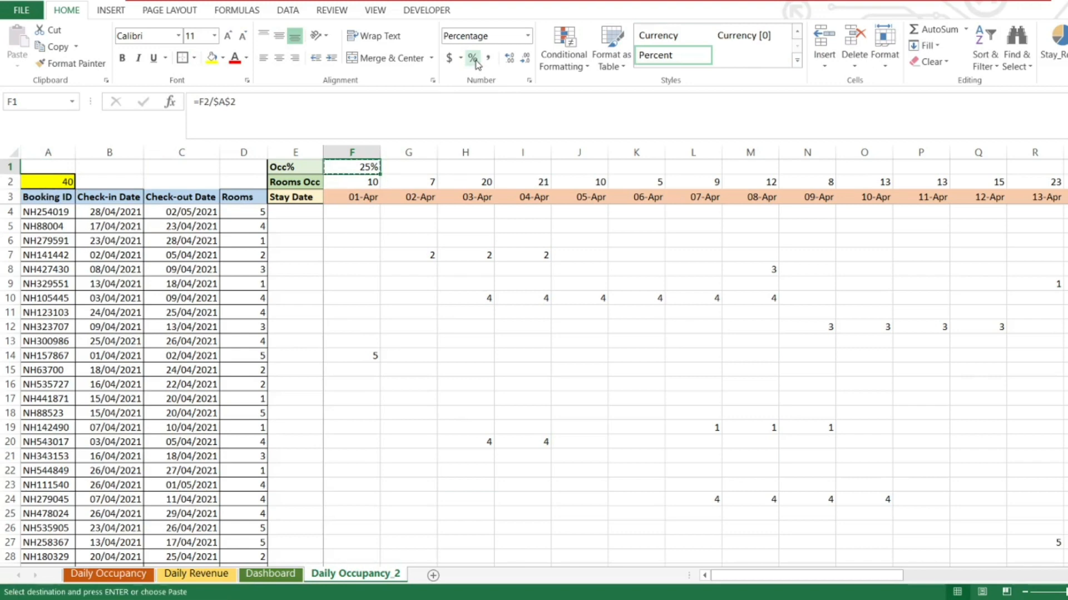
{"action": "key", "text": "ctrl+shift+Right"}
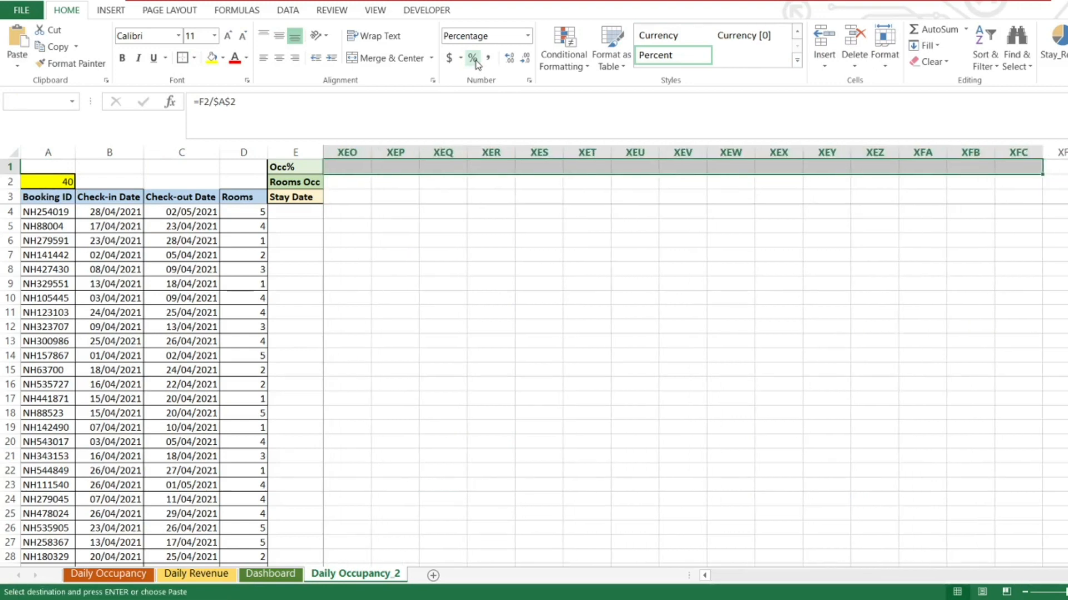
{"action": "key", "text": "Left"}
{"action": "key", "text": "Right"}
{"action": "key", "text": "Down"}
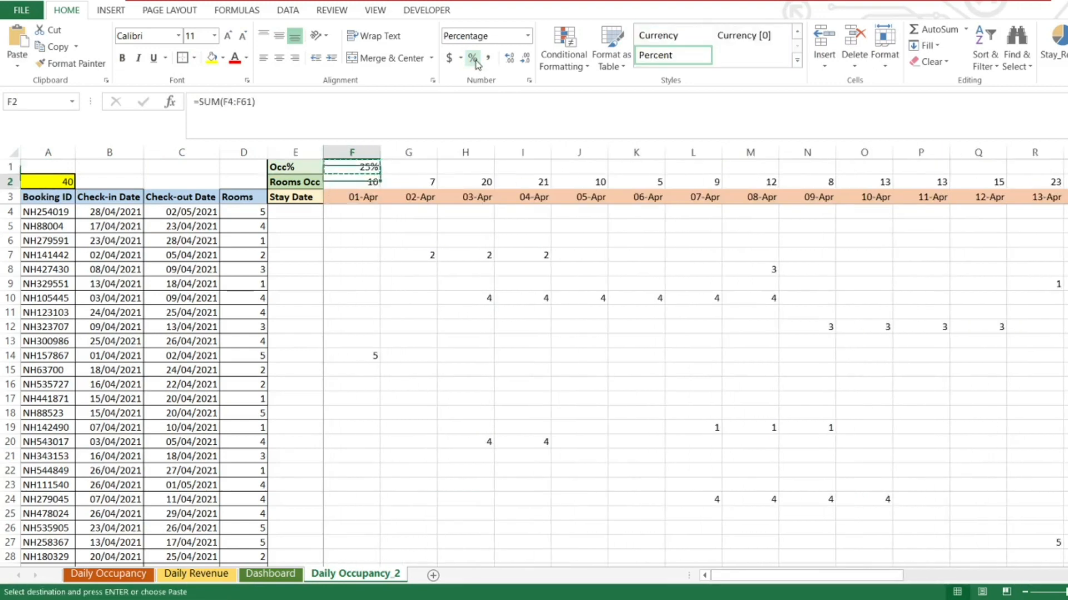
{"action": "key", "text": "ctrl+Right"}
{"action": "key", "text": "Up"}
{"action": "key", "text": "ctrl+shift+Left"}
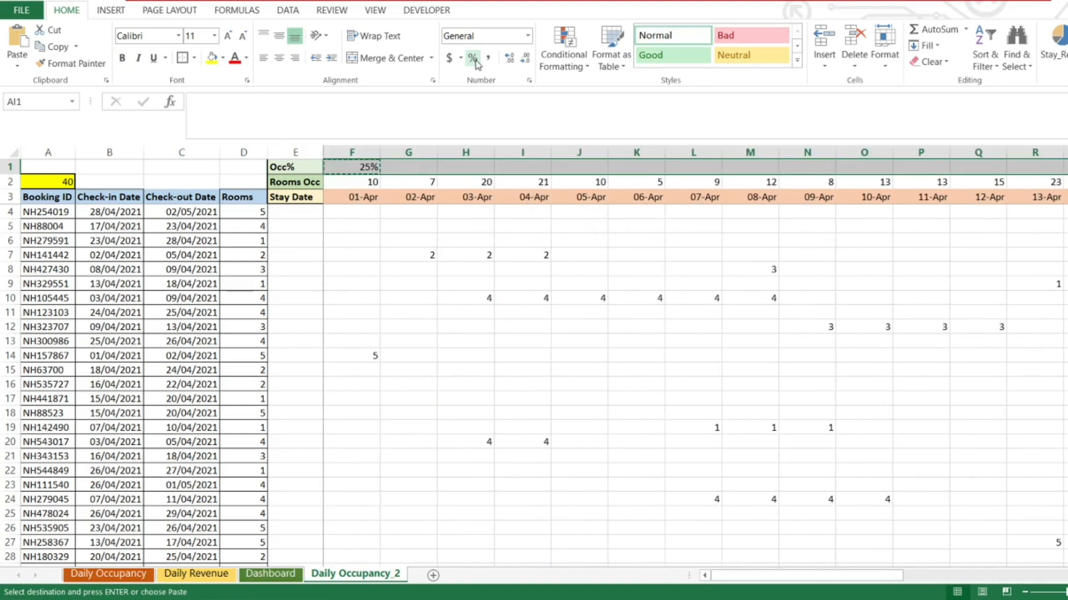
{"action": "key", "text": "ctrl+v"}
Review the Occ% values for the stay dates from 30-Apr back to 01-Apr.
{"action": "key", "text": "Left"}
{"action": "key", "text": "Left"}
{"action": "key", "text": "Left"}
{"action": "key", "text": "Left"}
{"action": "key", "text": "Left"}
{"action": "key", "text": "Left"}
{"action": "key", "text": "Left"}
{"action": "key", "text": "Left"}
{"action": "key", "text": "Left"}
{"action": "key", "text": "Left"}
{"action": "key", "text": "Left"}
{"action": "key", "text": "Left"}
{"action": "key", "text": "Left"}
{"action": "key", "text": "Left"}
{"action": "key", "text": "Left"}
{"action": "key", "text": "Left"}
{"action": "key", "text": "Left"}
{"action": "key", "text": "Left"}
{"action": "key", "text": "Left"}
{"action": "key", "text": "Left"}
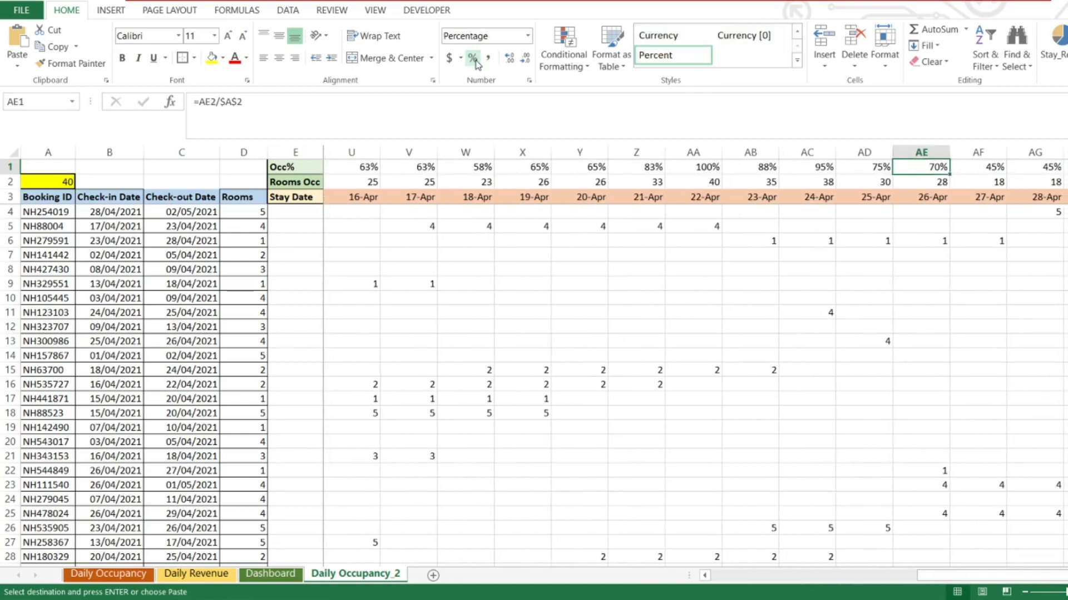
{"action": "key", "text": "Left"}
{"action": "key", "text": "Left"}
{"action": "key", "text": "Left"}
{"action": "key", "text": "Left"}
{"action": "key", "text": "Left"}
{"action": "key", "text": "Left"}
{"action": "key", "text": "Left"}
{"action": "key", "text": "Left"}
Apply all borders to the Occ%, Rooms Occ and Stay Date rows, E1 through AI3.
{"action": "key", "text": "Right"}
{"action": "key", "text": "Right"}
{"action": "key", "text": "Right"}
{"action": "key", "text": "Right"}
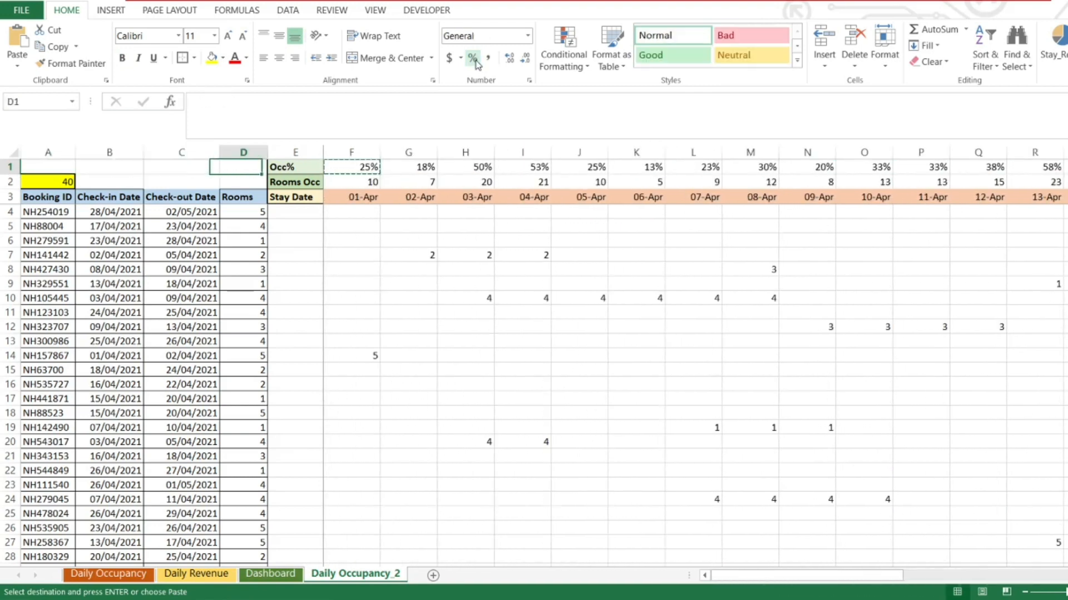
{"action": "key", "text": "shift+Down"}
{"action": "key", "text": "shift+Down"}
{"action": "key", "text": "ctrl+shift+Right"}
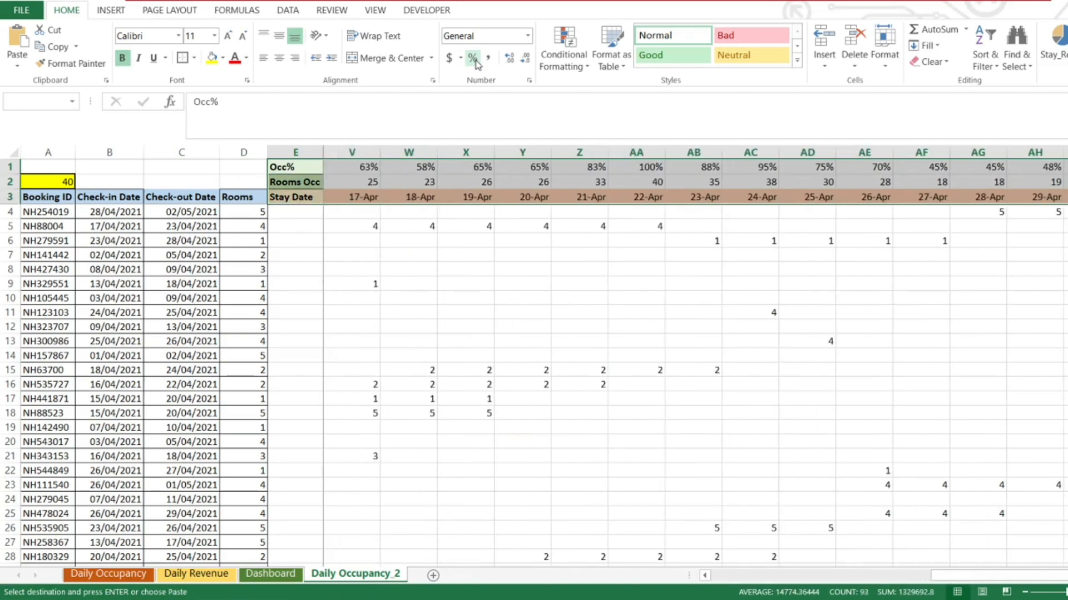
{"action": "left_click", "coordinate": [185, 63]}
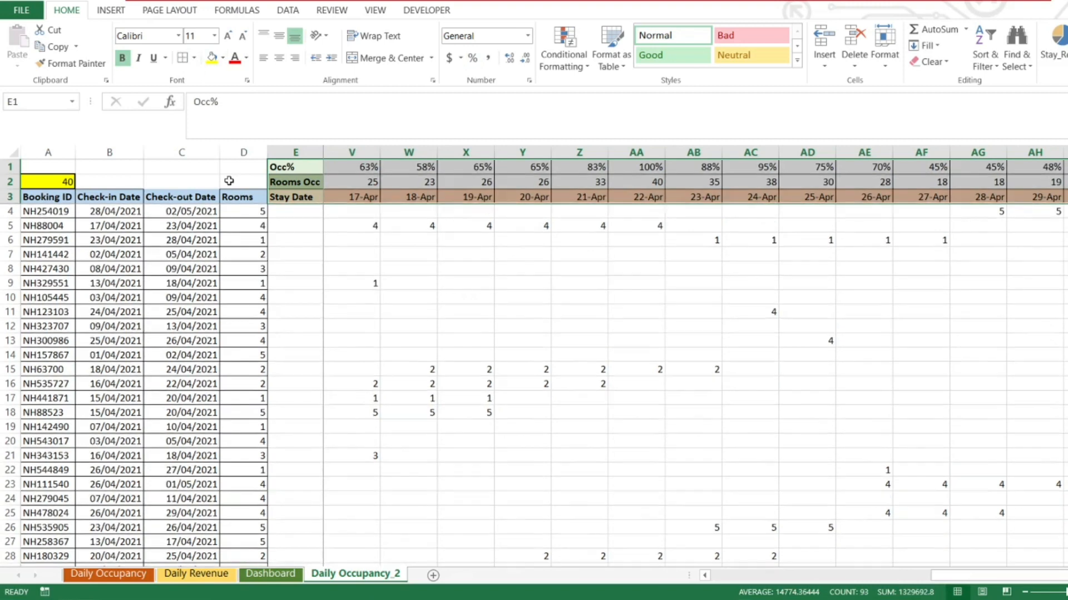
{"action": "key", "text": "Right"}
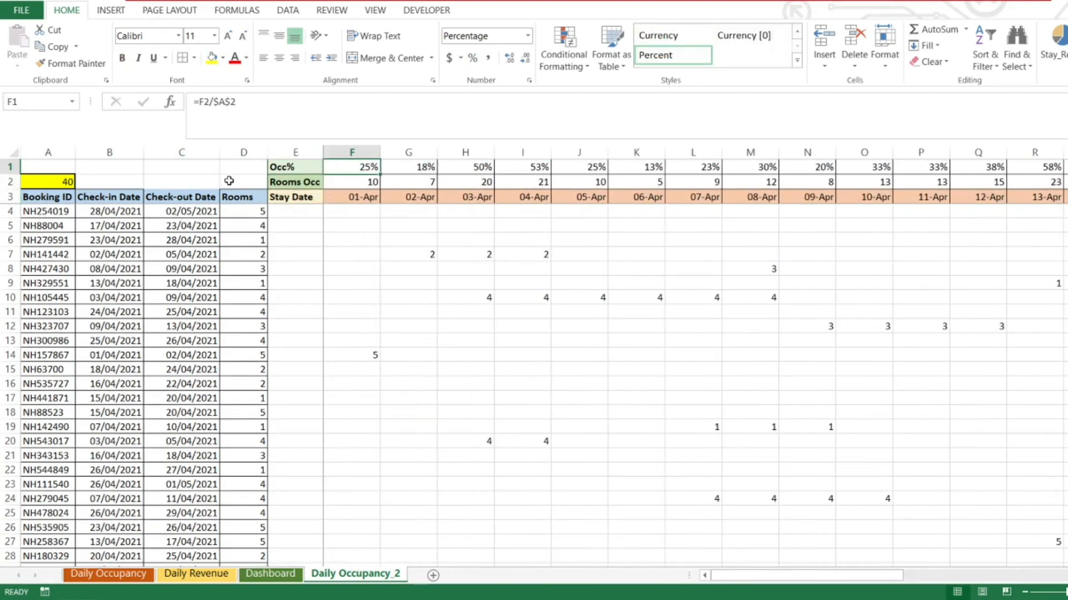
{"action": "key", "text": "Down"}
{"action": "key", "text": "Left"}
{"action": "key", "text": "Up"}
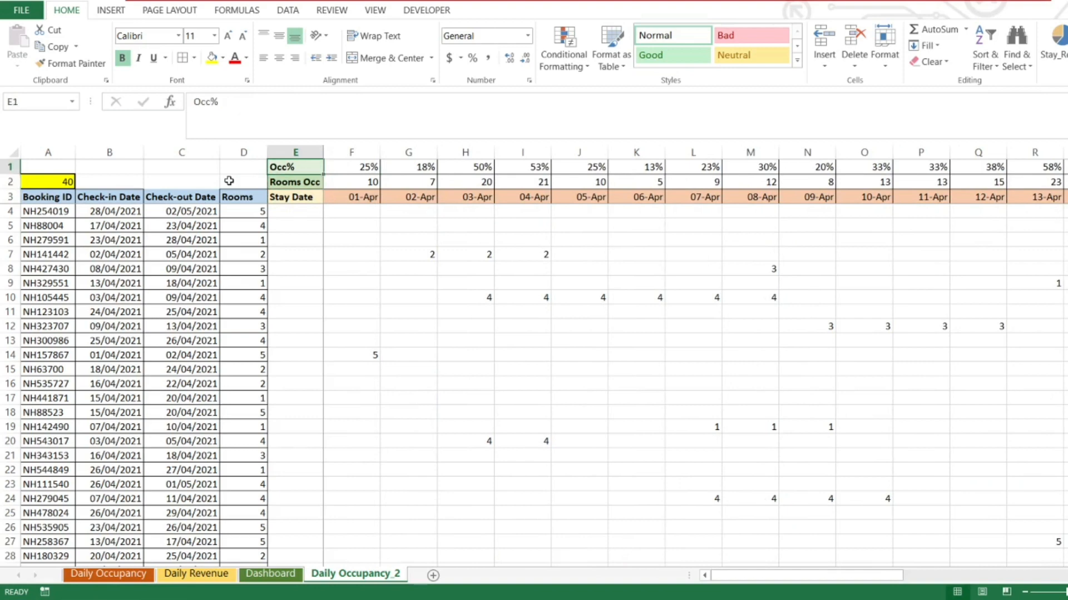
{"action": "key", "text": "shift+Down"}
{"action": "key", "text": "shift+Down"}
{"action": "key", "text": "ctrl+shift+Right"}
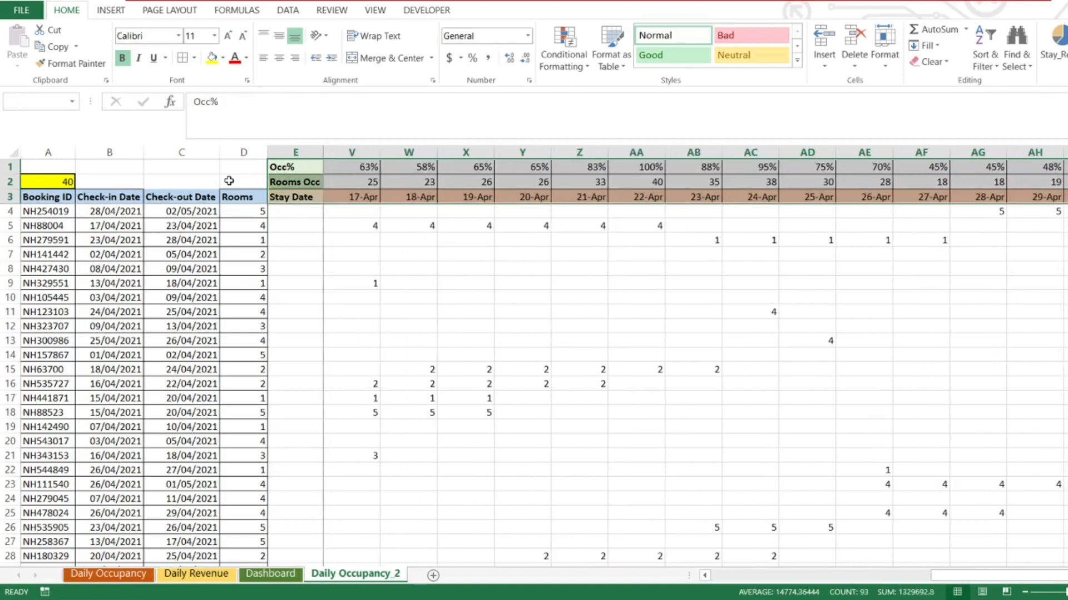
{"action": "key", "text": "Left"}
{"action": "key", "text": "Right"}
{"action": "key", "text": "Right"}
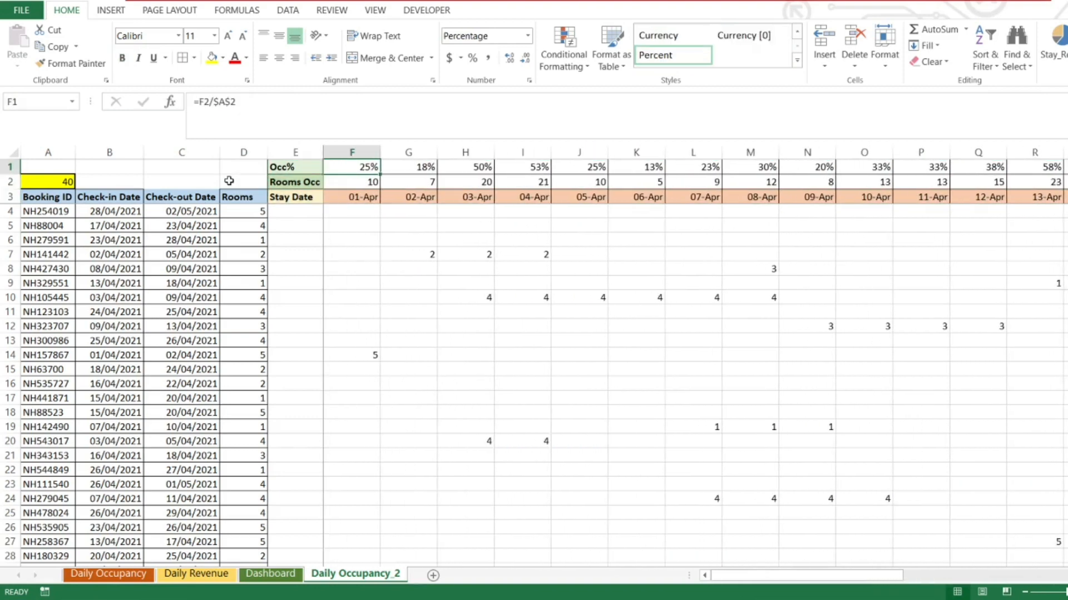
Fill the Rooms Occ row from E2 through the 30-Apr column with green.
{"action": "key", "text": "Down"}
{"action": "key", "text": "Left"}
{"action": "key", "text": "ctrl+shift+Right"}
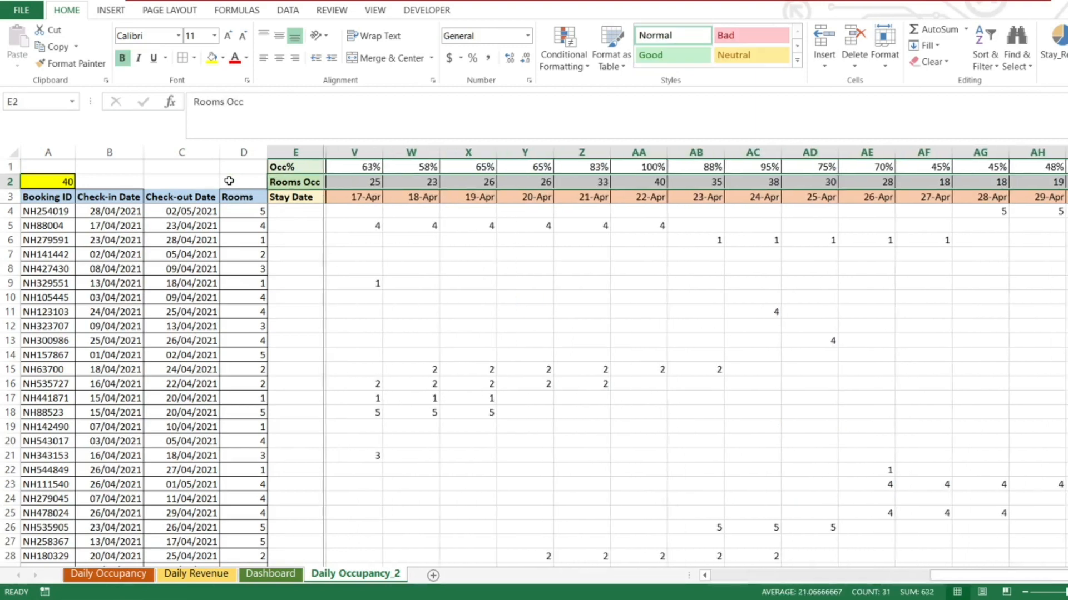
{"action": "left_click", "coordinate": [218, 59]}
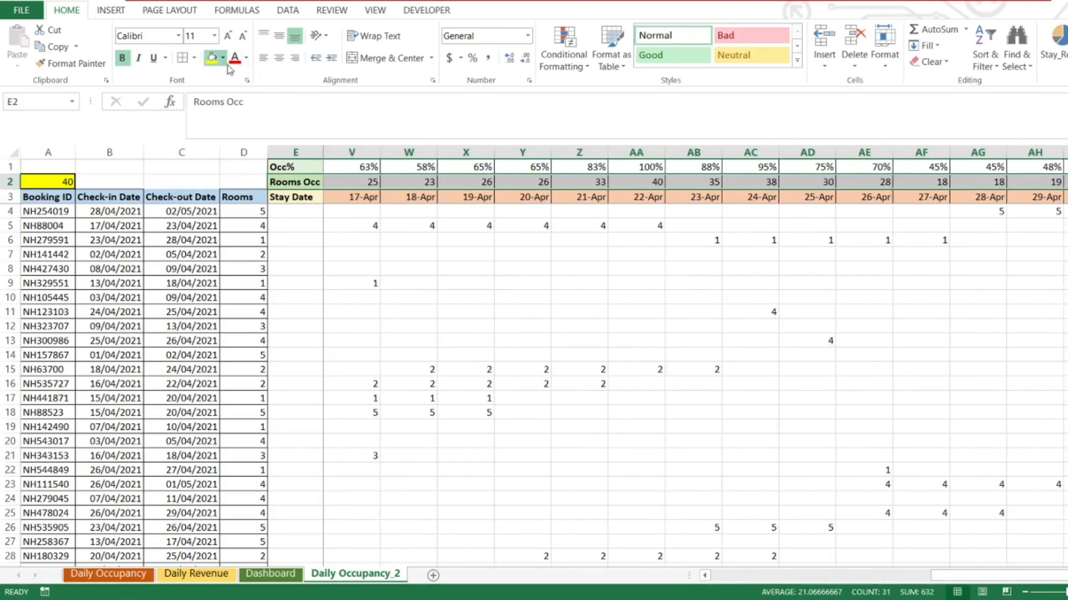
{"action": "left_click", "coordinate": [317, 113]}
Fill the Occ% row from E1 through the 30-Apr column with light green.
{"action": "key", "text": "Left"}
{"action": "key", "text": "Right"}
{"action": "key", "text": "Up"}
{"action": "key", "text": "Right"}
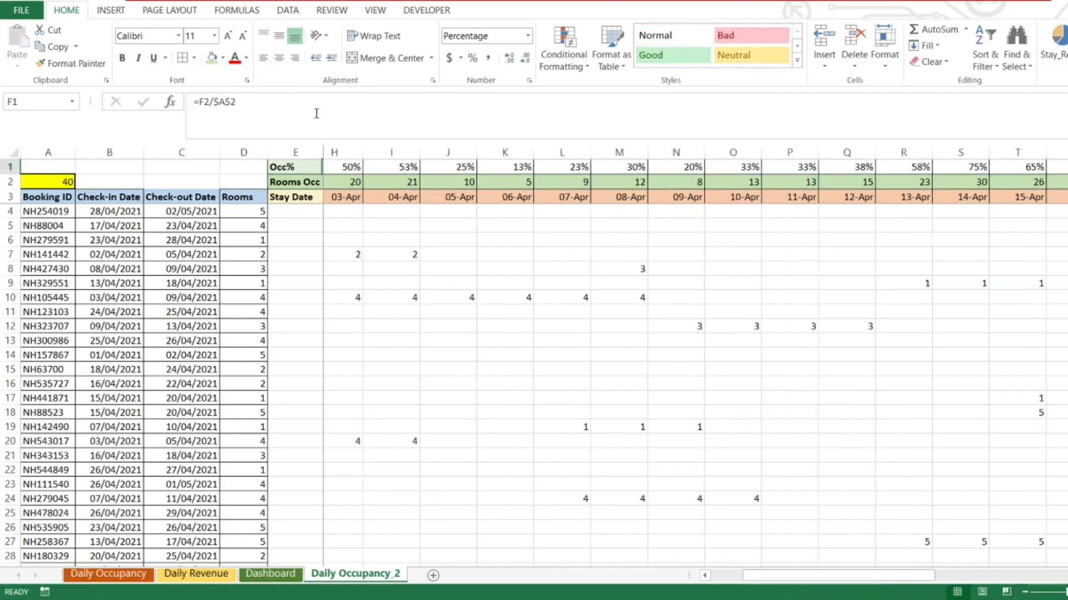
{"action": "key", "text": "Left"}
{"action": "key", "text": "ctrl+shift+Right"}
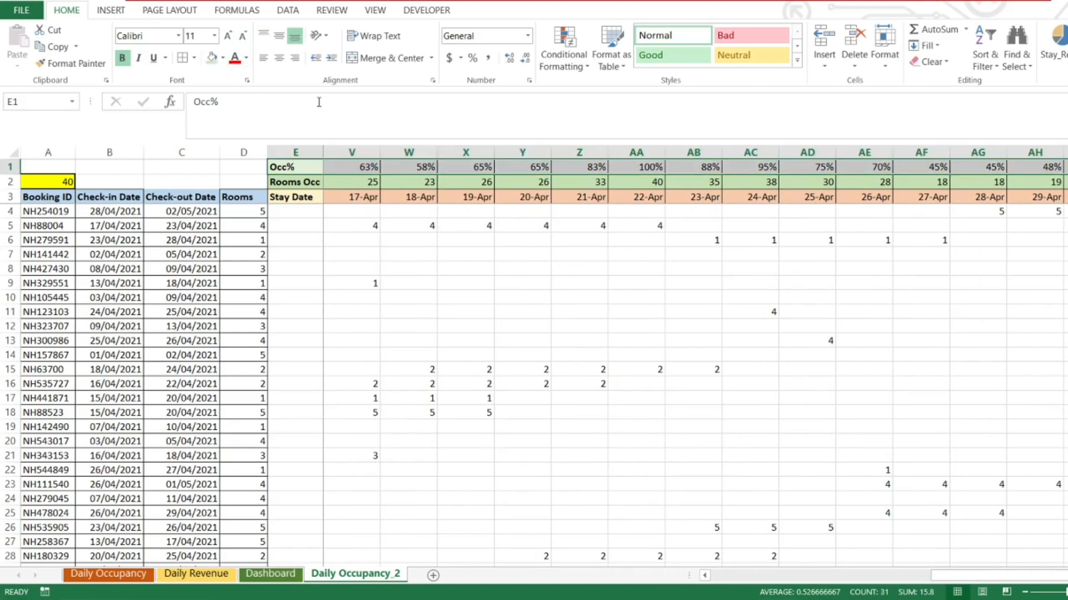
{"action": "key", "text": "Left"}
{"action": "key", "text": "Right"}
{"action": "key", "text": "Right"}
{"action": "key", "text": "Right"}
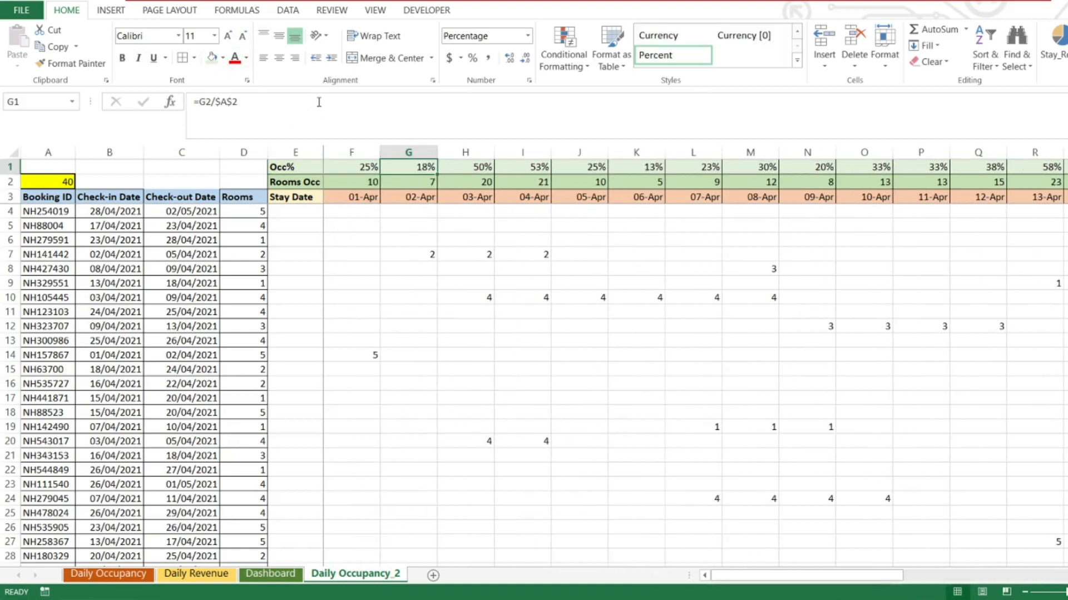
Put a thick outline border around the three header rows, E1 through AI3.
{"action": "key", "text": "Left"}
{"action": "key", "text": "Left"}
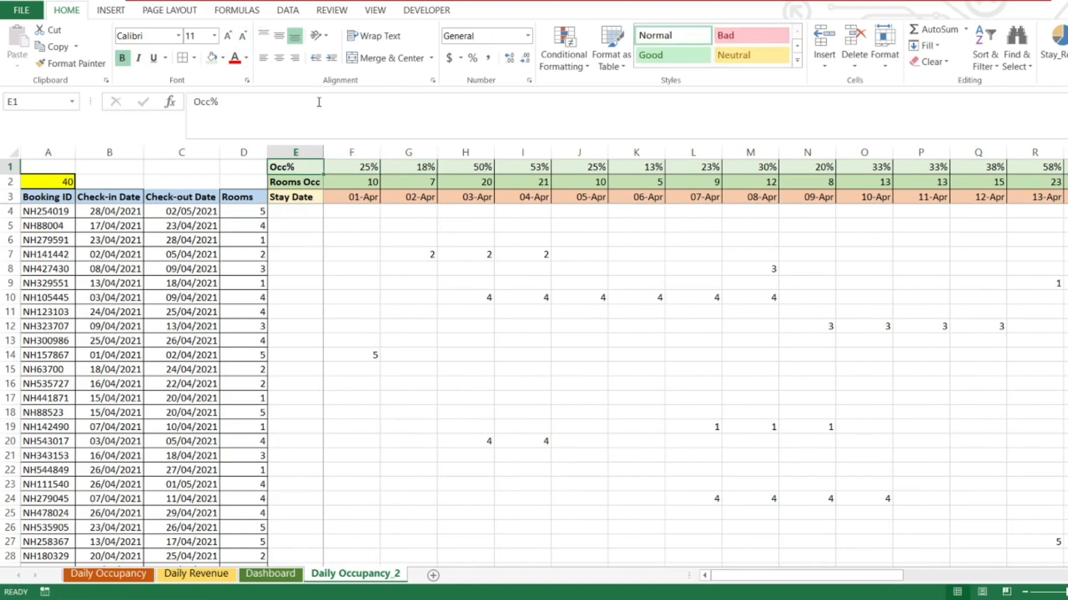
{"action": "key", "text": "shift+Down"}
{"action": "key", "text": "shift+Down"}
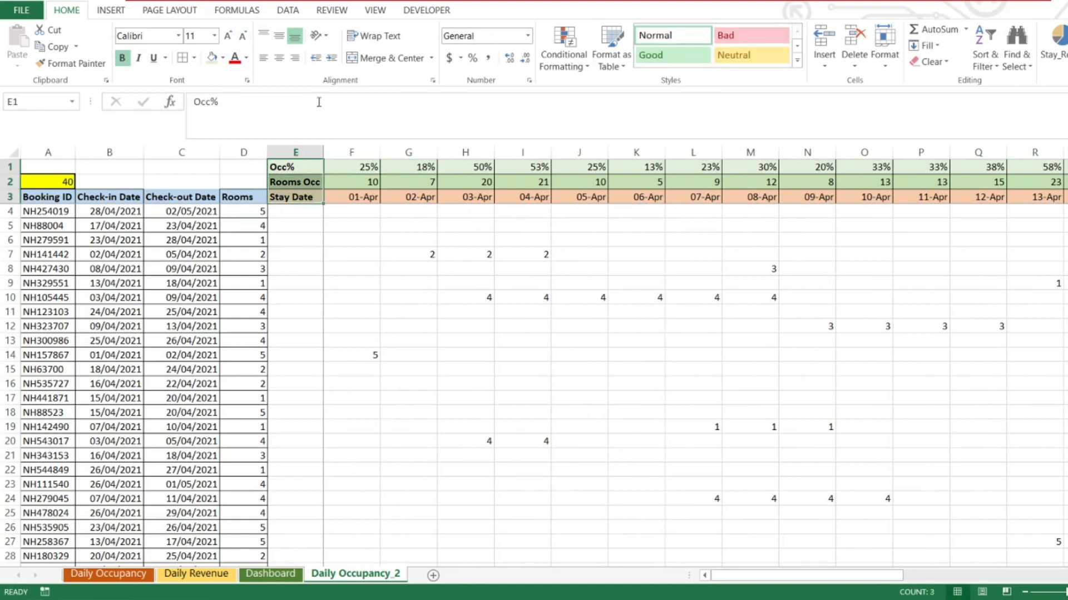
{"action": "key", "text": "ctrl+shift+Right"}
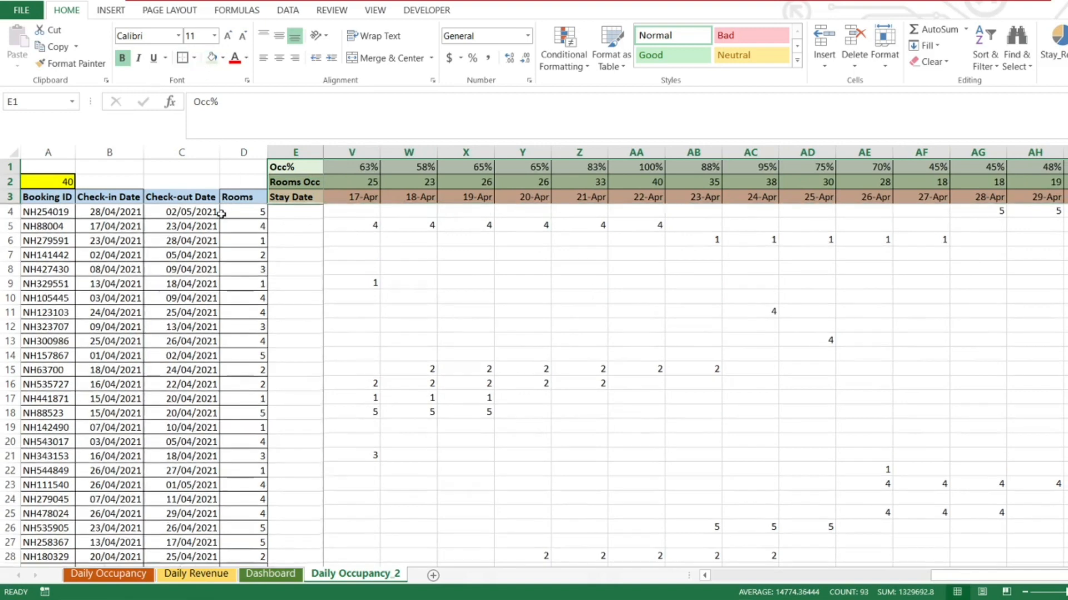
Apply all borders to the whole booking table, from the Booking ID header in A3 through AI61.
{"action": "key", "text": "Left"}
{"action": "key", "text": "Left"}
{"action": "key", "text": "Left"}
{"action": "key", "text": "Left"}
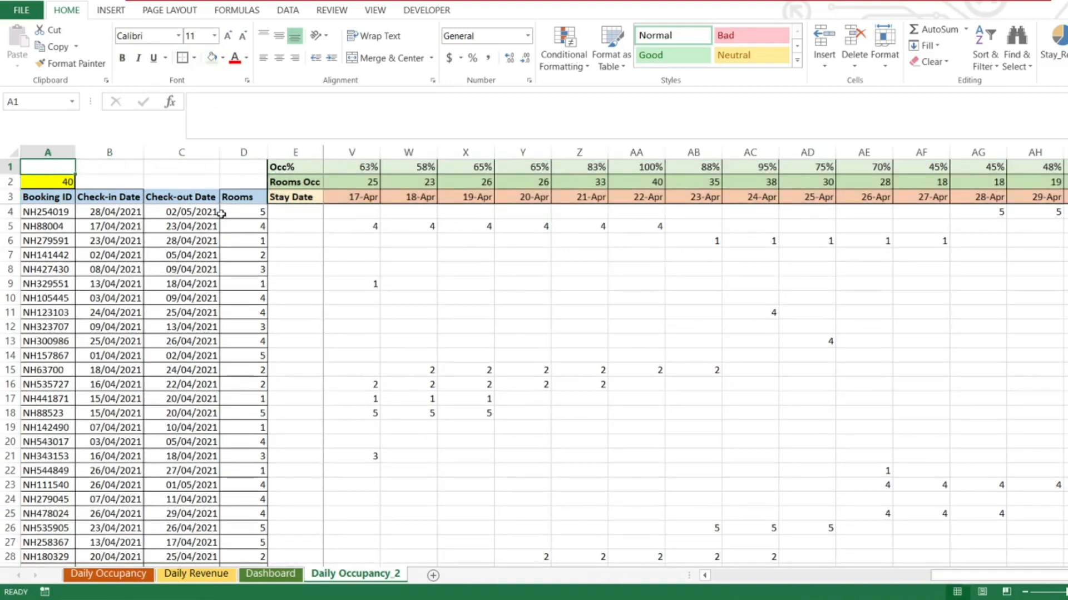
{"action": "key", "text": "Down"}
{"action": "key", "text": "Down"}
{"action": "key", "text": "ctrl+shift+Down"}
{"action": "key", "text": "ctrl+shift+Right"}
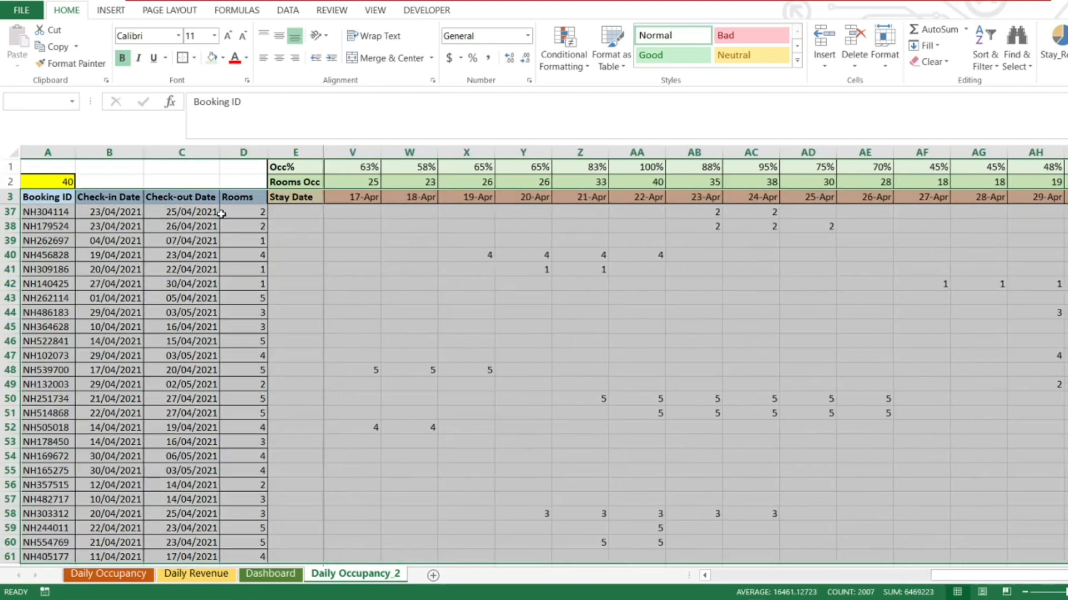
{"action": "left_click", "coordinate": [195, 64]}
{"action": "left_click", "coordinate": [239, 192]}
{"action": "key", "text": "Left"}
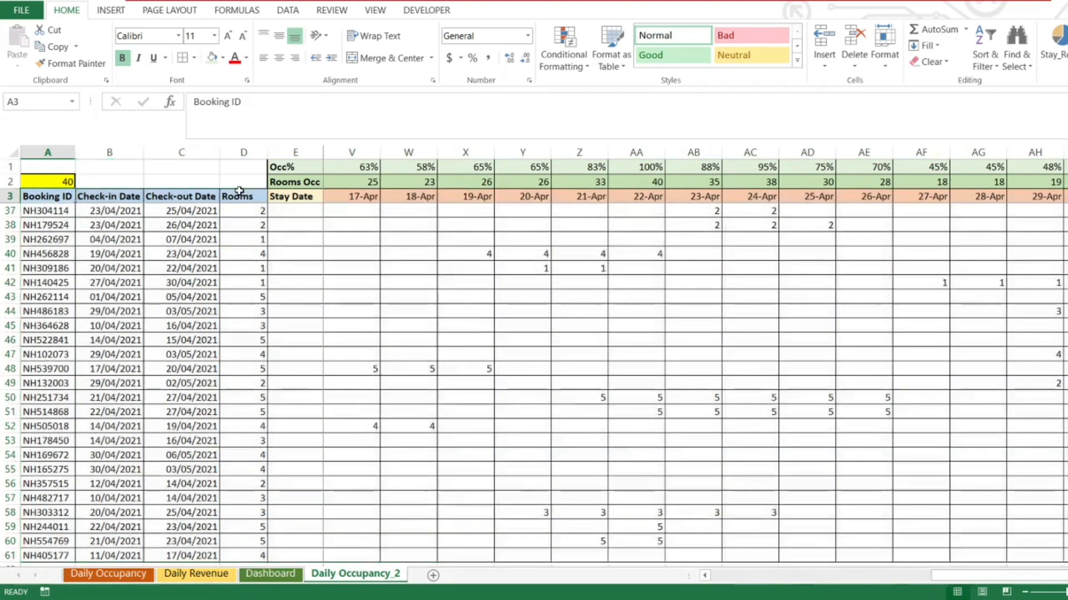
Go back to the start of the stay dates and check the Occ% formula in F1.
{"action": "key", "text": "Right"}
{"action": "key", "text": "Right"}
{"action": "key", "text": "Right"}
{"action": "key", "text": "Right"}
{"action": "key", "text": "Right"}
{"action": "key", "text": "Right"}
{"action": "key", "text": "Right"}
{"action": "key", "text": "Up"}
{"action": "key", "text": "Up"}
{"action": "key", "text": "Left"}
{"action": "key", "text": "Left"}
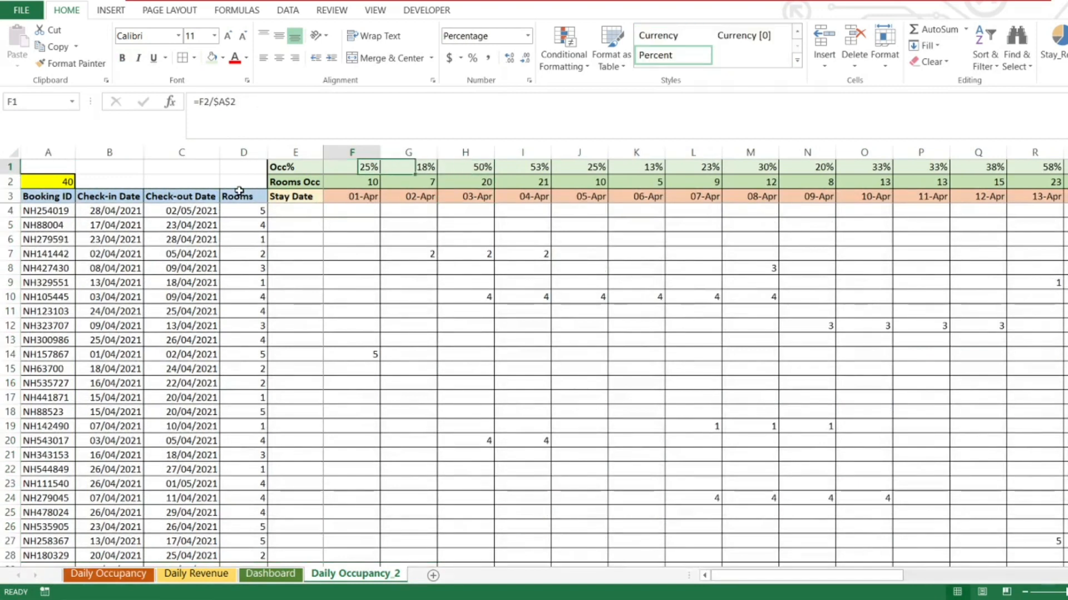
Go over the first booking's check-in date, check-out date and rooms in row 4.
{"action": "key", "text": "Down"}
{"action": "key", "text": "Down"}
{"action": "key", "text": "Left"}
{"action": "key", "text": "Left"}
{"action": "key", "text": "Left"}
{"action": "key", "text": "Left"}
{"action": "key", "text": "Down"}
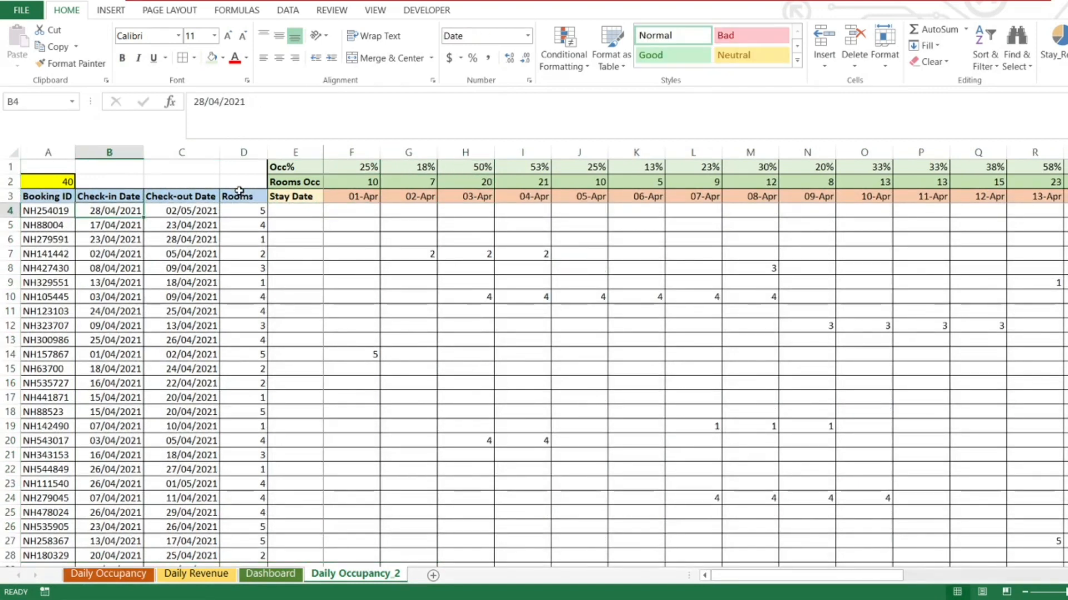
{"action": "key", "text": "Right"}
{"action": "key", "text": "Right"}
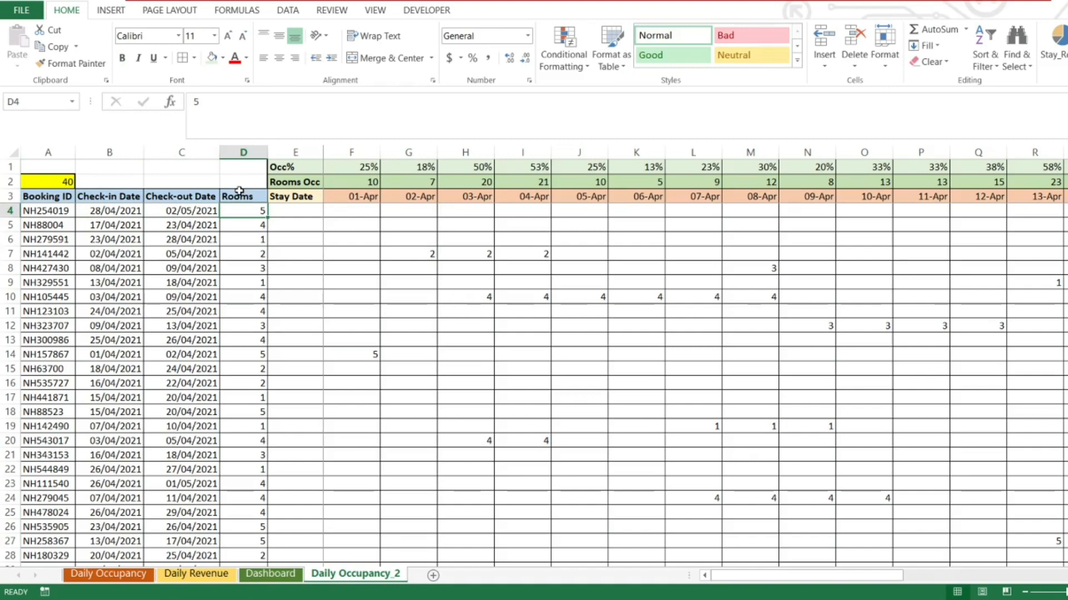
Check the first booking's room formulas in row 4 across the stay dates through 27-Apr.
{"action": "key", "text": "Right"}
{"action": "key", "text": "Right"}
{"action": "key", "text": "Right"}
{"action": "key", "text": "Right"}
{"action": "key", "text": "Right"}
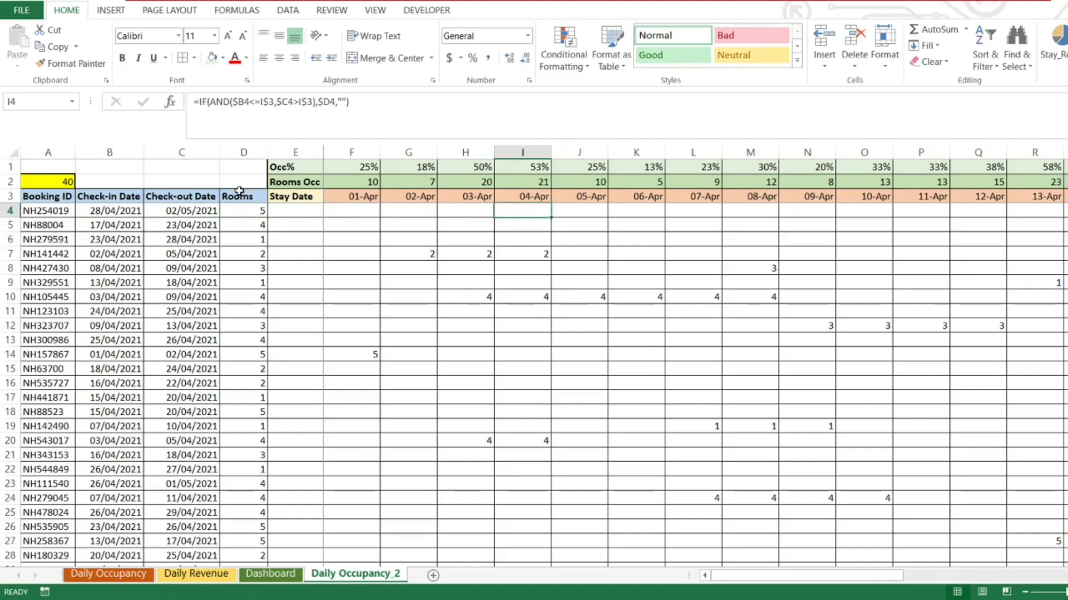
{"action": "key", "text": "Right"}
{"action": "key", "text": "Right"}
{"action": "key", "text": "Right"}
{"action": "key", "text": "Right"}
{"action": "key", "text": "Right"}
{"action": "key", "text": "Right"}
{"action": "key", "text": "Right"}
{"action": "key", "text": "Right"}
{"action": "key", "text": "Right"}
{"action": "key", "text": "Right"}
{"action": "key", "text": "Right"}
{"action": "key", "text": "Right"}
{"action": "key", "text": "Right"}
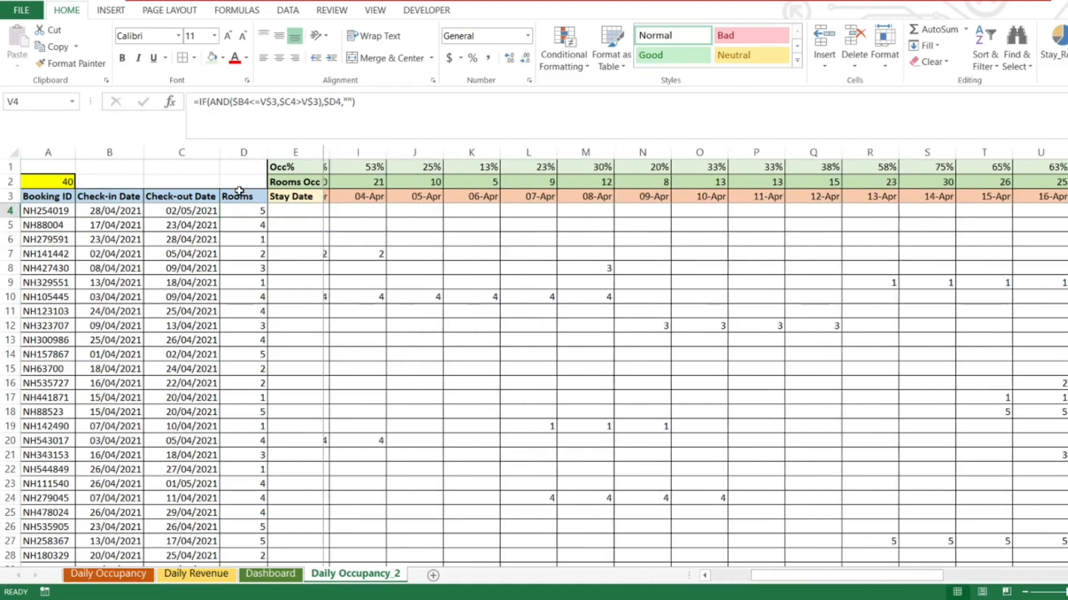
{"action": "key", "text": "Right"}
{"action": "key", "text": "Right"}
{"action": "key", "text": "Right"}
{"action": "key", "text": "Right"}
{"action": "key", "text": "Right"}
{"action": "key", "text": "Right"}
{"action": "key", "text": "Right"}
{"action": "key", "text": "Right"}
{"action": "key", "text": "Right"}
{"action": "key", "text": "Right"}
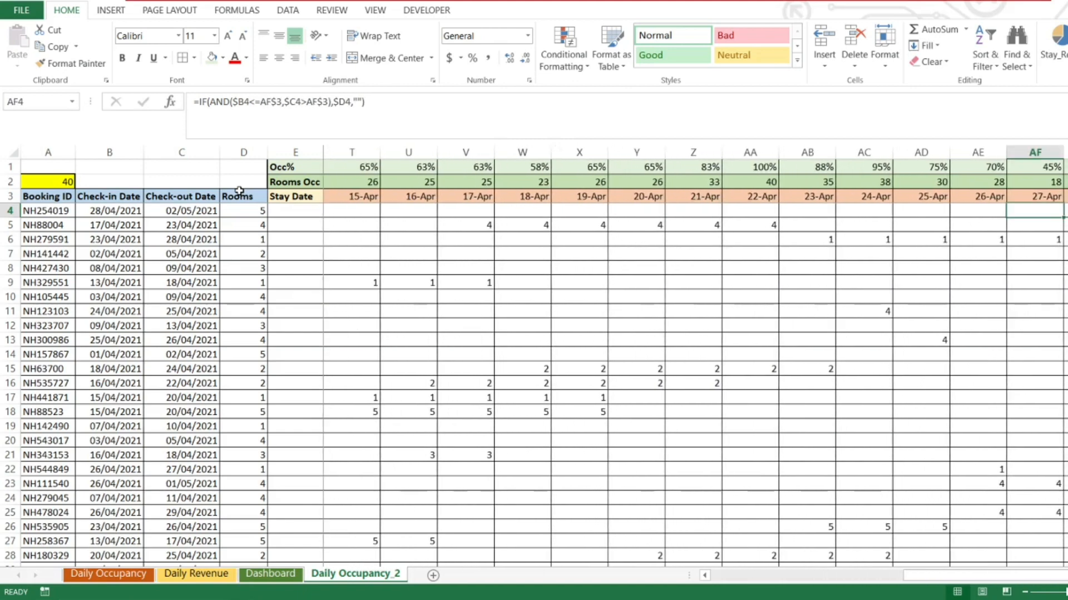
Return to the start of row 4 and recheck the first booking's check-out date and rooms.
{"action": "key", "text": "Left"}
{"action": "key", "text": "Left"}
{"action": "key", "text": "Left"}
{"action": "key", "text": "Left"}
{"action": "key", "text": "Left"}
{"action": "key", "text": "Left"}
{"action": "key", "text": "Left"}
{"action": "key", "text": "Left"}
{"action": "key", "text": "Left"}
{"action": "key", "text": "Left"}
{"action": "key", "text": "Left"}
{"action": "key", "text": "Left"}
{"action": "key", "text": "Left"}
{"action": "key", "text": "Left"}
{"action": "key", "text": "Left"}
{"action": "key", "text": "Left"}
{"action": "key", "text": "Left"}
{"action": "key", "text": "Left"}
{"action": "key", "text": "Left"}
{"action": "key", "text": "Left"}
{"action": "key", "text": "Right"}
{"action": "key", "text": "Right"}
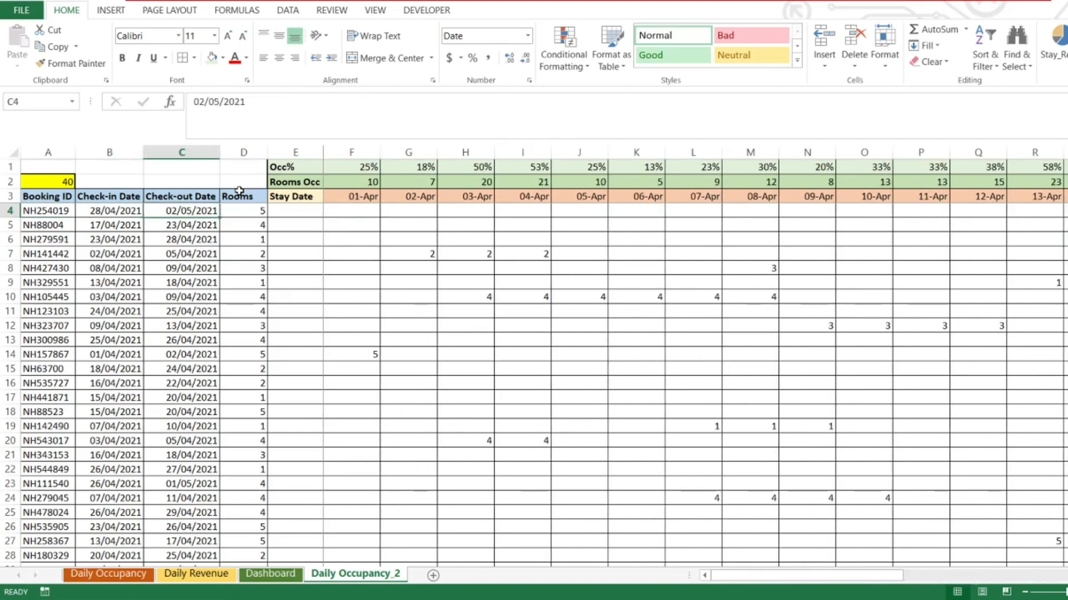
{"action": "key", "text": "Right"}
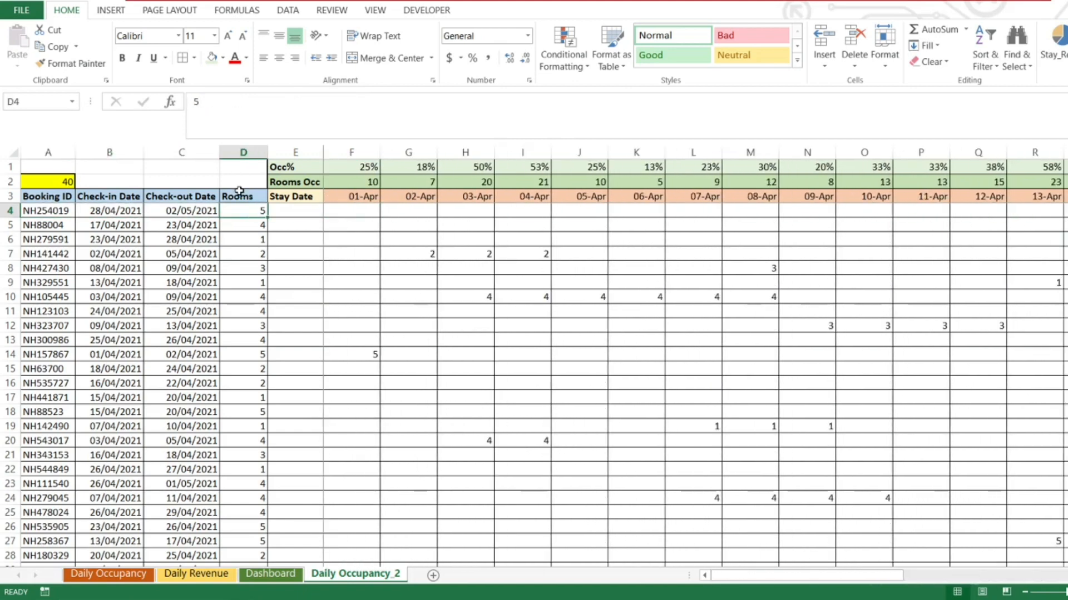
Look over the Daily Revenue and Dashboard sheets, ending back on Daily Occupancy_2.
{"action": "left_click", "coordinate": [205, 576]}
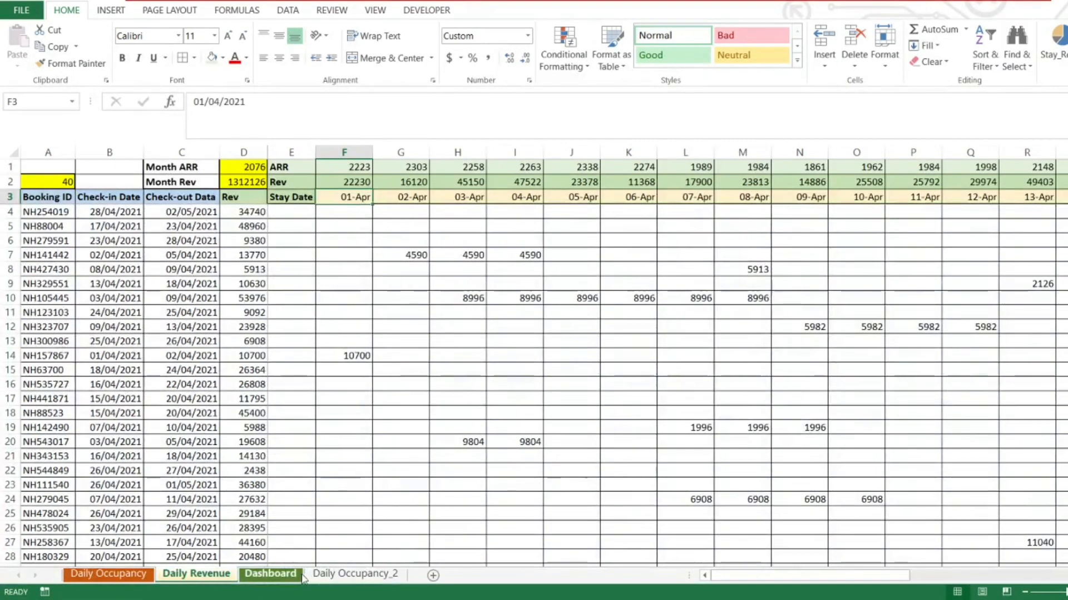
{"action": "left_click", "coordinate": [280, 578]}
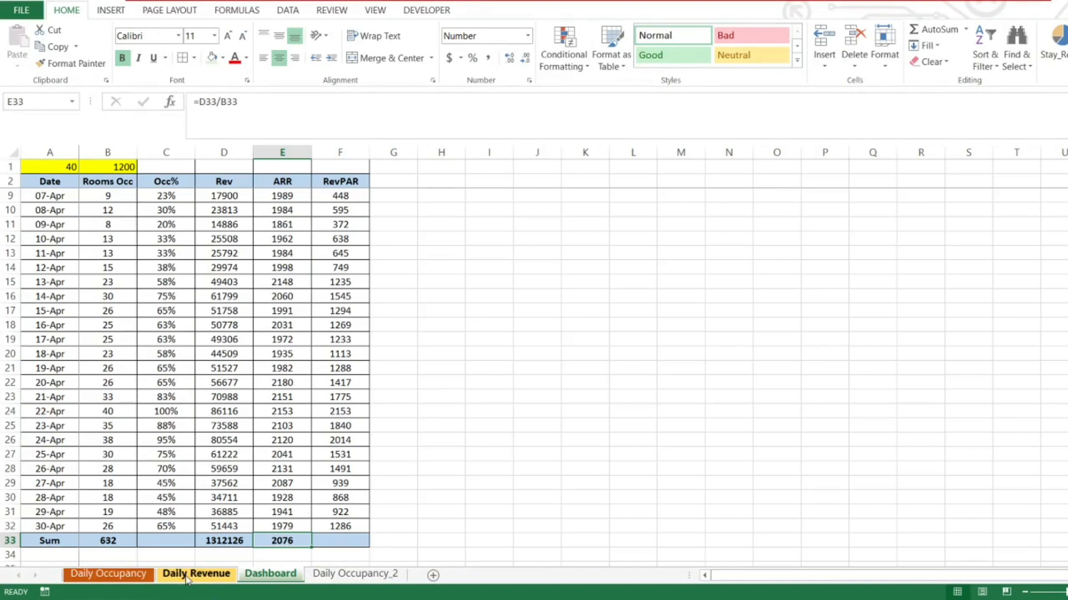
{"action": "left_click", "coordinate": [187, 578]}
{"action": "left_click", "coordinate": [385, 578]}
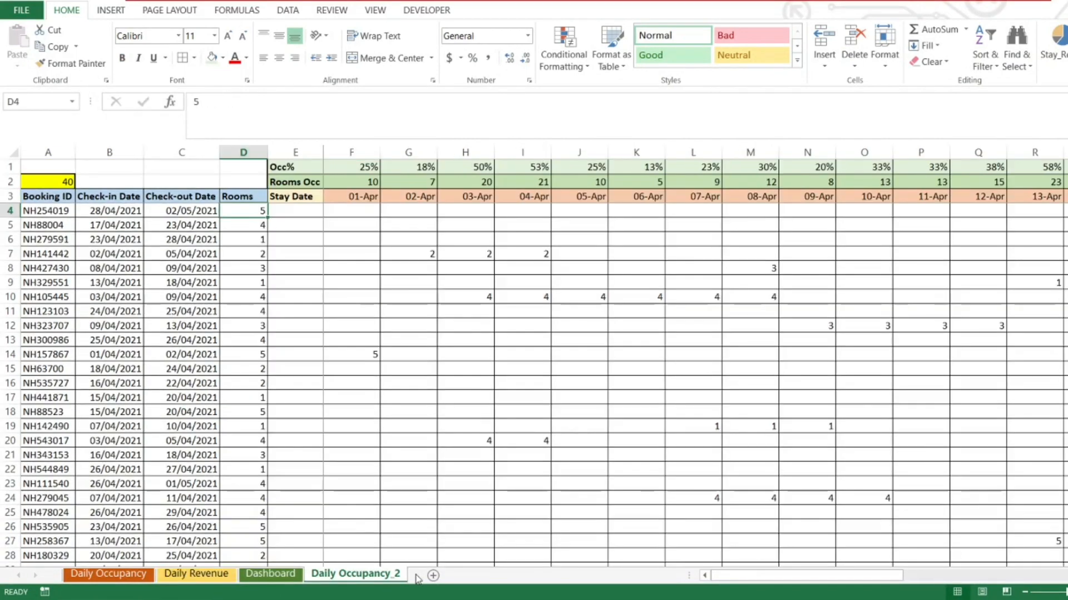
Add a new worksheet after Daily Occupancy_2 and name it Daily Revenue_2.
{"action": "left_click", "coordinate": [432, 576]}
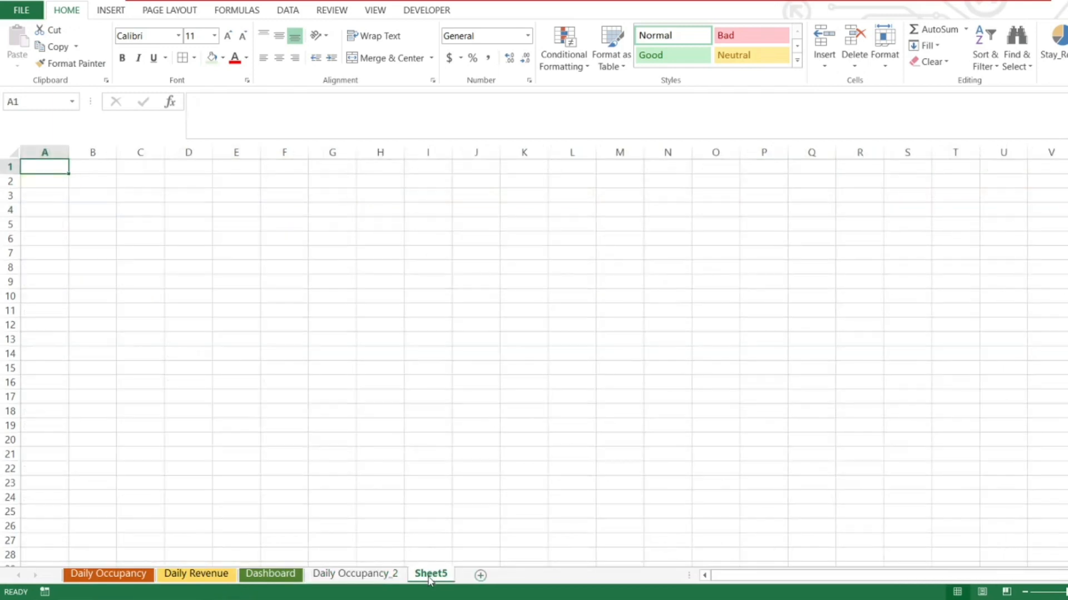
{"action": "double_click", "coordinate": [430, 578]}
{"action": "type", "text": "Daily Revenue_2"}
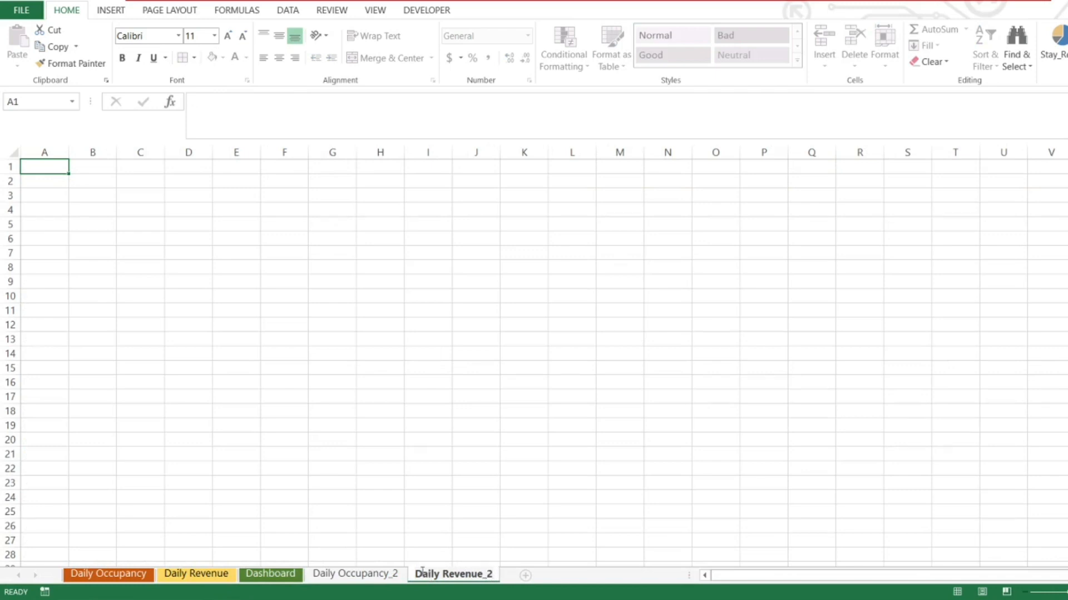
{"action": "left_click", "coordinate": [360, 522]}
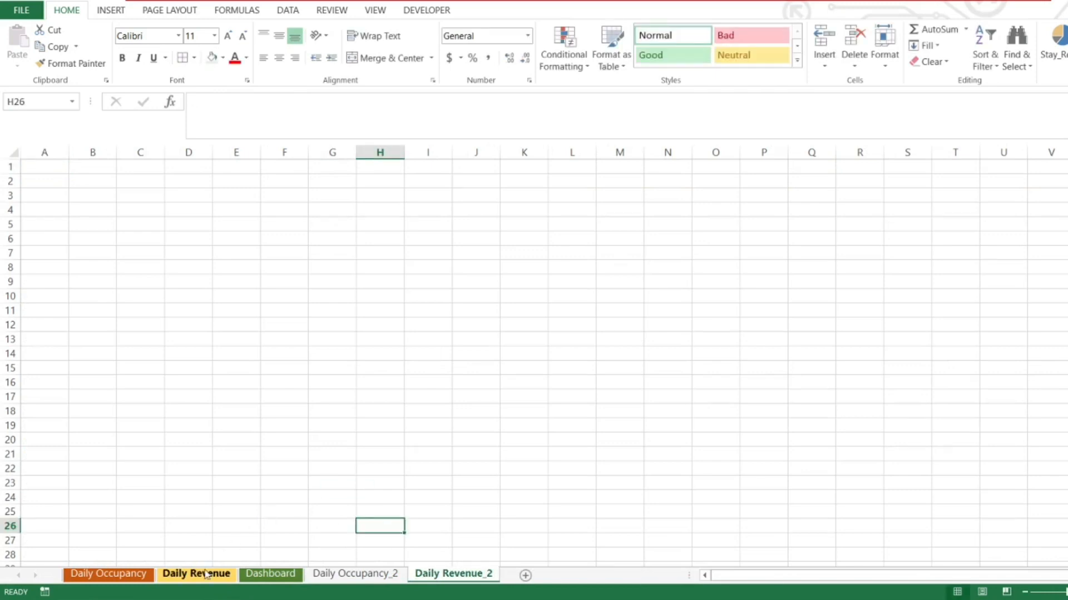
Examine the booking column headers, from Booking ID to Rev, in row 3 of the Daily Revenue sheet.
{"action": "key", "text": "ctrl+Page_Up"}
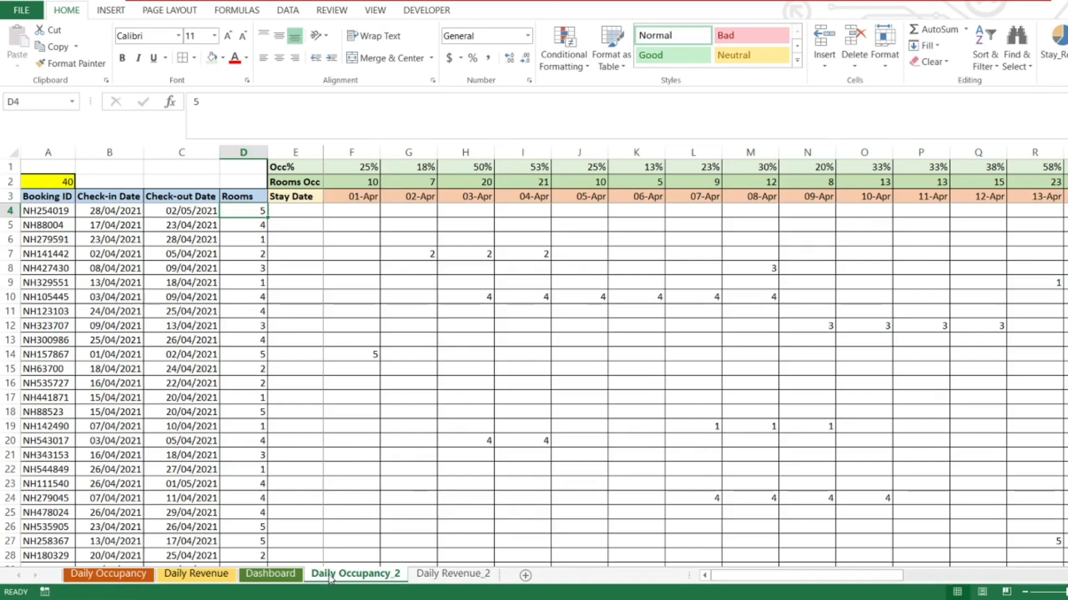
{"action": "left_click", "coordinate": [197, 574]}
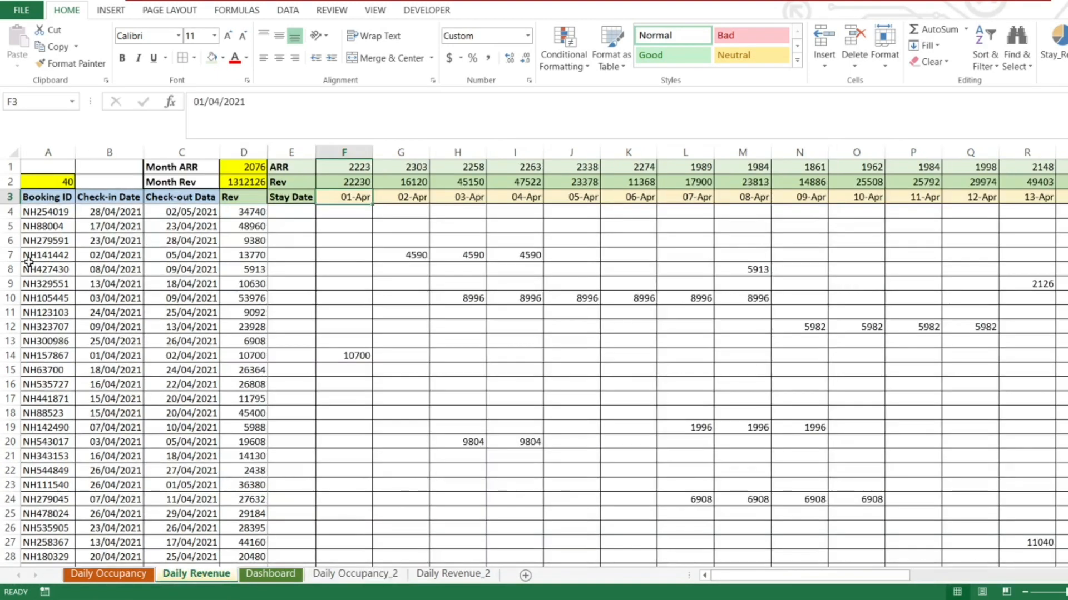
{"action": "left_click", "coordinate": [45, 268]}
{"action": "key", "text": "ctrl+Up"}
{"action": "key", "text": "Down"}
{"action": "key", "text": "Down"}
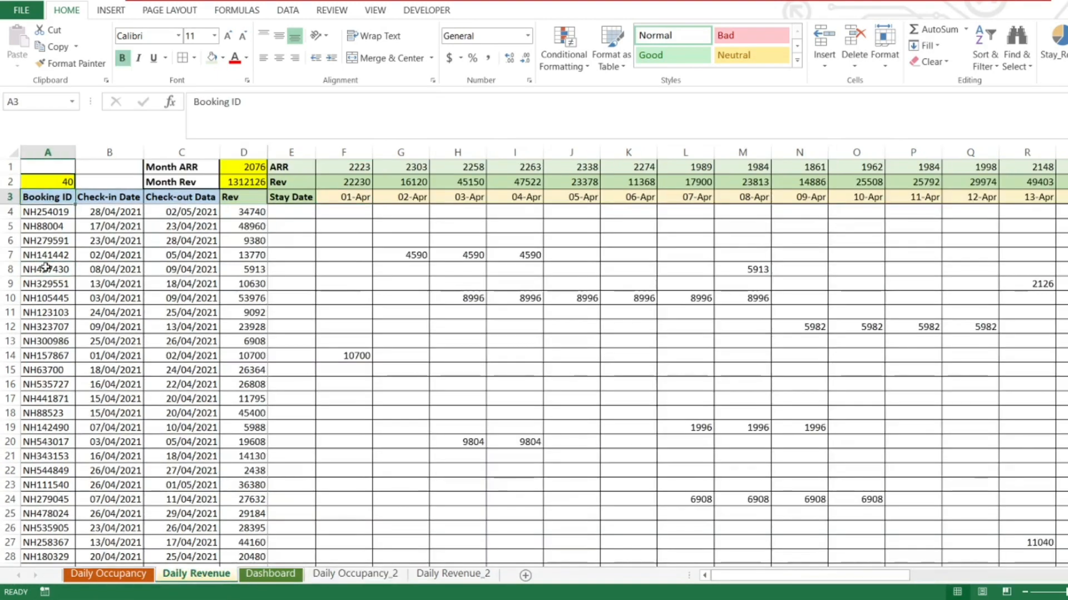
{"action": "key", "text": "Right"}
{"action": "key", "text": "Right"}
{"action": "key", "text": "Right"}
{"action": "key", "text": "Left"}
{"action": "key", "text": "Left"}
{"action": "key", "text": "Left"}
{"action": "key", "text": "Up"}
{"action": "key", "text": "Up"}
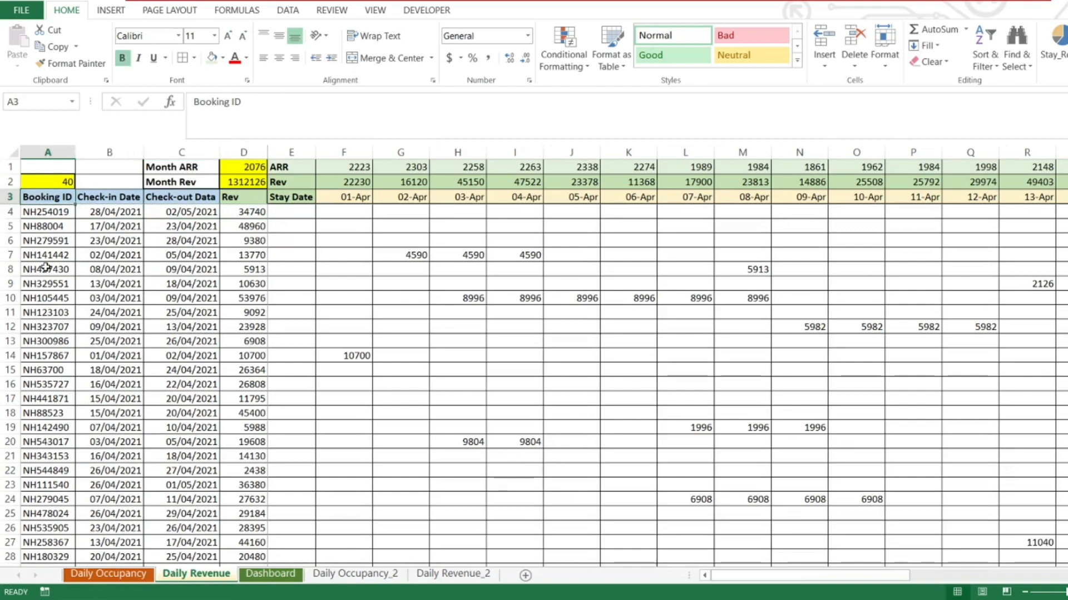
{"action": "key", "text": "Down"}
{"action": "key", "text": "Down"}
{"action": "key", "text": "Up"}
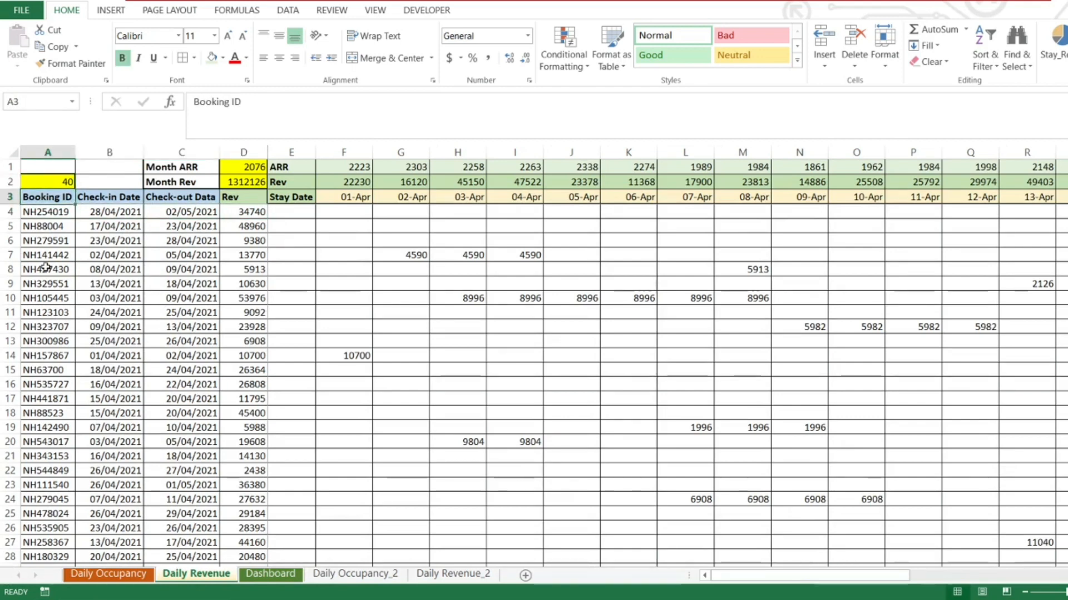
Copy the booking table A3:D61, Booking ID through Rev, from Daily Revenue to cell A3 of Daily Revenue_2.
{"action": "key", "text": "shift+Right"}
{"action": "key", "text": "shift+Right"}
{"action": "key", "text": "shift+Right"}
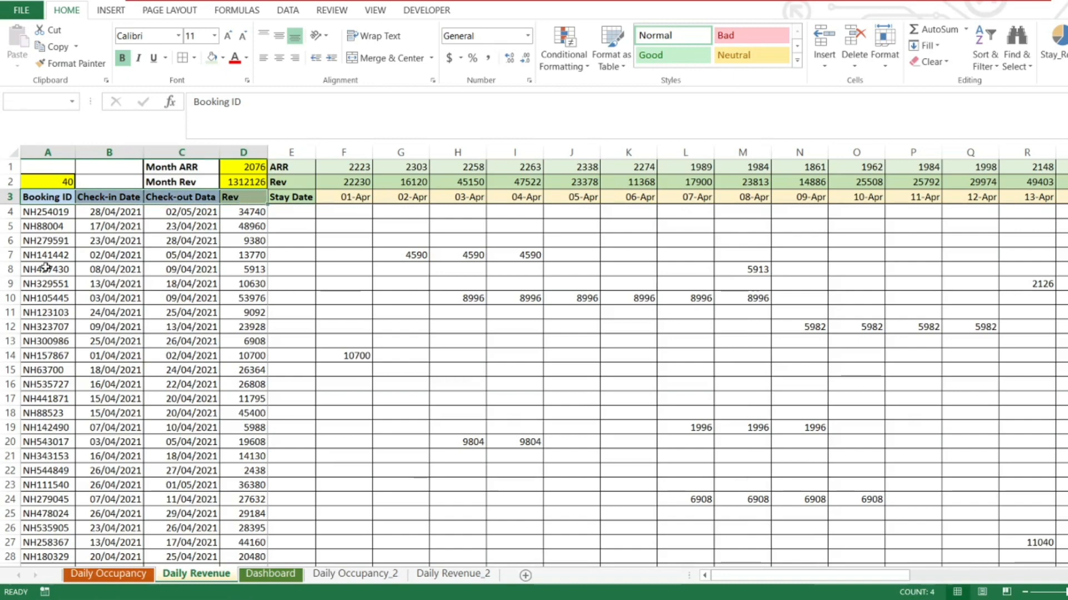
{"action": "key", "text": "ctrl+shift+Down"}
{"action": "key", "text": "ctrl+c"}
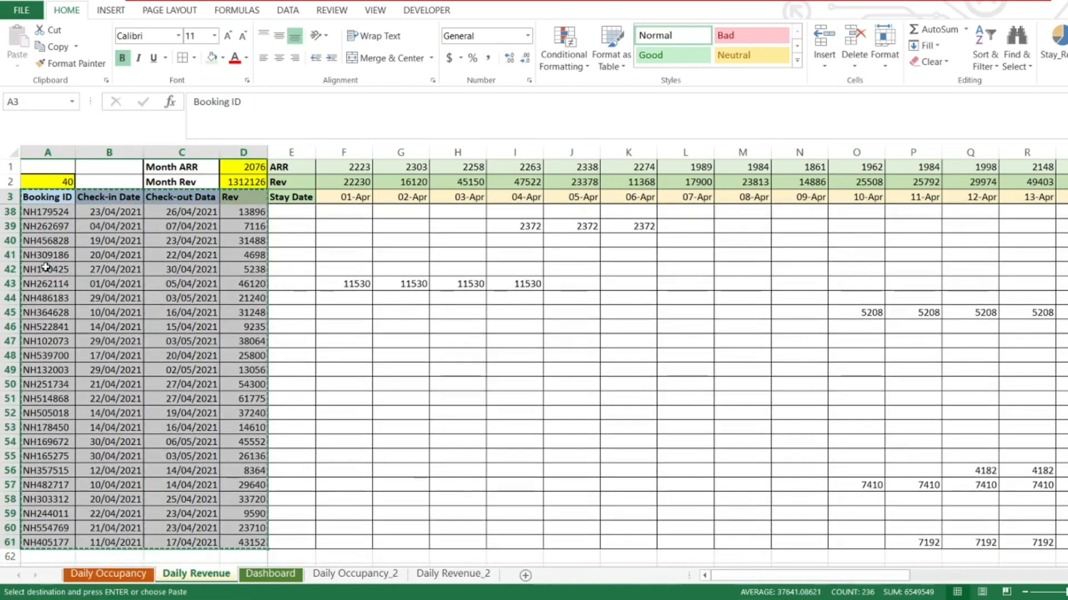
{"action": "left_click", "coordinate": [474, 575]}
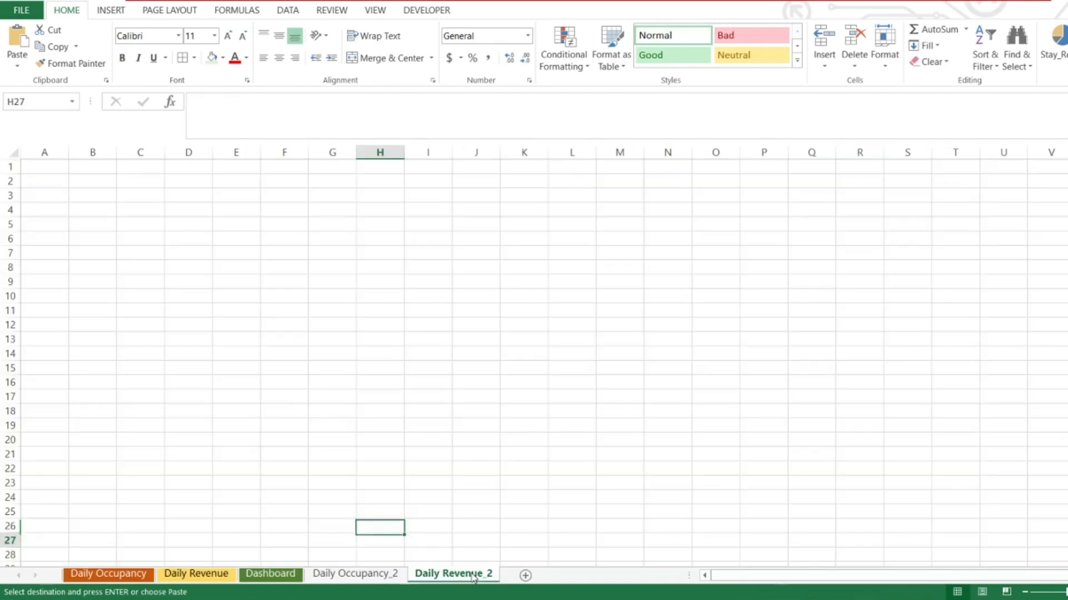
{"action": "key", "text": "Home"}
{"action": "key", "text": "ctrl+Home"}
{"action": "key", "text": "Down"}
{"action": "key", "text": "Down"}
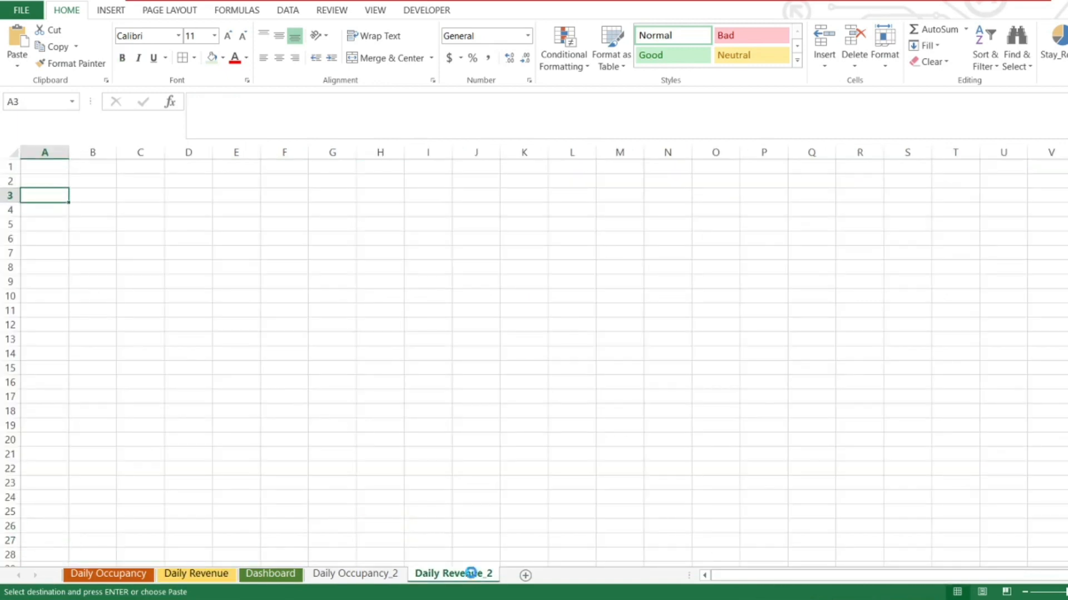
{"action": "key", "text": "ctrl+v"}
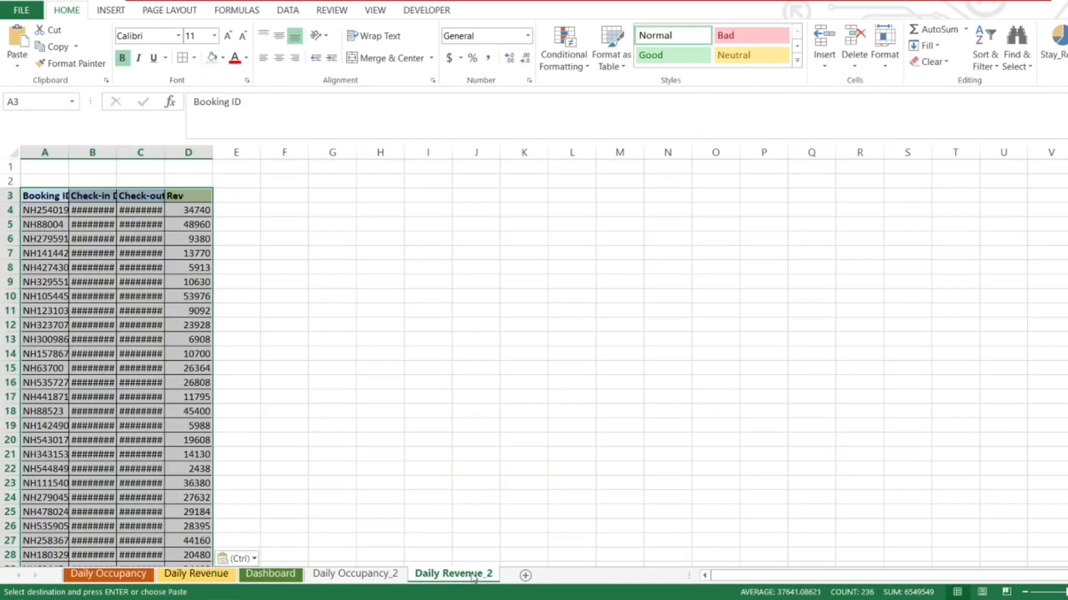
Autofit the Booking ID, Check-in Date and Check-out columns, A to C, and clear the copy selection.
{"action": "double_click", "coordinate": [72, 155]}
{"action": "double_click", "coordinate": [123, 153]}
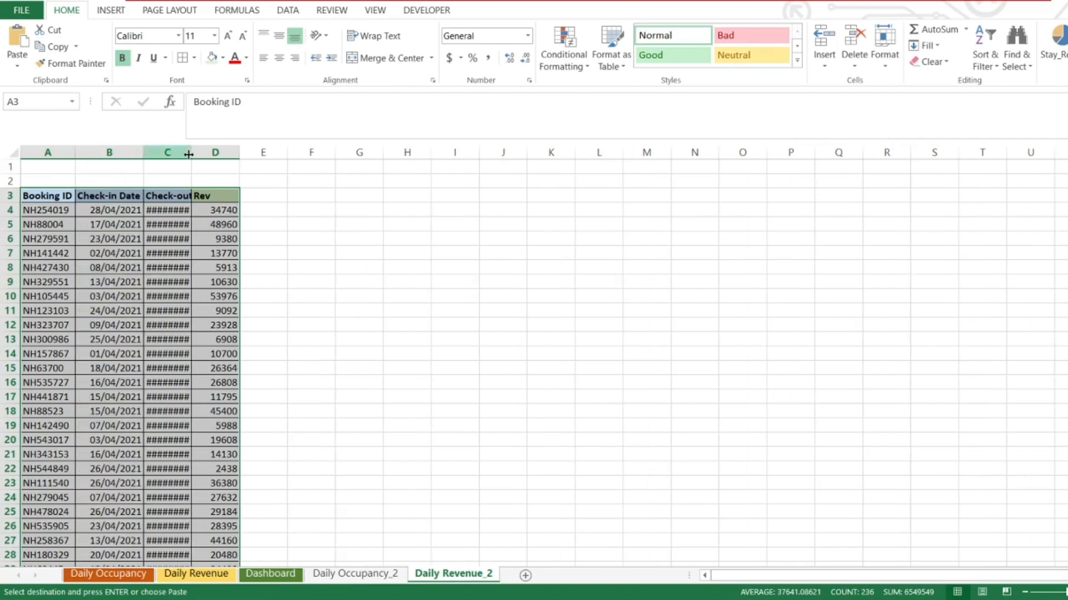
{"action": "double_click", "coordinate": [191, 152]}
{"action": "left_click", "coordinate": [233, 198]}
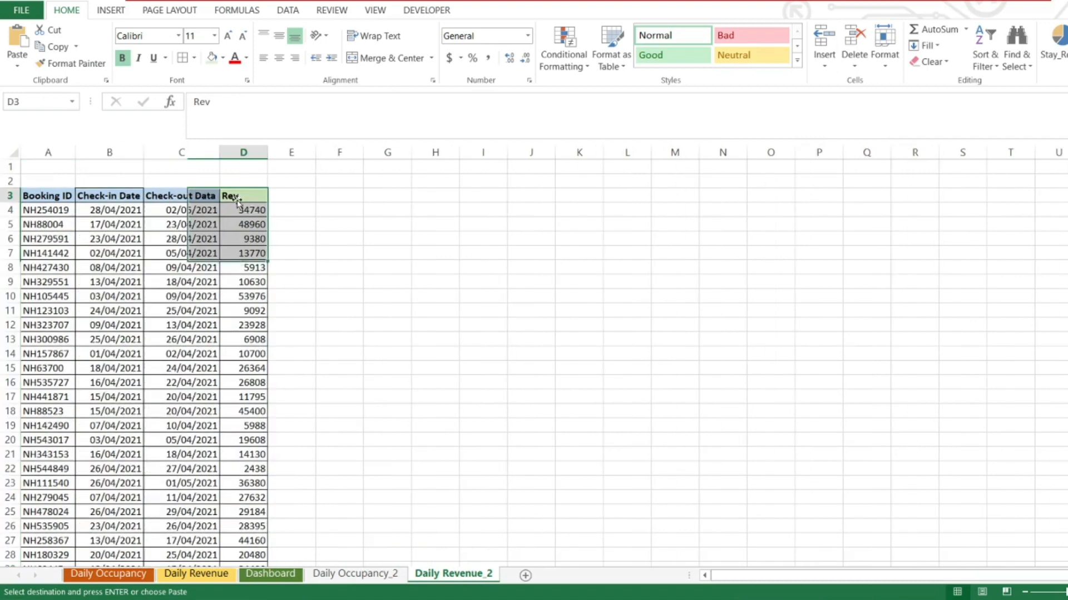
{"action": "left_click", "coordinate": [248, 209]}
{"action": "key", "text": "Escape"}
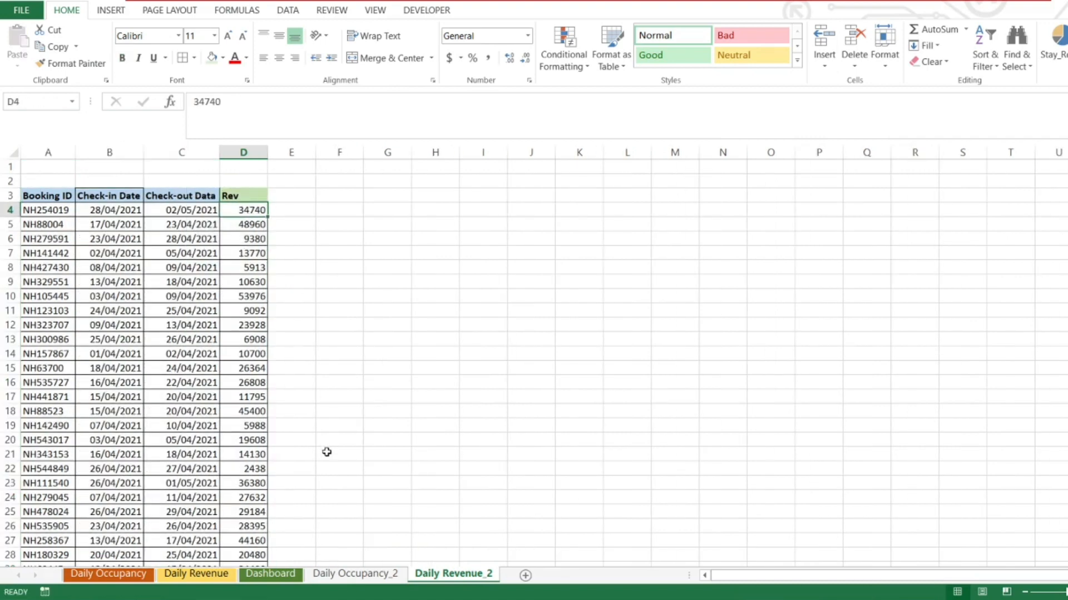
Copy the ARR, Rev and Stay Date labels in E1:E3 from Daily Revenue to E1 of Daily Revenue_2.
{"action": "left_click", "coordinate": [445, 579]}
{"action": "left_click", "coordinate": [196, 574]}
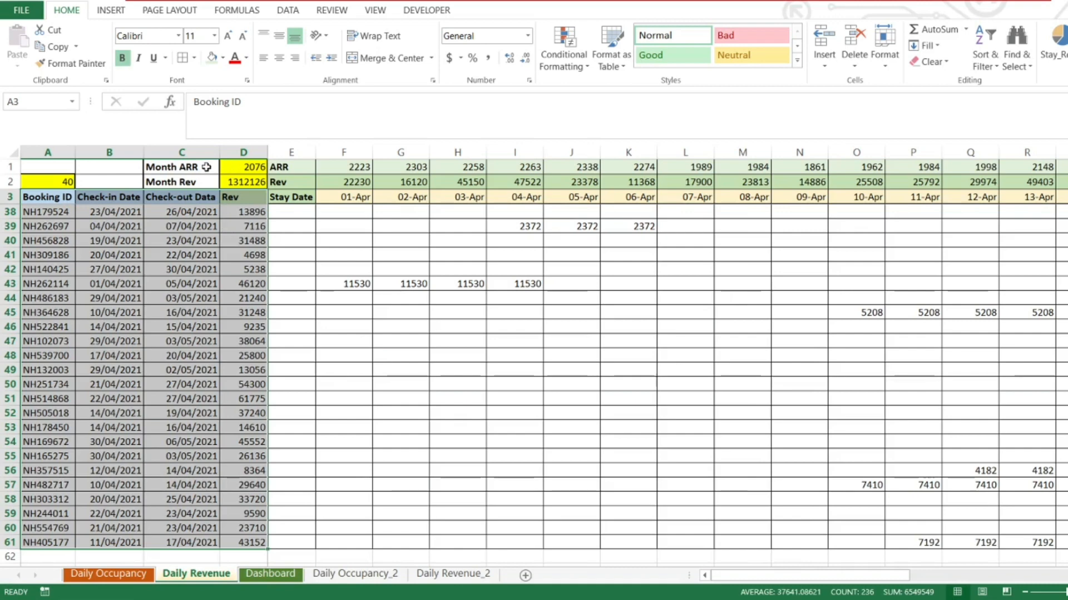
{"action": "left_click", "coordinate": [269, 177]}
{"action": "left_click", "coordinate": [246, 168]}
{"action": "left_click_drag", "start_coordinate": [273, 169], "coordinate": [279, 196]}
{"action": "key", "text": "ctrl+c"}
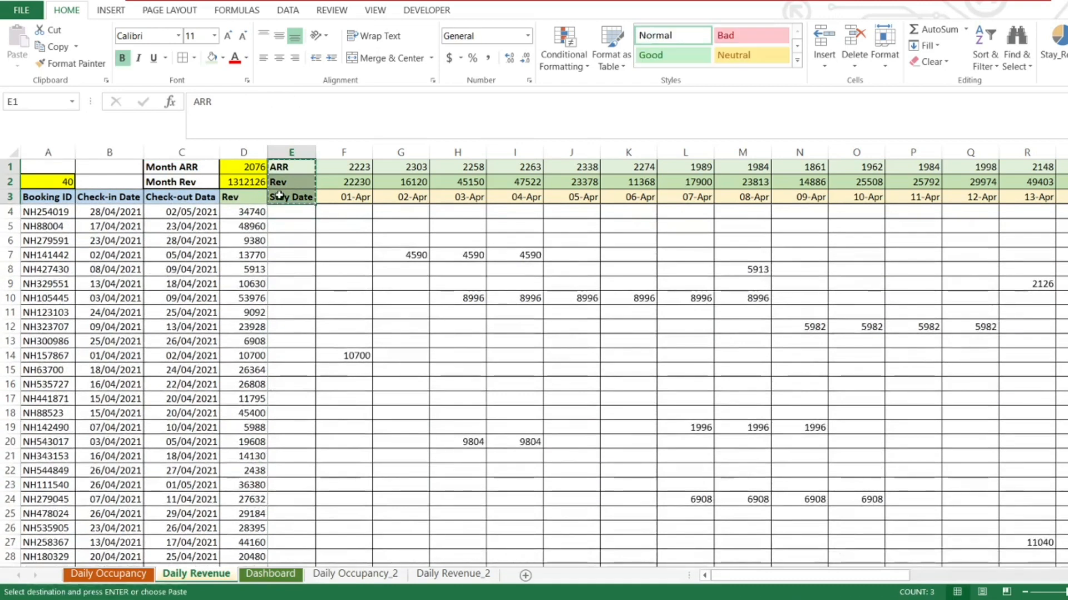
{"action": "left_click", "coordinate": [453, 575]}
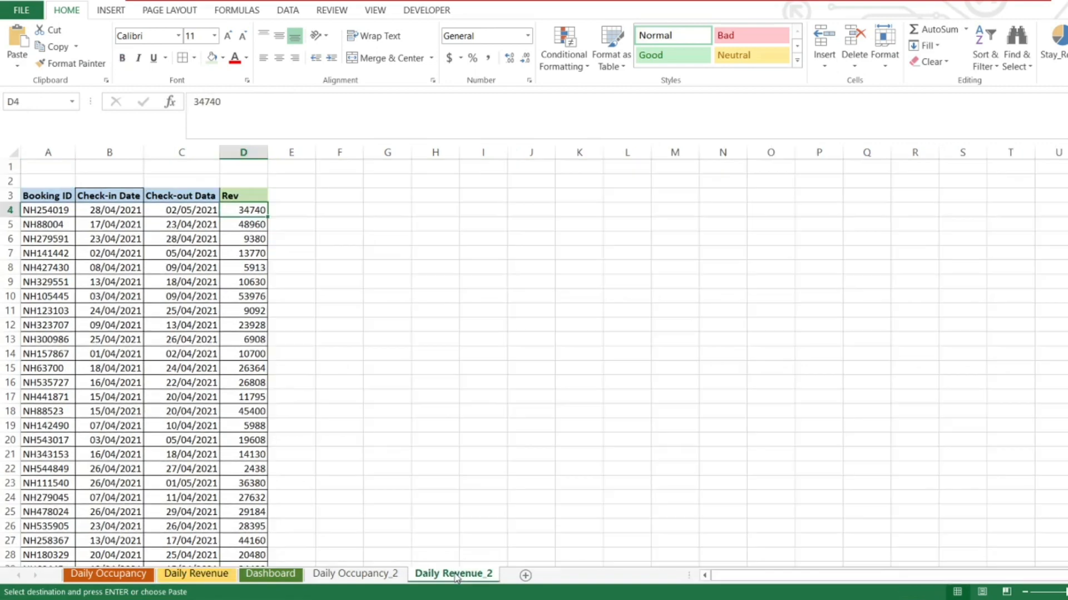
{"action": "key", "text": "Up"}
{"action": "key", "text": "Up"}
{"action": "key", "text": "Up"}
{"action": "key", "text": "Right"}
{"action": "key", "text": "ctrl+v"}
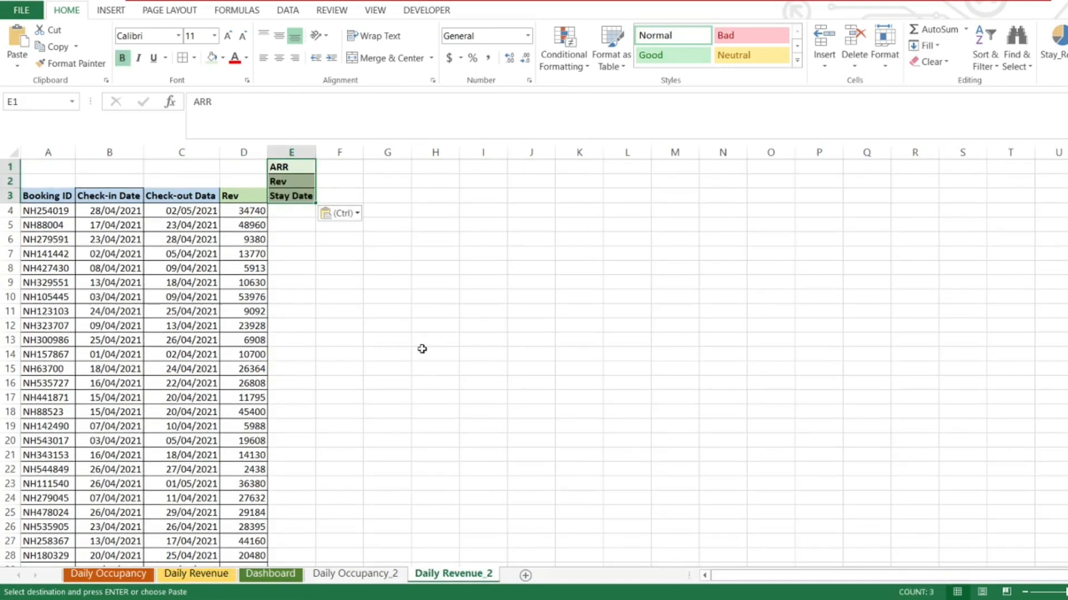
{"action": "left_click", "coordinate": [339, 195]}
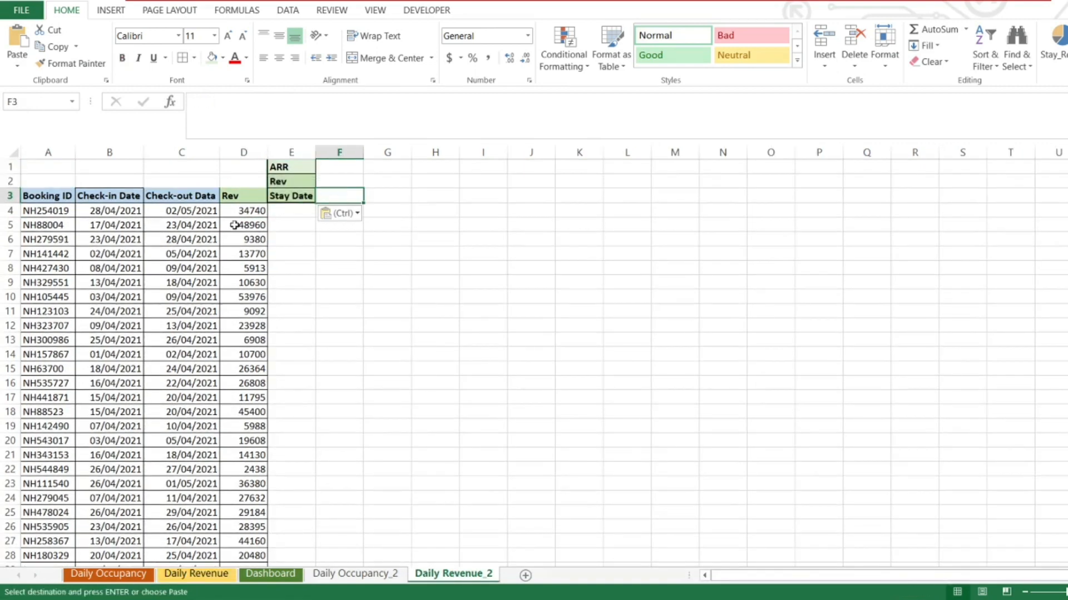
{"action": "key", "text": "Escape"}
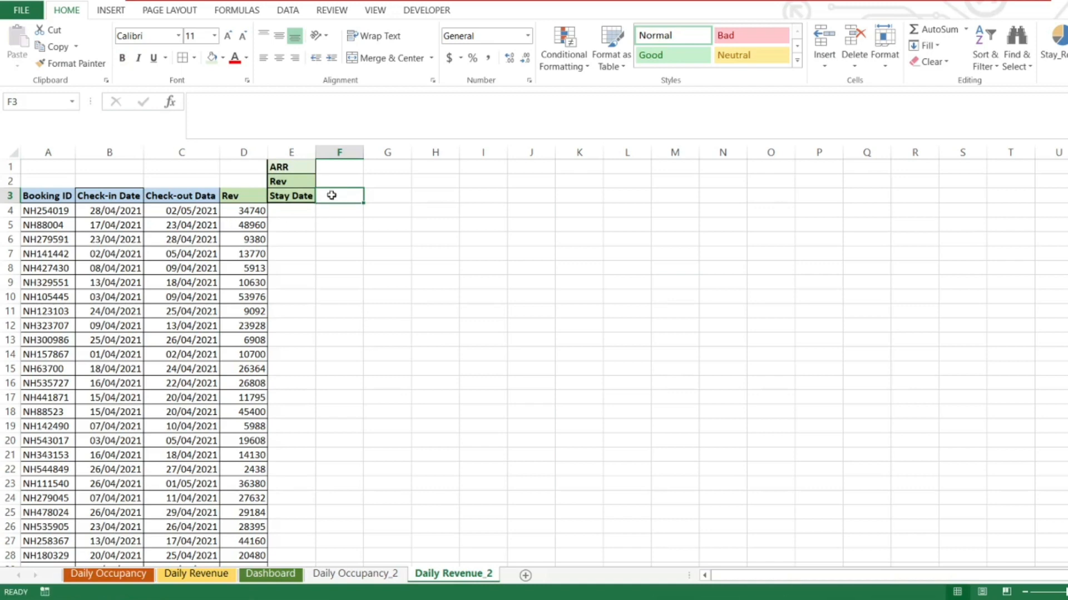
Enter the first stay date, 01/04/2021, in F3 beside the Stay Date label.
{"action": "left_click", "coordinate": [249, 200]}
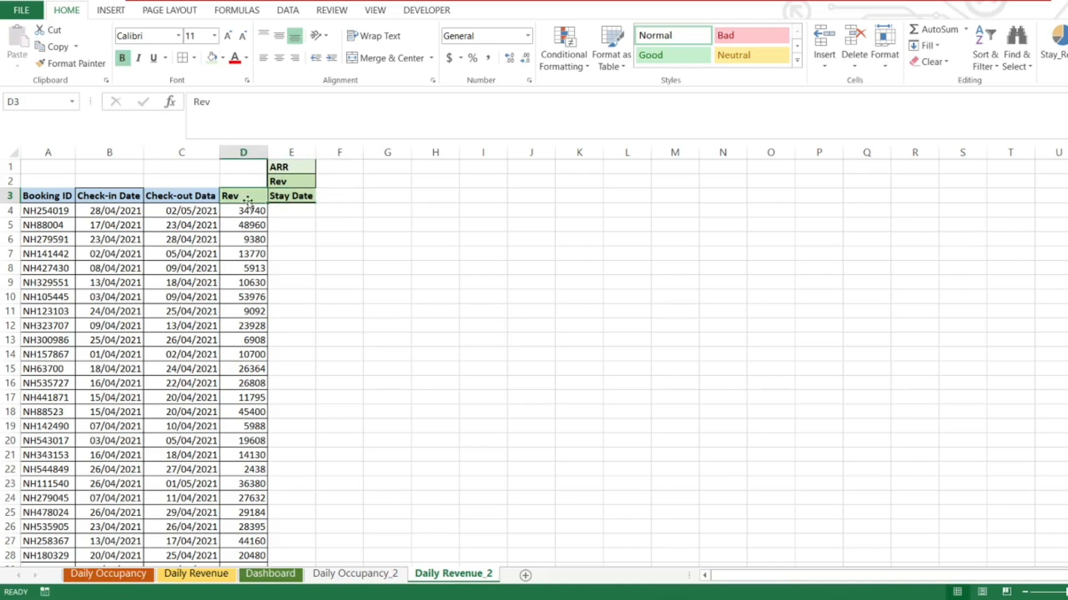
{"action": "left_click", "coordinate": [351, 193]}
{"action": "type", "text": "01/04/20"}
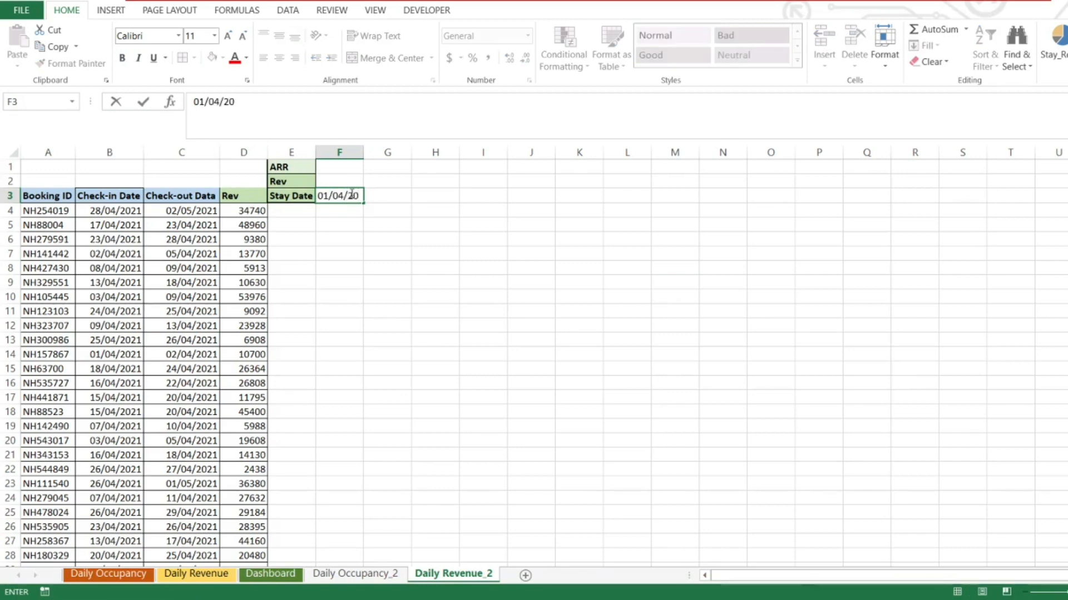
{"action": "type", "text": "21"}
{"action": "key", "text": "Return"}
{"action": "left_click", "coordinate": [350, 195]}
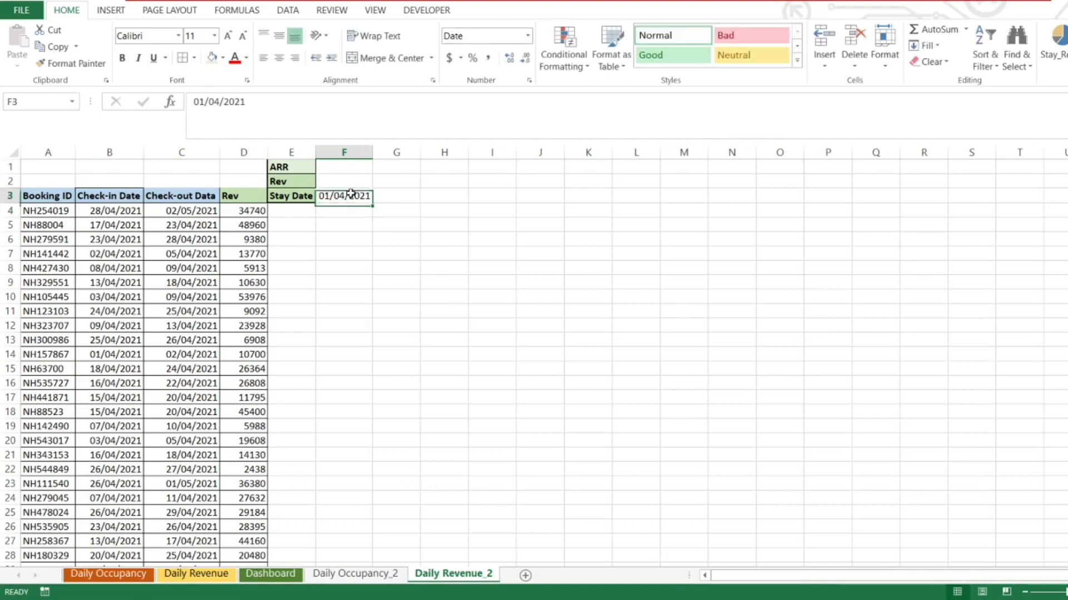
Extend the stay dates across row 3 from F3 to AI3, one day per column, covering 01/04/2021 to 30/04/2021.
{"action": "key", "text": "ctrl+c"}
{"action": "key", "text": "shift+Right"}
{"action": "key", "text": "shift+Right"}
{"action": "key", "text": "shift+Right"}
{"action": "key", "text": "shift+Right"}
{"action": "key", "text": "shift+Right"}
{"action": "key", "text": "shift+Right"}
{"action": "key", "text": "shift+Right"}
{"action": "key", "text": "shift+Right"}
{"action": "key", "text": "shift+Right"}
{"action": "key", "text": "shift+Right"}
{"action": "key", "text": "shift+Right"}
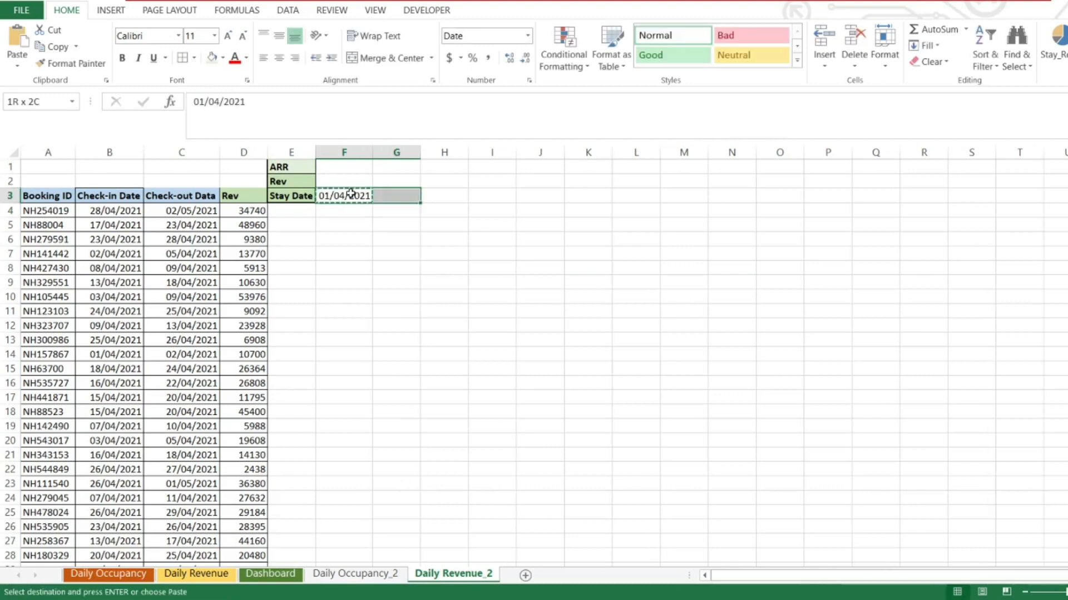
{"action": "key", "text": "shift+Right"}
{"action": "key", "text": "shift+Right"}
{"action": "key", "text": "shift+Right"}
{"action": "key", "text": "shift+Right"}
{"action": "key", "text": "shift+Right"}
{"action": "key", "text": "shift+Right"}
{"action": "key", "text": "shift+Right"}
{"action": "key", "text": "shift+Right"}
{"action": "key", "text": "shift+Right"}
{"action": "key", "text": "shift+Right"}
{"action": "key", "text": "shift+Right"}
{"action": "key", "text": "shift+Right"}
{"action": "key", "text": "shift+Right"}
{"action": "key", "text": "shift+Right"}
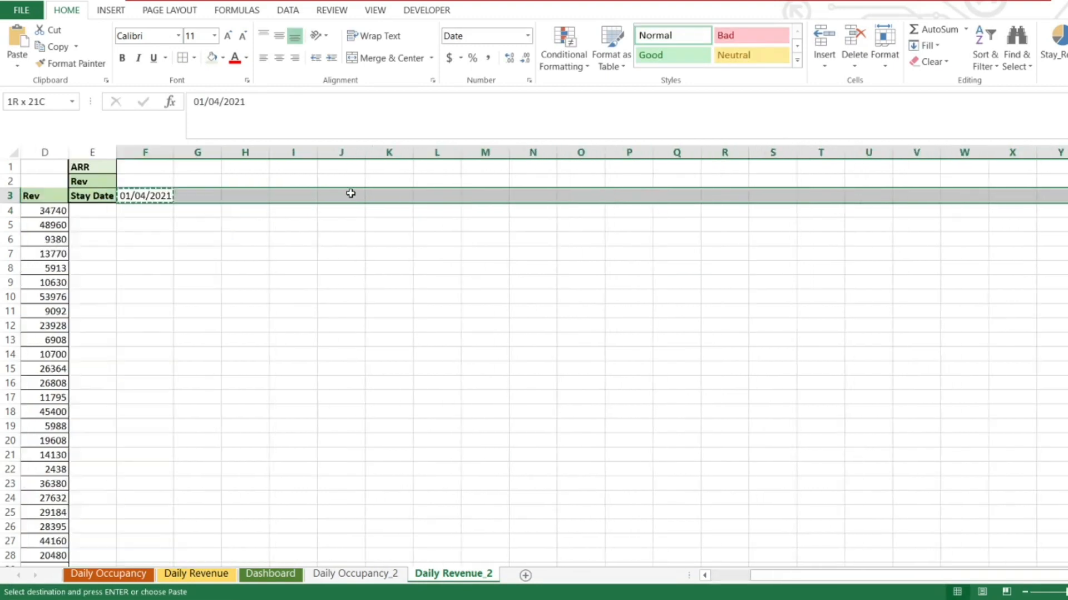
{"action": "key", "text": "shift+Right"}
{"action": "key", "text": "shift+Right"}
{"action": "key", "text": "shift+Right"}
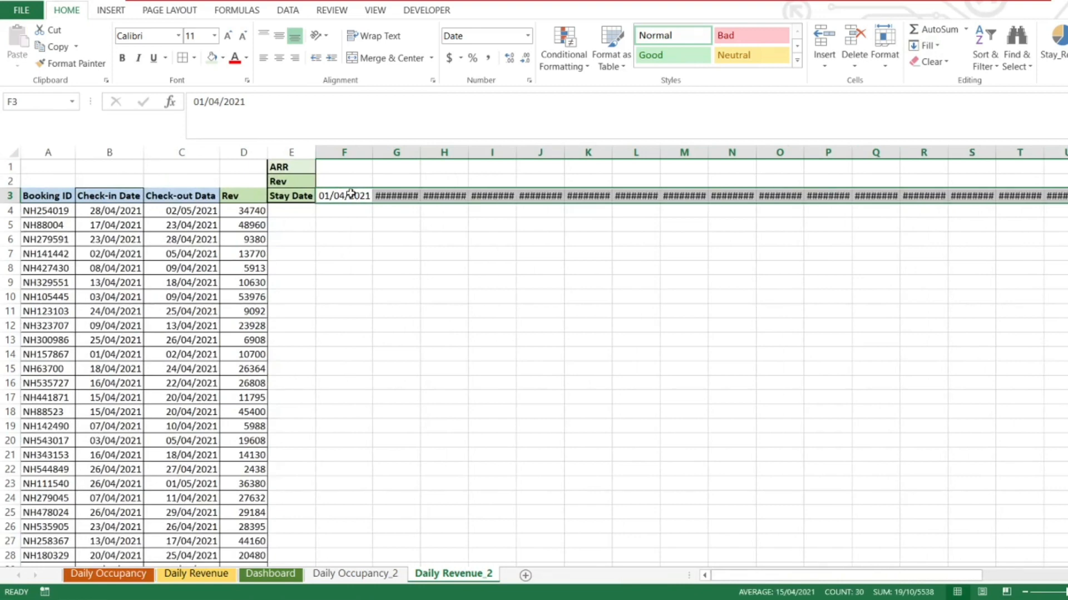
Autofit the stay-date columns F to AI and format the dates as day and short month, such as 01-Apr.
{"action": "key", "text": "alt+h"}
{"action": "key", "text": "o"}
{"action": "key", "text": "i"}
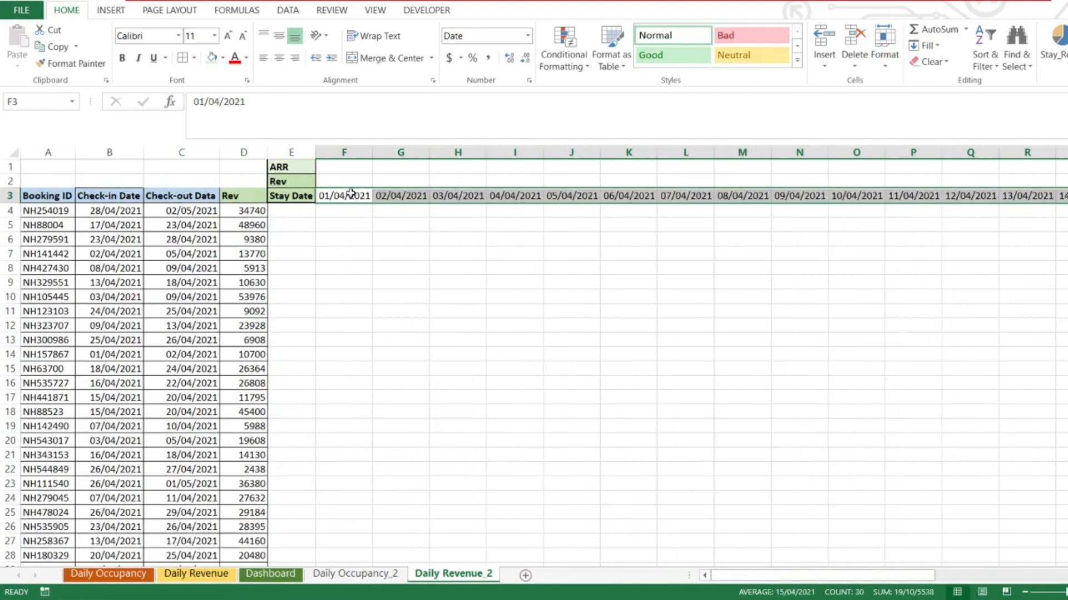
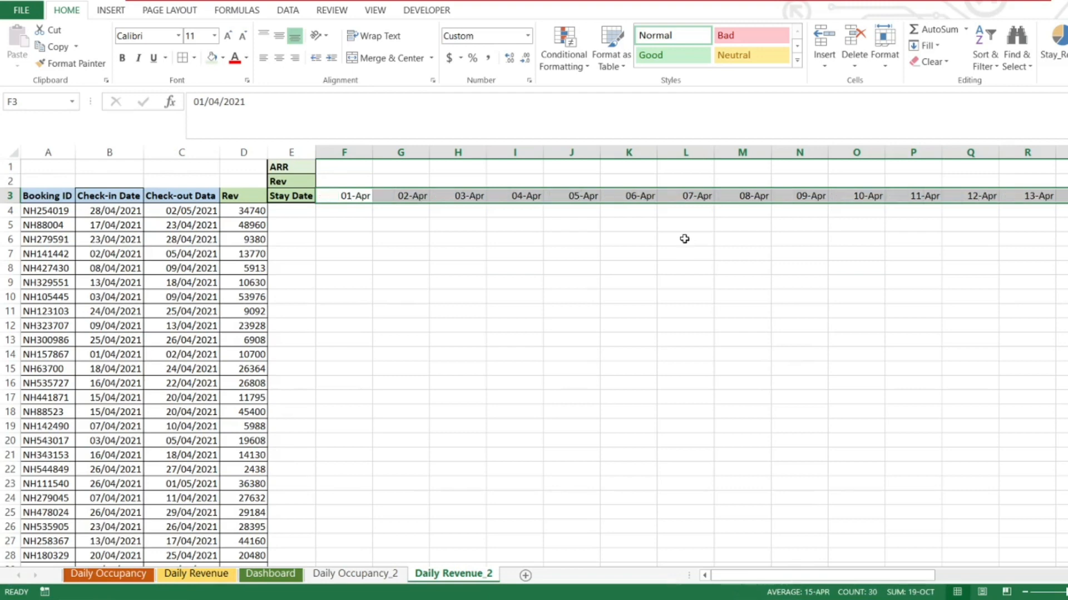
{"action": "key", "text": "Up"}
{"action": "key", "text": "Down"}
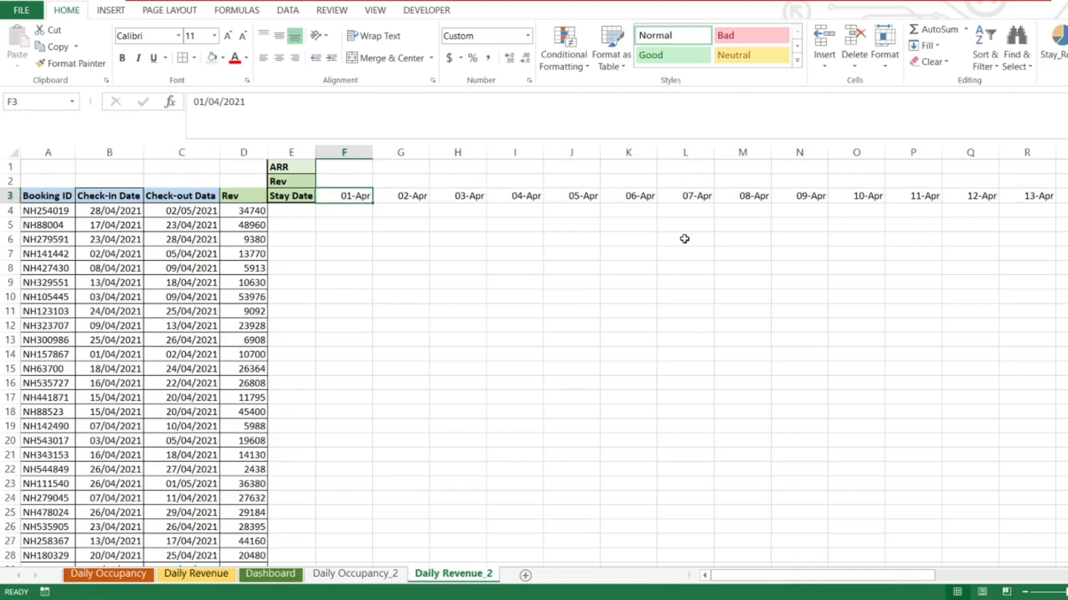
Check the stay-date header row to its end and compare the layout with the Daily Revenue sheet.
{"action": "key", "text": "ctrl+Right"}
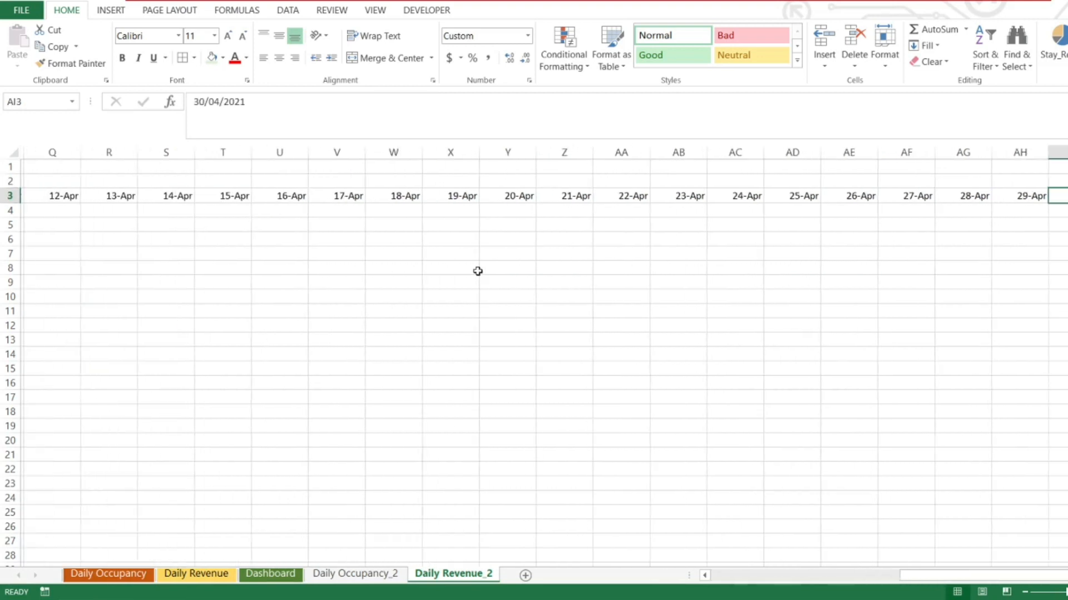
{"action": "key", "text": "ctrl+Left"}
{"action": "key", "text": "Right"}
{"action": "key", "text": "Right"}
{"action": "key", "text": "Right"}
{"action": "key", "text": "Right"}
{"action": "key", "text": "Left"}
{"action": "key", "text": "Left"}
{"action": "key", "text": "Left"}
{"action": "key", "text": "Left"}
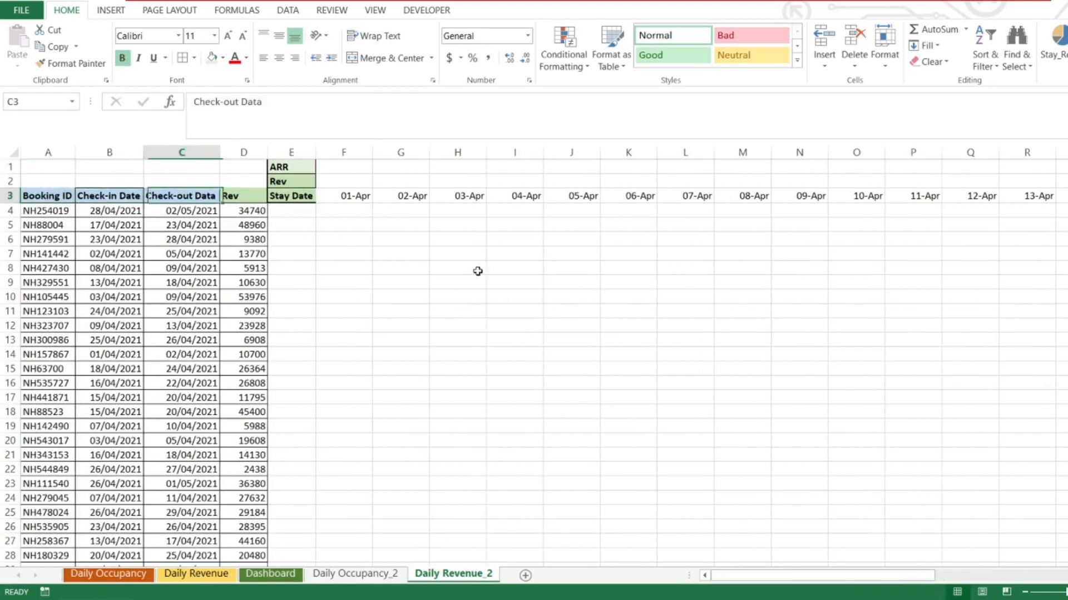
{"action": "key", "text": "Up"}
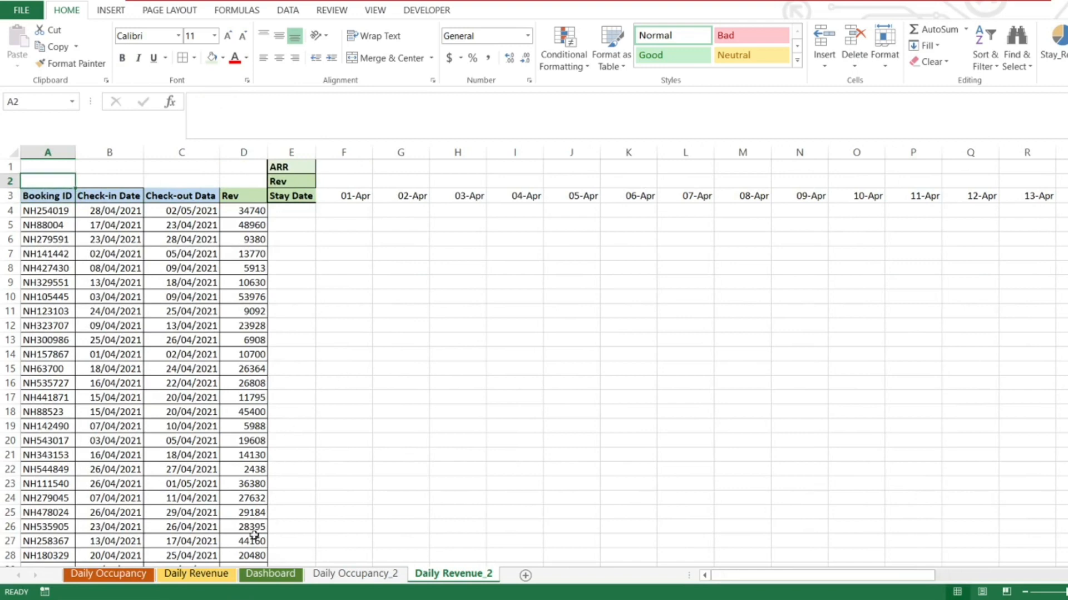
{"action": "left_click", "coordinate": [207, 576]}
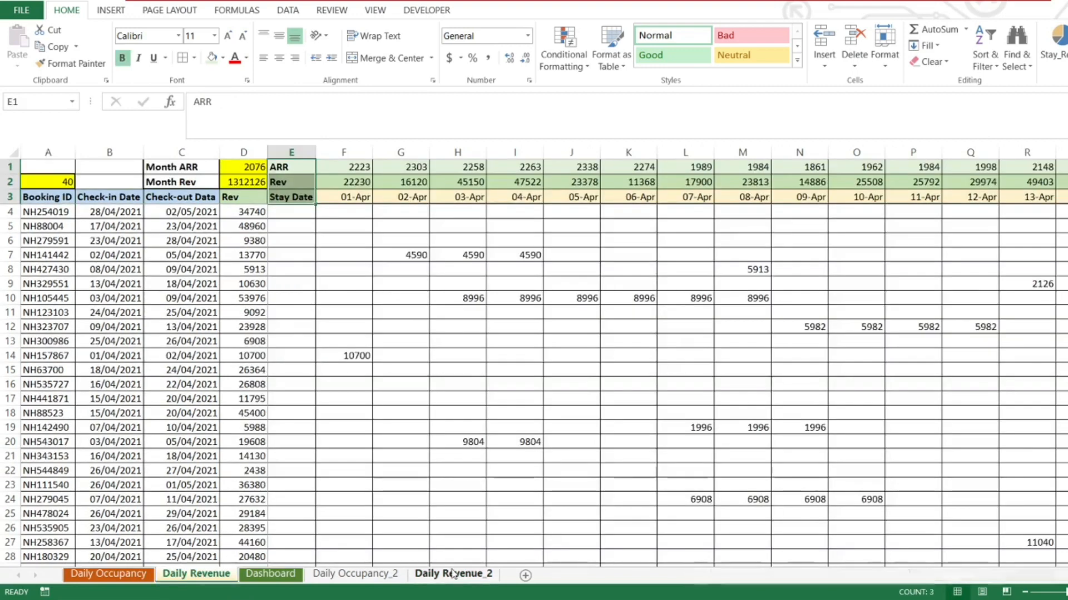
{"action": "left_click", "coordinate": [453, 574]}
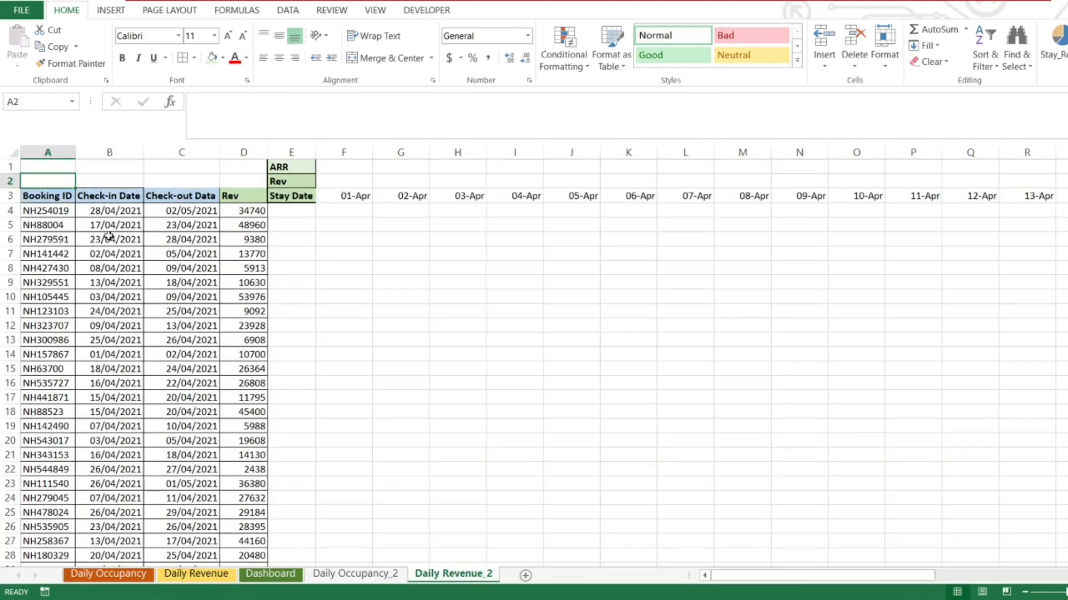
Examine the first booking's ID, check-in date, check-out date and revenue in relation to the first stay date in F3.
{"action": "left_click", "coordinate": [48, 198]}
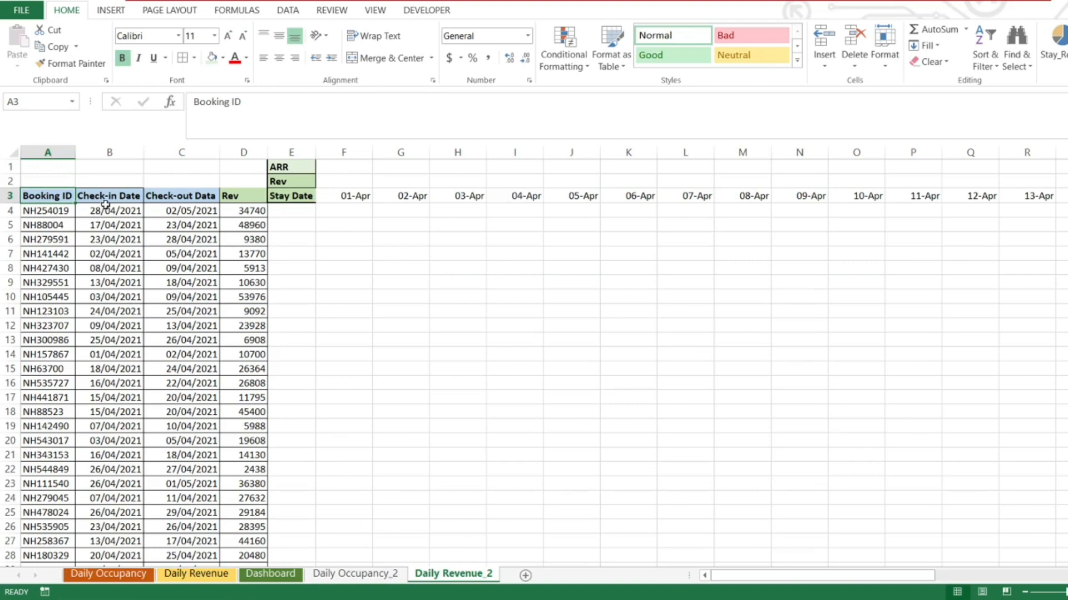
{"action": "left_click", "coordinate": [124, 196]}
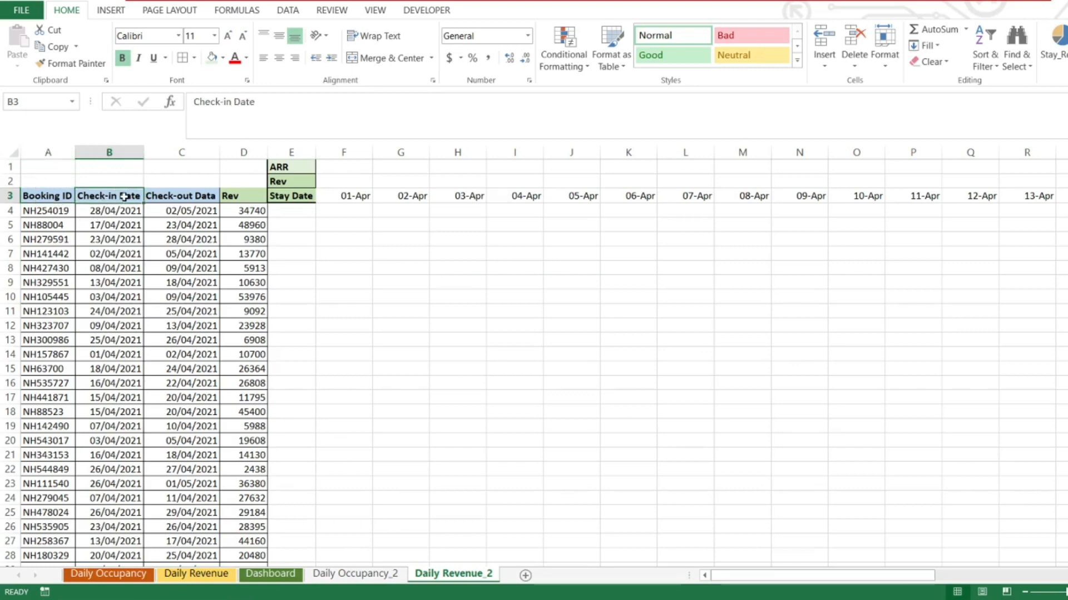
{"action": "key", "text": "Right"}
{"action": "key", "text": "Right"}
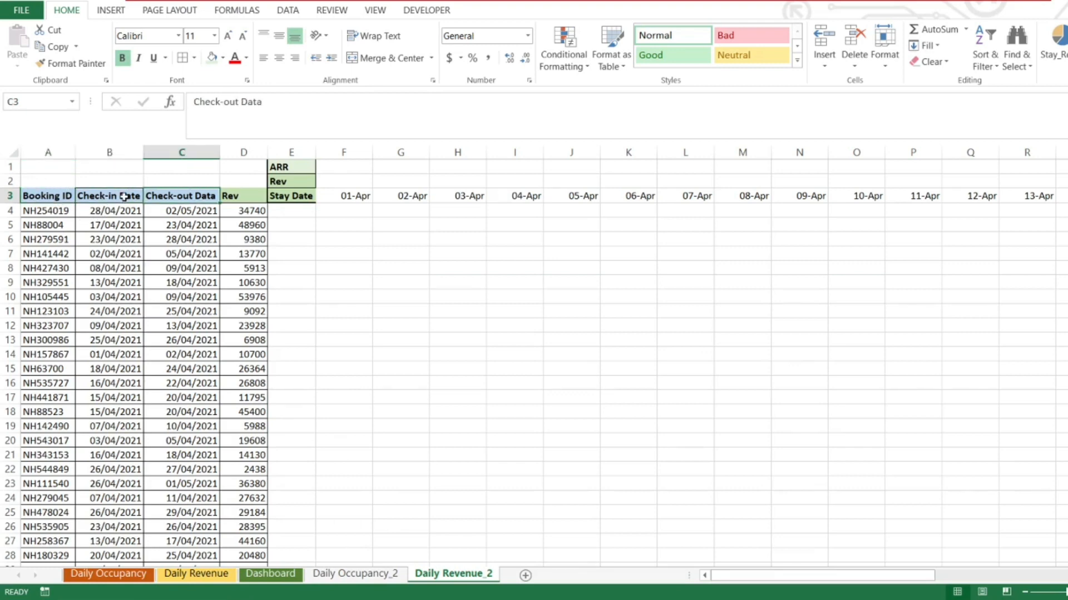
{"action": "key", "text": "Down"}
{"action": "key", "text": "shift+Left"}
{"action": "key", "text": "shift+Left"}
{"action": "key", "text": "shift+Left"}
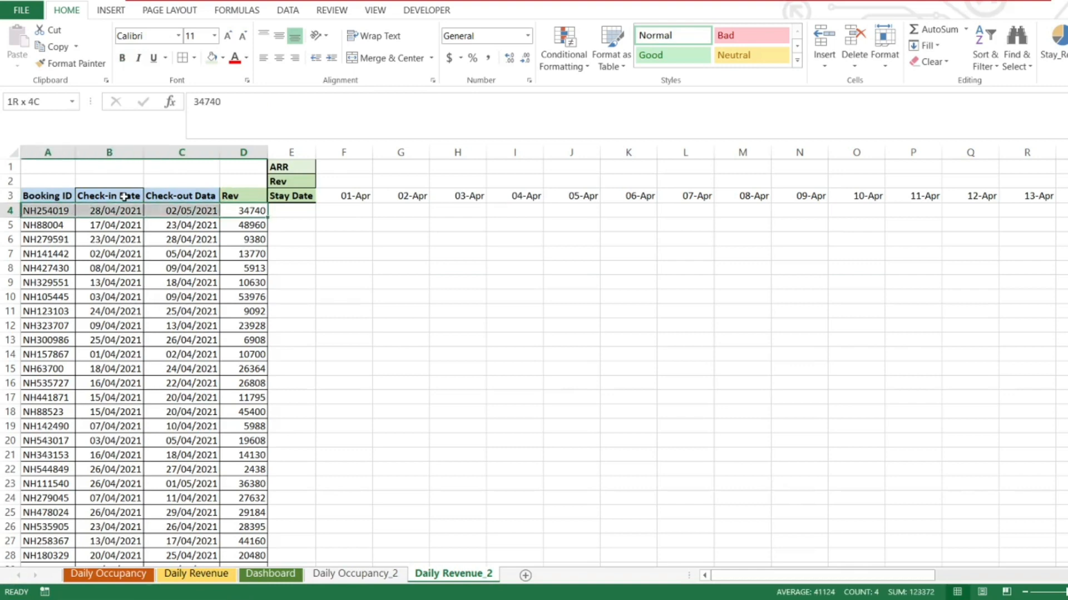
{"action": "key", "text": "shift+Right"}
{"action": "key", "text": "Left"}
{"action": "key", "text": "Left"}
{"action": "key", "text": "Left"}
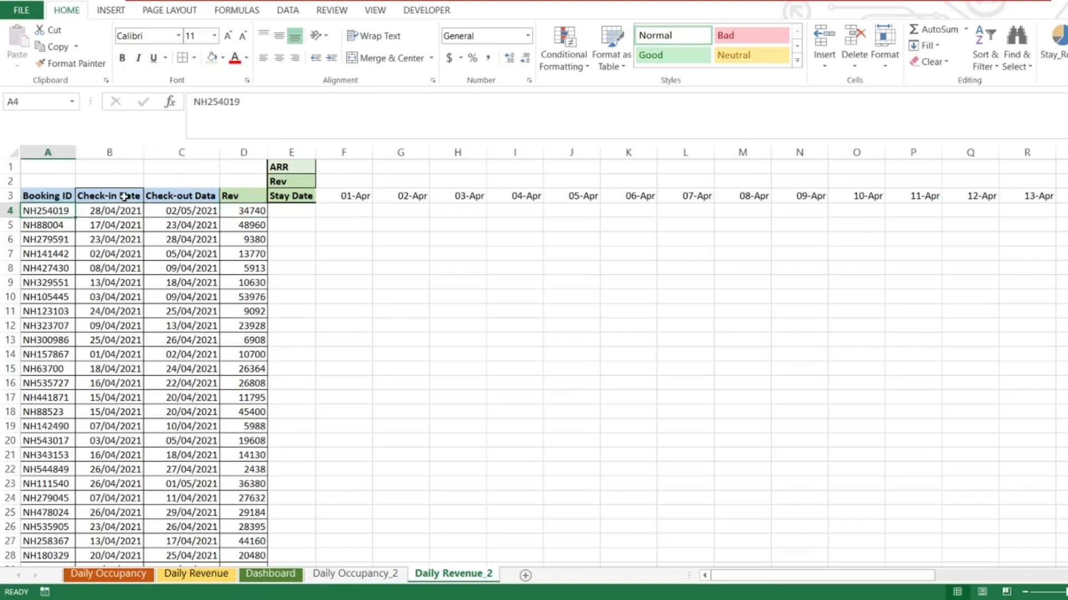
{"action": "key", "text": "Right"}
{"action": "key", "text": "Right"}
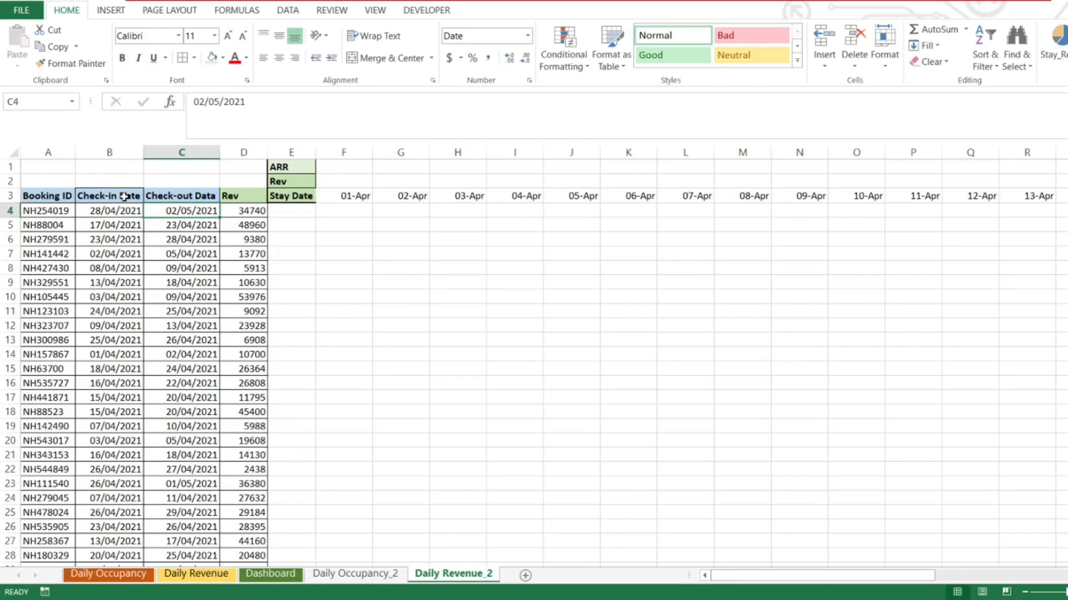
{"action": "key", "text": "Right"}
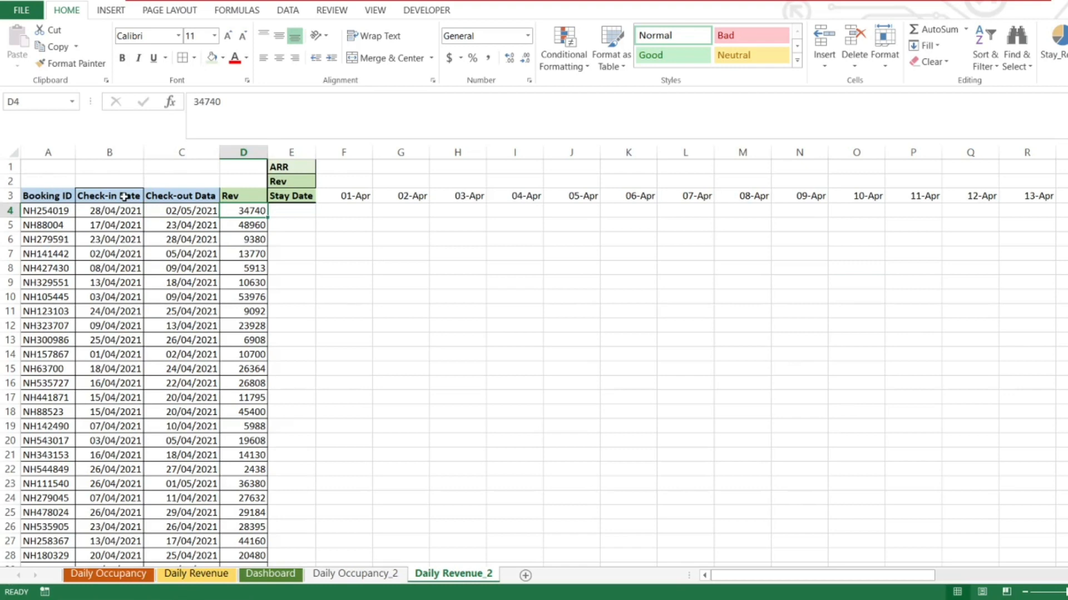
{"action": "key", "text": "Right"}
{"action": "key", "text": "Right"}
{"action": "key", "text": "Up"}
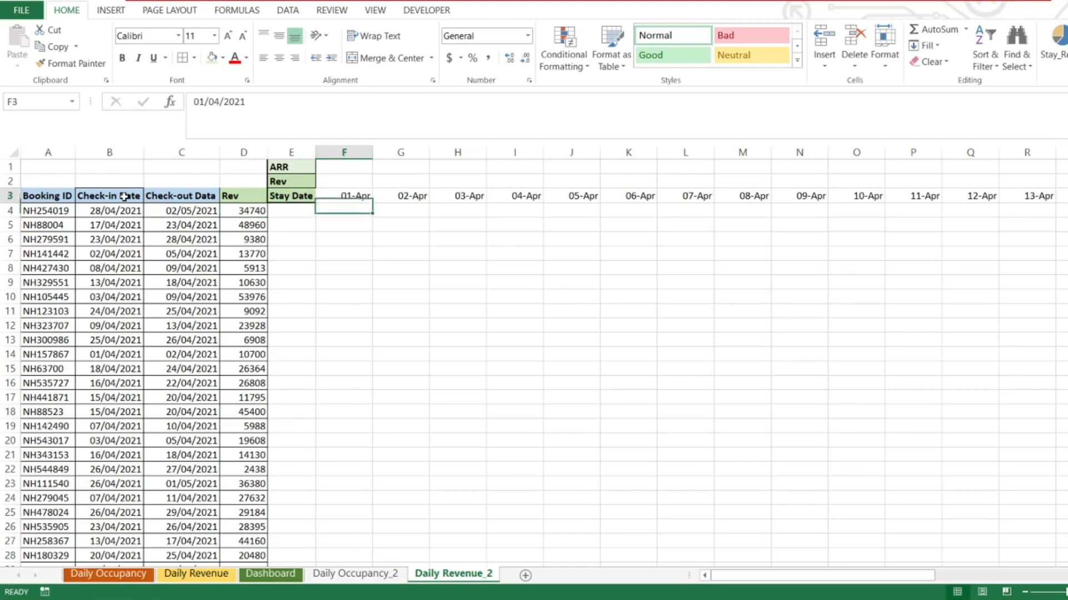
{"action": "key", "text": "Down"}
{"action": "key", "text": "Up"}
{"action": "key", "text": "Down"}
{"action": "key", "text": "Down"}
{"action": "key", "text": "Left"}
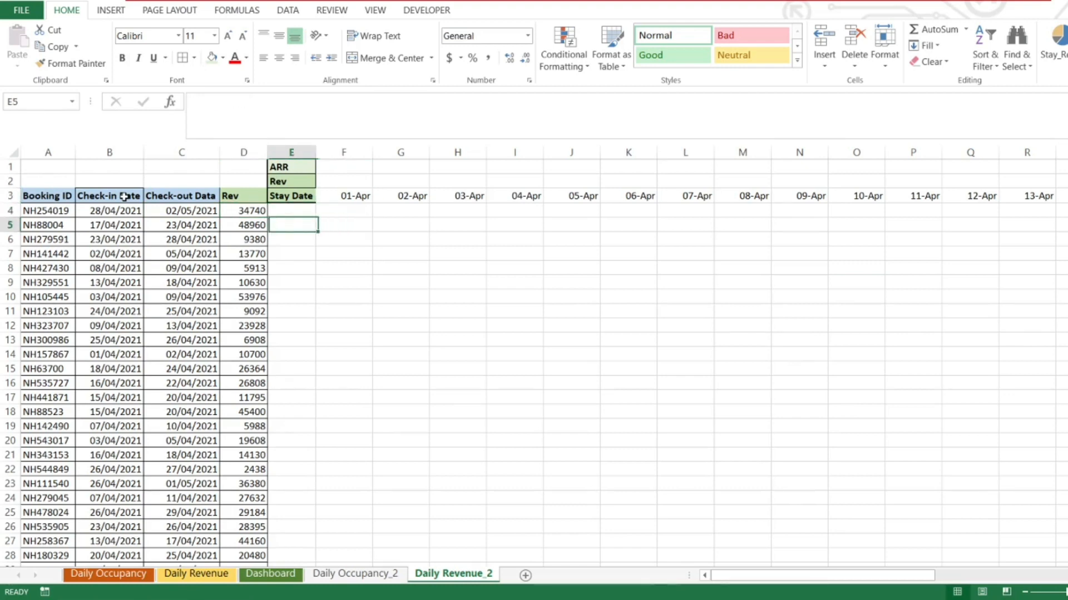
Review the Rev amounts down the whole booking table together with the matching booking IDs and stay periods.
{"action": "key", "text": "Left"}
{"action": "key", "text": "Down"}
{"action": "key", "text": "Down"}
{"action": "key", "text": "Down"}
{"action": "key", "text": "Down"}
{"action": "key", "text": "Down"}
{"action": "key", "text": "Up"}
{"action": "key", "text": "Up"}
{"action": "key", "text": "Up"}
{"action": "key", "text": "Up"}
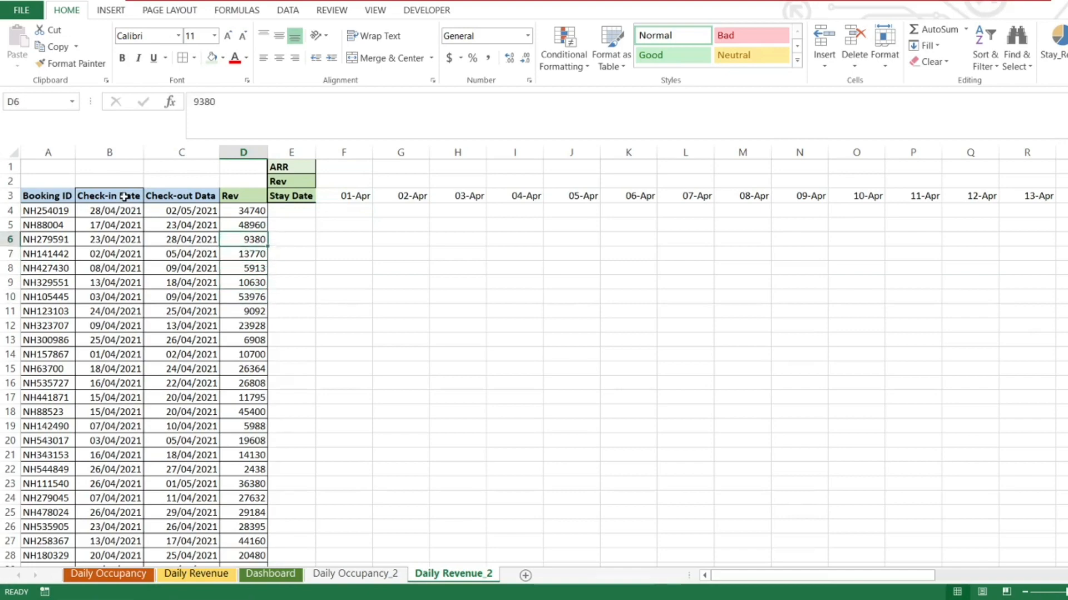
{"action": "key", "text": "Up"}
{"action": "key", "text": "Up"}
{"action": "key", "text": "ctrl+Down"}
{"action": "key", "text": "ctrl+Up"}
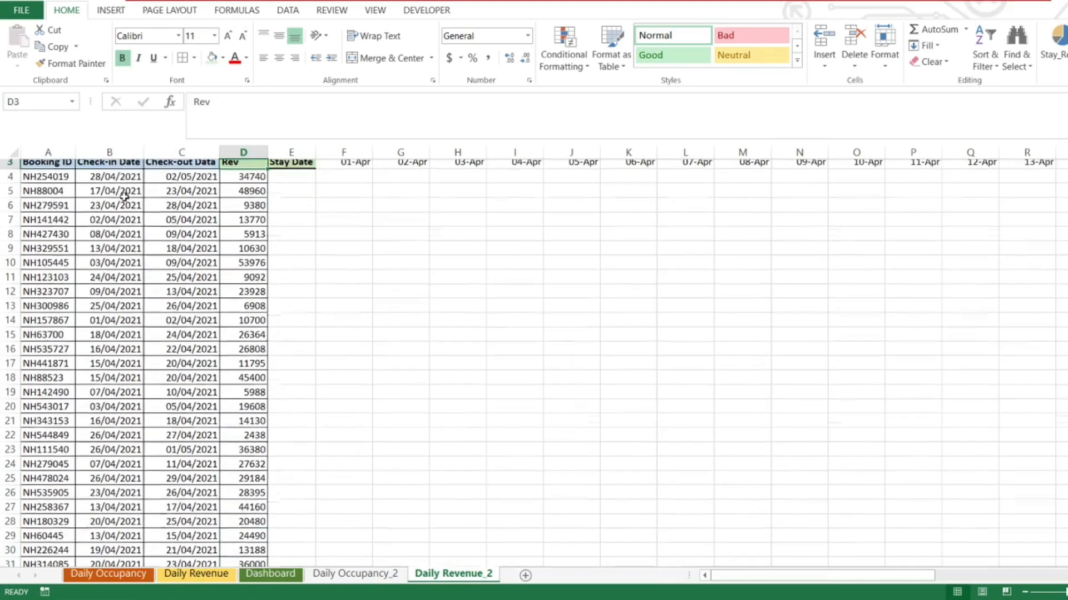
{"action": "key", "text": "Down"}
{"action": "key", "text": "Down"}
{"action": "key", "text": "Left"}
{"action": "key", "text": "Left"}
{"action": "key", "text": "Left"}
{"action": "key", "text": "Up"}
{"action": "key", "text": "Up"}
{"action": "key", "text": "Down"}
{"action": "key", "text": "Down"}
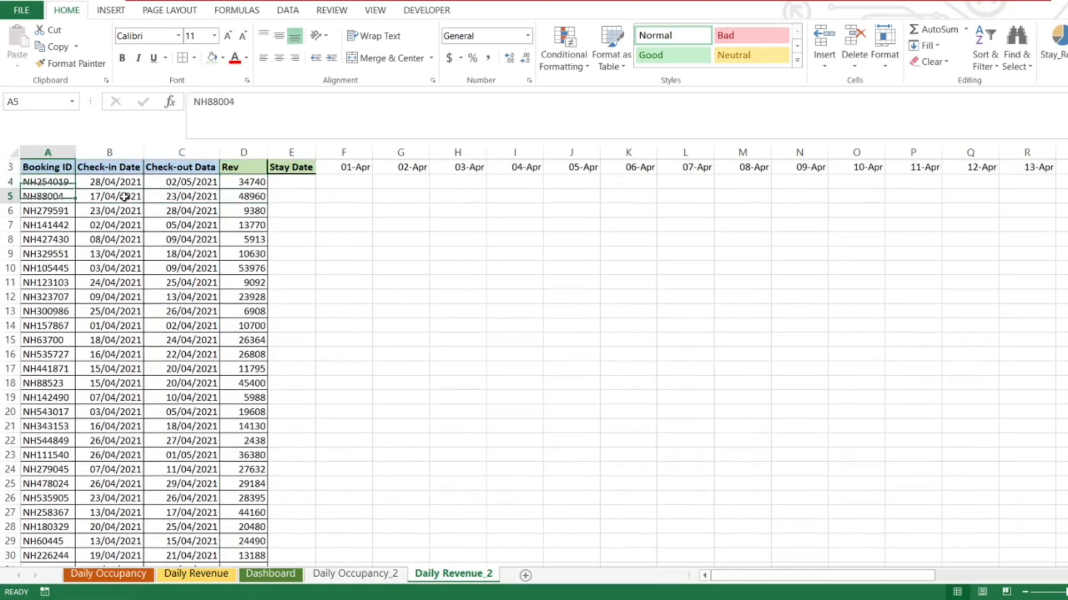
{"action": "key", "text": "Up"}
{"action": "scroll", "coordinate": [125, 196], "scroll_direction": "up", "scroll_amount": 1}
{"action": "key", "text": "Right"}
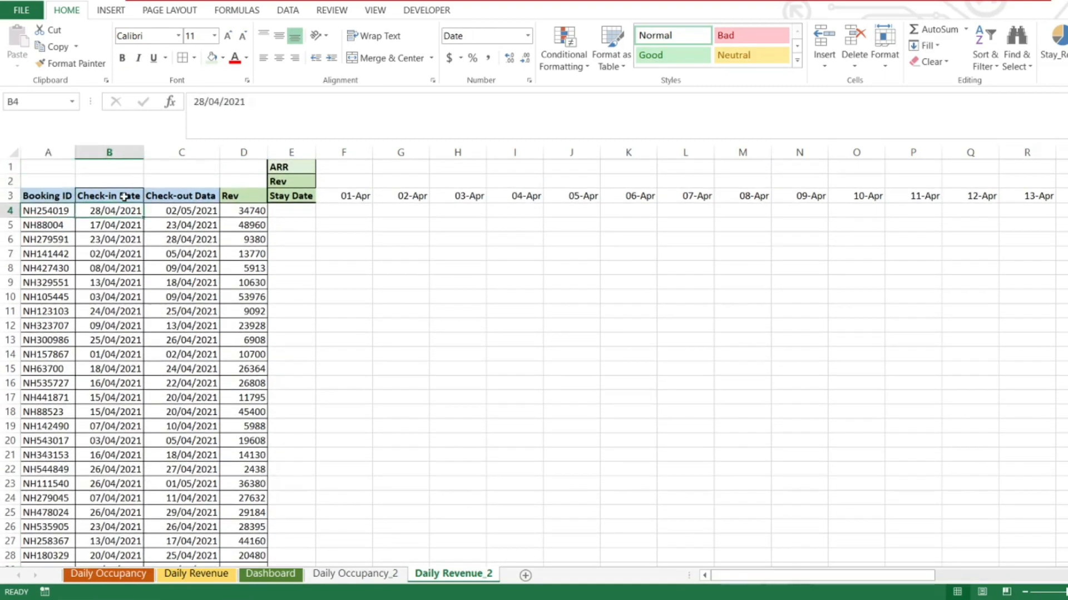
{"action": "key", "text": "Right"}
{"action": "key", "text": "Right"}
{"action": "key", "text": "Left"}
{"action": "key", "text": "Left"}
{"action": "key", "text": "Right"}
{"action": "key", "text": "Right"}
{"action": "key", "text": "Right"}
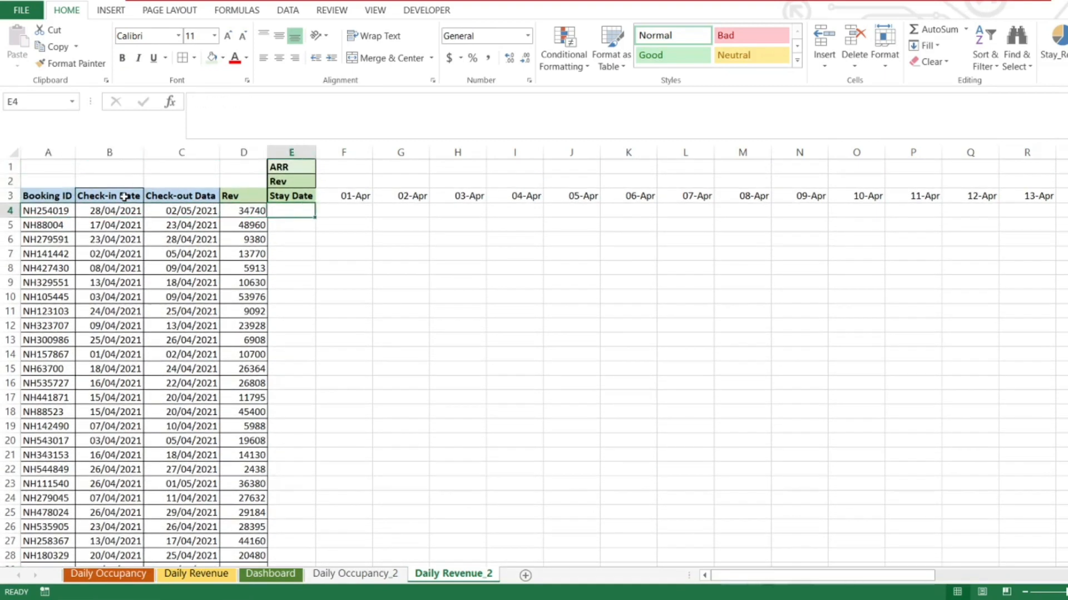
{"action": "key", "text": "Right"}
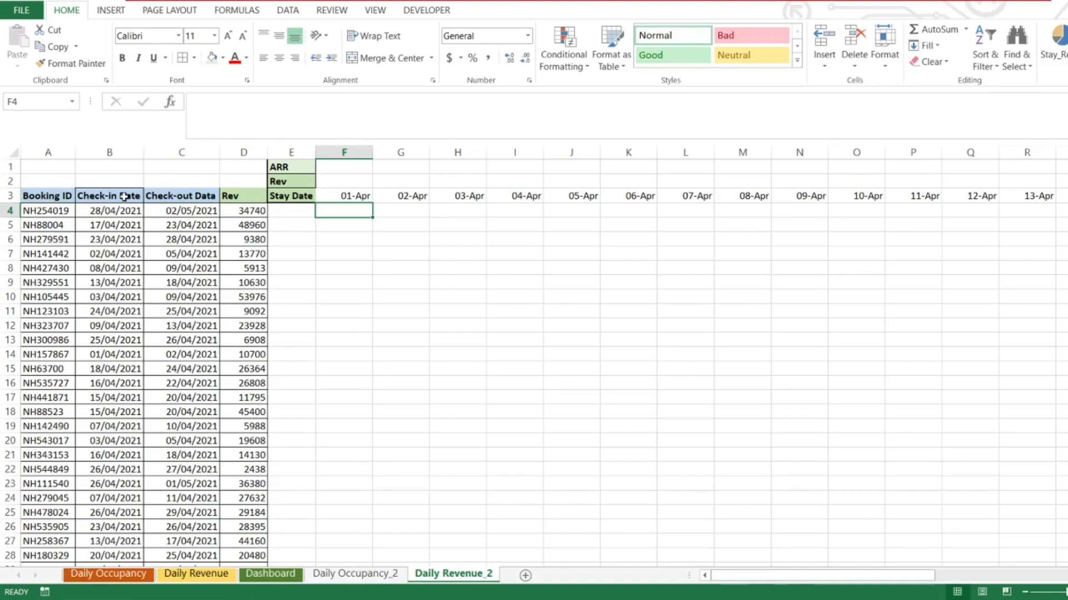
{"action": "key", "text": "Left"}
{"action": "key", "text": "Left"}
{"action": "key", "text": "ctrl+Down"}
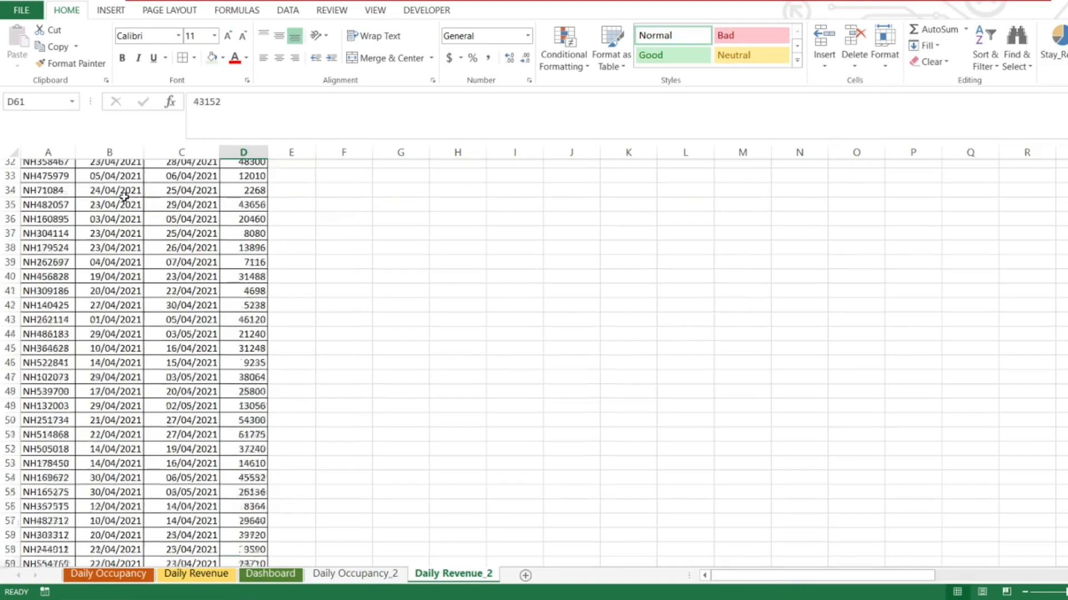
{"action": "key", "text": "ctrl+Up"}
{"action": "key", "text": "Down"}
{"action": "key", "text": "Right"}
{"action": "key", "text": "Right"}
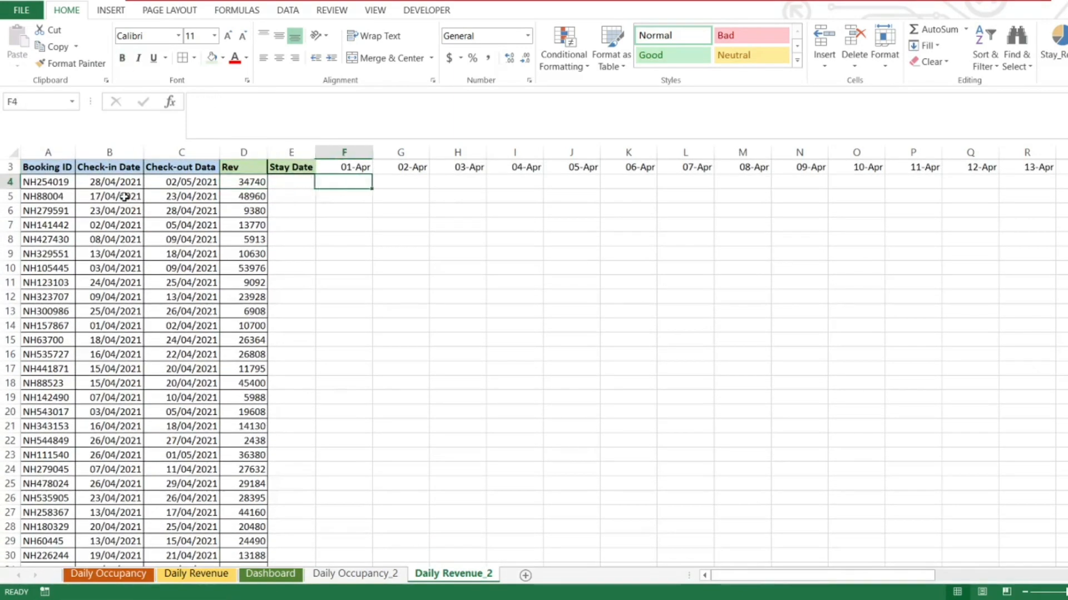
Begin an IF formula in F4 with the test AND(B4<=F3,C4>F3), comparing the stay date with check-in and check-out.
{"action": "key", "text": "Up"}
{"action": "key", "text": "Up"}
{"action": "key", "text": "Up"}
{"action": "key", "text": "Down"}
{"action": "key", "text": "Down"}
{"action": "key", "text": "Down"}
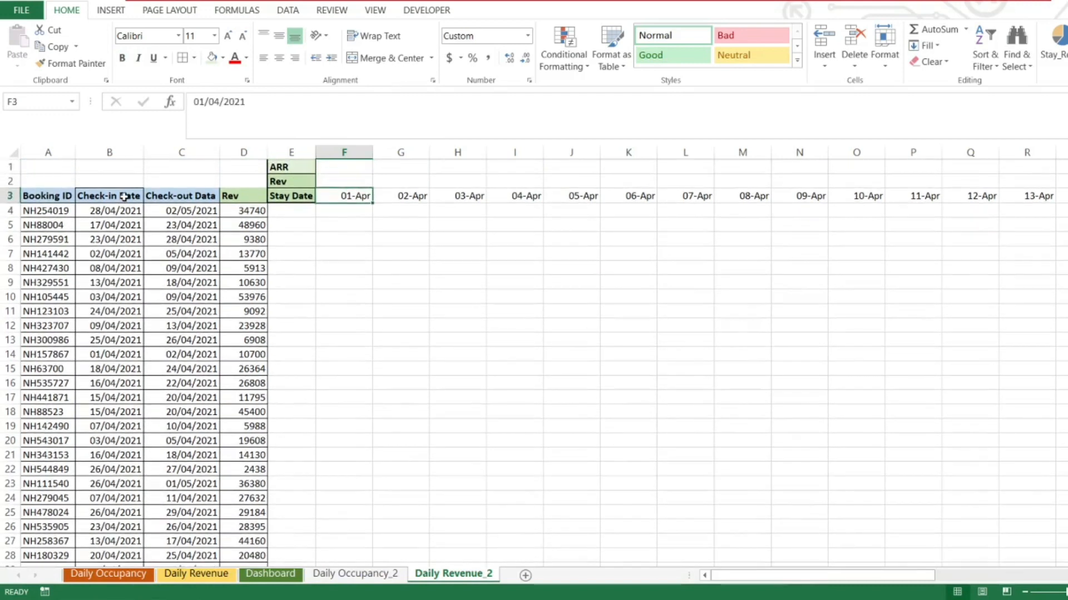
{"action": "type", "text": "="}
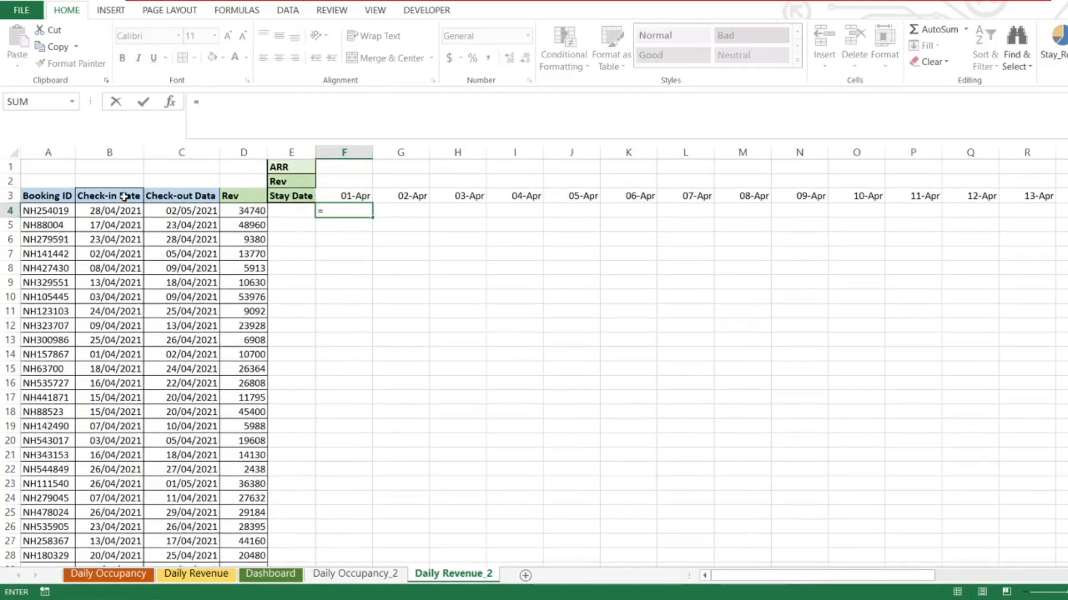
{"action": "type", "text": "IF("}
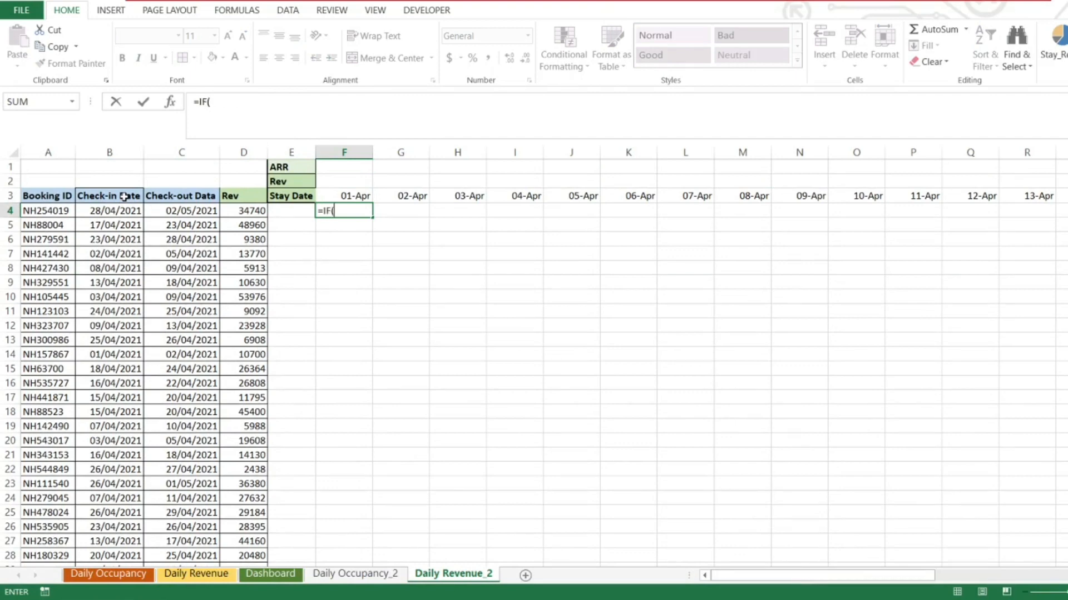
{"action": "type", "text": "AND("}
{"action": "key", "text": "Left"}
{"action": "key", "text": "Left"}
{"action": "key", "text": "Left"}
{"action": "key", "text": "Left"}
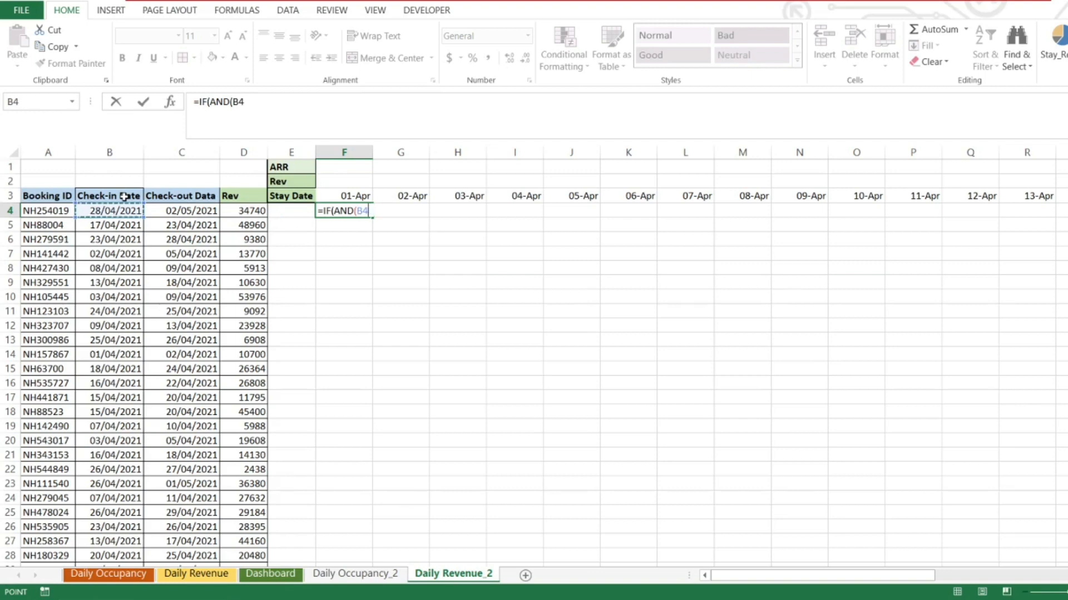
{"action": "type", "text": "<="}
{"action": "key", "text": "Up"}
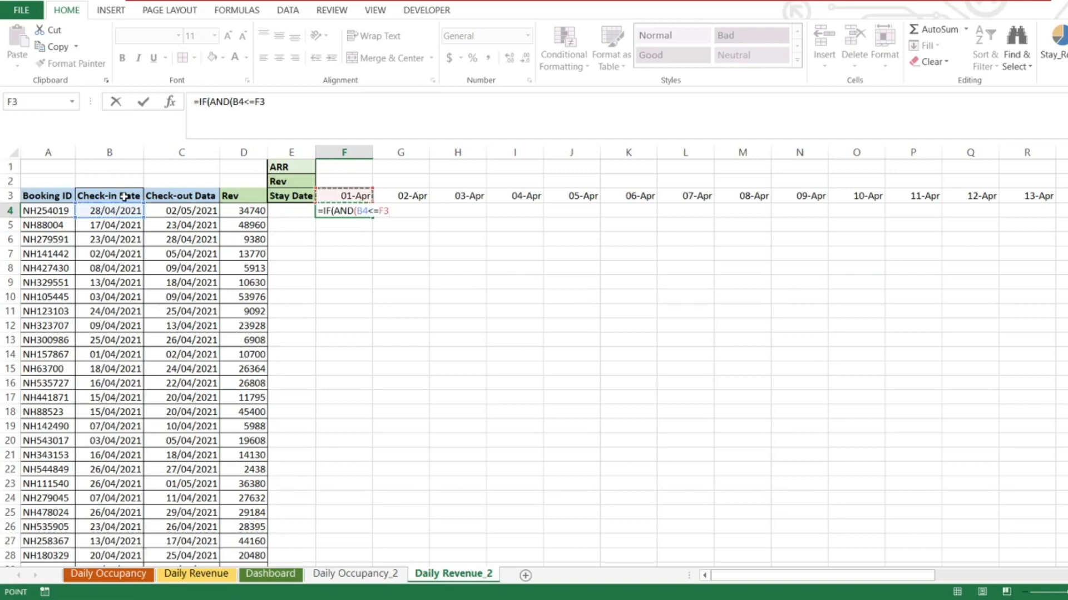
{"action": "type", "text": ","}
{"action": "key", "text": "Left"}
{"action": "key", "text": "Left"}
{"action": "key", "text": "Left"}
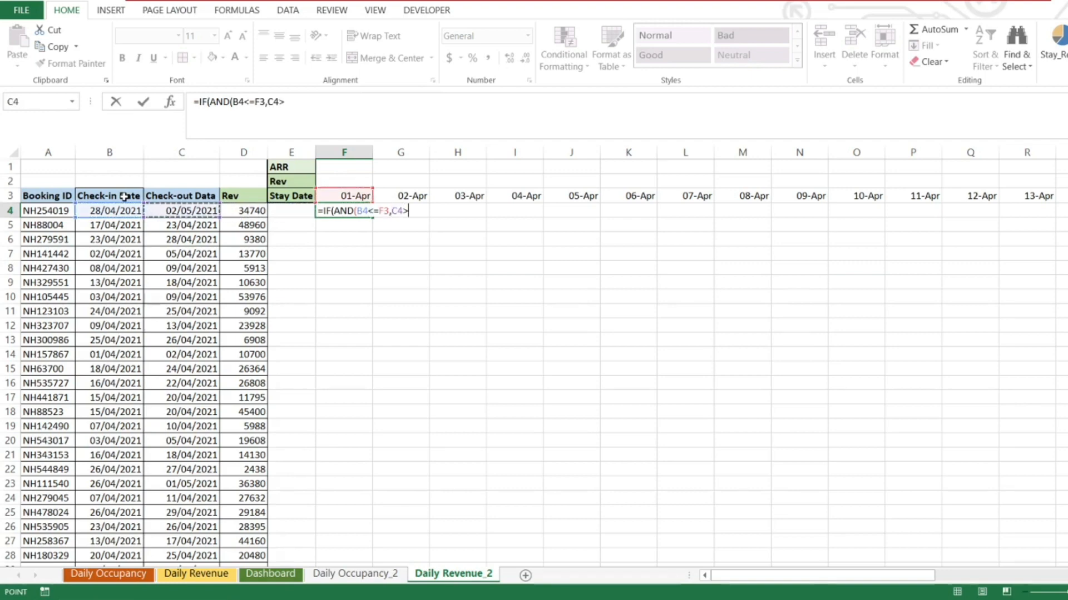
{"action": "type", "text": ">"}
{"action": "key", "text": "Up"}
{"action": "type", "text": "),"}
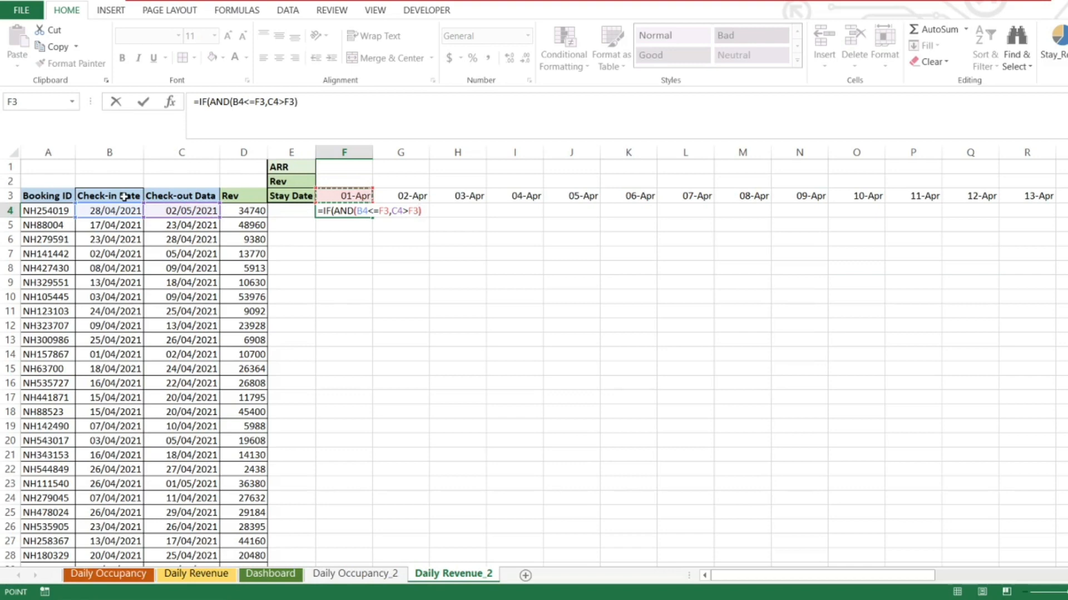
Complete the F4 formula so it returns D4/(C4-B4) when the test is true and an empty string "" otherwise.
{"action": "key", "text": "Left"}
{"action": "key", "text": "Left"}
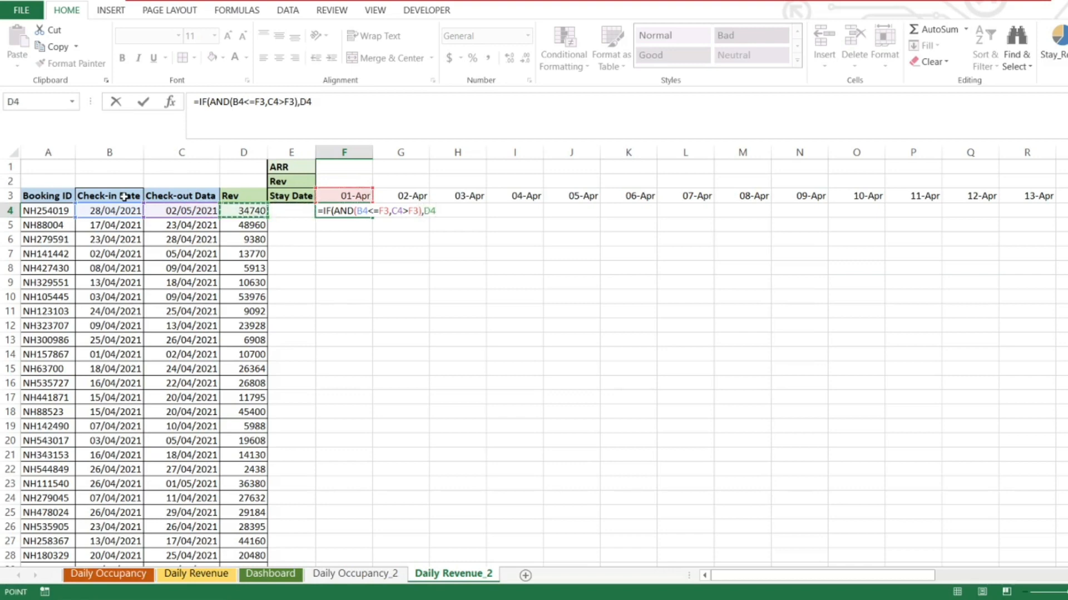
{"action": "type", "text": "/("}
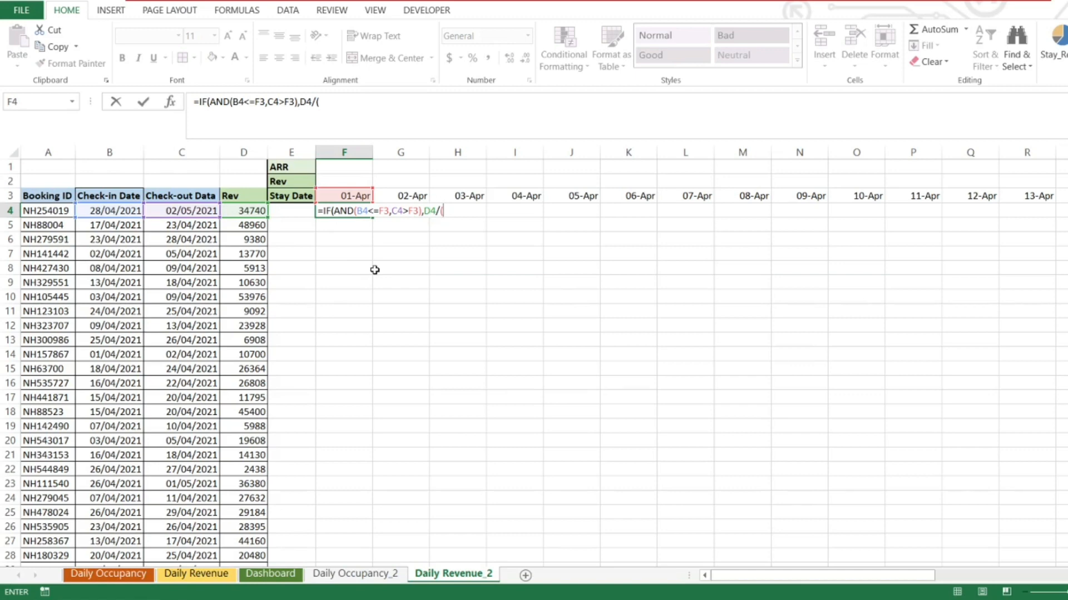
{"action": "left_click", "coordinate": [199, 212]}
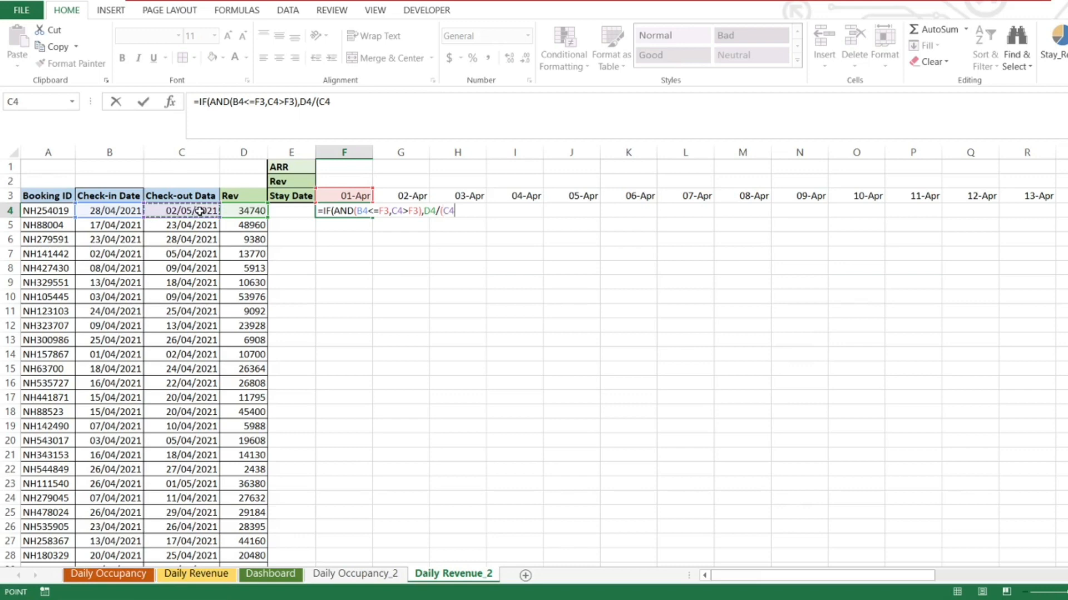
{"action": "type", "text": "-"}
{"action": "left_click", "coordinate": [107, 211]}
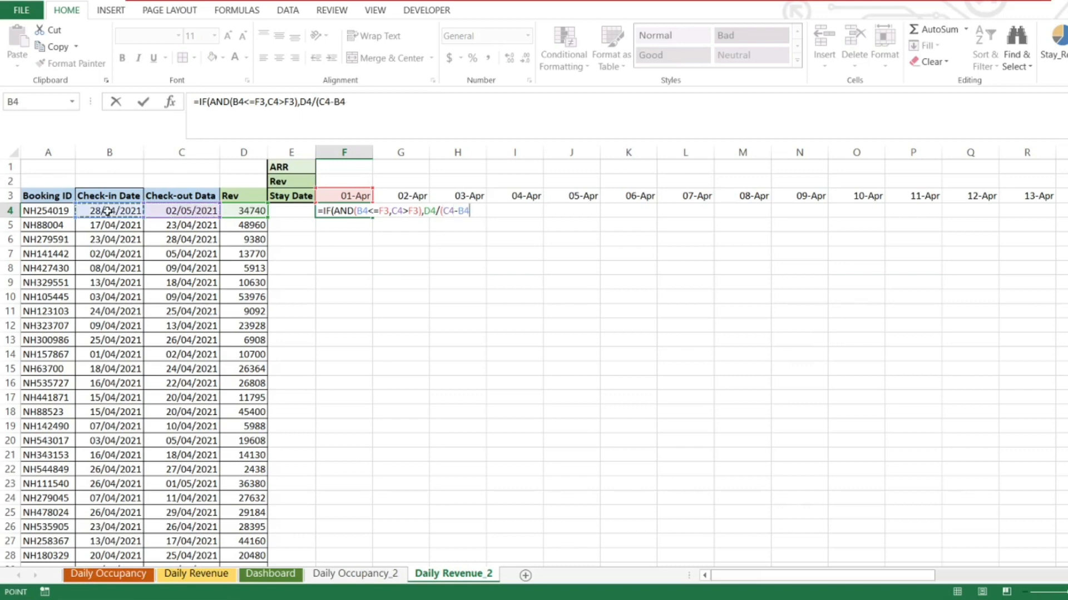
{"action": "type", "text": "),"}
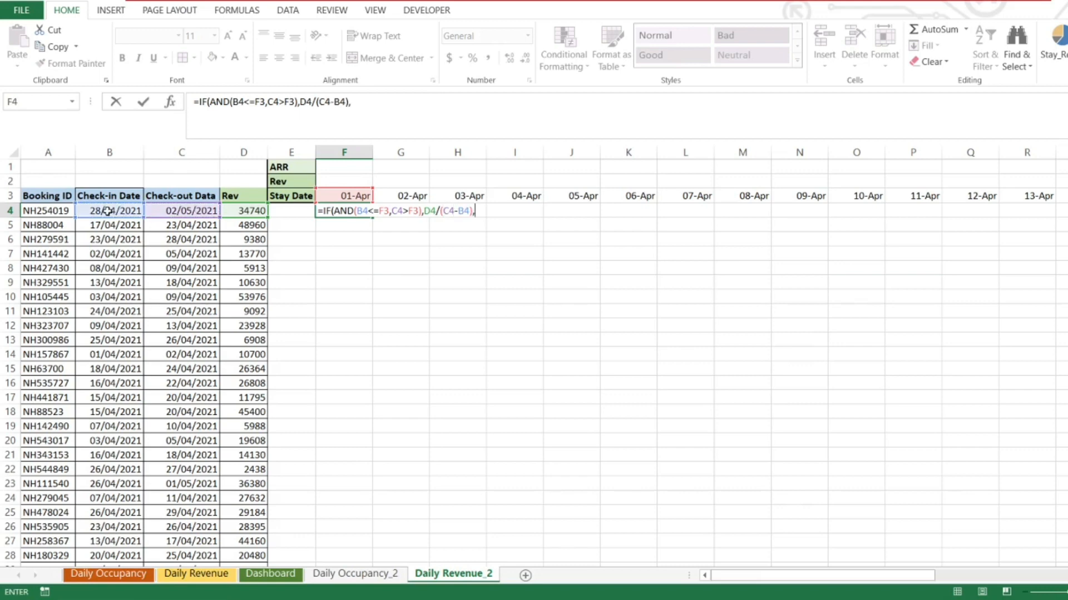
{"action": "type", "text": "\"\")"}
{"action": "key", "text": "Return"}
{"action": "key", "text": "Up"}
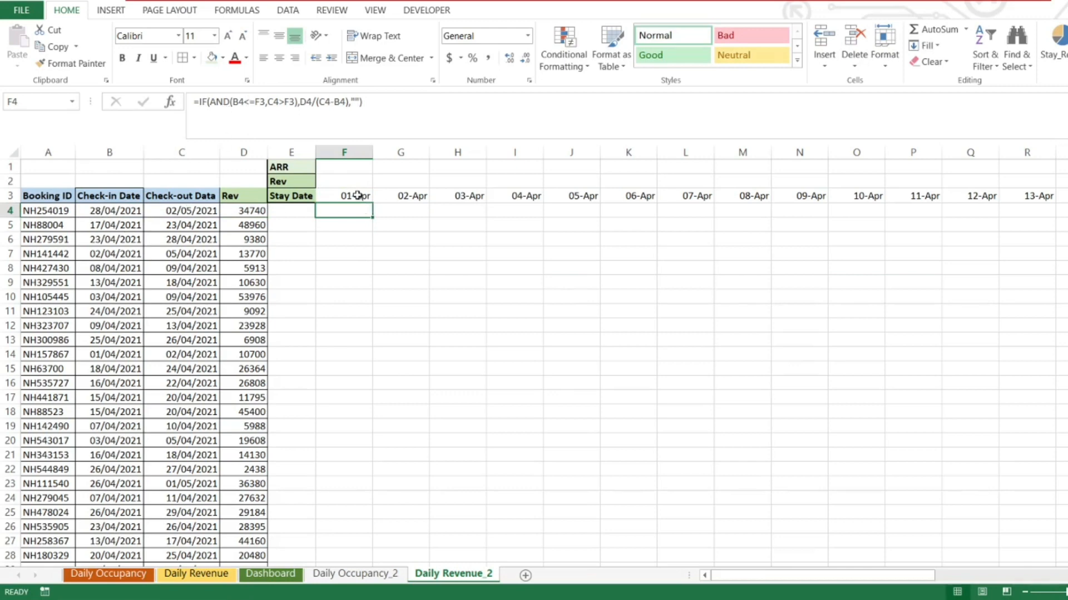
Make the references in the F4 formula's AND test mixed, so that it reads $B4<=F$3,$C4>F$3.
{"action": "left_click", "coordinate": [358, 101]}
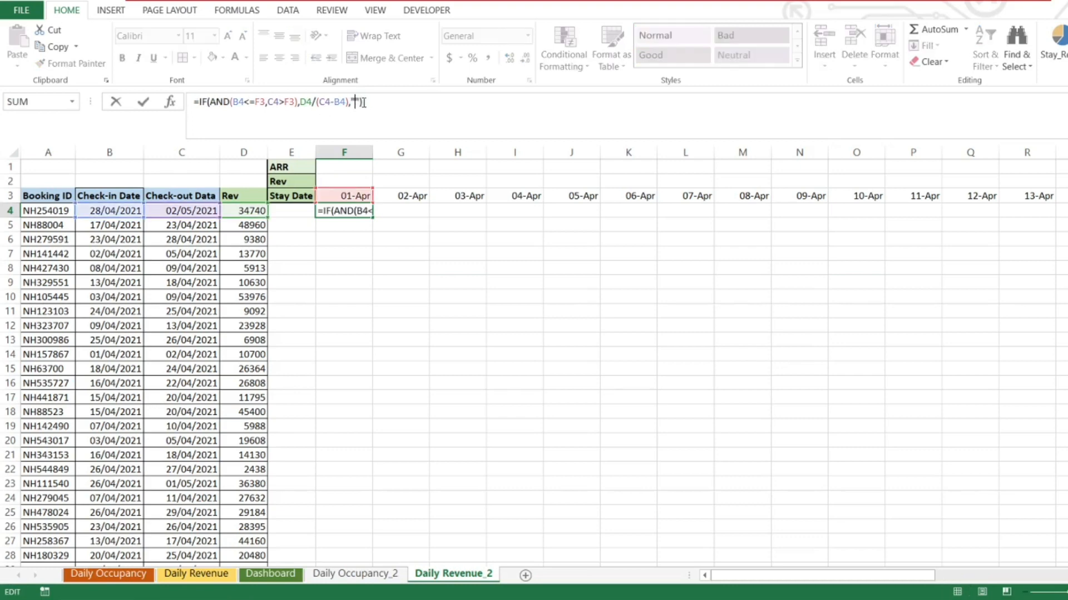
{"action": "left_click", "coordinate": [239, 103]}
{"action": "key", "text": "F4"}
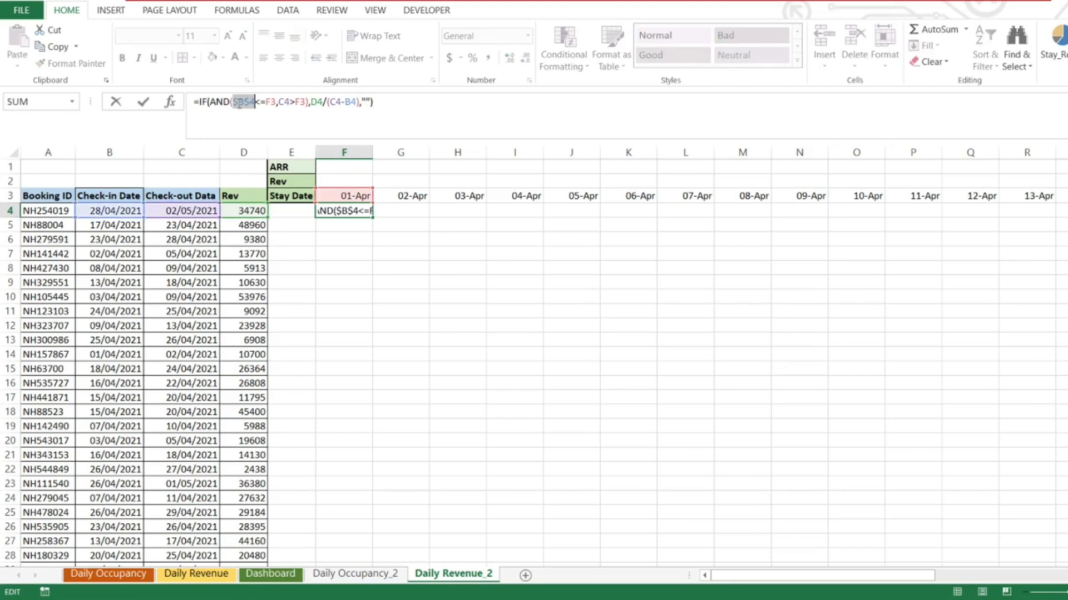
{"action": "key", "text": "F4"}
{"action": "key", "text": "F4"}
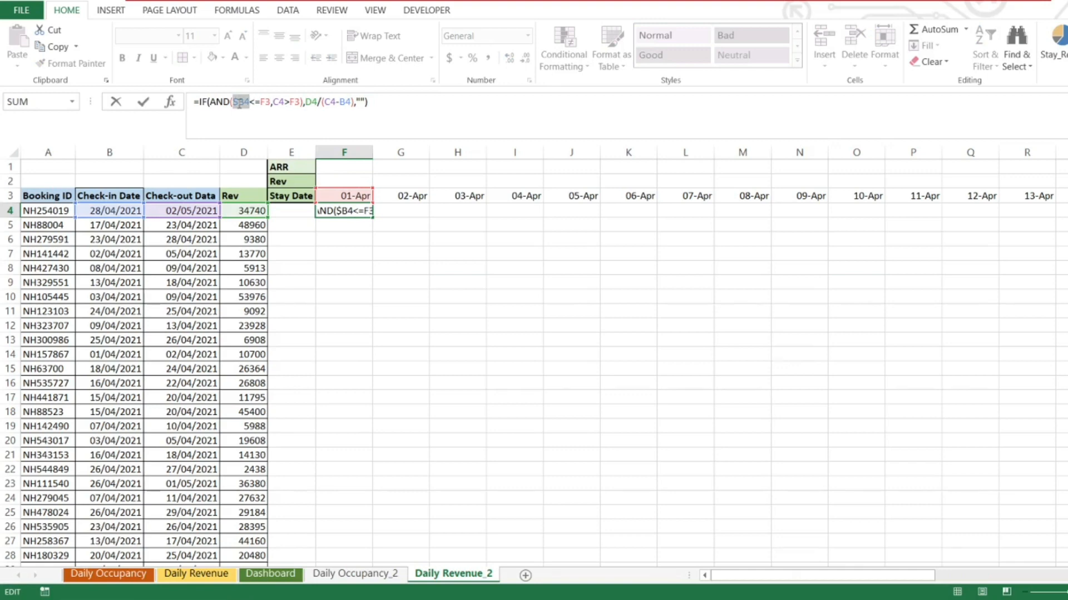
{"action": "left_click", "coordinate": [267, 102]}
{"action": "key", "text": "F4"}
{"action": "key", "text": "F4"}
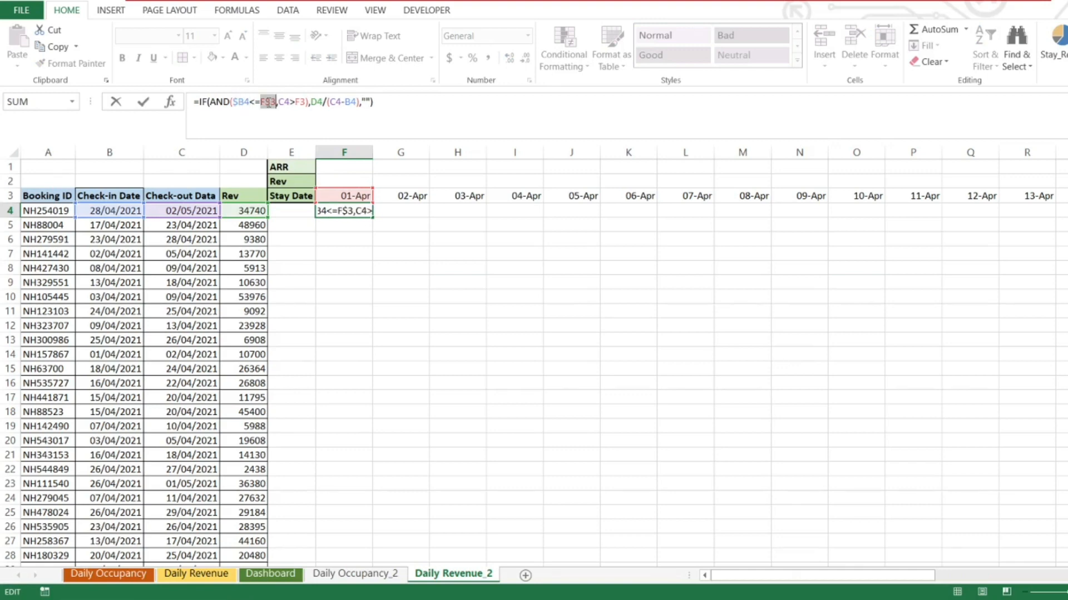
{"action": "left_click", "coordinate": [286, 102]}
{"action": "key", "text": "F4"}
{"action": "key", "text": "F4"}
{"action": "key", "text": "F4"}
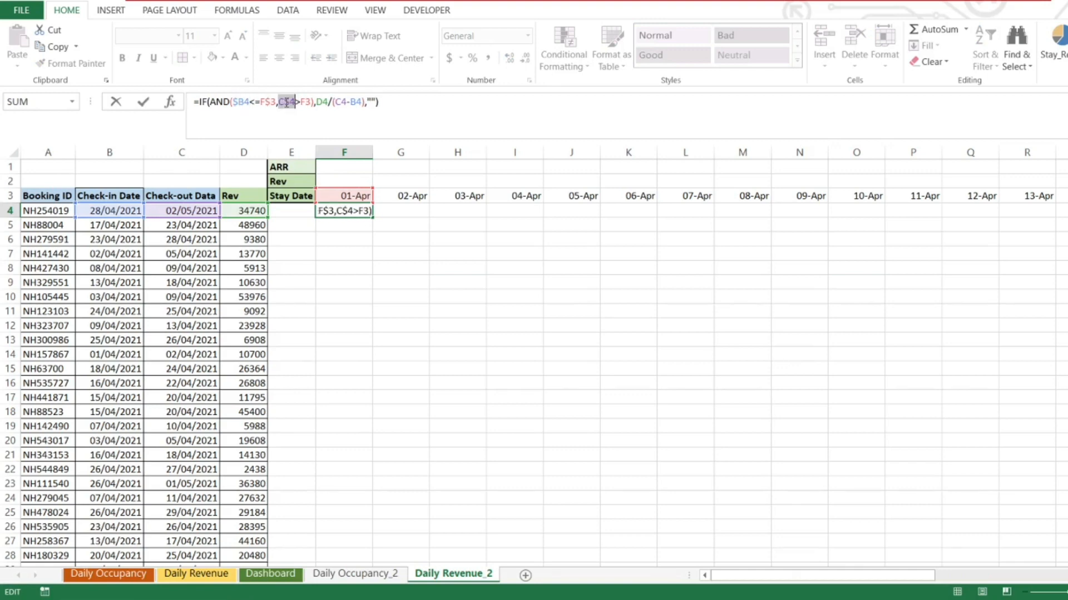
{"action": "left_click", "coordinate": [303, 102]}
{"action": "key", "text": "F4"}
{"action": "key", "text": "F4"}
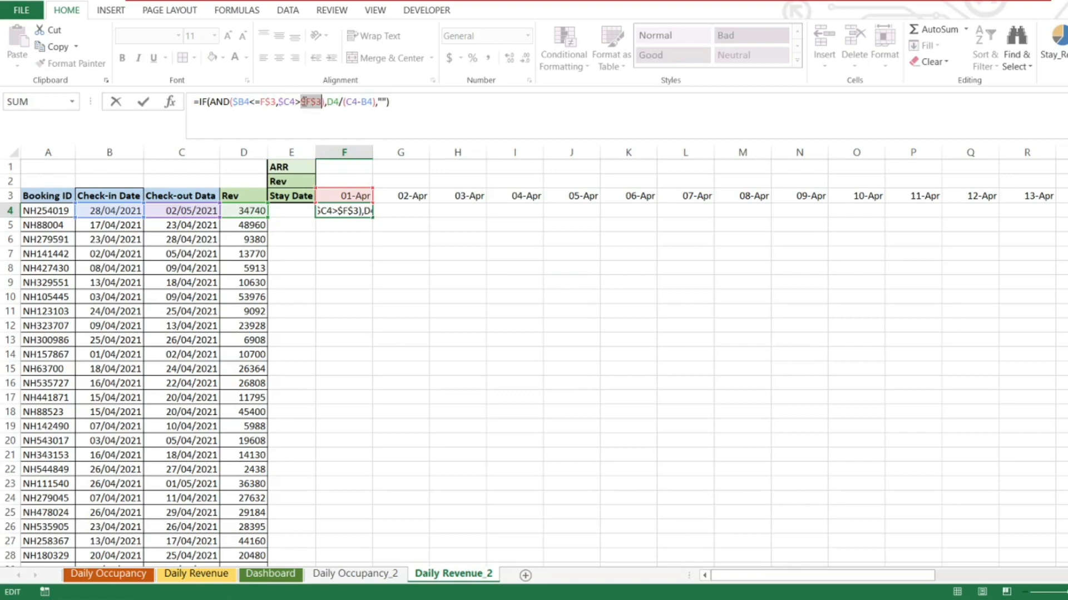
Lock the columns in the F4 formula's revenue-per-night part as $D4/($C4-$B4) and enter the formula.
{"action": "left_click", "coordinate": [330, 102]}
{"action": "key", "text": "F4"}
{"action": "key", "text": "F4"}
{"action": "key", "text": "F4"}
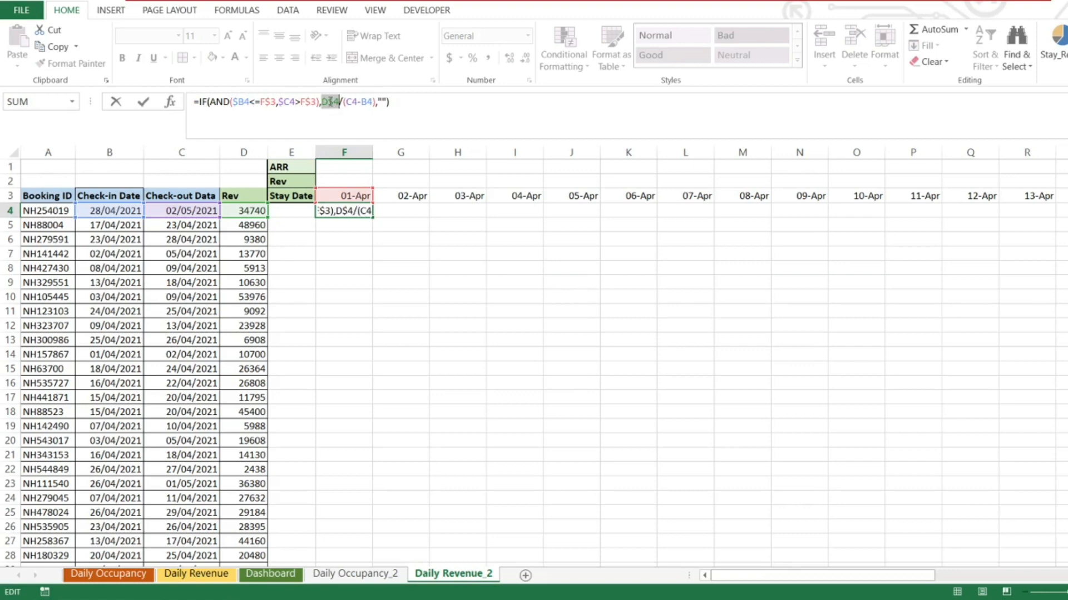
{"action": "left_click", "coordinate": [352, 102]}
{"action": "key", "text": "F4"}
{"action": "key", "text": "F4"}
{"action": "key", "text": "F4"}
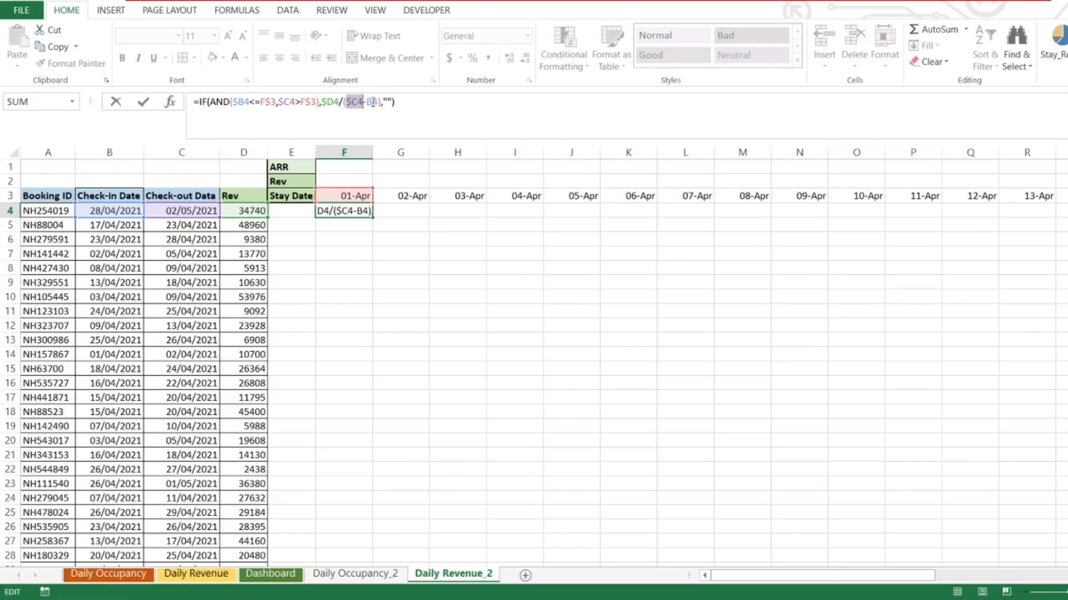
{"action": "left_click", "coordinate": [372, 102]}
{"action": "key", "text": "F4"}
{"action": "key", "text": "F4"}
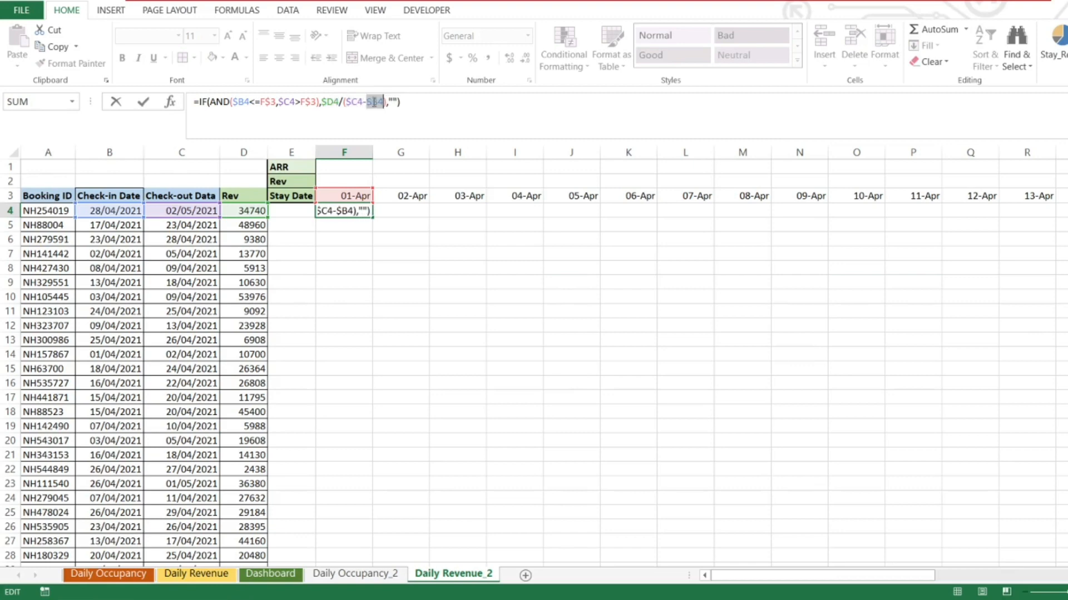
{"action": "key", "text": "Return"}
{"action": "key", "text": "Up"}
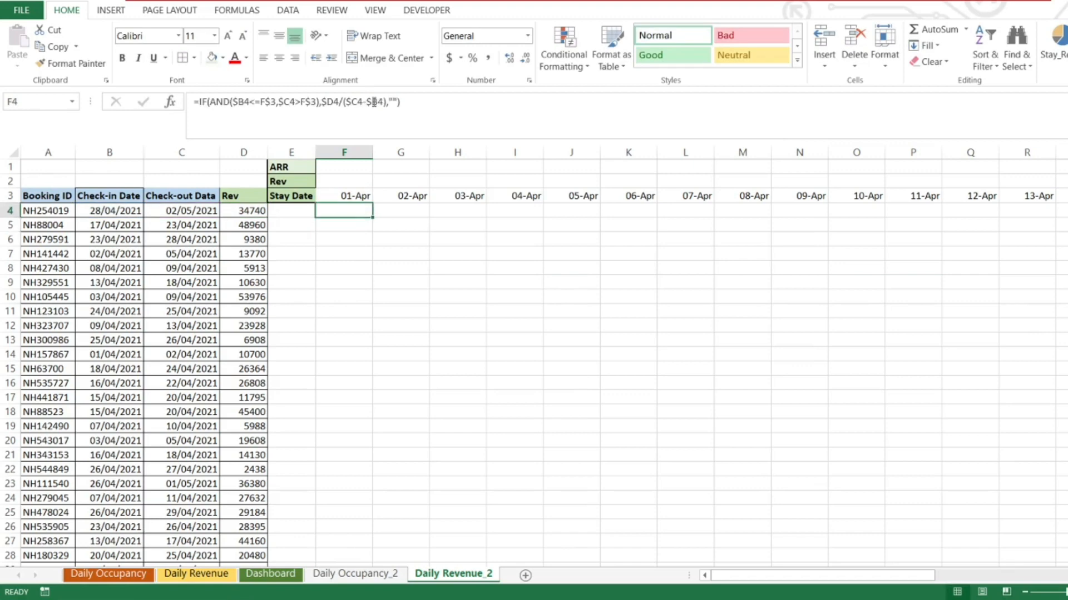
Copy the F4 formula to every booking row and stay date in the range F4:AI61.
{"action": "key", "text": "ctrl+c"}
{"action": "key", "text": "Up"}
{"action": "key", "text": "ctrl+Right"}
{"action": "key", "text": "Down"}
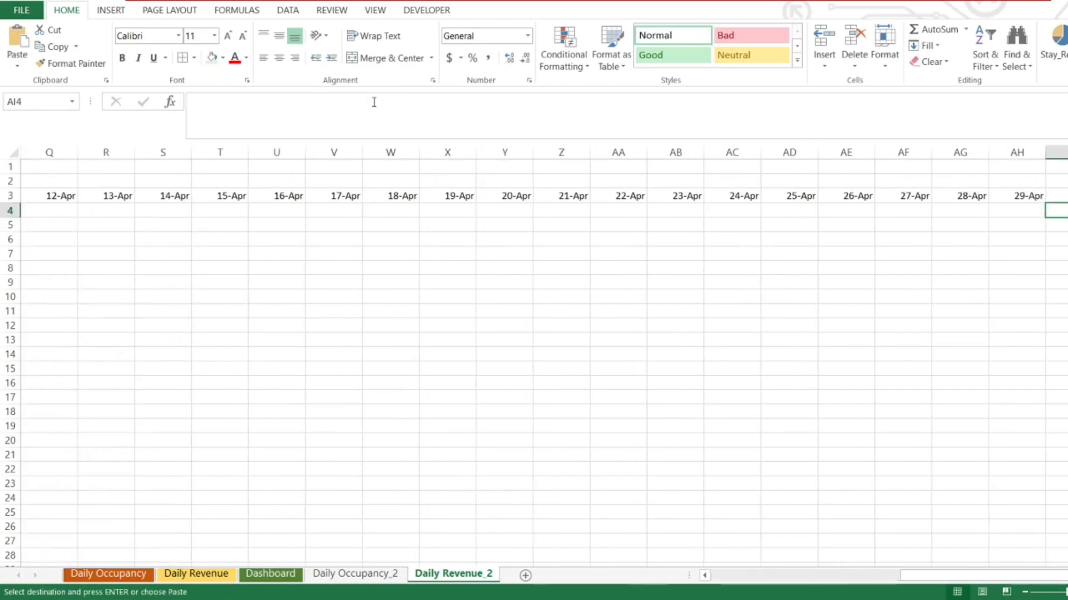
{"action": "key", "text": "ctrl+shift+Left"}
{"action": "key", "text": "ctrl+shift+Left"}
{"action": "key", "text": "ctrl+shift+Left"}
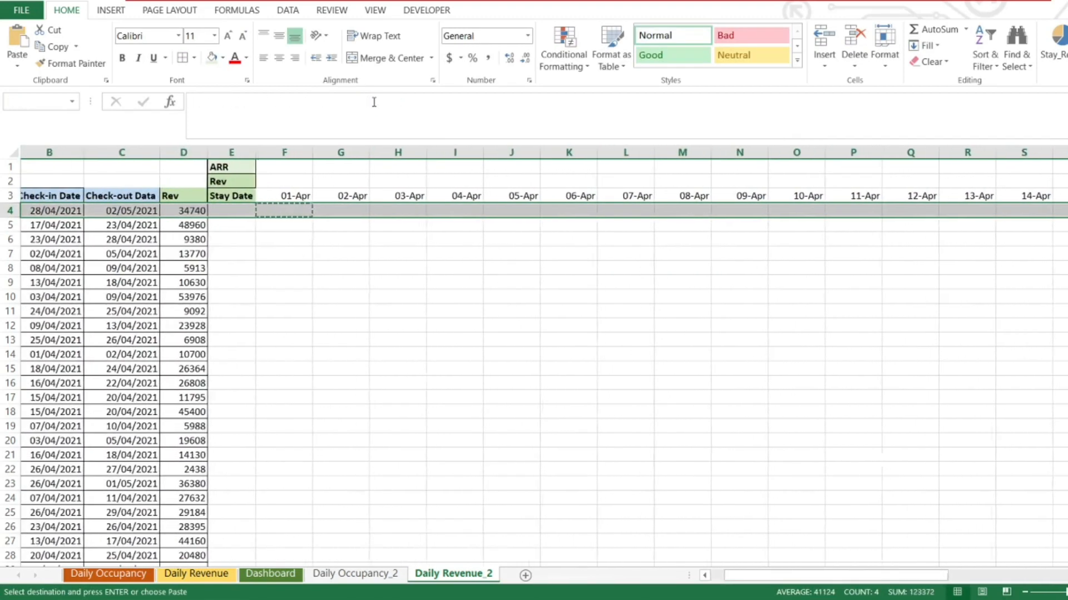
{"action": "key", "text": "shift+Right"}
{"action": "key", "text": "shift+Right"}
{"action": "key", "text": "shift+Right"}
{"action": "key", "text": "shift+Right"}
{"action": "key", "text": "shift+Down"}
{"action": "key", "text": "shift+Down"}
{"action": "key", "text": "shift+Down"}
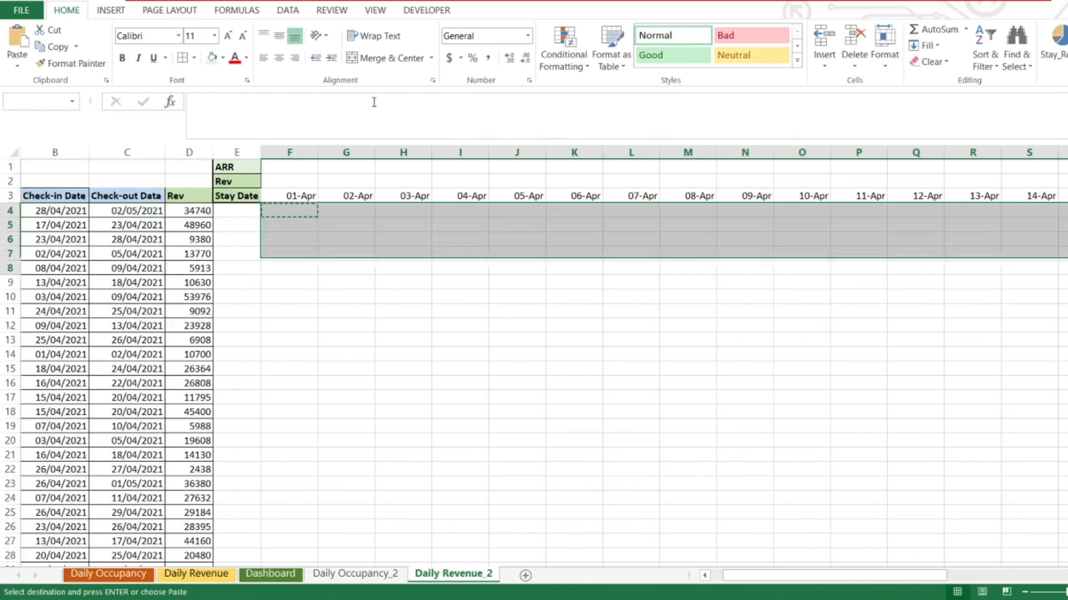
{"action": "key", "text": "shift+Down"}
{"action": "key", "text": "shift+Down"}
{"action": "key", "text": "shift+Down"}
{"action": "key", "text": "shift+Down"}
{"action": "key", "text": "shift+Down"}
{"action": "key", "text": "shift+Down"}
{"action": "key", "text": "shift+Down"}
{"action": "key", "text": "shift+Down"}
{"action": "key", "text": "shift+Down"}
{"action": "key", "text": "shift+Down"}
{"action": "key", "text": "shift+Down"}
{"action": "key", "text": "shift+Down"}
{"action": "key", "text": "shift+Down"}
{"action": "key", "text": "shift+Down"}
{"action": "key", "text": "shift+Down"}
{"action": "key", "text": "shift+Down"}
{"action": "key", "text": "shift+Down"}
{"action": "key", "text": "shift+Down"}
{"action": "key", "text": "shift+Down"}
{"action": "key", "text": "shift+Down"}
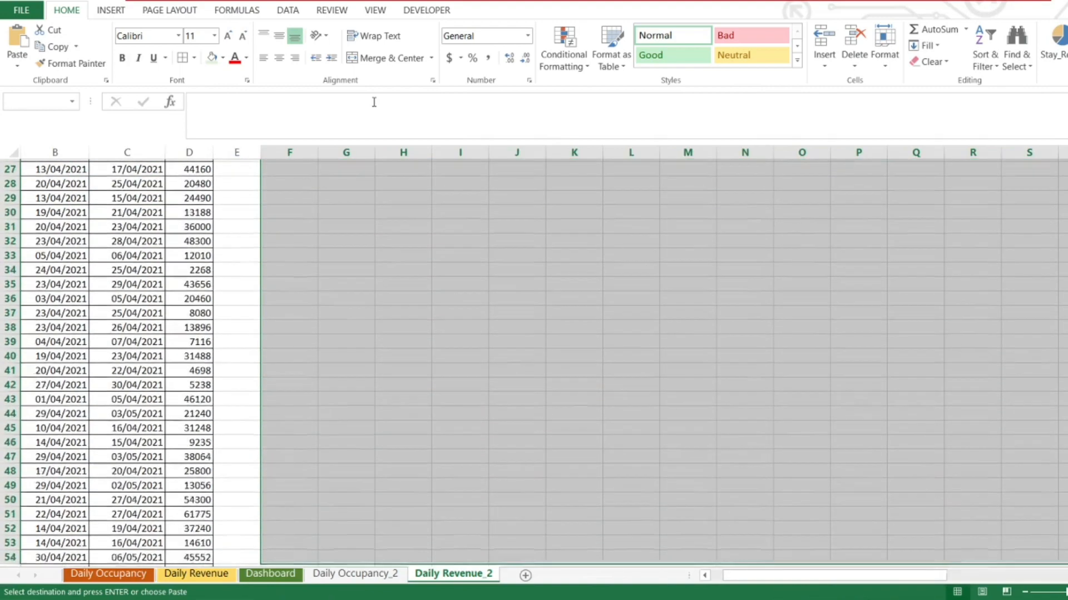
{"action": "key", "text": "shift+Down"}
{"action": "key", "text": "shift+Down"}
{"action": "key", "text": "shift+Down"}
{"action": "key", "text": "shift+Down"}
{"action": "key", "text": "shift+Down"}
{"action": "key", "text": "shift+Down"}
{"action": "key", "text": "shift+Down"}
{"action": "key", "text": "shift+Down"}
{"action": "key", "text": "shift+Down"}
{"action": "key", "text": "shift+Down"}
{"action": "key", "text": "shift+Down"}
{"action": "key", "text": "shift+Down"}
{"action": "key", "text": "shift+Down"}
{"action": "key", "text": "shift+Down"}
{"action": "key", "text": "shift+Down"}
{"action": "key", "text": "shift+Down"}
{"action": "key", "text": "shift+Down"}
{"action": "key", "text": "shift+Down"}
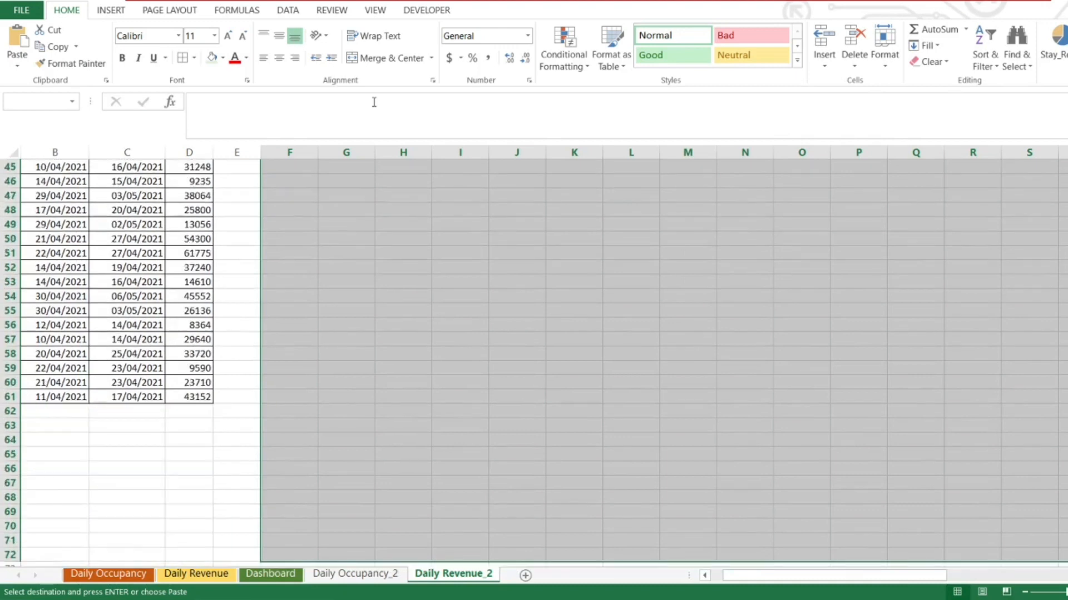
{"action": "key", "text": "shift+Up"}
{"action": "key", "text": "shift+Up"}
{"action": "key", "text": "shift+Up"}
{"action": "key", "text": "shift+Up"}
{"action": "key", "text": "shift+Up"}
{"action": "key", "text": "shift+Up"}
{"action": "key", "text": "shift+Up"}
{"action": "key", "text": "shift+Up"}
{"action": "key", "text": "shift+Up"}
{"action": "key", "text": "shift+Up"}
{"action": "key", "text": "shift+Up"}
{"action": "key", "text": "shift+Up"}
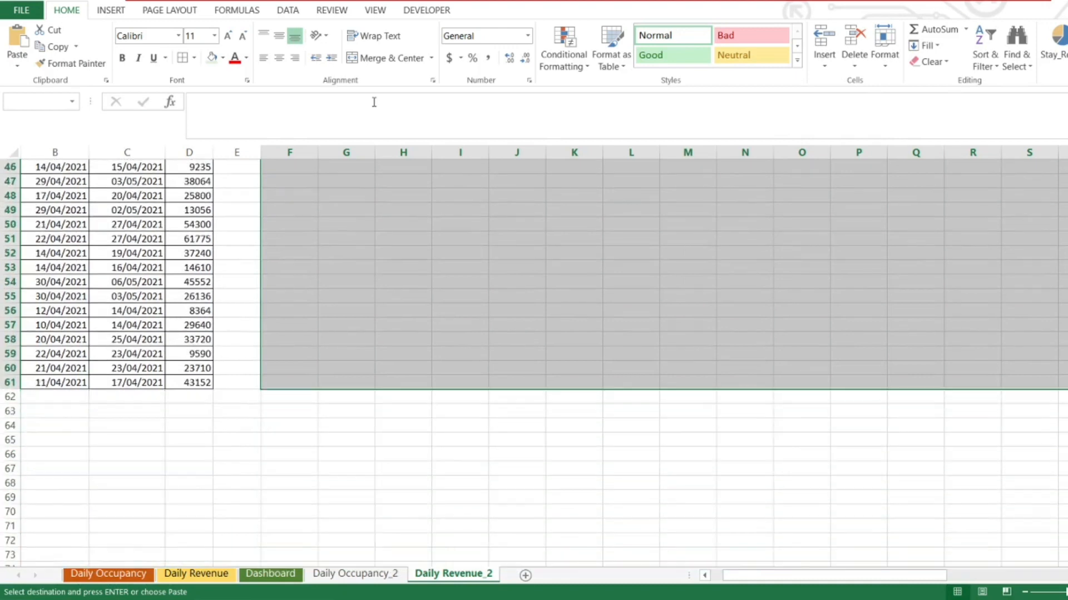
{"action": "key", "text": "ctrl+v"}
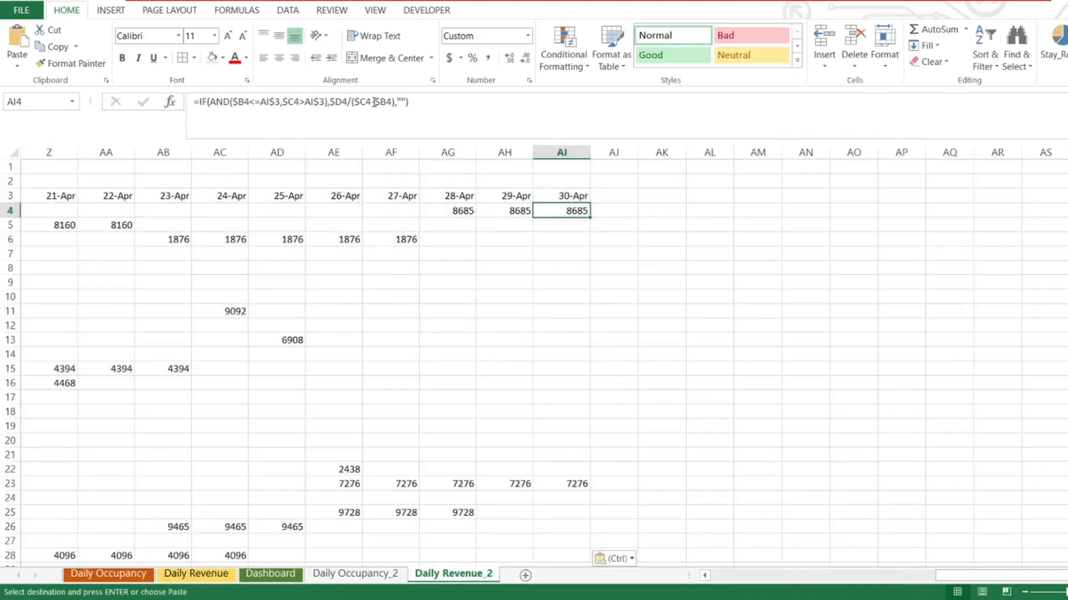
Review the nightly revenue amounts filled under the April stay dates against each booking's check-in, check-out and Rev.
{"action": "key", "text": "ctrl+Left"}
{"action": "key", "text": "ctrl+Left"}
{"action": "key", "text": "Left"}
{"action": "key", "text": "Left"}
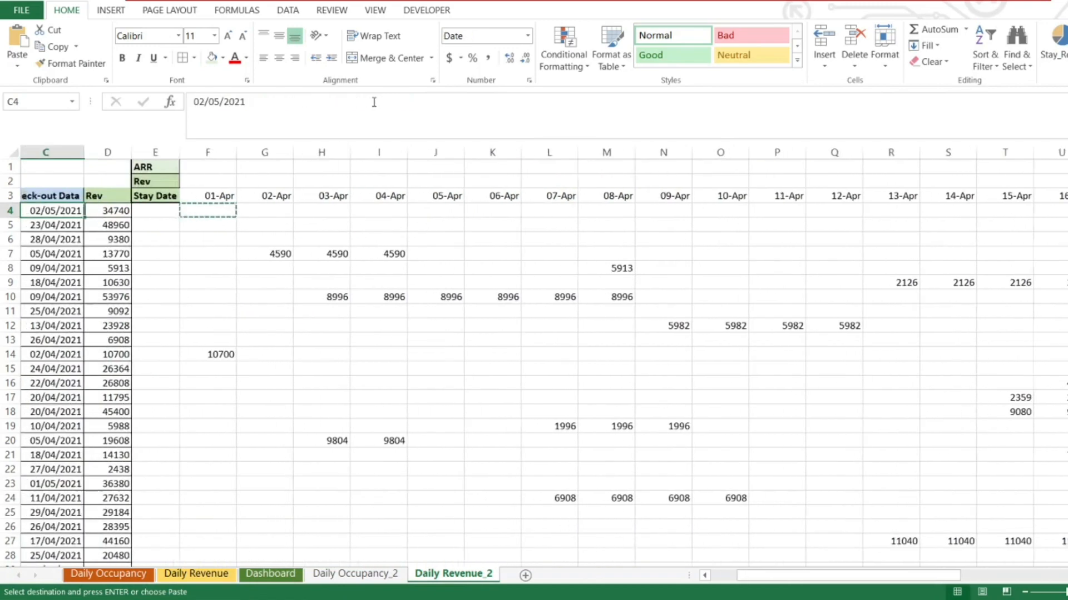
{"action": "key", "text": "Up"}
{"action": "key", "text": "Up"}
{"action": "key", "text": "Left"}
{"action": "key", "text": "Right"}
{"action": "key", "text": "Right"}
{"action": "key", "text": "Right"}
{"action": "key", "text": "Right"}
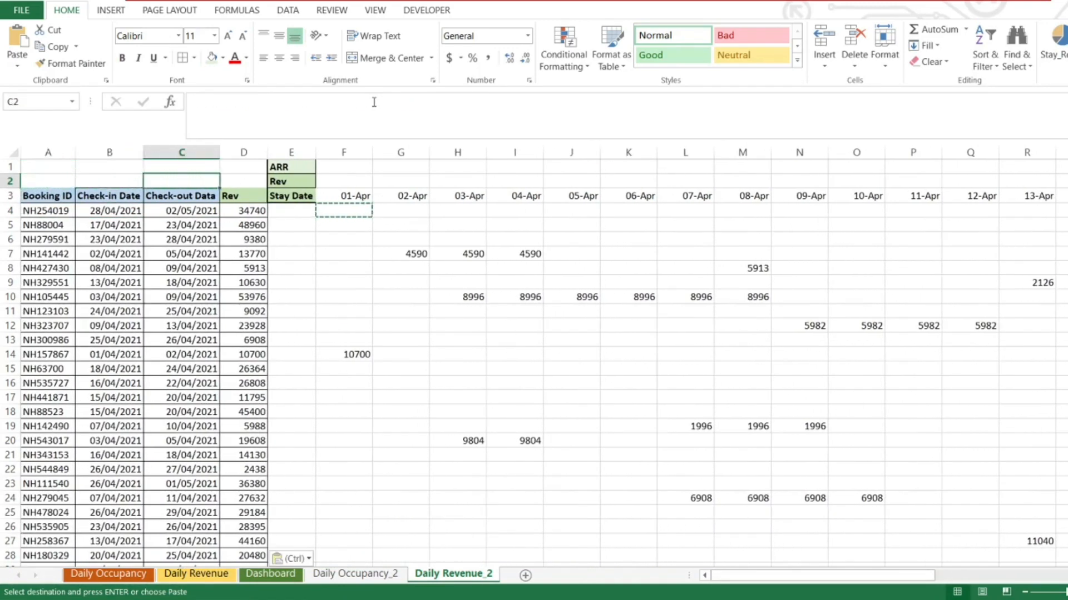
{"action": "key", "text": "Down"}
{"action": "key", "text": "Down"}
{"action": "key", "text": "Up"}
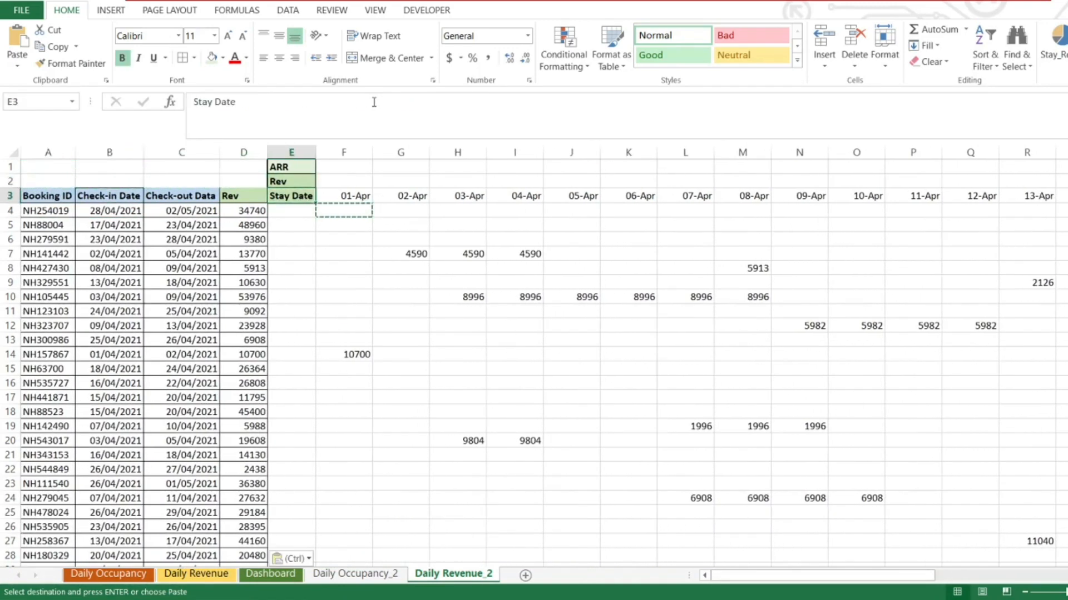
{"action": "key", "text": "Down"}
{"action": "key", "text": "Up"}
{"action": "key", "text": "Right"}
{"action": "key", "text": "Left"}
{"action": "key", "text": "Up"}
{"action": "key", "text": "Up"}
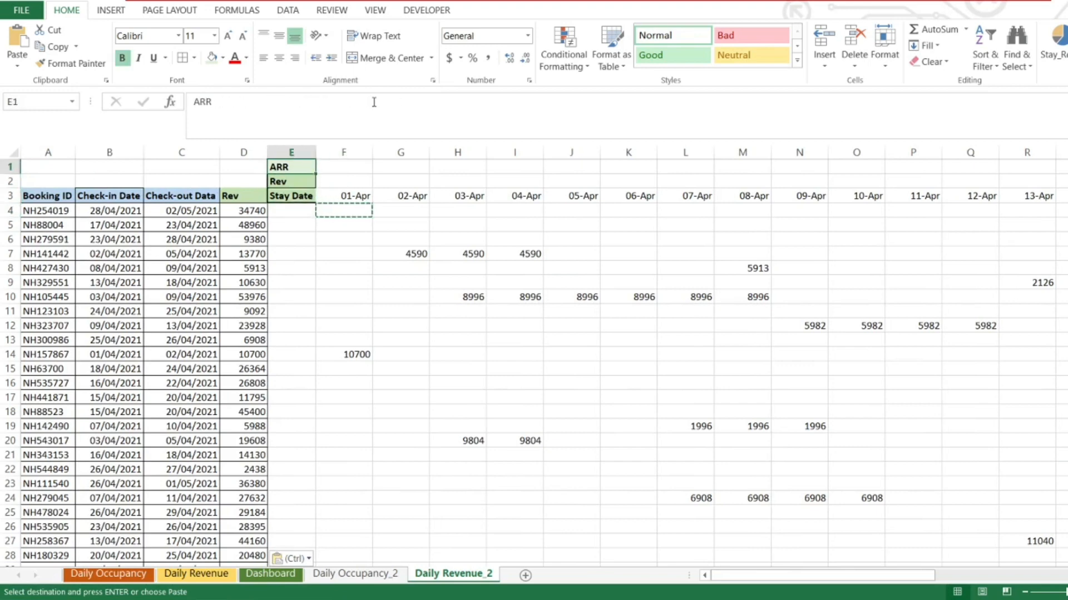
{"action": "key", "text": "Down"}
{"action": "key", "text": "Up"}
{"action": "key", "text": "shift+Down"}
{"action": "key", "text": "shift+Down"}
{"action": "key", "text": "ctrl+shift+Right"}
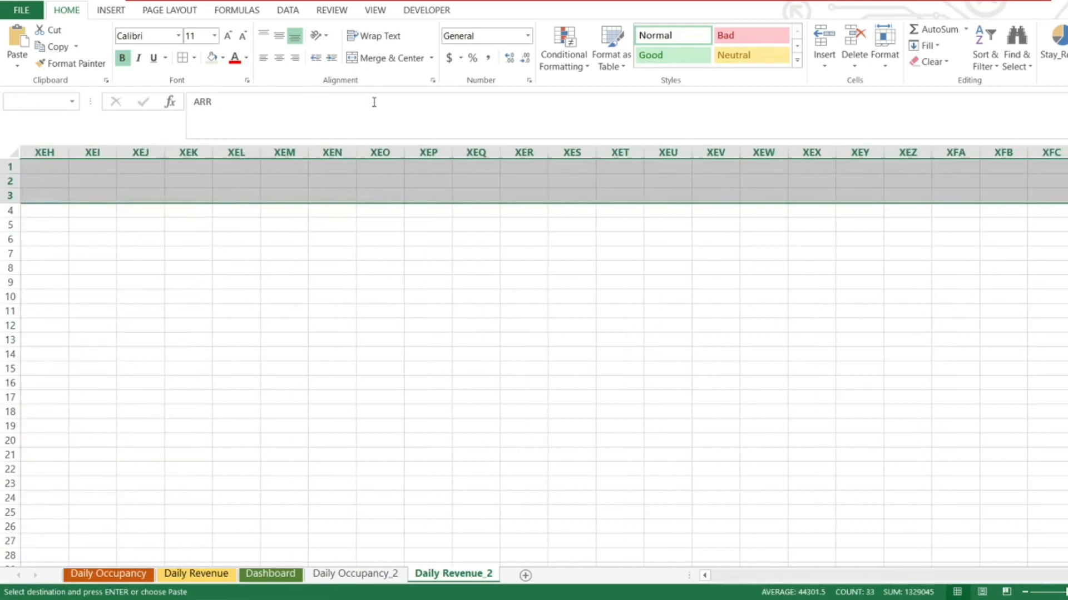
{"action": "key", "text": "ctrl+shift+Left"}
{"action": "key", "text": "shift+Right"}
{"action": "key", "text": "shift+Right"}
{"action": "key", "text": "shift+Right"}
{"action": "key", "text": "shift+Right"}
{"action": "key", "text": "shift+Right"}
{"action": "key", "text": "shift+Right"}
{"action": "key", "text": "shift+Right"}
{"action": "key", "text": "shift+Right"}
{"action": "key", "text": "shift+Right"}
{"action": "key", "text": "shift+Right"}
{"action": "key", "text": "shift+Right"}
{"action": "key", "text": "shift+Right"}
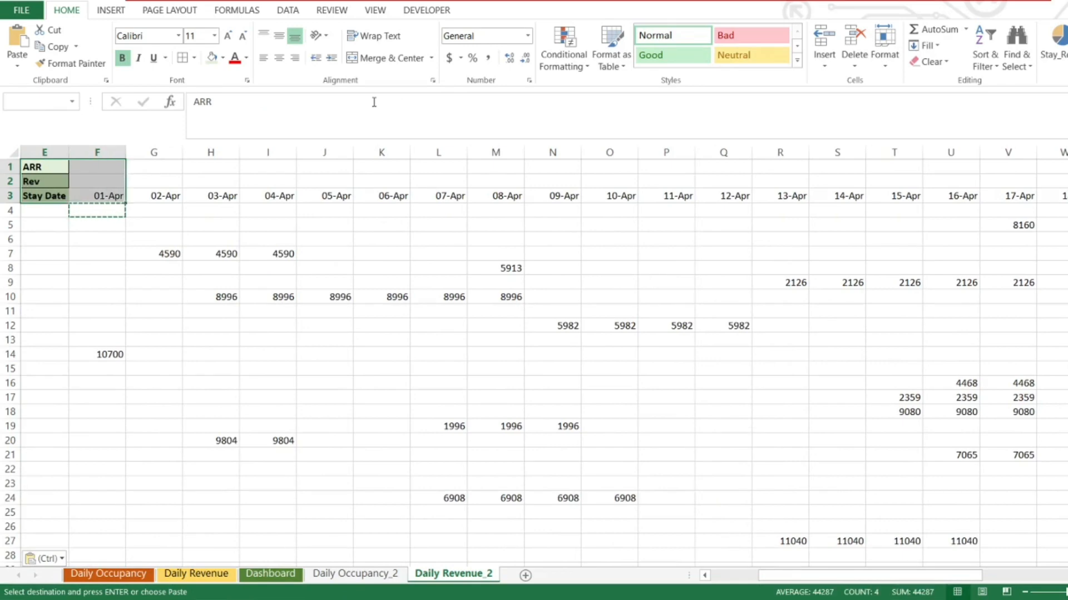
{"action": "key", "text": "shift+Right"}
{"action": "key", "text": "shift+Right"}
{"action": "key", "text": "shift+Right"}
{"action": "key", "text": "shift+Right"}
{"action": "key", "text": "shift+Right"}
{"action": "key", "text": "shift+Right"}
{"action": "key", "text": "shift+Right"}
{"action": "key", "text": "shift+Right"}
{"action": "key", "text": "shift+Right"}
{"action": "key", "text": "shift+Right"}
{"action": "key", "text": "ctrl+shift+Right"}
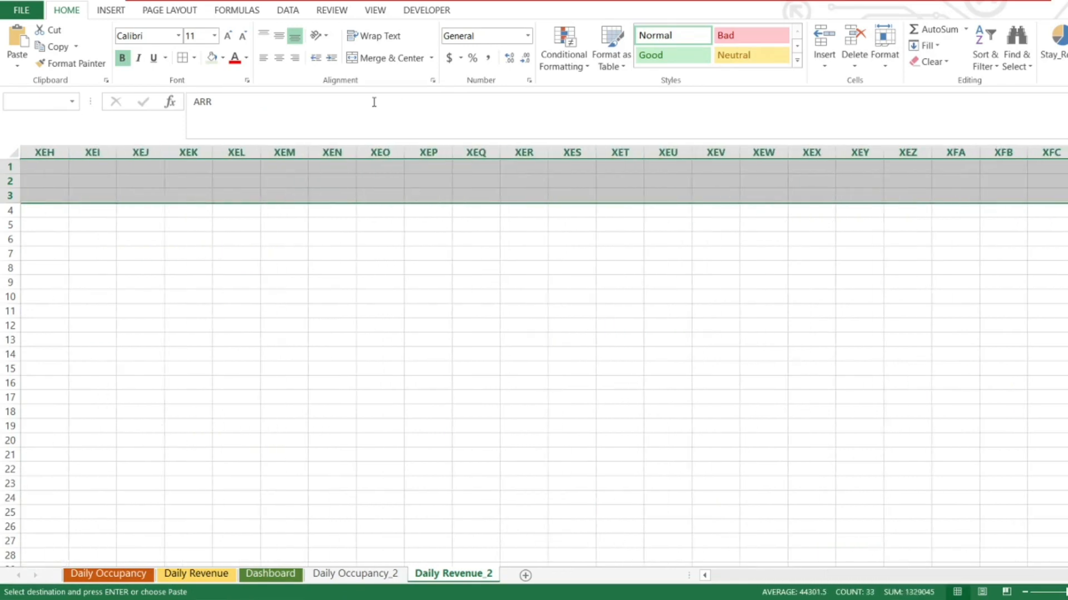
{"action": "key", "text": "ctrl+Left"}
Apply all borders to the ARR, Rev and Stay Date rows across the labels and every April date, E1:AI3.
{"action": "key", "text": "Right"}
{"action": "key", "text": "Right"}
{"action": "key", "text": "Right"}
{"action": "key", "text": "Right"}
{"action": "key", "text": "Down"}
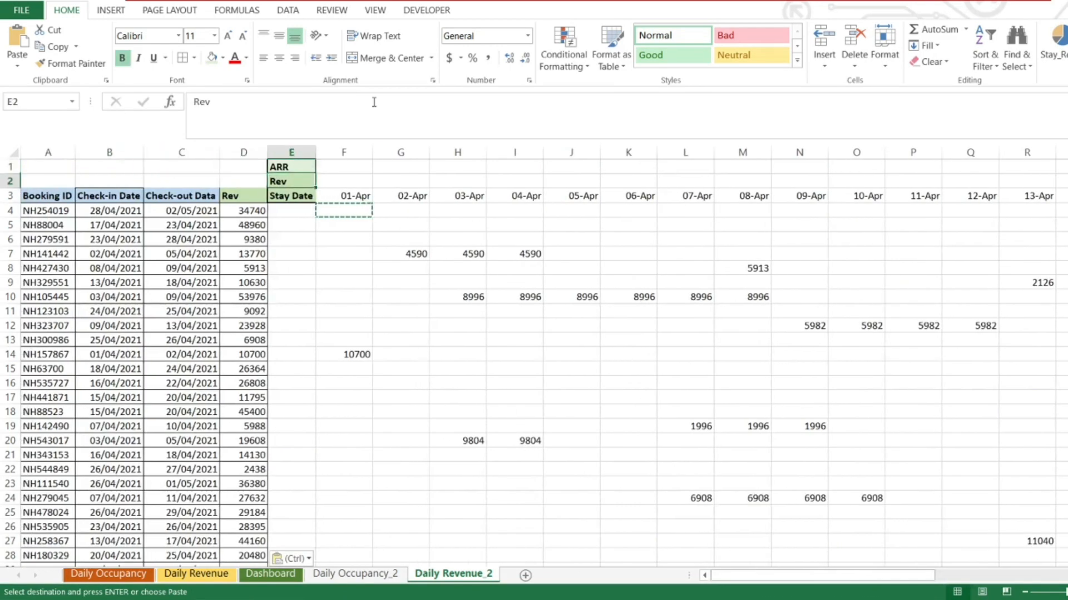
{"action": "key", "text": "Down"}
{"action": "key", "text": "ctrl+shift+Right"}
{"action": "key", "text": "shift+Up"}
{"action": "key", "text": "shift+Up"}
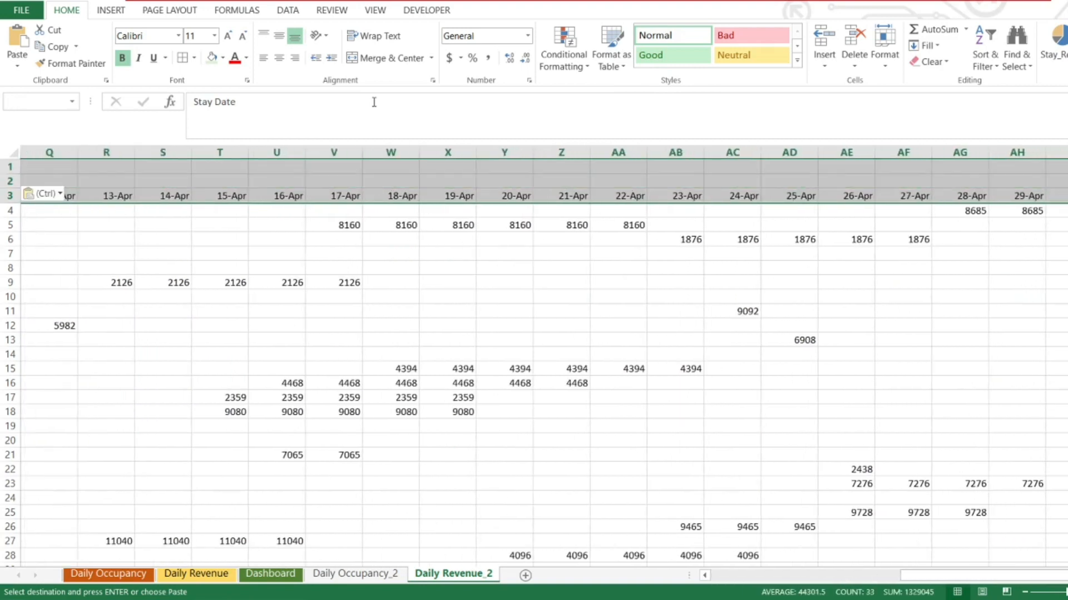
{"action": "left_click", "coordinate": [182, 58]}
{"action": "key", "text": "Left"}
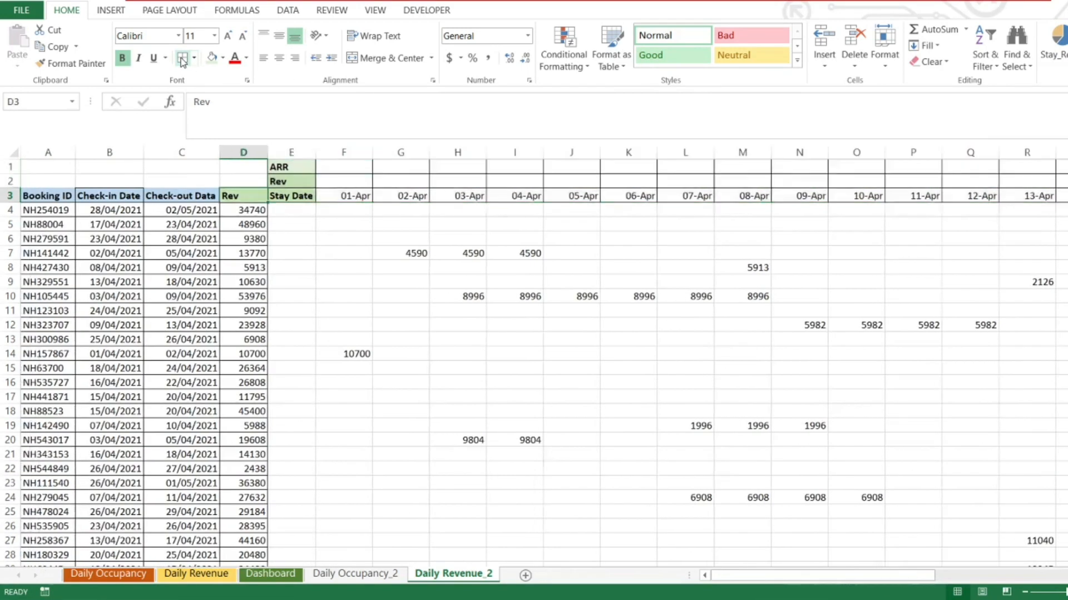
Examine the check-in date, check-out date and Rev of the booking in row 7.
{"action": "key", "text": "Right"}
{"action": "key", "text": "Right"}
{"action": "key", "text": "Up"}
{"action": "key", "text": "Down"}
{"action": "key", "text": "Down"}
{"action": "key", "text": "Down"}
{"action": "key", "text": "Down"}
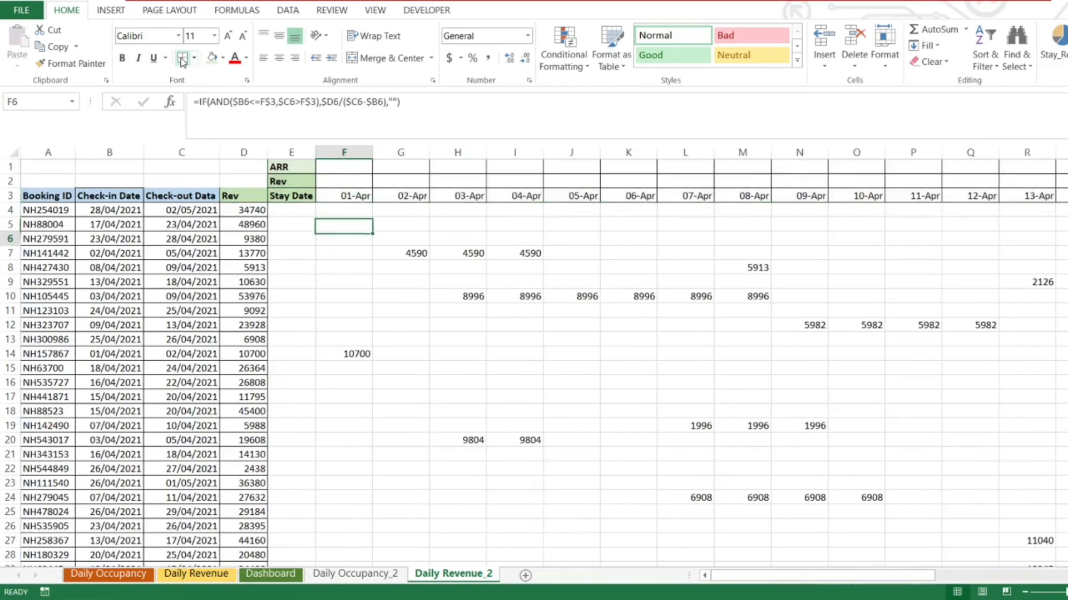
{"action": "key", "text": "Down"}
{"action": "key", "text": "Left"}
{"action": "key", "text": "Left"}
{"action": "key", "text": "Left"}
{"action": "key", "text": "Left"}
{"action": "key", "text": "Left"}
{"action": "key", "text": "Right"}
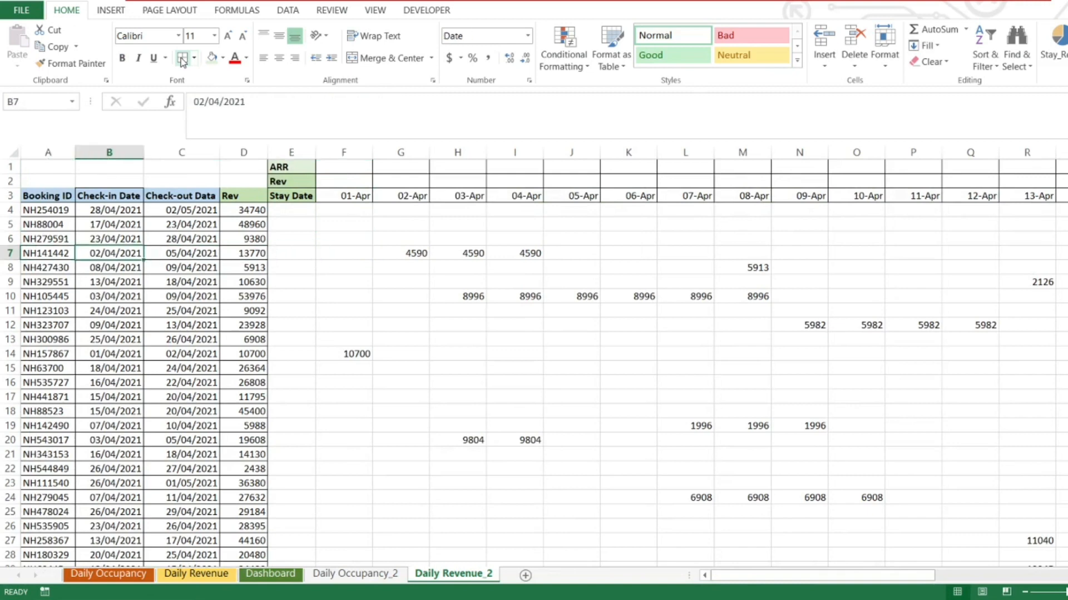
{"action": "key", "text": "Right"}
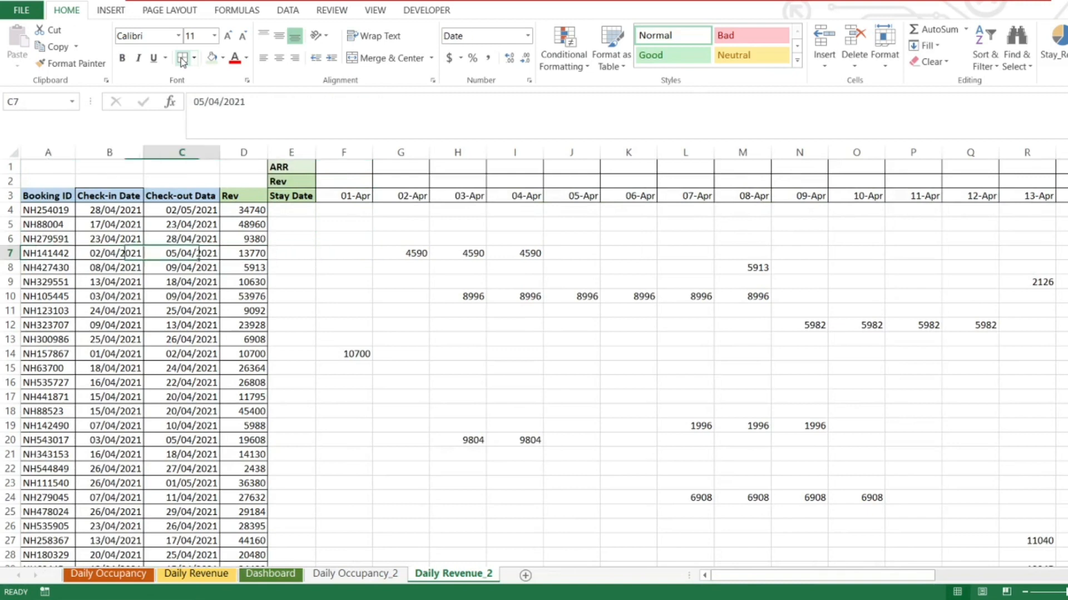
{"action": "key", "text": "Right"}
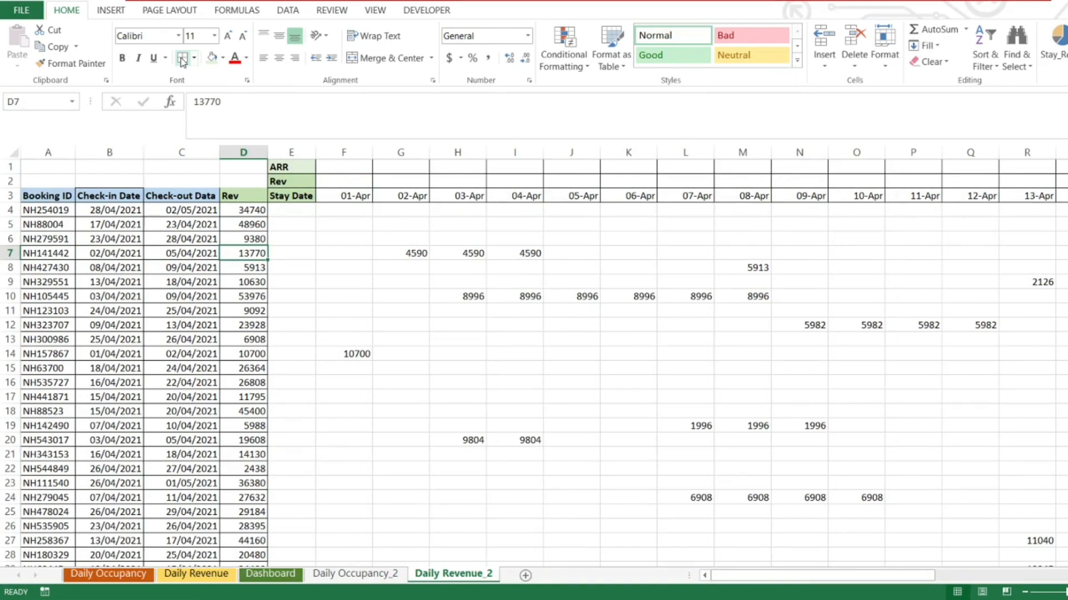
Check the nightly revenue split of the bookings in rows 7 and 10 against their total revenue.
{"action": "key", "text": "Right"}
{"action": "key", "text": "Right"}
{"action": "key", "text": "Right"}
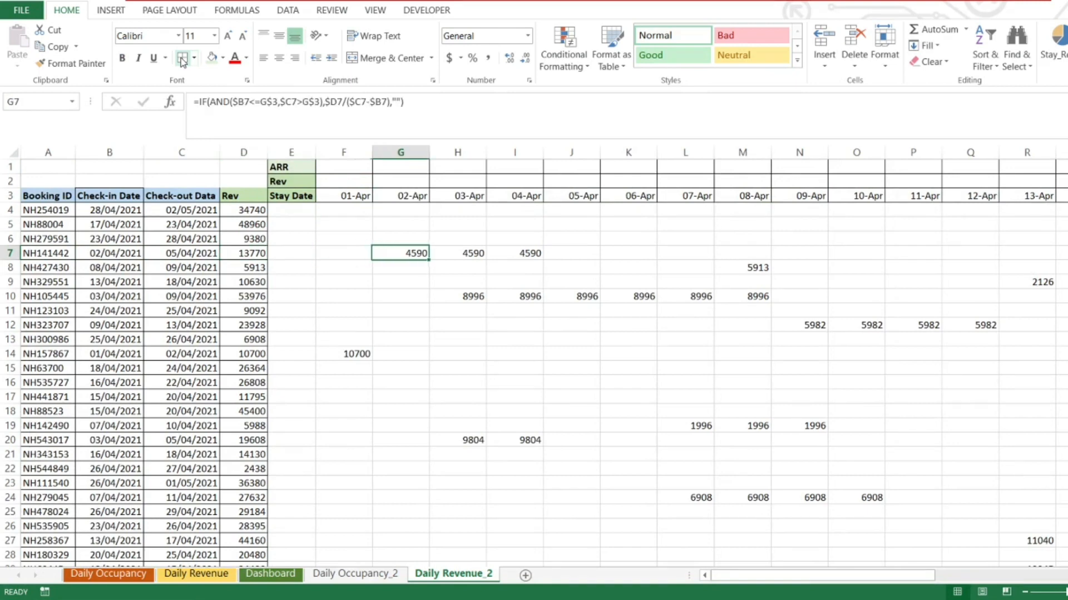
{"action": "key", "text": "shift+Right"}
{"action": "key", "text": "shift+Right"}
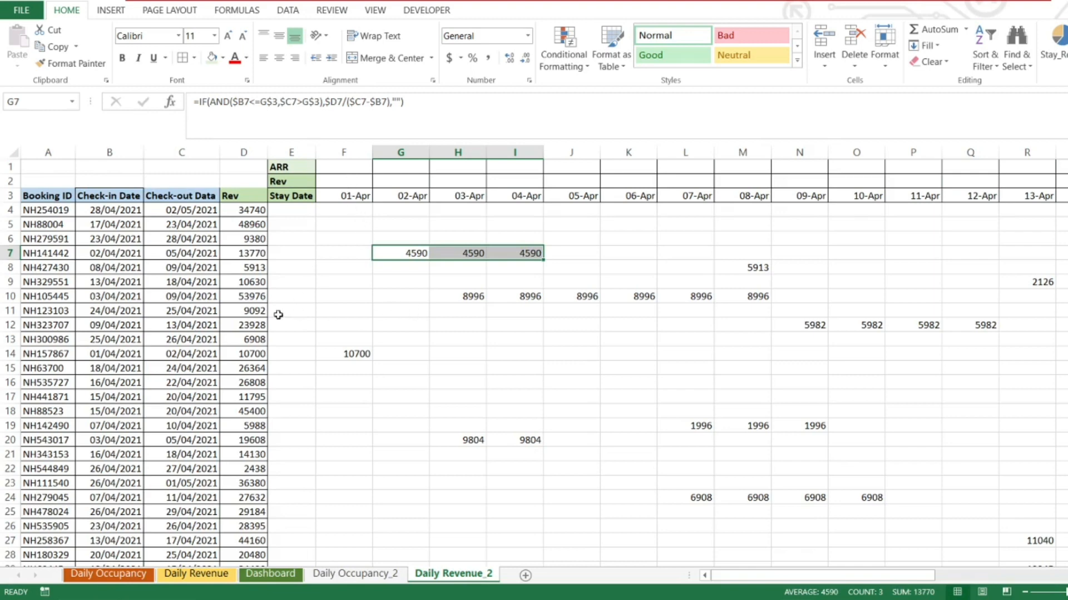
{"action": "left_click", "coordinate": [63, 299]}
{"action": "key", "text": "ctrl+shift+Right"}
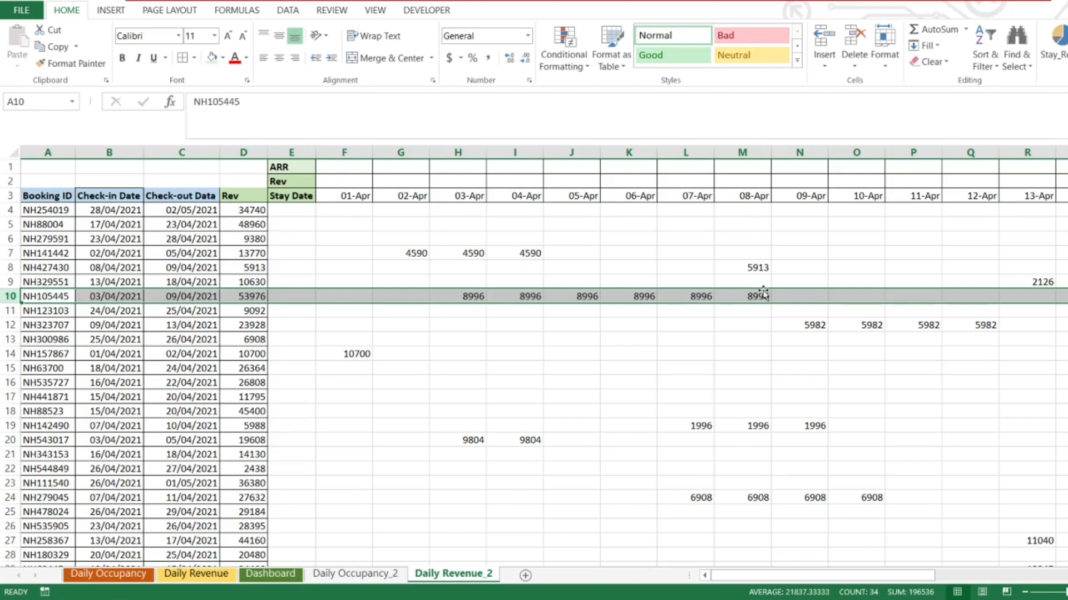
{"action": "left_click_drag", "start_coordinate": [762, 294], "coordinate": [480, 297]}
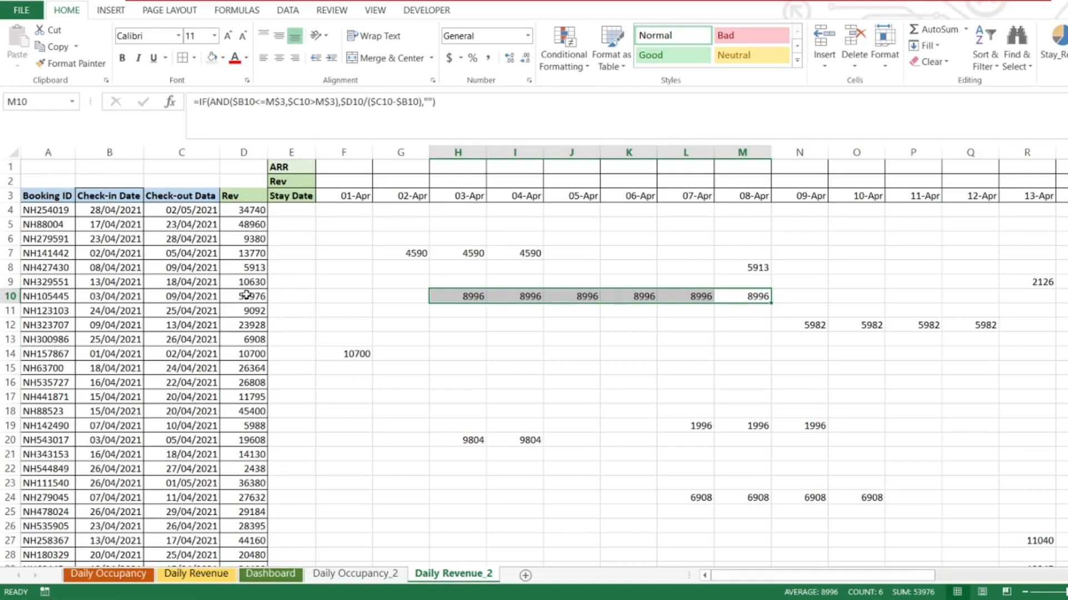
Examine the 01-Apr revenue column from the header rows down past the last booking.
{"action": "left_click", "coordinate": [360, 176]}
{"action": "key", "text": "Down"}
{"action": "key", "text": "Down"}
{"action": "key", "text": "Down"}
{"action": "key", "text": "Down"}
{"action": "key", "text": "Down"}
{"action": "key", "text": "Down"}
{"action": "key", "text": "Down"}
{"action": "key", "text": "Down"}
{"action": "key", "text": "Down"}
{"action": "key", "text": "Down"}
{"action": "key", "text": "Down"}
{"action": "key", "text": "Down"}
{"action": "key", "text": "Down"}
{"action": "key", "text": "Down"}
{"action": "key", "text": "Down"}
{"action": "key", "text": "Down"}
{"action": "key", "text": "Down"}
{"action": "key", "text": "Down"}
{"action": "key", "text": "Down"}
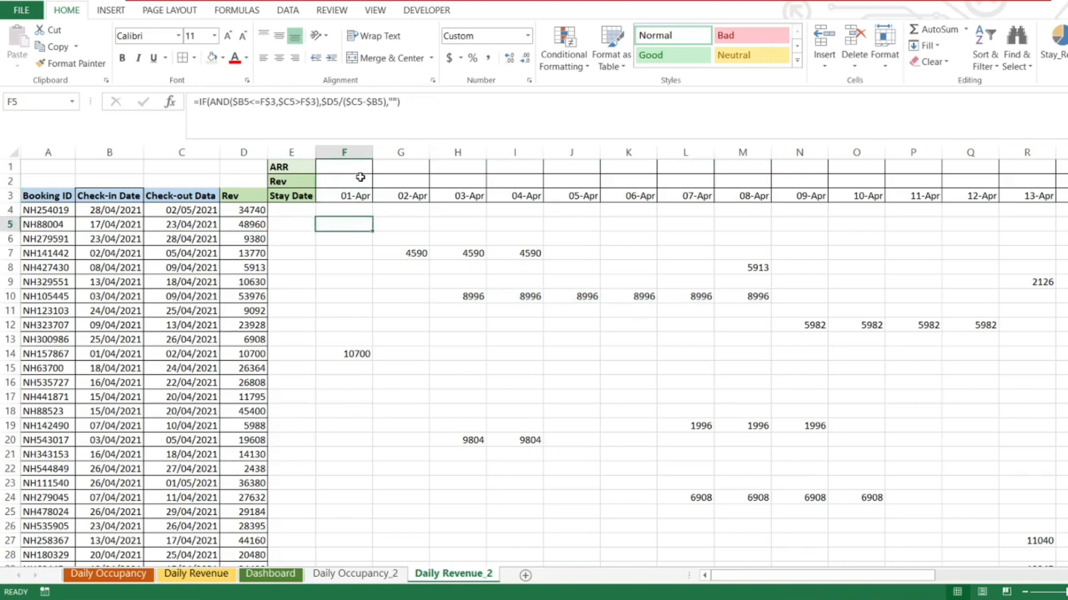
{"action": "key", "text": "Down"}
{"action": "key", "text": "Down"}
{"action": "key", "text": "Down"}
{"action": "key", "text": "Down"}
{"action": "key", "text": "Down"}
{"action": "key", "text": "Down"}
{"action": "key", "text": "Down"}
{"action": "key", "text": "Down"}
{"action": "key", "text": "Down"}
{"action": "key", "text": "Down"}
{"action": "key", "text": "Down"}
{"action": "key", "text": "Down"}
{"action": "key", "text": "Down"}
{"action": "key", "text": "Down"}
{"action": "key", "text": "Down"}
{"action": "key", "text": "Down"}
{"action": "key", "text": "Down"}
{"action": "key", "text": "Down"}
{"action": "key", "text": "Down"}
{"action": "key", "text": "Down"}
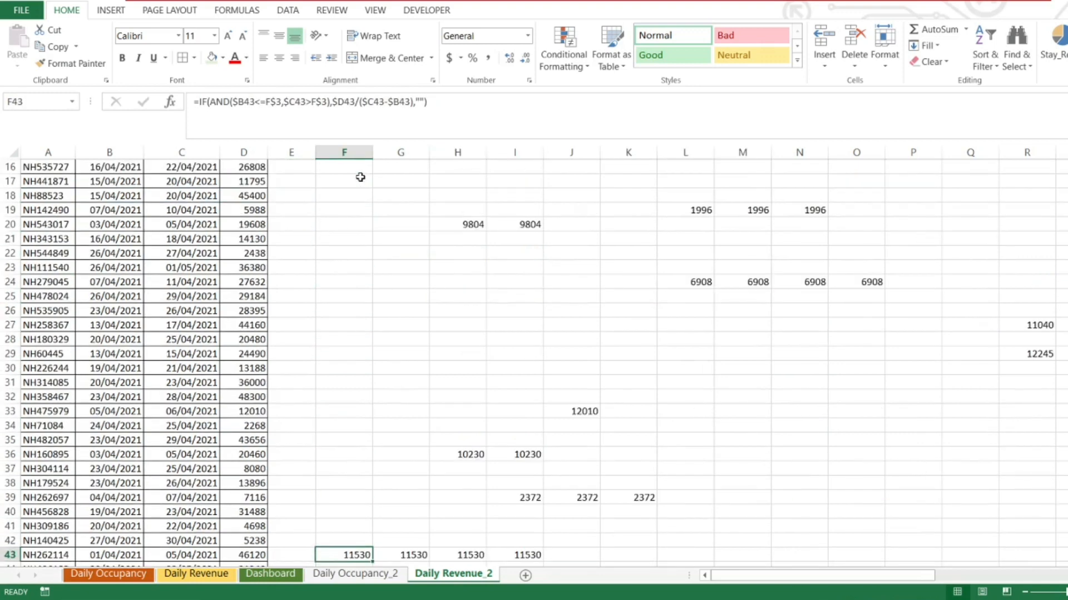
{"action": "key", "text": "Up"}
{"action": "key", "text": "Up"}
{"action": "key", "text": "Up"}
{"action": "key", "text": "Up"}
{"action": "key", "text": "Up"}
{"action": "key", "text": "Up"}
{"action": "key", "text": "Up"}
{"action": "key", "text": "Up"}
{"action": "key", "text": "Up"}
{"action": "key", "text": "Up"}
{"action": "key", "text": "Up"}
{"action": "key", "text": "Up"}
{"action": "key", "text": "Up"}
{"action": "key", "text": "Up"}
{"action": "key", "text": "Up"}
{"action": "key", "text": "Up"}
{"action": "key", "text": "Up"}
{"action": "key", "text": "Up"}
{"action": "key", "text": "Up"}
{"action": "key", "text": "Up"}
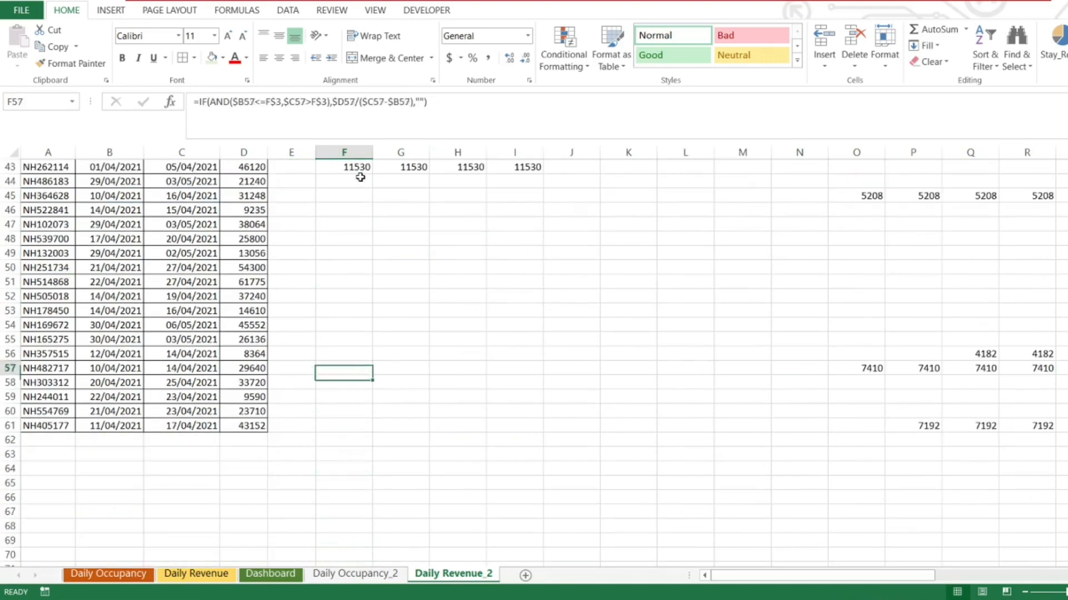
{"action": "key", "text": "Up"}
{"action": "key", "text": "Up"}
{"action": "key", "text": "Up"}
{"action": "key", "text": "Up"}
{"action": "key", "text": "Up"}
{"action": "key", "text": "Up"}
{"action": "key", "text": "Up"}
{"action": "key", "text": "Up"}
{"action": "key", "text": "Up"}
{"action": "key", "text": "Up"}
{"action": "key", "text": "Up"}
{"action": "key", "text": "Up"}
{"action": "key", "text": "Up"}
{"action": "key", "text": "Up"}
{"action": "key", "text": "Up"}
{"action": "key", "text": "Up"}
{"action": "key", "text": "Up"}
{"action": "key", "text": "Up"}
{"action": "key", "text": "Up"}
{"action": "key", "text": "Up"}
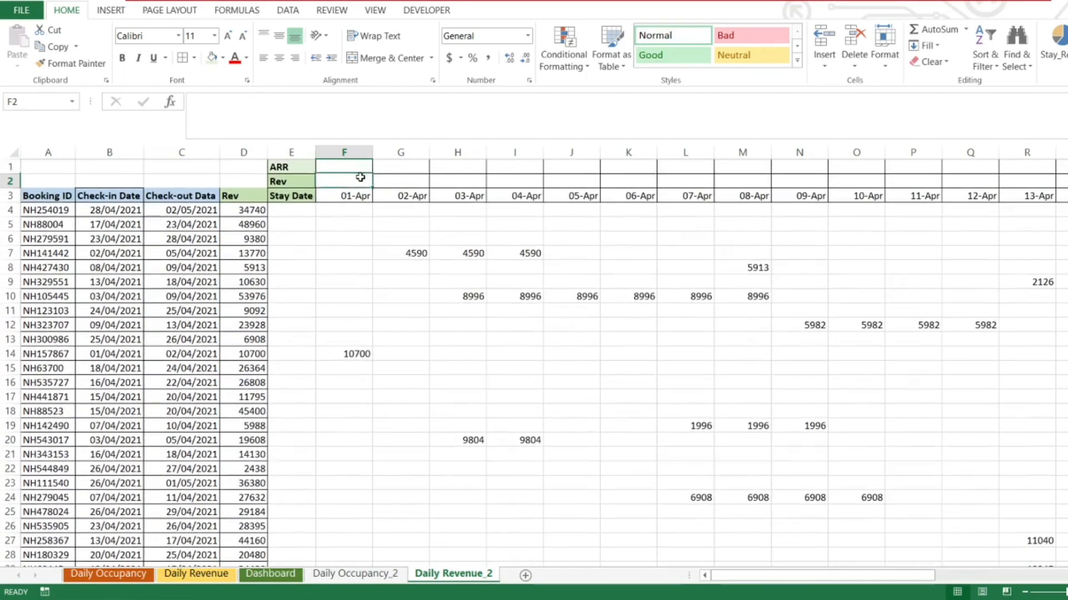
Total the 01-Apr revenue in cell F2 of the Rev row with =SUM(F4:F61).
{"action": "type", "text": "=SUM("}
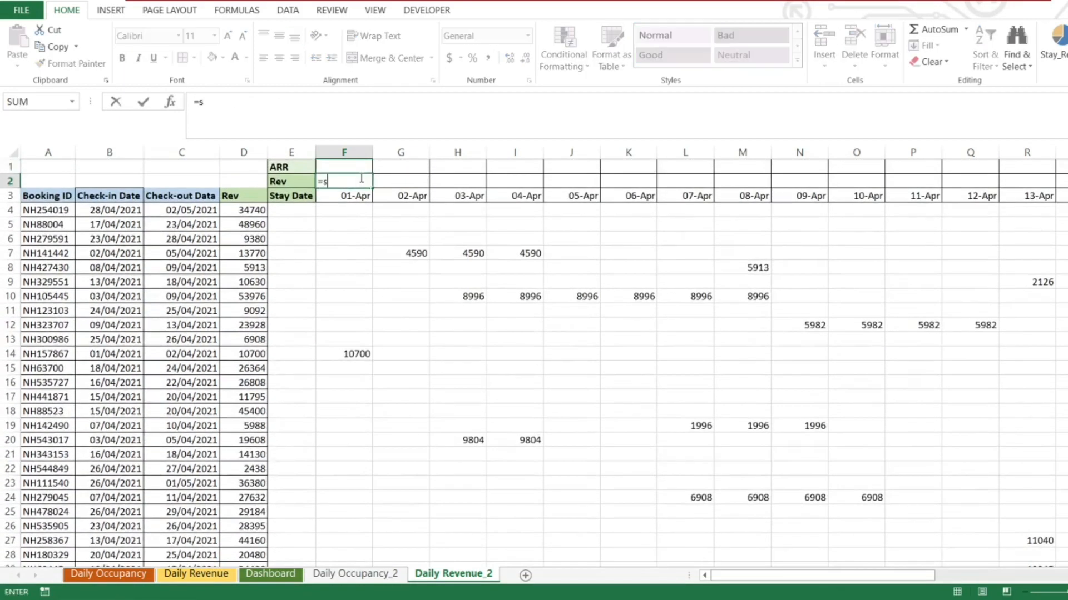
{"action": "key", "text": "Down"}
{"action": "key", "text": "Down"}
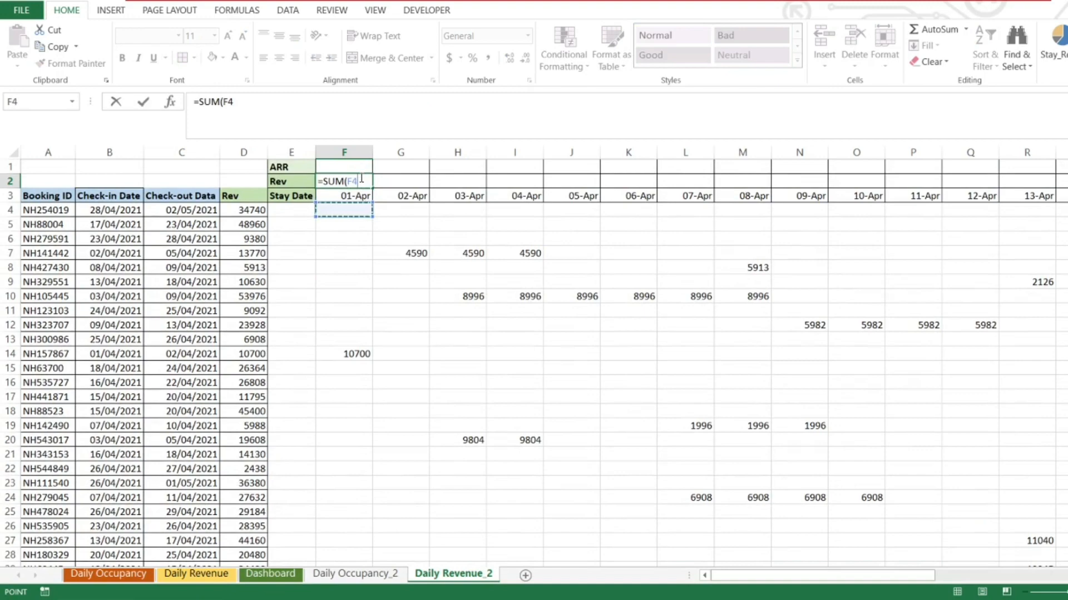
{"action": "key", "text": "ctrl+shift+Down"}
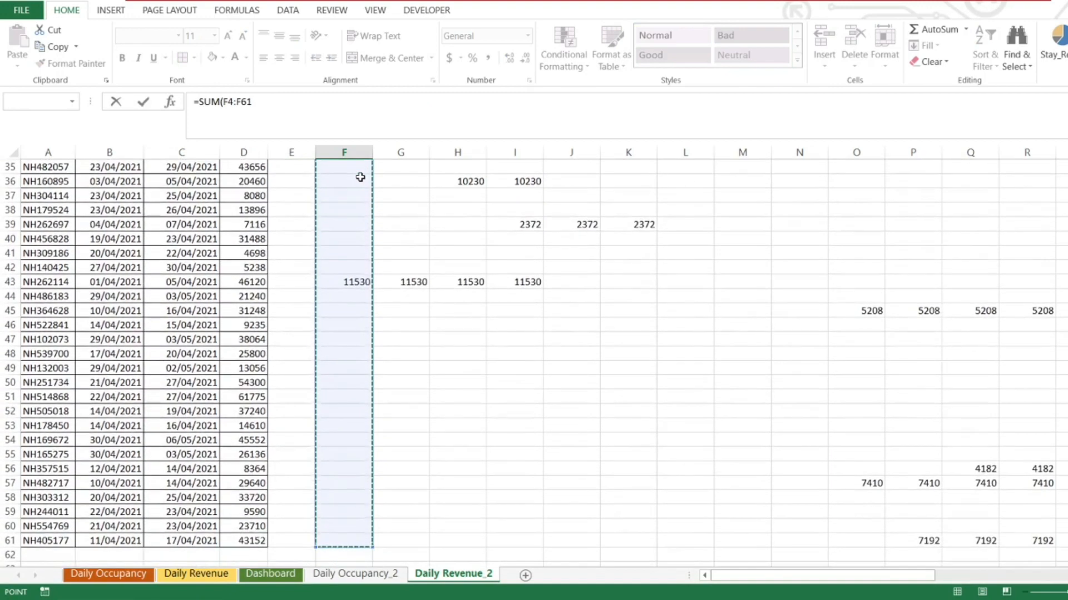
{"action": "key", "text": "Return"}
Copy the 01-Apr revenue total formula across the Rev row through 30-Apr.
{"action": "key", "text": "Up"}
{"action": "key", "text": "ctrl+c"}
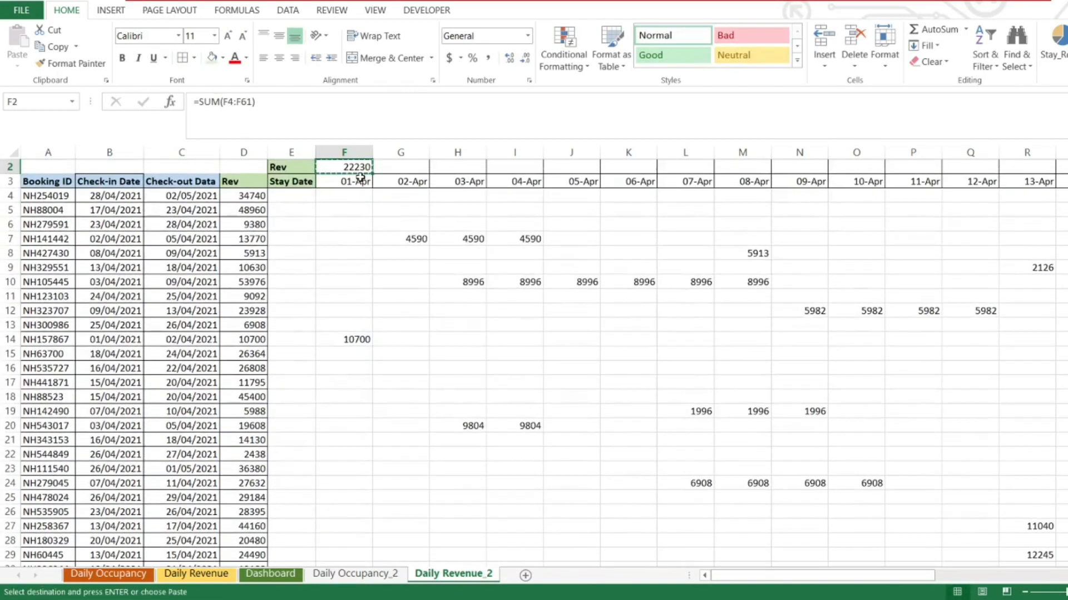
{"action": "key", "text": "Down"}
{"action": "key", "text": "ctrl+Right"}
{"action": "key", "text": "Up"}
{"action": "key", "text": "ctrl+shift+Left"}
{"action": "key", "text": "ctrl+v"}
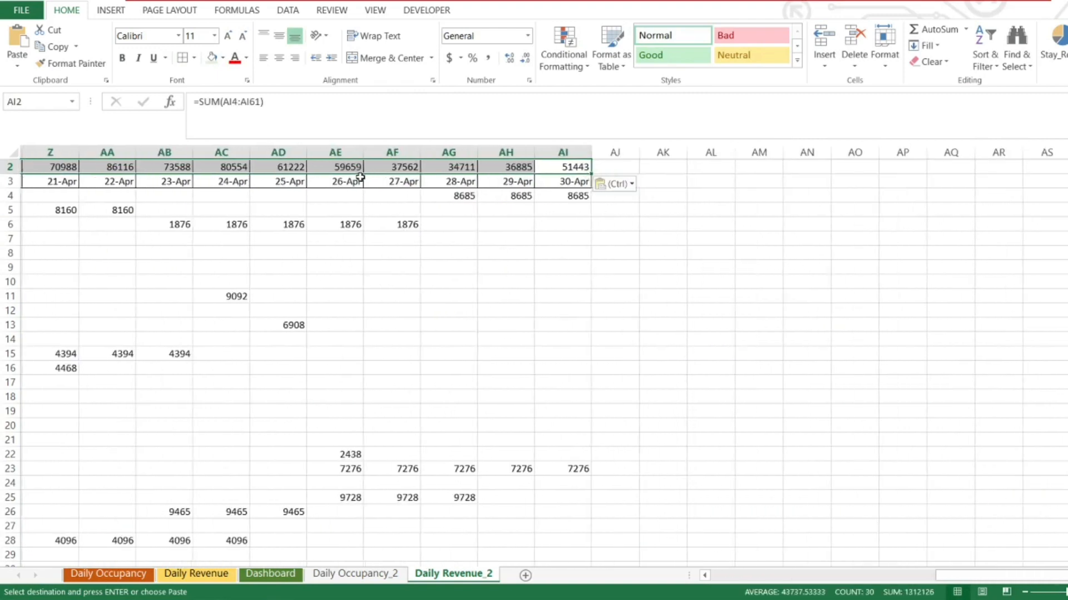
Review the daily totals in the Rev row against the stay dates below them.
{"action": "key", "text": "ctrl+Left"}
{"action": "key", "text": "ctrl+Left"}
{"action": "key", "text": "Right"}
{"action": "key", "text": "Right"}
{"action": "key", "text": "Right"}
{"action": "key", "text": "Right"}
{"action": "key", "text": "Right"}
{"action": "key", "text": "Right"}
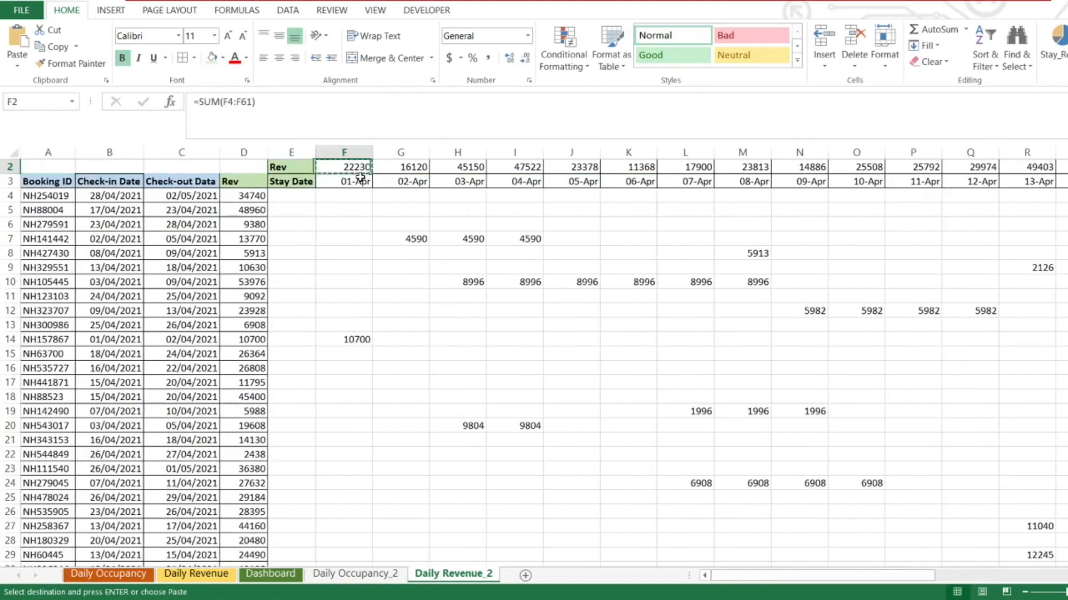
{"action": "key", "text": "Up"}
{"action": "key", "text": "Left"}
{"action": "key", "text": "Down"}
{"action": "key", "text": "Down"}
{"action": "key", "text": "Up"}
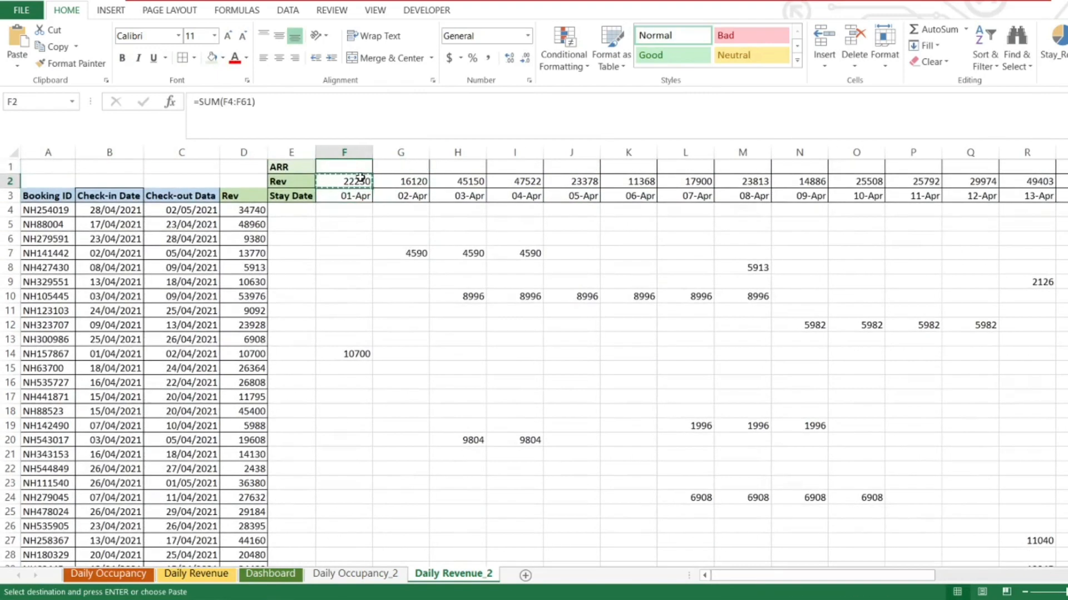
{"action": "key", "text": "Right"}
{"action": "key", "text": "Right"}
{"action": "key", "text": "Down"}
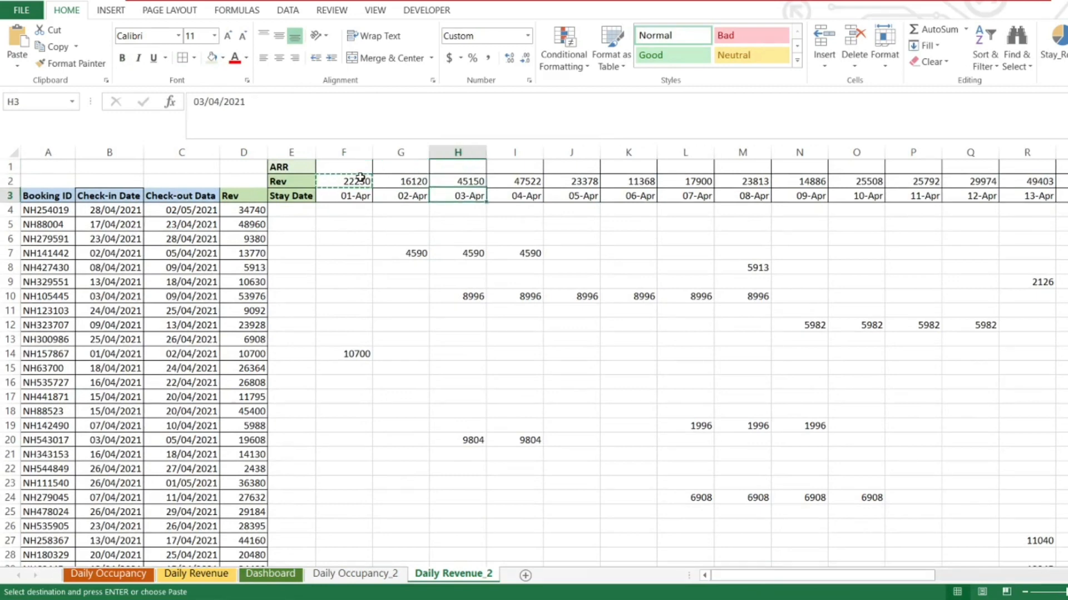
{"action": "key", "text": "Right"}
{"action": "key", "text": "Right"}
{"action": "key", "text": "Right"}
{"action": "key", "text": "Right"}
{"action": "key", "text": "Right"}
{"action": "key", "text": "Right"}
{"action": "key", "text": "Right"}
{"action": "key", "text": "Right"}
{"action": "key", "text": "Right"}
{"action": "key", "text": "Left"}
{"action": "key", "text": "Left"}
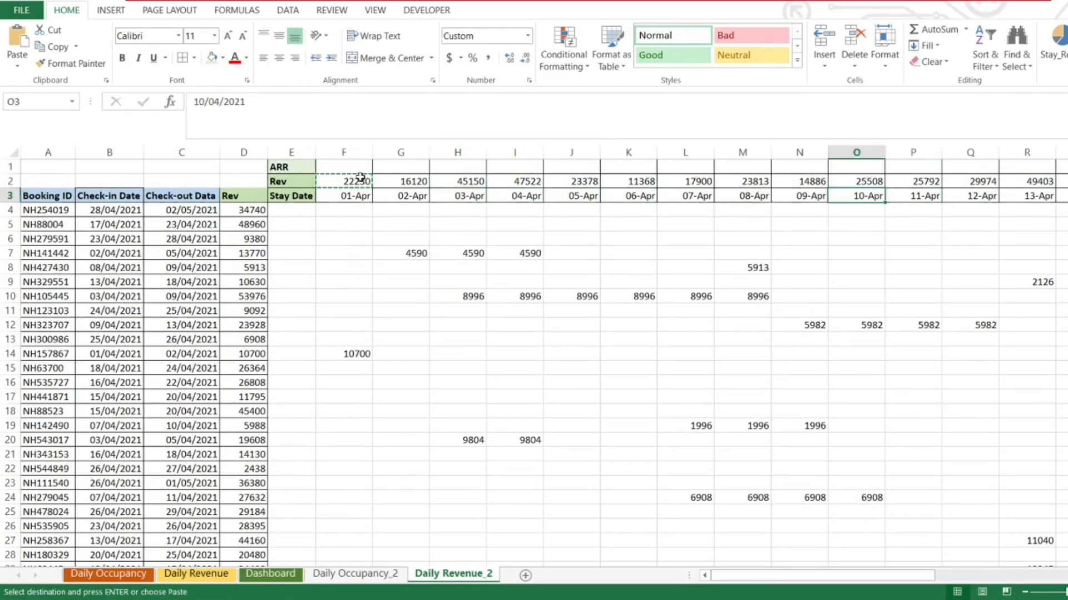
{"action": "key", "text": "Left"}
{"action": "key", "text": "Left"}
{"action": "key", "text": "Left"}
{"action": "key", "text": "Left"}
{"action": "key", "text": "Left"}
{"action": "key", "text": "Left"}
{"action": "key", "text": "Left"}
{"action": "key", "text": "Left"}
{"action": "key", "text": "Left"}
{"action": "key", "text": "Left"}
{"action": "key", "text": "Left"}
{"action": "key", "text": "Left"}
{"action": "key", "text": "Left"}
Freeze the panes at cell F4 to keep rows 1 to 3 and columns A to E in view.
{"action": "key", "text": "Right"}
{"action": "key", "text": "Right"}
{"action": "key", "text": "Right"}
{"action": "key", "text": "Down"}
{"action": "key", "text": "Right"}
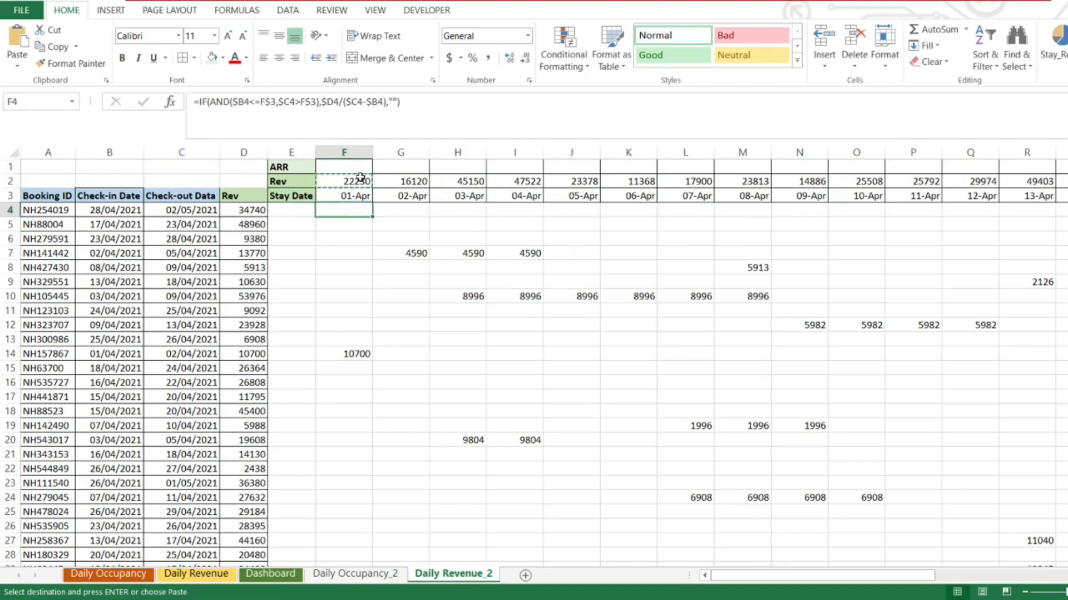
{"action": "left_click", "coordinate": [377, 8]}
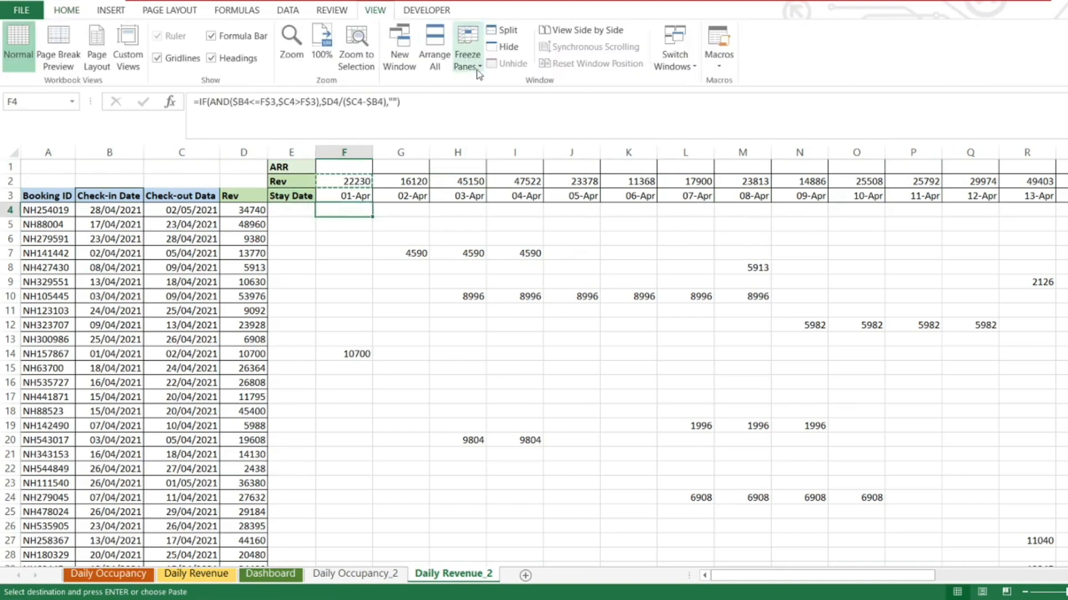
{"action": "key", "text": "Up"}
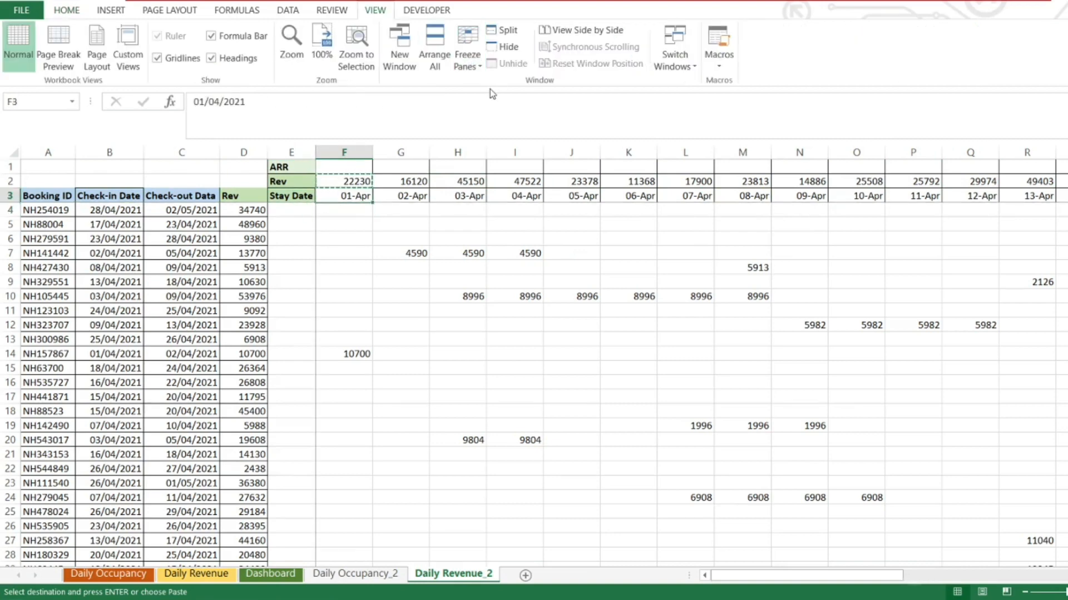
{"action": "key", "text": "Up"}
{"action": "key", "text": "Down"}
{"action": "key", "text": "Up"}
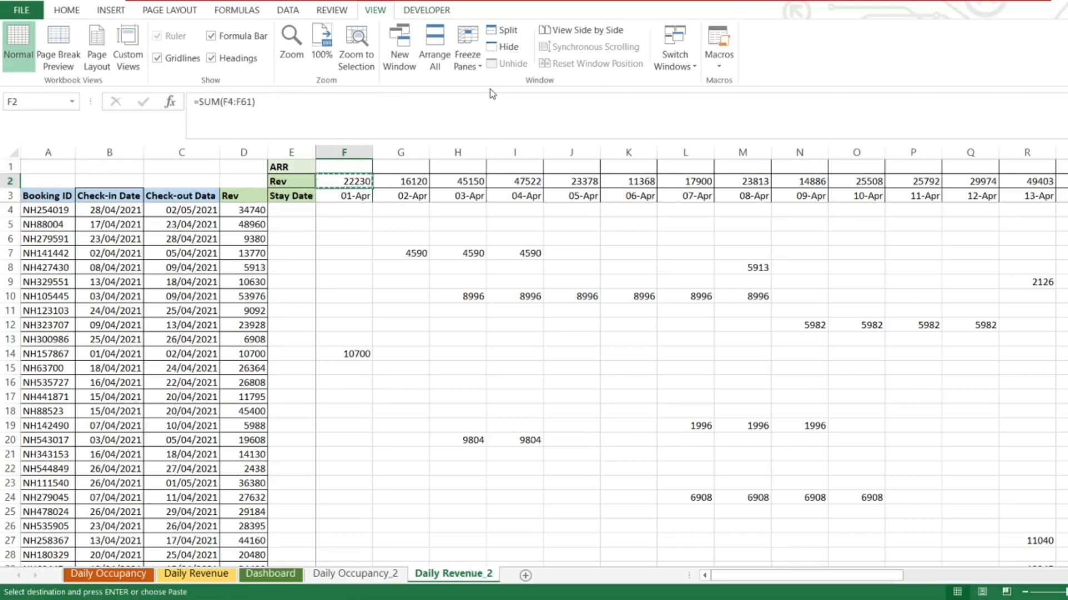
Look across the Rev row from 01-Apr through 30-Apr to check the frozen header rows and booking columns.
{"action": "key", "text": "Right"}
{"action": "key", "text": "Right"}
{"action": "key", "text": "Right"}
{"action": "key", "text": "Right"}
{"action": "key", "text": "Right"}
{"action": "key", "text": "Right"}
{"action": "key", "text": "Right"}
{"action": "key", "text": "Right"}
{"action": "key", "text": "Right"}
{"action": "key", "text": "Right"}
{"action": "key", "text": "Right"}
{"action": "key", "text": "Right"}
{"action": "key", "text": "Right"}
{"action": "key", "text": "Right"}
{"action": "key", "text": "Right"}
{"action": "key", "text": "Right"}
{"action": "key", "text": "Right"}
{"action": "key", "text": "Right"}
{"action": "key", "text": "Right"}
{"action": "key", "text": "Right"}
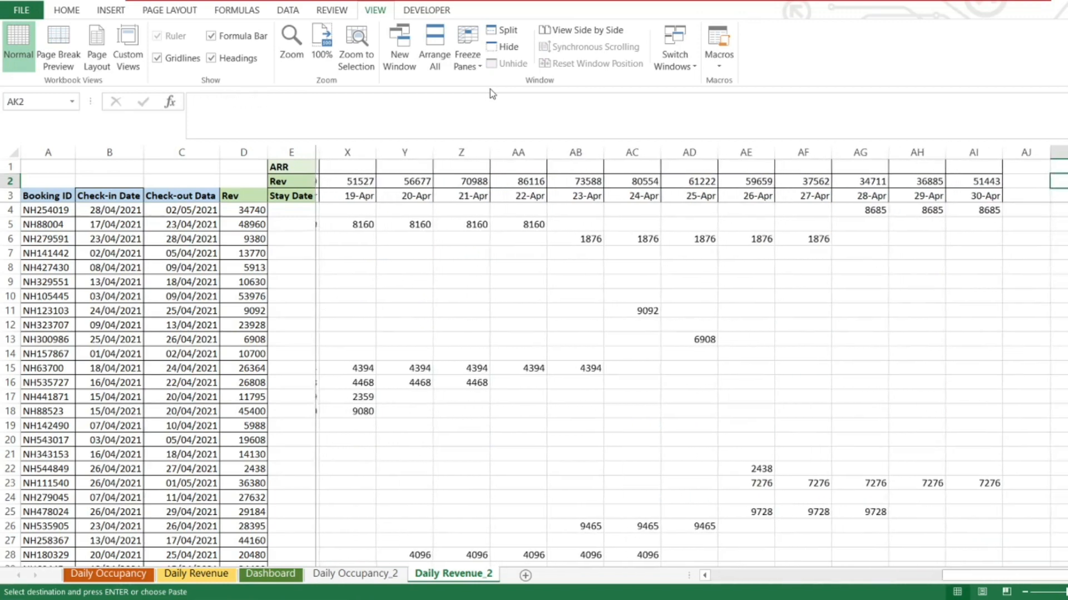
{"action": "key", "text": "Left"}
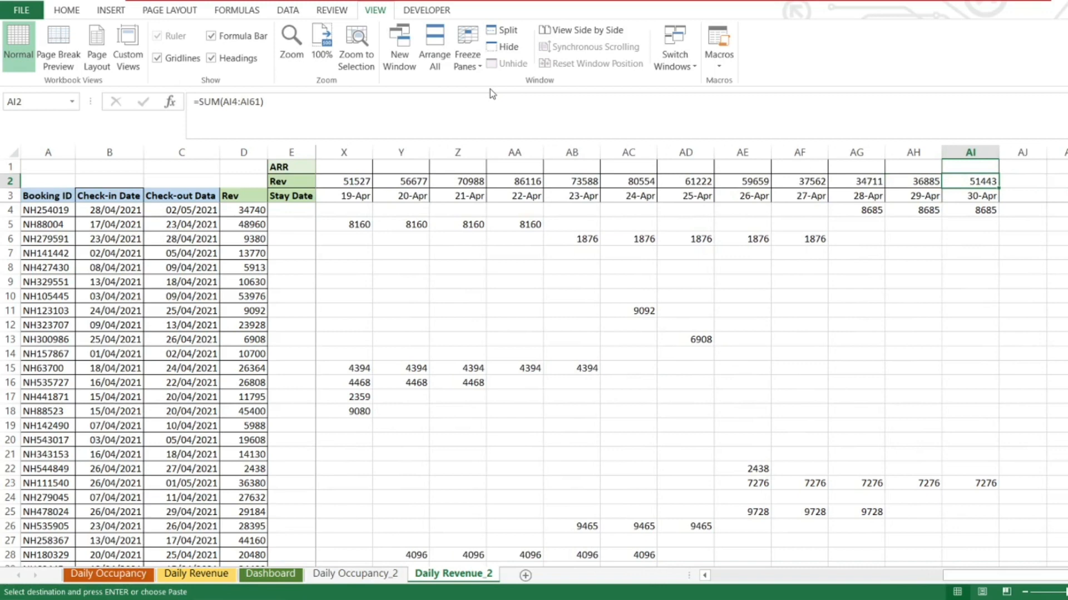
{"action": "key", "text": "Left"}
{"action": "key", "text": "Left"}
{"action": "key", "text": "Home"}
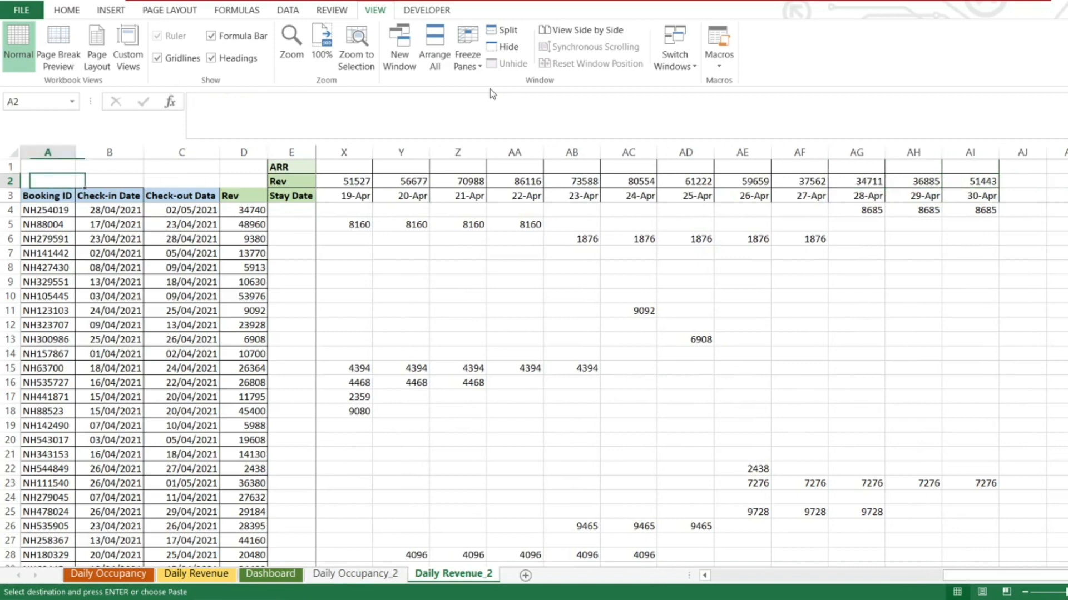
Apply all borders to the whole booking table A3:AI61, from the Booking ID header through 30-Apr.
{"action": "key", "text": "Right"}
{"action": "key", "text": "Right"}
{"action": "key", "text": "Right"}
{"action": "key", "text": "Right"}
{"action": "key", "text": "Right"}
{"action": "key", "text": "Down"}
{"action": "key", "text": "Down"}
{"action": "key", "text": "Left"}
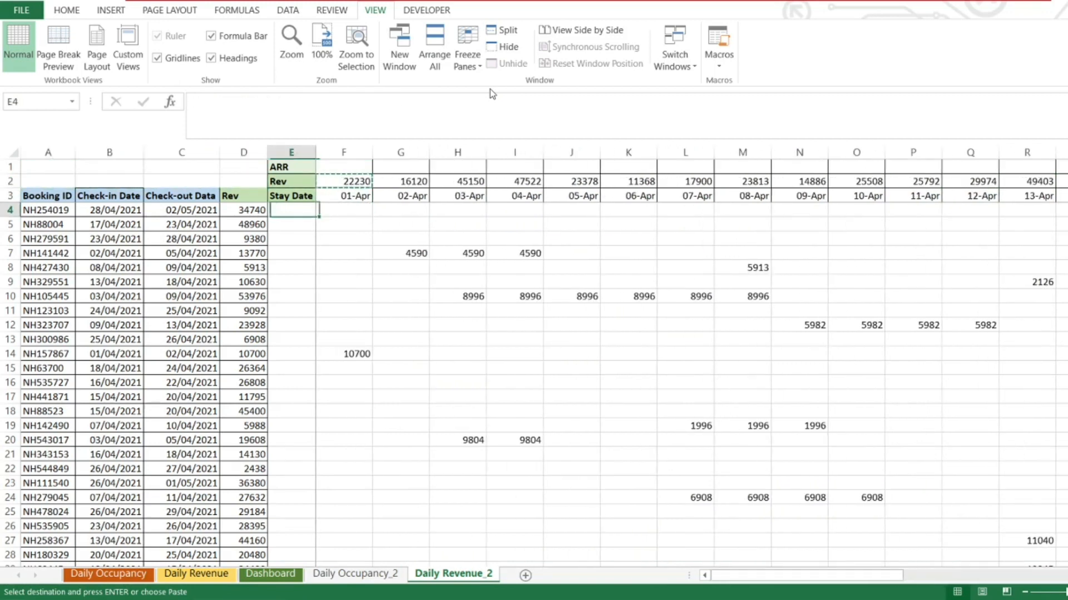
{"action": "key", "text": "ctrl+Left"}
{"action": "key", "text": "ctrl+Left"}
{"action": "key", "text": "Up"}
{"action": "key", "text": "shift+Down"}
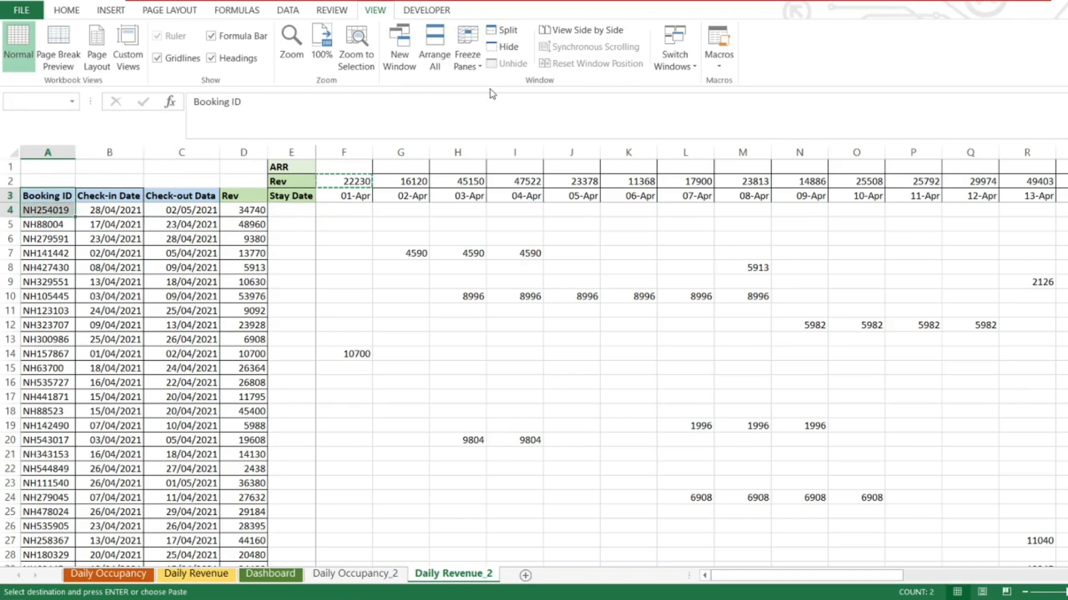
{"action": "key", "text": "ctrl+shift+Down"}
{"action": "key", "text": "ctrl+shift+Right"}
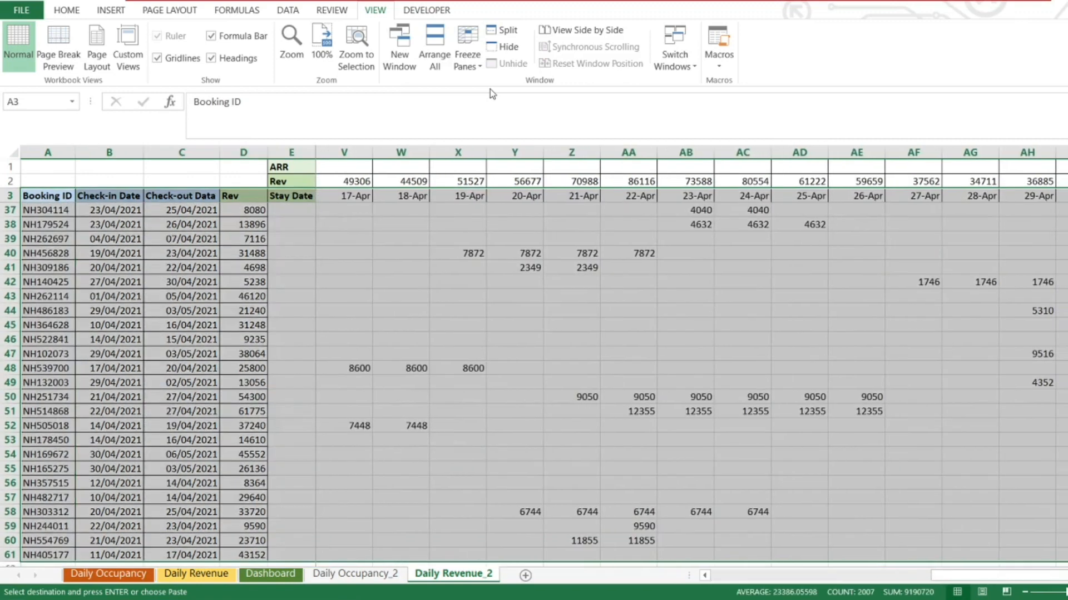
{"action": "left_click", "coordinate": [60, 18]}
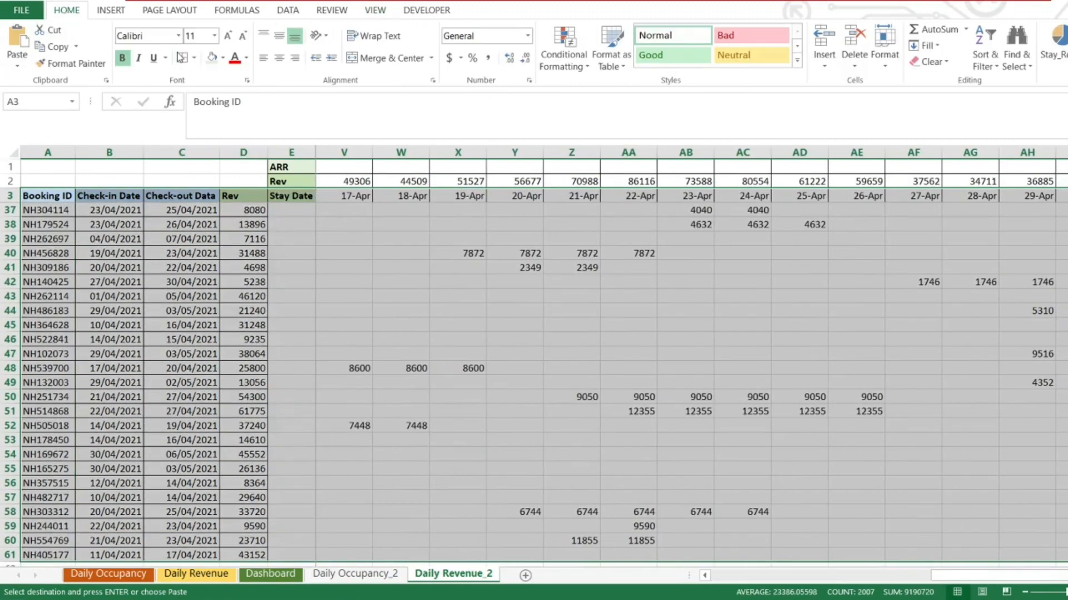
{"action": "left_click", "coordinate": [182, 57]}
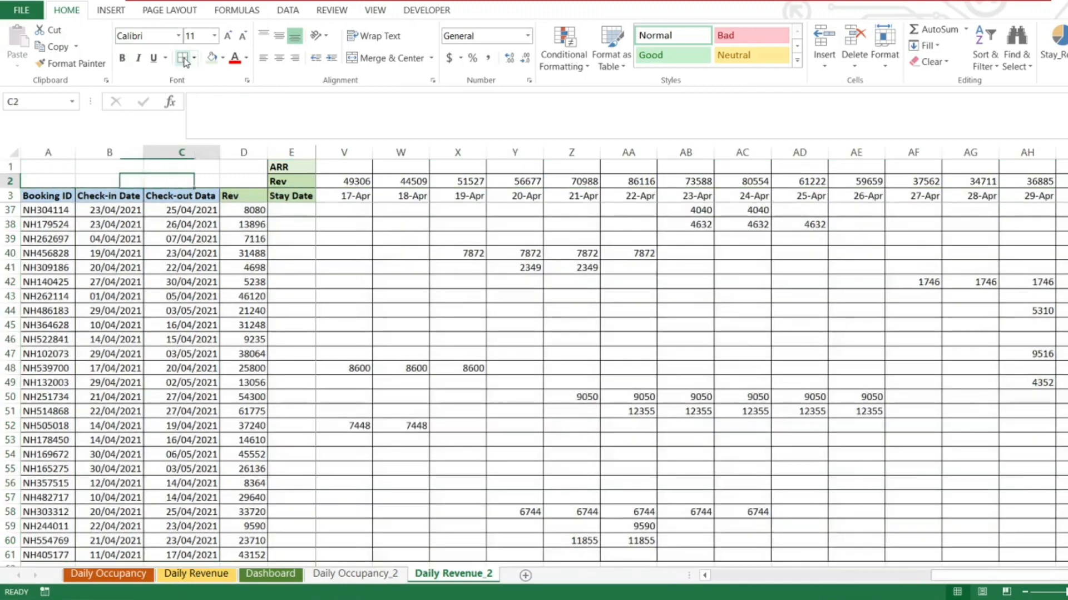
{"action": "key", "text": "Right"}
{"action": "key", "text": "Right"}
{"action": "key", "text": "Up"}
{"action": "key", "text": "Right"}
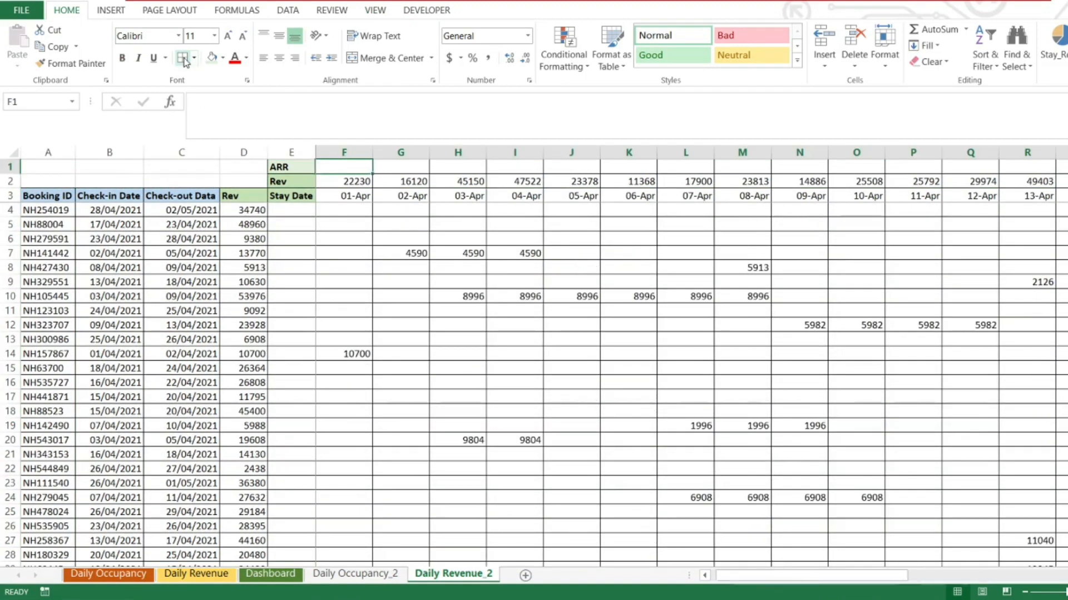
{"action": "key", "text": "Down"}
{"action": "key", "text": "Down"}
{"action": "key", "text": "Down"}
{"action": "key", "text": "Left"}
{"action": "key", "text": "Left"}
{"action": "key", "text": "Left"}
{"action": "key", "text": "Up"}
{"action": "key", "text": "Up"}
{"action": "key", "text": "Up"}
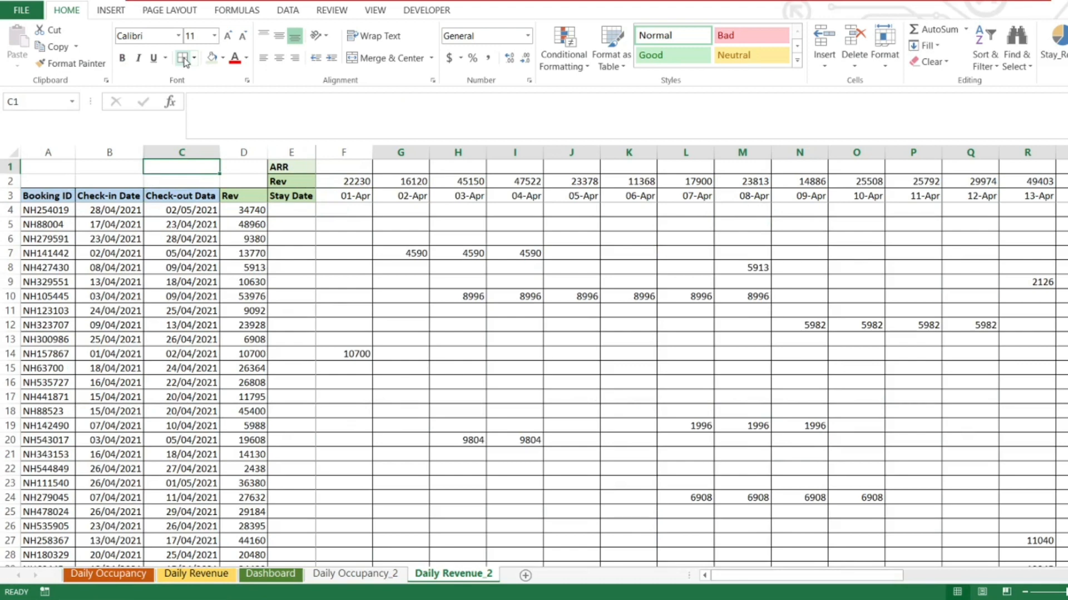
Apply borders to the ARR, Rev and Stay Date label cells E1:E3.
{"action": "key", "text": "Right"}
{"action": "key", "text": "Right"}
{"action": "key", "text": "shift+Down"}
{"action": "key", "text": "shift+Down"}
{"action": "key", "text": "ctrl+shift+Right"}
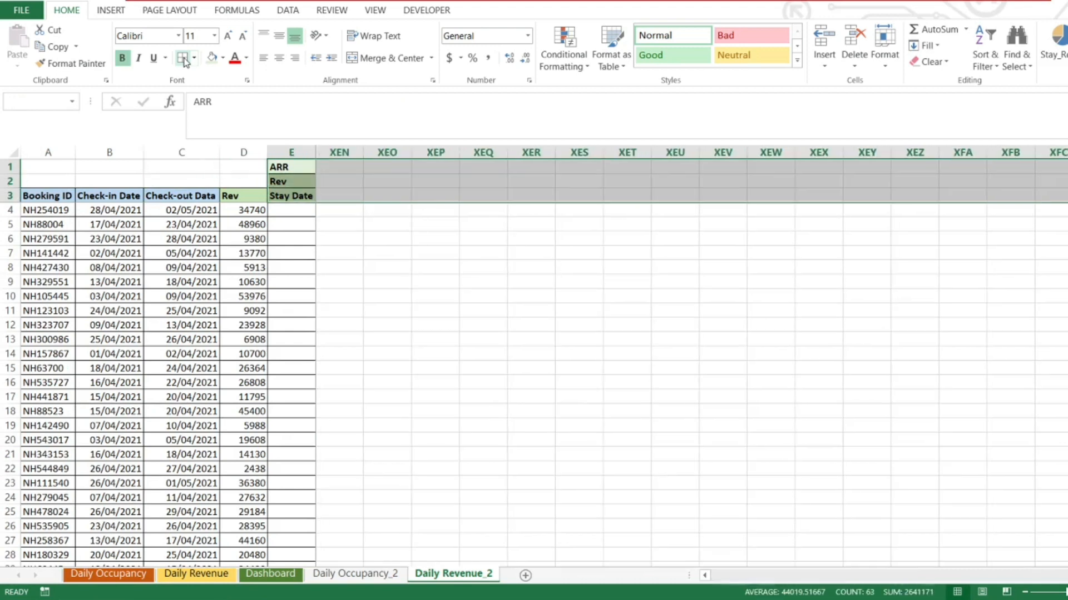
{"action": "key", "text": "ctrl+shift+Left"}
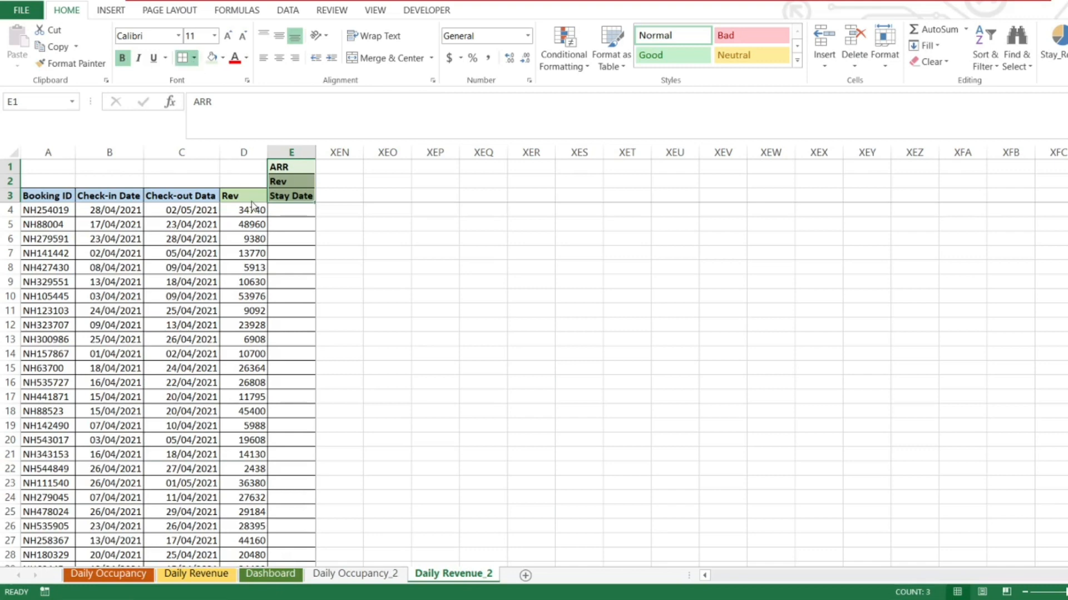
{"action": "key", "text": "Left"}
{"action": "key", "text": "Right"}
Fill the stay date cells from 01-Apr through 30-Apr in row 3 with light orange.
{"action": "key", "text": "Right"}
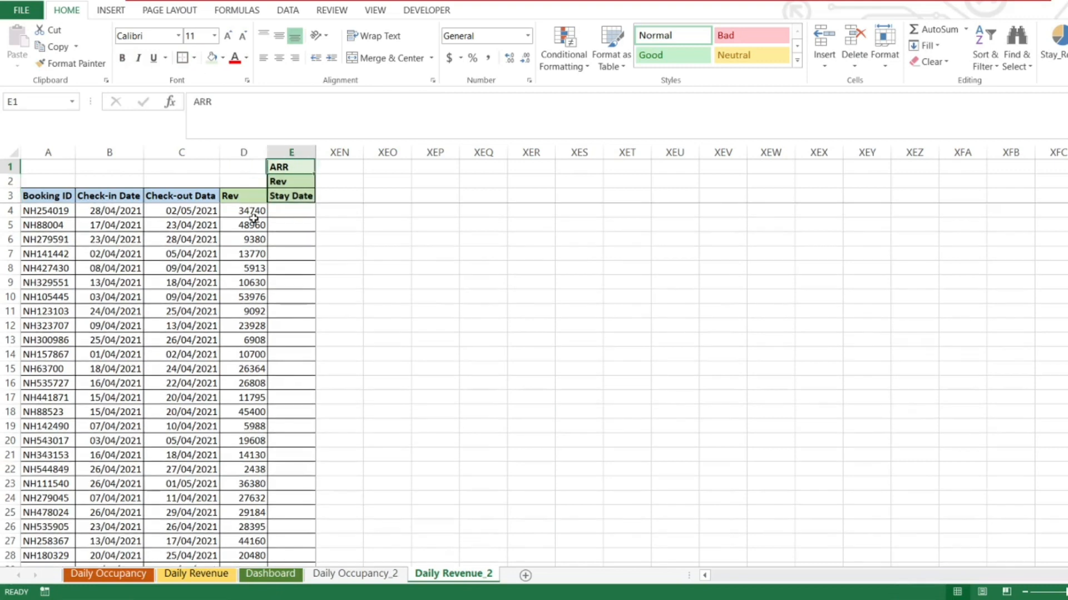
{"action": "key", "text": "Down"}
{"action": "key", "text": "Down"}
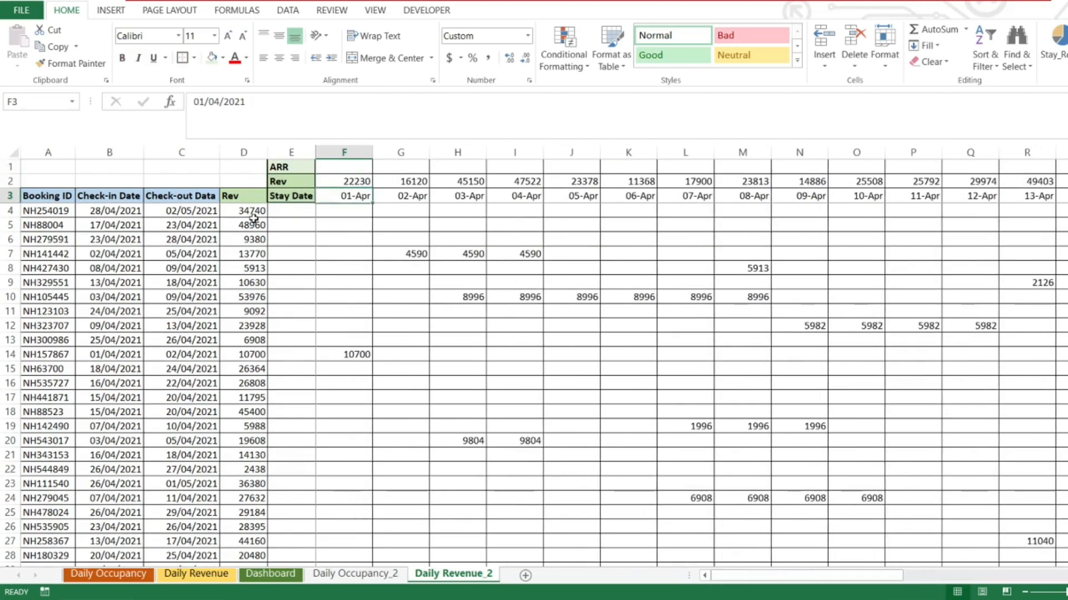
{"action": "key", "text": "ctrl+shift+Right"}
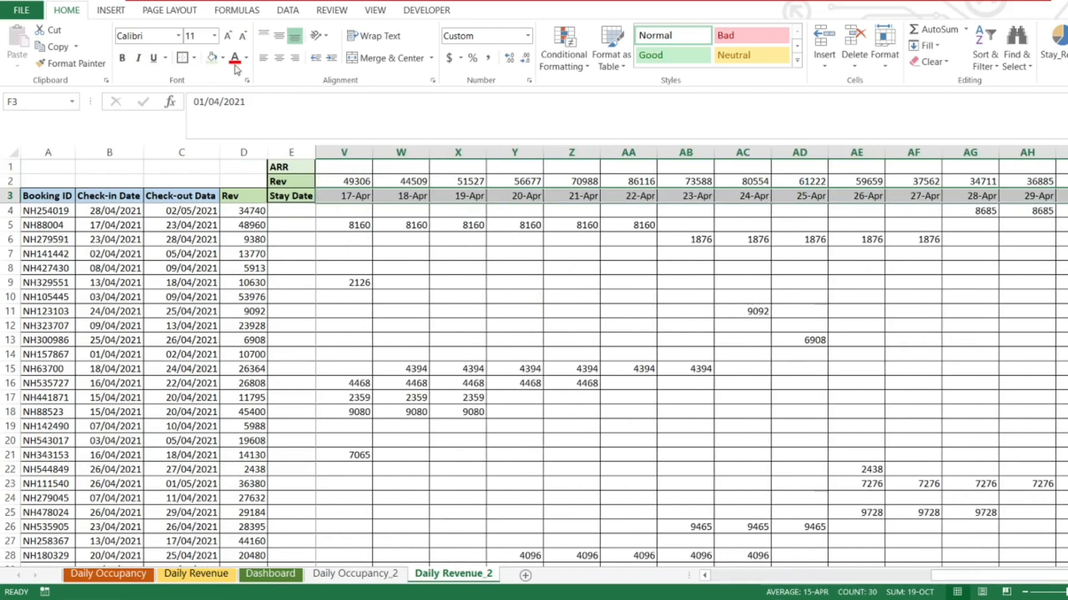
{"action": "left_click", "coordinate": [212, 58]}
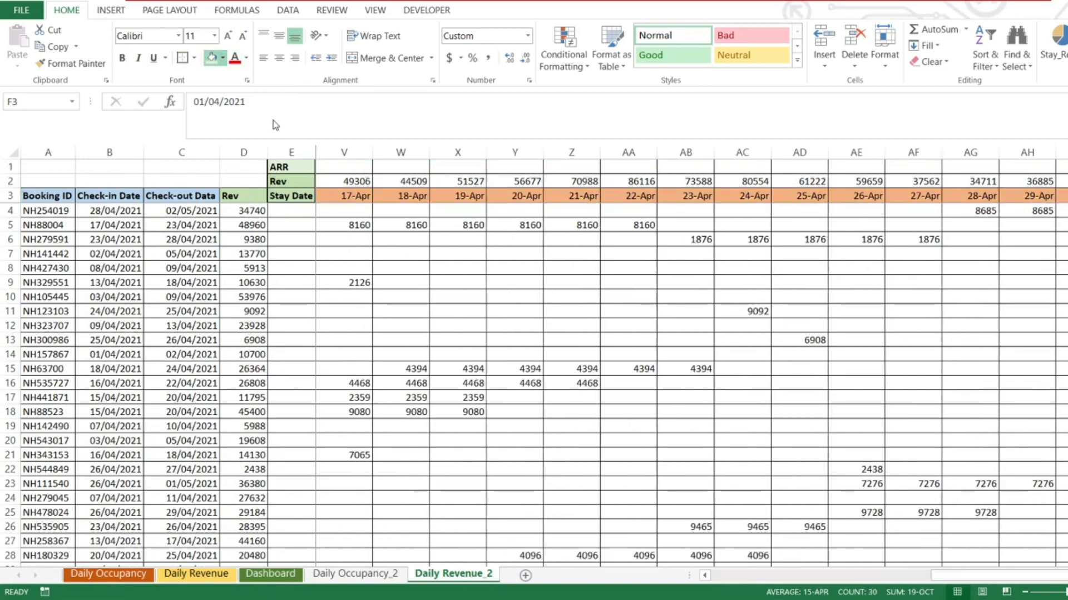
{"action": "key", "text": "Left"}
{"action": "key", "text": "Right"}
{"action": "key", "text": "Right"}
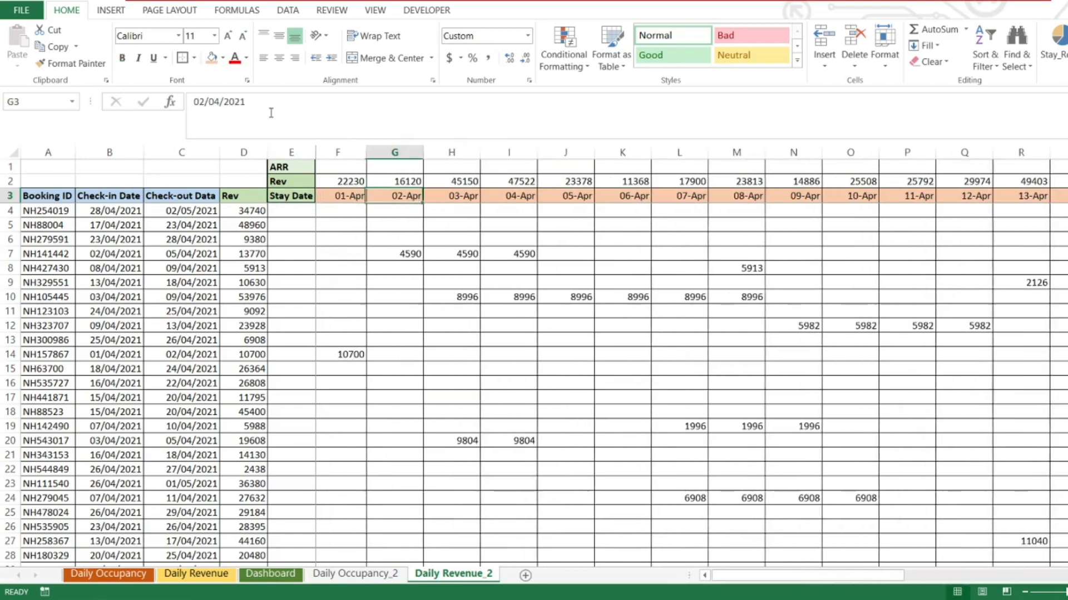
Look at the Occ% and Rooms Occ rows on the Daily Occupancy_2 sheet and return to Daily Revenue_2.
{"action": "key", "text": "Down"}
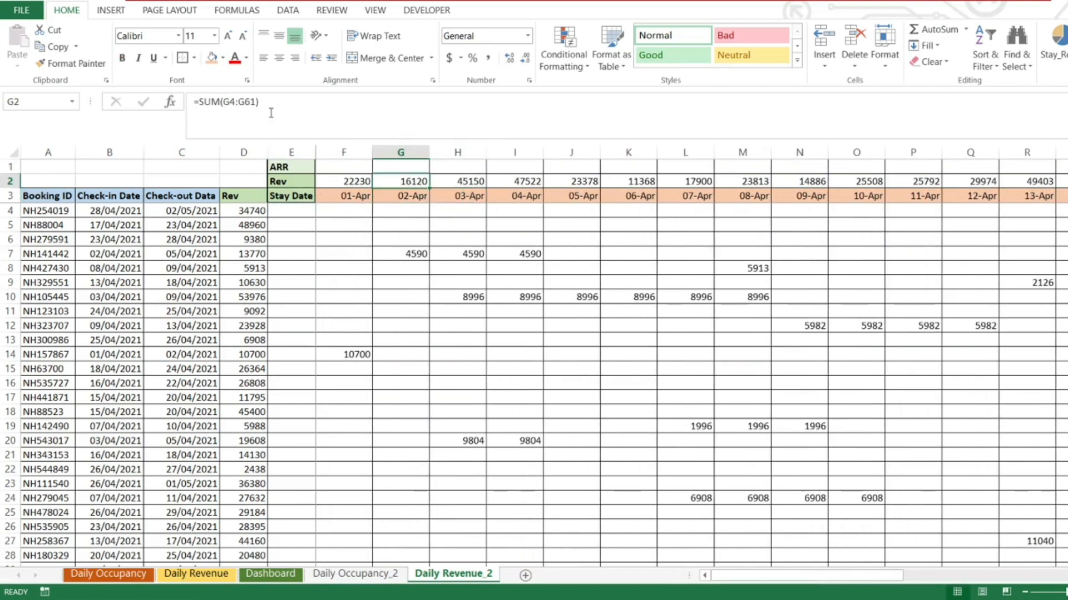
{"action": "key", "text": "Left"}
{"action": "key", "text": "Left"}
{"action": "key", "text": "Left"}
{"action": "key", "text": "Up"}
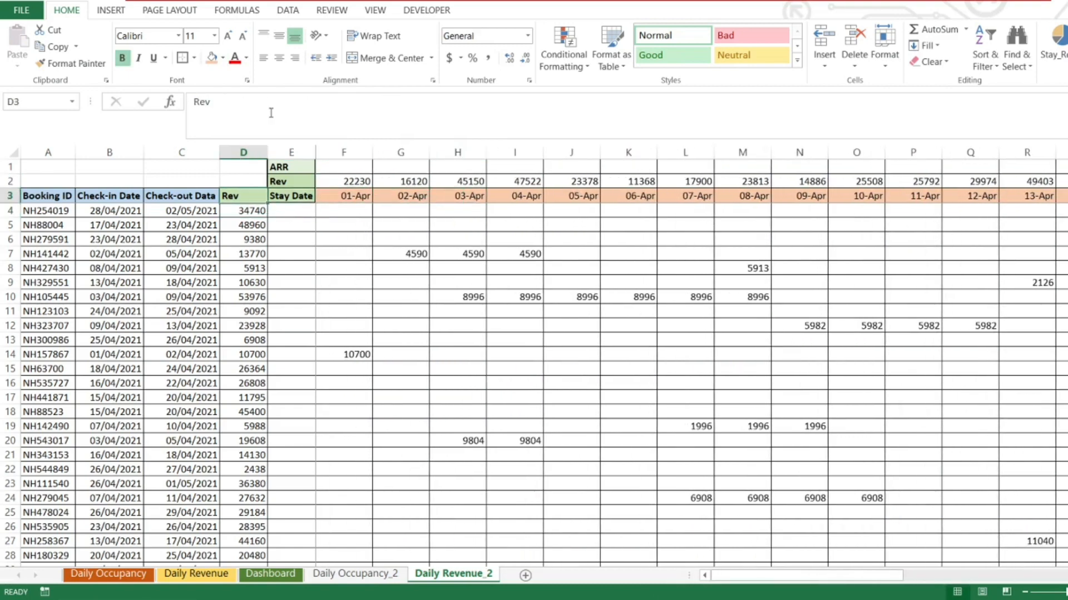
{"action": "key", "text": "ctrl+Page_Up"}
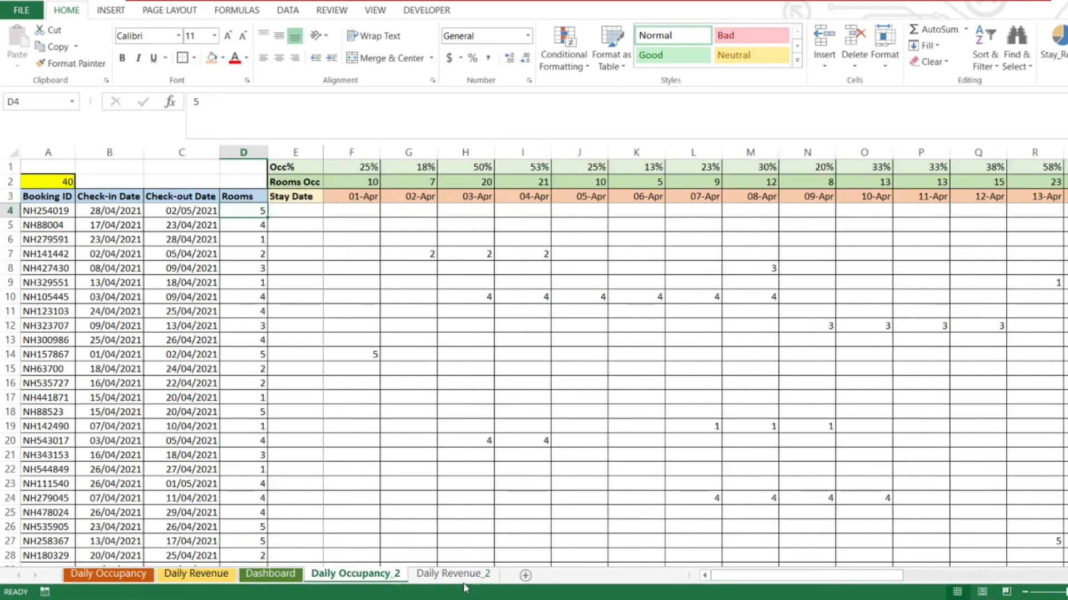
{"action": "key", "text": "ctrl+Page_Down"}
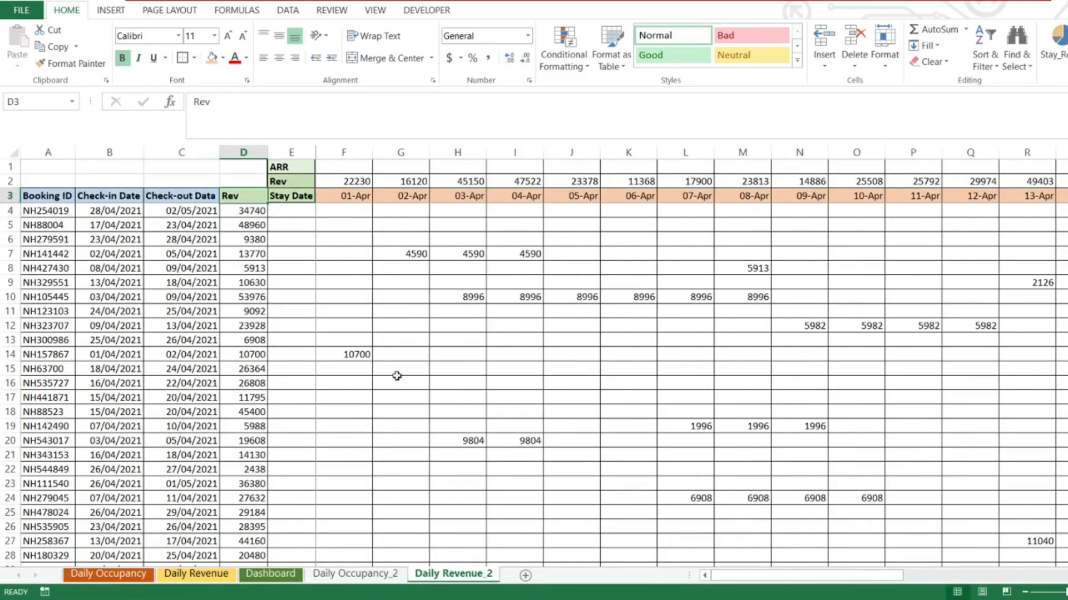
Calculate the 01-Apr ARR in cell F1 with =F2/'Daily Occupancy_2'!F2.
{"action": "left_click", "coordinate": [337, 165]}
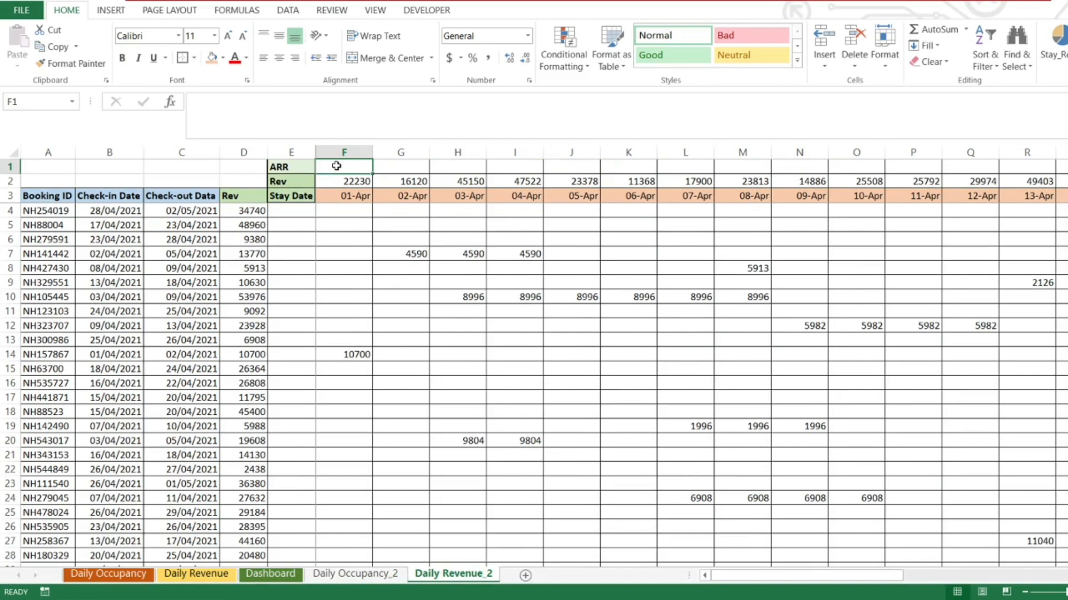
{"action": "type", "text": "="}
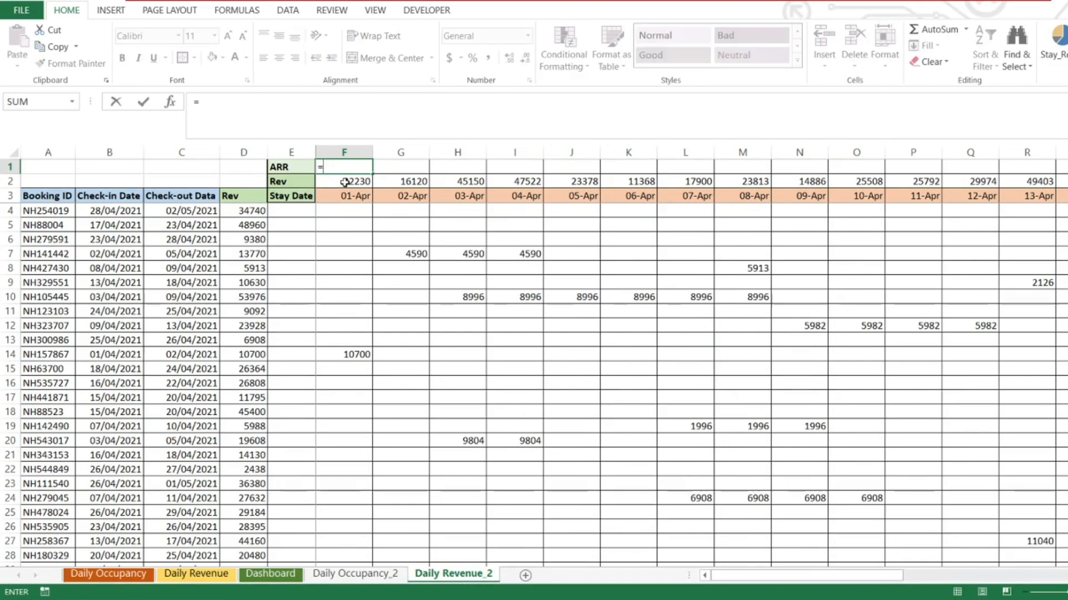
{"action": "left_click", "coordinate": [345, 183]}
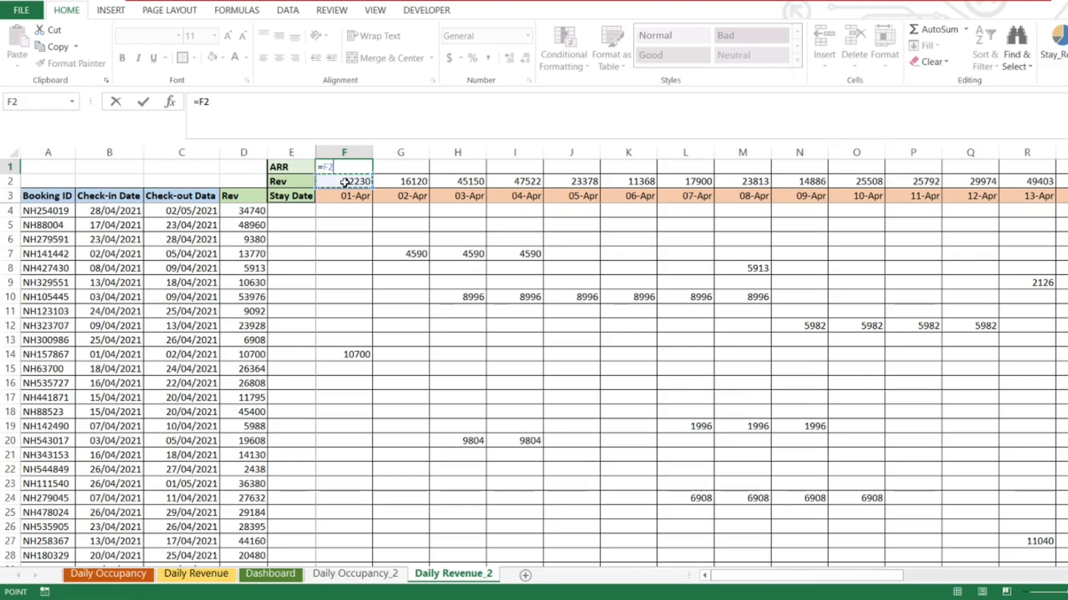
{"action": "type", "text": "/"}
{"action": "left_click", "coordinate": [350, 573]}
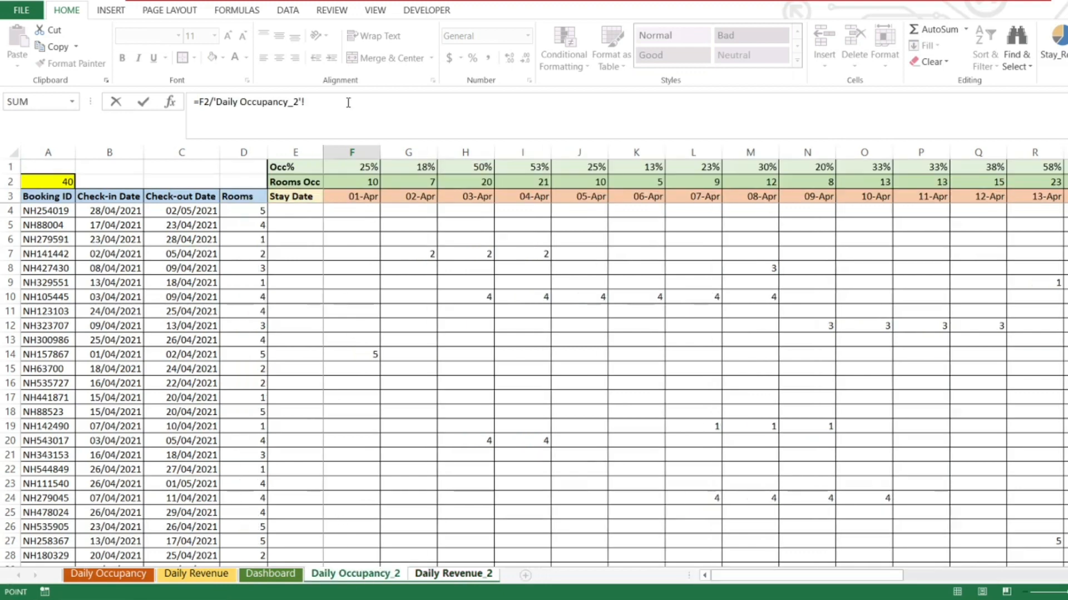
{"action": "left_click", "coordinate": [358, 180]}
{"action": "key", "text": "Return"}
{"action": "key", "text": "Up"}
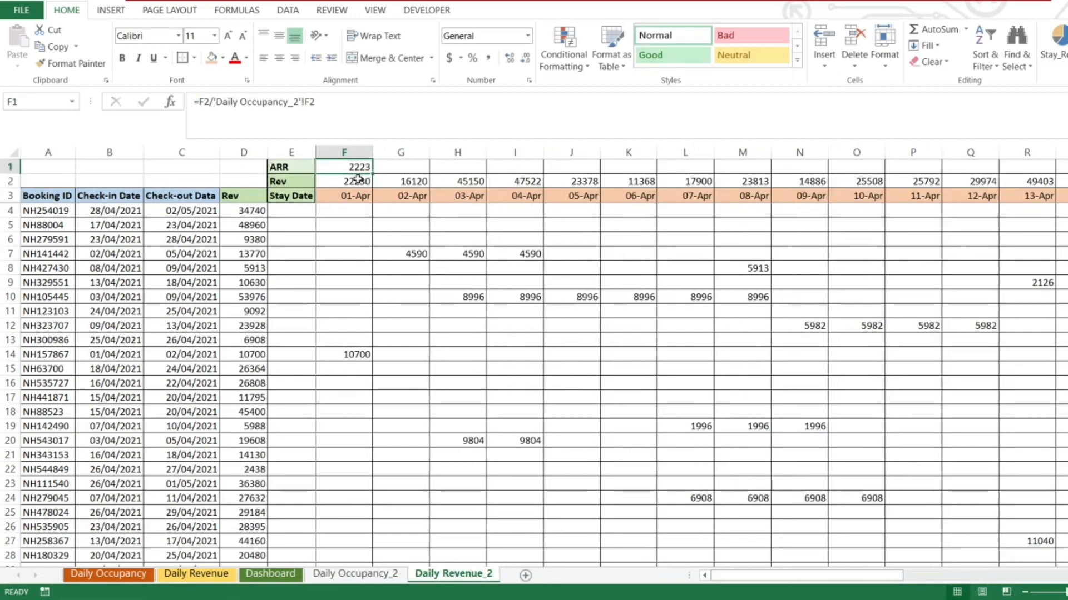
Copy the 01-Apr ARR formula across the ARR row through 30-Apr.
{"action": "key", "text": "ctrl+c"}
{"action": "key", "text": "Right"}
{"action": "key", "text": "ctrl+v"}
{"action": "key", "text": "Right"}
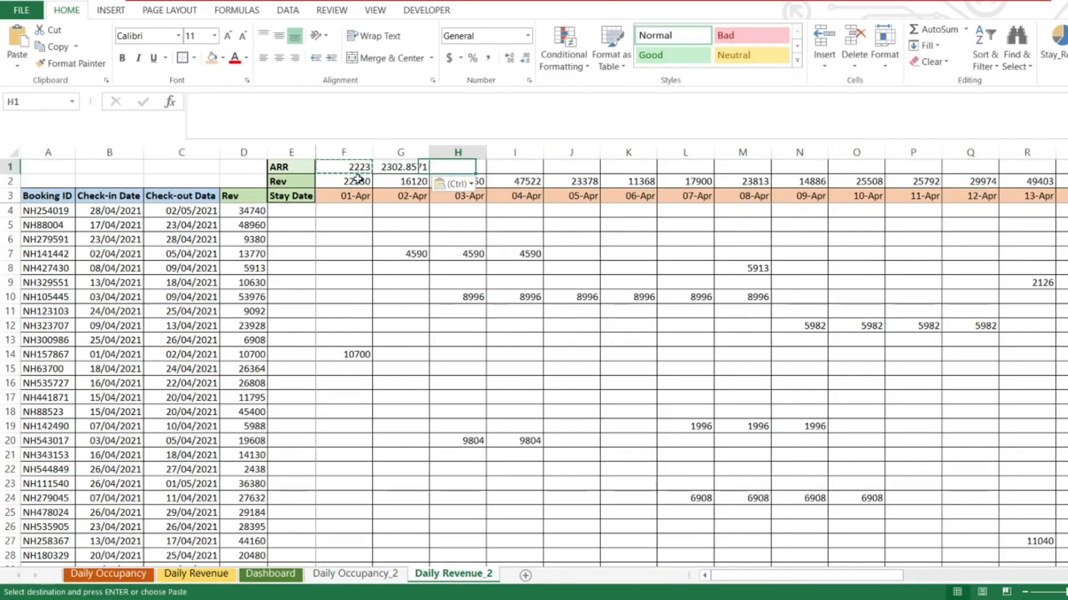
{"action": "key", "text": "ctrl+v"}
{"action": "key", "text": "Right"}
{"action": "key", "text": "ctrl+v"}
{"action": "key", "text": "Down"}
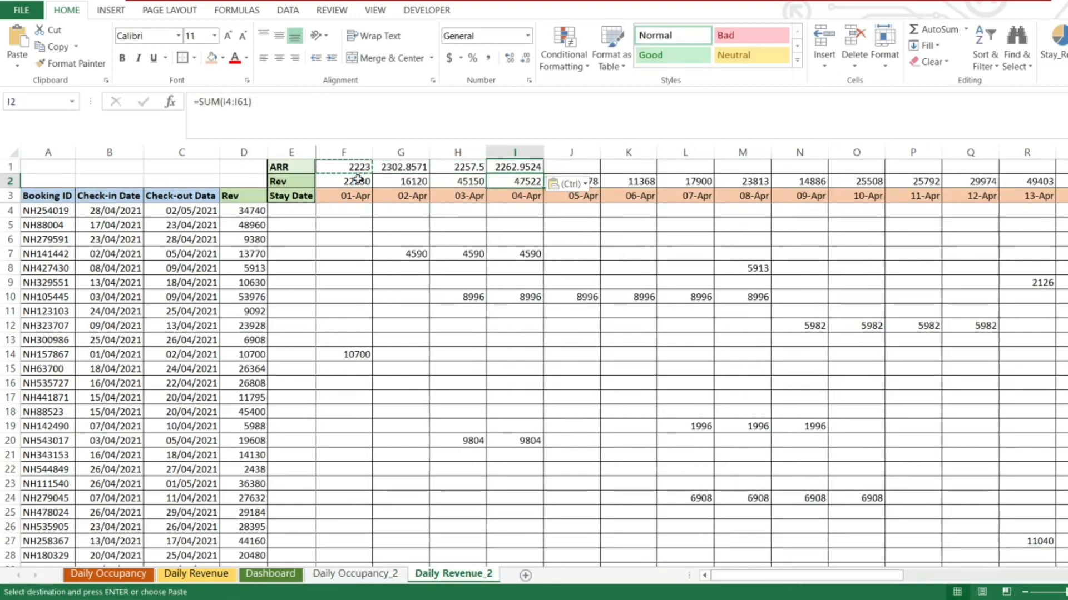
{"action": "key", "text": "ctrl+Right"}
{"action": "key", "text": "Up"}
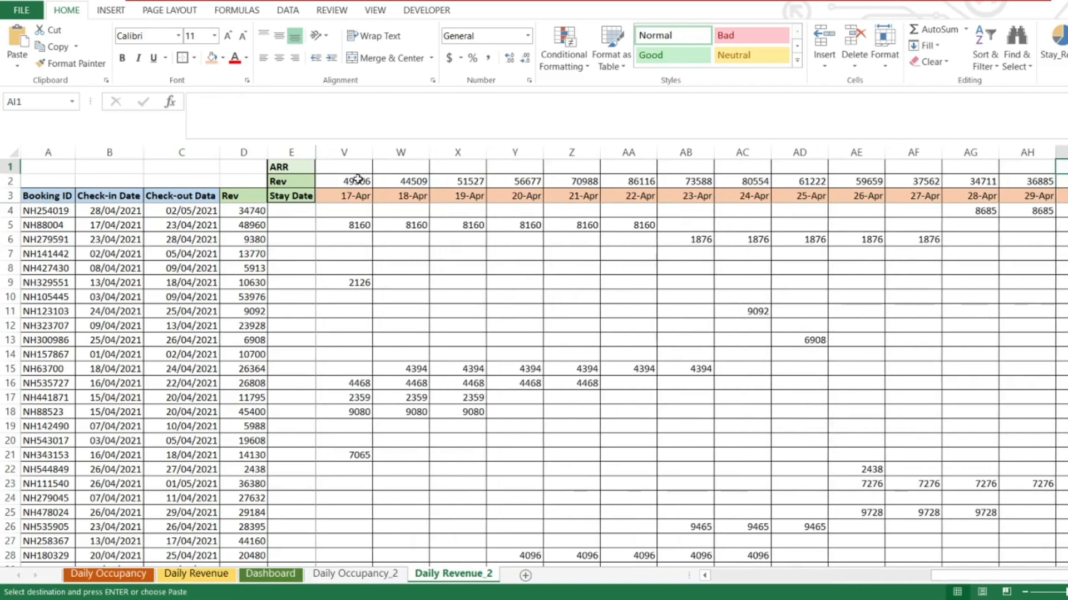
{"action": "key", "text": "ctrl+shift+Left"}
{"action": "key", "text": "ctrl+v"}
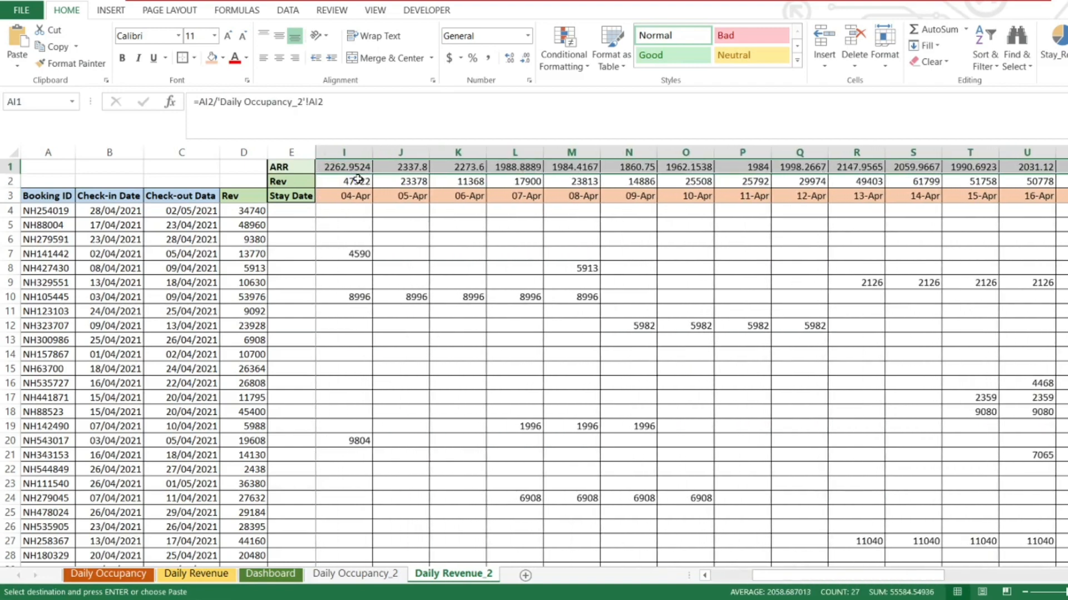
Format the ARR values from 01-Apr through 30-Apr as numbers without decimals.
{"action": "key", "text": "Left"}
{"action": "key", "text": "ctrl+Left"}
{"action": "key", "text": "Right"}
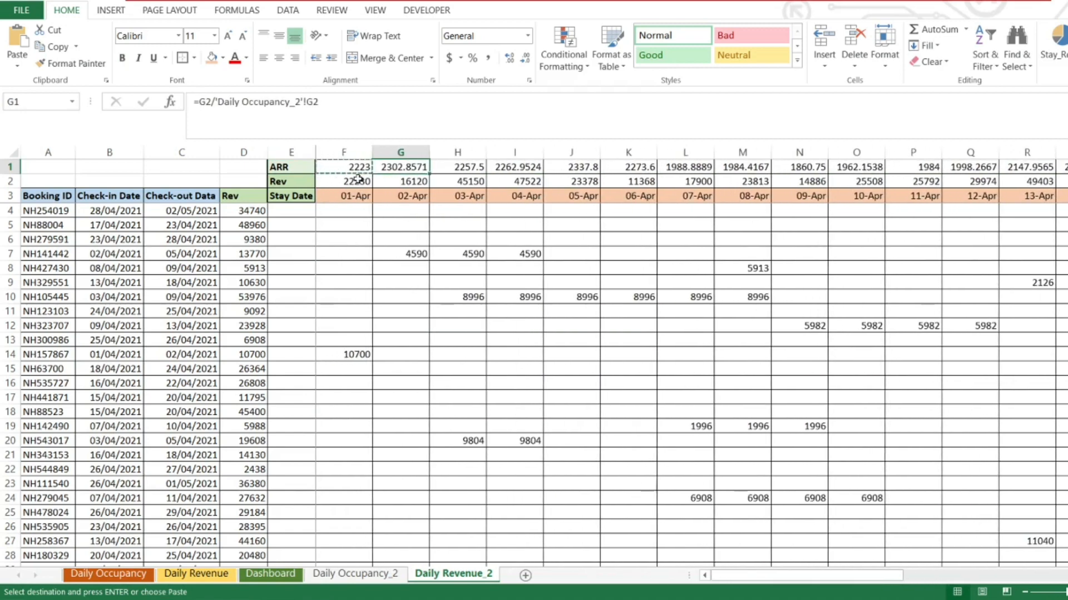
{"action": "key", "text": "ctrl+shift+Right"}
{"action": "key", "text": "Escape"}
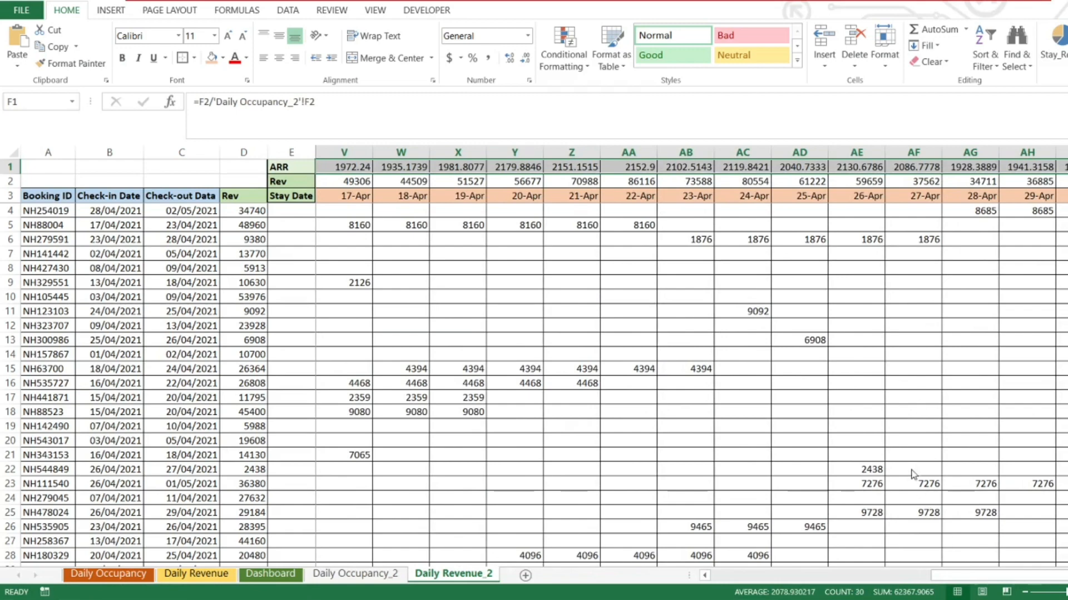
{"action": "key", "text": "Left"}
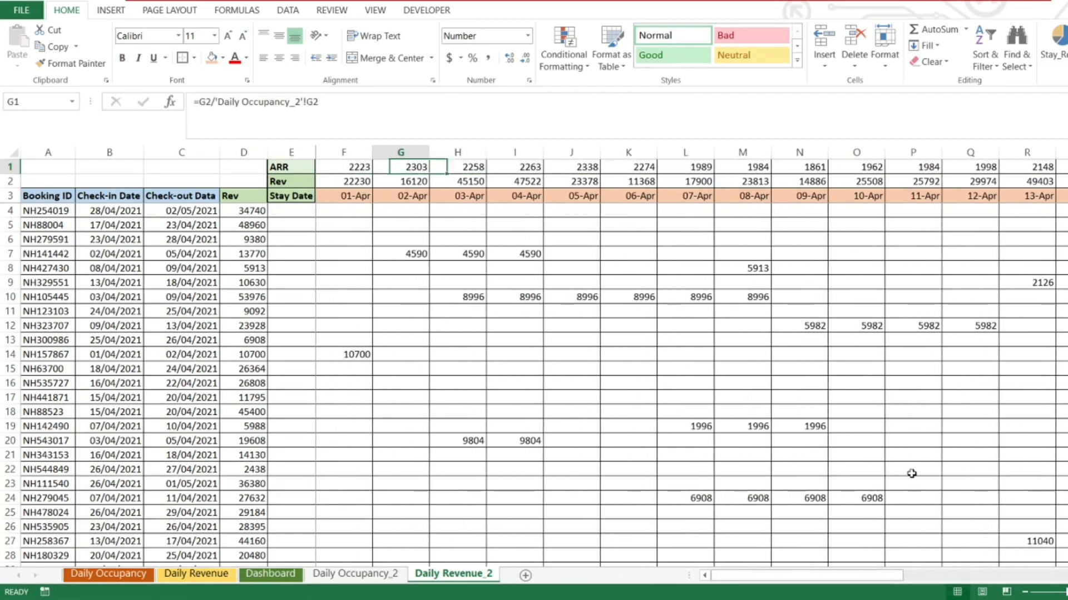
{"action": "key", "text": "Left"}
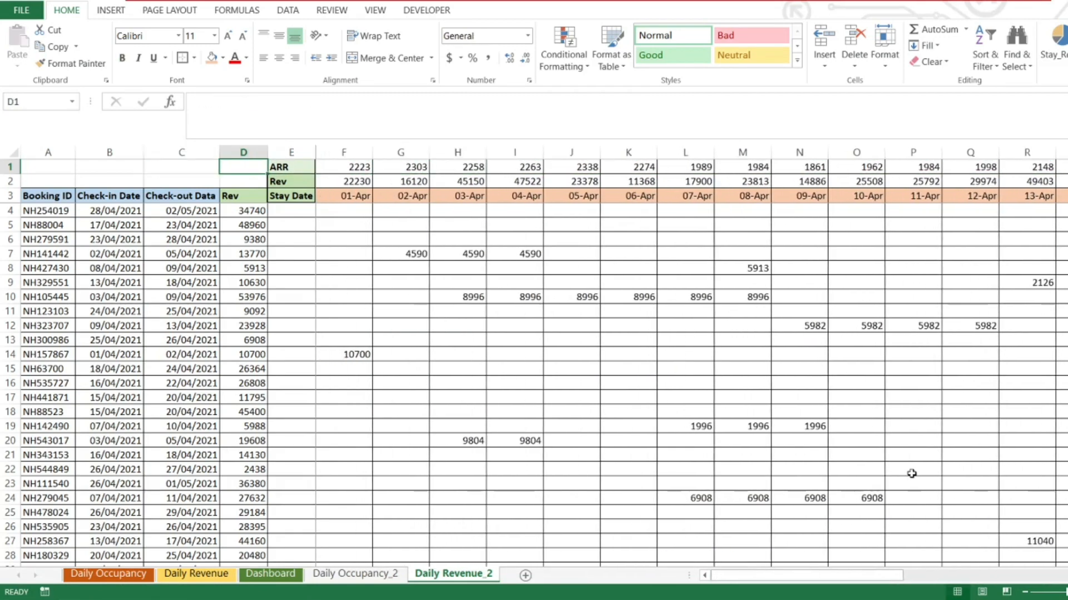
Copy the Month ARR and Month Rev labels from the Daily Revenue sheet into C1:C2 of Daily Revenue_2.
{"action": "left_click", "coordinate": [175, 579]}
{"action": "left_click_drag", "start_coordinate": [169, 167], "coordinate": [187, 181]}
{"action": "left_click", "coordinate": [233, 171]}
{"action": "key", "text": "ctrl+c"}
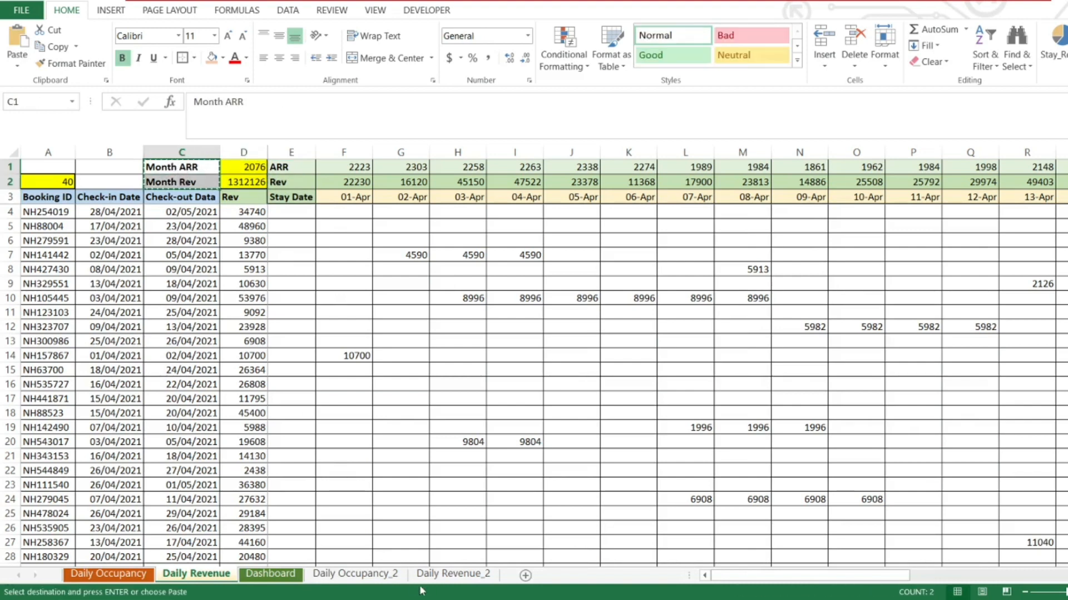
{"action": "left_click", "coordinate": [453, 574]}
{"action": "left_click", "coordinate": [184, 165]}
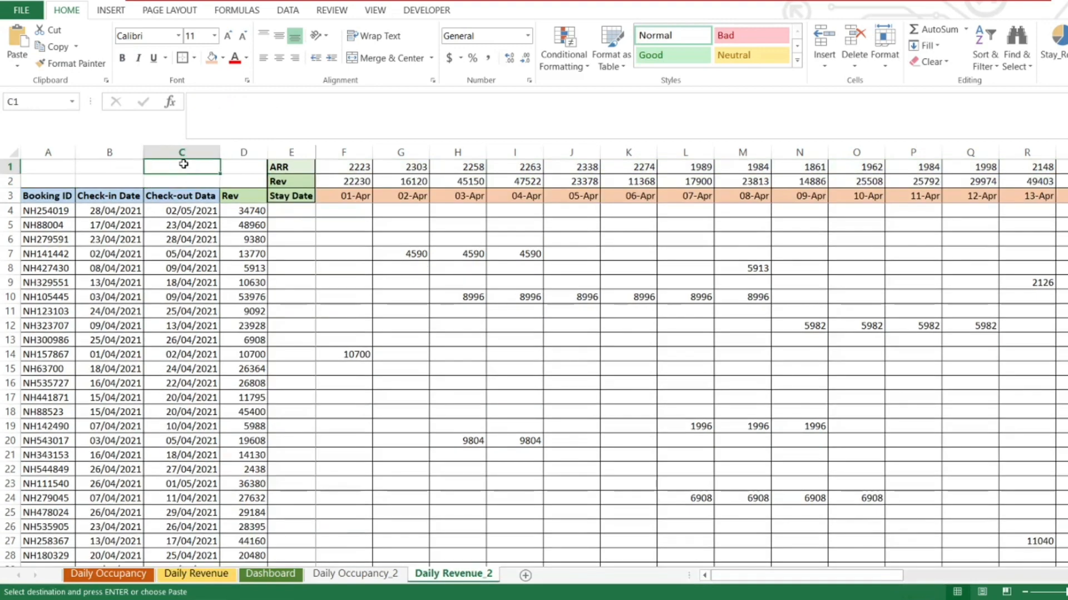
{"action": "key", "text": "ctrl+v"}
Calculate the month revenue in D2 of Daily Revenue_2 with =SUM(F2:AI2).
{"action": "left_click", "coordinate": [232, 165]}
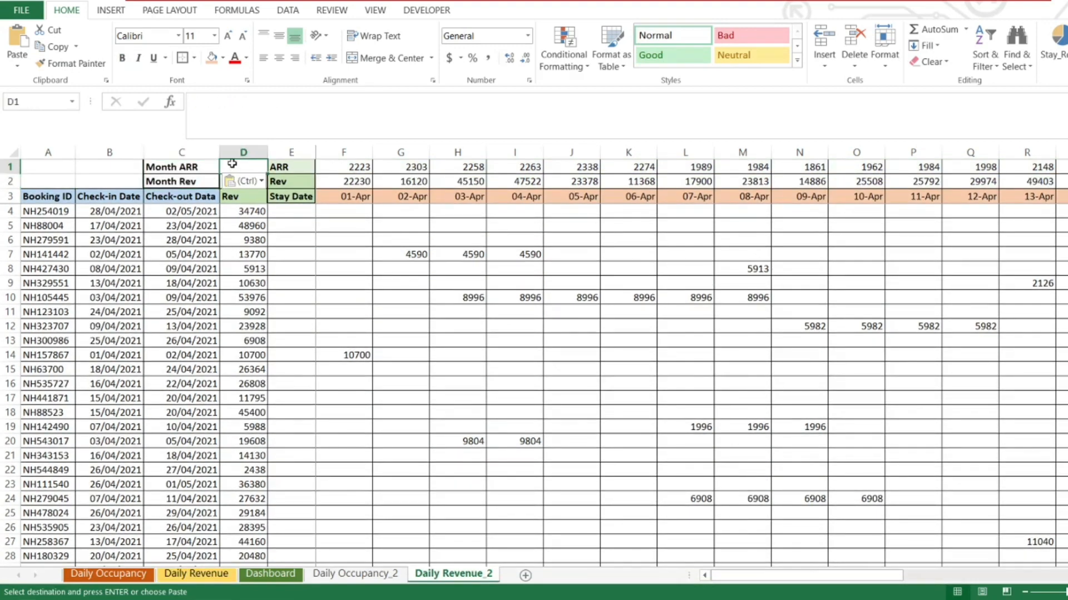
{"action": "left_click", "coordinate": [285, 181]}
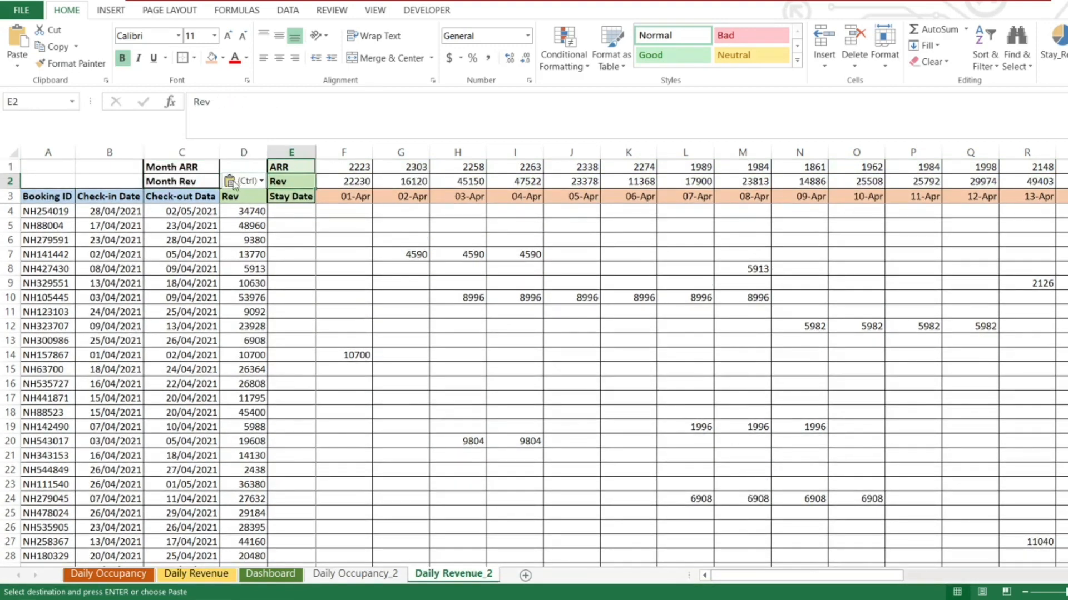
{"action": "left_click", "coordinate": [209, 181]}
{"action": "key", "text": "Right"}
{"action": "type", "text": "=SUM("}
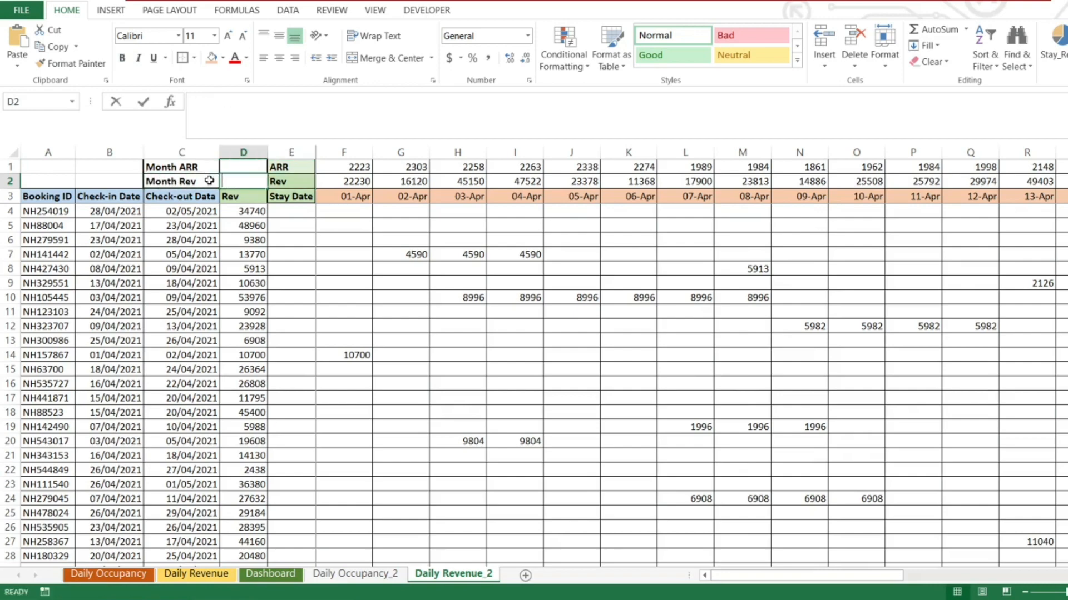
{"action": "key", "text": "Right"}
{"action": "key", "text": "Right"}
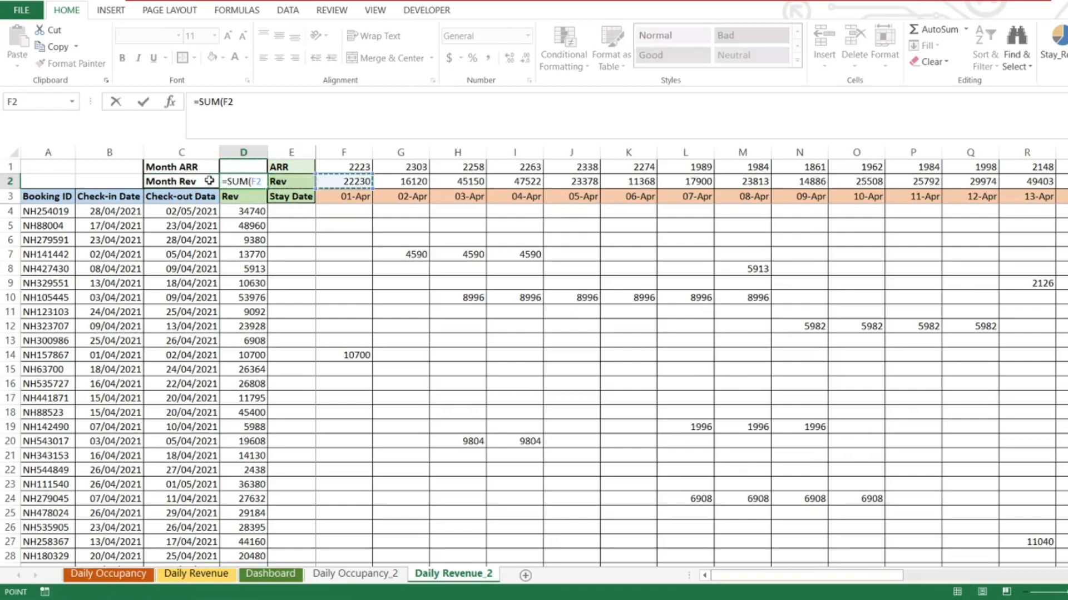
{"action": "key", "text": "ctrl+shift+Right"}
{"action": "key", "text": "Return"}
{"action": "key", "text": "Up"}
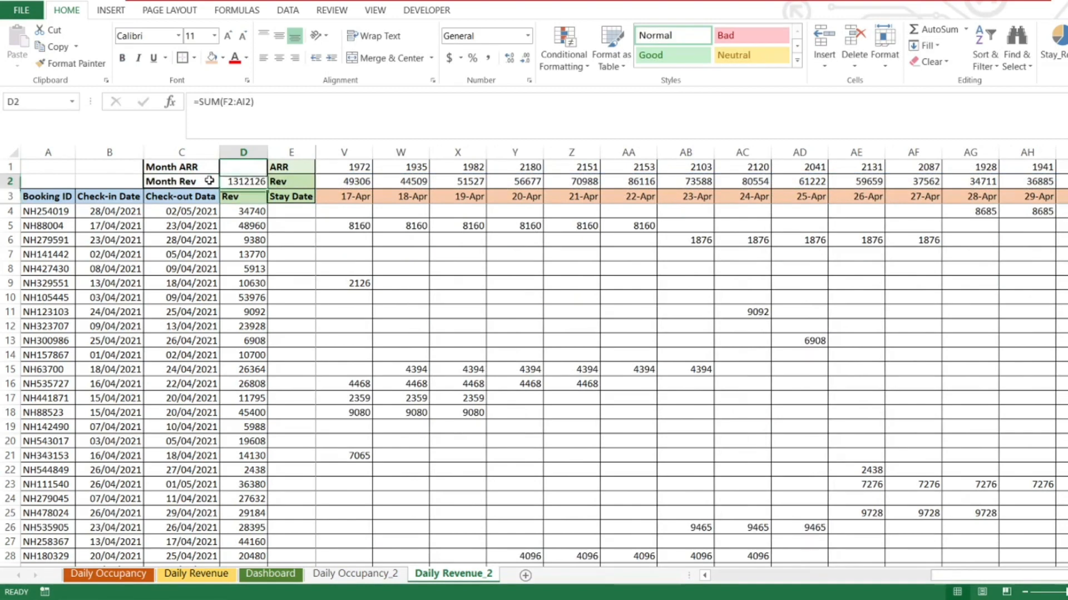
{"action": "key", "text": "Left"}
{"action": "key", "text": "Left"}
{"action": "key", "text": "Right"}
{"action": "key", "text": "Right"}
{"action": "key", "text": "Up"}
{"action": "key", "text": "Right"}
{"action": "key", "text": "Right"}
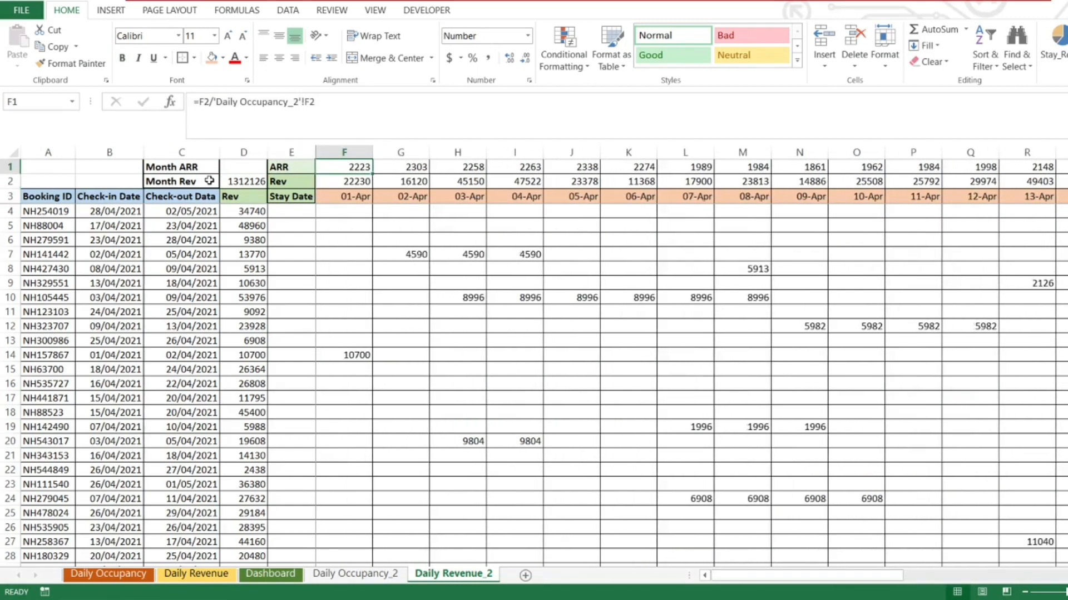
{"action": "key", "text": "Left"}
{"action": "key", "text": "Left"}
{"action": "key", "text": "Right"}
{"action": "key", "text": "Left"}
{"action": "key", "text": "Right"}
{"action": "key", "text": "Down"}
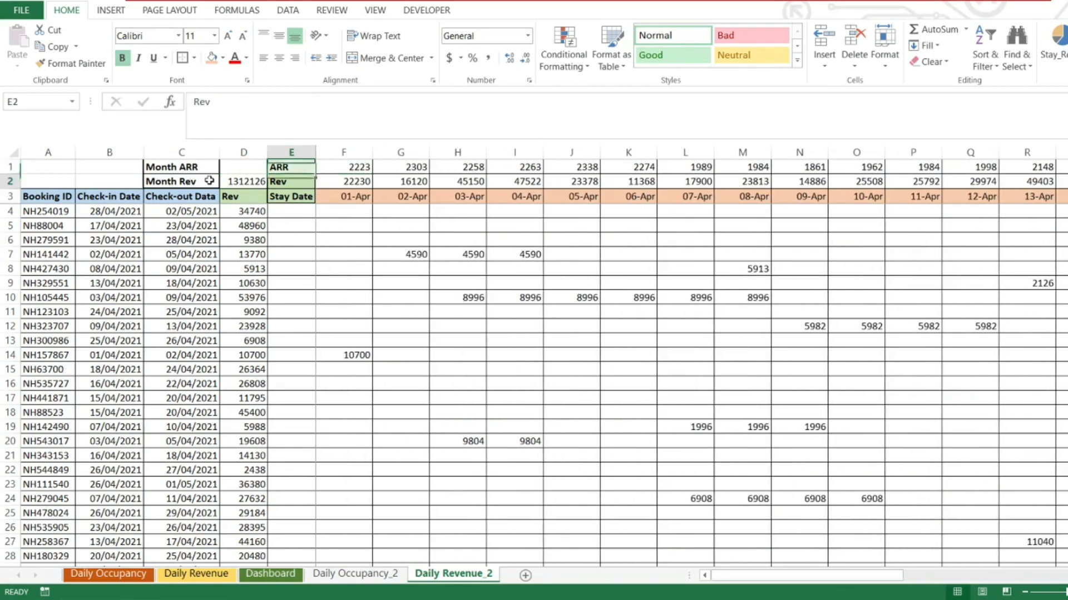
{"action": "key", "text": "Up"}
{"action": "key", "text": "Left"}
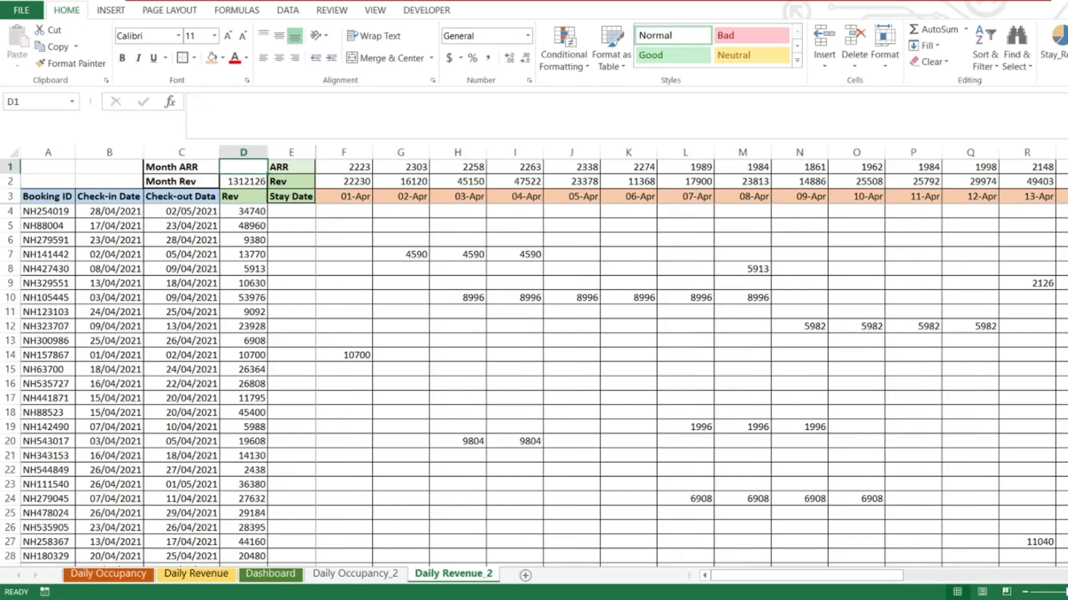
Total the month's occupied rooms in D2 of the Daily Occupancy_2 sheet with =SUM(F2:AI2).
{"action": "key", "text": "ctrl+Page_Up"}
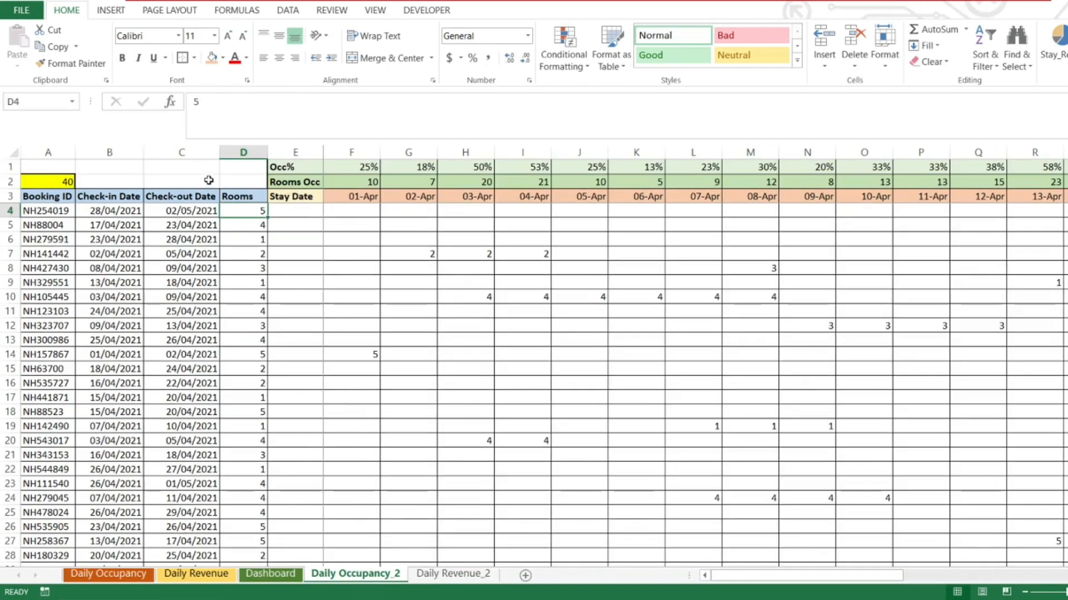
{"action": "left_click", "coordinate": [255, 180]}
{"action": "key", "text": "Left"}
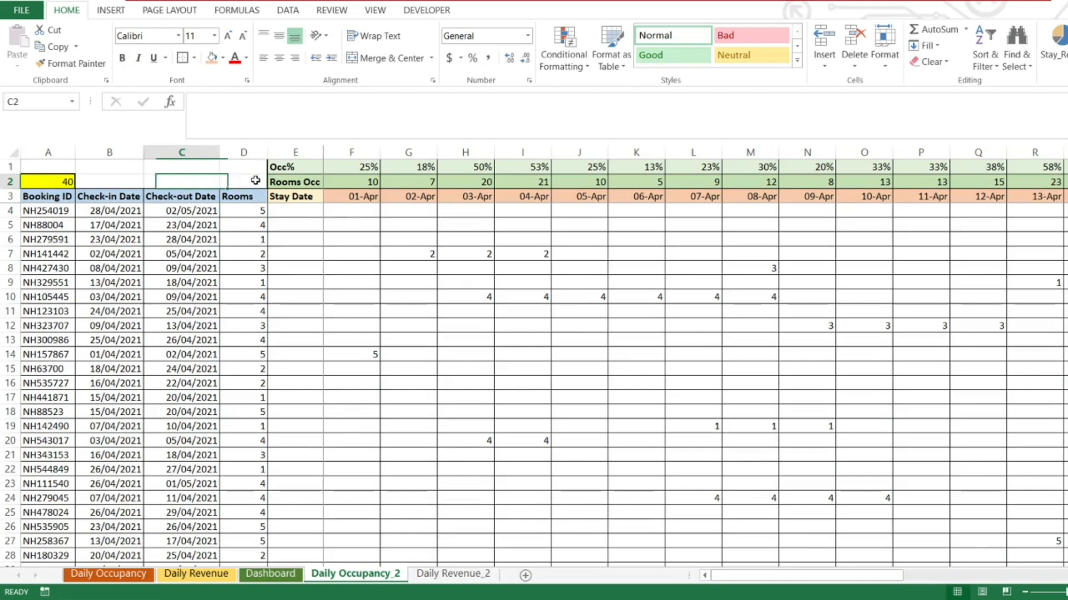
{"action": "key", "text": "Right"}
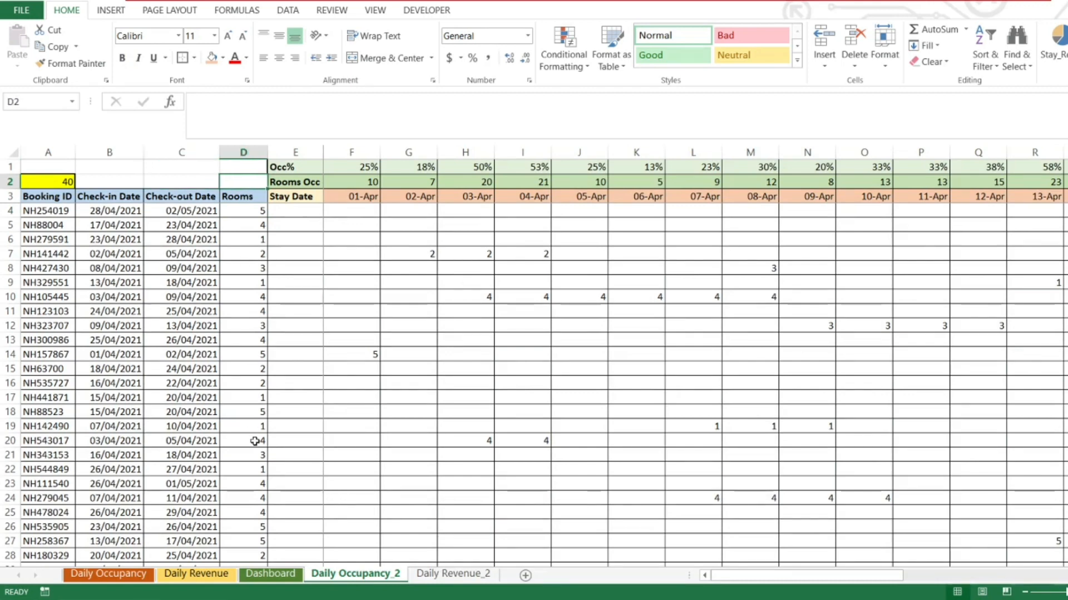
{"action": "type", "text": "="}
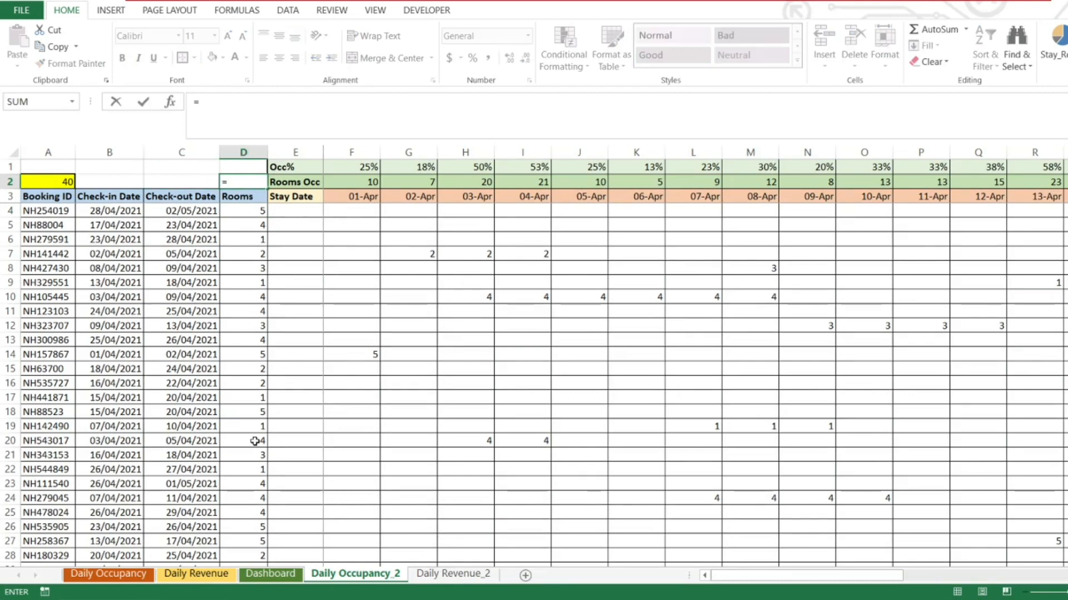
{"action": "type", "text": "sum"}
{"action": "key", "text": "Tab"}
{"action": "key", "text": "Right"}
{"action": "key", "text": "Right"}
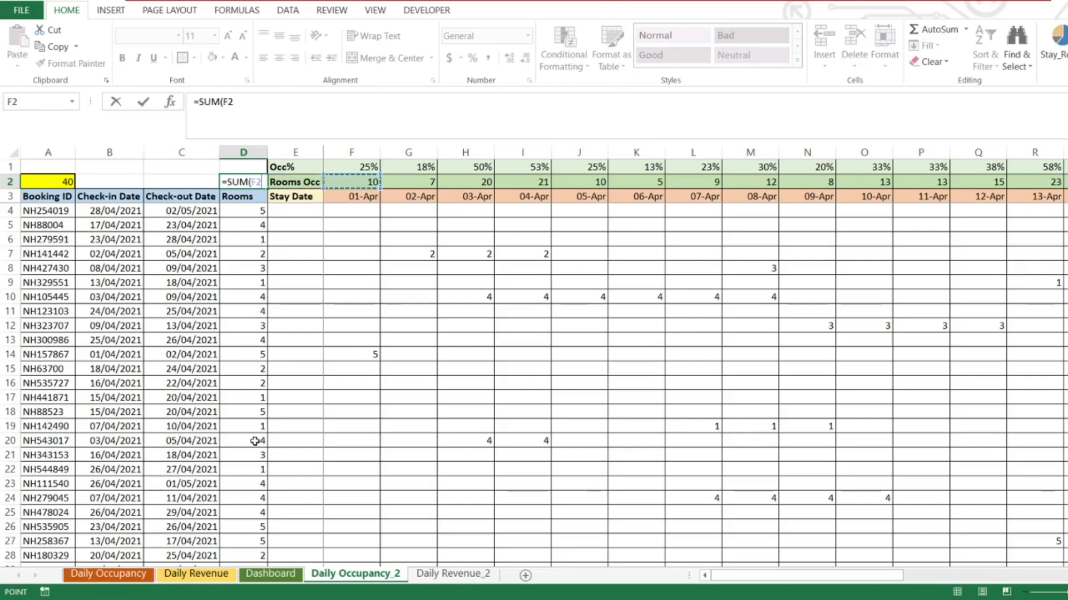
{"action": "key", "text": "ctrl+shift+Right"}
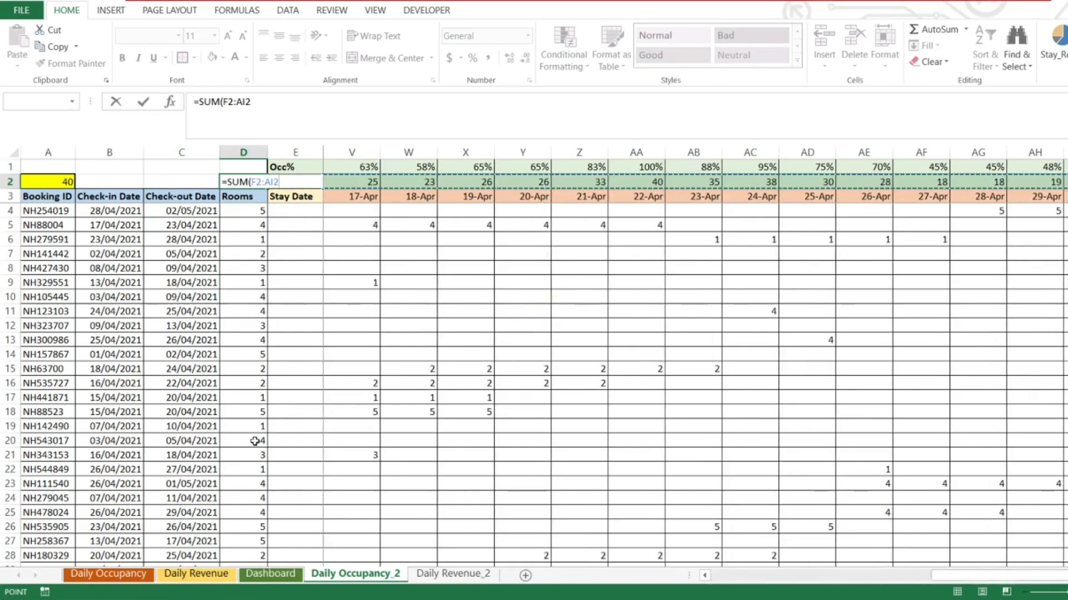
{"action": "key", "text": "Return"}
{"action": "key", "text": "Up"}
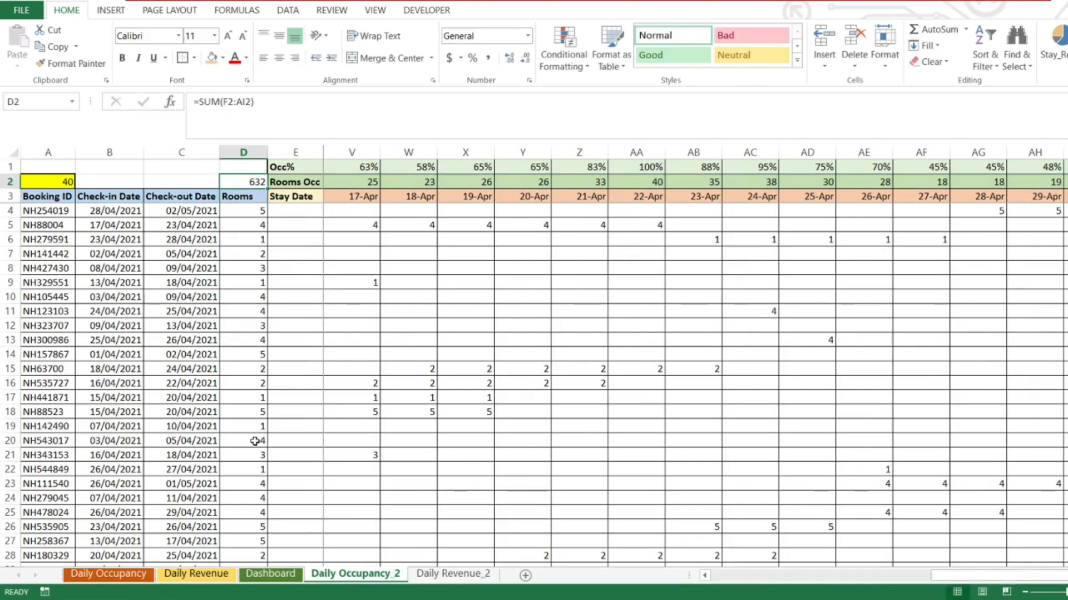
Label the room-night total by entering Month RNs in cell C2.
{"action": "key", "text": "Up"}
{"action": "key", "text": "Left"}
{"action": "key", "text": "Down"}
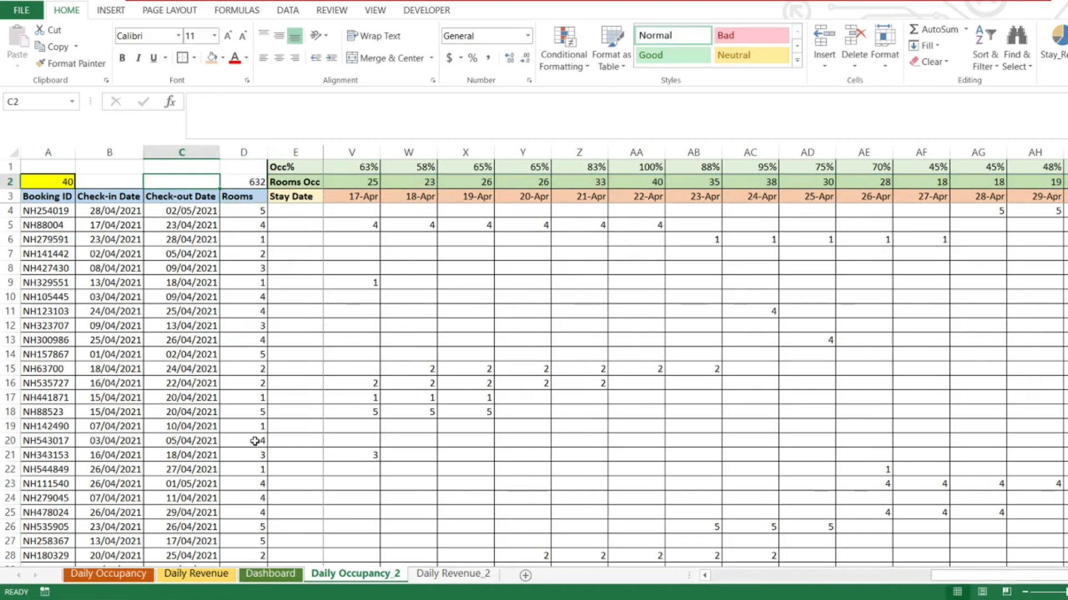
{"action": "type", "text": "Room N"}
{"action": "key", "text": "BackSpace"}
{"action": "key", "text": "BackSpace"}
{"action": "key", "text": "BackSpace"}
{"action": "key", "text": "BackSpace"}
{"action": "key", "text": "BackSpace"}
{"action": "key", "text": "BackSpace"}
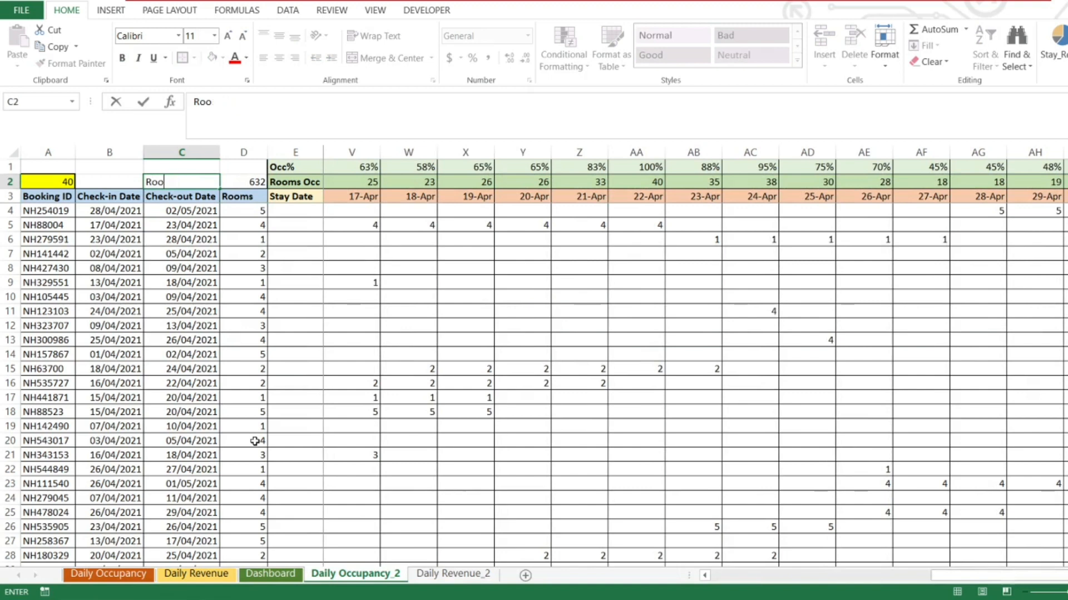
{"action": "type", "text": "Month R"}
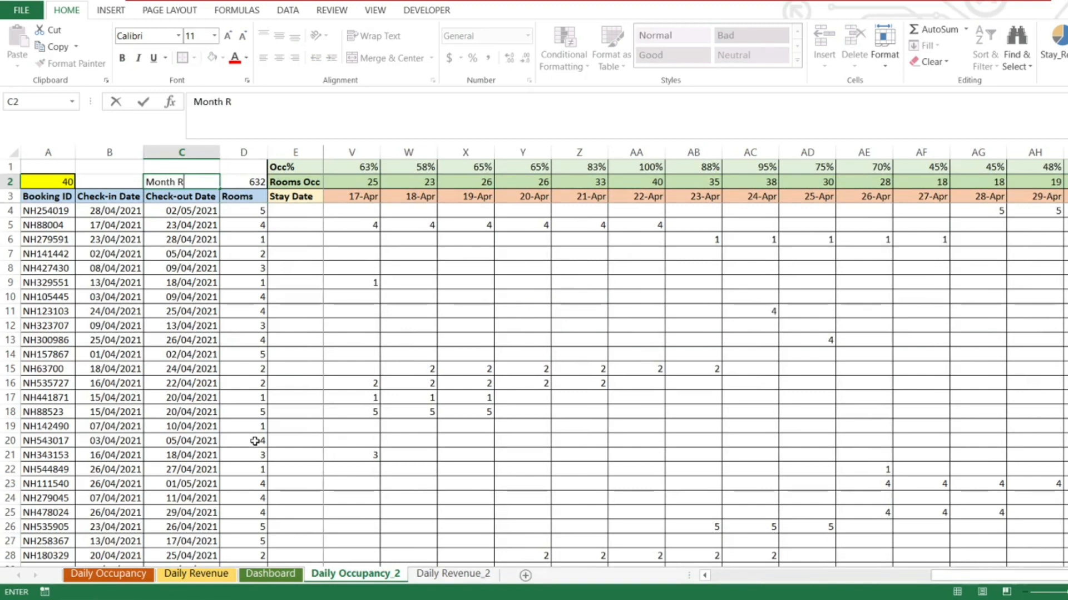
{"action": "type", "text": "Ns"}
{"action": "key", "text": "Return"}
{"action": "key", "text": "Up"}
{"action": "key", "text": "Right"}
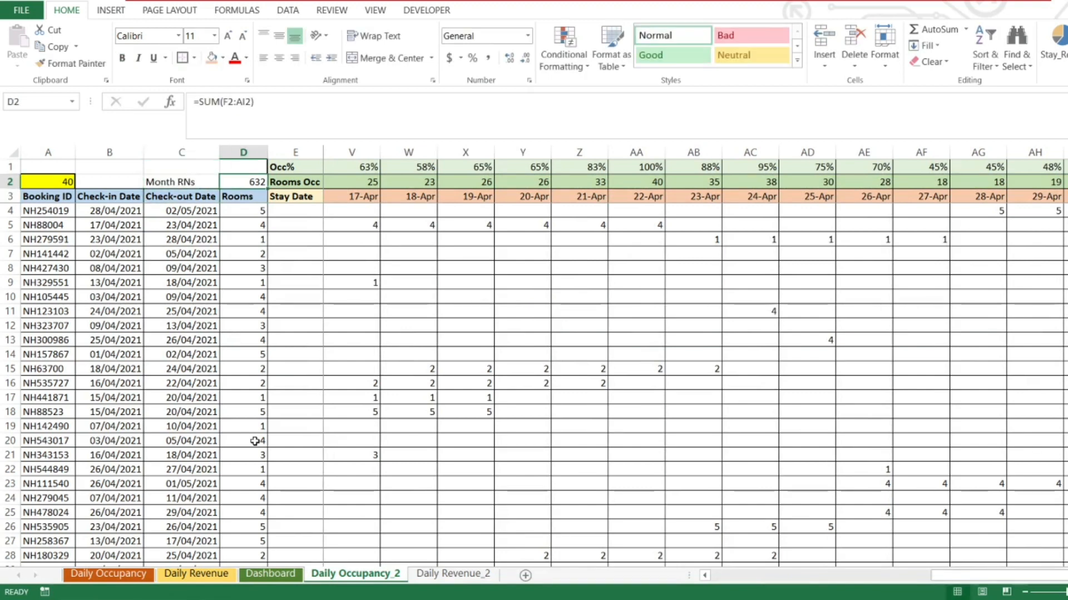
Enter the label Month Occ% in cell C1 above Month RNs.
{"action": "key", "text": "Up"}
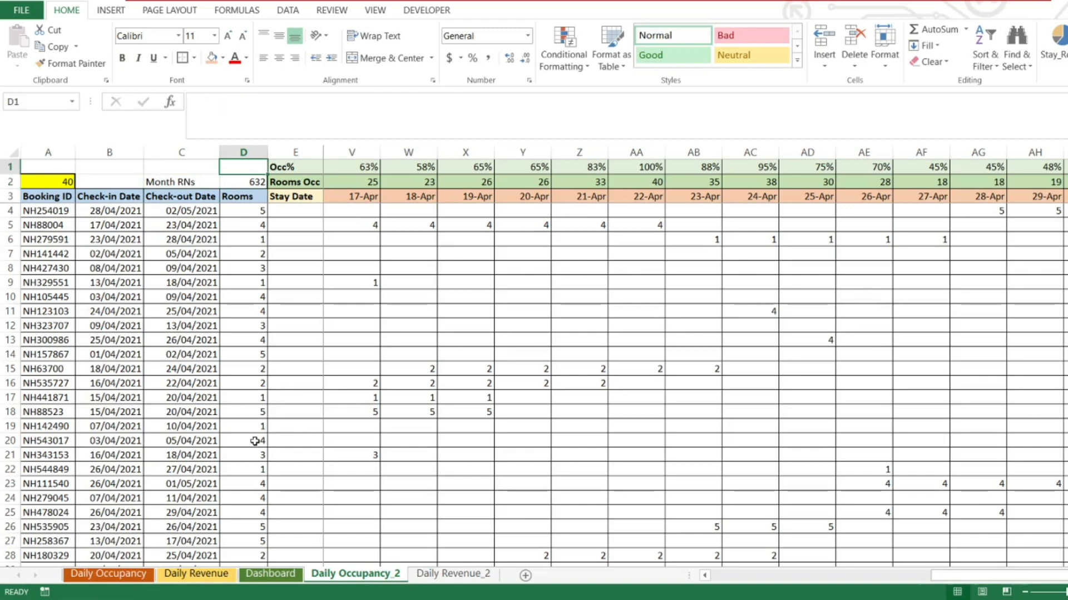
{"action": "key", "text": "Left"}
{"action": "type", "text": "Month "}
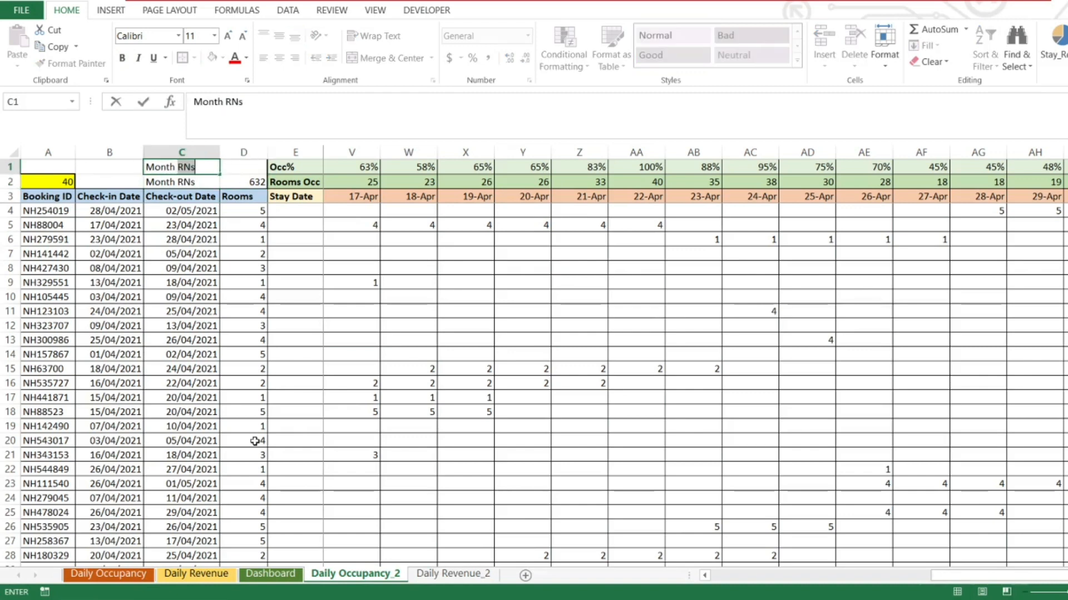
{"action": "type", "text": "Occ%"}
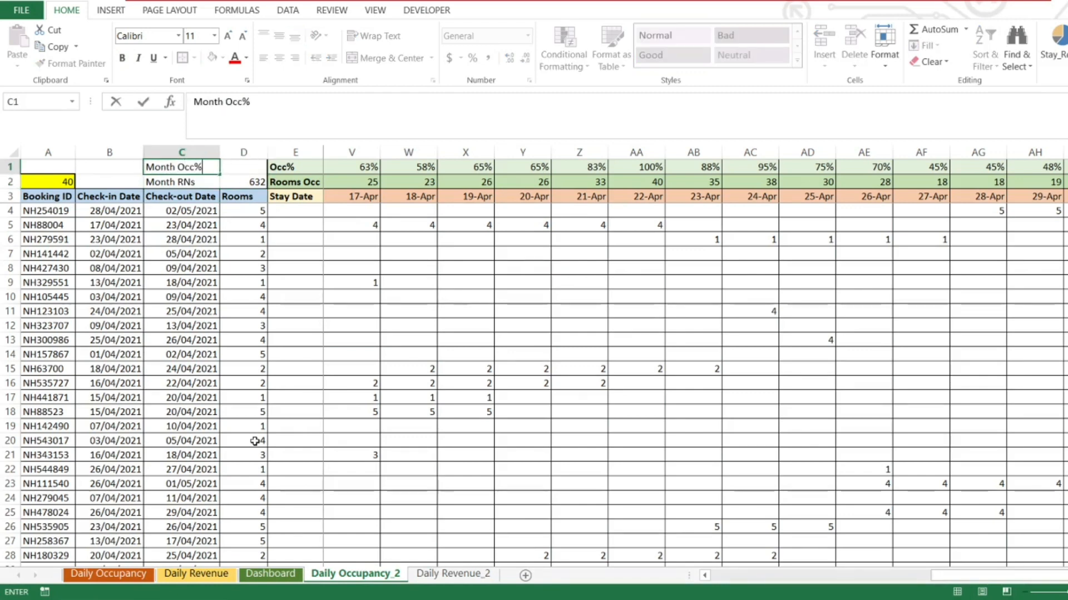
{"action": "key", "text": "Tab"}
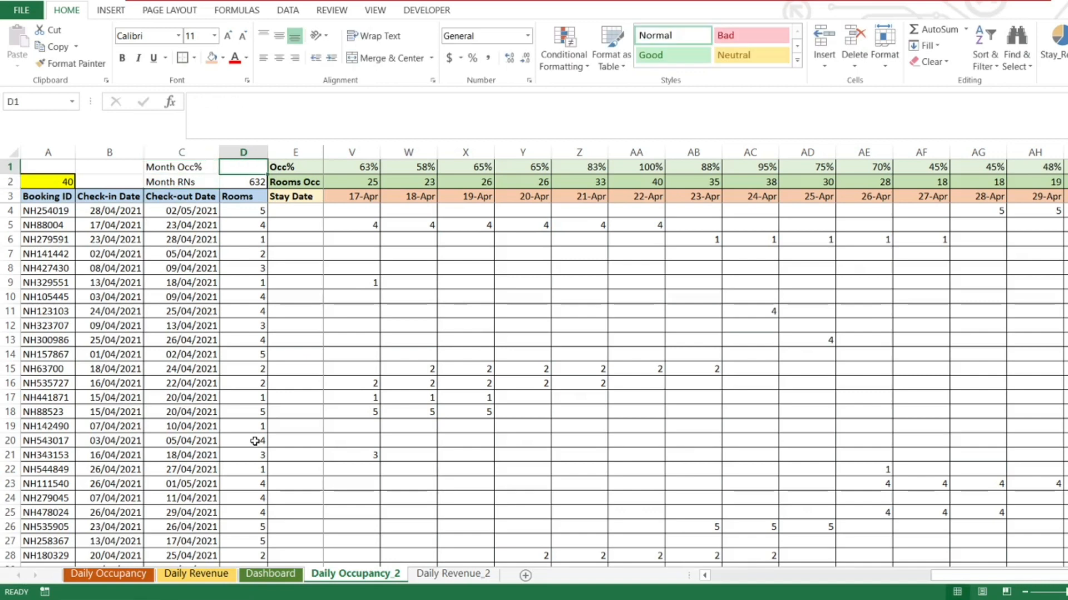
Calculate the month occupancy in D1 with =D2/(A2*30) and format it as a percentage.
{"action": "type", "text": "="}
{"action": "key", "text": "Down"}
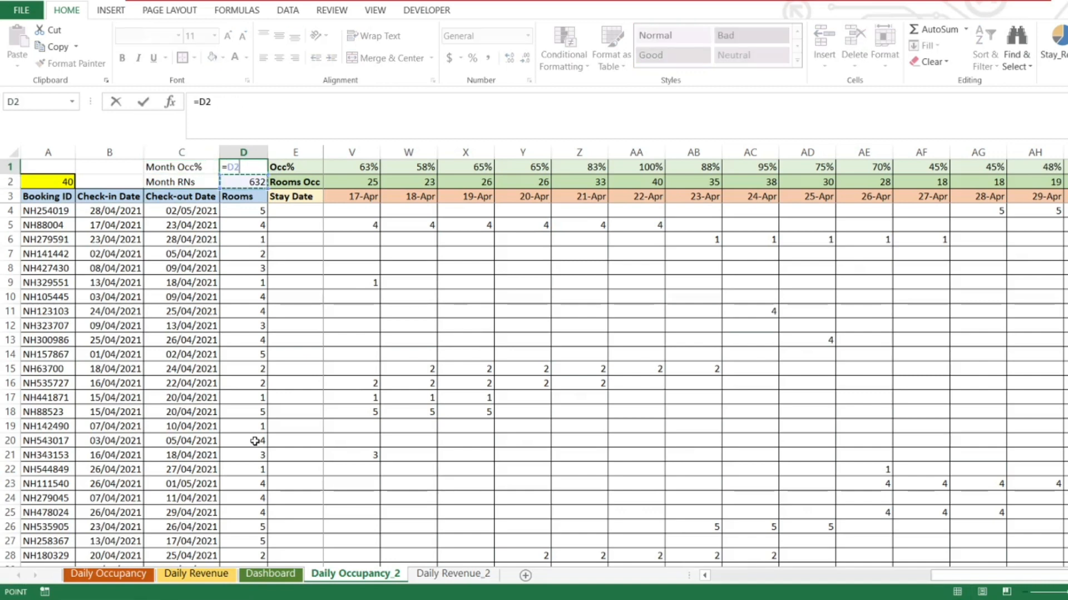
{"action": "type", "text": "/"}
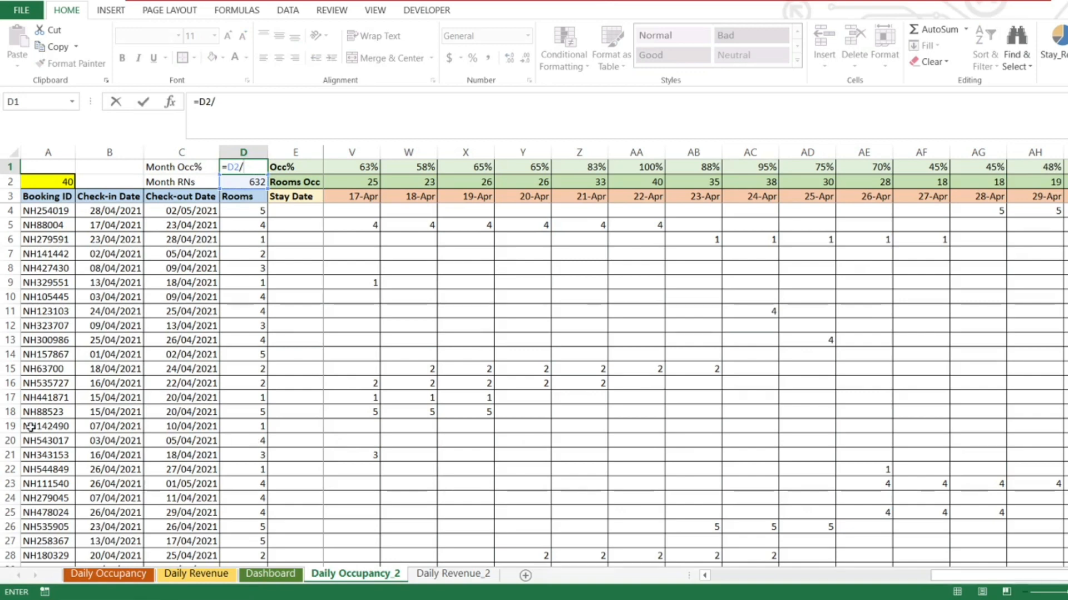
{"action": "type", "text": "("}
{"action": "left_click", "coordinate": [42, 181]}
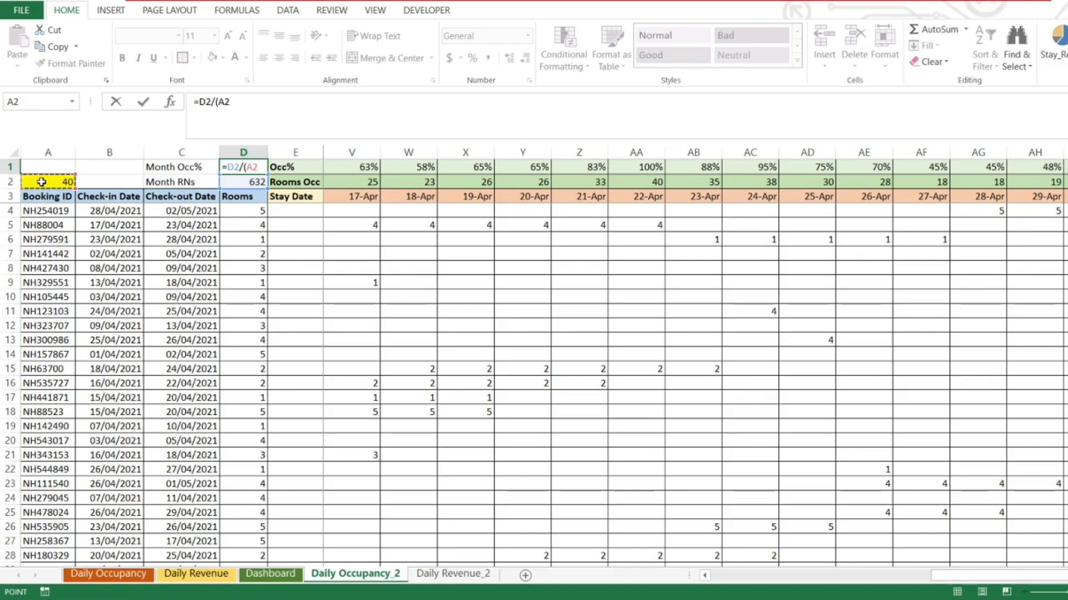
{"action": "type", "text": "*30"}
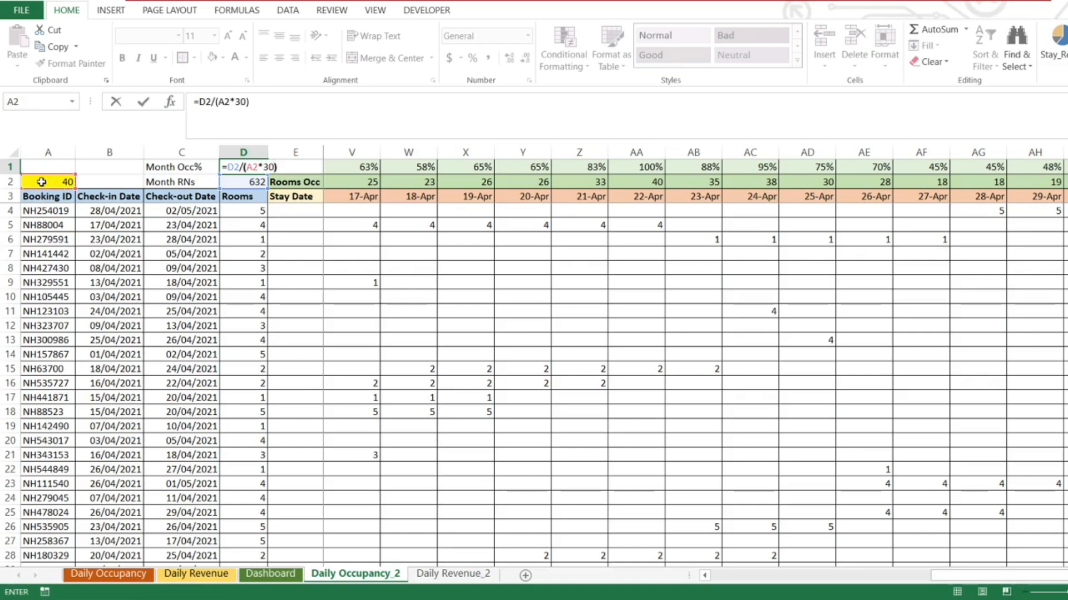
{"action": "type", "text": ")"}
{"action": "key", "text": "Return"}
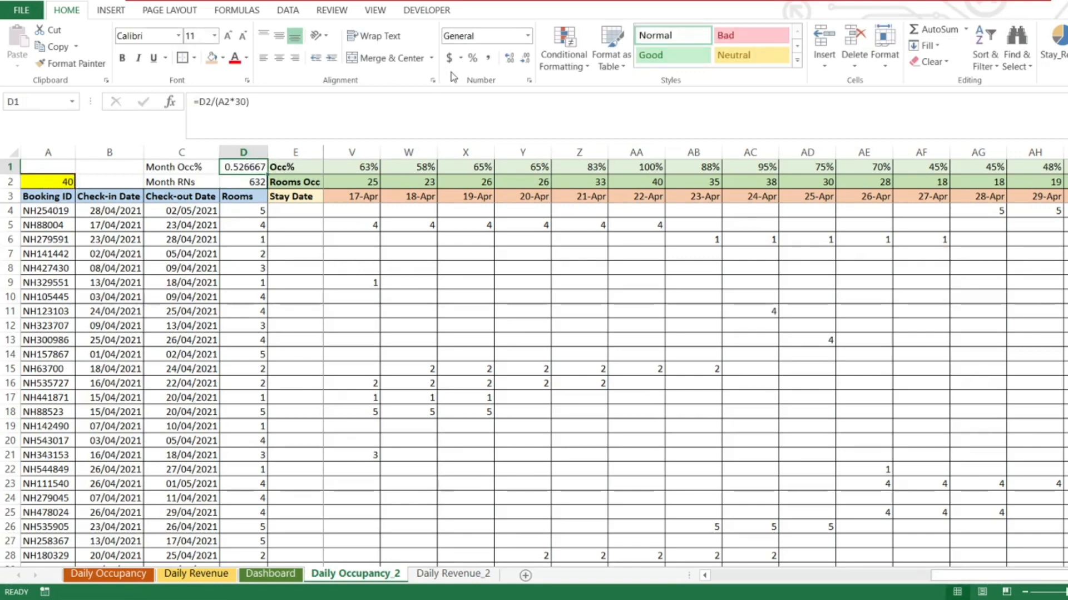
{"action": "left_click", "coordinate": [473, 59]}
Add borders to the month summary C1:D2 and make the labels in C1:C2 bold with a light orange fill.
{"action": "left_click_drag", "start_coordinate": [182, 167], "coordinate": [243, 181]}
{"action": "left_click", "coordinate": [188, 58]}
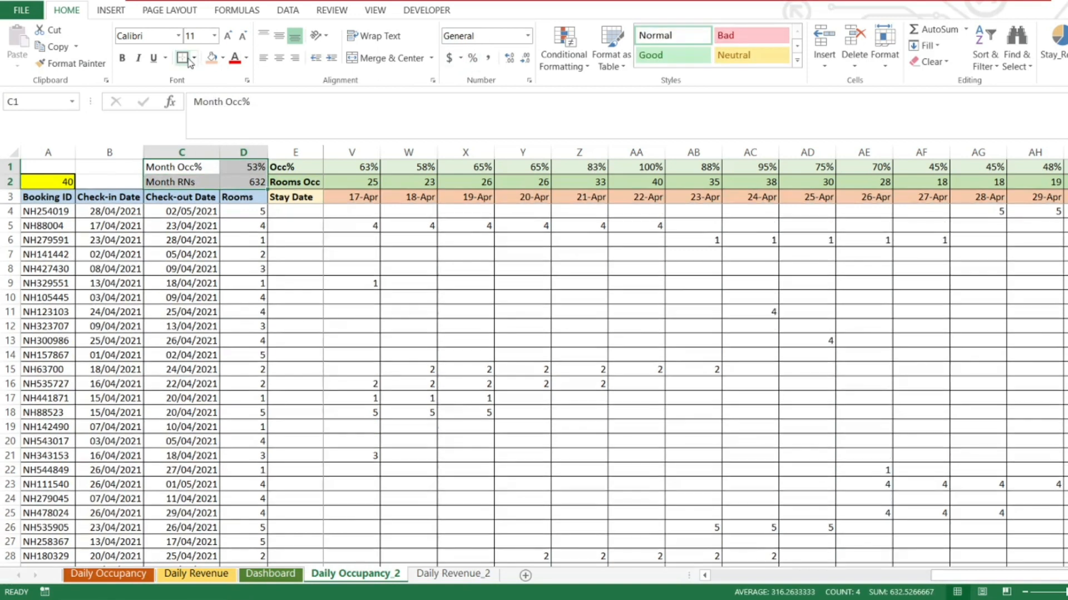
{"action": "key", "text": "Up"}
{"action": "key", "text": "Down"}
{"action": "key", "text": "shift+Up"}
{"action": "key", "text": "ctrl+b"}
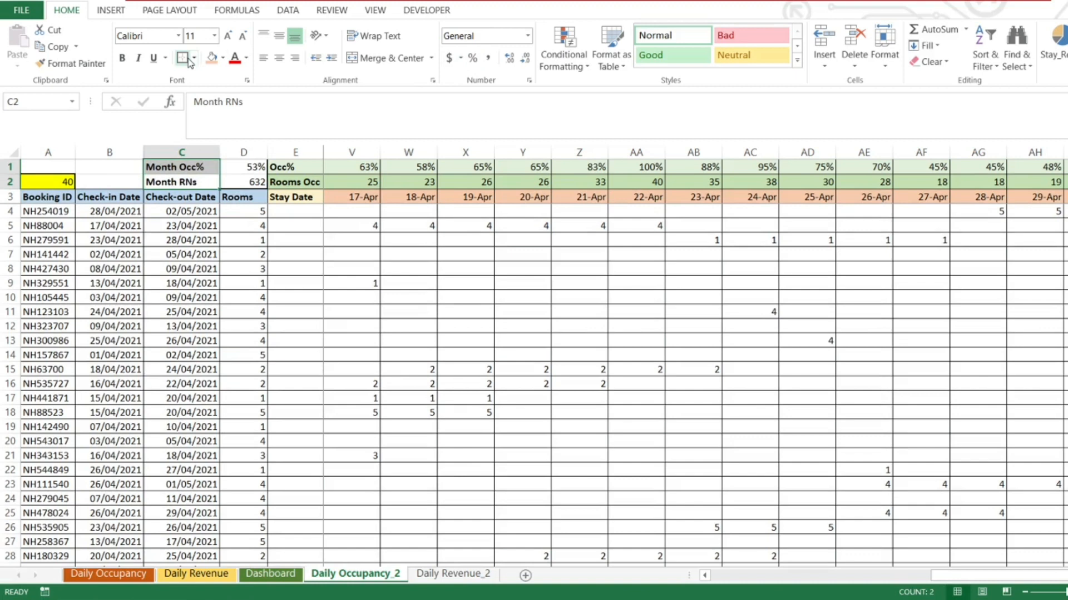
{"action": "left_click", "coordinate": [216, 63]}
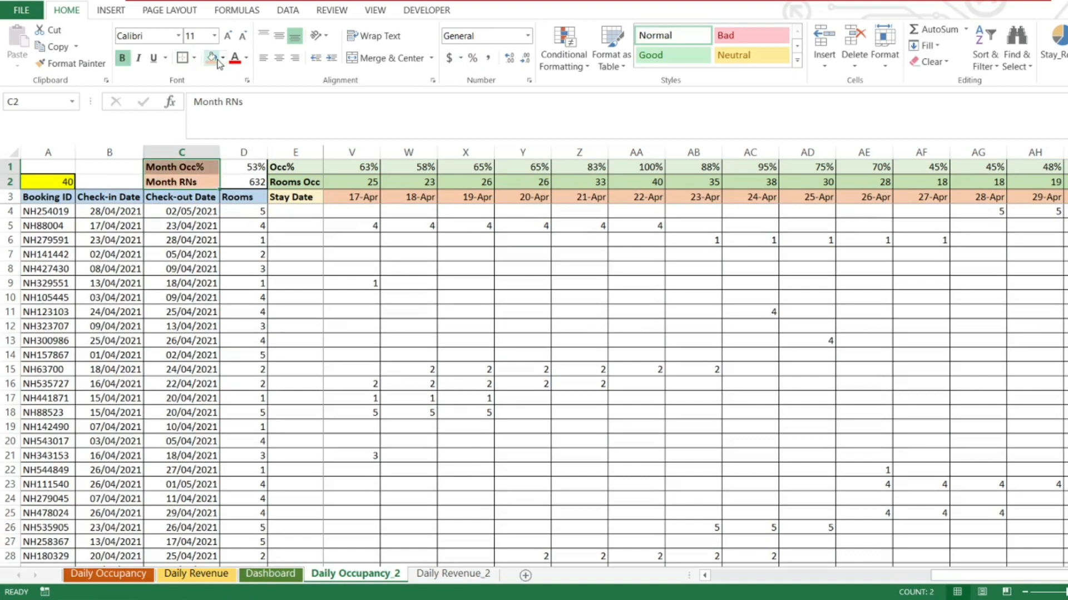
Save the workbook.
{"action": "key", "text": "Down"}
{"action": "key", "text": "Right"}
{"action": "key", "text": "Right"}
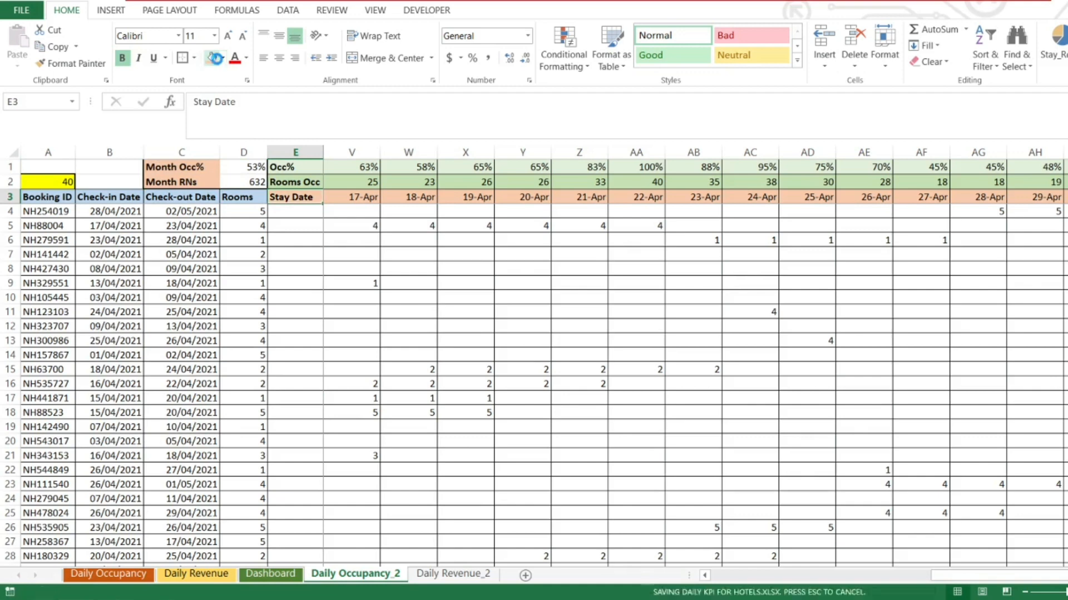
Review the Month Occ% and Month RNs summary in C1:D2 on the Daily Occupancy_2 sheet.
{"action": "key", "text": "Left"}
{"action": "key", "text": "Up"}
{"action": "key", "text": "Left"}
{"action": "key", "text": "shift+Up"}
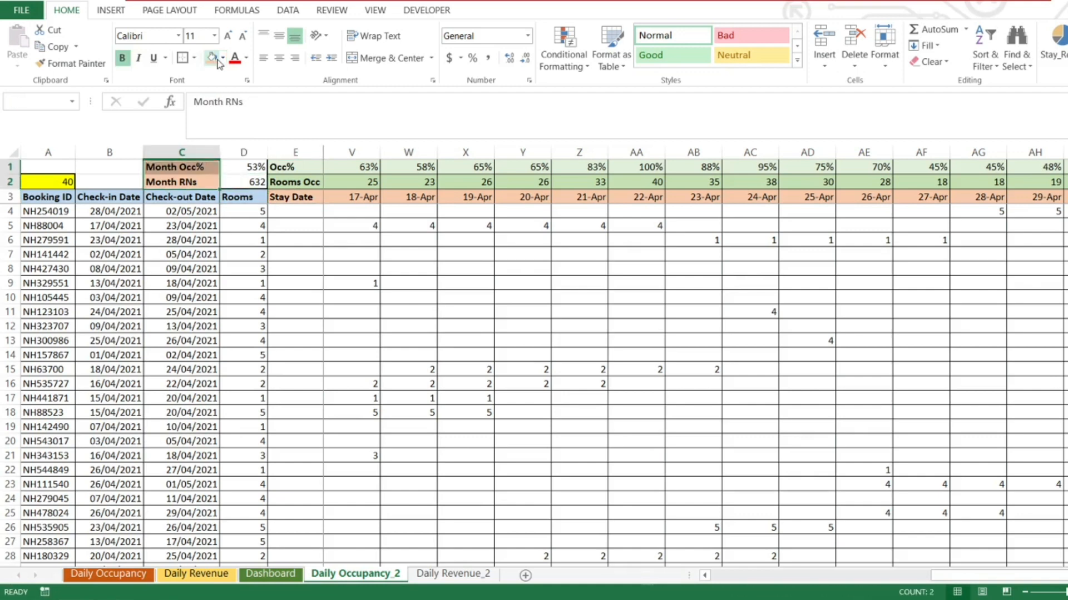
{"action": "key", "text": "shift+Right"}
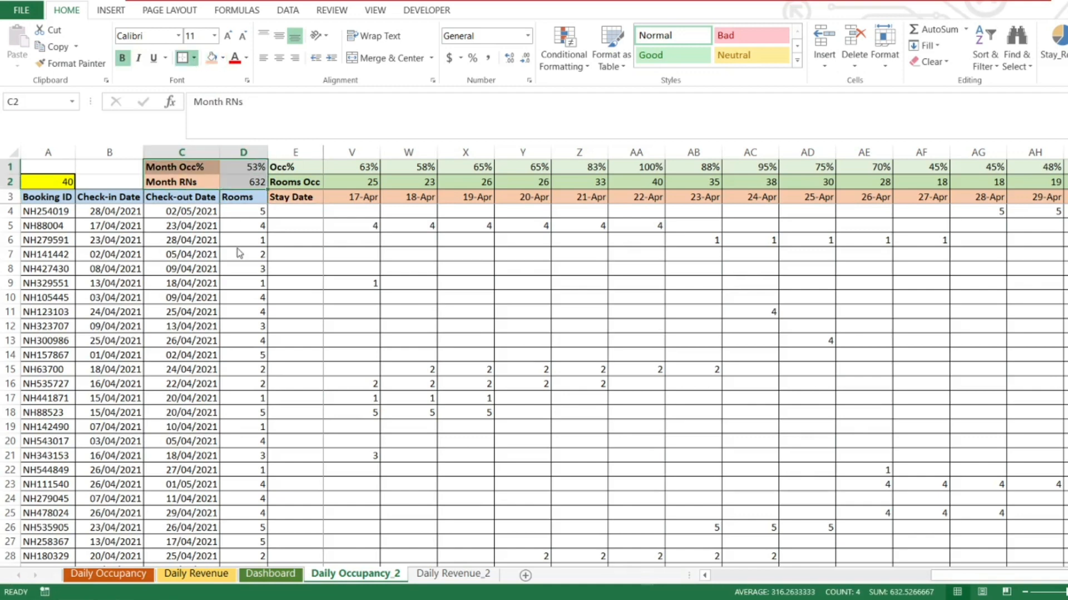
{"action": "key", "text": "Right"}
{"action": "key", "text": "Left"}
{"action": "key", "text": "shift+Up"}
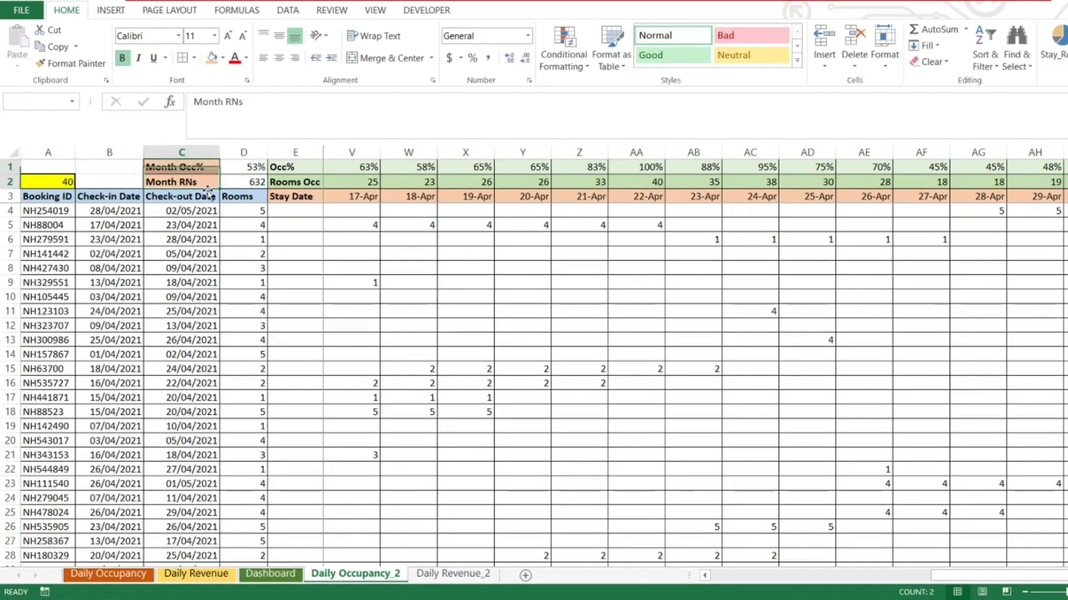
{"action": "key", "text": "shift+Right"}
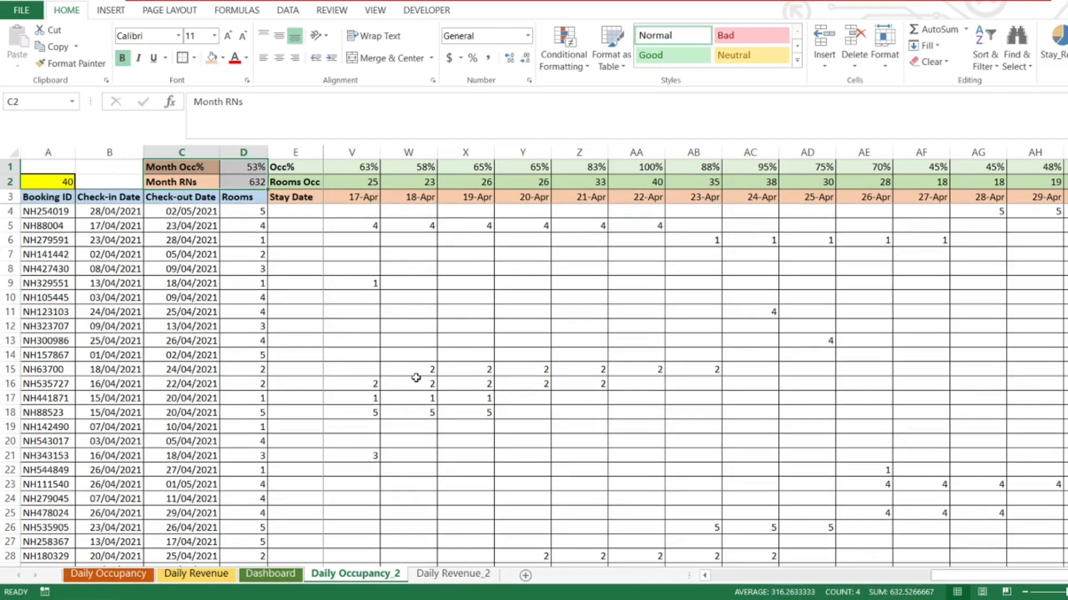
Switch to the Daily Revenue_2 sheet and compare the Month Rev formula in D2 with the daily revenue in F2.
{"action": "left_click", "coordinate": [451, 575]}
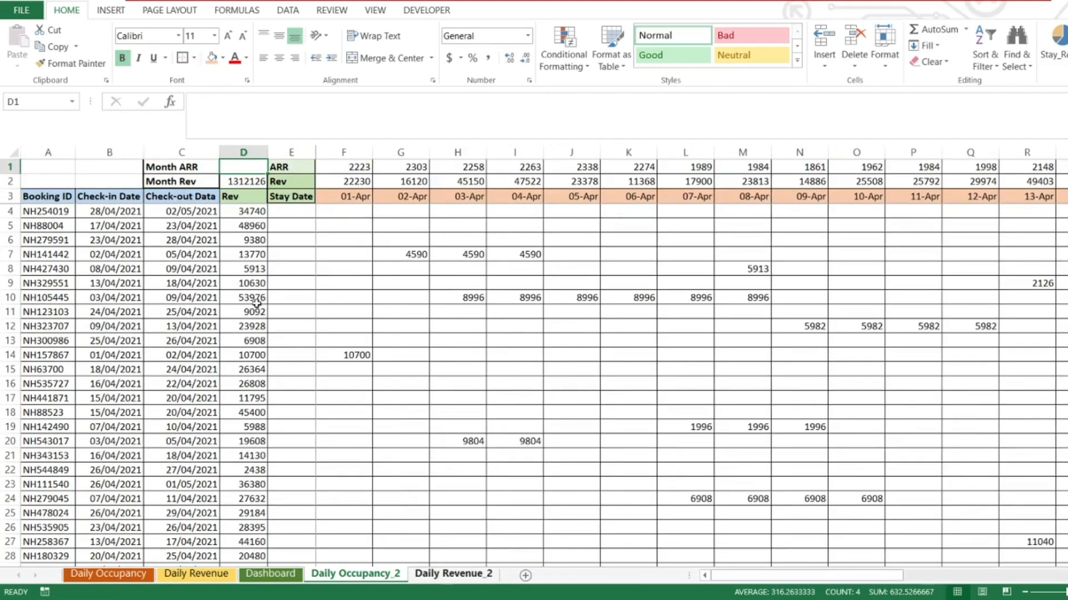
{"action": "left_click", "coordinate": [184, 182]}
{"action": "key", "text": "Right"}
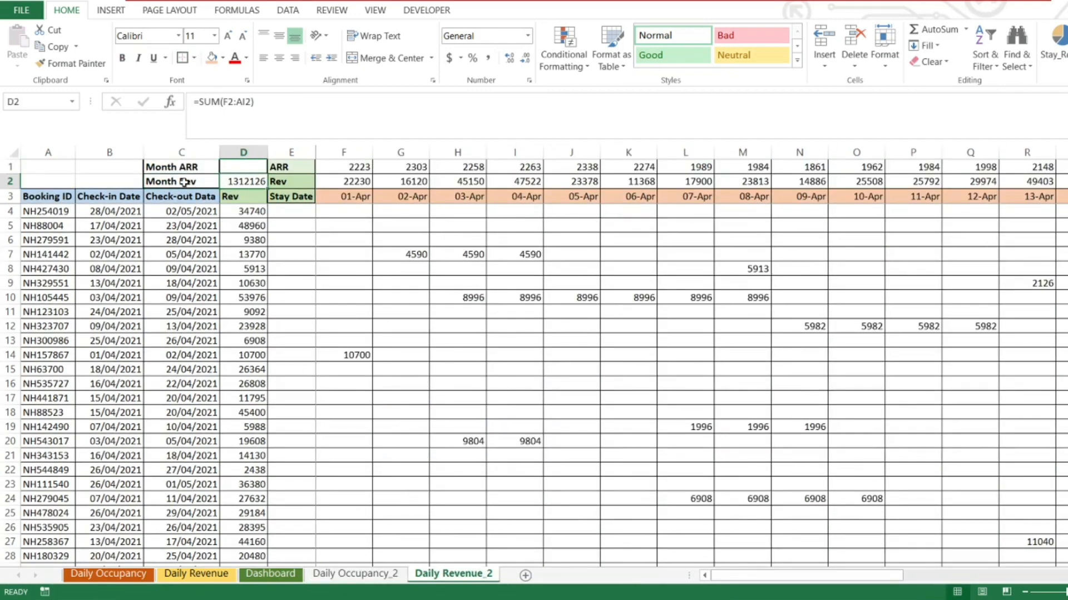
{"action": "key", "text": "Right"}
{"action": "key", "text": "Right"}
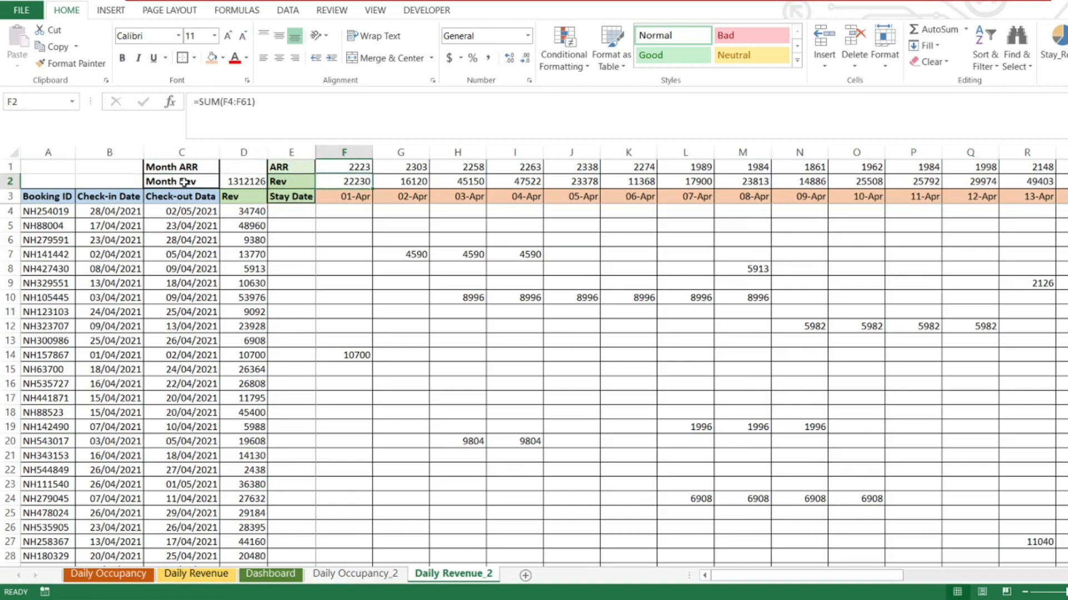
{"action": "key", "text": "Left"}
{"action": "key", "text": "Left"}
{"action": "key", "text": "Right"}
{"action": "key", "text": "Right"}
{"action": "key", "text": "Left"}
{"action": "key", "text": "Left"}
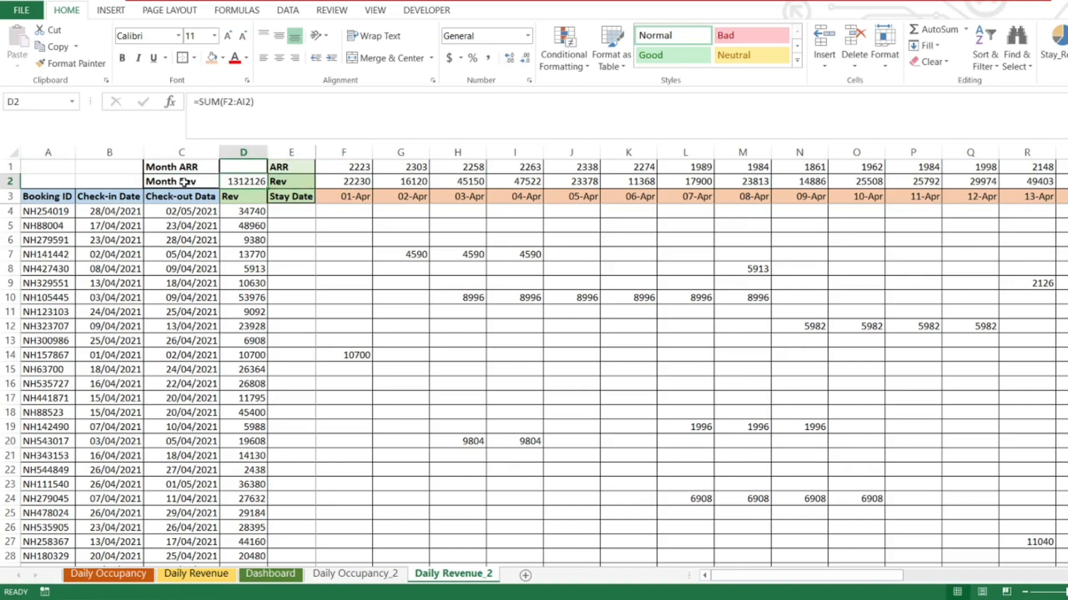
Calculate the month ARR in D1 with =D2/'Daily Occupancy_2'!D2 and show it without decimals.
{"action": "key", "text": "Up"}
{"action": "type", "text": "="}
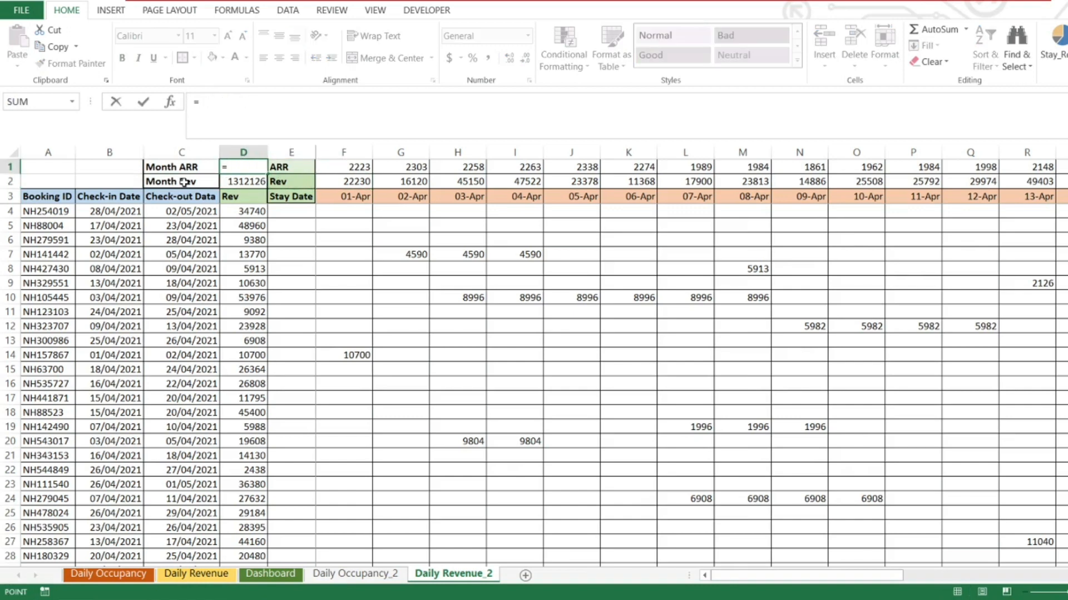
{"action": "key", "text": "Down"}
{"action": "type", "text": "/"}
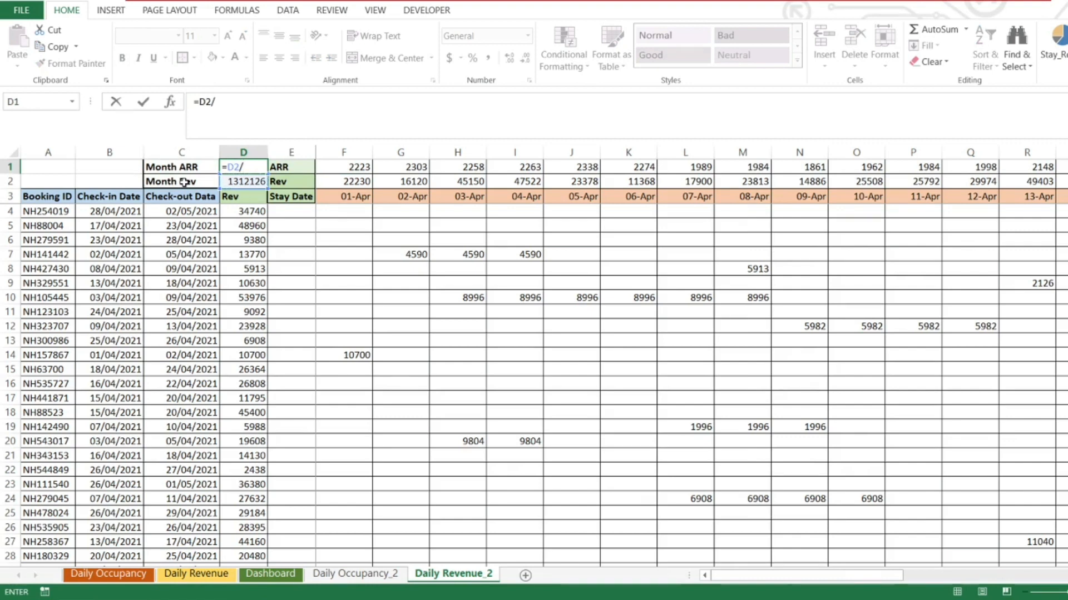
{"action": "left_click", "coordinate": [356, 573]}
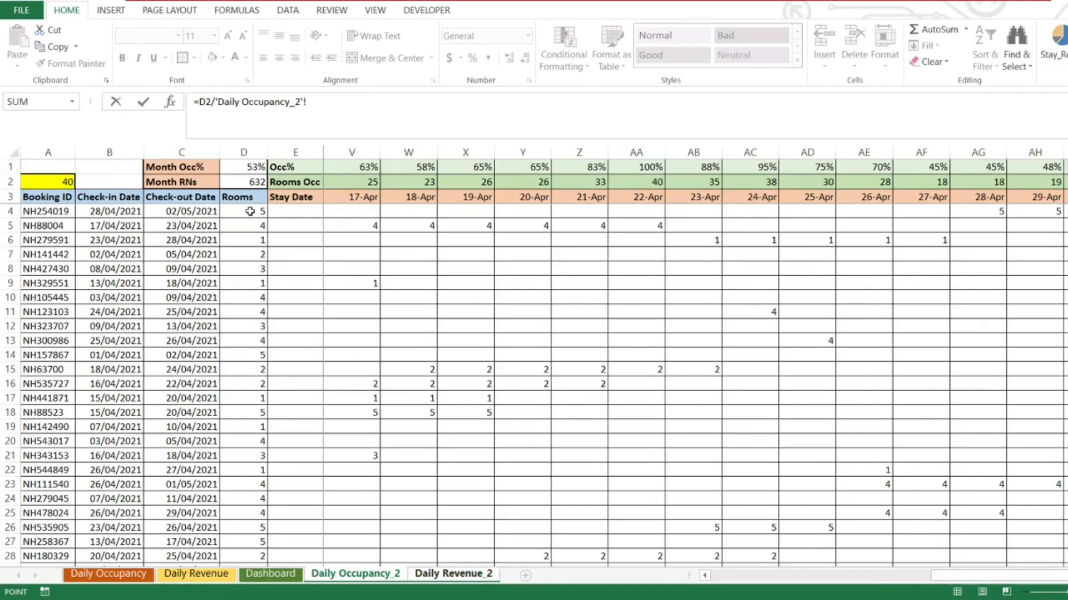
{"action": "left_click", "coordinate": [241, 184]}
{"action": "key", "text": "Return"}
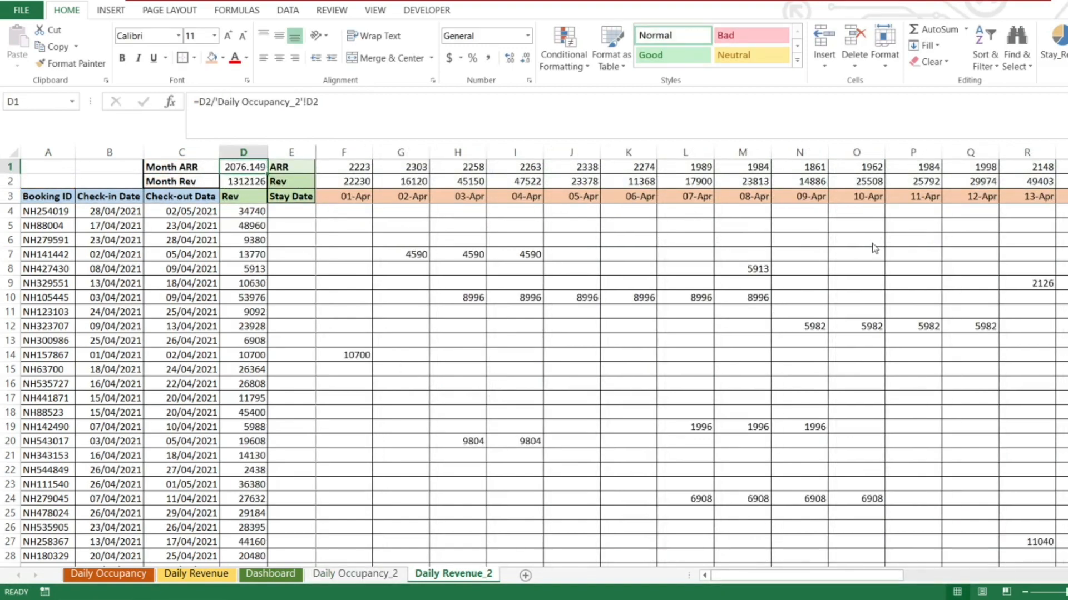
{"action": "left_click", "coordinate": [939, 477]}
Check the Month ARR formula in D1.
{"action": "left_click", "coordinate": [242, 309]}
{"action": "key", "text": "Up"}
{"action": "key", "text": "Up"}
{"action": "key", "text": "Up"}
{"action": "key", "text": "Up"}
{"action": "key", "text": "Up"}
{"action": "key", "text": "Up"}
{"action": "key", "text": "Up"}
{"action": "key", "text": "Up"}
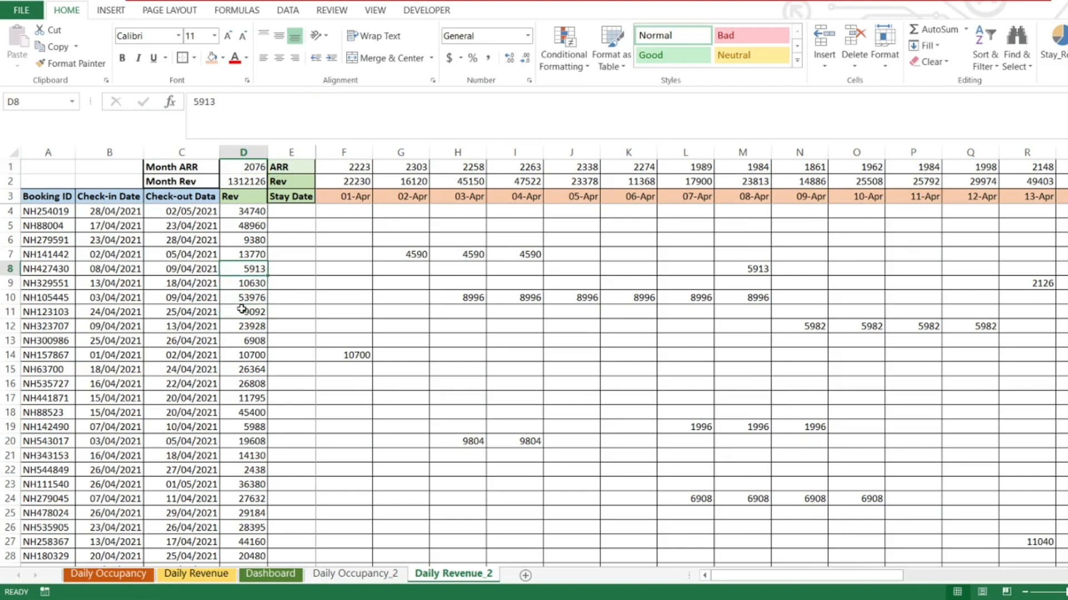
{"action": "key", "text": "Up"}
{"action": "key", "text": "Up"}
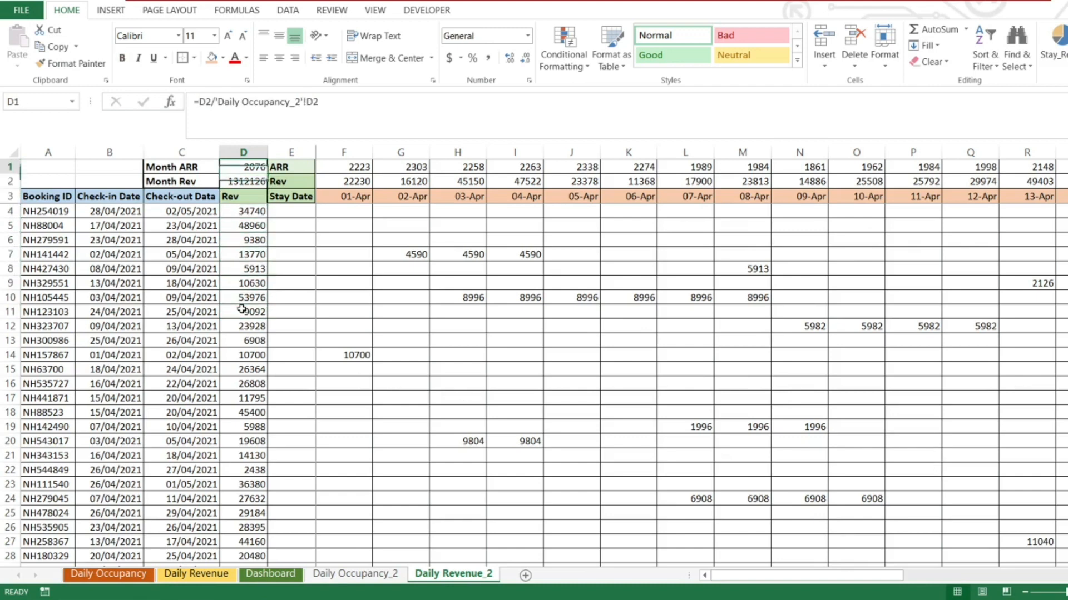
Total the booking revenues of the Rev column in D62 with =SUM(D4:D61).
{"action": "key", "text": "Down"}
{"action": "key", "text": "Down"}
{"action": "key", "text": "Down"}
{"action": "key", "text": "Left"}
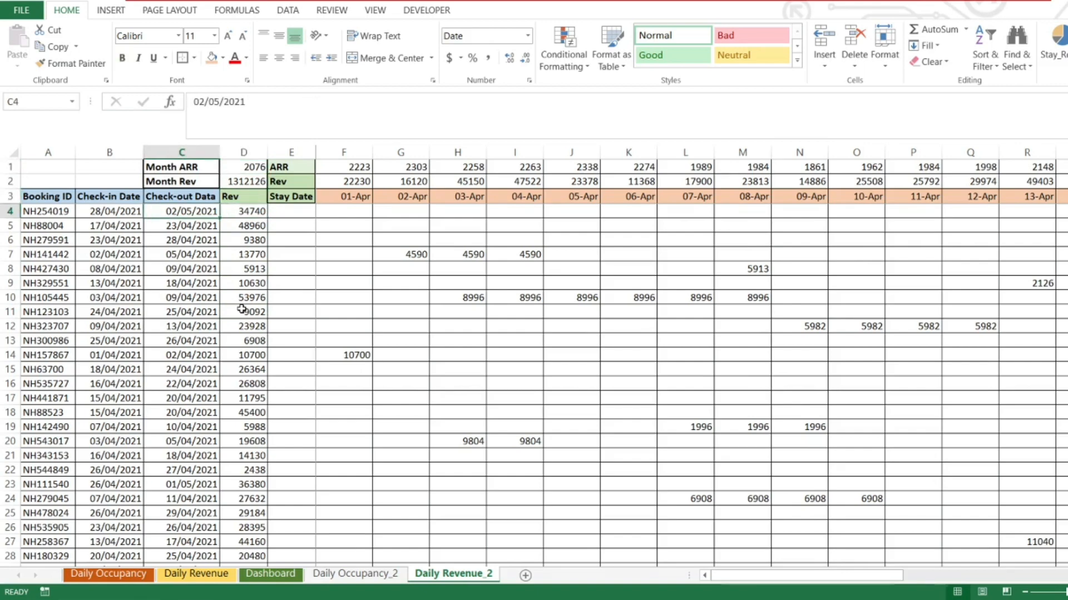
{"action": "key", "text": "Right"}
{"action": "key", "text": "Up"}
{"action": "key", "text": "Down"}
{"action": "key", "text": "ctrl+shift+Down"}
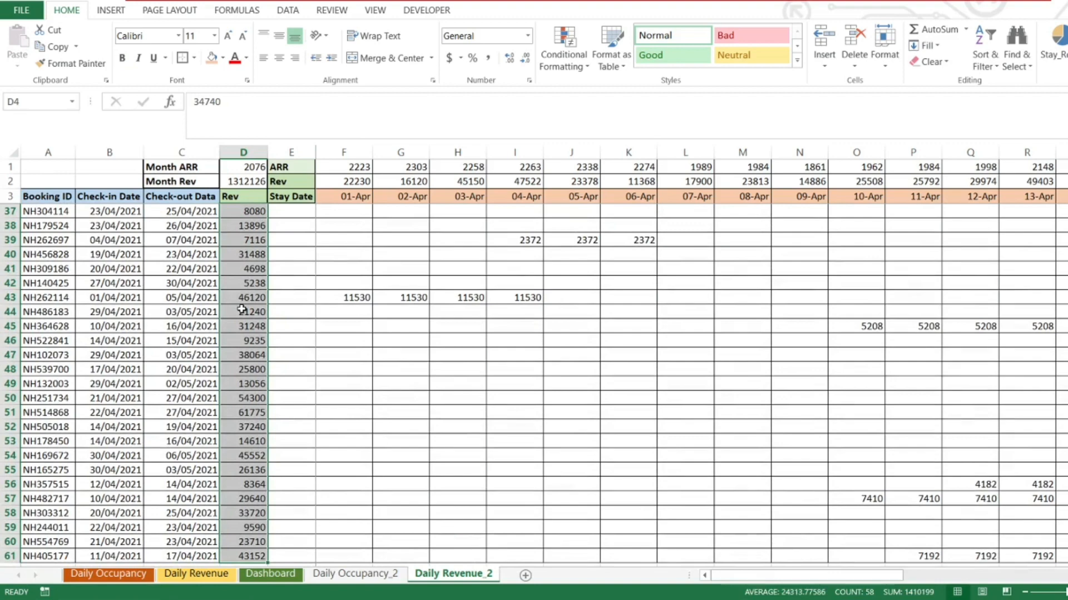
{"action": "key", "text": "Down"}
{"action": "key", "text": "ctrl+Down"}
{"action": "key", "text": "Down"}
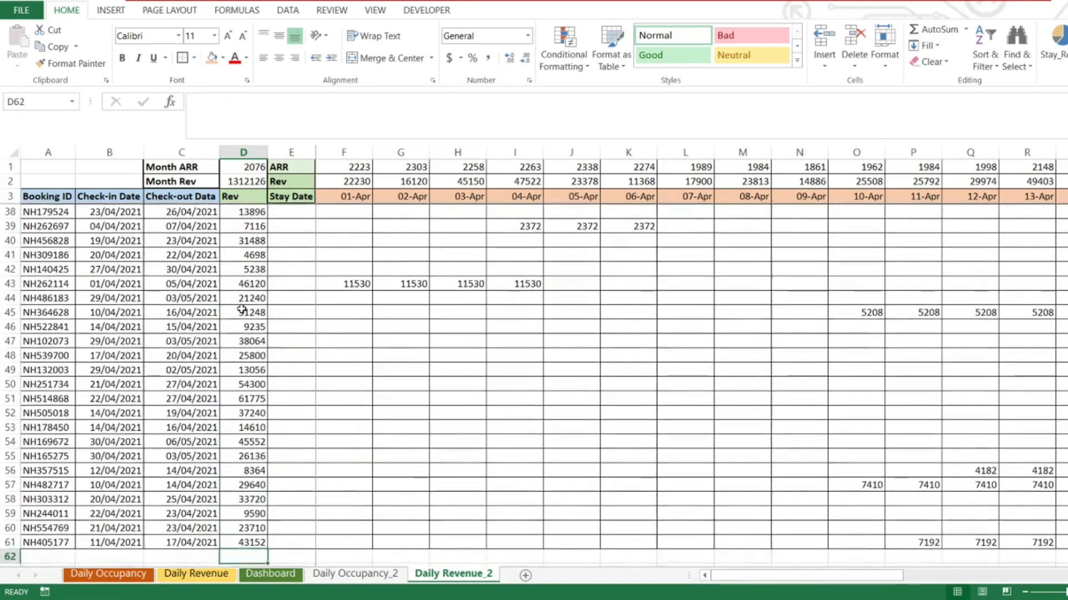
{"action": "key", "text": "alt+equal"}
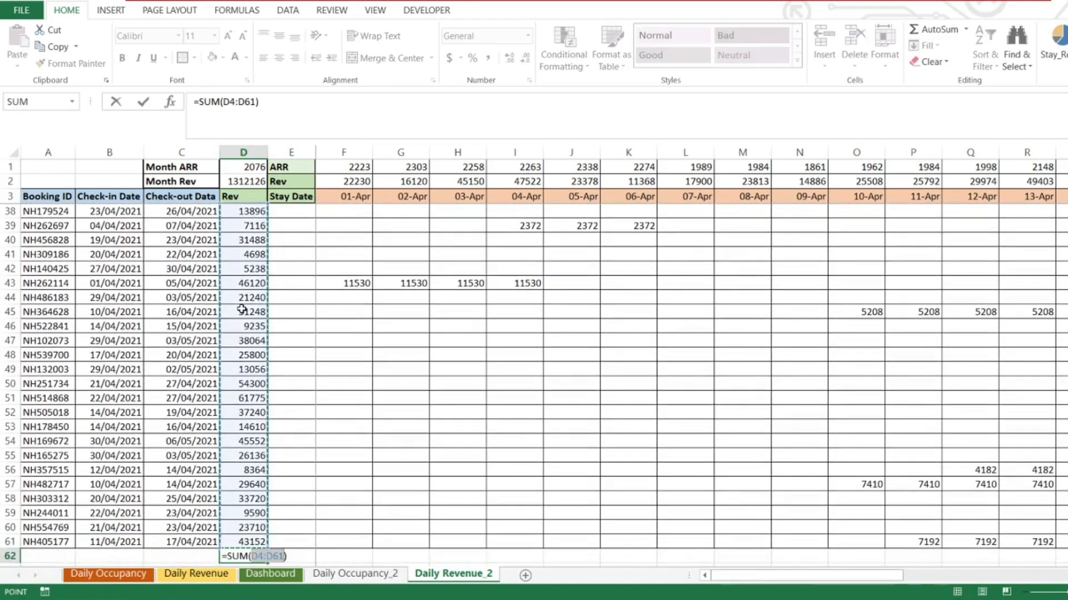
{"action": "key", "text": "Return"}
{"action": "key", "text": "Up"}
{"action": "key", "text": "Up"}
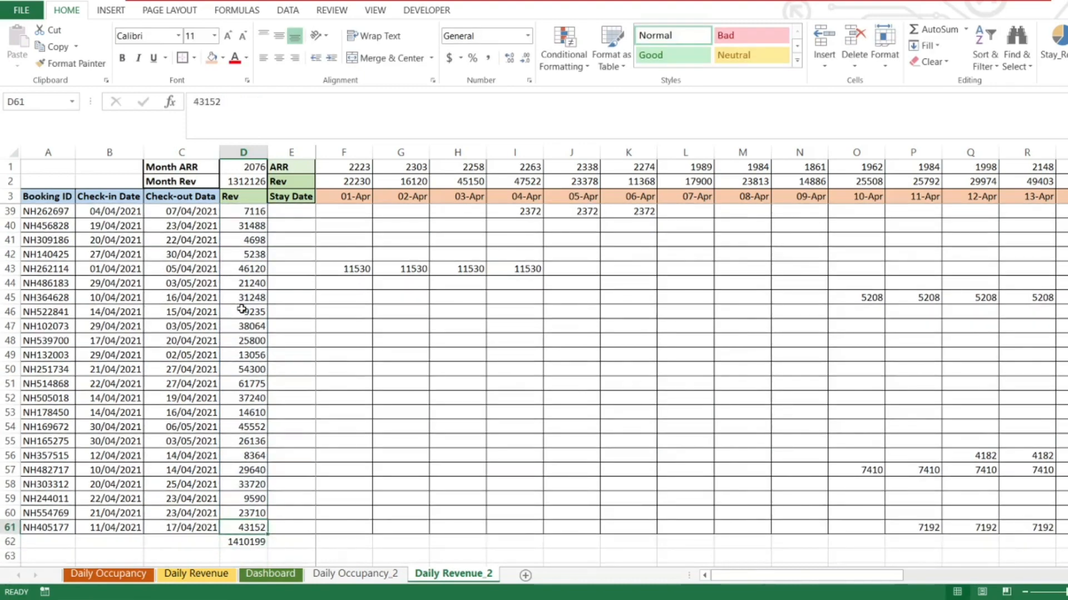
Compare the booking revenue total in D62 with the Month Rev figure in D2.
{"action": "key", "text": "ctrl+Up"}
{"action": "key", "text": "Down"}
{"action": "key", "text": "Down"}
{"action": "key", "text": "Down"}
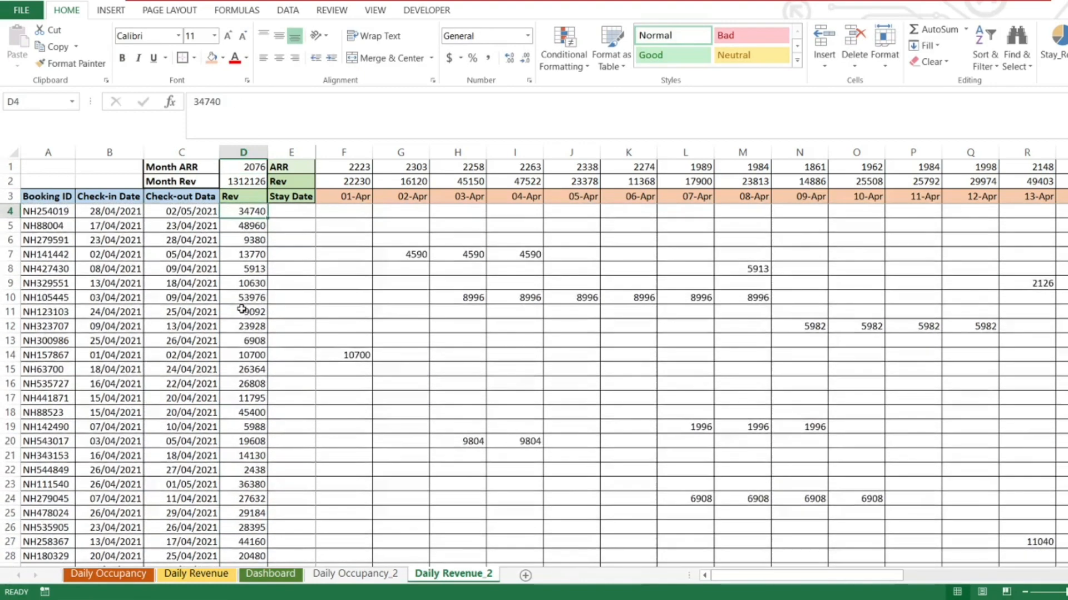
{"action": "key", "text": "ctrl+Down"}
{"action": "key", "text": "Down"}
{"action": "key", "text": "Up"}
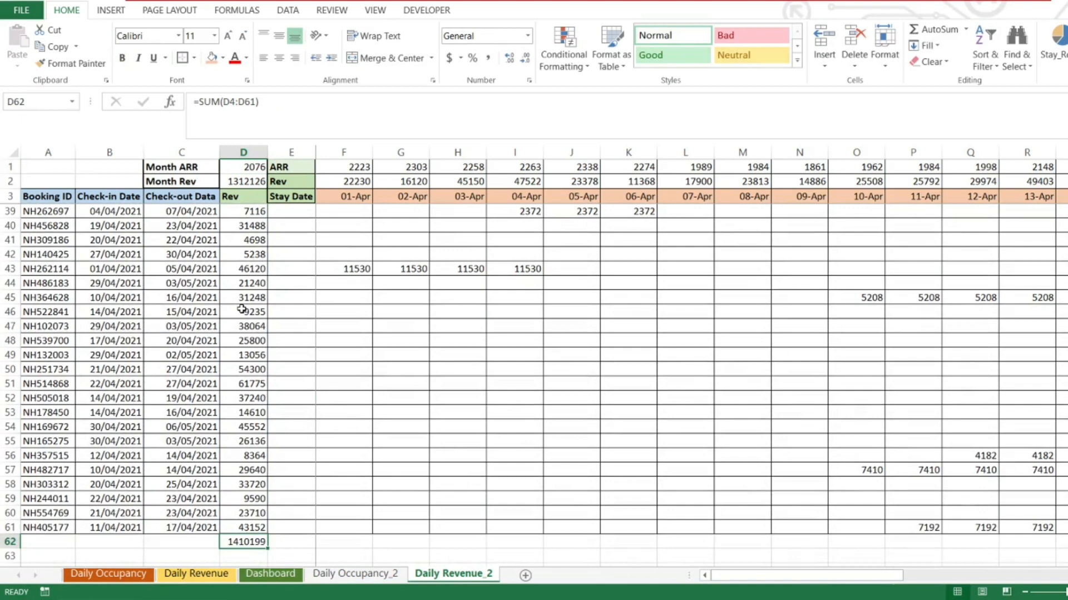
{"action": "key", "text": "Up"}
{"action": "key", "text": "Up"}
{"action": "key", "text": "Up"}
{"action": "key", "text": "ctrl+Up"}
{"action": "key", "text": "Down"}
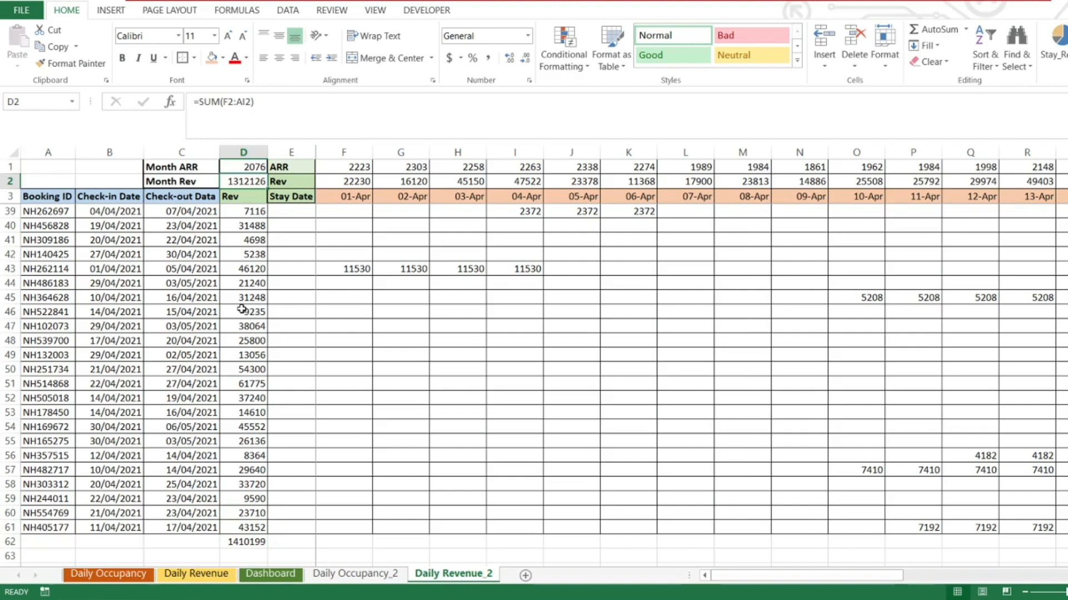
{"action": "key", "text": "Down"}
{"action": "key", "text": "Down"}
{"action": "key", "text": "Down"}
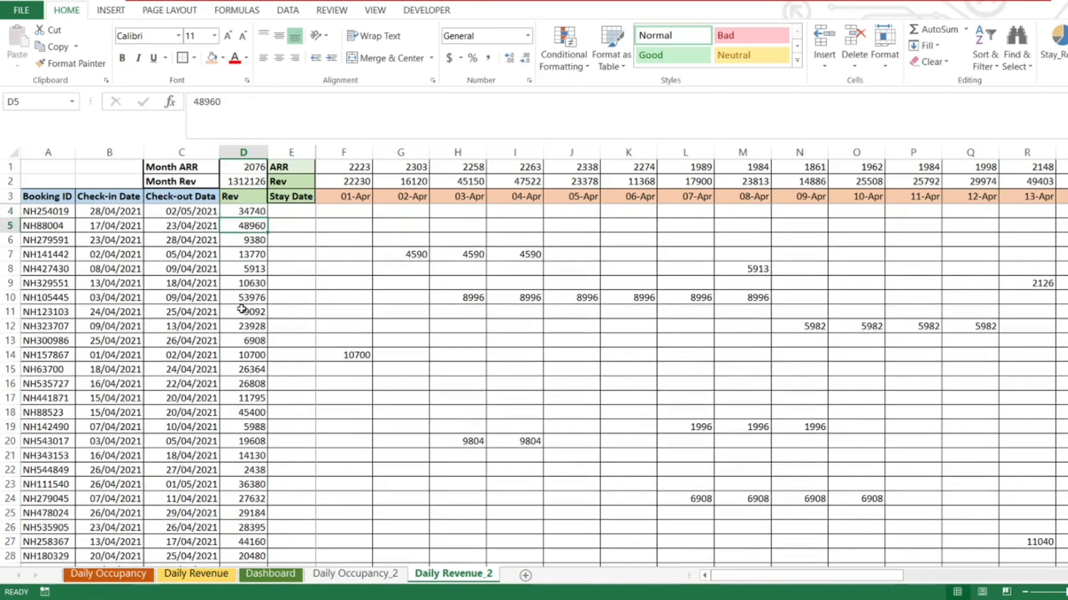
Look through the check-out dates in column C for stays ending in May and select row 44.
{"action": "key", "text": "Left"}
{"action": "key", "text": "Up"}
{"action": "key", "text": "Down"}
{"action": "key", "text": "Down"}
{"action": "key", "text": "Down"}
{"action": "key", "text": "Down"}
{"action": "key", "text": "Down"}
{"action": "key", "text": "Down"}
{"action": "key", "text": "Down"}
{"action": "key", "text": "Down"}
{"action": "key", "text": "Down"}
{"action": "key", "text": "Down"}
{"action": "key", "text": "Down"}
{"action": "key", "text": "Down"}
{"action": "key", "text": "Down"}
{"action": "key", "text": "Down"}
{"action": "key", "text": "Down"}
{"action": "key", "text": "Down"}
{"action": "key", "text": "Down"}
{"action": "key", "text": "Down"}
{"action": "key", "text": "Down"}
{"action": "key", "text": "Down"}
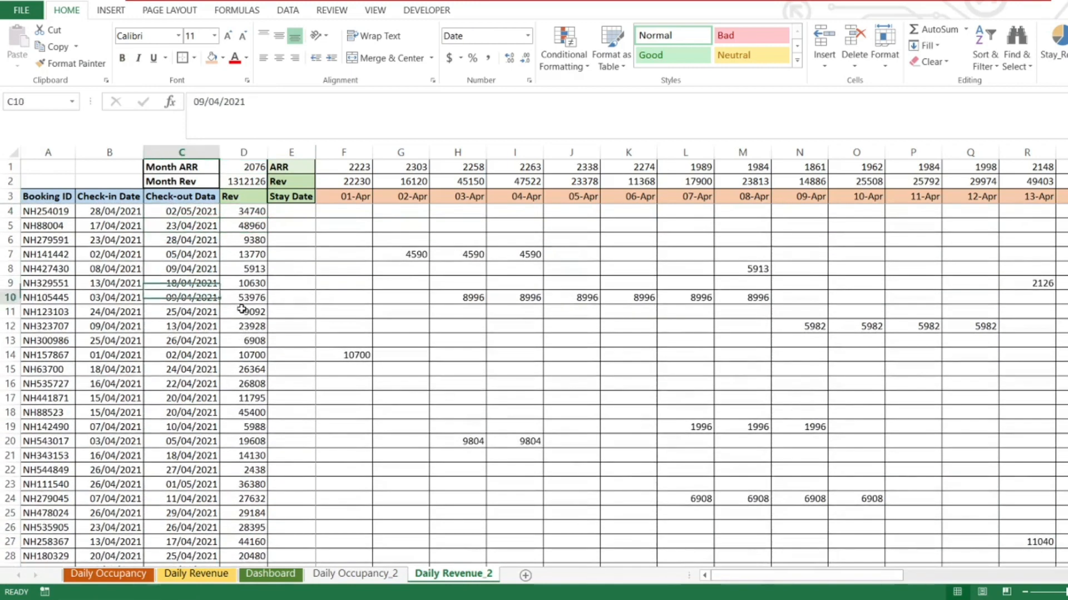
{"action": "key", "text": "Down"}
{"action": "key", "text": "Down"}
{"action": "key", "text": "Down"}
{"action": "key", "text": "Down"}
{"action": "key", "text": "Down"}
{"action": "key", "text": "Down"}
{"action": "key", "text": "Down"}
{"action": "key", "text": "Down"}
{"action": "key", "text": "Down"}
{"action": "key", "text": "Down"}
{"action": "key", "text": "Down"}
{"action": "key", "text": "Down"}
{"action": "key", "text": "Down"}
{"action": "key", "text": "Down"}
{"action": "key", "text": "Down"}
{"action": "key", "text": "Down"}
{"action": "key", "text": "Down"}
{"action": "key", "text": "Down"}
{"action": "key", "text": "Down"}
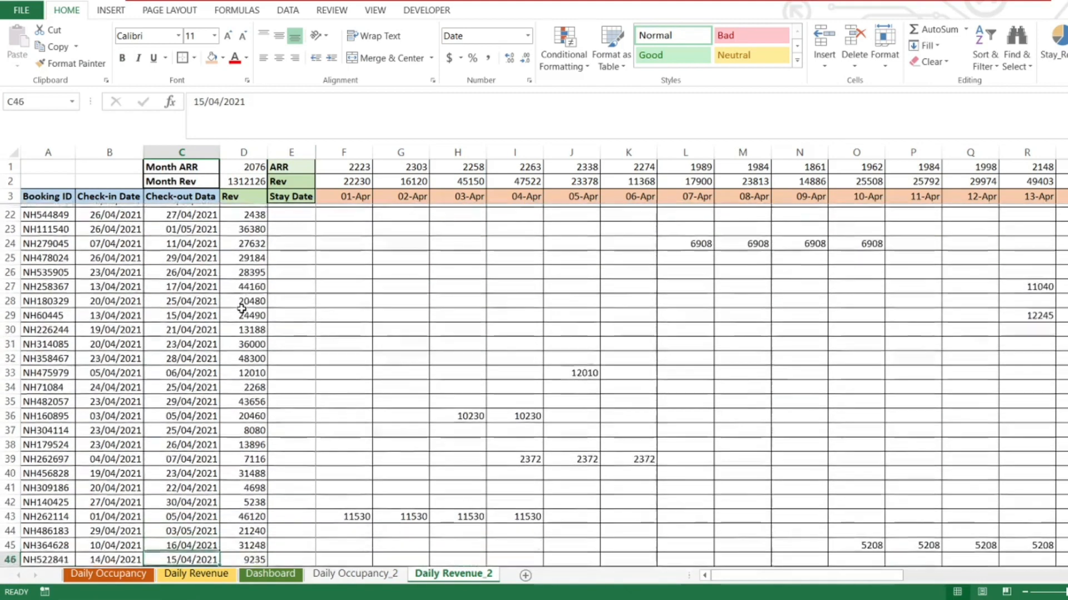
{"action": "key", "text": "Up"}
{"action": "key", "text": "Up"}
{"action": "key", "text": "shift+space"}
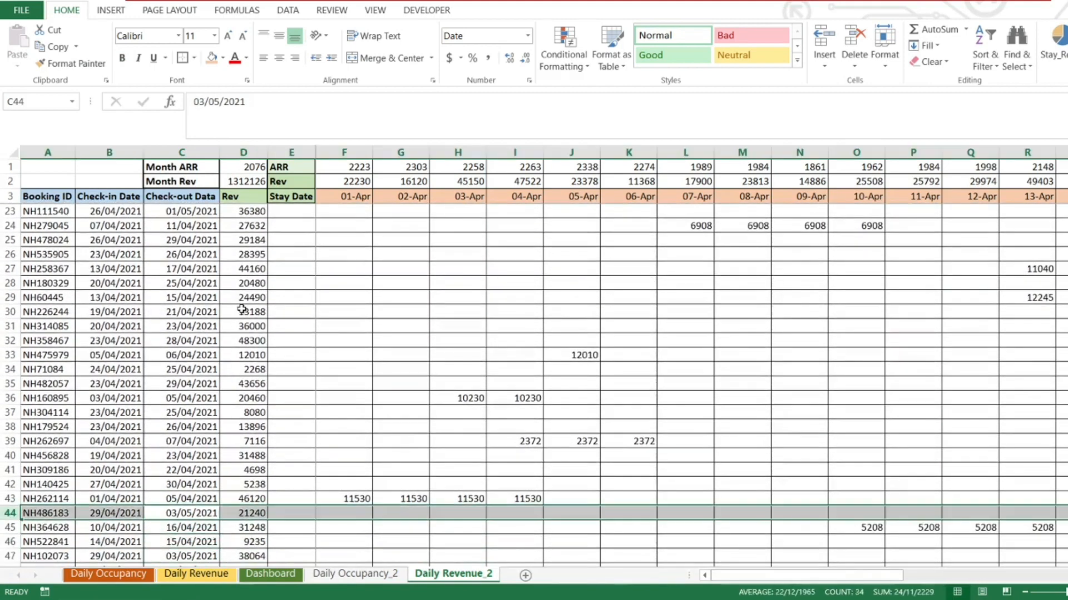
Select row 47 with its May check-out date and examine the remaining check-out dates to the end of the list.
{"action": "key", "text": "Down"}
{"action": "key", "text": "Down"}
{"action": "key", "text": "Down"}
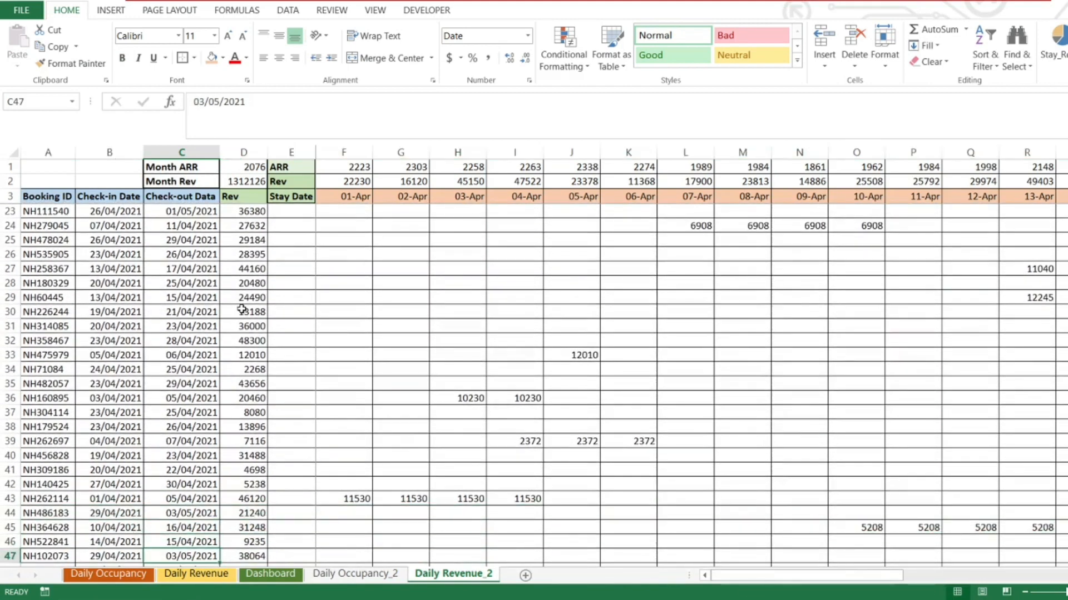
{"action": "key", "text": "shift+space"}
{"action": "key", "text": "Down"}
{"action": "key", "text": "Down"}
{"action": "key", "text": "Down"}
{"action": "key", "text": "Down"}
{"action": "key", "text": "Down"}
{"action": "key", "text": "Down"}
{"action": "key", "text": "Down"}
{"action": "key", "text": "Down"}
{"action": "key", "text": "Down"}
{"action": "key", "text": "Down"}
{"action": "key", "text": "Down"}
{"action": "key", "text": "Down"}
{"action": "key", "text": "Down"}
{"action": "key", "text": "Down"}
{"action": "key", "text": "Down"}
{"action": "key", "text": "Down"}
{"action": "key", "text": "Down"}
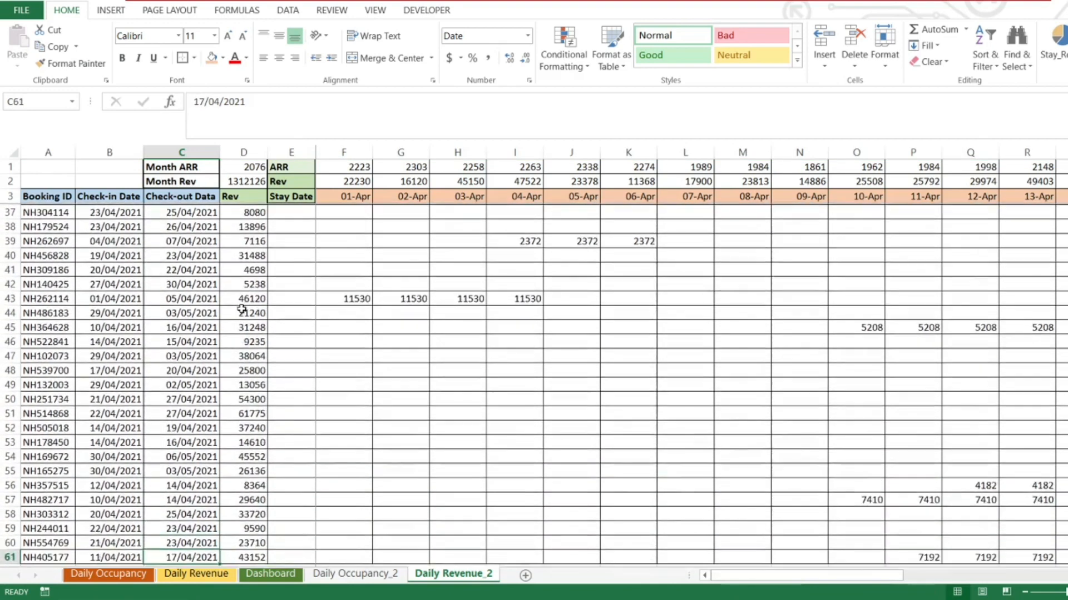
{"action": "key", "text": "Down"}
{"action": "key", "text": "Down"}
{"action": "key", "text": "Down"}
{"action": "key", "text": "Up"}
{"action": "key", "text": "Up"}
{"action": "key", "text": "Up"}
{"action": "key", "text": "Up"}
{"action": "key", "text": "Up"}
{"action": "key", "text": "Up"}
{"action": "key", "text": "Up"}
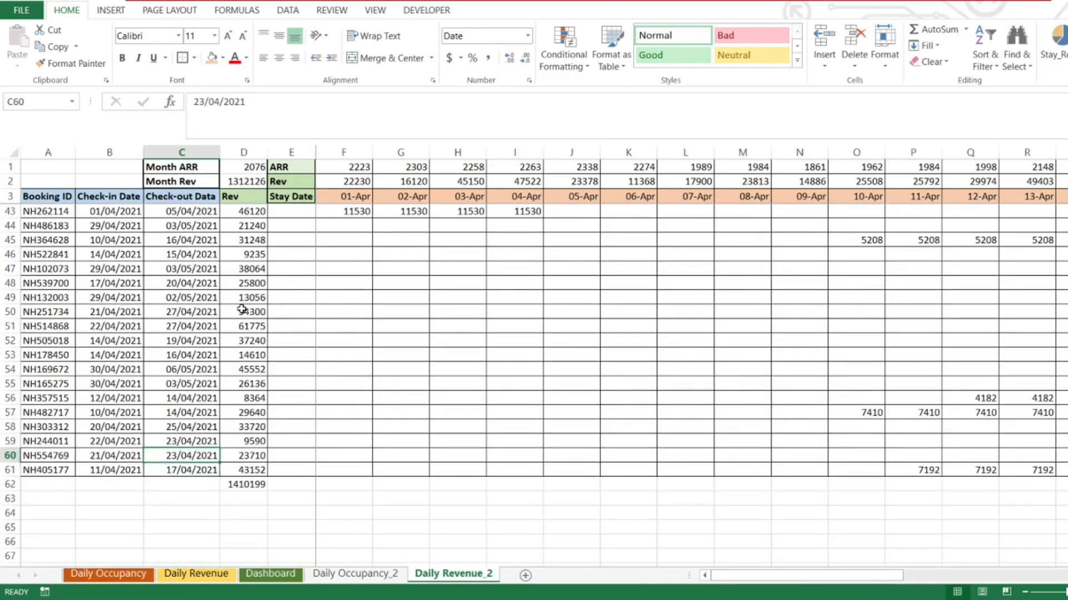
Select row 4 to examine the booking with check-out date 02/05/2021 and its revenue.
{"action": "key", "text": "ctrl+Up"}
{"action": "key", "text": "Down"}
{"action": "key", "text": "Down"}
{"action": "key", "text": "Down"}
{"action": "key", "text": "shift+space"}
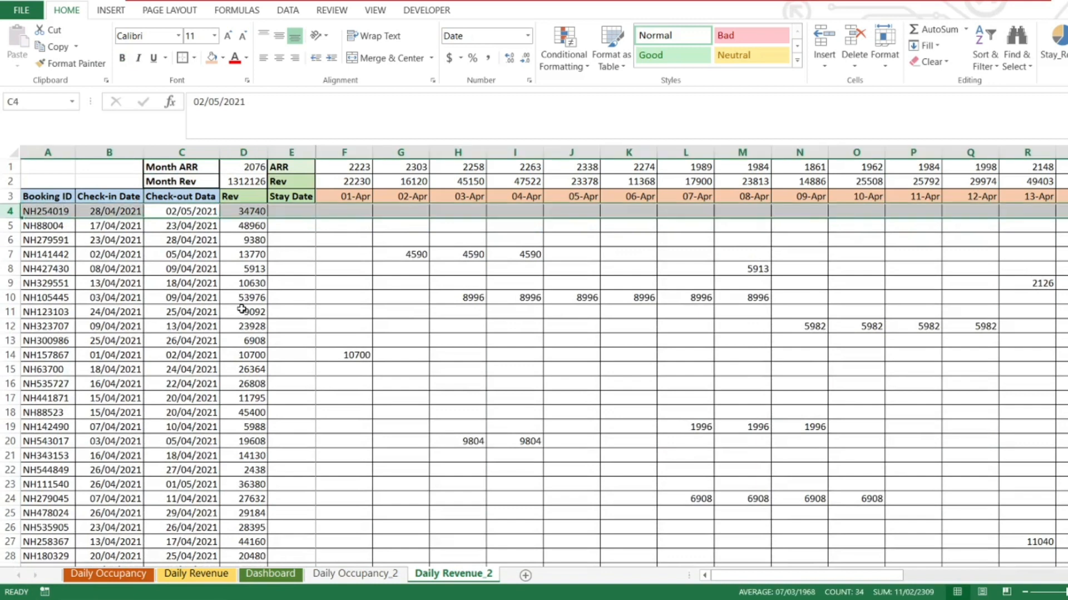
{"action": "key", "text": "Right"}
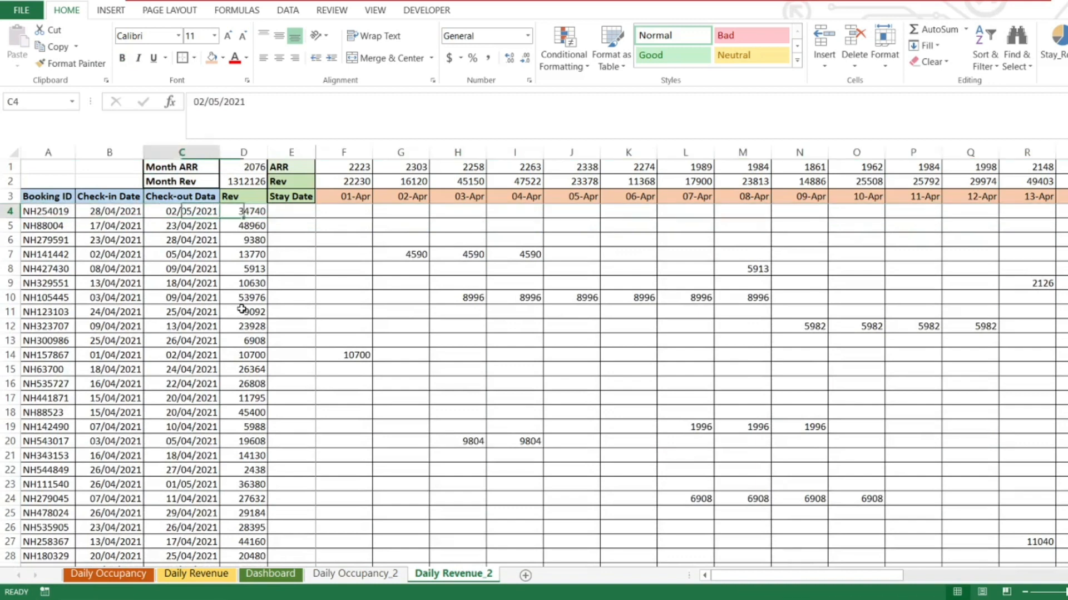
Follow the first booking's row across the daily columns to the last stay date, 30-Apr.
{"action": "key", "text": "Right"}
{"action": "key", "text": "Right"}
{"action": "key", "text": "Right"}
{"action": "key", "text": "Right"}
{"action": "key", "text": "Right"}
{"action": "key", "text": "Right"}
{"action": "key", "text": "Right"}
{"action": "key", "text": "Right"}
{"action": "key", "text": "Right"}
{"action": "key", "text": "Right"}
{"action": "key", "text": "Right"}
{"action": "key", "text": "Right"}
{"action": "key", "text": "Right"}
{"action": "key", "text": "Right"}
{"action": "key", "text": "Right"}
{"action": "key", "text": "Right"}
{"action": "key", "text": "Right"}
{"action": "key", "text": "Right"}
{"action": "key", "text": "Right"}
{"action": "key", "text": "Right"}
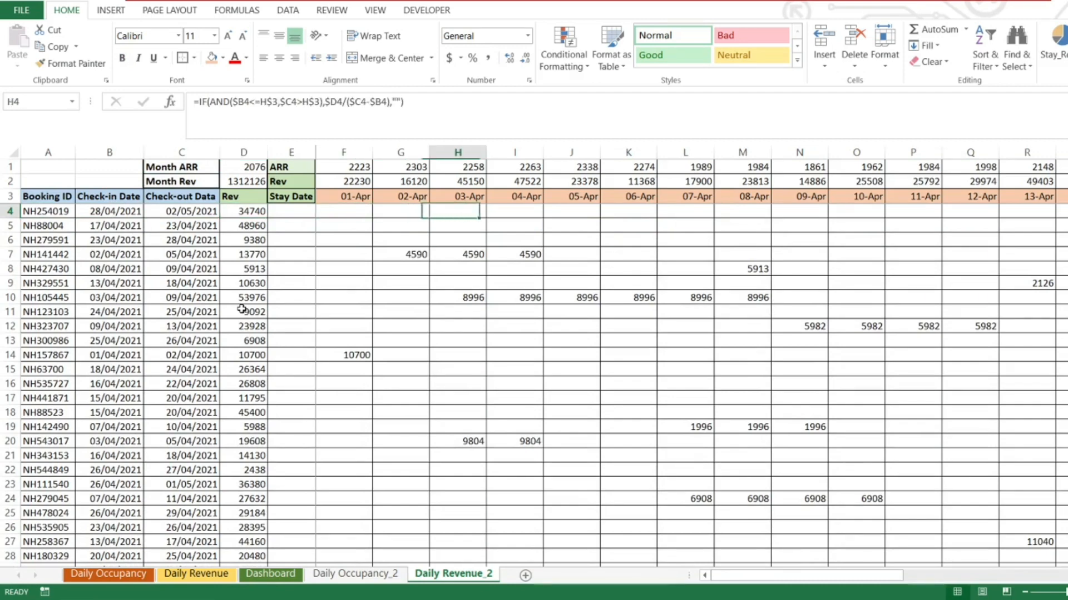
{"action": "key", "text": "Up"}
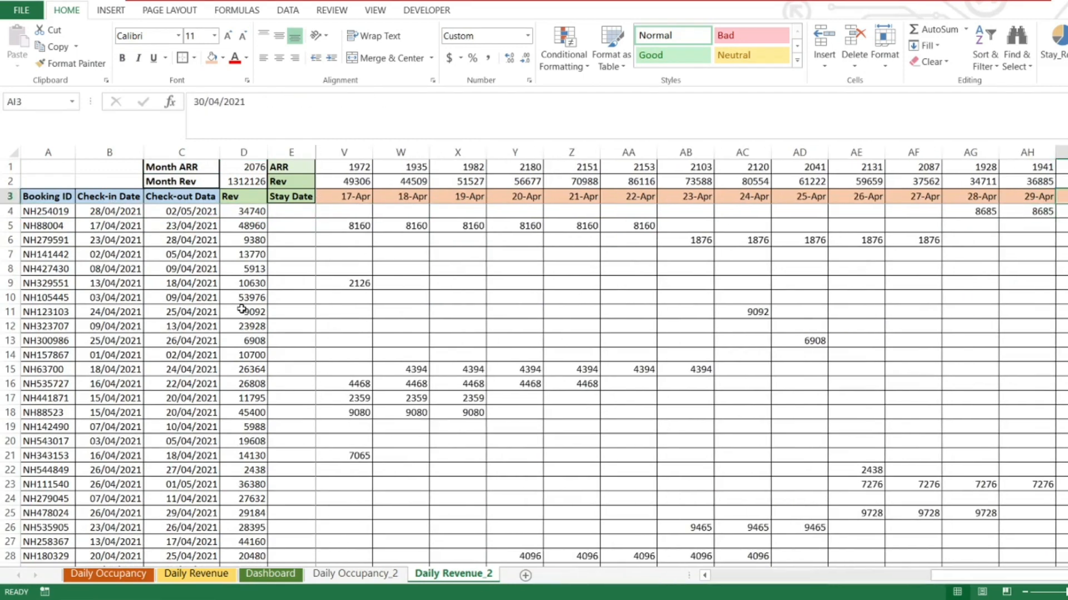
Look back through the stay dates in row 3 from 30-Apr to 01-Apr and return to the row 4 booking's check-in date.
{"action": "key", "text": "Left"}
{"action": "key", "text": "Left"}
{"action": "key", "text": "Left"}
{"action": "key", "text": "Left"}
{"action": "key", "text": "Left"}
{"action": "key", "text": "Left"}
{"action": "key", "text": "Left"}
{"action": "key", "text": "Left"}
{"action": "key", "text": "Left"}
{"action": "key", "text": "Left"}
{"action": "key", "text": "Left"}
{"action": "key", "text": "Left"}
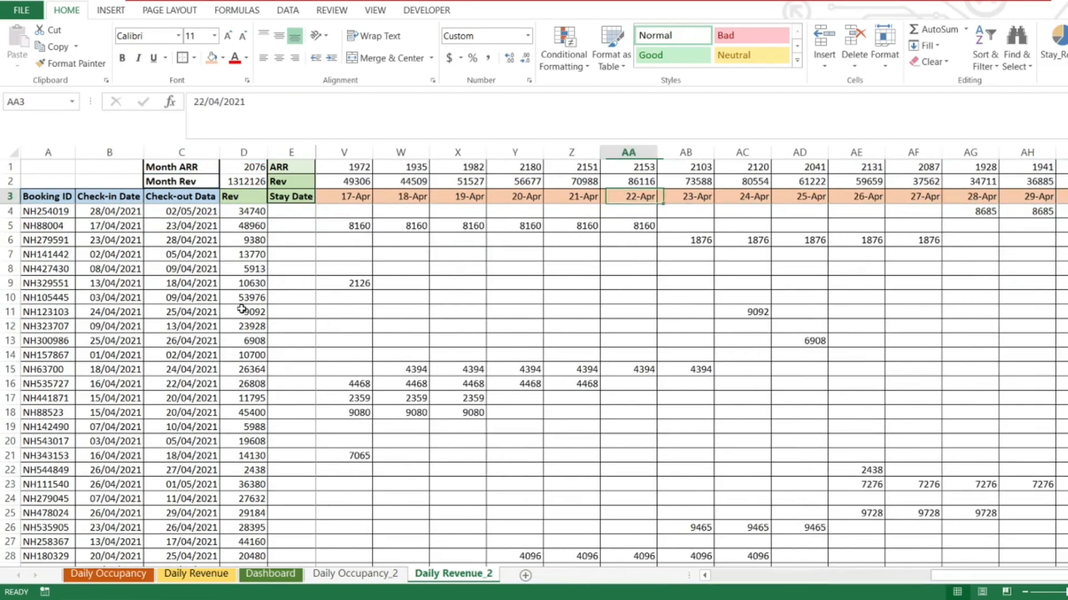
{"action": "key", "text": "Left"}
{"action": "key", "text": "Left"}
{"action": "key", "text": "Left"}
{"action": "key", "text": "Left"}
{"action": "key", "text": "Left"}
{"action": "key", "text": "Left"}
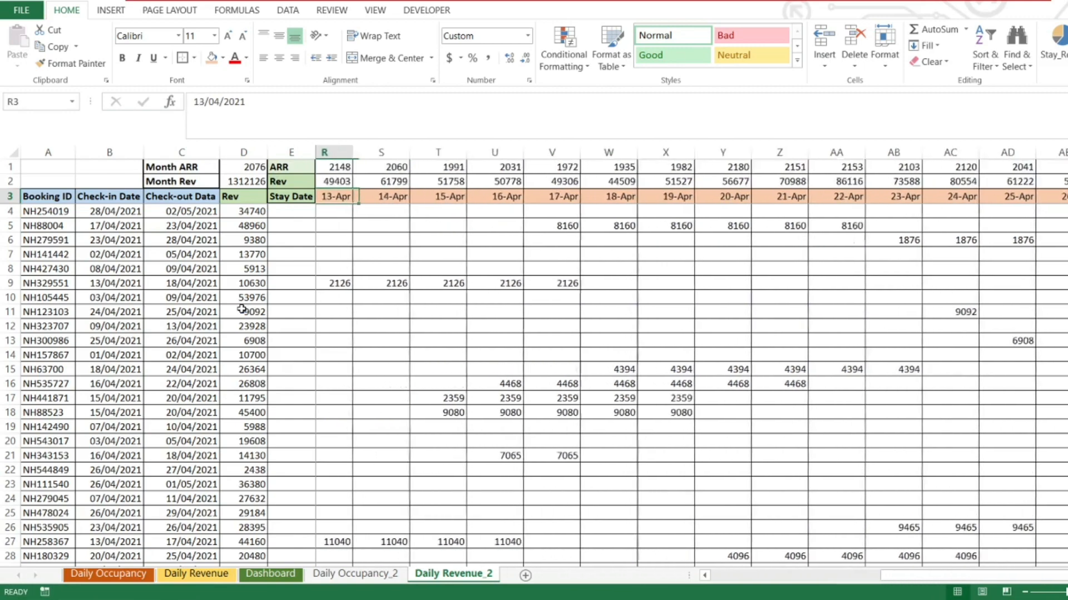
{"action": "key", "text": "Left"}
{"action": "key", "text": "Left"}
{"action": "key", "text": "Left"}
{"action": "key", "text": "Left"}
{"action": "key", "text": "Left"}
{"action": "key", "text": "Left"}
{"action": "key", "text": "Left"}
{"action": "key", "text": "Left"}
{"action": "key", "text": "Left"}
{"action": "key", "text": "Left"}
{"action": "key", "text": "Left"}
{"action": "key", "text": "Left"}
{"action": "key", "text": "Left"}
{"action": "key", "text": "Left"}
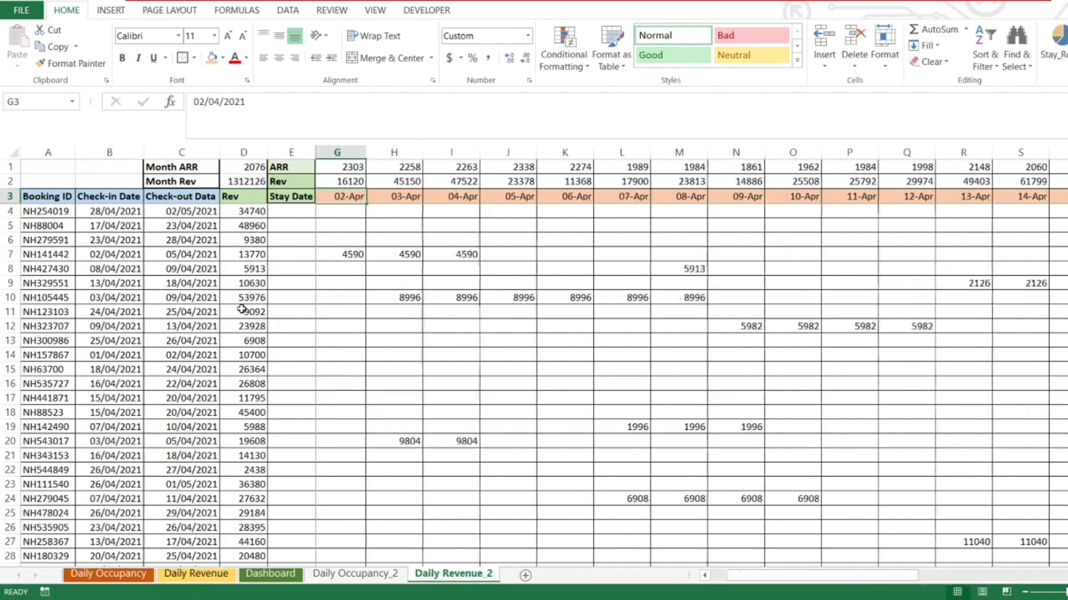
{"action": "key", "text": "Left"}
{"action": "key", "text": "Left"}
{"action": "key", "text": "Down"}
{"action": "key", "text": "Right"}
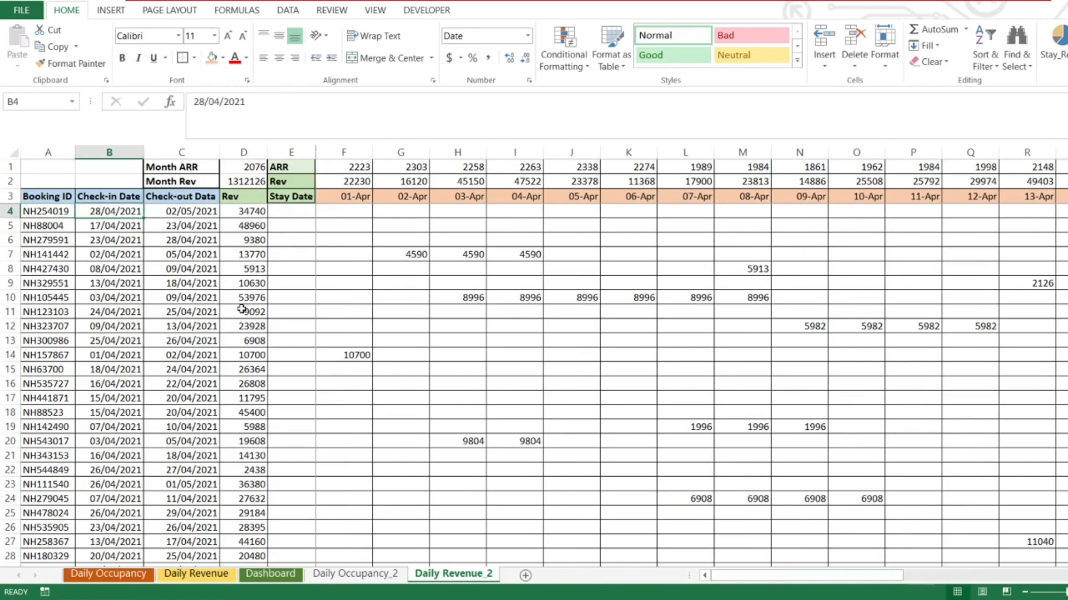
Examine the Month ARR formula in D1 and the daily revenue formula in F4.
{"action": "key", "text": "Up"}
{"action": "key", "text": "Down"}
{"action": "key", "text": "Up"}
{"action": "key", "text": "Down"}
{"action": "key", "text": "Right"}
{"action": "key", "text": "Left"}
{"action": "key", "text": "Right"}
{"action": "key", "text": "Right"}
{"action": "key", "text": "Up"}
{"action": "key", "text": "Up"}
{"action": "key", "text": "Up"}
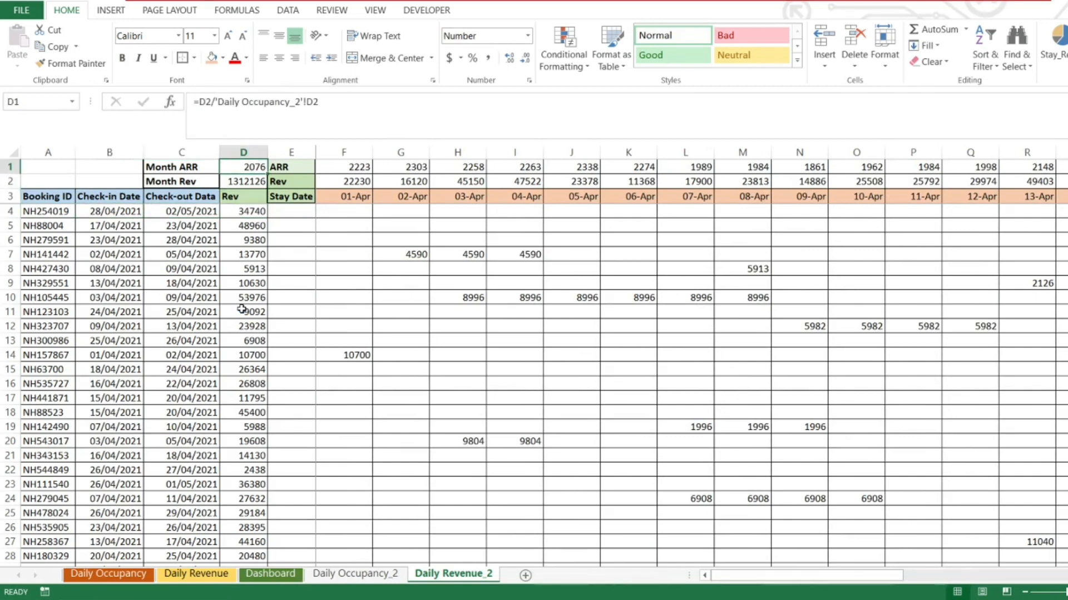
{"action": "double_click", "coordinate": [357, 215]}
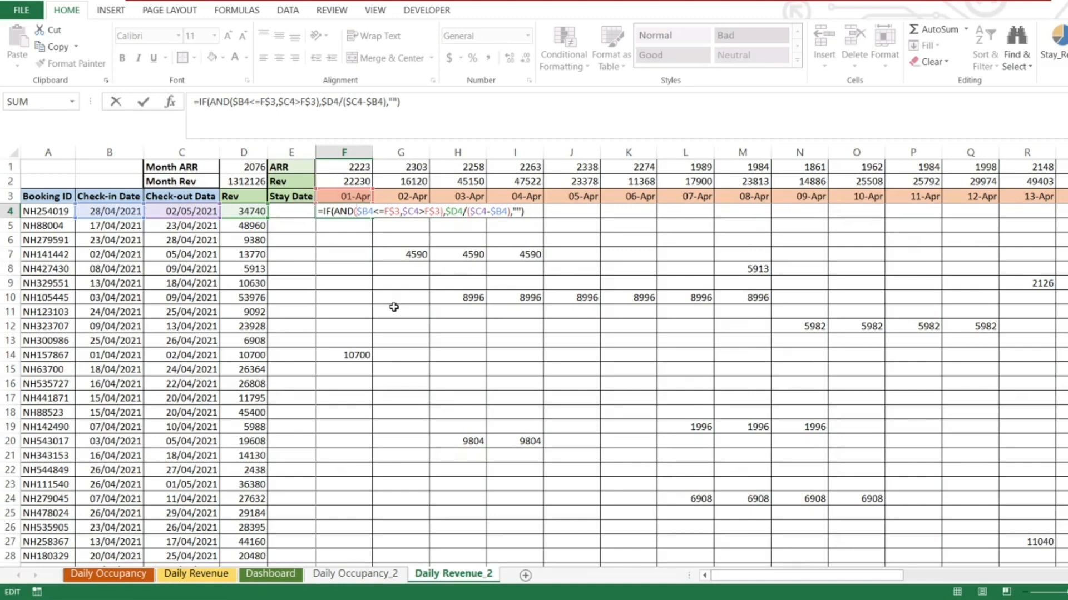
{"action": "key", "text": "Return"}
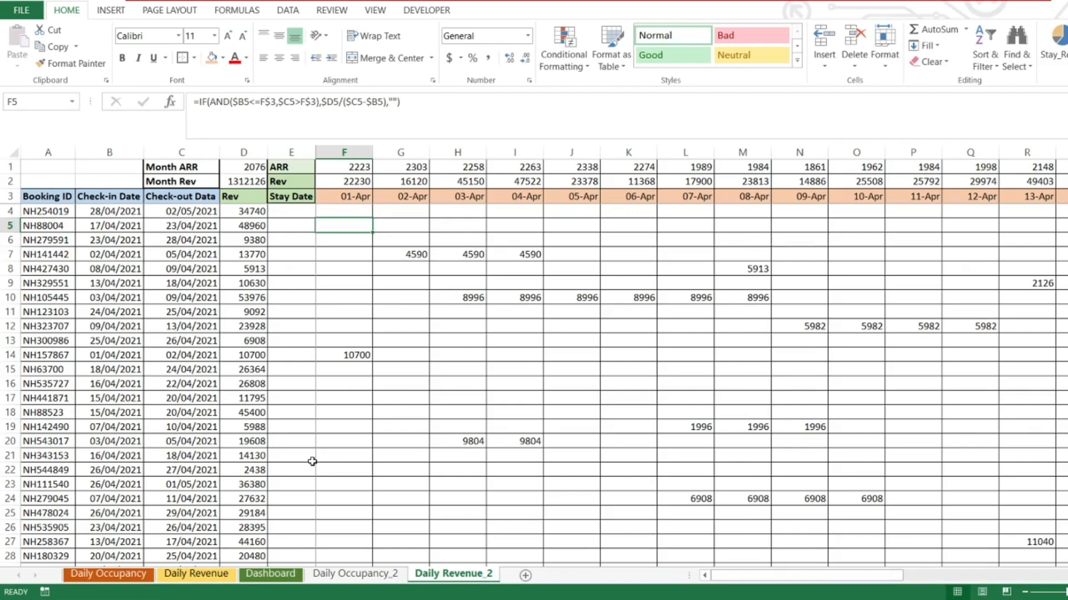
Open the Dashboard sheet and examine the Rev lookup formula in D3.
{"action": "left_click", "coordinate": [258, 579]}
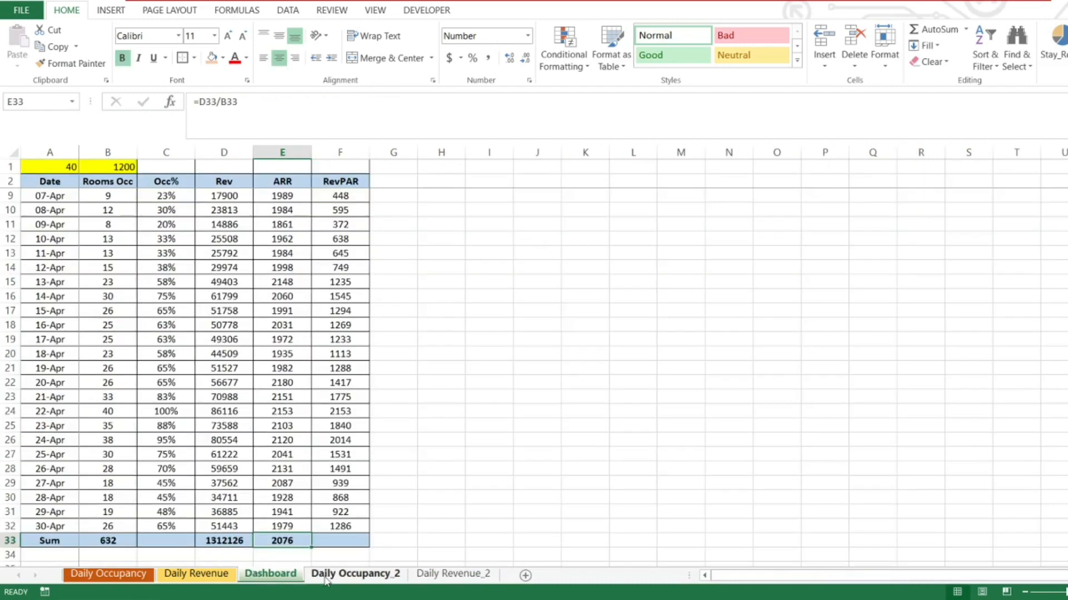
{"action": "left_click", "coordinate": [230, 358]}
{"action": "key", "text": "Up"}
{"action": "key", "text": "Up"}
{"action": "key", "text": "Up"}
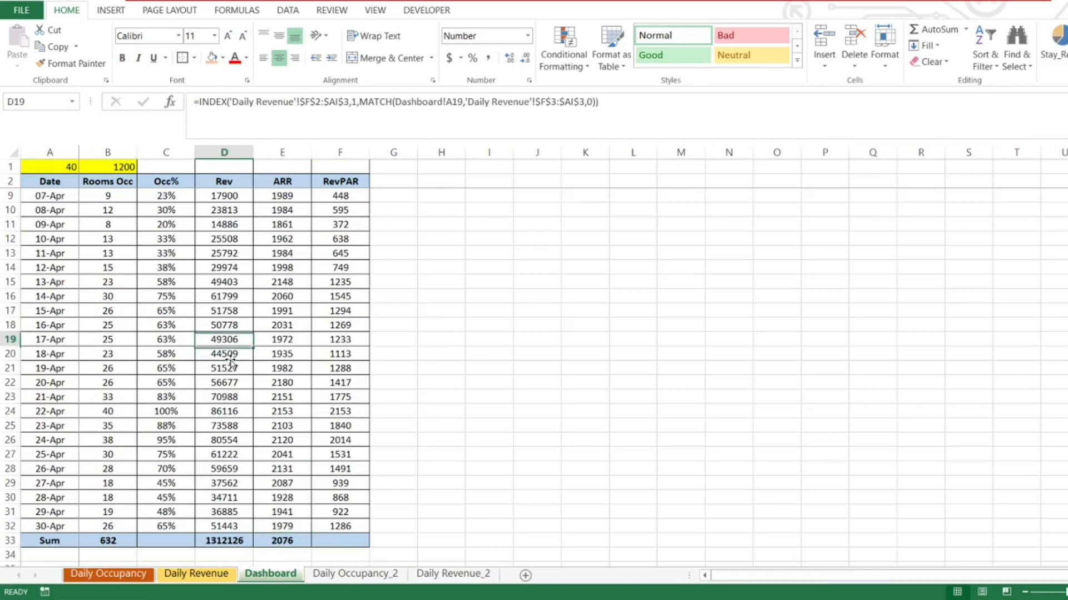
{"action": "key", "text": "ctrl+Up"}
{"action": "key", "text": "Up"}
{"action": "key", "text": "Down"}
{"action": "key", "text": "Down"}
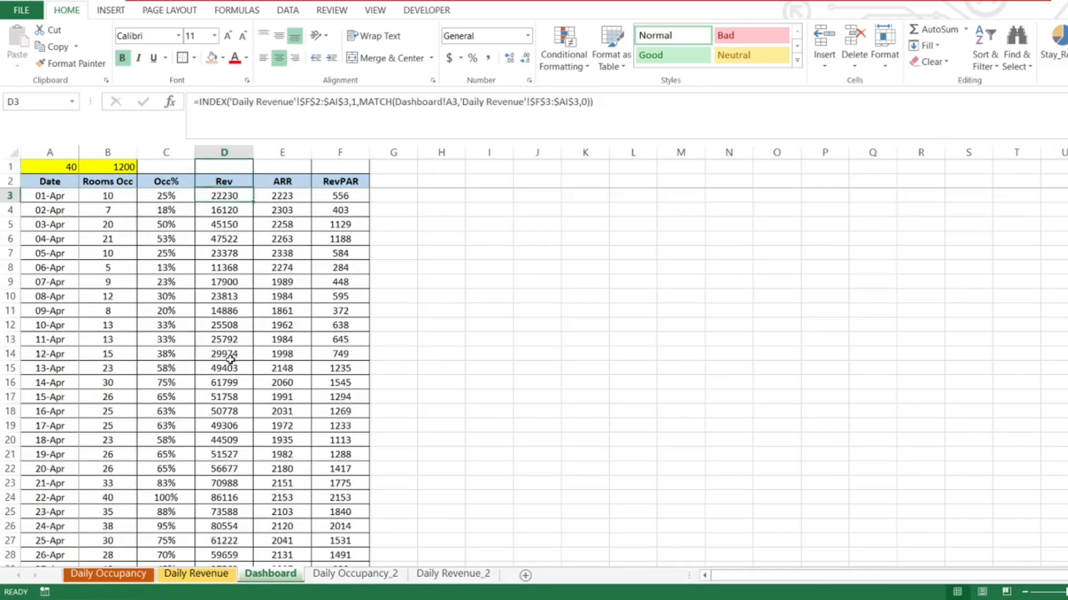
Examine the Rooms Occ lookup in B3 and the Occ% formula in C3 for 01-Apr.
{"action": "key", "text": "ctrl+Left"}
{"action": "key", "text": "Right"}
{"action": "key", "text": "Right"}
{"action": "key", "text": "Left"}
{"action": "key", "text": "Left"}
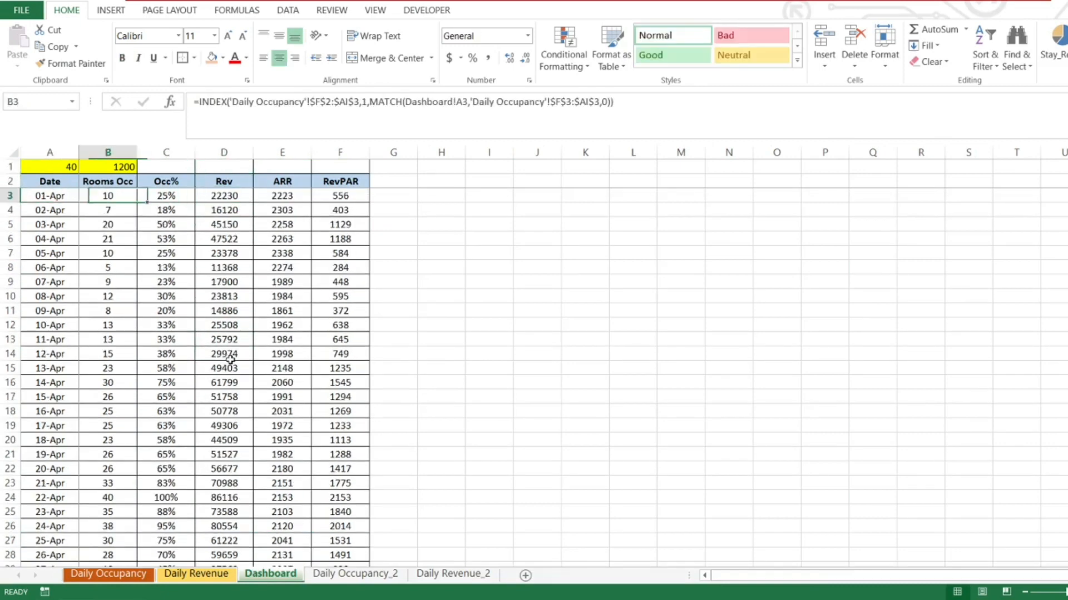
{"action": "key", "text": "Right"}
{"action": "key", "text": "Right"}
{"action": "key", "text": "Left"}
{"action": "key", "text": "Right"}
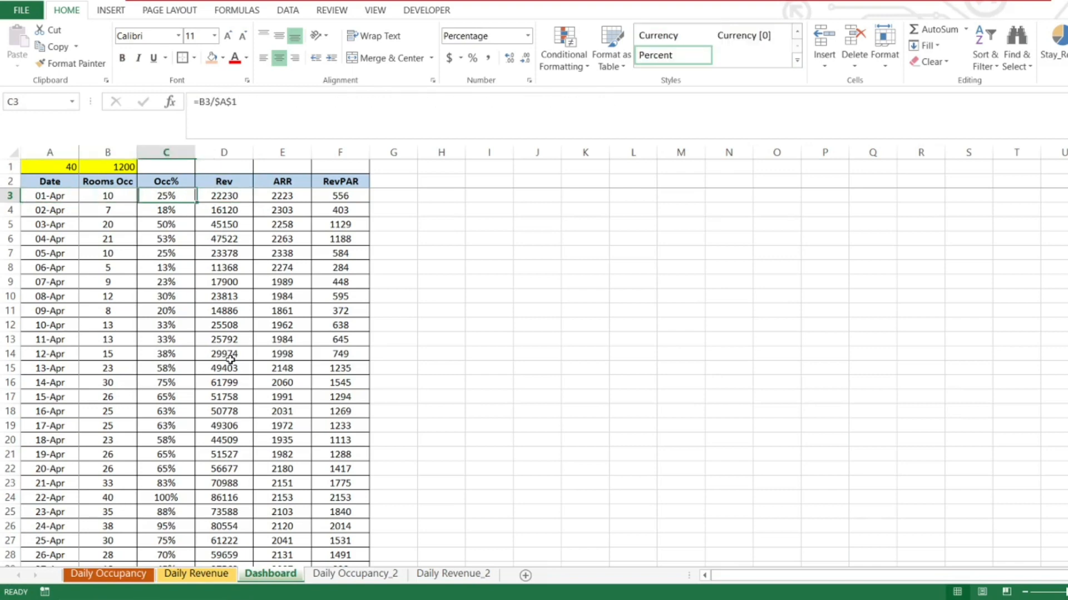
Check the Date column heading in A2 and review the Rooms Occ lookup in B3 again.
{"action": "key", "text": "Left"}
{"action": "key", "text": "Up"}
{"action": "key", "text": "Left"}
{"action": "key", "text": "Down"}
{"action": "key", "text": "Up"}
{"action": "key", "text": "Up"}
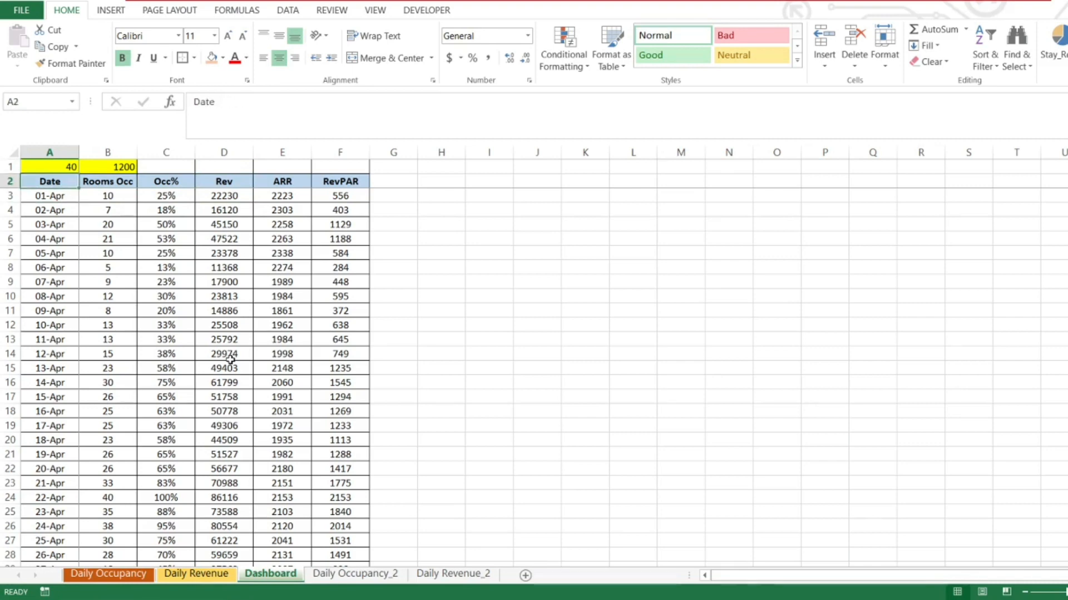
{"action": "key", "text": "Down"}
{"action": "key", "text": "Down"}
{"action": "key", "text": "Right"}
{"action": "key", "text": "Right"}
{"action": "key", "text": "Left"}
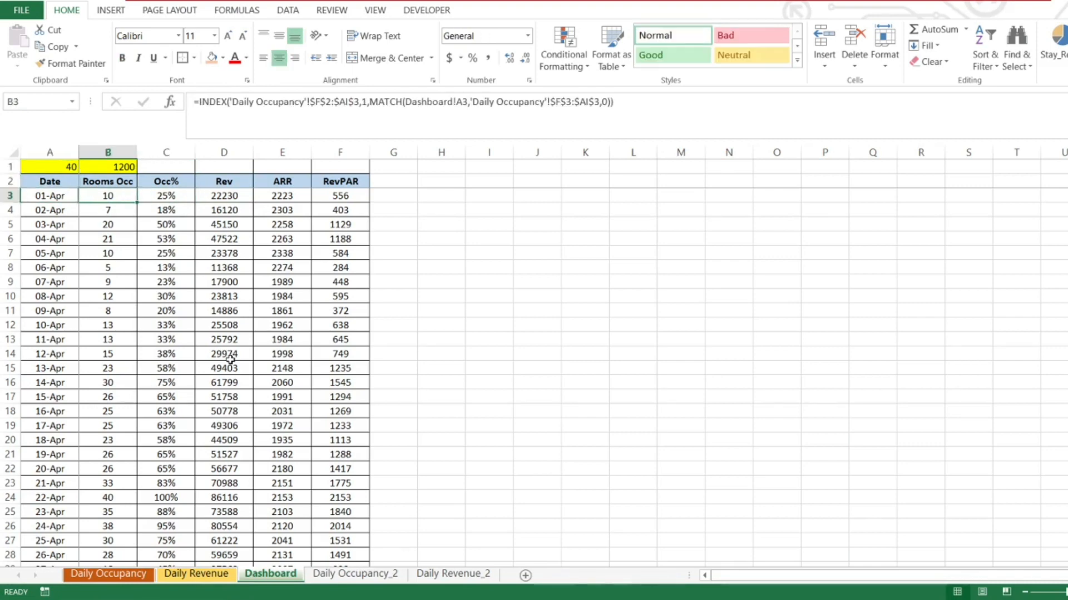
View the Daily Occupancy and Daily Revenue source sheets and return to the Dashboard sheet.
{"action": "left_click", "coordinate": [124, 574]}
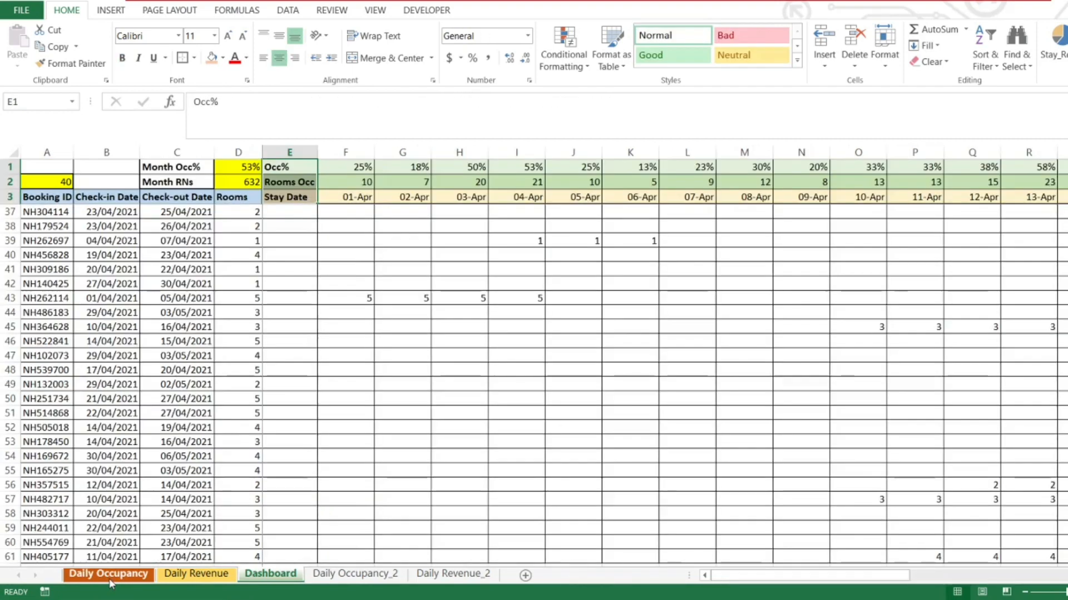
{"action": "left_click", "coordinate": [194, 578], "text": "ctrl"}
{"action": "left_click", "coordinate": [194, 575]}
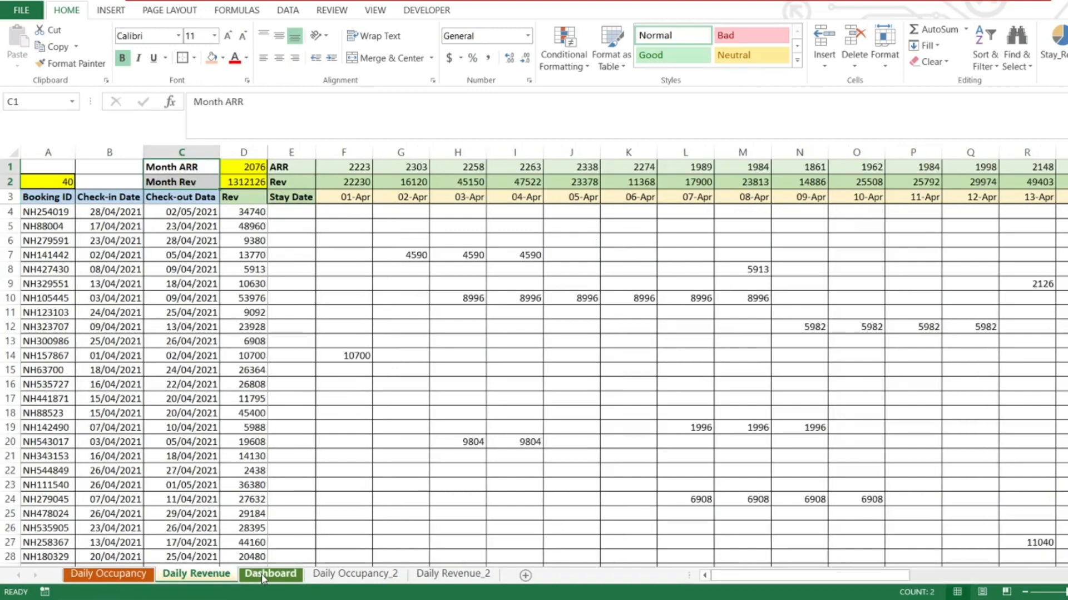
{"action": "left_click", "coordinate": [261, 574]}
Go through the Dashboard's Date, Rooms Occ, Occ% and Rev column headings in row 2.
{"action": "key", "text": "Up"}
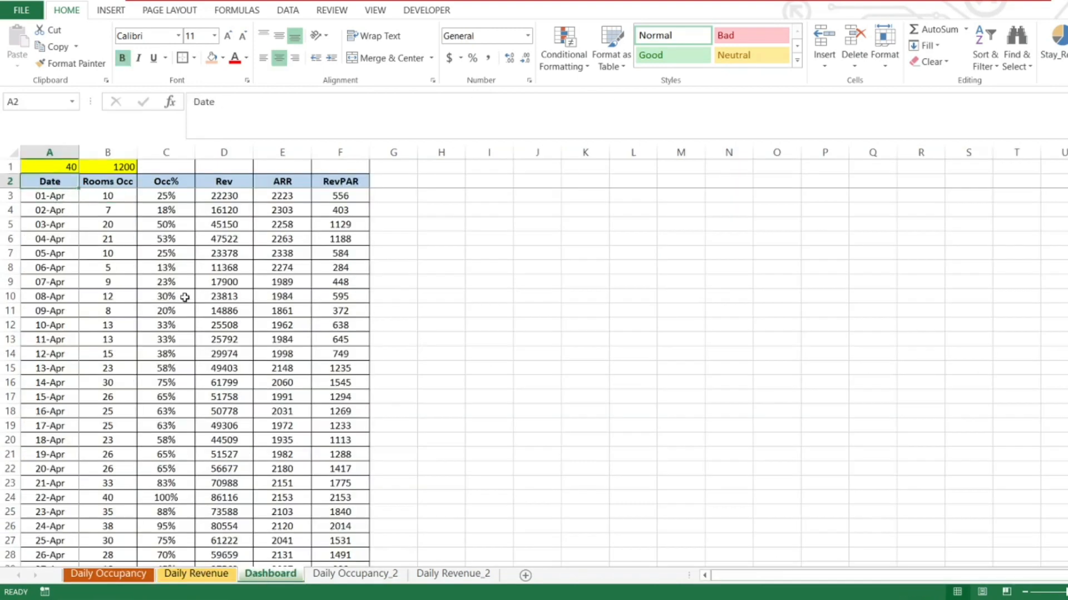
{"action": "key", "text": "Up"}
{"action": "key", "text": "Down"}
{"action": "key", "text": "Right"}
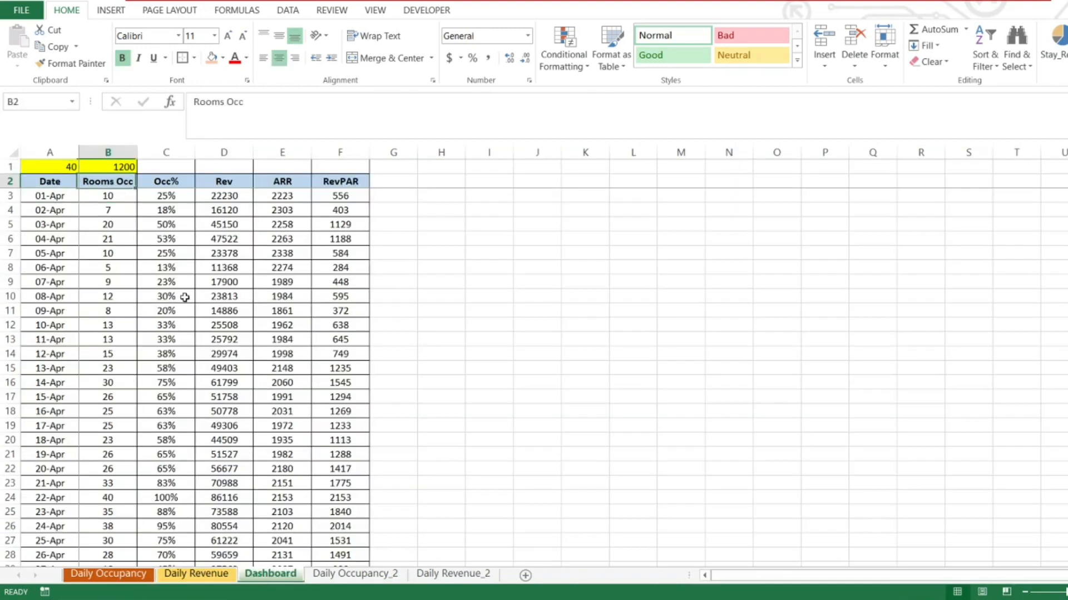
{"action": "key", "text": "Left"}
{"action": "key", "text": "Right"}
{"action": "key", "text": "Down"}
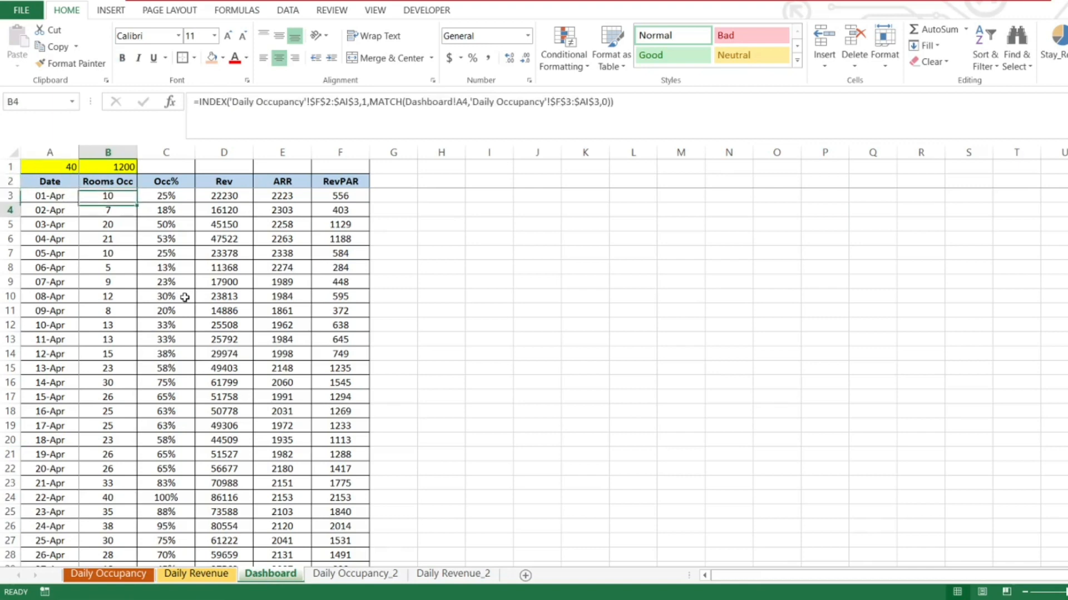
{"action": "key", "text": "Right"}
{"action": "key", "text": "Up"}
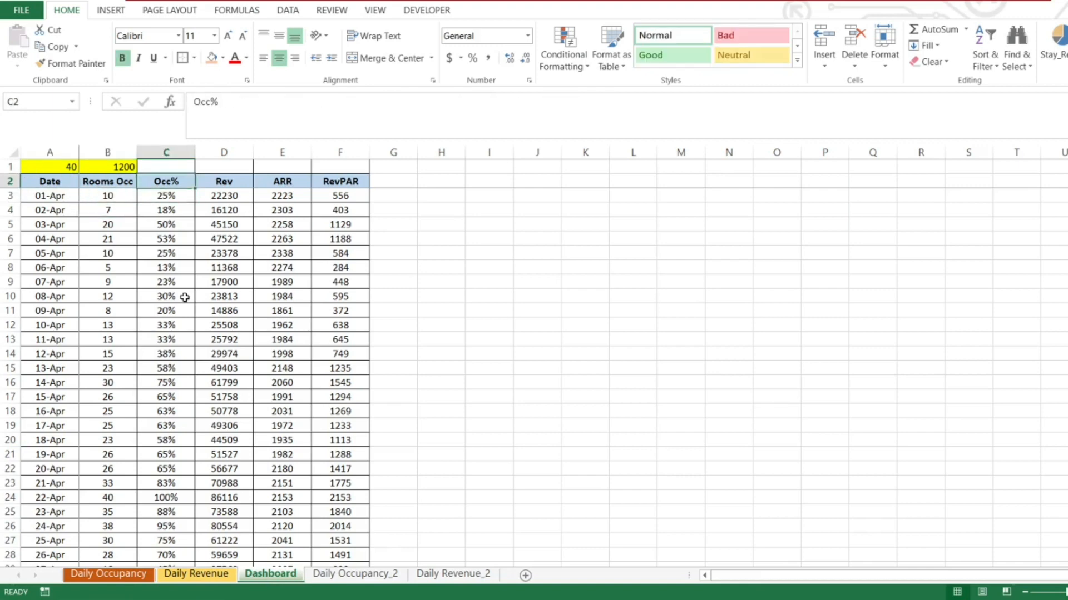
{"action": "key", "text": "Down"}
{"action": "key", "text": "Up"}
{"action": "key", "text": "Right"}
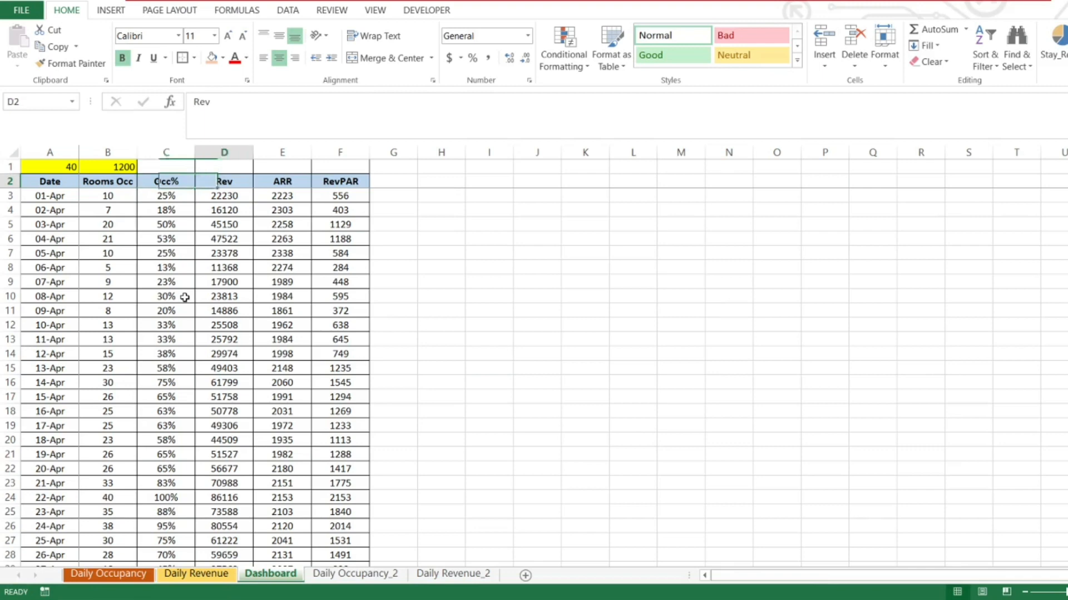
Examine the 01-Apr formulas in row 3 from Rooms Occ across to RevPAR.
{"action": "key", "text": "Down"}
{"action": "key", "text": "Left"}
{"action": "key", "text": "Left"}
{"action": "key", "text": "Right"}
{"action": "key", "text": "Right"}
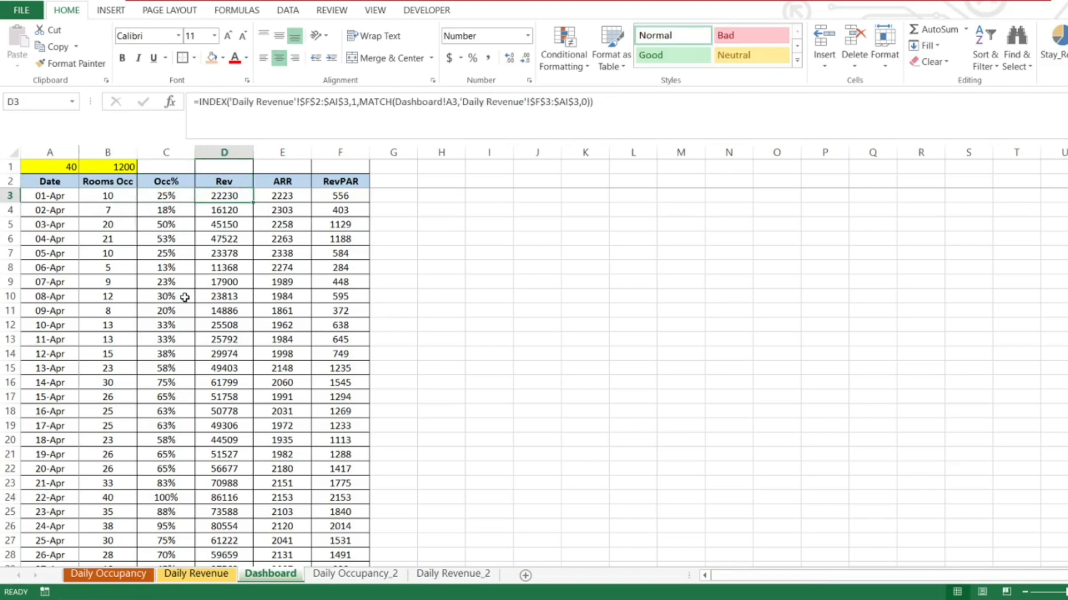
{"action": "key", "text": "Up"}
{"action": "key", "text": "Right"}
{"action": "key", "text": "Down"}
{"action": "key", "text": "Right"}
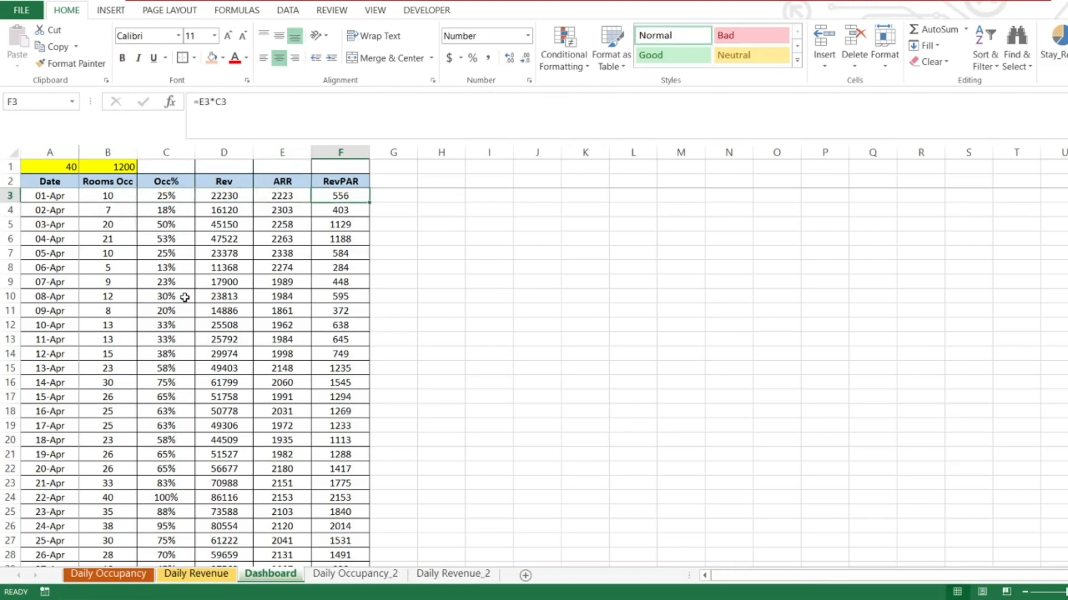
Go to the Dashboard's Sum row and select A33:F33 to examine the month totals.
{"action": "key", "text": "Down"}
{"action": "key", "text": "Down"}
{"action": "key", "text": "Down"}
{"action": "key", "text": "Down"}
{"action": "key", "text": "Down"}
{"action": "key", "text": "Down"}
{"action": "key", "text": "Left"}
{"action": "key", "text": "Left"}
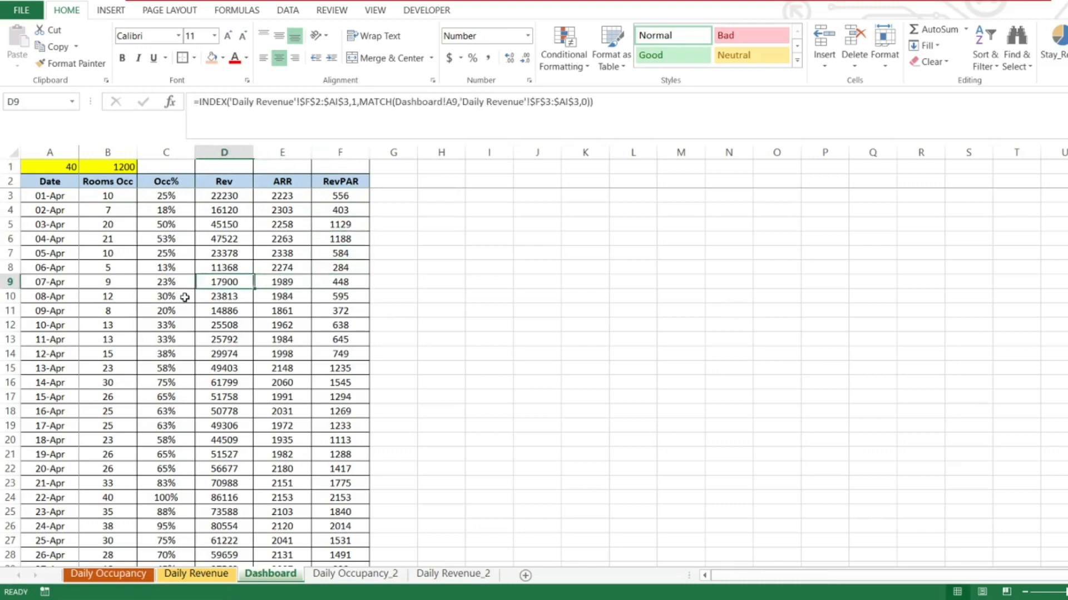
{"action": "key", "text": "Left"}
{"action": "key", "text": "Left"}
{"action": "key", "text": "Left"}
{"action": "key", "text": "ctrl+Down"}
{"action": "key", "text": "shift+Right"}
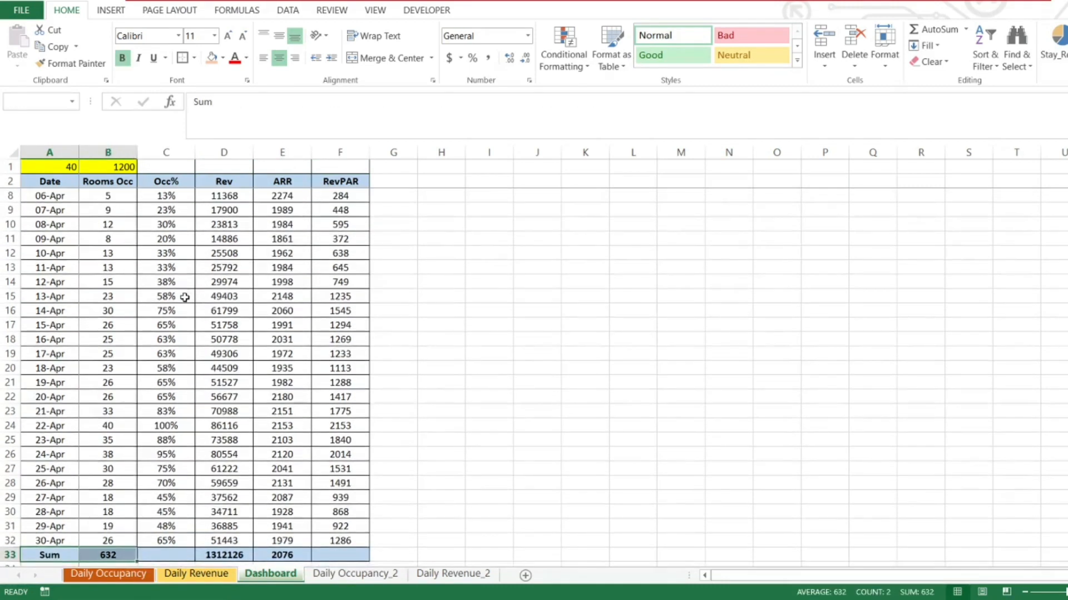
{"action": "key", "text": "shift+Right"}
{"action": "key", "text": "shift+Right"}
{"action": "key", "text": "shift+Right"}
{"action": "key", "text": "shift+Right"}
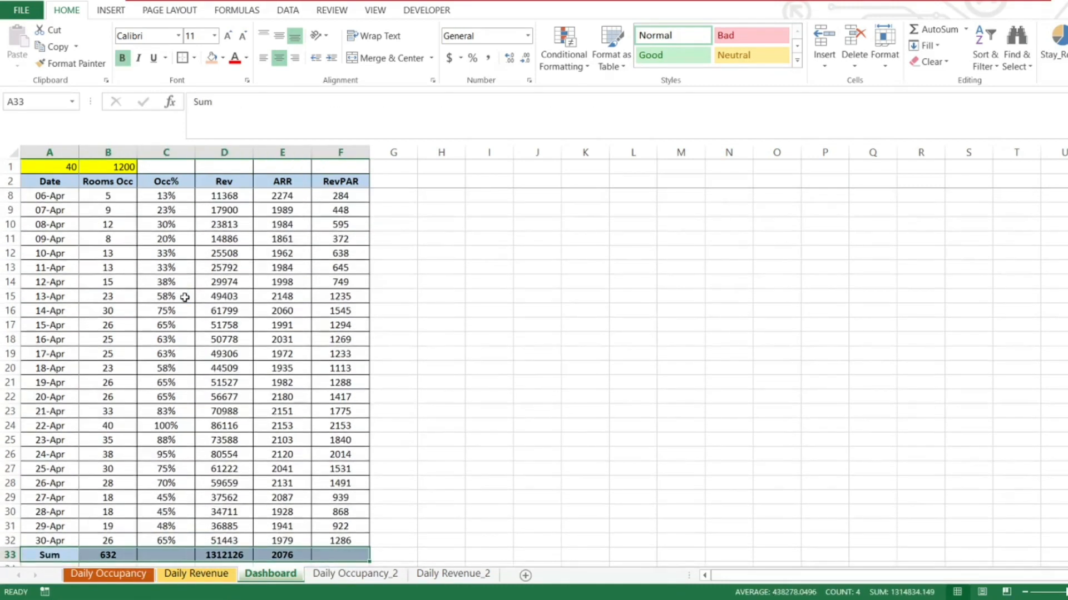
Return to the first dates of the Dashboard table and select the room count in A1.
{"action": "key", "text": "Up"}
{"action": "key", "text": "Up"}
{"action": "key", "text": "Up"}
{"action": "key", "text": "Up"}
{"action": "key", "text": "ctrl+Up"}
{"action": "key", "text": "Down"}
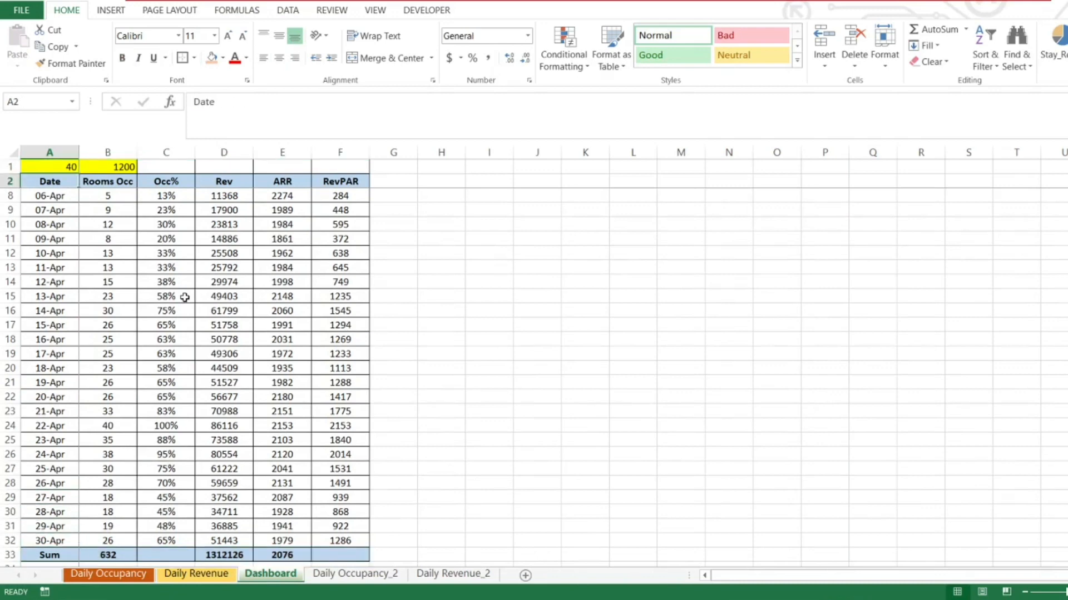
{"action": "key", "text": "Down"}
{"action": "key", "text": "Down"}
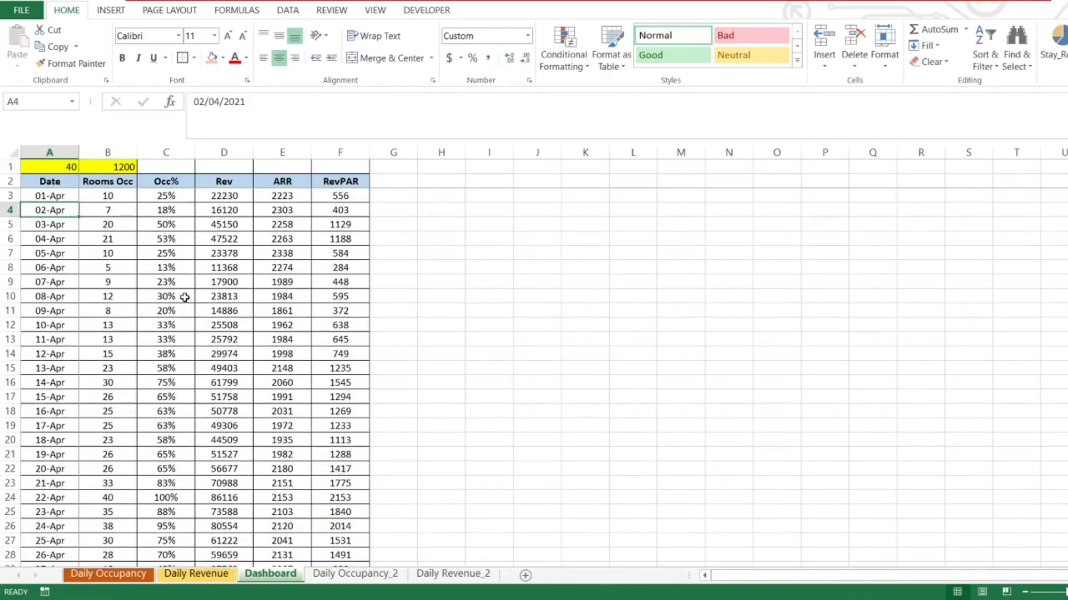
{"action": "key", "text": "Up"}
{"action": "key", "text": "Up"}
{"action": "key", "text": "Up"}
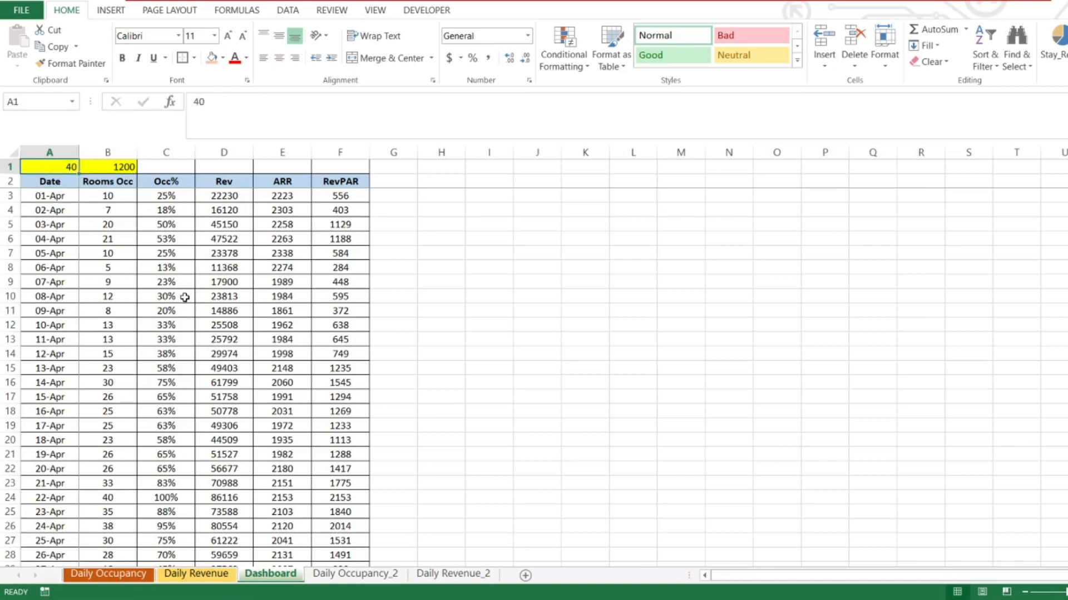
Check the Rooms Occ lookup in B3 and the monthly room nights formula in B1.
{"action": "key", "text": "Down"}
{"action": "key", "text": "Right"}
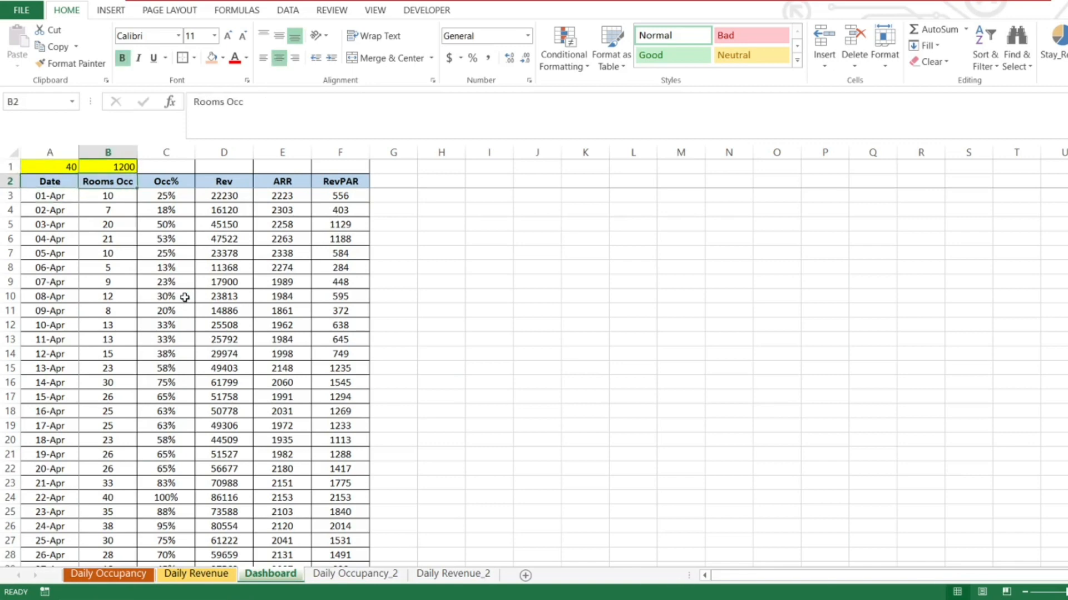
{"action": "key", "text": "Down"}
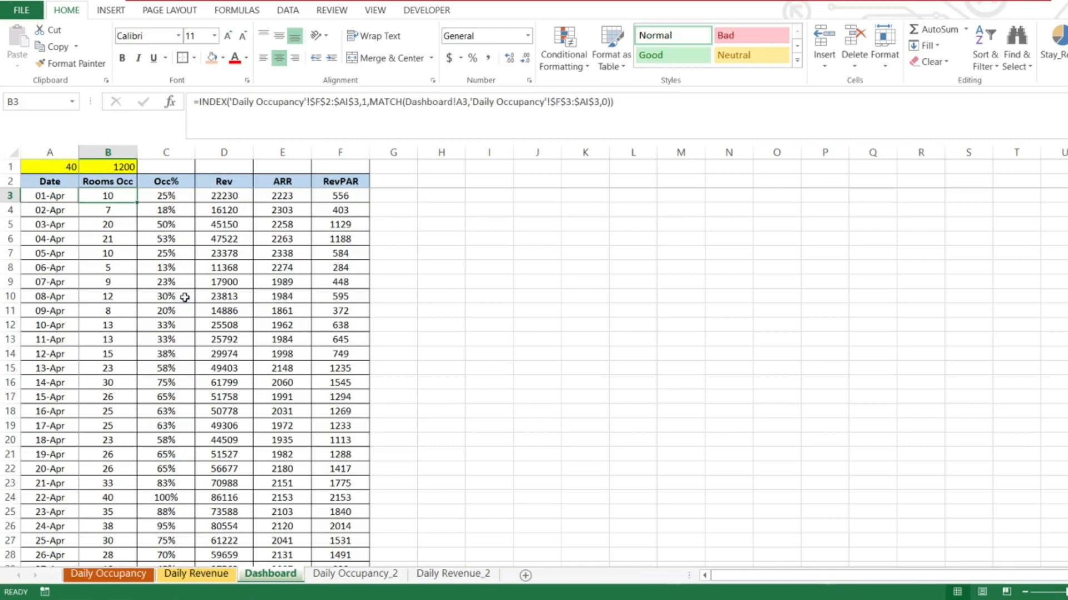
{"action": "key", "text": "Up"}
{"action": "key", "text": "Up"}
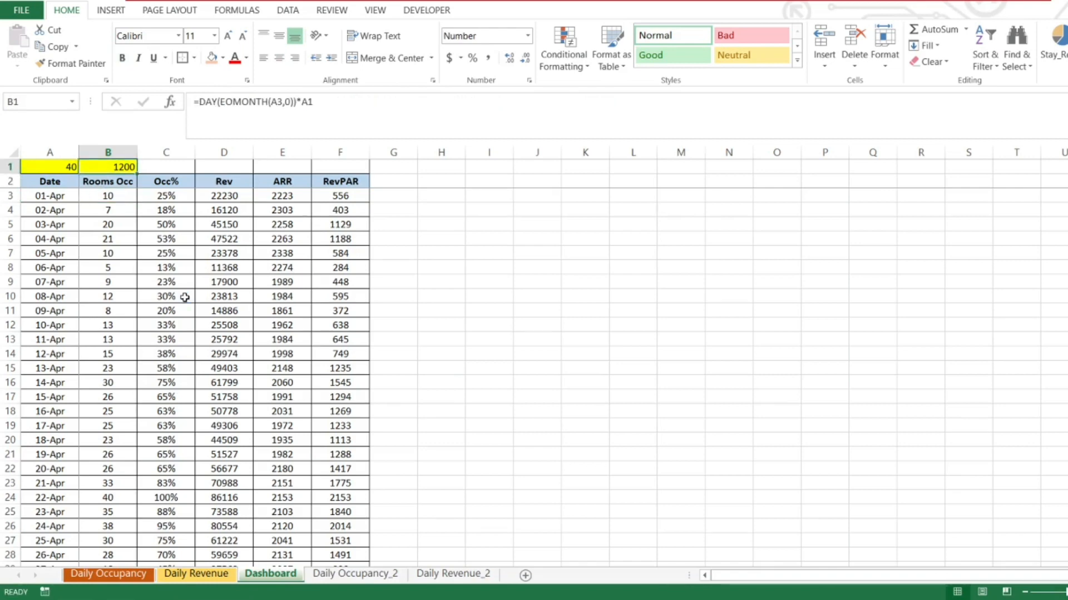
Compare the room count in A1 and the monthly room nights formula in B1 with the 01-Apr Rooms Occ lookup in B3.
{"action": "key", "text": "Left"}
{"action": "key", "text": "Right"}
{"action": "key", "text": "Left"}
{"action": "key", "text": "Down"}
{"action": "key", "text": "Right"}
{"action": "key", "text": "Down"}
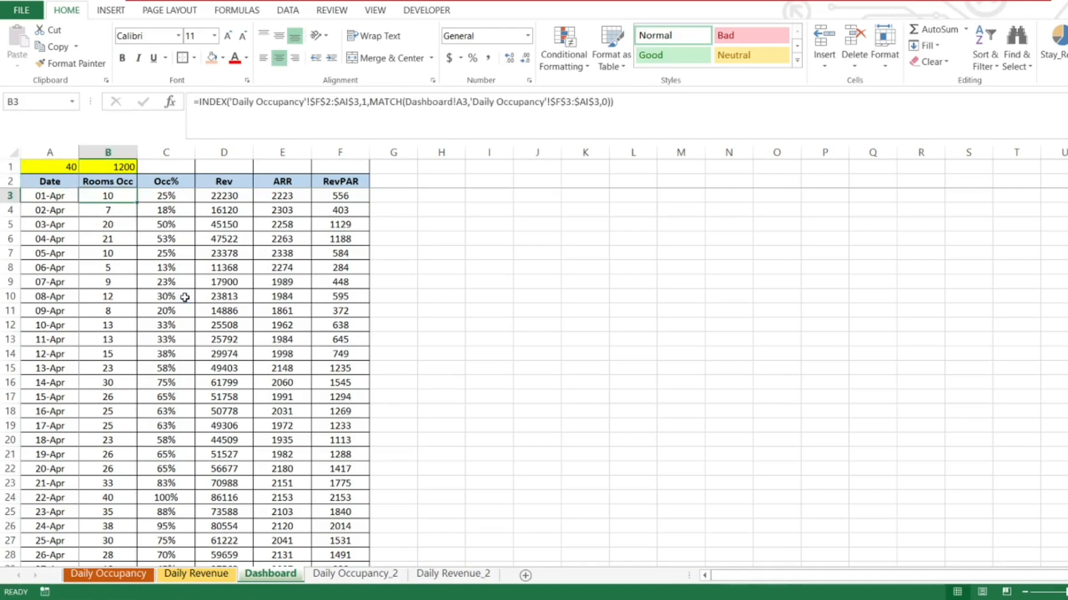
{"action": "key", "text": "Up"}
{"action": "key", "text": "Up"}
{"action": "key", "text": "Down"}
{"action": "key", "text": "Down"}
Examine the 01-Apr revenue lookup in D3 and the ARR and RevPAR formulas in E3 and F3, ending at the date in A3.
{"action": "key", "text": "Right"}
{"action": "key", "text": "Right"}
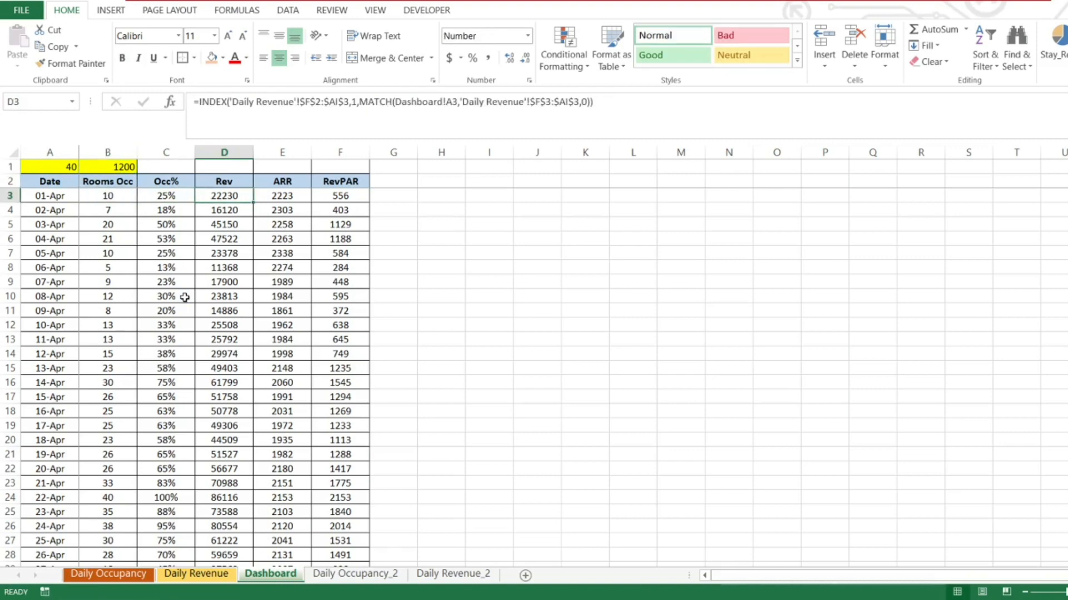
{"action": "key", "text": "Right"}
{"action": "key", "text": "Left"}
{"action": "key", "text": "Right"}
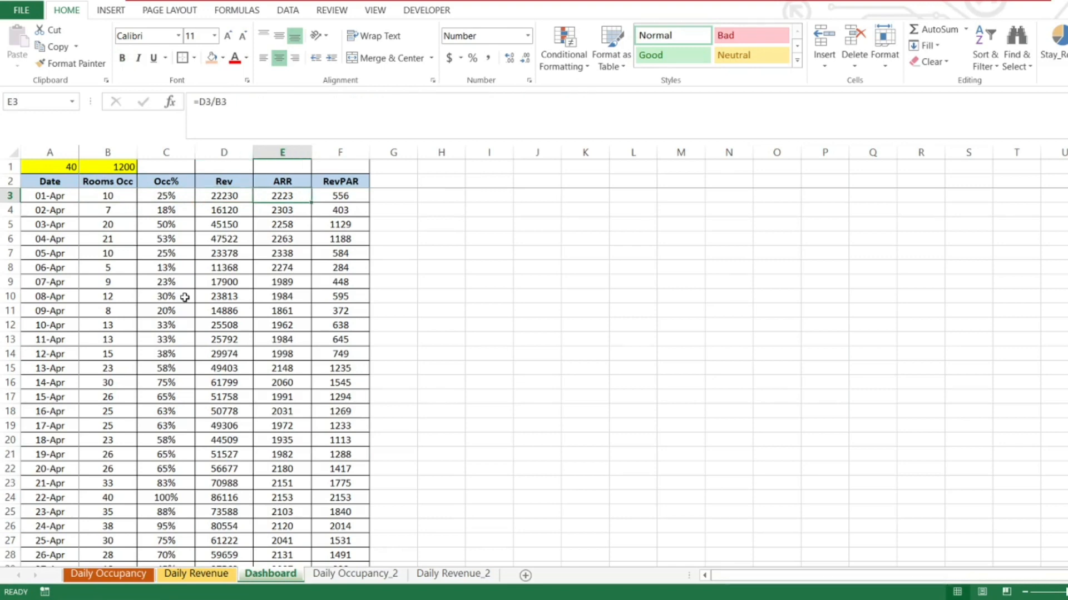
{"action": "key", "text": "Right"}
{"action": "key", "text": "Left"}
{"action": "key", "text": "Left"}
{"action": "key", "text": "Left"}
{"action": "key", "text": "Left"}
{"action": "key", "text": "Left"}
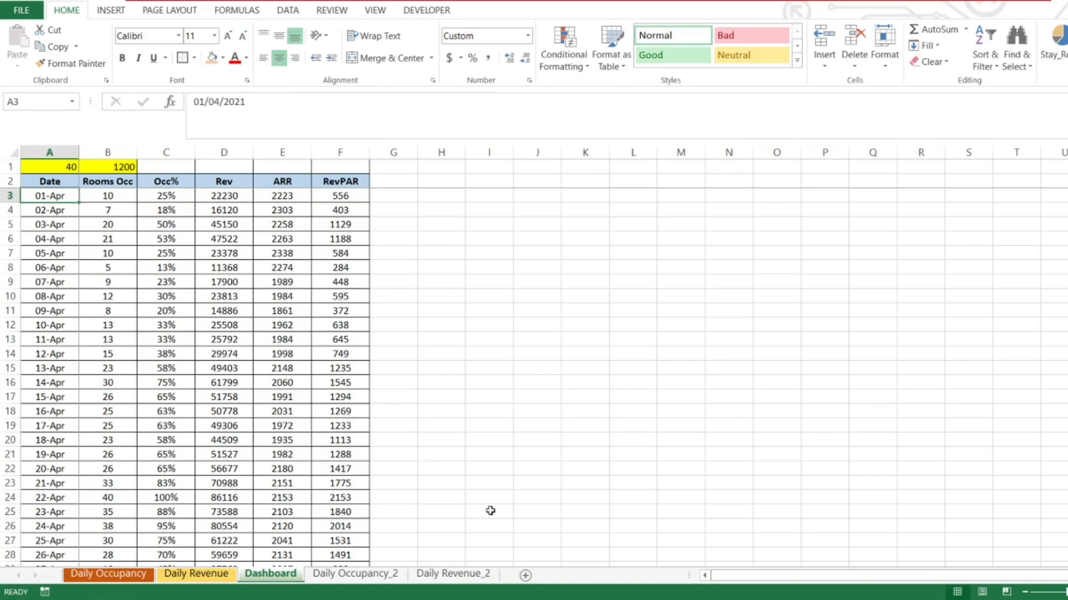
Add a new sheet after Daily Revenue_2 and name it Dashboard_2.
{"action": "left_click", "coordinate": [472, 574]}
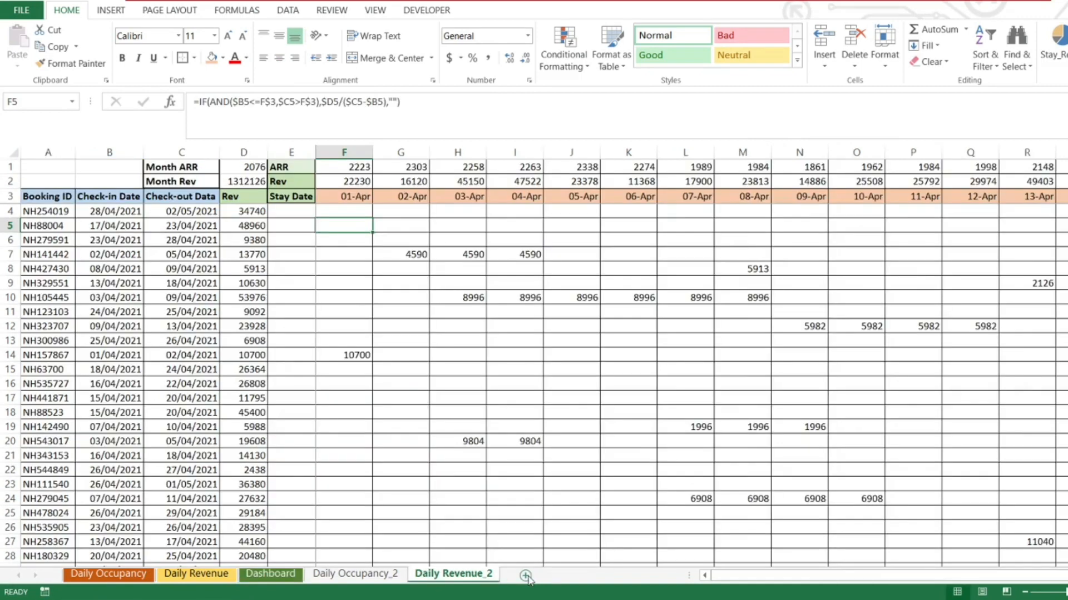
{"action": "left_click", "coordinate": [526, 575]}
{"action": "double_click", "coordinate": [527, 574]}
{"action": "type", "text": "Das"}
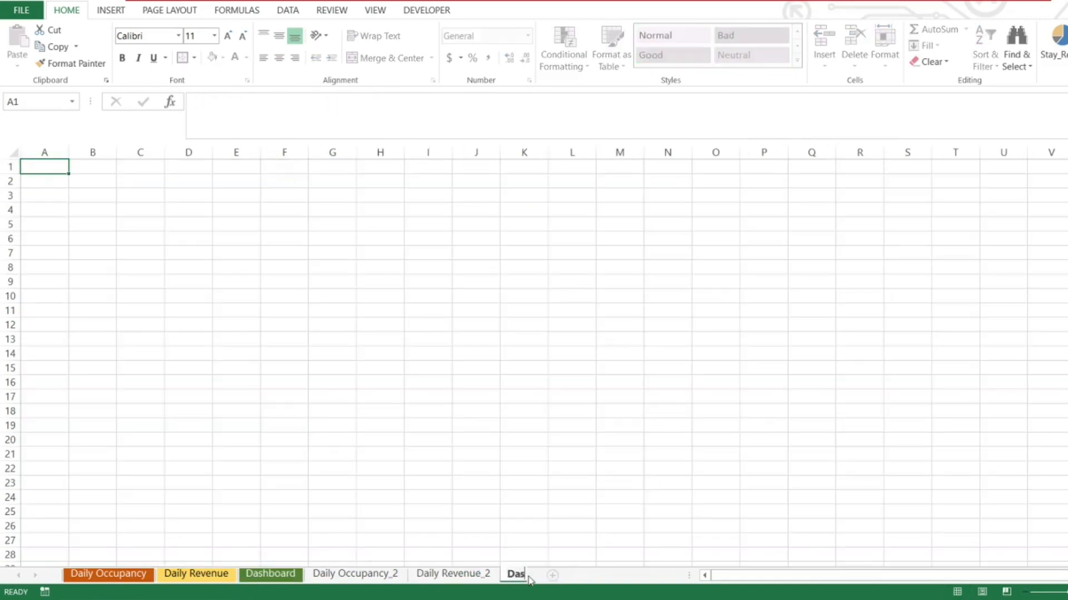
{"action": "type", "text": "hboard_2"}
{"action": "key", "text": "Return"}
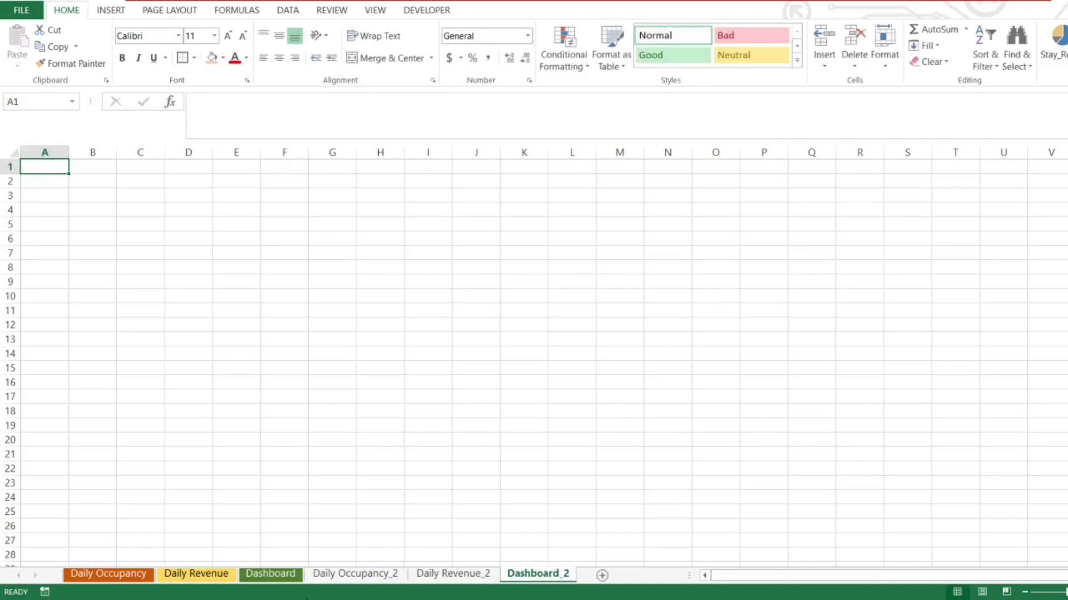
Copy the Dashboard headers A2:F2 into row 2 of Dashboard_2 and fit column B to the Rooms Occ header.
{"action": "left_click", "coordinate": [280, 574]}
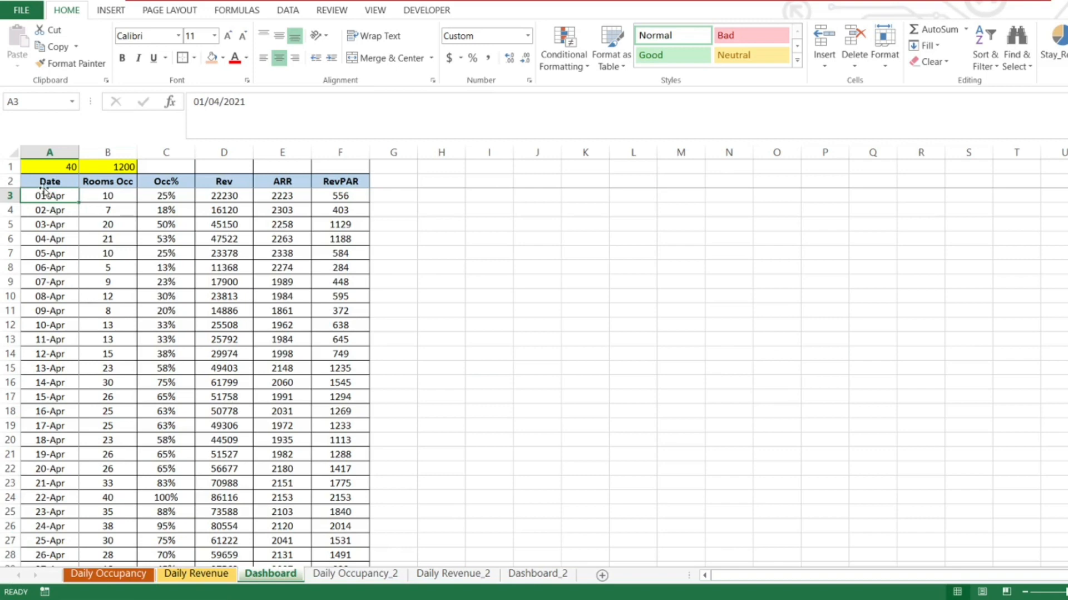
{"action": "left_click", "coordinate": [42, 183]}
{"action": "key", "text": "shift+Right"}
{"action": "key", "text": "shift+Right"}
{"action": "key", "text": "shift+Right"}
{"action": "key", "text": "shift+Right"}
{"action": "key", "text": "shift+Right"}
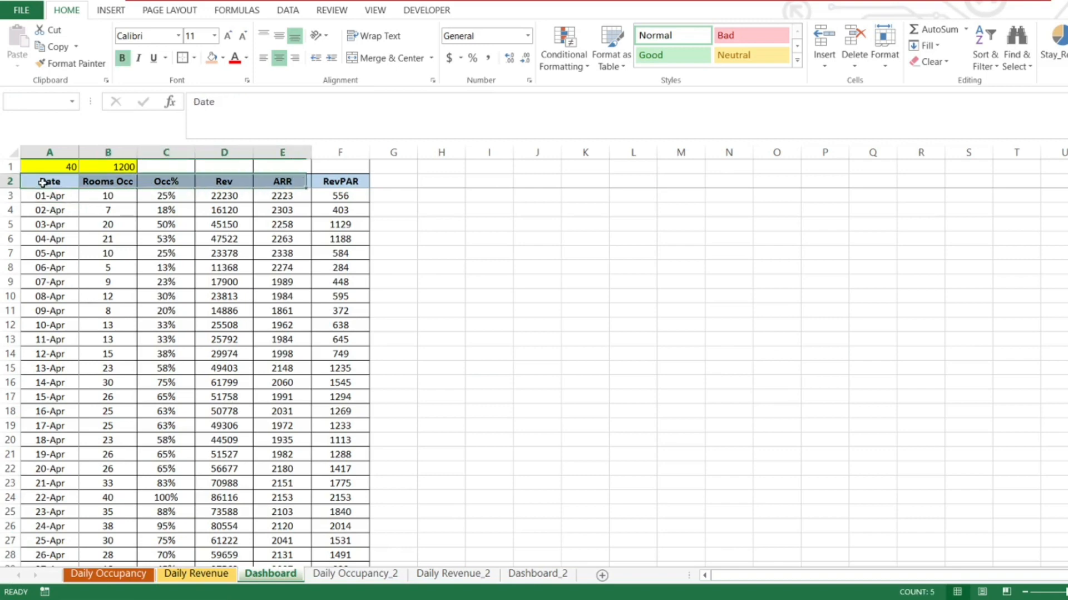
{"action": "key", "text": "ctrl+c"}
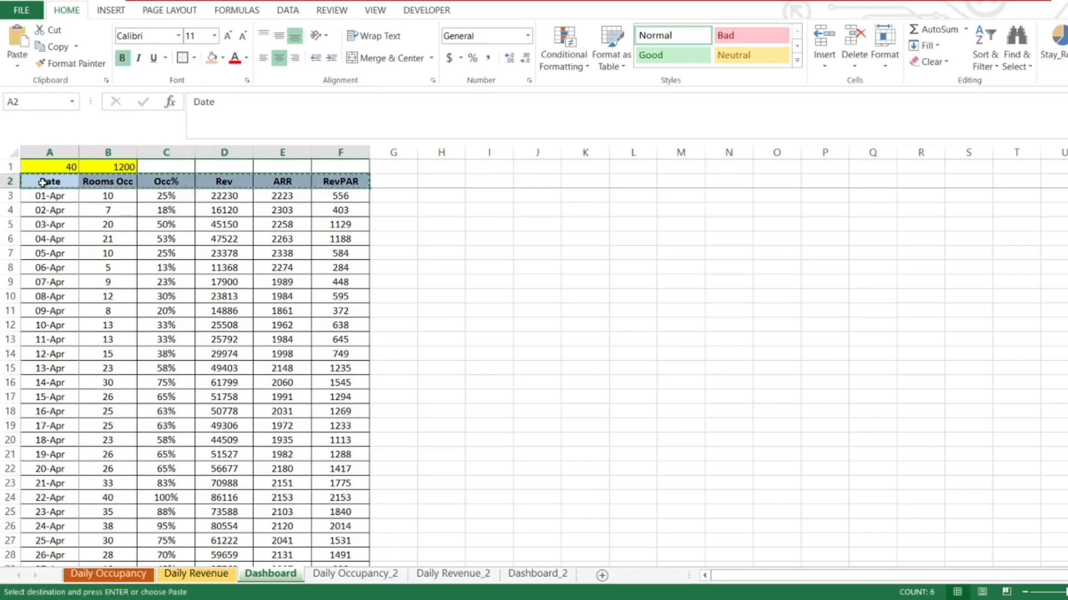
{"action": "left_click", "coordinate": [539, 575]}
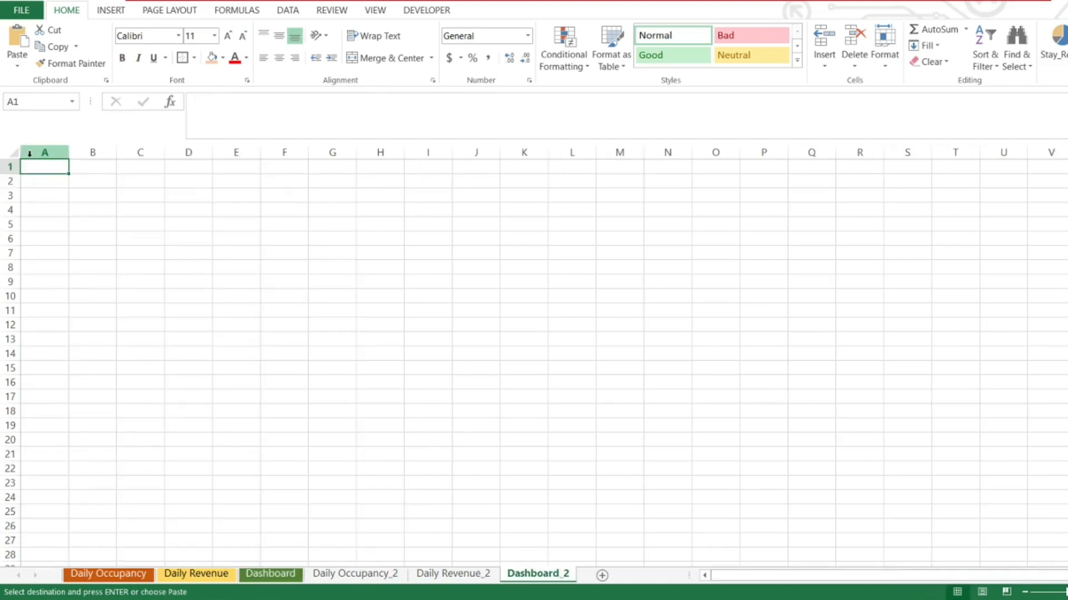
{"action": "key", "text": "Down"}
{"action": "key", "text": "ctrl+v"}
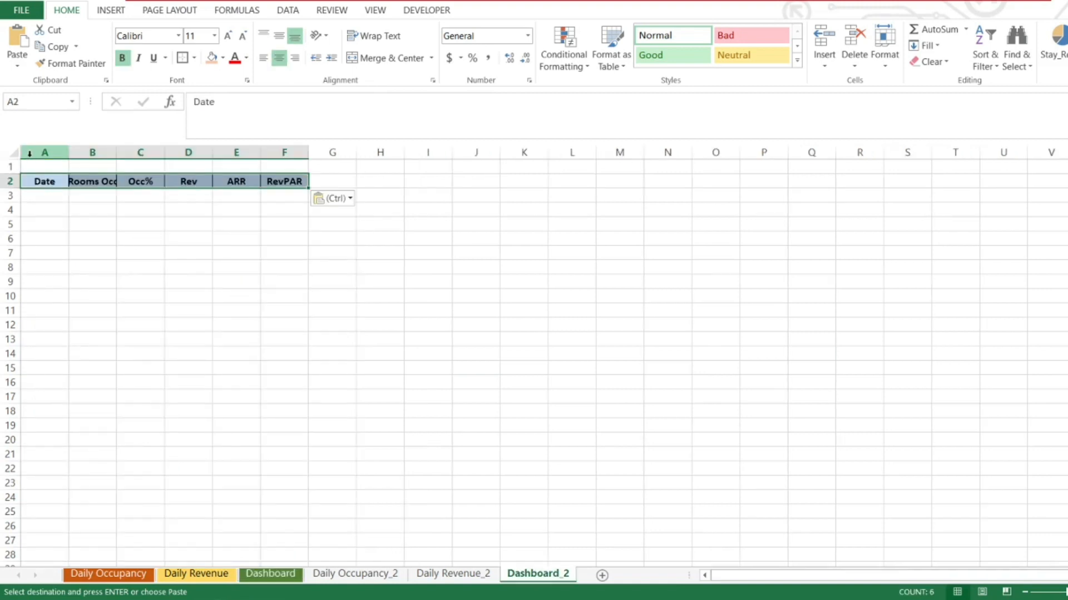
{"action": "double_click", "coordinate": [118, 154]}
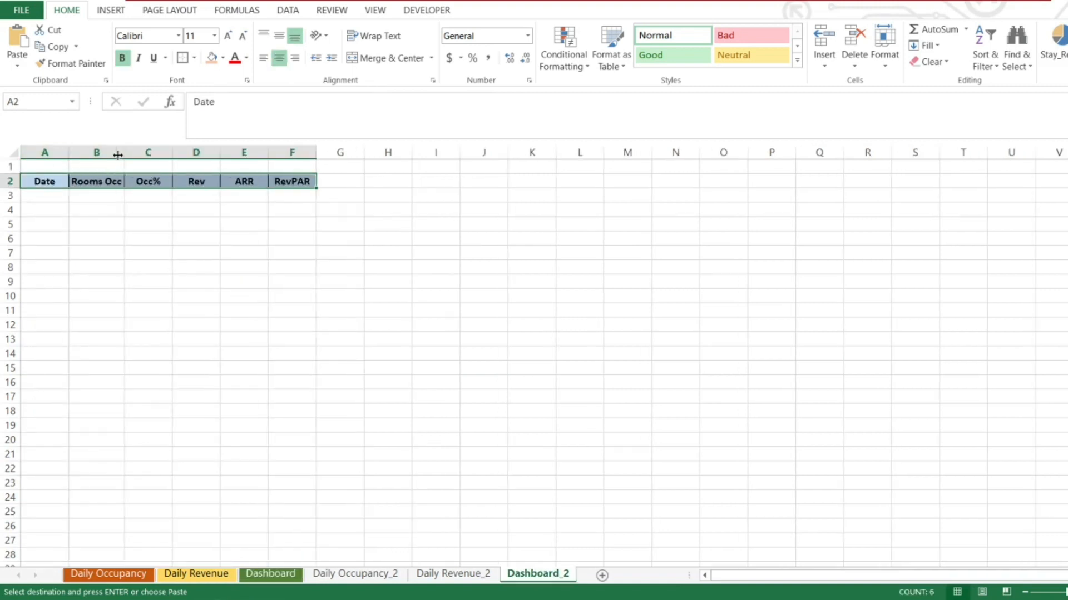
Enter the first date, 01/04/2021, in A3 under the Date header.
{"action": "left_click", "coordinate": [53, 195]}
{"action": "left_click", "coordinate": [47, 182]}
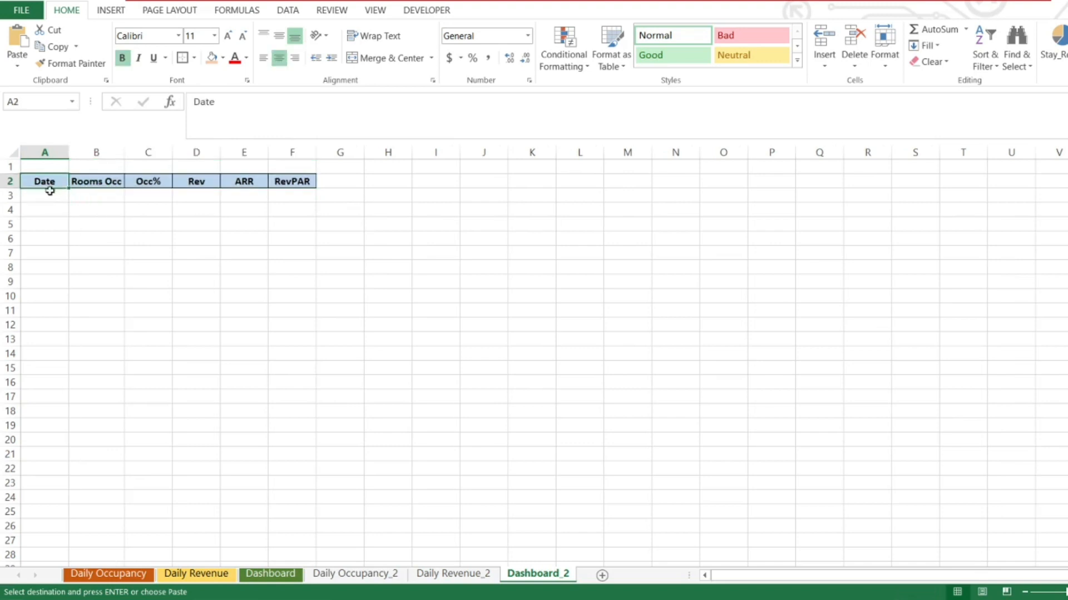
{"action": "left_click", "coordinate": [50, 195]}
{"action": "type", "text": "01/"}
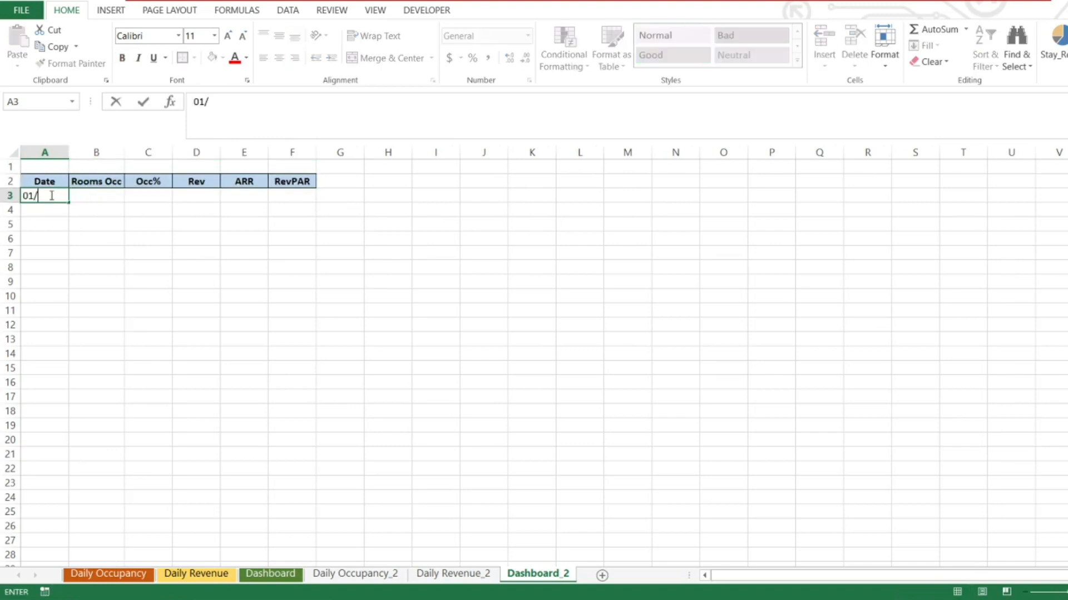
{"action": "type", "text": "04/2021"}
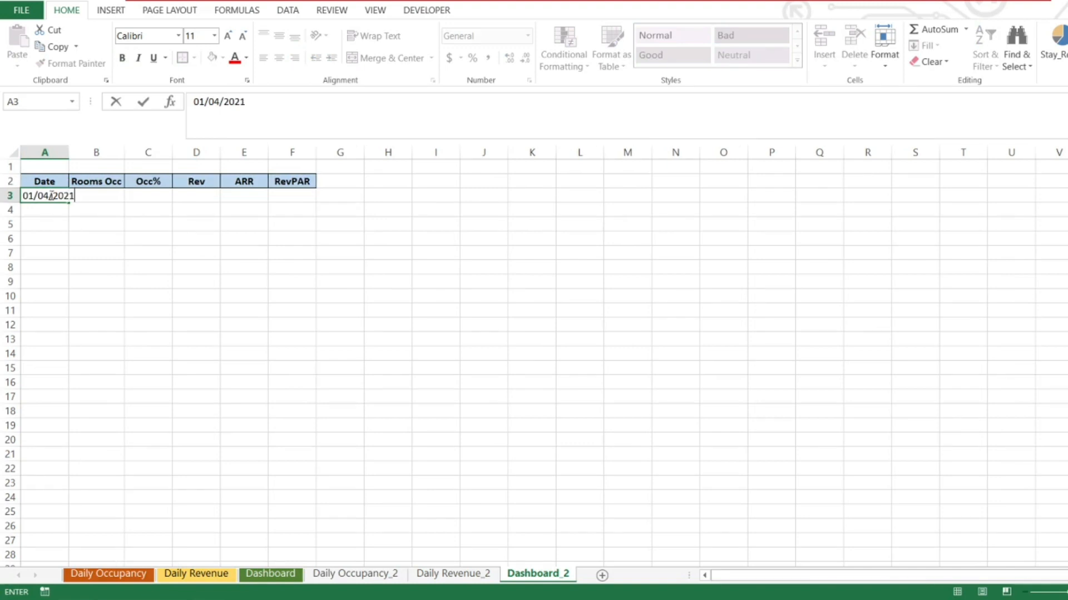
{"action": "key", "text": "Return"}
Fill A3:A32 with a daily date series starting from 01/04/2021.
{"action": "left_click", "coordinate": [50, 195]}
{"action": "key", "text": "ctrl+c"}
{"action": "key", "text": "shift+Down"}
{"action": "key", "text": "shift+Down"}
{"action": "key", "text": "shift+Down"}
{"action": "key", "text": "shift+Down"}
{"action": "key", "text": "shift+Down"}
{"action": "key", "text": "shift+Down"}
{"action": "key", "text": "shift+Down"}
{"action": "key", "text": "shift+Down"}
{"action": "key", "text": "shift+Down"}
{"action": "key", "text": "shift+Down"}
{"action": "key", "text": "shift+Down"}
{"action": "key", "text": "shift+Down"}
{"action": "key", "text": "shift+Down"}
{"action": "key", "text": "shift+Down"}
{"action": "key", "text": "shift+Down"}
{"action": "key", "text": "shift+Down"}
{"action": "key", "text": "shift+Down"}
{"action": "key", "text": "shift+Down"}
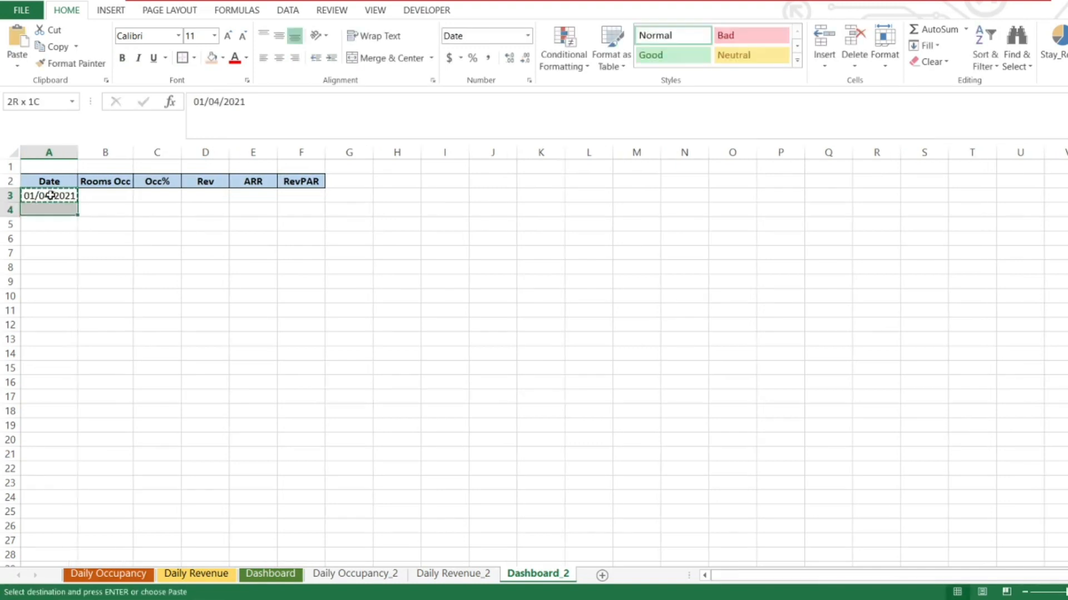
{"action": "key", "text": "shift+Down"}
{"action": "key", "text": "shift+Down"}
{"action": "key", "text": "shift+Down"}
{"action": "key", "text": "shift+Down"}
{"action": "key", "text": "shift+Down"}
{"action": "key", "text": "shift+Down"}
{"action": "key", "text": "shift+Down"}
{"action": "key", "text": "shift+Down"}
{"action": "key", "text": "shift+Down"}
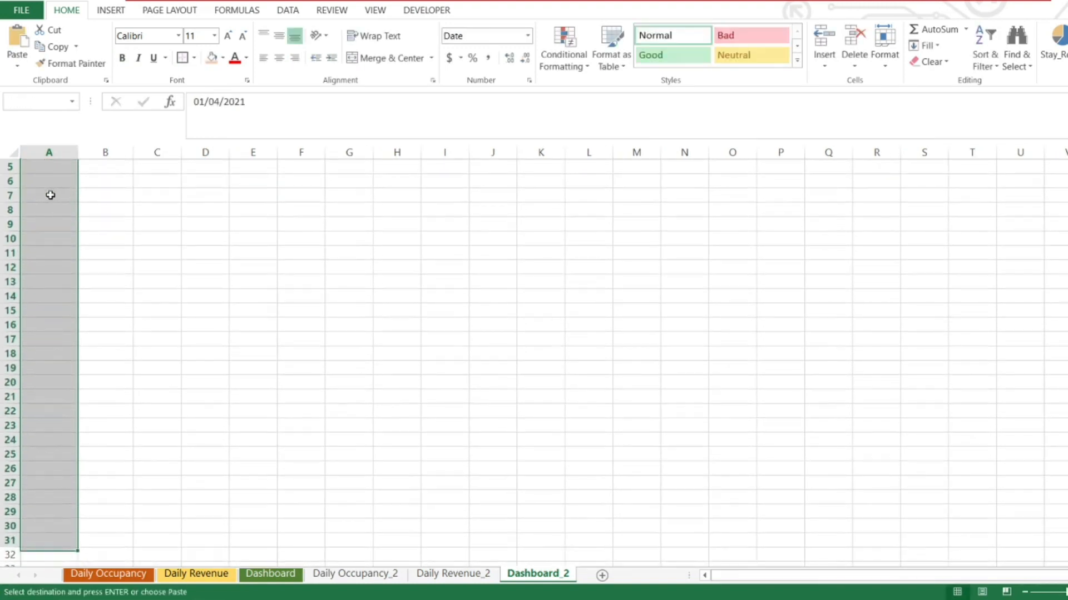
{"action": "key", "text": "shift+Down"}
{"action": "key", "text": "shift+Down"}
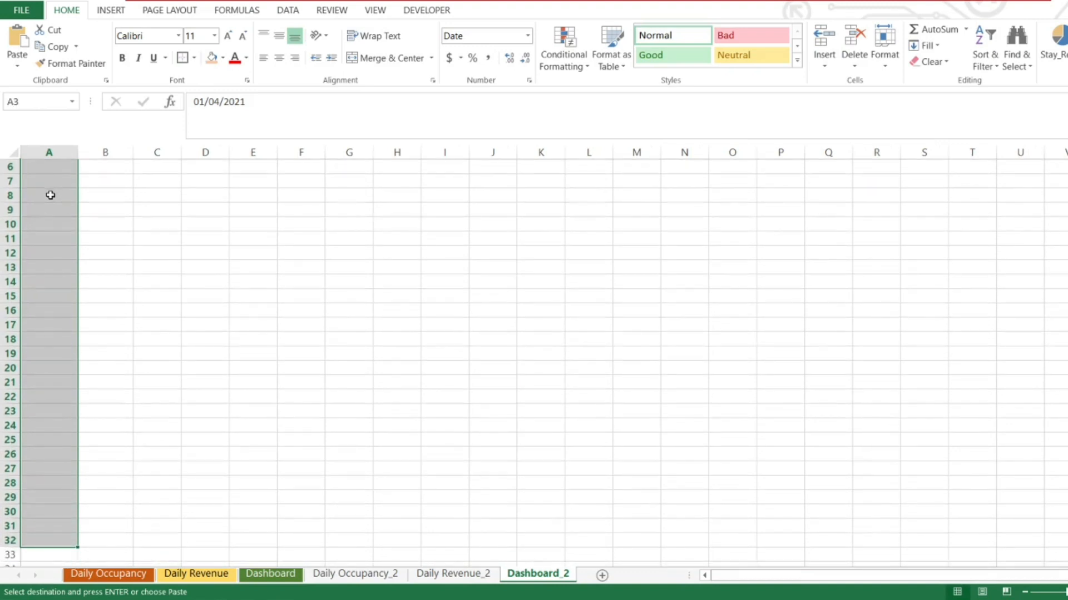
{"action": "key", "text": "alt+h"}
{"action": "key", "text": "f"}
{"action": "key", "text": "i"}
{"action": "key", "text": "s"}
{"action": "key", "text": "Return"}
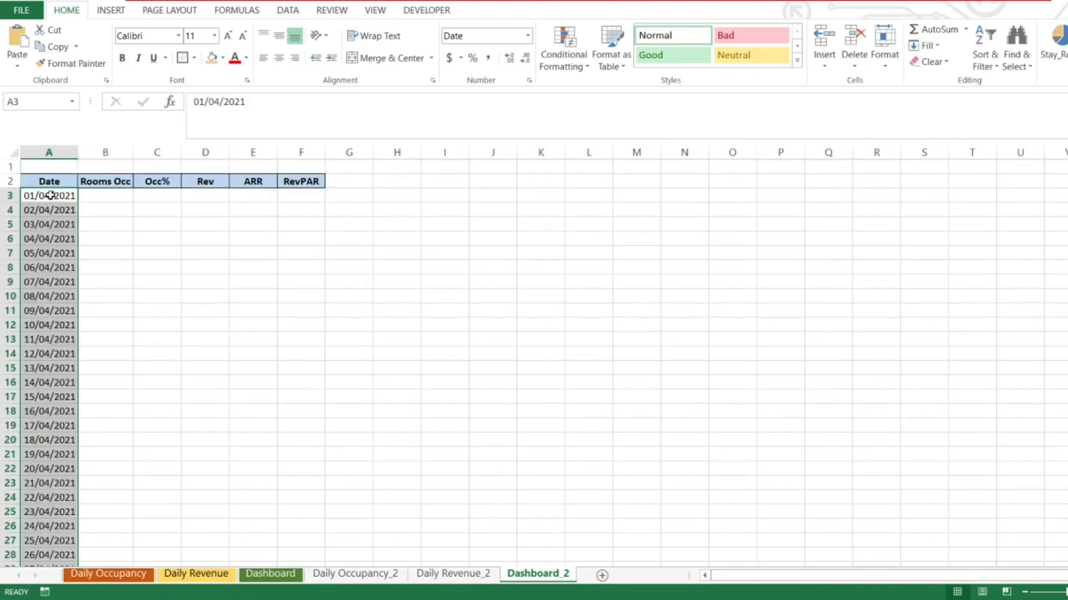
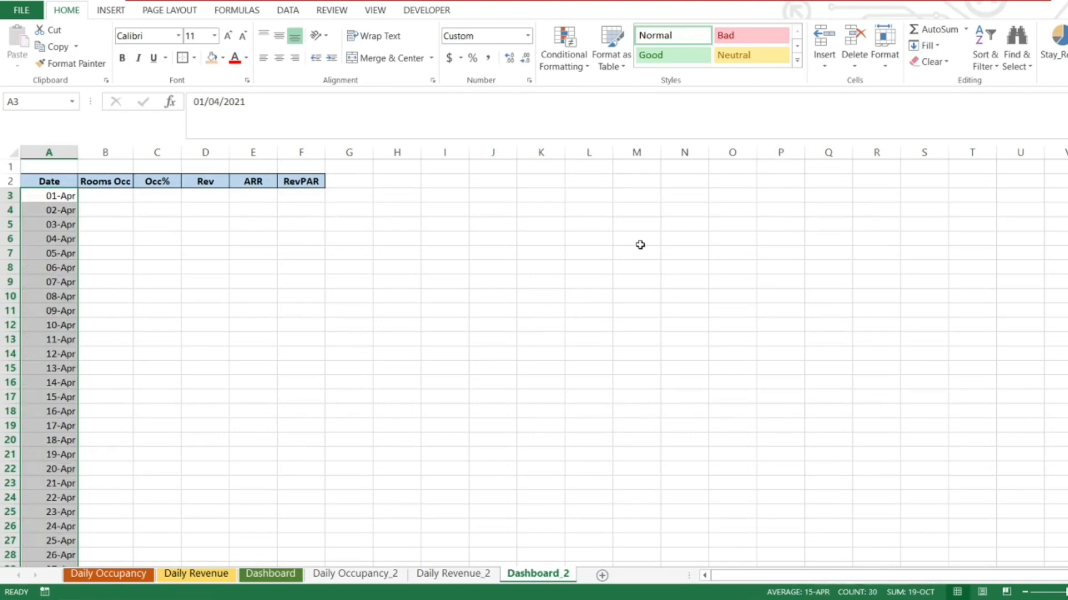
Enter the room count 40 in A1 and give the cell a yellow fill.
{"action": "key", "text": "ctrl+Home"}
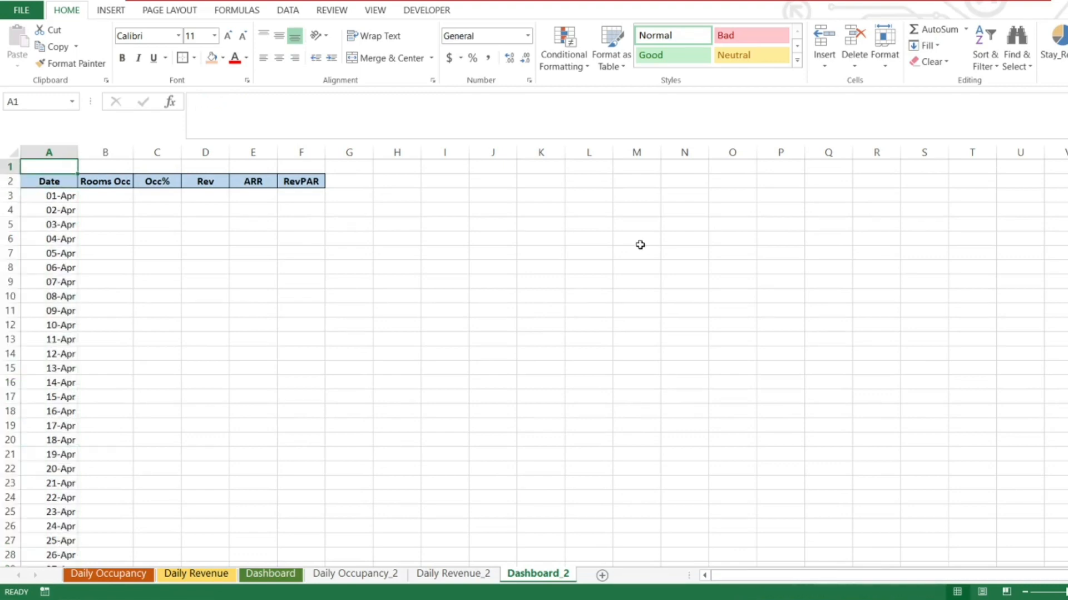
{"action": "type", "text": "40"}
{"action": "key", "text": "Return"}
{"action": "key", "text": "Up"}
{"action": "key", "text": "Right"}
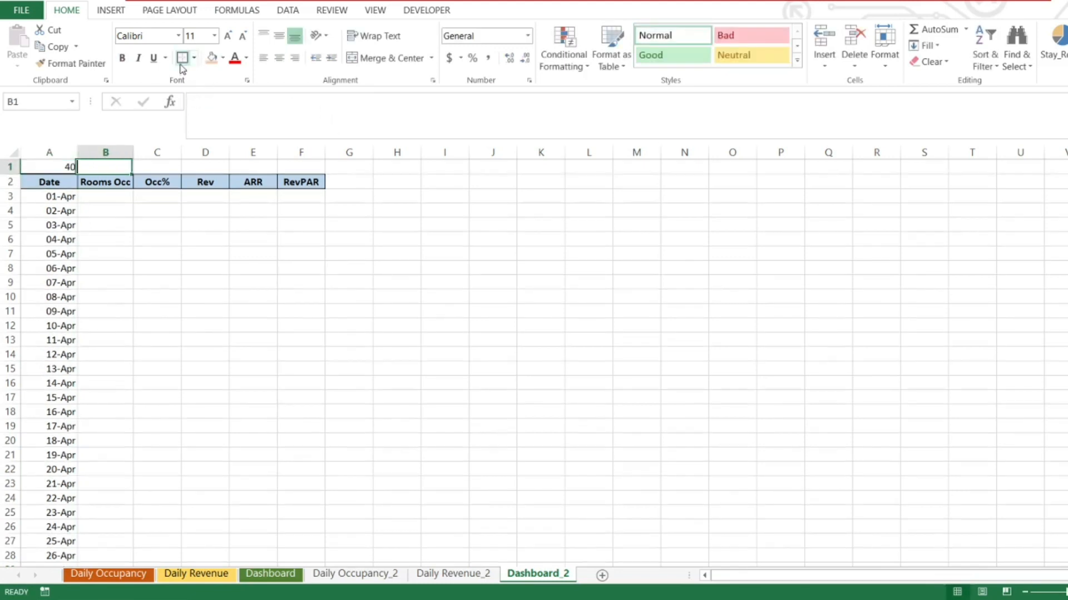
{"action": "key", "text": "Left"}
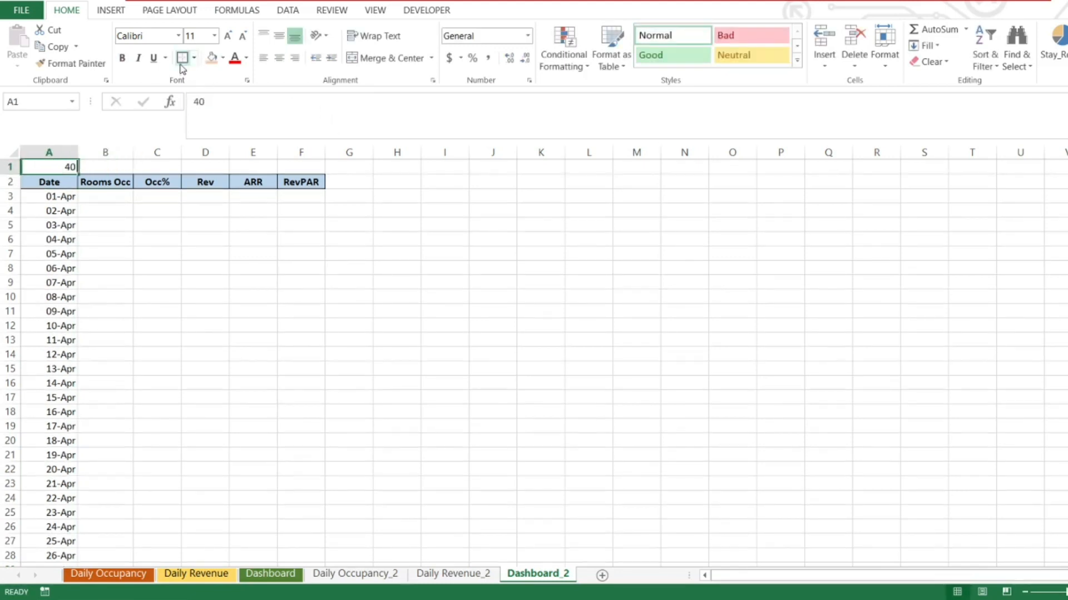
{"action": "left_click", "coordinate": [211, 57]}
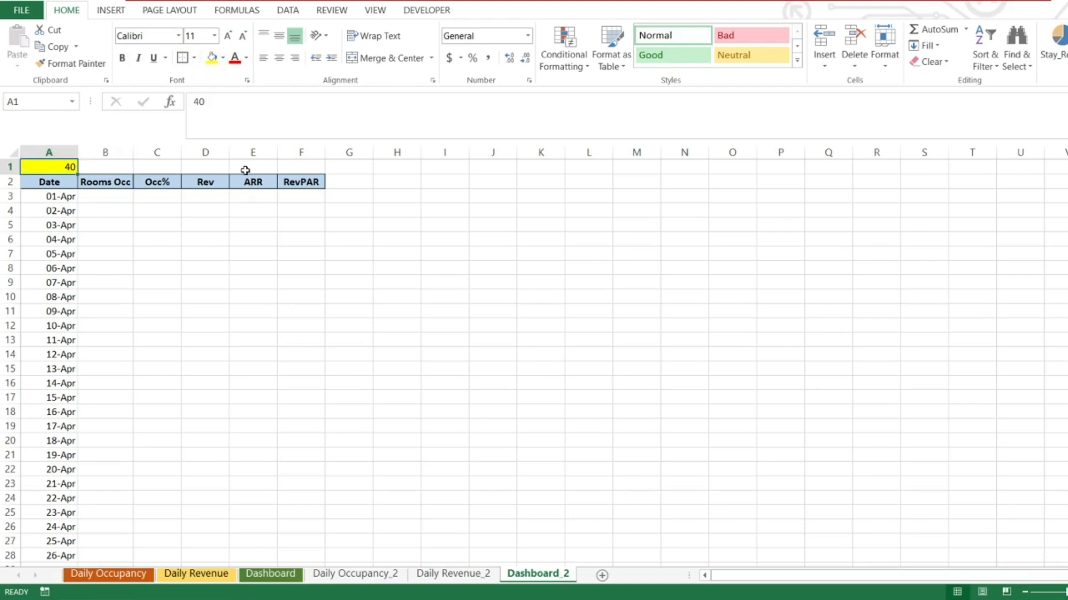
Go to the Daily Occupancy_2 sheet and check the month room nights formula in D2 and the 17-Apr Rooms Occ sum in V2.
{"action": "key", "text": "Down"}
{"action": "key", "text": "Down"}
{"action": "key", "text": "Up"}
{"action": "key", "text": "Right"}
{"action": "key", "text": "Down"}
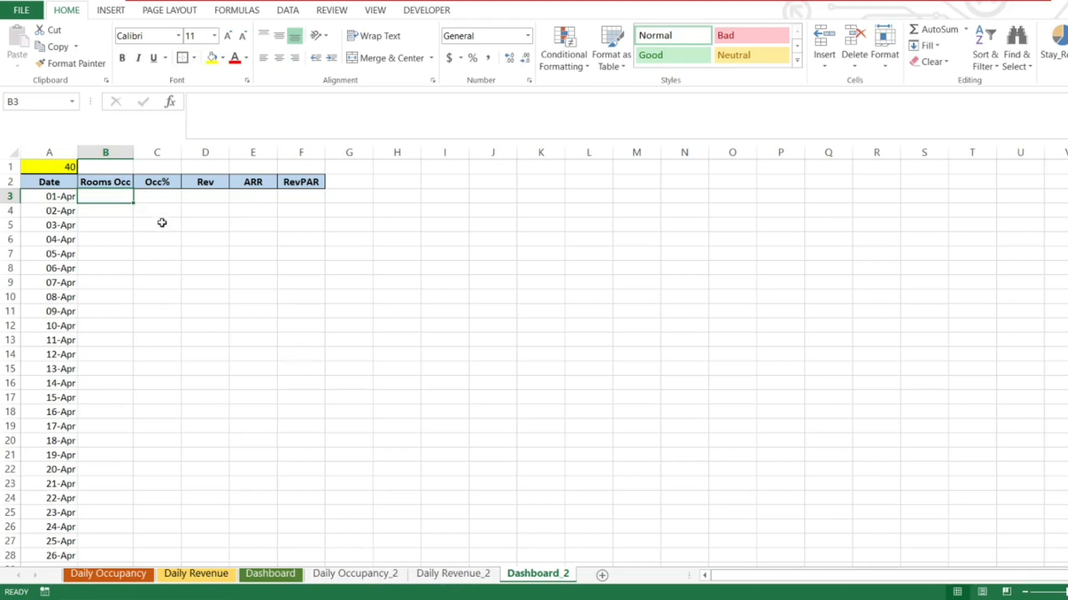
{"action": "left_click", "coordinate": [160, 196]}
{"action": "left_click", "coordinate": [343, 578]}
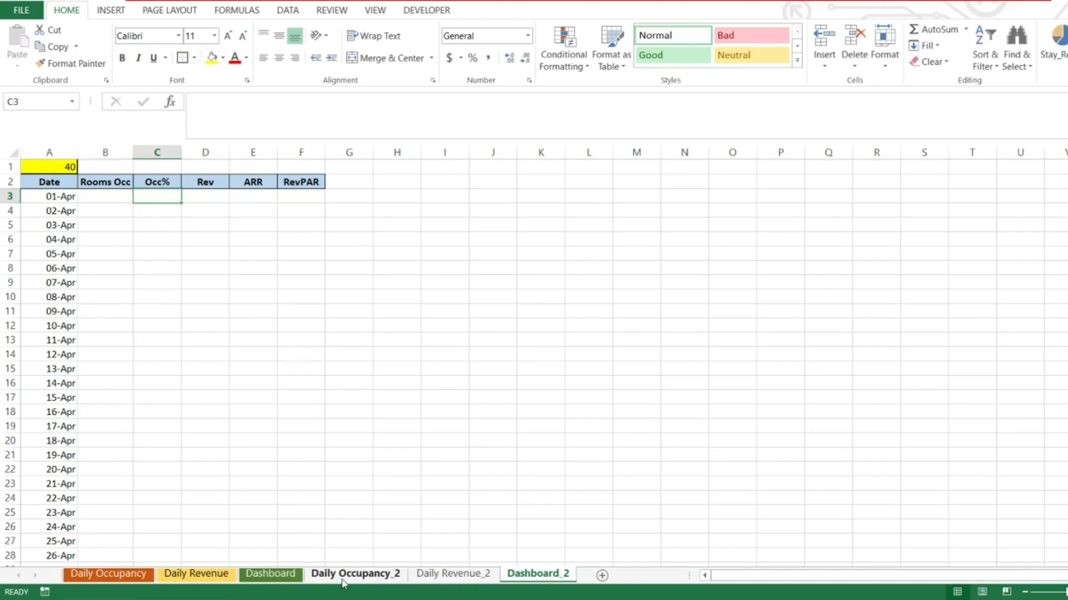
{"action": "left_click", "coordinate": [236, 167]}
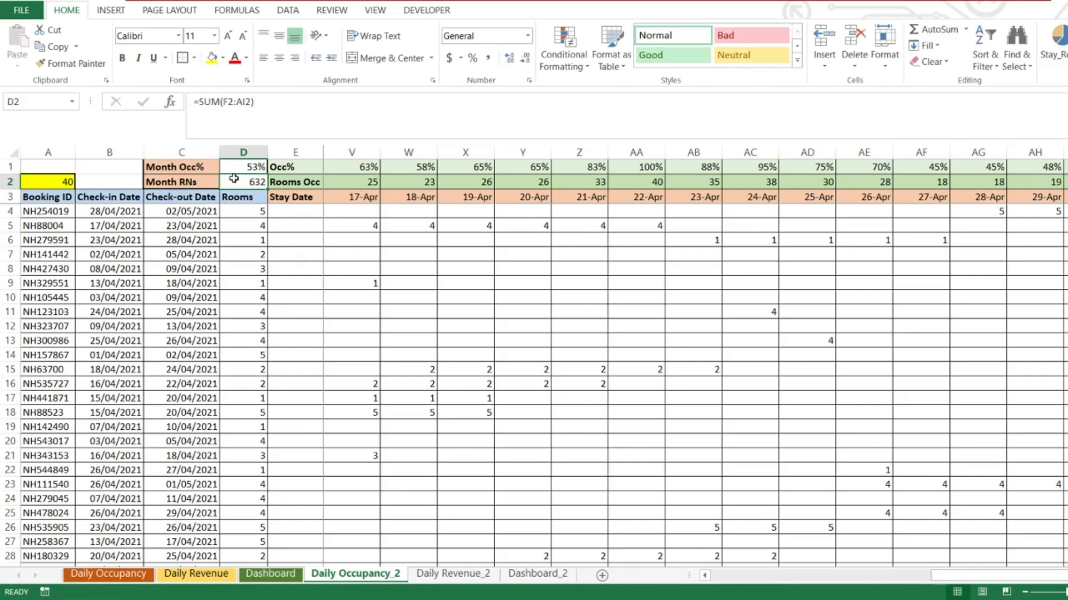
{"action": "left_click", "coordinate": [354, 183]}
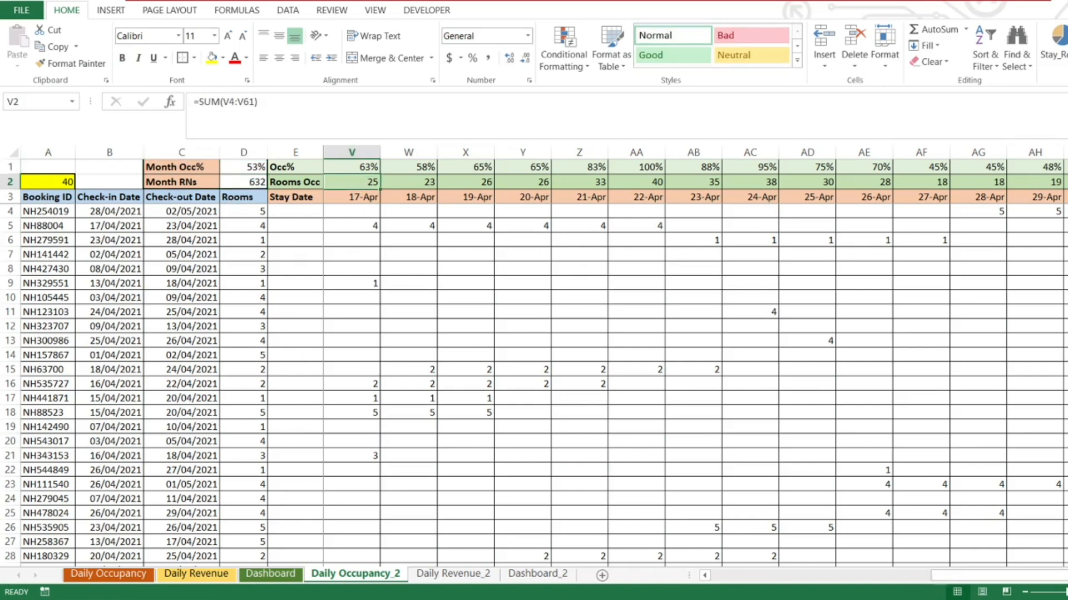
Look through the booking rows of Daily Occupancy_2 from row 14 down to row 40.
{"action": "left_click", "coordinate": [176, 356]}
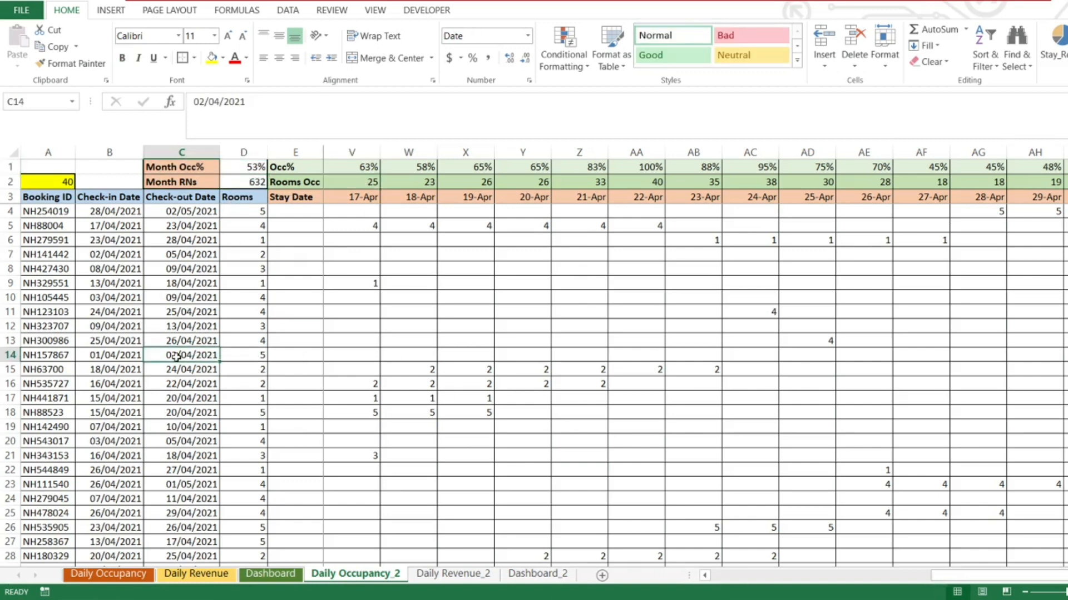
{"action": "key", "text": "Down"}
{"action": "key", "text": "Down"}
{"action": "key", "text": "Down"}
{"action": "key", "text": "Down"}
{"action": "key", "text": "Down"}
{"action": "key", "text": "Down"}
{"action": "key", "text": "Down"}
{"action": "key", "text": "Down"}
{"action": "key", "text": "Down"}
{"action": "key", "text": "Down"}
{"action": "key", "text": "Down"}
{"action": "key", "text": "Down"}
{"action": "key", "text": "Down"}
{"action": "key", "text": "Down"}
{"action": "key", "text": "Down"}
{"action": "key", "text": "Down"}
{"action": "key", "text": "Down"}
{"action": "key", "text": "Down"}
{"action": "key", "text": "Down"}
{"action": "key", "text": "Down"}
{"action": "key", "text": "Down"}
{"action": "key", "text": "Down"}
{"action": "key", "text": "Down"}
{"action": "key", "text": "Down"}
{"action": "key", "text": "Down"}
{"action": "key", "text": "Down"}
{"action": "key", "text": "Right"}
{"action": "key", "text": "Right"}
{"action": "key", "text": "Right"}
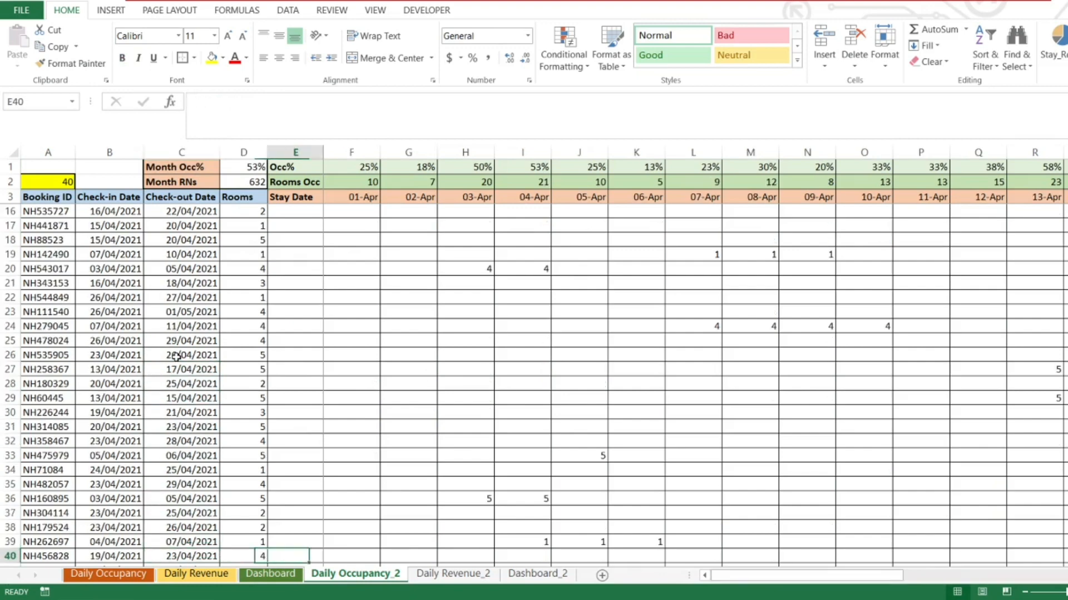
Go back up the 01-Apr column, examining its stay formulas and the Rooms Occ sum in F2, and select the Rooms Occ label.
{"action": "key", "text": "Up"}
{"action": "key", "text": "Up"}
{"action": "key", "text": "Up"}
{"action": "key", "text": "Up"}
{"action": "key", "text": "Up"}
{"action": "key", "text": "Up"}
{"action": "key", "text": "Up"}
{"action": "key", "text": "Up"}
{"action": "key", "text": "Up"}
{"action": "key", "text": "Up"}
{"action": "key", "text": "Up"}
{"action": "key", "text": "Up"}
{"action": "key", "text": "Up"}
{"action": "key", "text": "Up"}
{"action": "key", "text": "Up"}
{"action": "key", "text": "Up"}
{"action": "key", "text": "Up"}
{"action": "key", "text": "Up"}
{"action": "key", "text": "Up"}
{"action": "key", "text": "Up"}
{"action": "key", "text": "Up"}
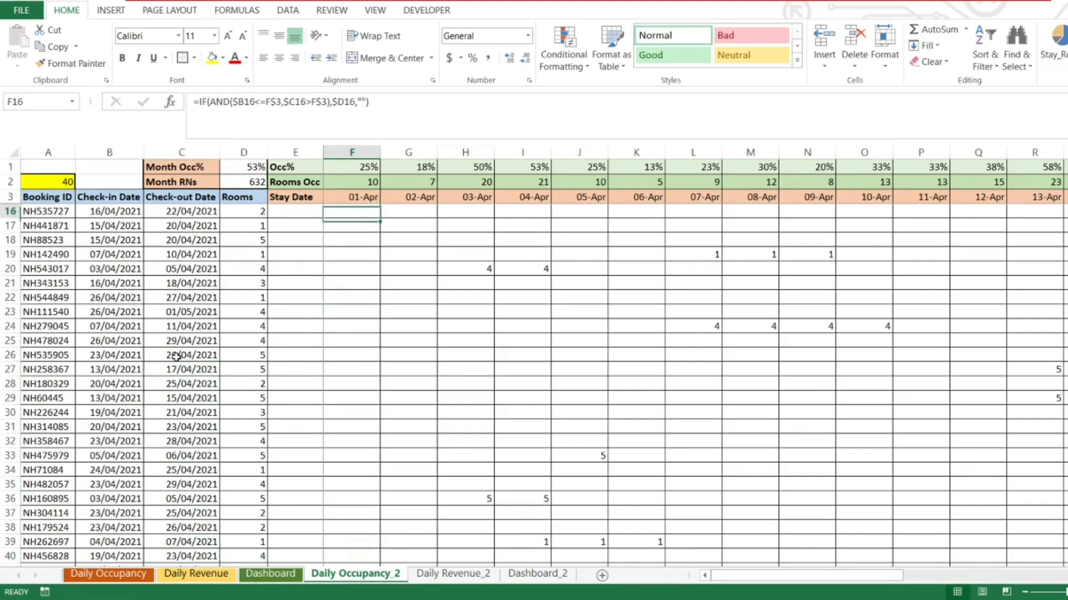
{"action": "key", "text": "Down"}
{"action": "key", "text": "Down"}
{"action": "key", "text": "Down"}
{"action": "key", "text": "Down"}
{"action": "key", "text": "Down"}
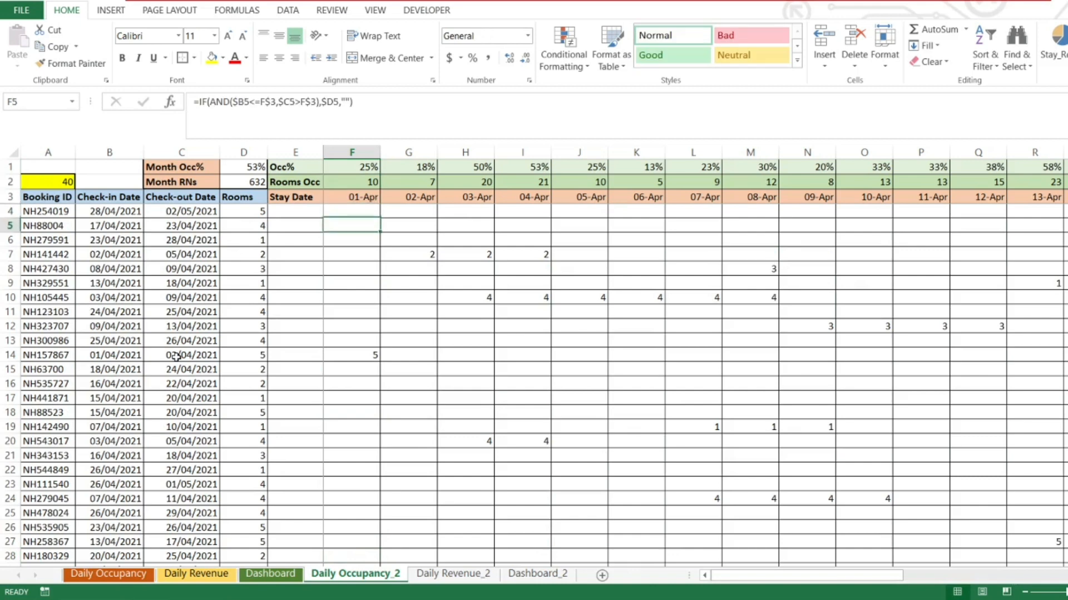
{"action": "key", "text": "Up"}
{"action": "key", "text": "Up"}
{"action": "key", "text": "Up"}
{"action": "key", "text": "Up"}
{"action": "key", "text": "Up"}
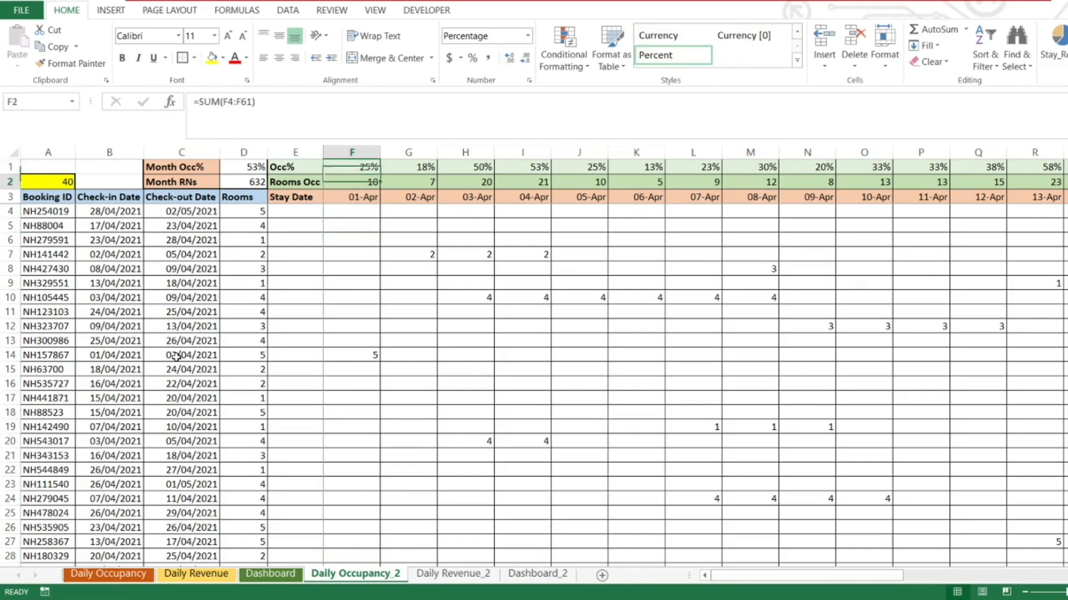
{"action": "key", "text": "Down"}
{"action": "key", "text": "Left"}
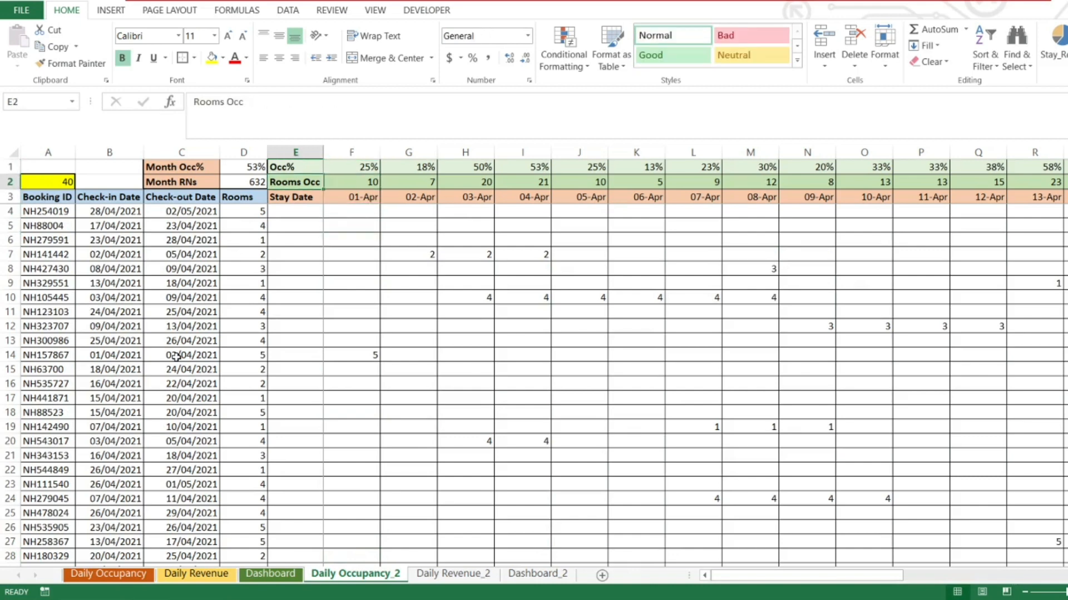
Check the daily Rooms Occ sums along row 2 of Daily Occupancy_2, going back to the 01-Apr column.
{"action": "key", "text": "Right"}
{"action": "key", "text": "Right"}
{"action": "key", "text": "Right"}
{"action": "key", "text": "Right"}
{"action": "key", "text": "Right"}
{"action": "key", "text": "Right"}
{"action": "key", "text": "Left"}
{"action": "key", "text": "Left"}
{"action": "key", "text": "Left"}
{"action": "key", "text": "Left"}
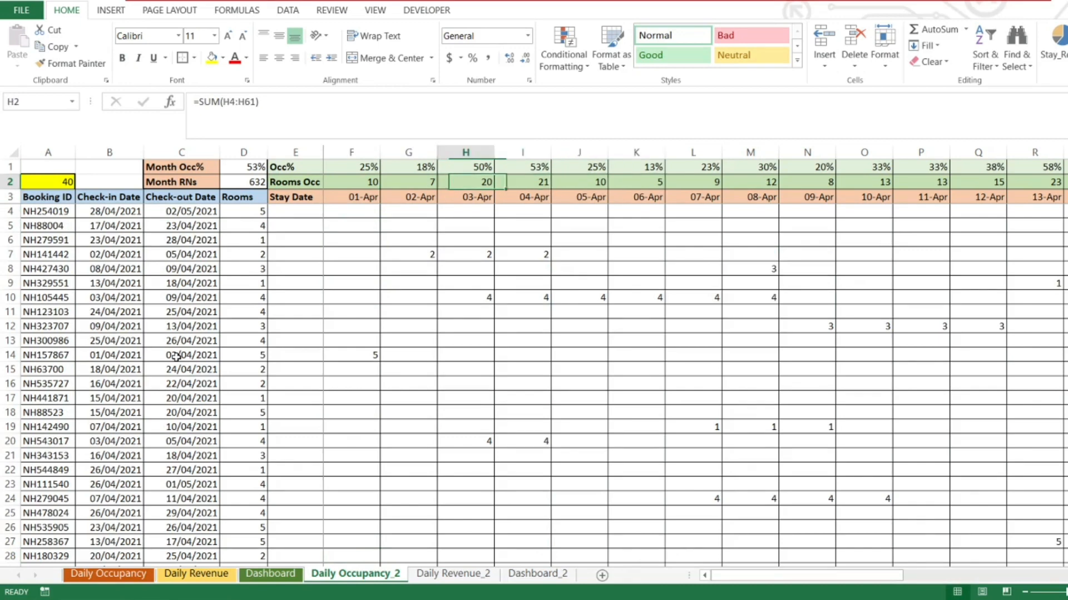
{"action": "key", "text": "Left"}
{"action": "key", "text": "Left"}
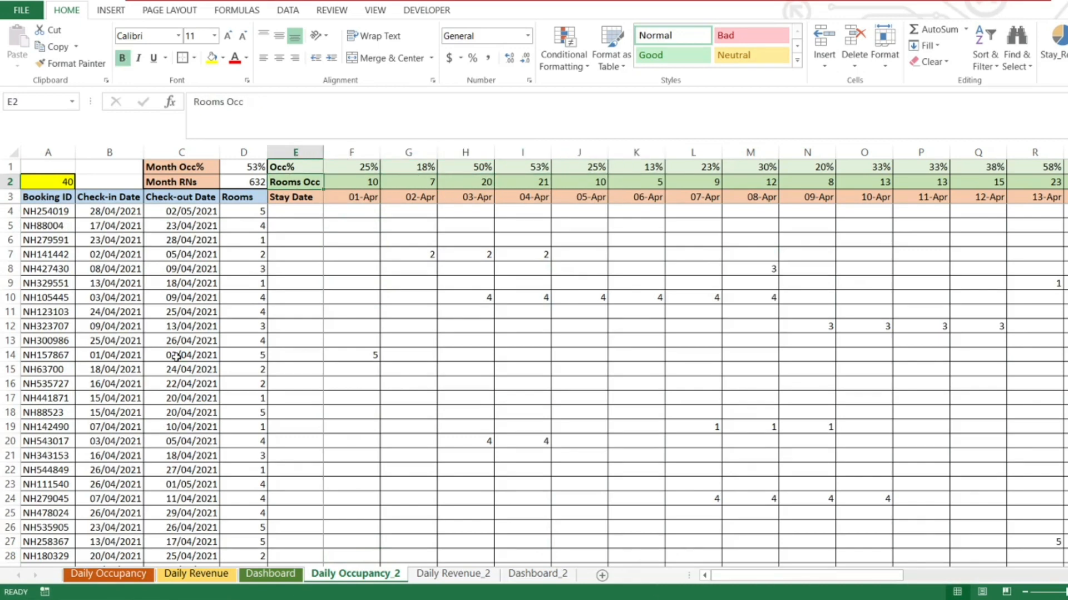
{"action": "key", "text": "Right"}
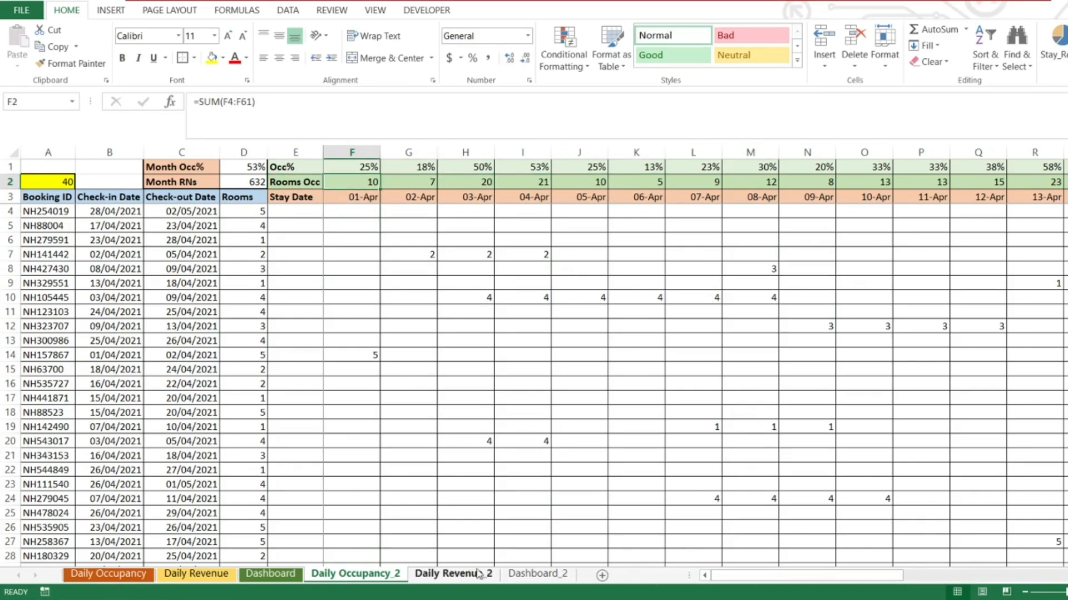
Start an INDEX formula in B3 of Dashboard_2 over 'Daily Occupancy_2'!$E$2:$AI$3 with row number 1.
{"action": "left_click", "coordinate": [504, 575]}
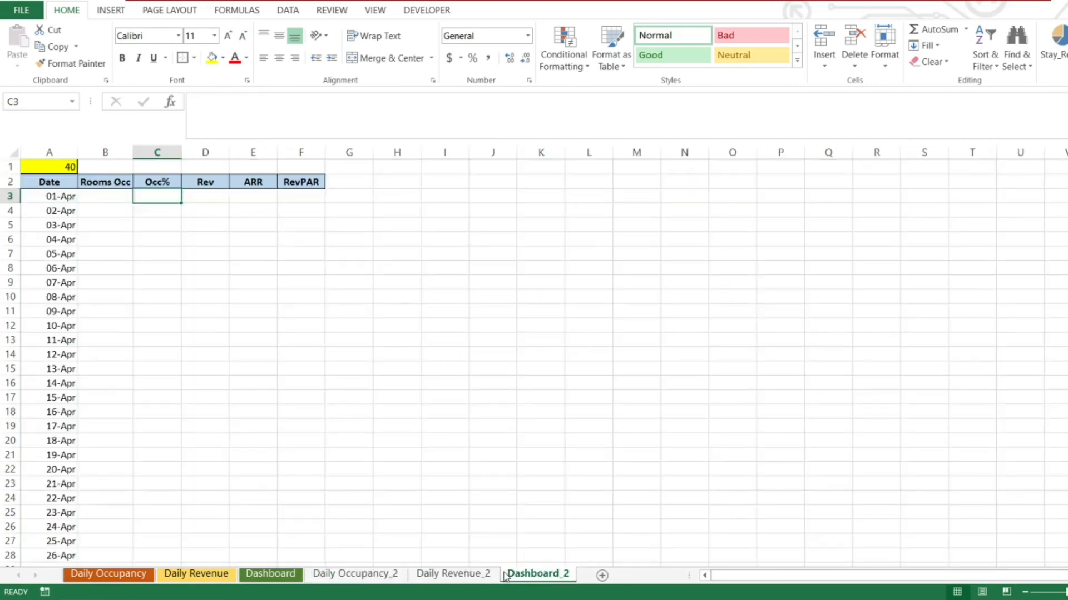
{"action": "left_click", "coordinate": [97, 197]}
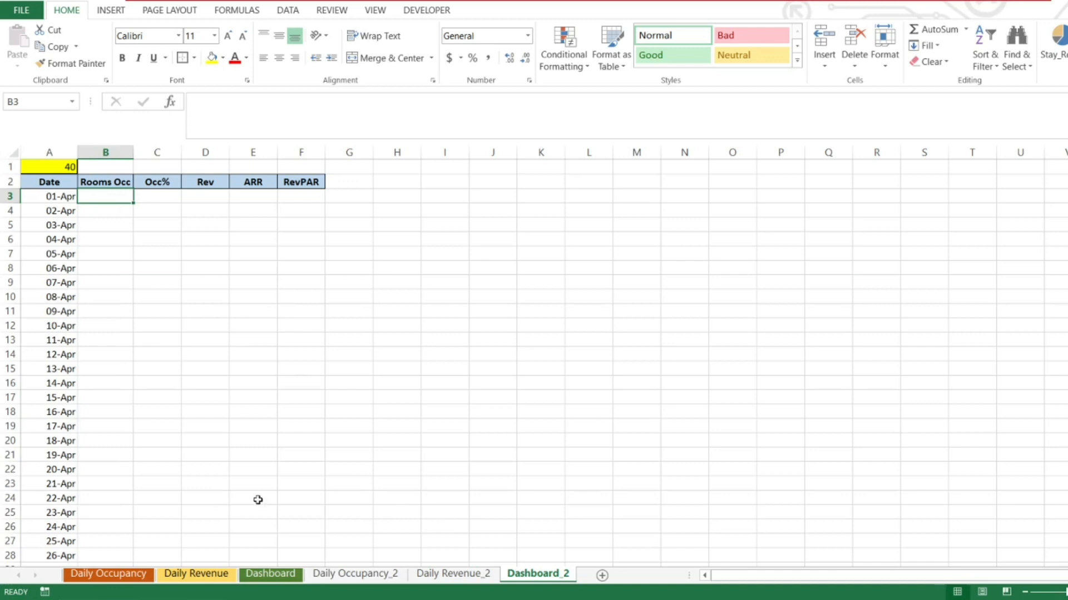
{"action": "type", "text": "=index"}
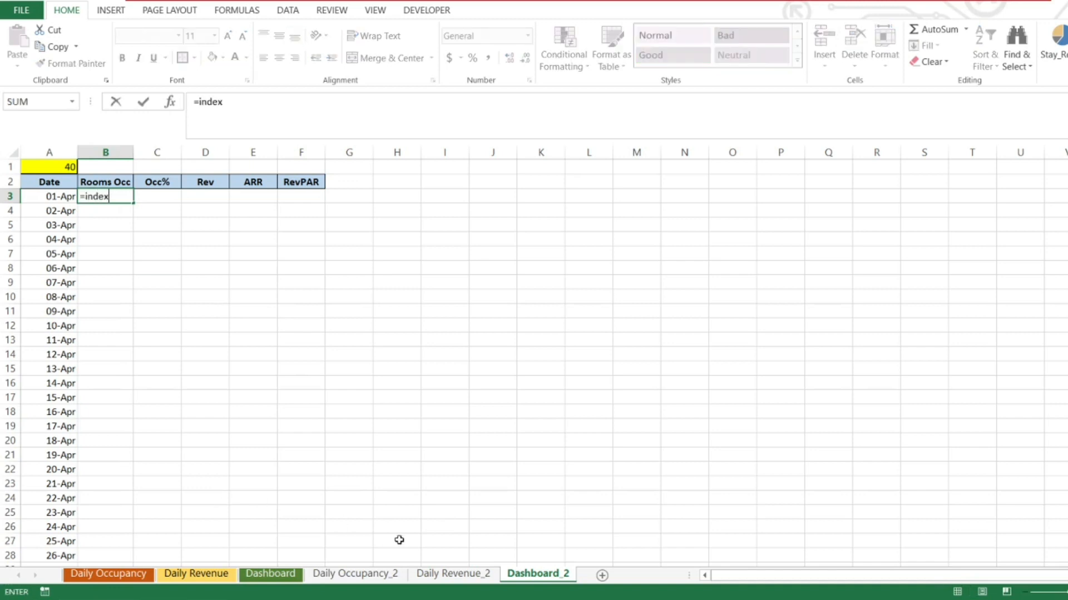
{"action": "key", "text": "Tab"}
{"action": "left_click", "coordinate": [379, 573]}
{"action": "left_click", "coordinate": [373, 575]}
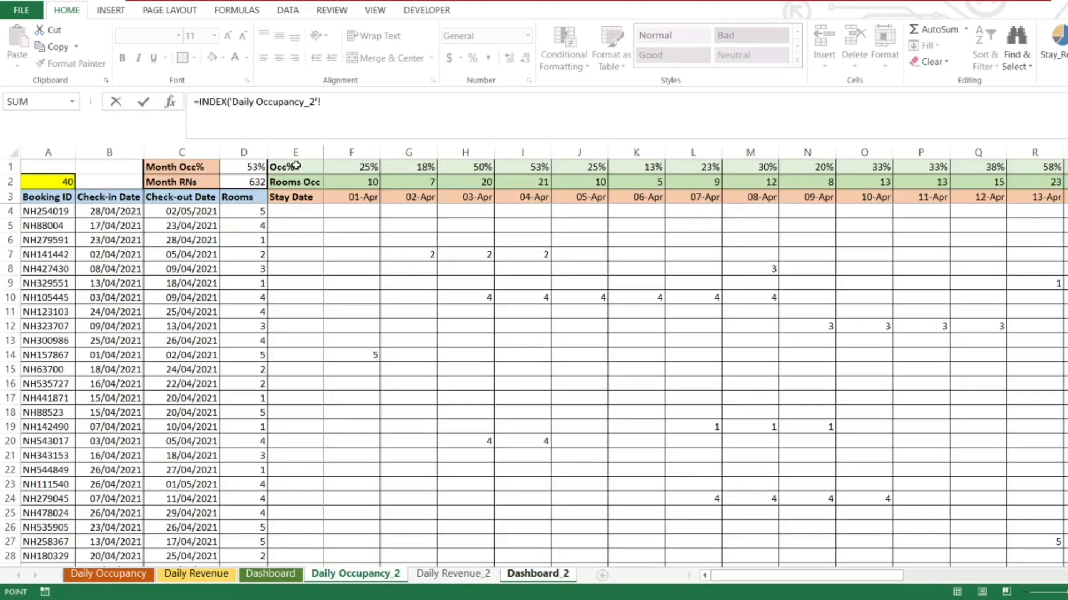
{"action": "left_click", "coordinate": [301, 179]}
{"action": "key", "text": "shift+Down"}
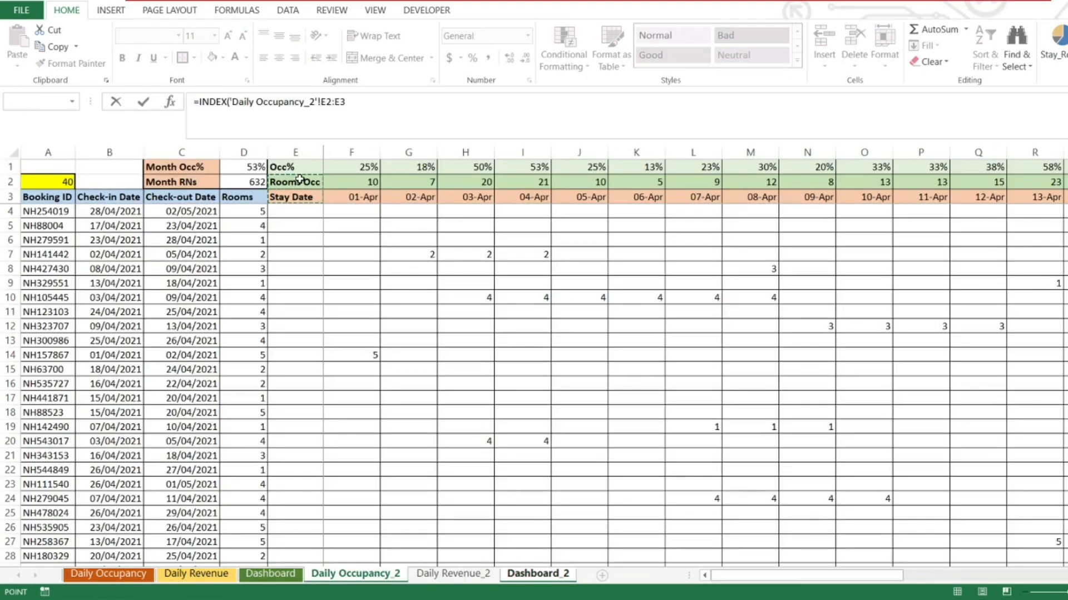
{"action": "key", "text": "ctrl+shift+Right"}
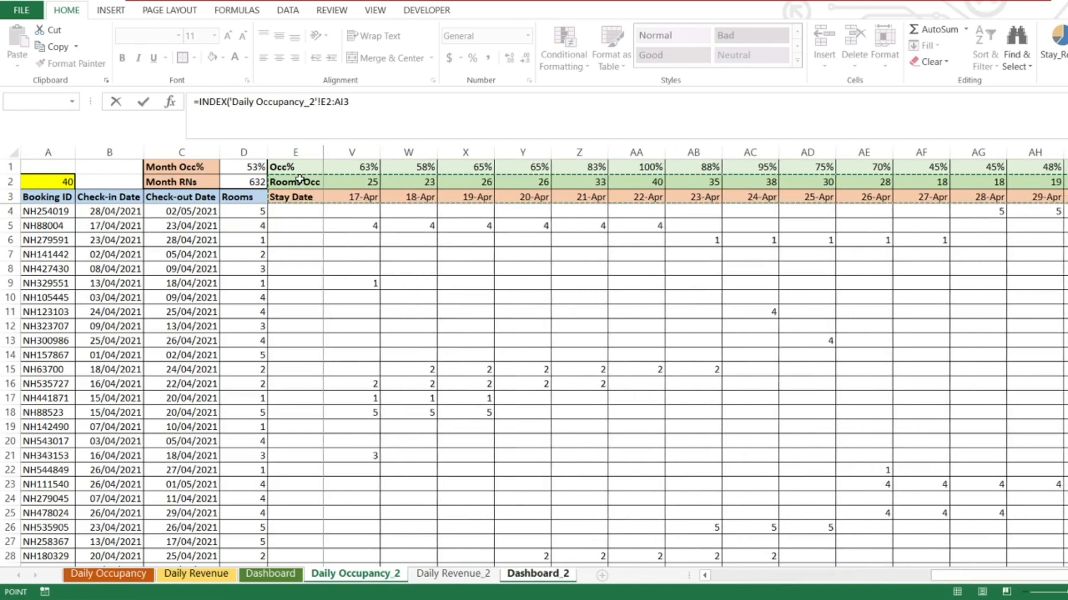
{"action": "key", "text": "F4"}
{"action": "type", "text": ",1,"}
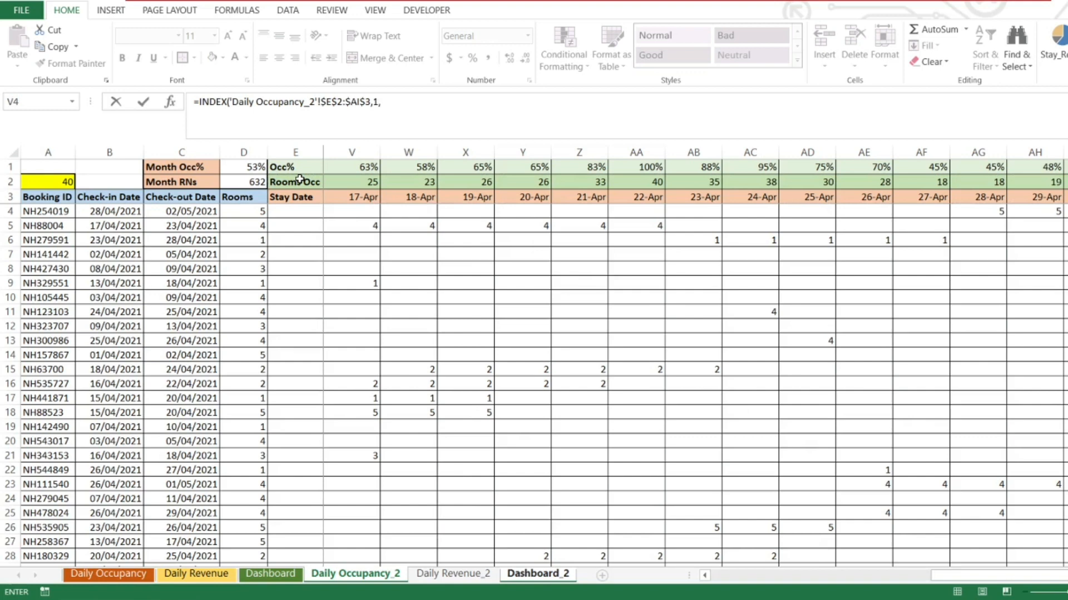
Add a MATCH as the column number of the INDEX formula, looking up the date in Dashboard_2!A3.
{"action": "type", "text": "matc"}
{"action": "key", "text": "Tab"}
{"action": "left_click", "coordinate": [537, 574]}
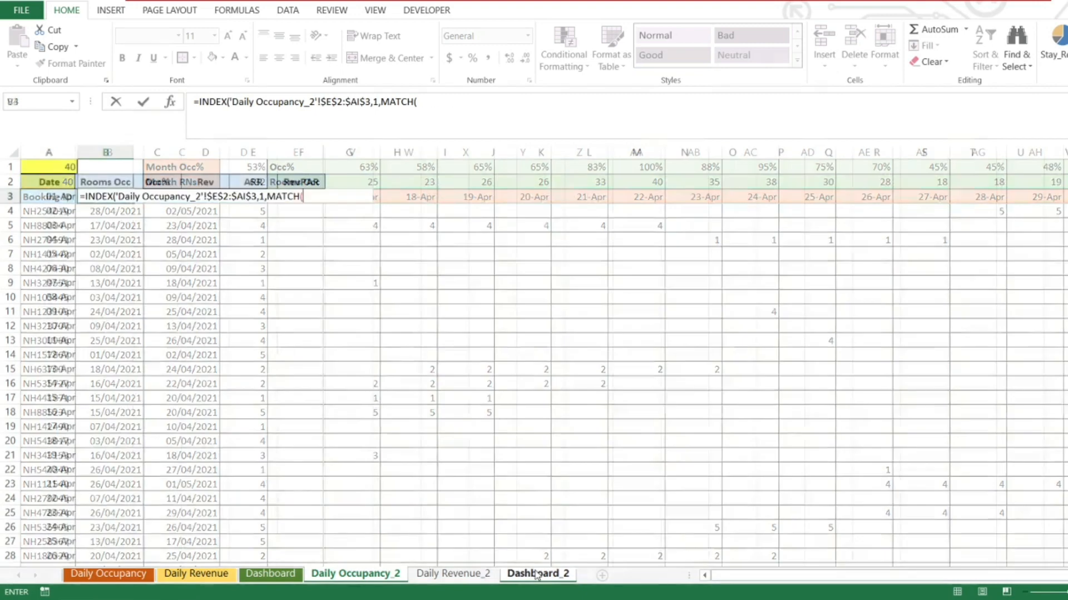
{"action": "left_click", "coordinate": [45, 198]}
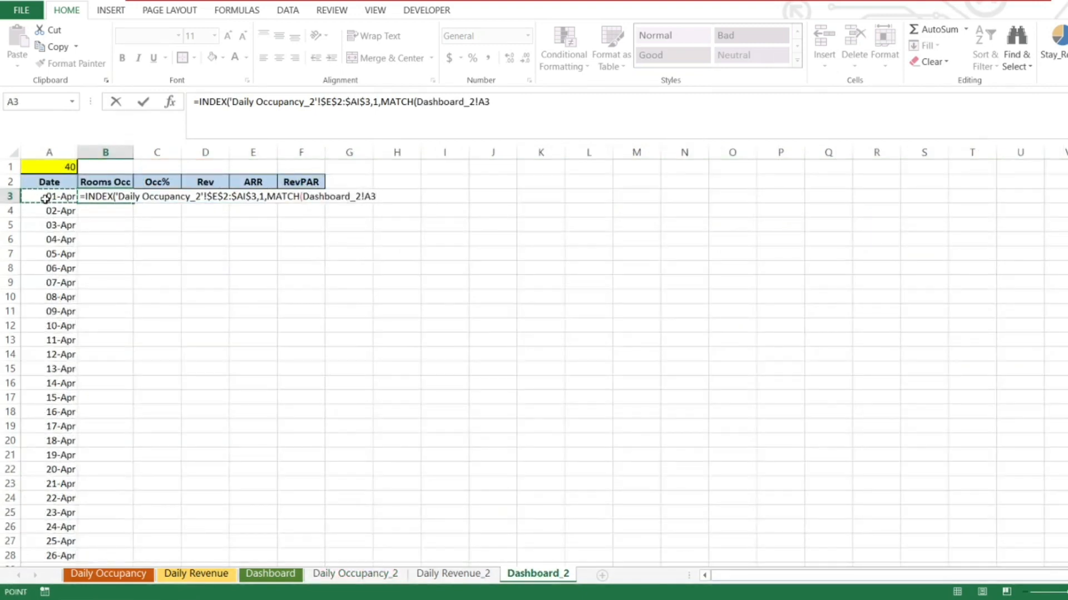
{"action": "type", "text": ","}
Complete the MATCH with the stay dates 'Daily Occupancy_2'!$F$3:$AI$3 and match type 0, and enter the formula in B3.
{"action": "left_click", "coordinate": [355, 574]}
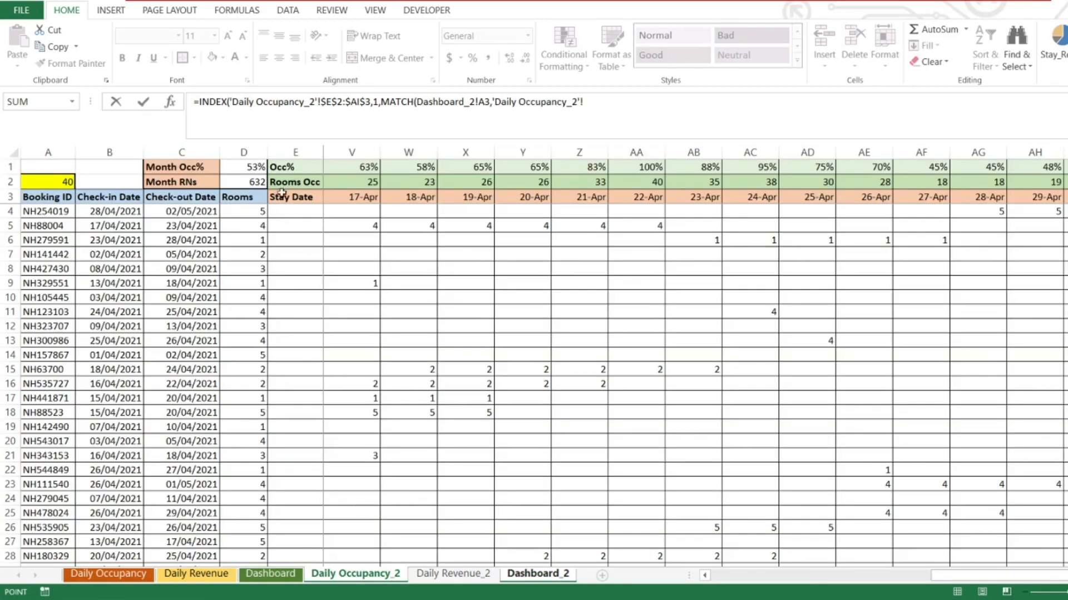
{"action": "left_click", "coordinate": [331, 197]}
{"action": "key", "text": "Home"}
{"action": "key", "text": "Right"}
{"action": "key", "text": "Right"}
{"action": "key", "text": "Right"}
{"action": "key", "text": "Right"}
{"action": "key", "text": "Right"}
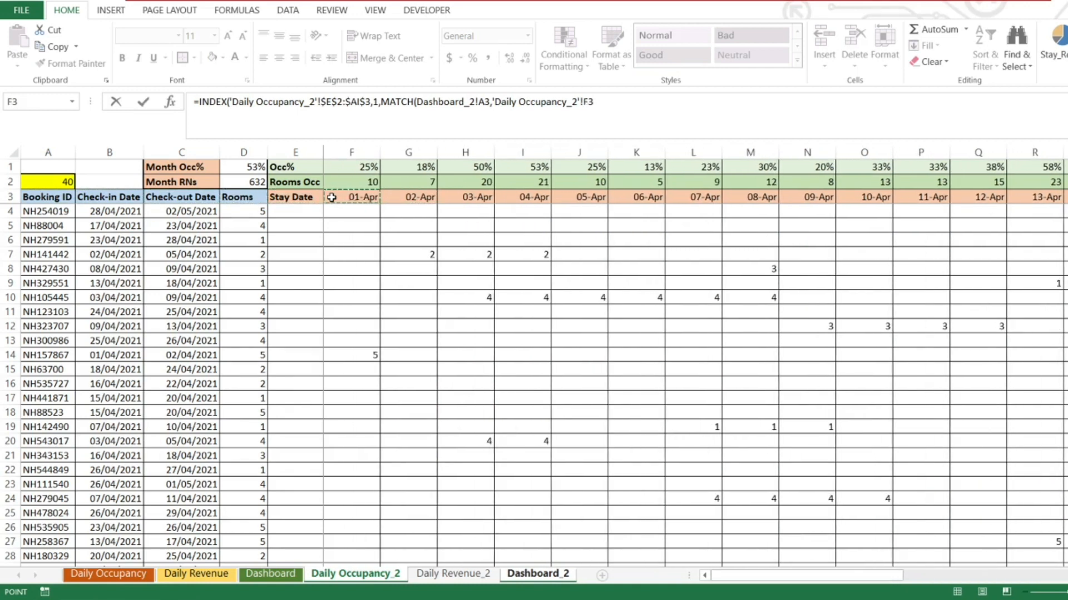
{"action": "key", "text": "ctrl+shift+Right"}
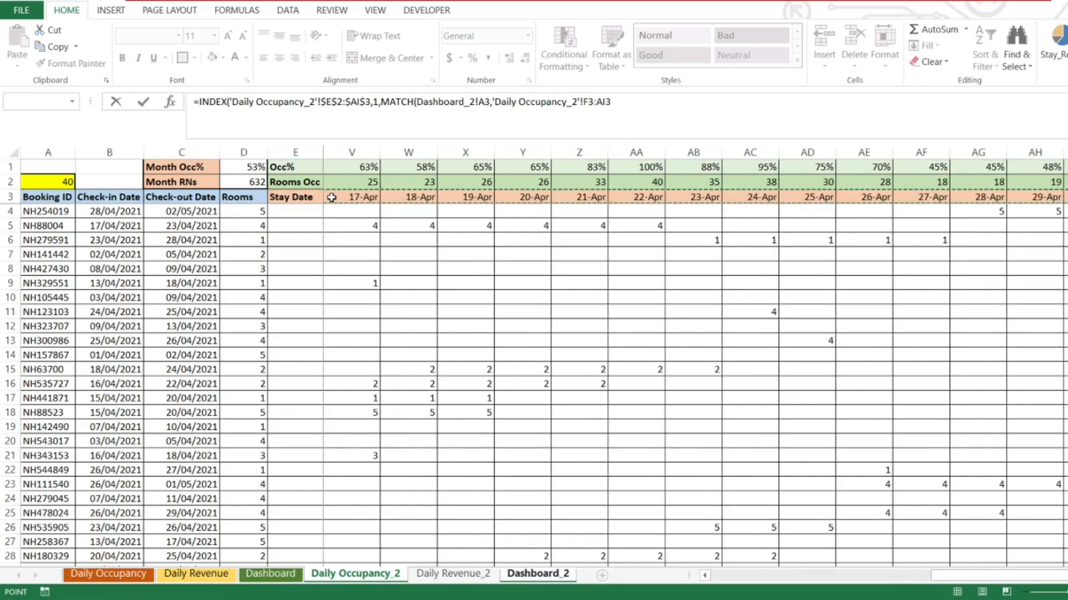
{"action": "key", "text": "F4"}
{"action": "type", "text": ","}
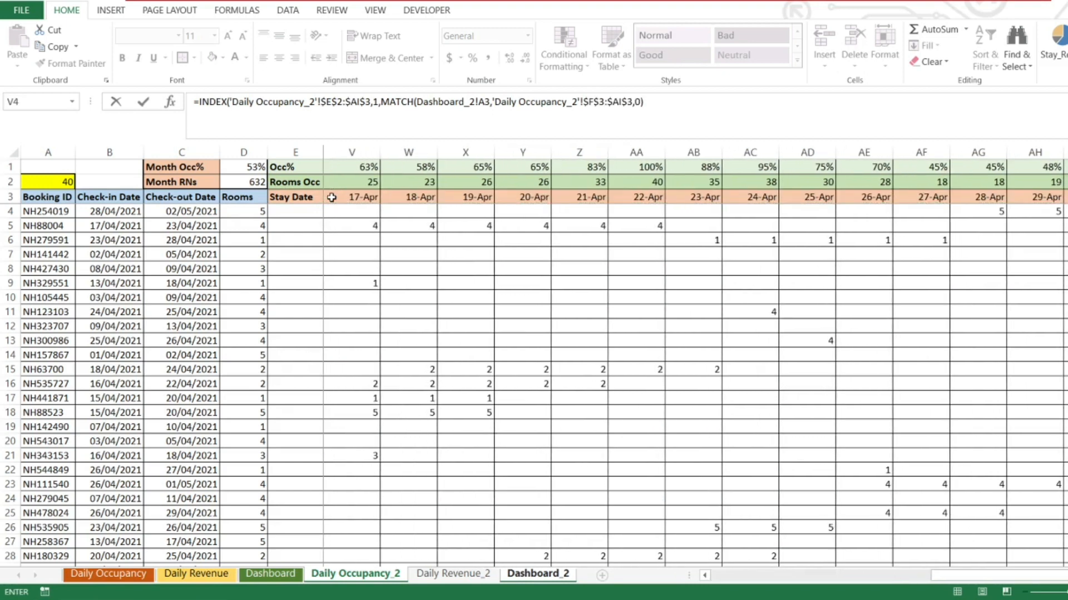
{"action": "type", "text": "0))"}
{"action": "key", "text": "Return"}
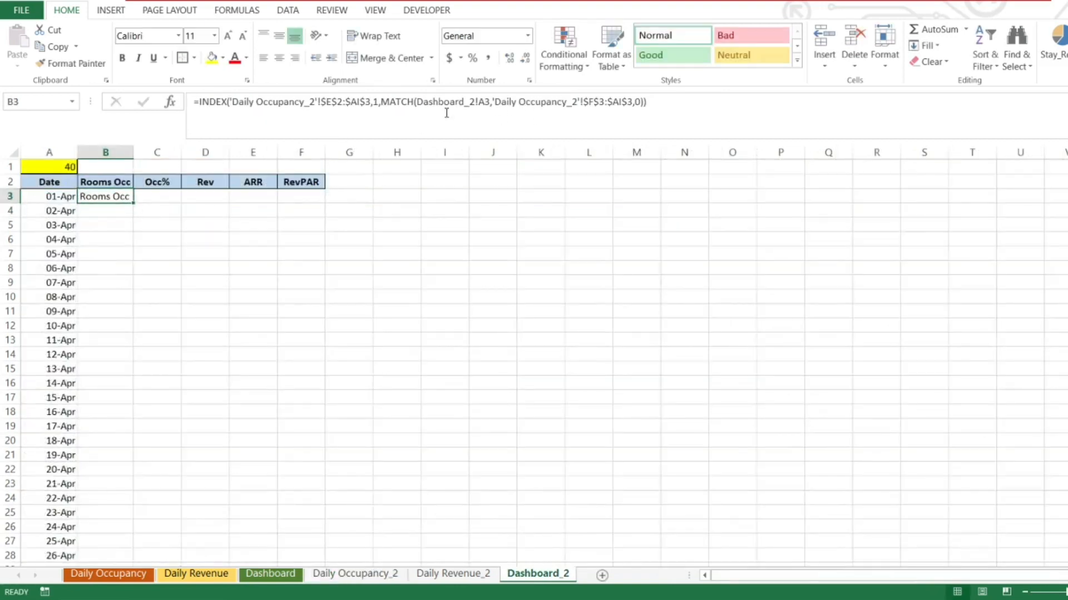
Restart the B3 formula on Dashboard_2 as an INDEX over the absolute range 'Daily Occupancy_2'!$F$2:$AI$3.
{"action": "type", "text": "=index"}
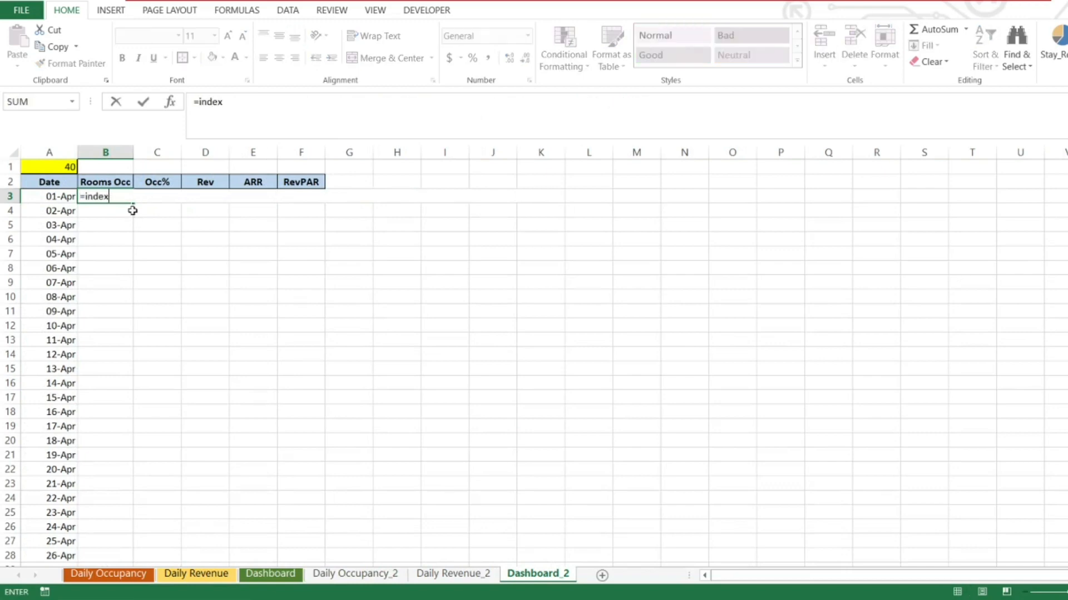
{"action": "key", "text": "Tab"}
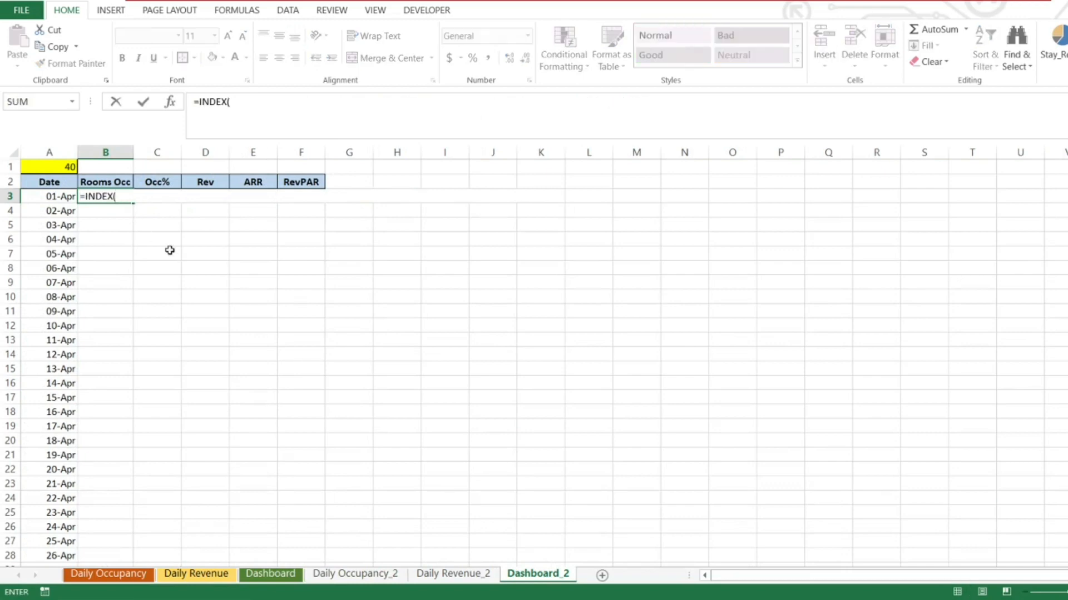
{"action": "left_click", "coordinate": [371, 579]}
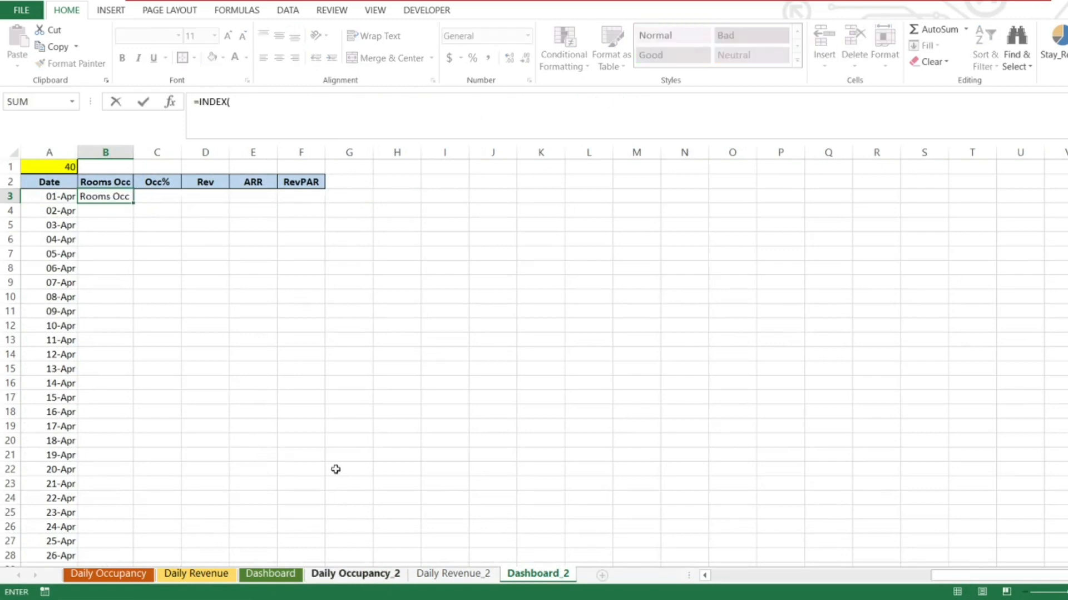
{"action": "left_click", "coordinate": [344, 182]}
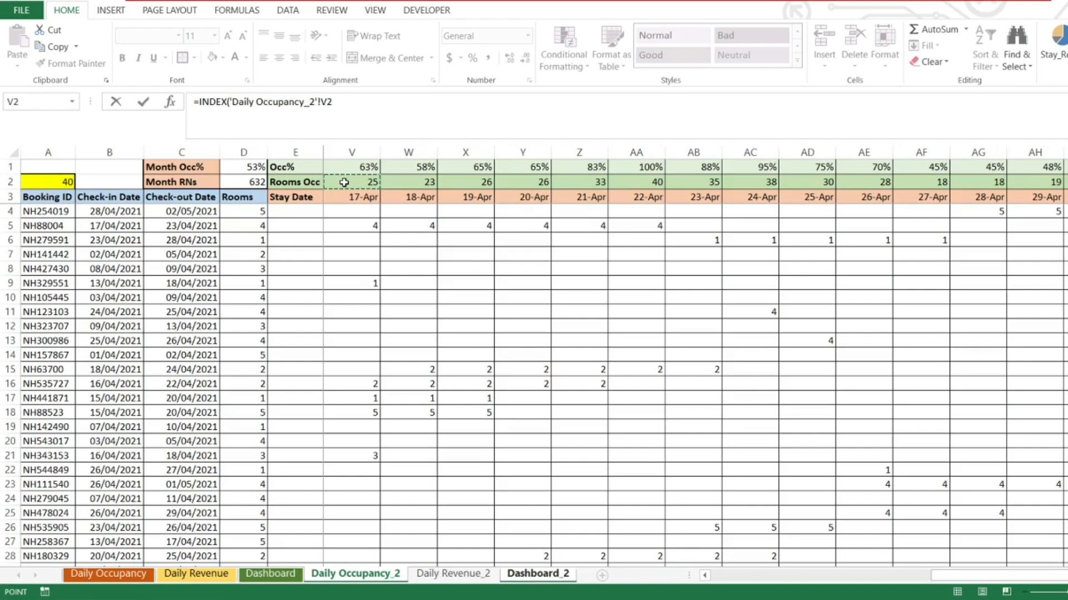
{"action": "key", "text": "ctrl+Left"}
{"action": "key", "text": "Right"}
{"action": "key", "text": "Right"}
{"action": "key", "text": "Right"}
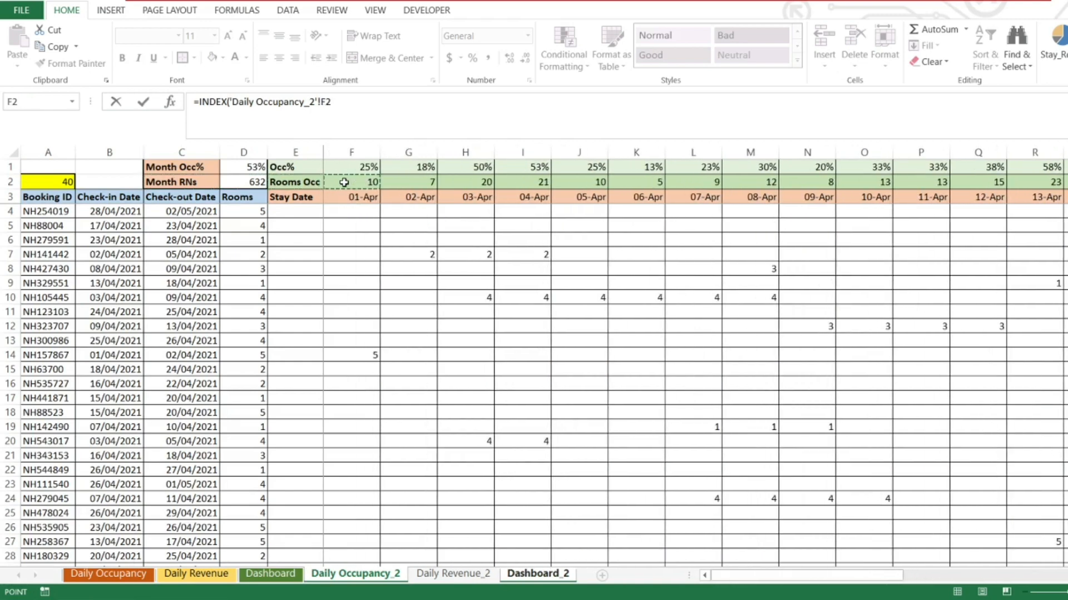
{"action": "key", "text": "shift+Down"}
{"action": "key", "text": "ctrl+shift+Right"}
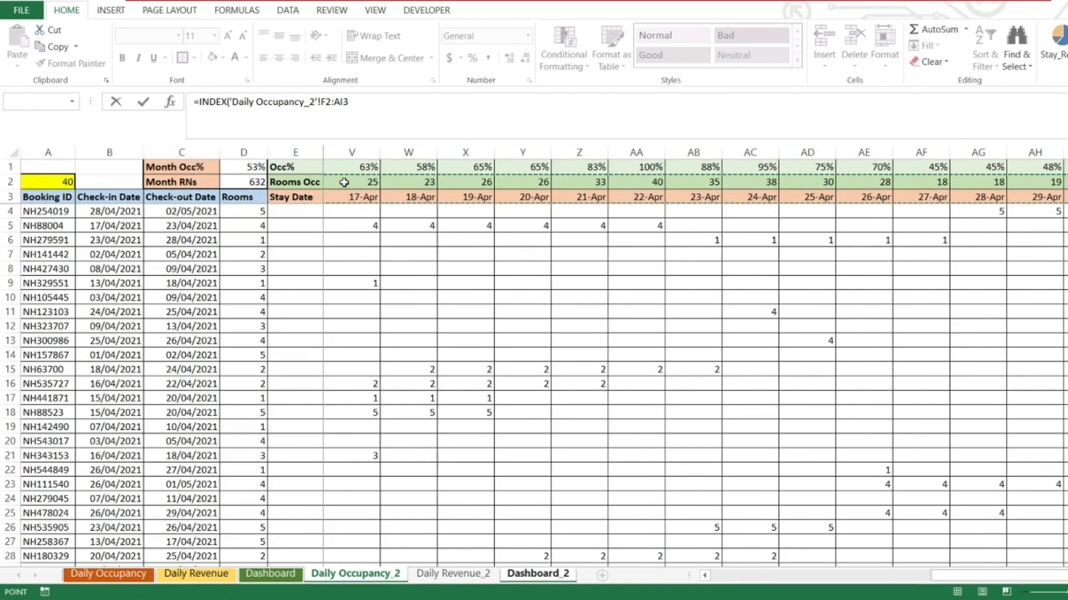
{"action": "key", "text": "F4"}
Set the INDEX row number to 1 and begin its column MATCH with Dashboard_2!A3 as the lookup value.
{"action": "type", "text": ",1,matc"}
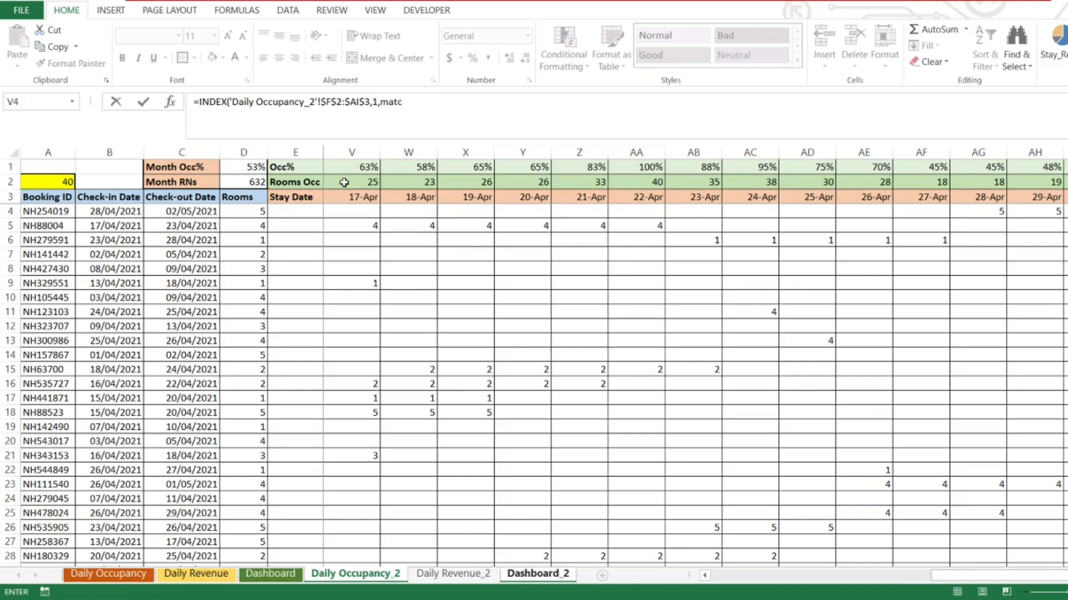
{"action": "key", "text": "Tab"}
{"action": "left_click", "coordinate": [547, 574]}
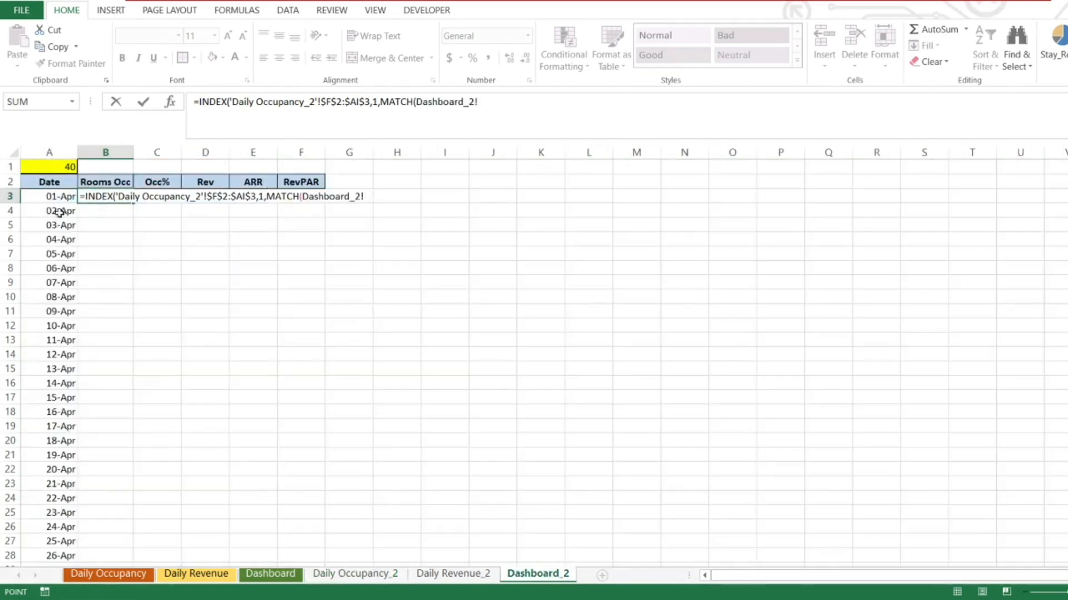
{"action": "left_click", "coordinate": [50, 196]}
{"action": "type", "text": ","}
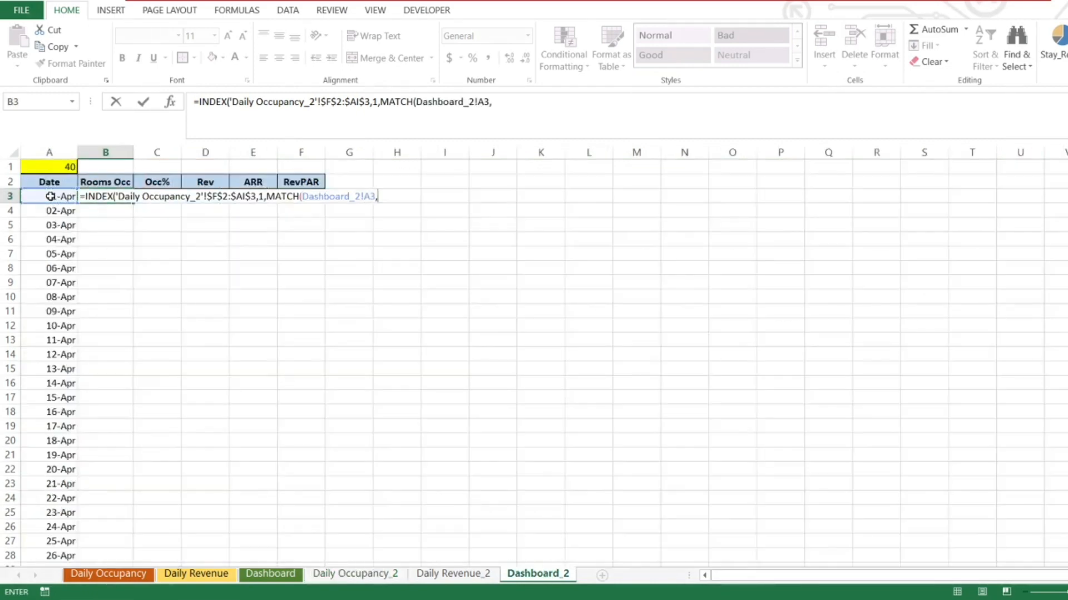
Finish the MATCH in B3 with the absolute stay date range 'Daily Occupancy_2'!$F$3:$AI$3 and match type 0.
{"action": "left_click", "coordinate": [362, 574]}
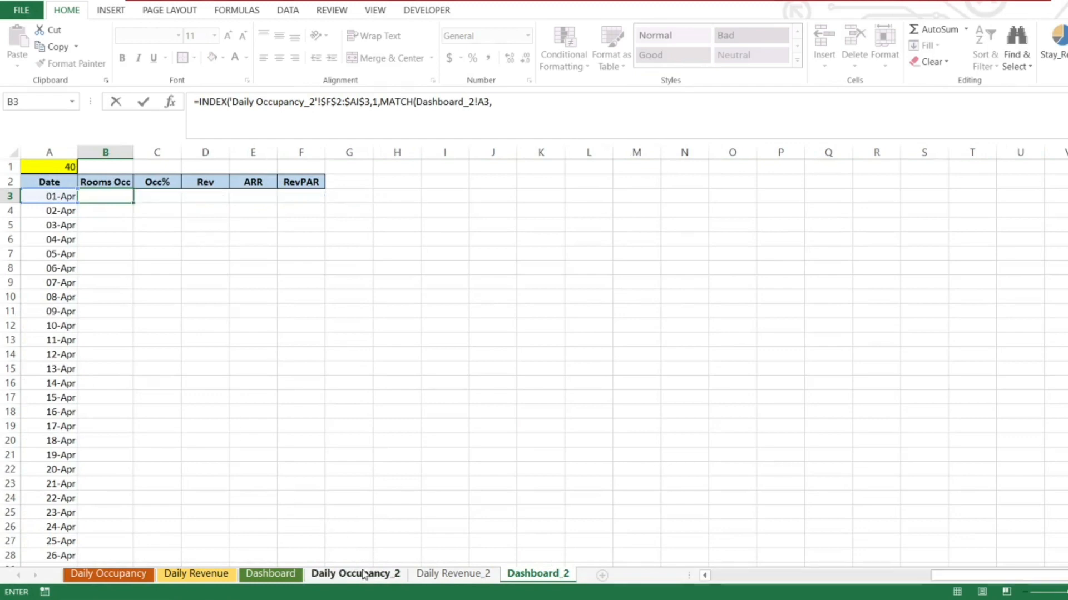
{"action": "left_click", "coordinate": [341, 180]}
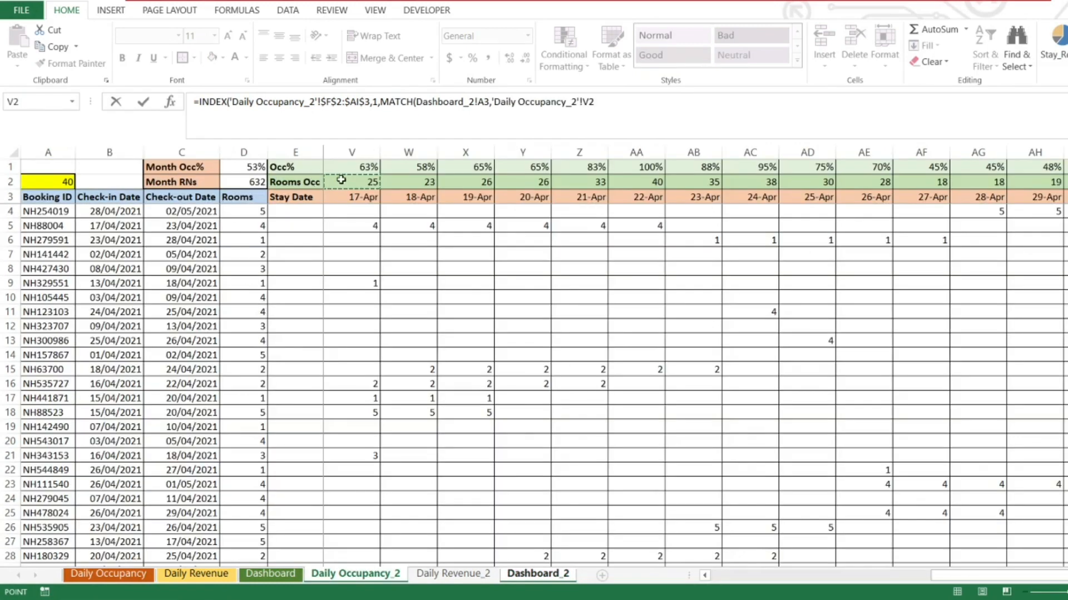
{"action": "key", "text": "Left"}
{"action": "key", "text": "Left"}
{"action": "key", "text": "Left"}
{"action": "key", "text": "Right"}
{"action": "key", "text": "Right"}
{"action": "key", "text": "Right"}
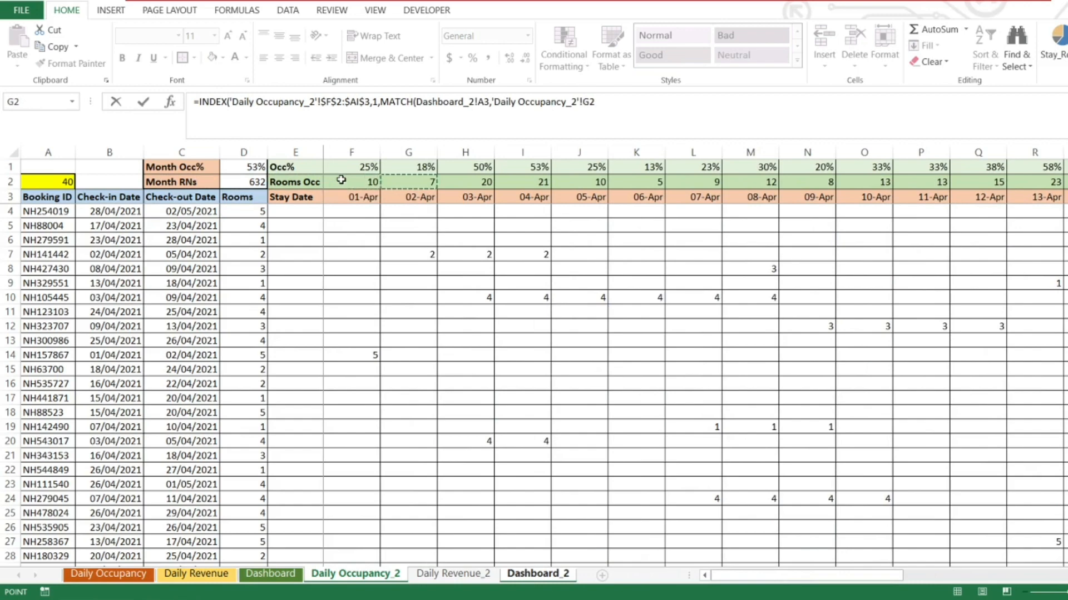
{"action": "key", "text": "Down"}
{"action": "key", "text": "ctrl+shift+Right"}
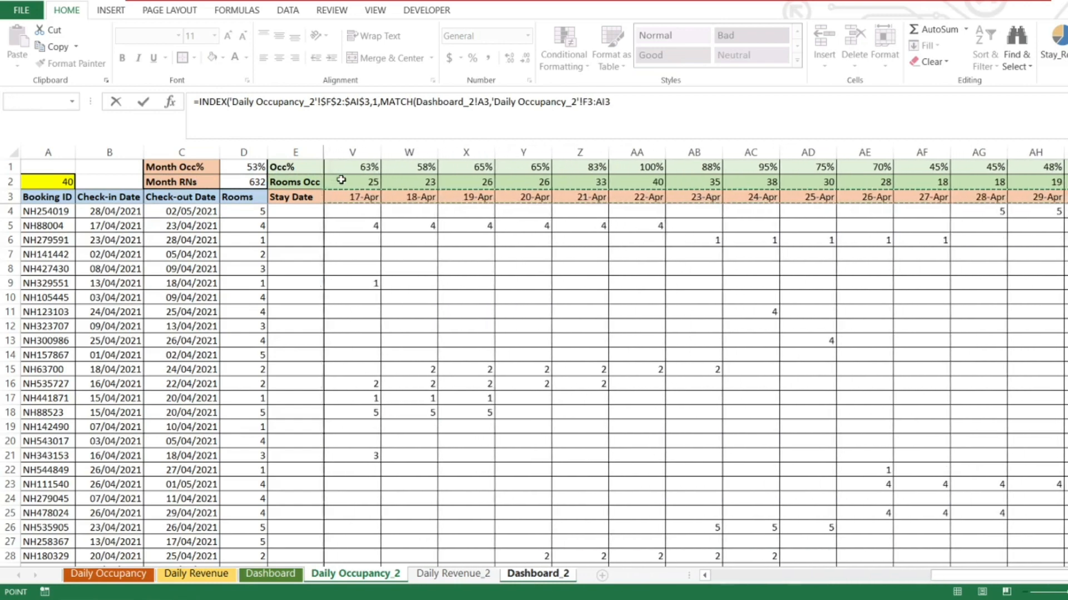
{"action": "key", "text": "F4"}
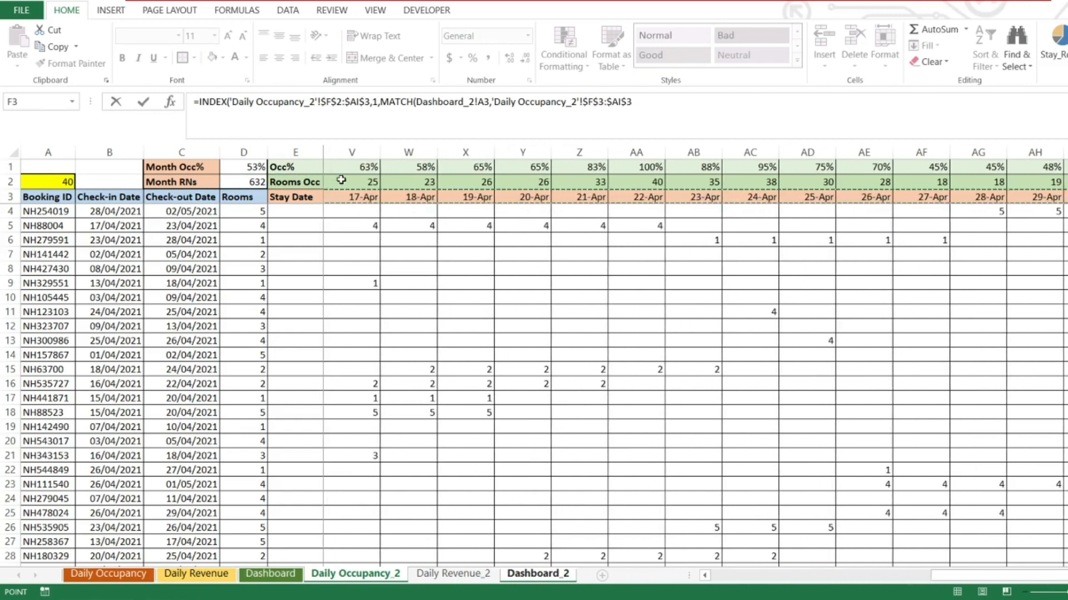
{"action": "type", "text": ",0"}
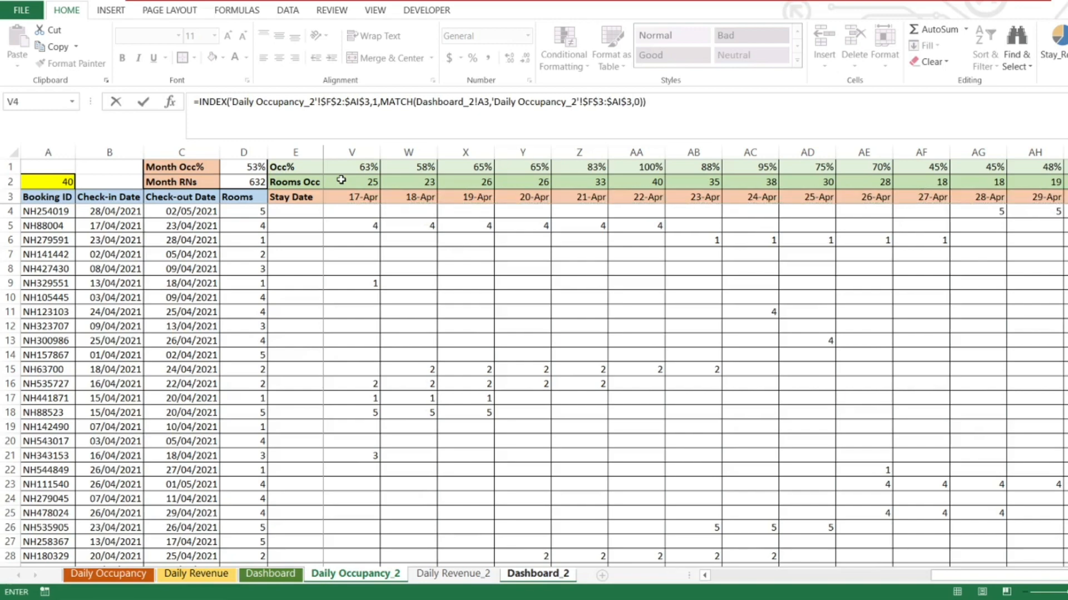
{"action": "key", "text": "Return"}
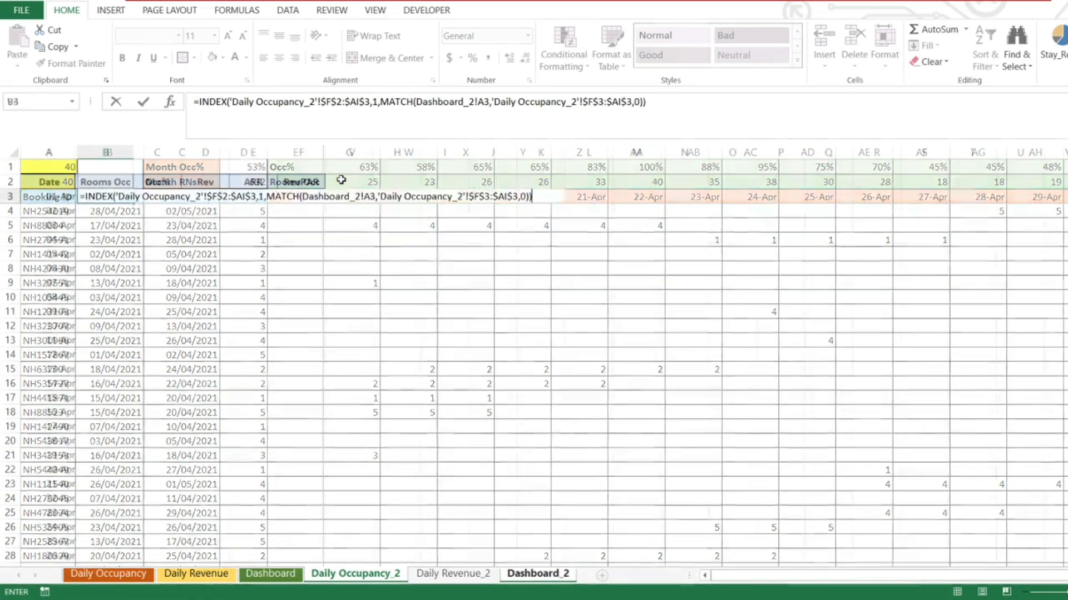
Copy the Rooms Occ formula from B3 into B4, B5 and B6 for 02-Apr to 04-Apr.
{"action": "key", "text": "Up"}
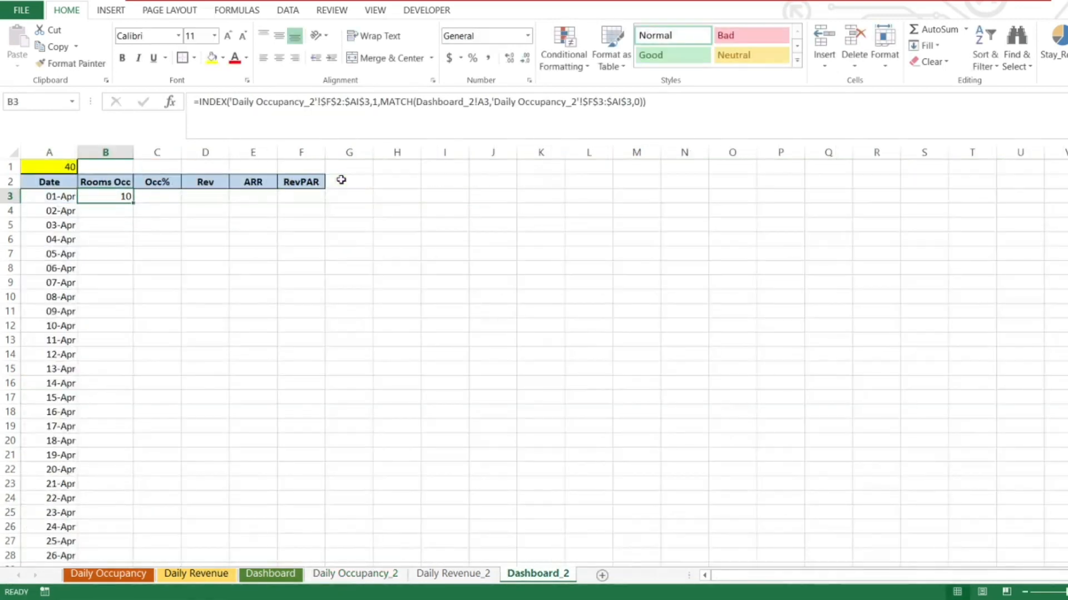
{"action": "key", "text": "Down"}
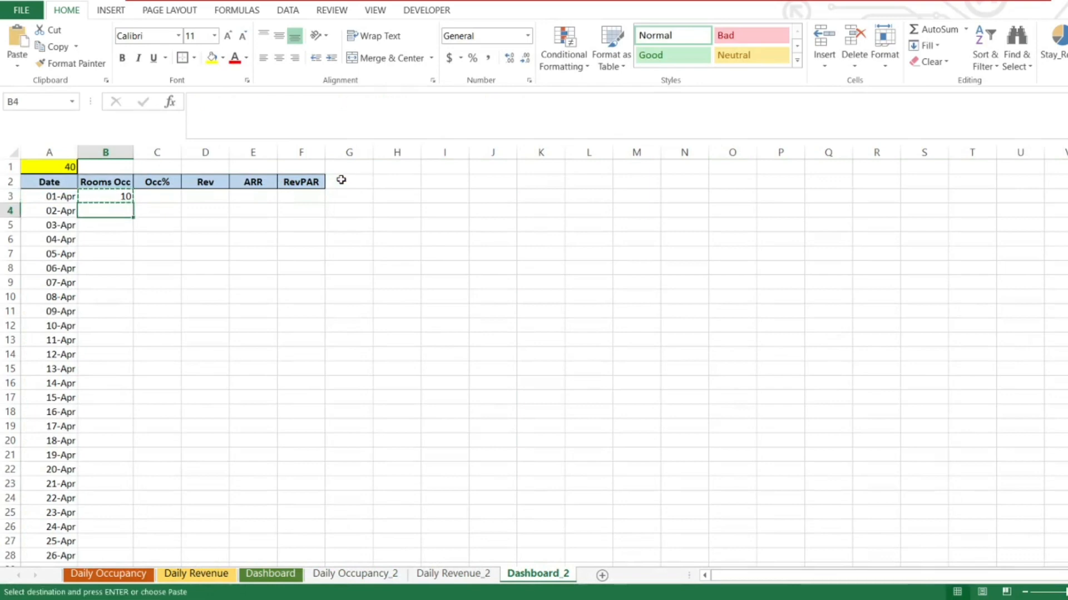
{"action": "key", "text": "ctrl+v"}
{"action": "key", "text": "Down"}
{"action": "key", "text": "ctrl+v"}
{"action": "key", "text": "Down"}
{"action": "key", "text": "ctrl+v"}
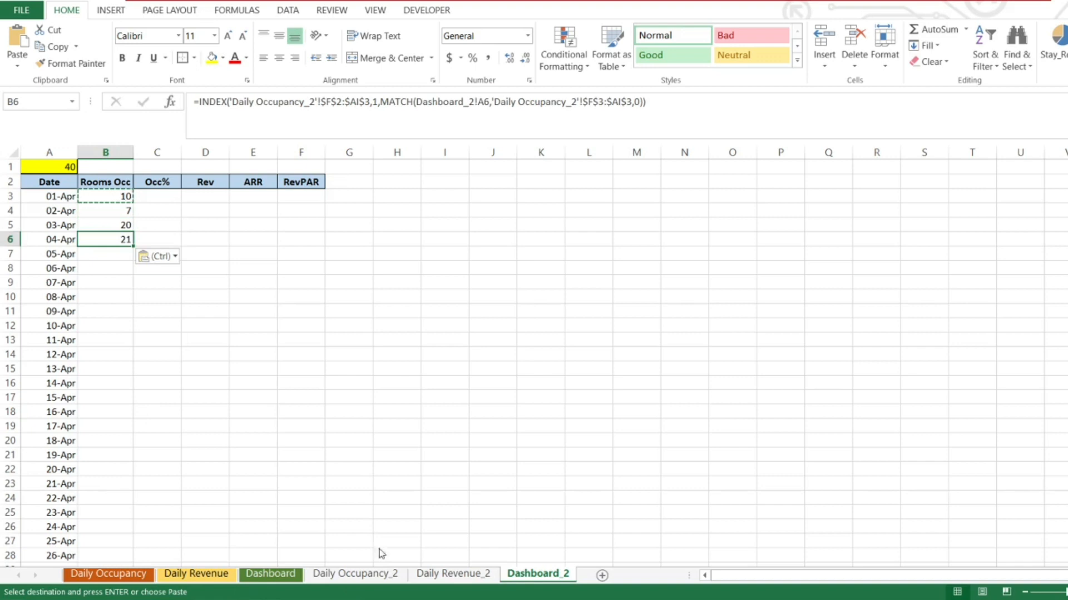
Compare the rooms occupied in B3:B6 with the Rooms Occ row on Daily Occupancy_2 for 01-Apr to 04-Apr.
{"action": "left_click", "coordinate": [116, 196]}
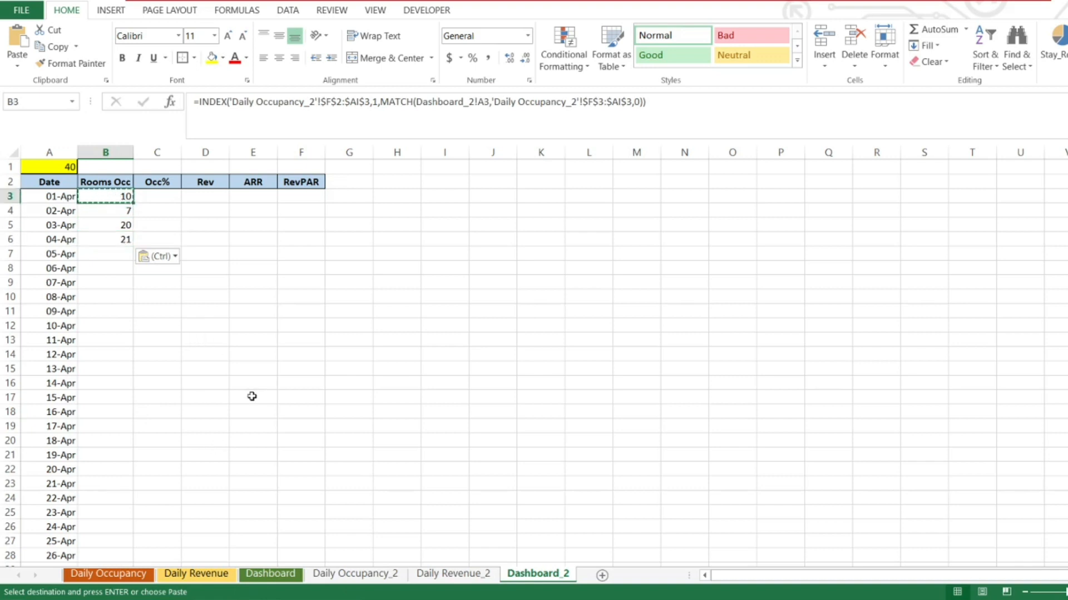
{"action": "left_click", "coordinate": [98, 209]}
{"action": "left_click", "coordinate": [110, 228]}
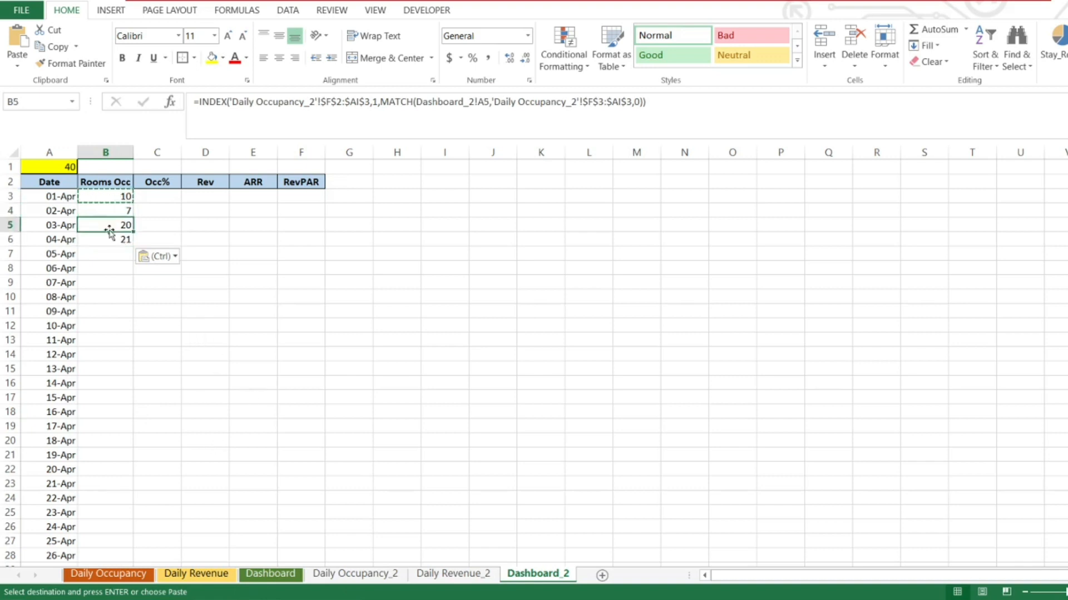
{"action": "left_click", "coordinate": [110, 239]}
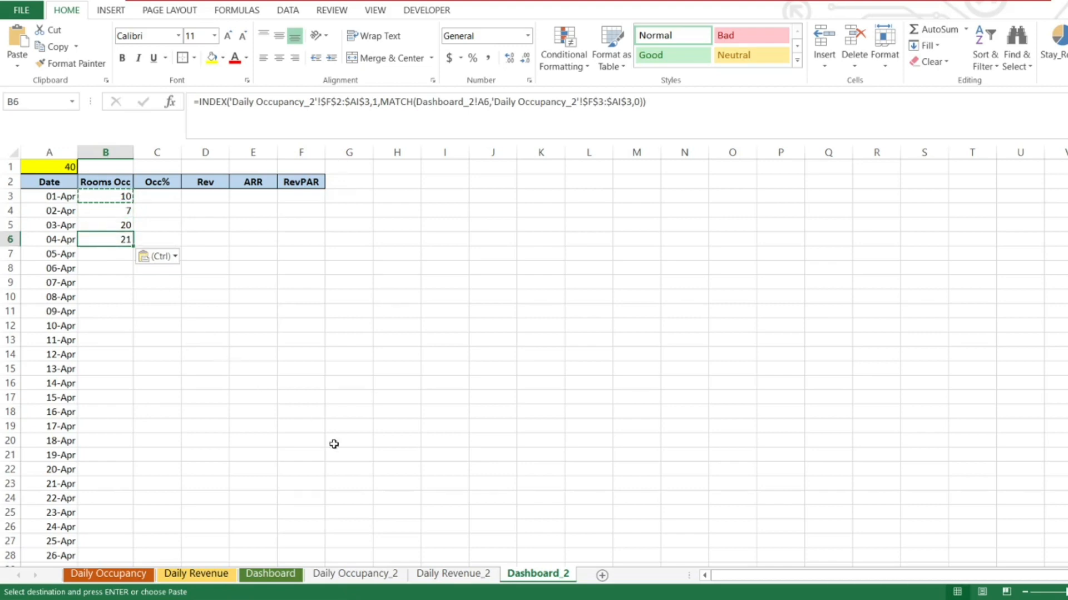
{"action": "left_click", "coordinate": [358, 573]}
{"action": "left_click", "coordinate": [341, 178]}
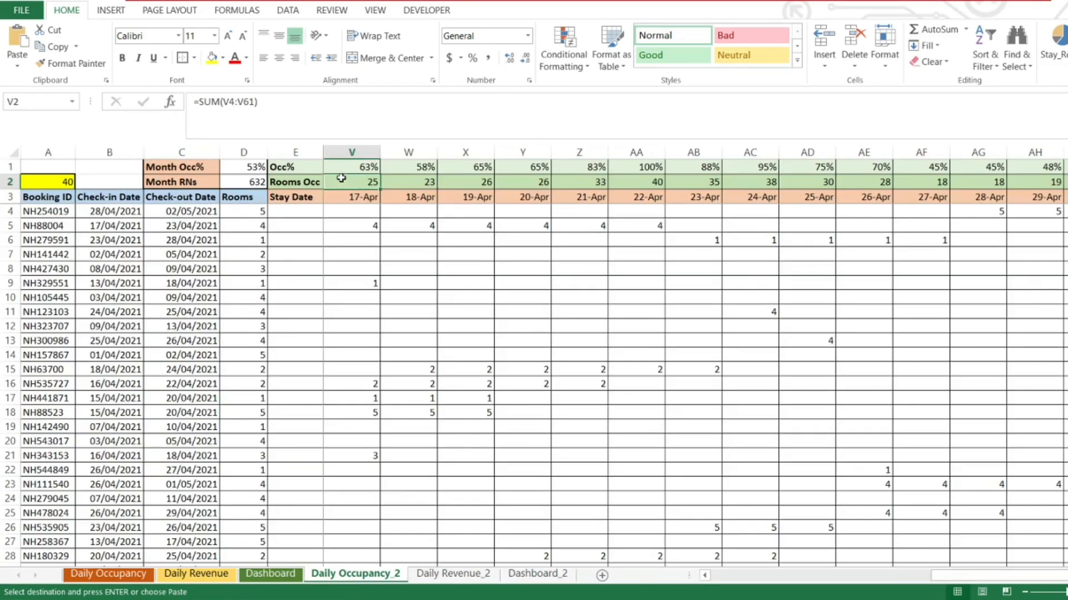
{"action": "key", "text": "ctrl+Left"}
{"action": "key", "text": "Right"}
{"action": "key", "text": "Right"}
{"action": "key", "text": "Right"}
{"action": "key", "text": "Right"}
{"action": "key", "text": "Right"}
{"action": "key", "text": "Left"}
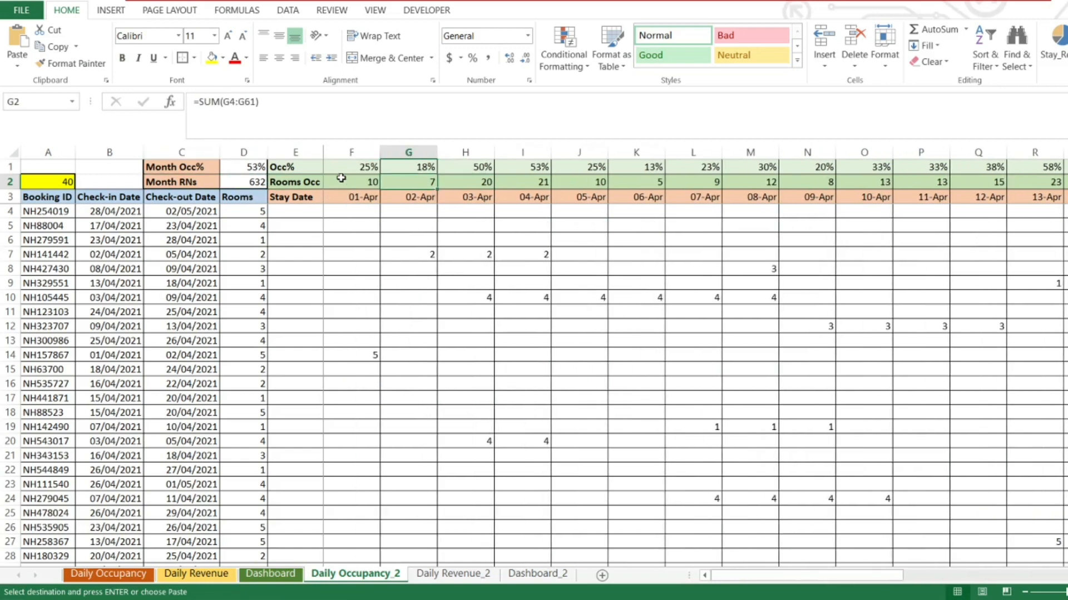
{"action": "key", "text": "Right"}
{"action": "key", "text": "Right"}
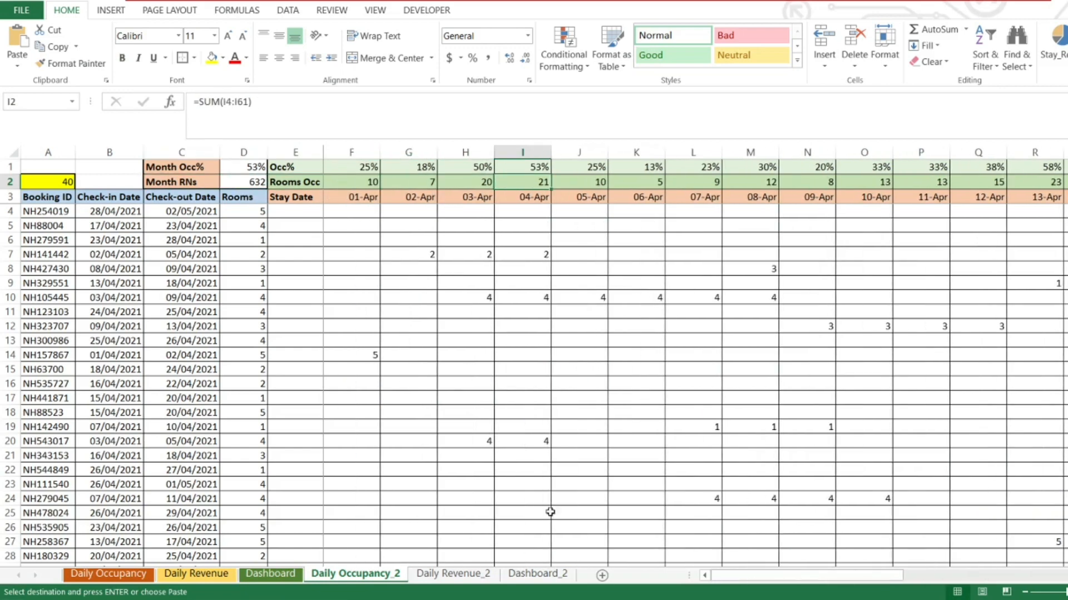
Copy the Rooms Occ formula from B6 on Dashboard_2 into the remaining dates down to B32.
{"action": "left_click", "coordinate": [537, 574]}
{"action": "key", "text": "ctrl+c"}
{"action": "key", "text": "Left"}
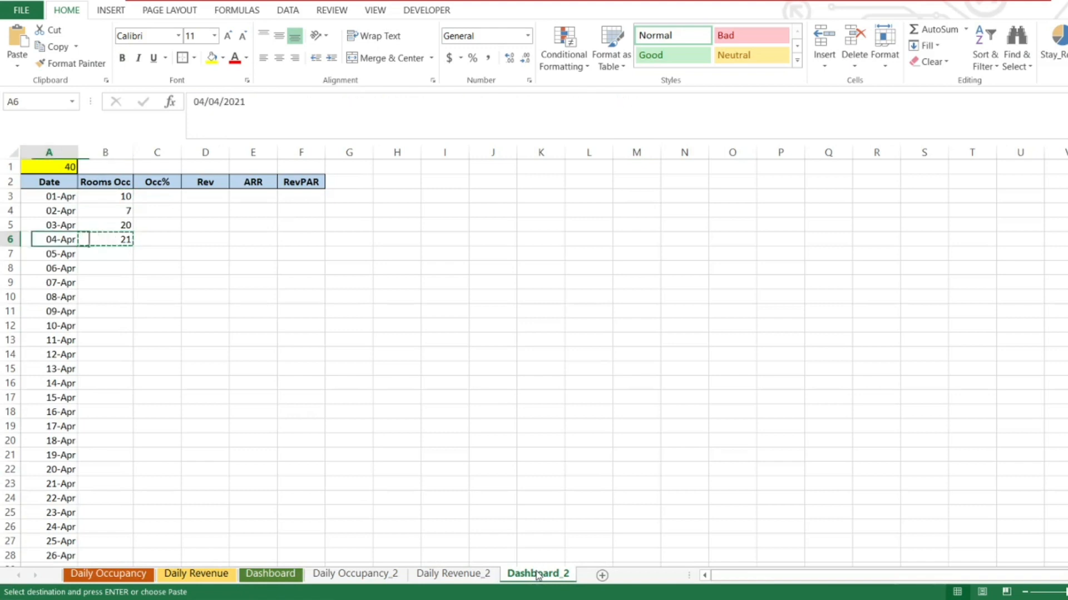
{"action": "key", "text": "ctrl+Down"}
{"action": "key", "text": "Right"}
{"action": "key", "text": "shift+Up"}
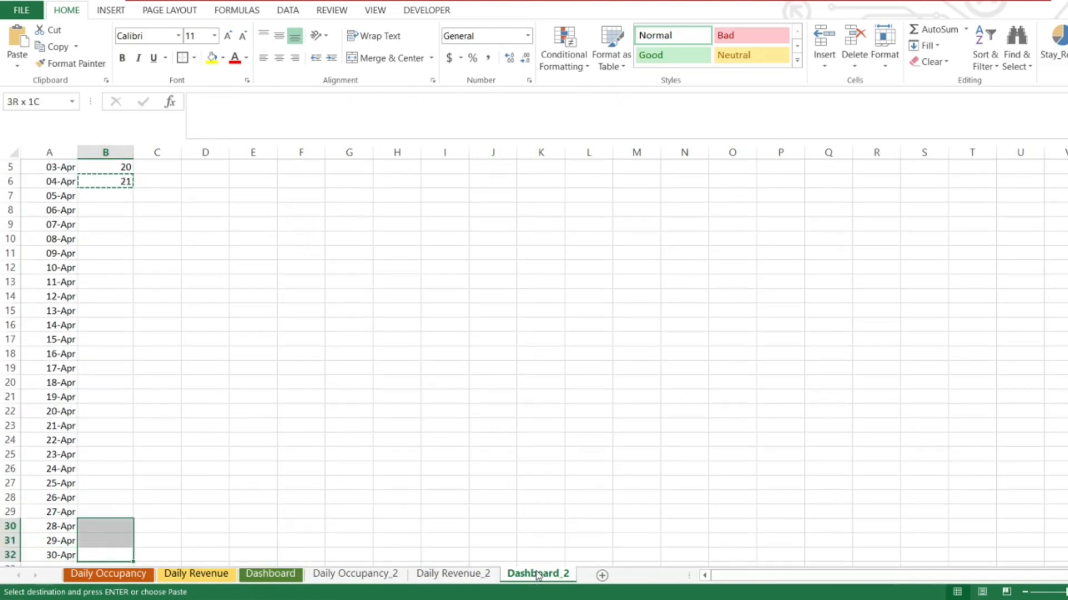
{"action": "key", "text": "ctrl+shift+Up"}
{"action": "key", "text": "ctrl+v"}
{"action": "key", "text": "Up"}
{"action": "key", "text": "ctrl+Up"}
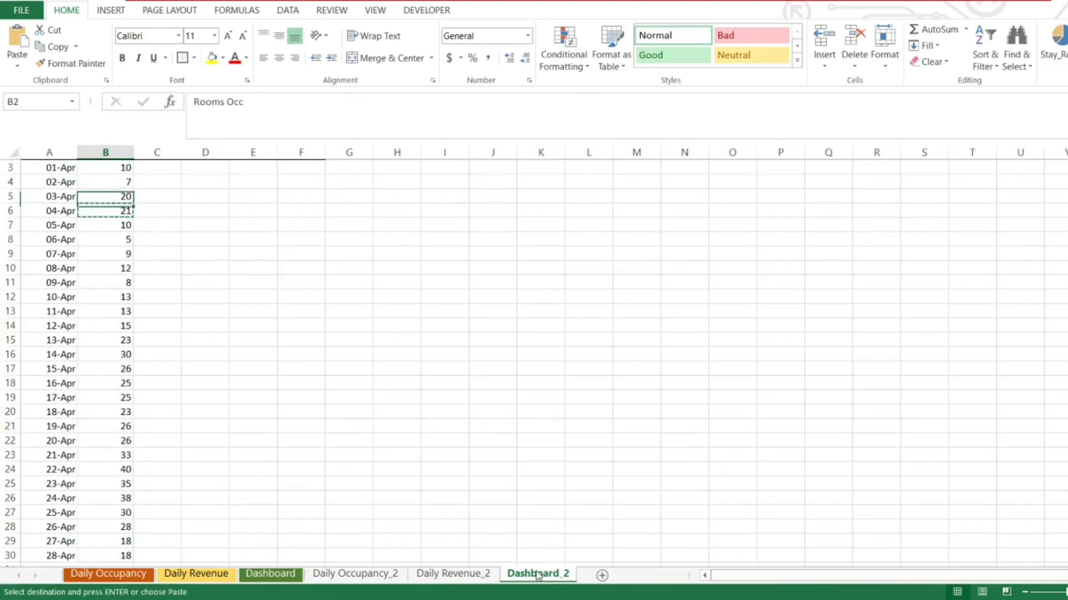
Add a row labelled Sum in A33 and total the rooms occupied, B3:B32, in B33.
{"action": "key", "text": "Down"}
{"action": "key", "text": "Down"}
{"action": "key", "text": "ctrl+Down"}
{"action": "key", "text": "Down"}
{"action": "key", "text": "Left"}
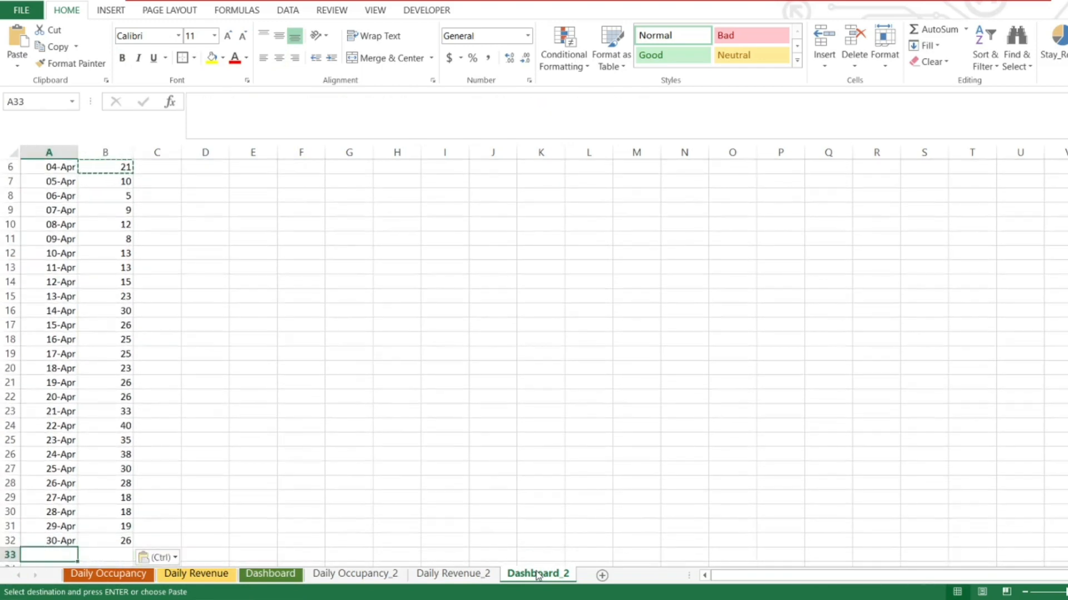
{"action": "type", "text": "Sum"}
{"action": "key", "text": "ctrl+Return"}
{"action": "key", "text": "Right"}
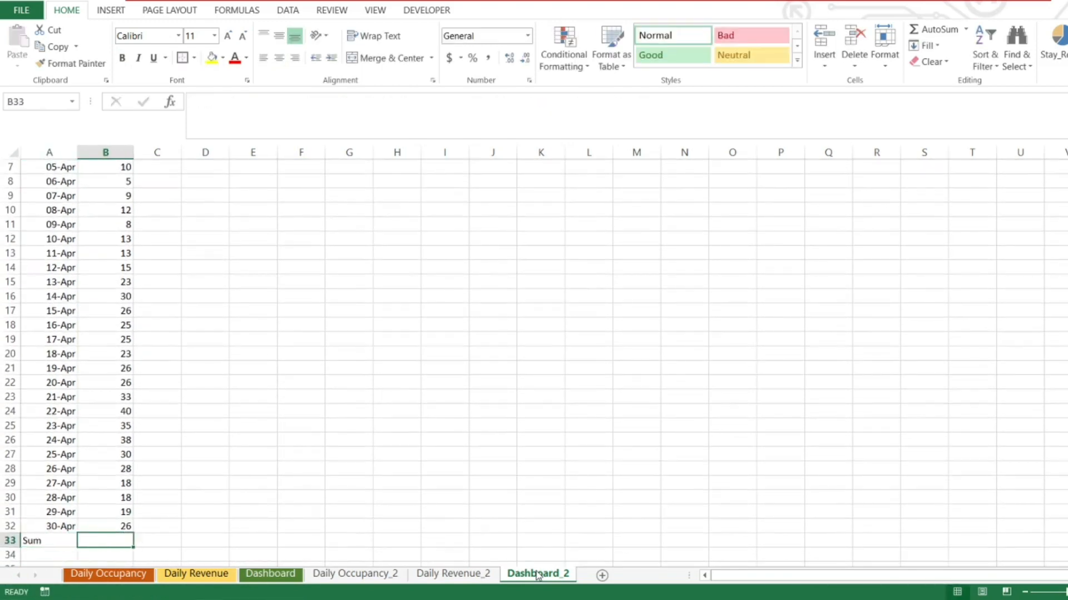
{"action": "key", "text": "alt+equal"}
{"action": "key", "text": "Return"}
Check the Rooms Occ total in B33 against the Month RNs figure in D2 of Daily Occupancy_2.
{"action": "key", "text": "Up"}
{"action": "key", "text": "Left"}
{"action": "key", "text": "Right"}
{"action": "left_click", "coordinate": [355, 574]}
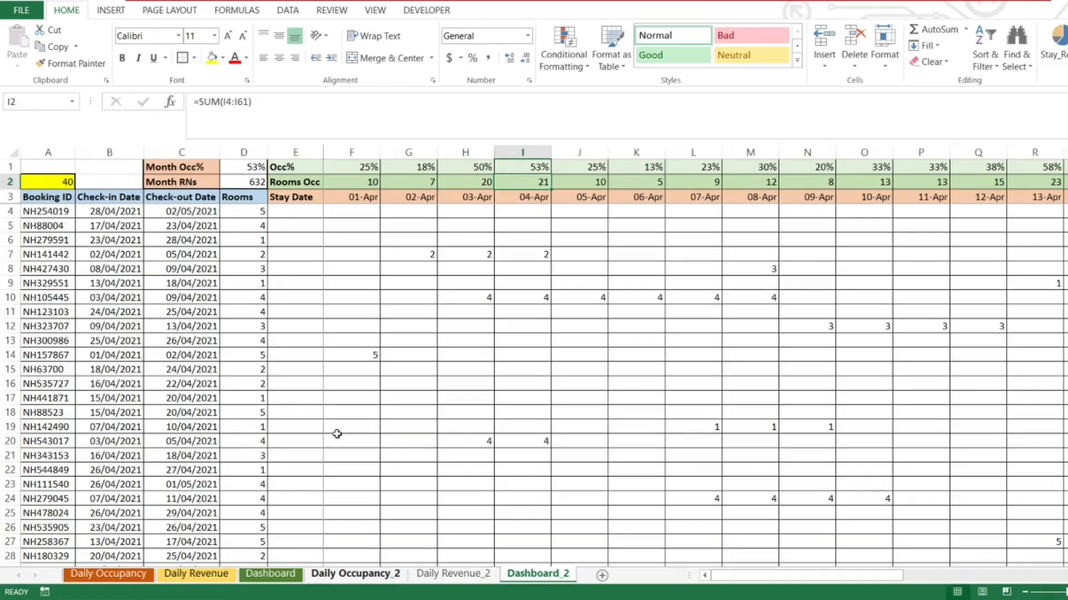
{"action": "left_click", "coordinate": [250, 184]}
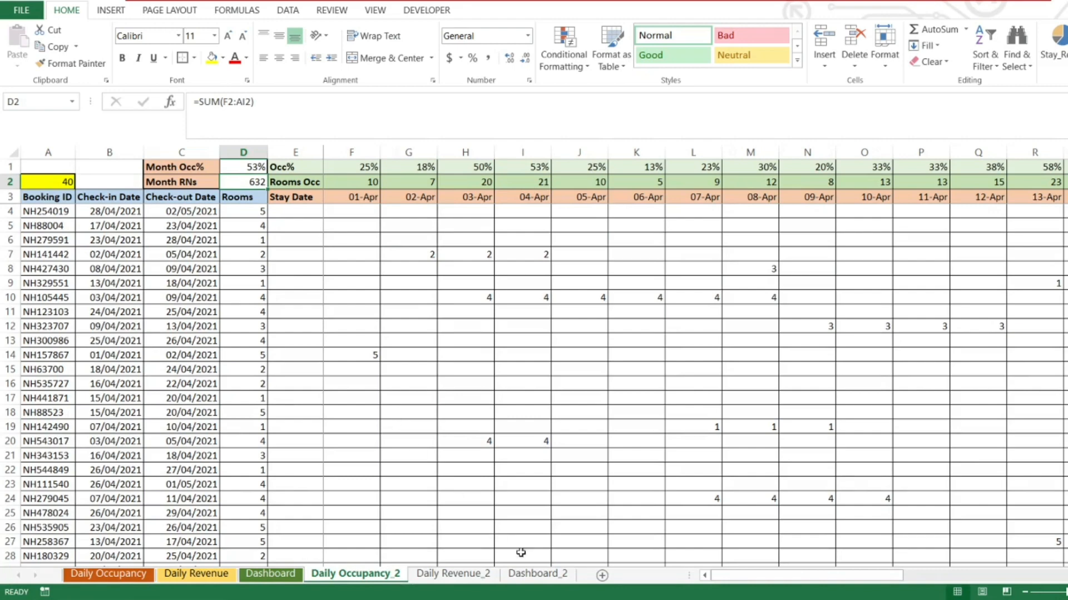
{"action": "left_click", "coordinate": [537, 573]}
Begin the Occ% formula in C3 of Dashboard_2 as an INDEX over the absolute range 'Daily Occupancy_2'!$F$1:$AI$3.
{"action": "key", "text": "ctrl+Up"}
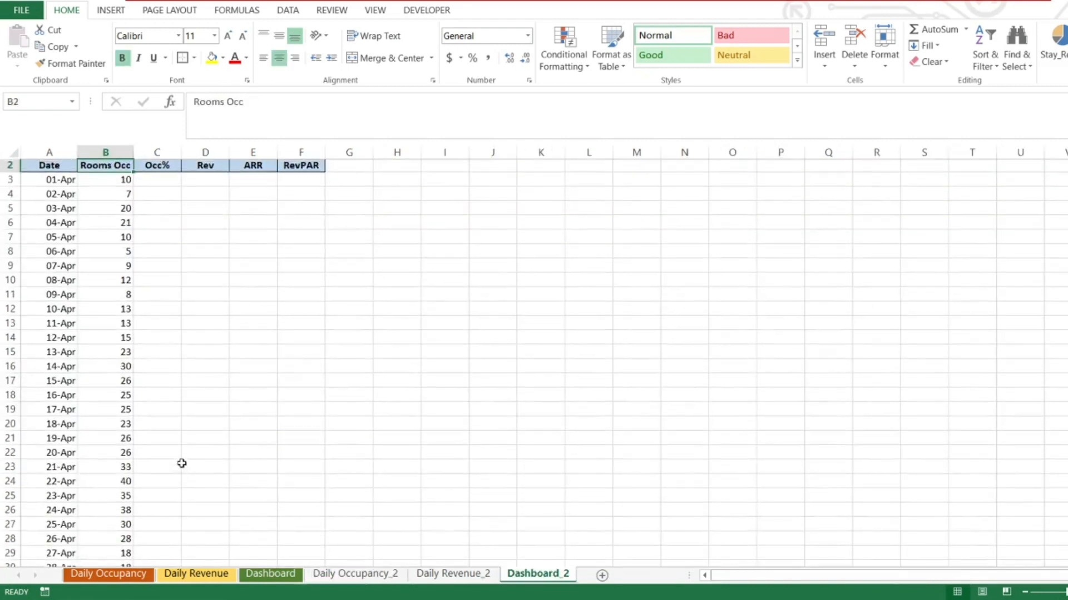
{"action": "key", "text": "Right"}
{"action": "key", "text": "Down"}
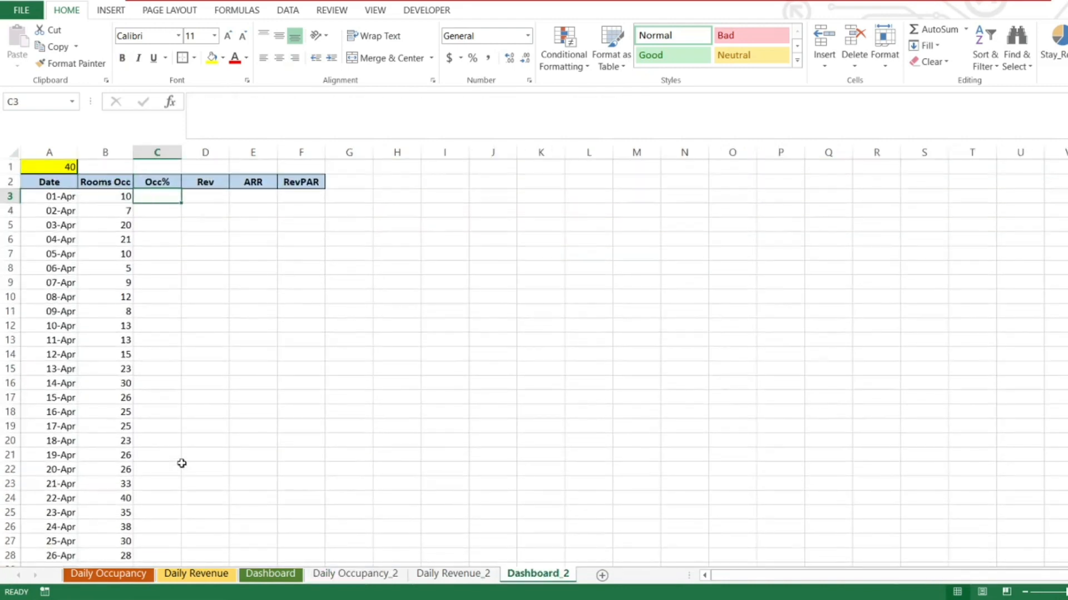
{"action": "type", "text": "=in"}
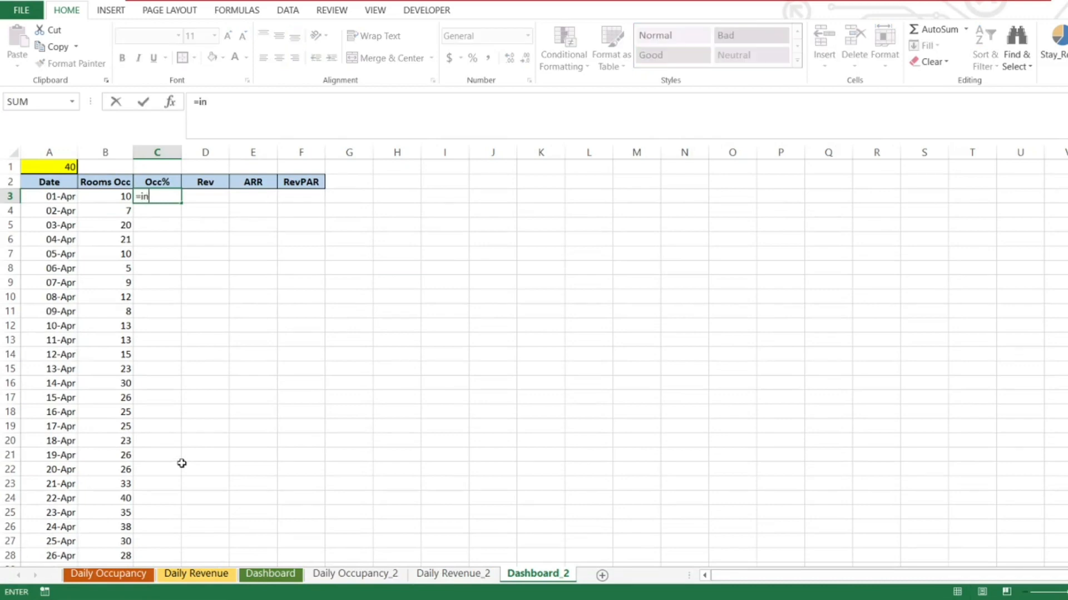
{"action": "type", "text": "de"}
{"action": "key", "text": "Tab"}
{"action": "left_click", "coordinate": [356, 573]}
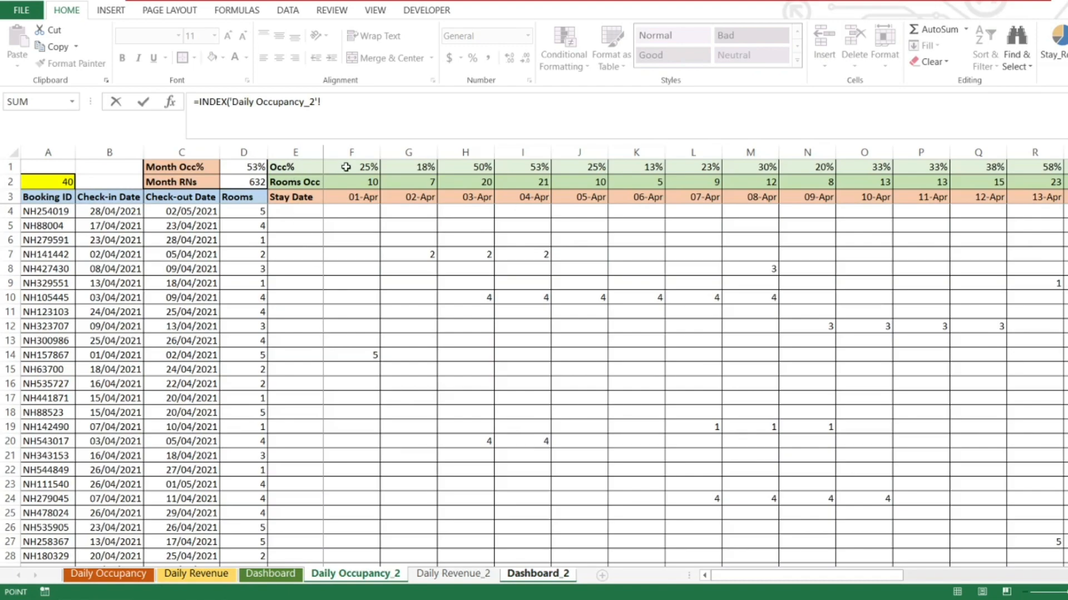
{"action": "left_click", "coordinate": [346, 167]}
{"action": "key", "text": "Left"}
{"action": "key", "text": "ctrl+Right"}
{"action": "key", "text": "Left"}
{"action": "key", "text": "ctrl+Left"}
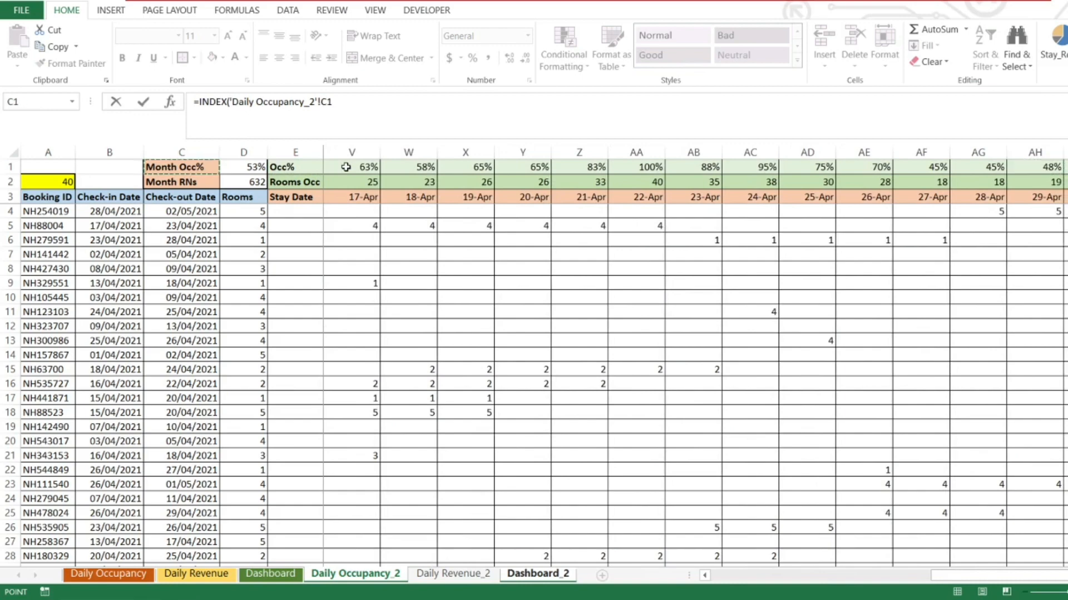
{"action": "key", "text": "ctrl+Left"}
{"action": "key", "text": "Right"}
{"action": "key", "text": "Right"}
{"action": "key", "text": "Right"}
{"action": "key", "text": "Right"}
{"action": "key", "text": "Right"}
{"action": "key", "text": "shift+Down"}
{"action": "key", "text": "shift+Down"}
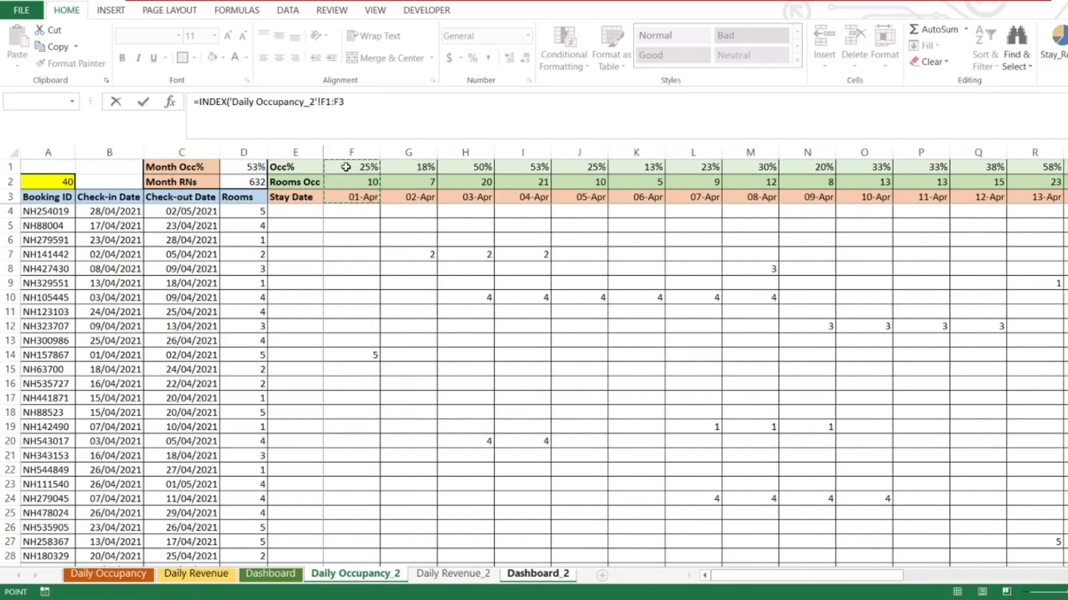
{"action": "key", "text": "ctrl+shift+Right"}
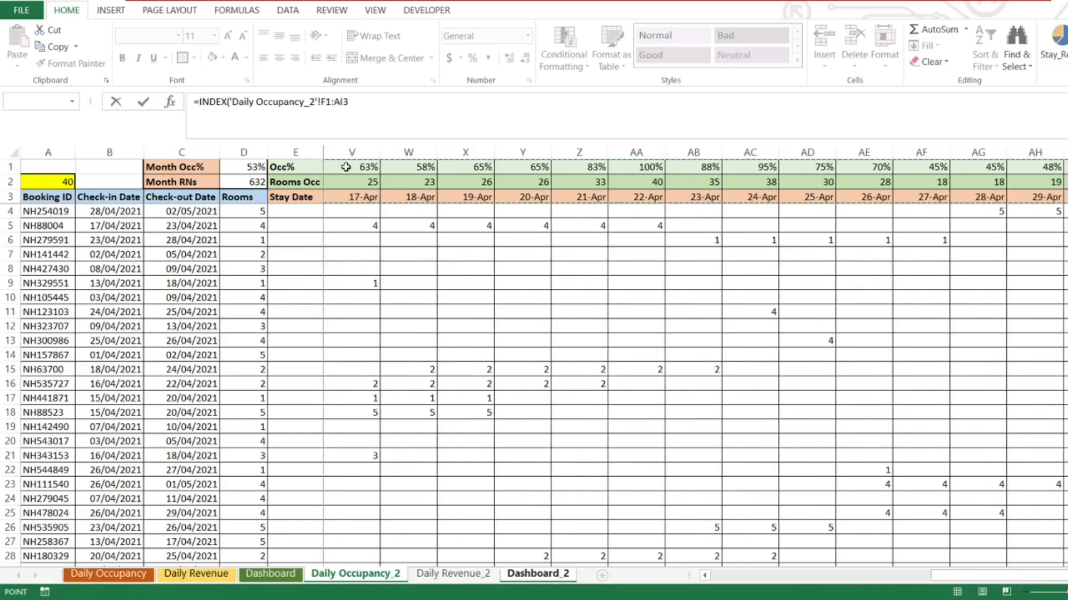
{"action": "key", "text": "F4"}
{"action": "type", "text": ","}
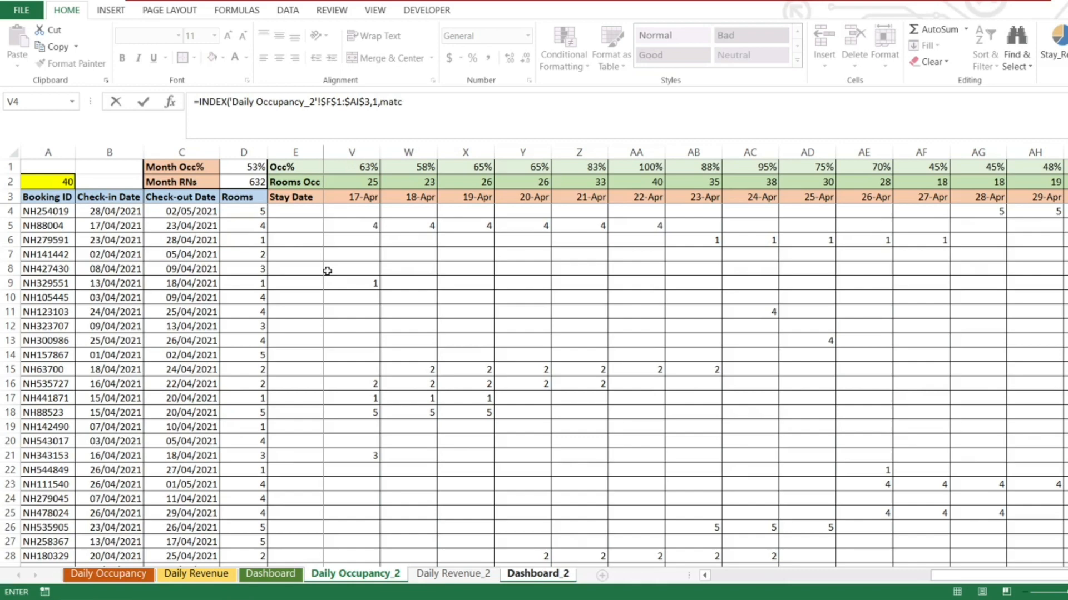
Set the INDEX row number to 1 and start its column MATCH with Dashboard_2!A3 as the lookup value.
{"action": "type", "text": "1,matc"}
{"action": "key", "text": "Tab"}
{"action": "left_click", "coordinate": [537, 573]}
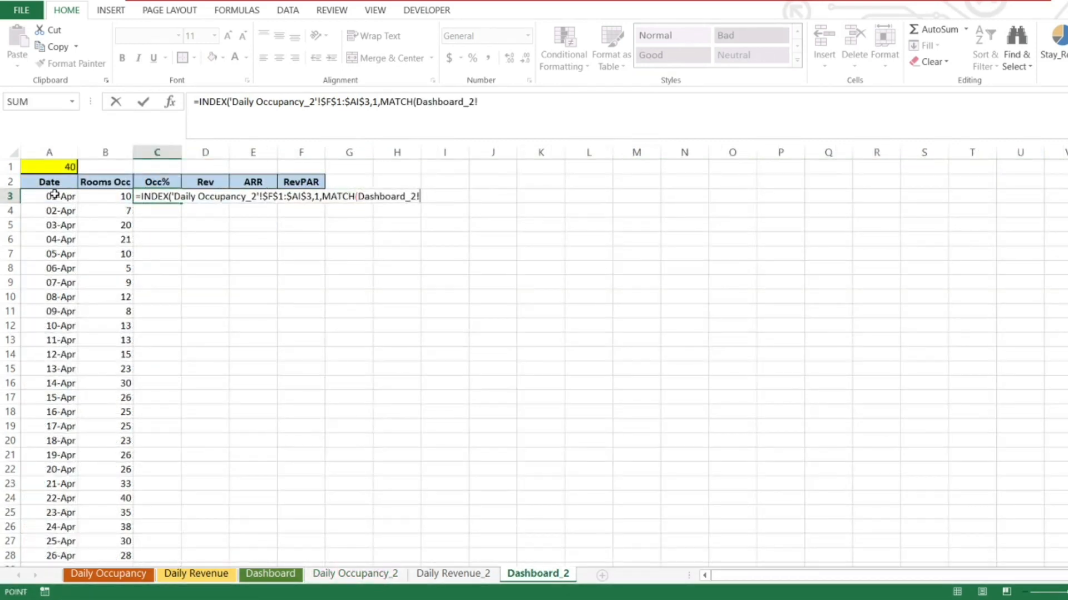
{"action": "left_click", "coordinate": [54, 194]}
{"action": "type", "text": ","}
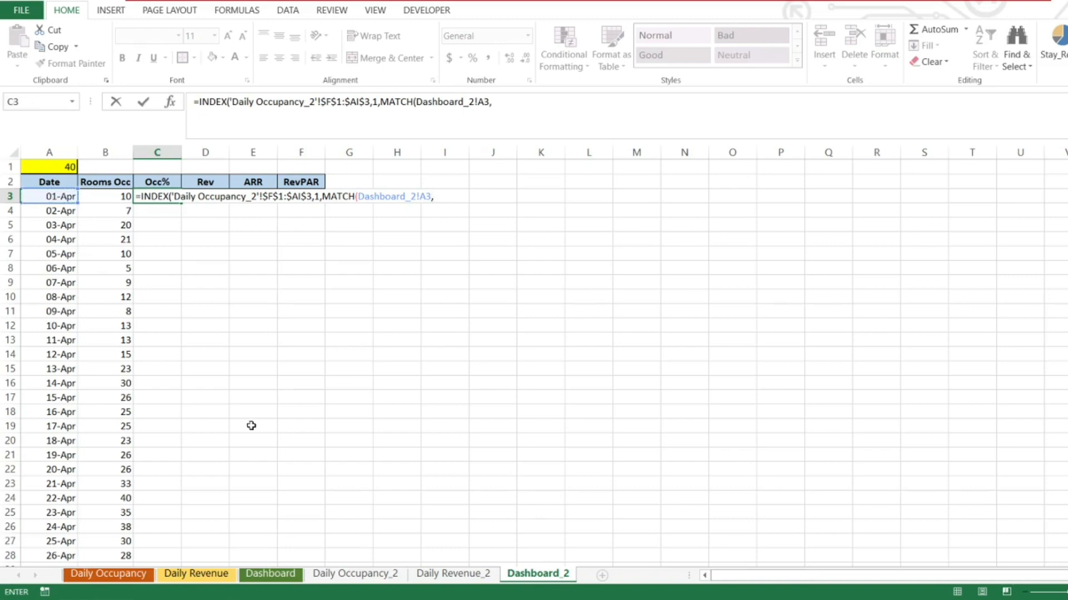
Complete the C3 MATCH with the absolute stay dates 'Daily Occupancy_2'!$F$3:$AI$3 and match type 0, and enter the formula.
{"action": "left_click", "coordinate": [355, 574]}
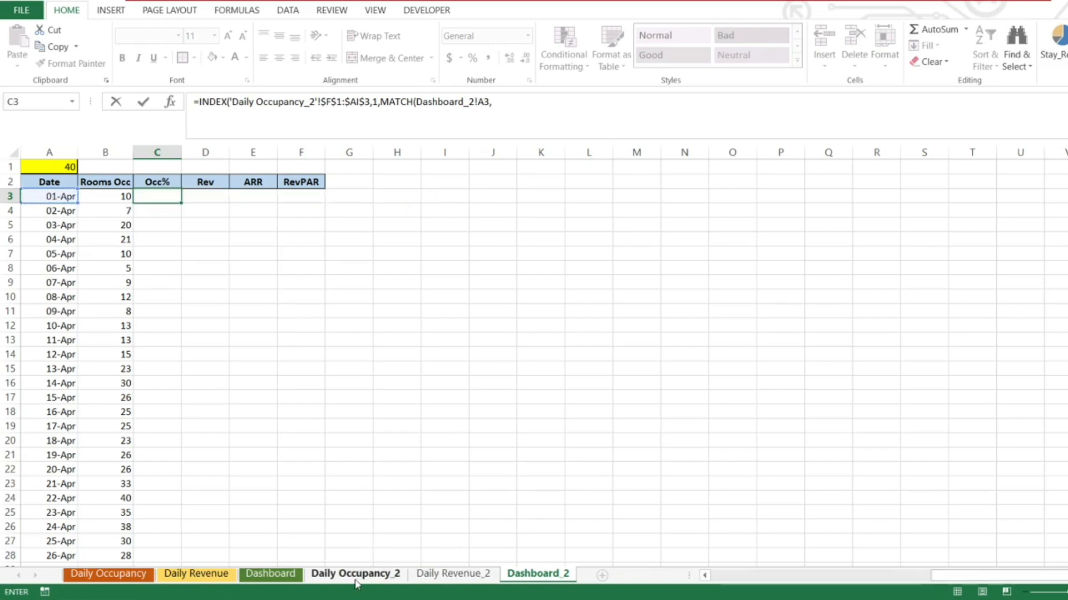
{"action": "left_click", "coordinate": [345, 194]}
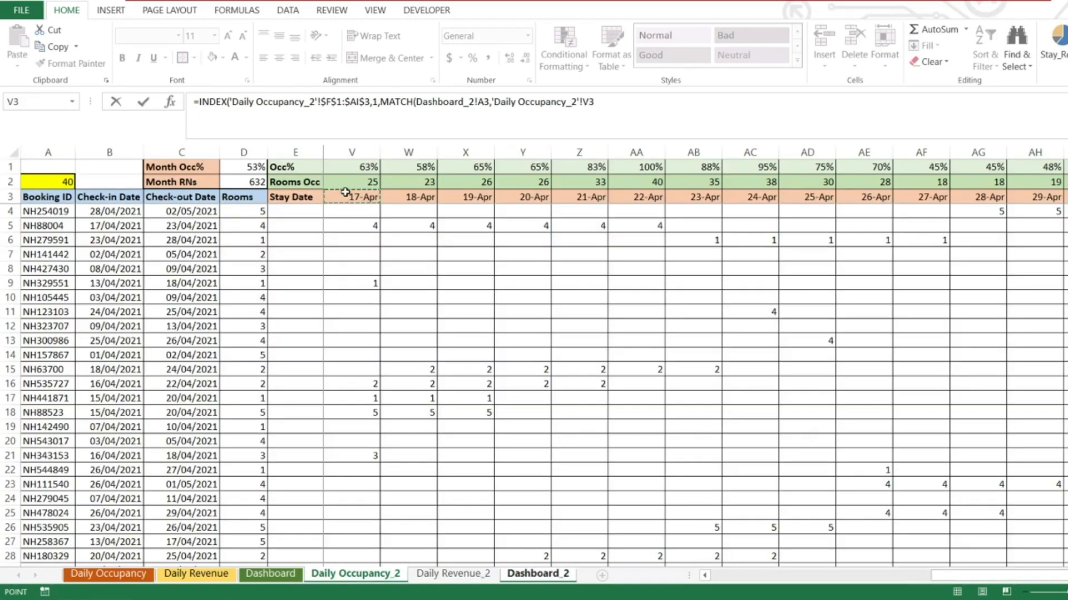
{"action": "key", "text": "ctrl+Left"}
{"action": "key", "text": "Right"}
{"action": "key", "text": "Right"}
{"action": "key", "text": "Right"}
{"action": "key", "text": "Right"}
{"action": "key", "text": "Right"}
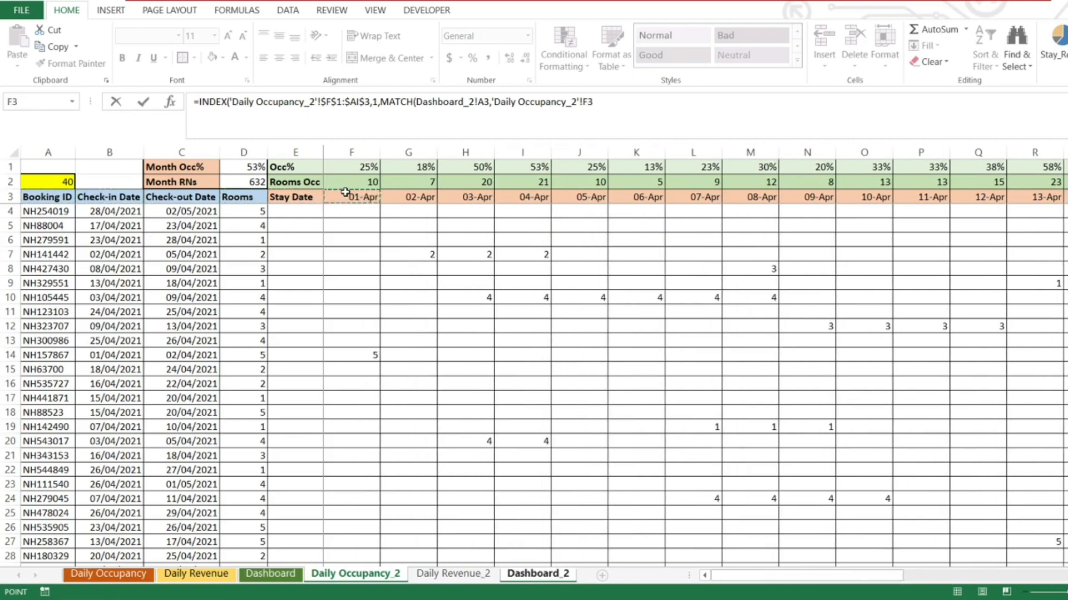
{"action": "key", "text": "ctrl+shift+Right"}
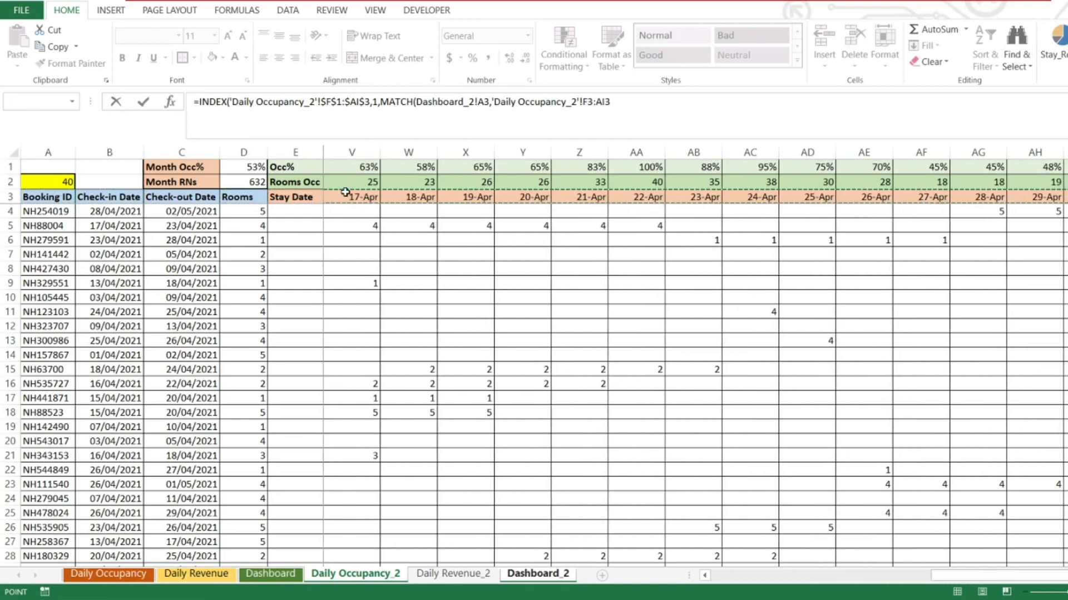
{"action": "key", "text": "F4"}
{"action": "type", "text": ",0"}
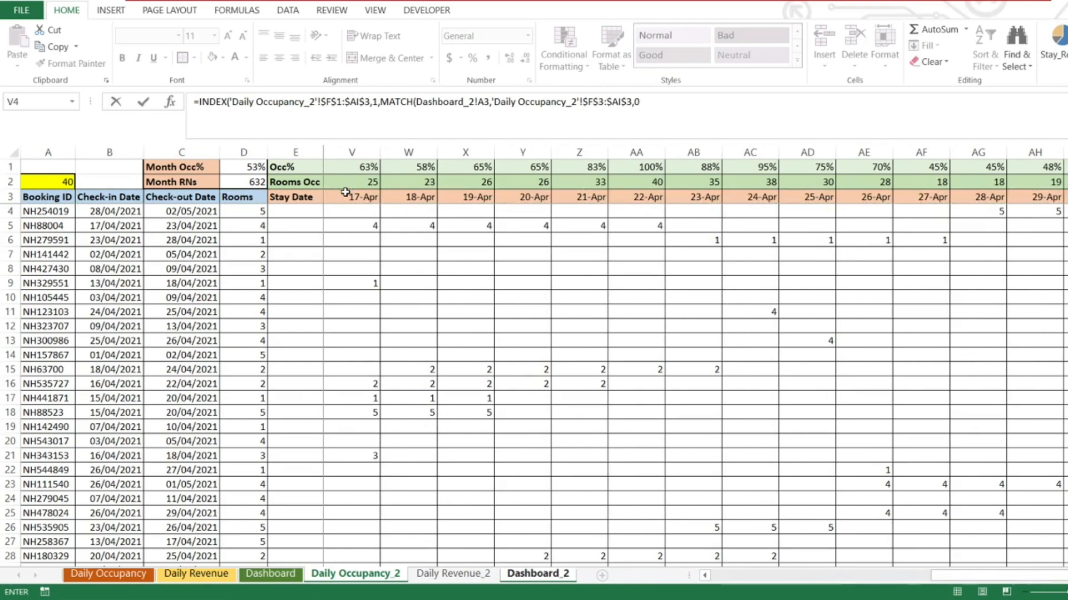
{"action": "key", "text": "Return"}
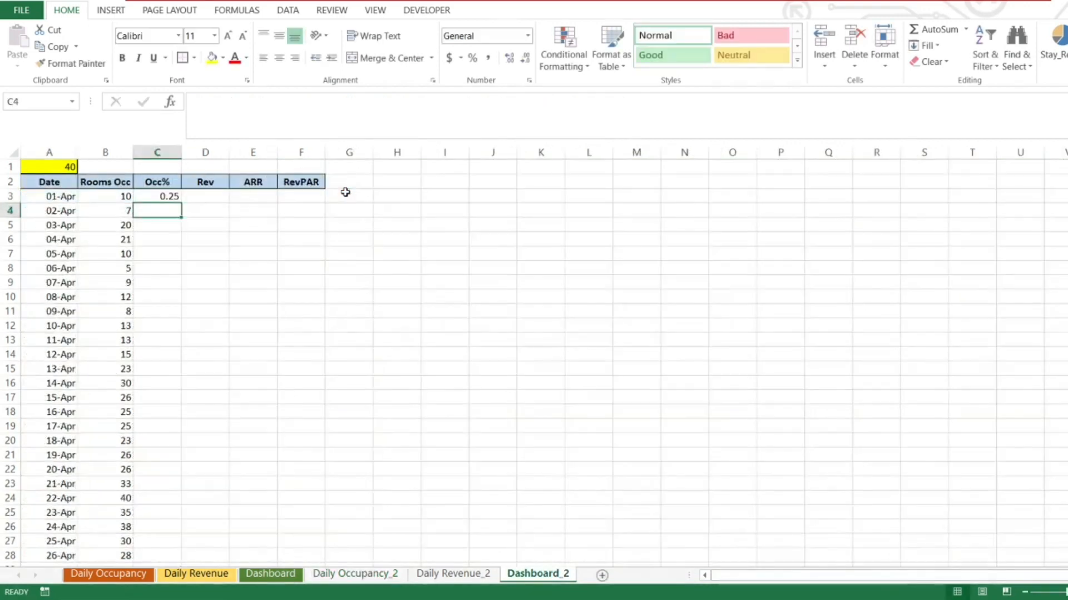
Format the Occ% result in C3 as a percentage and copy its formula down through C32.
{"action": "key", "text": "Up"}
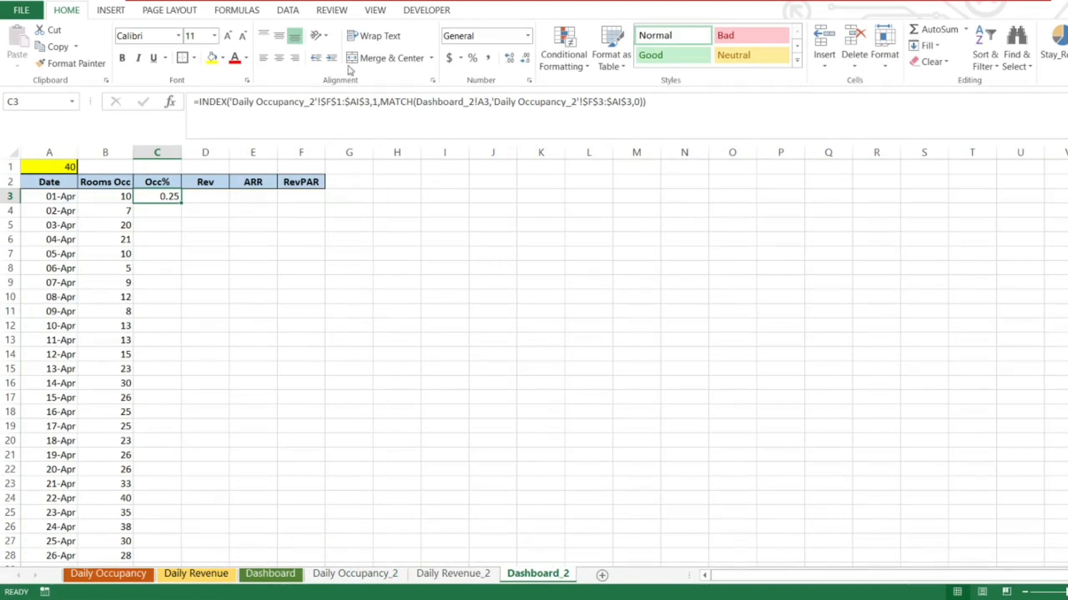
{"action": "left_click", "coordinate": [474, 58]}
{"action": "key", "text": "ctrl+c"}
{"action": "key", "text": "Left"}
{"action": "key", "text": "ctrl+Down"}
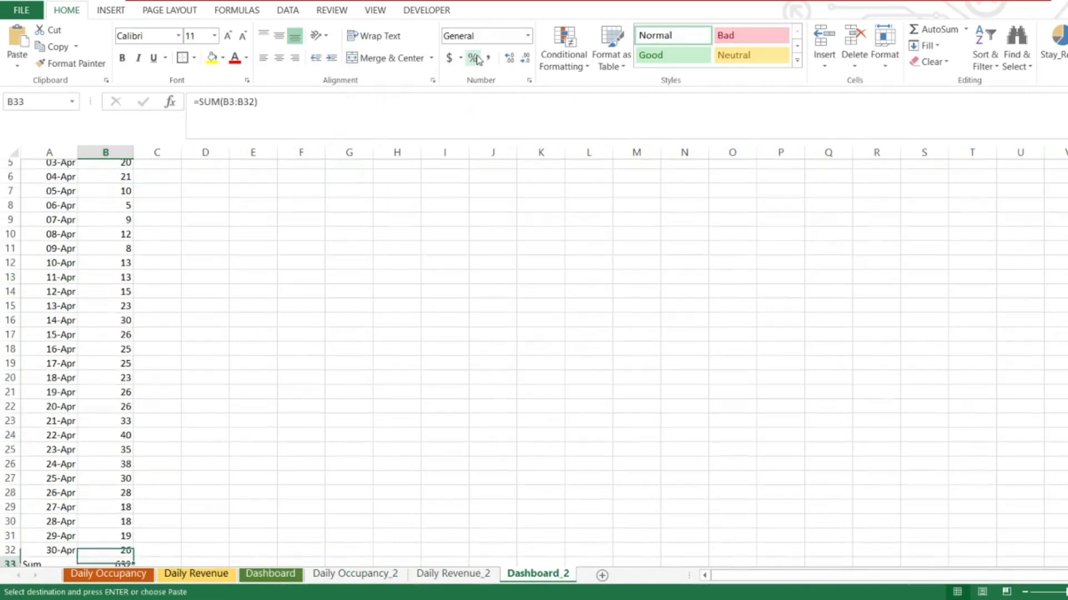
{"action": "key", "text": "Right"}
{"action": "key", "text": "Up"}
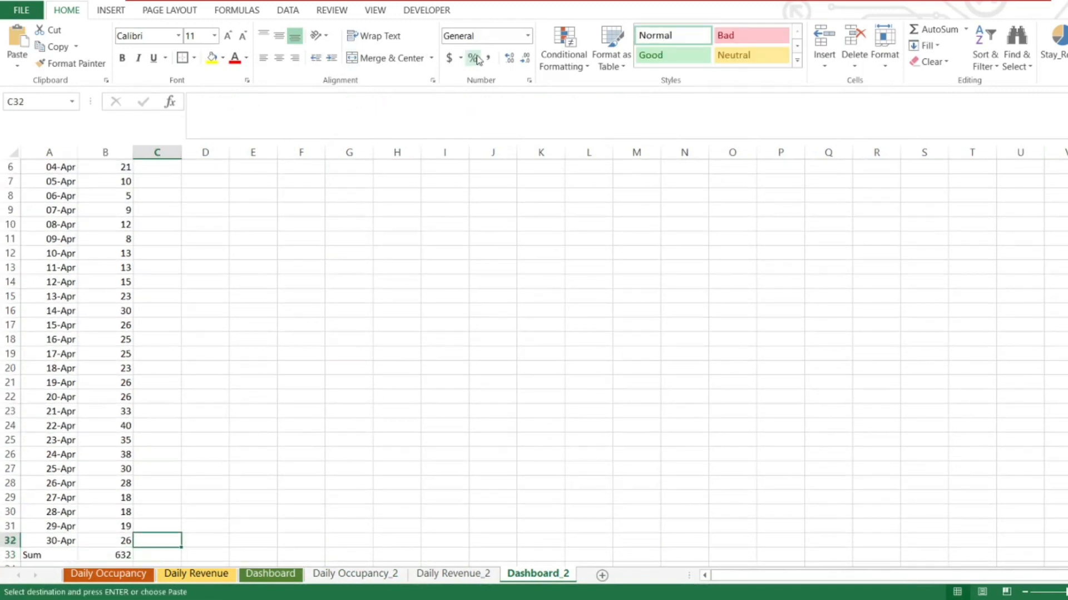
{"action": "key", "text": "ctrl+shift+Up"}
{"action": "key", "text": "ctrl+v"}
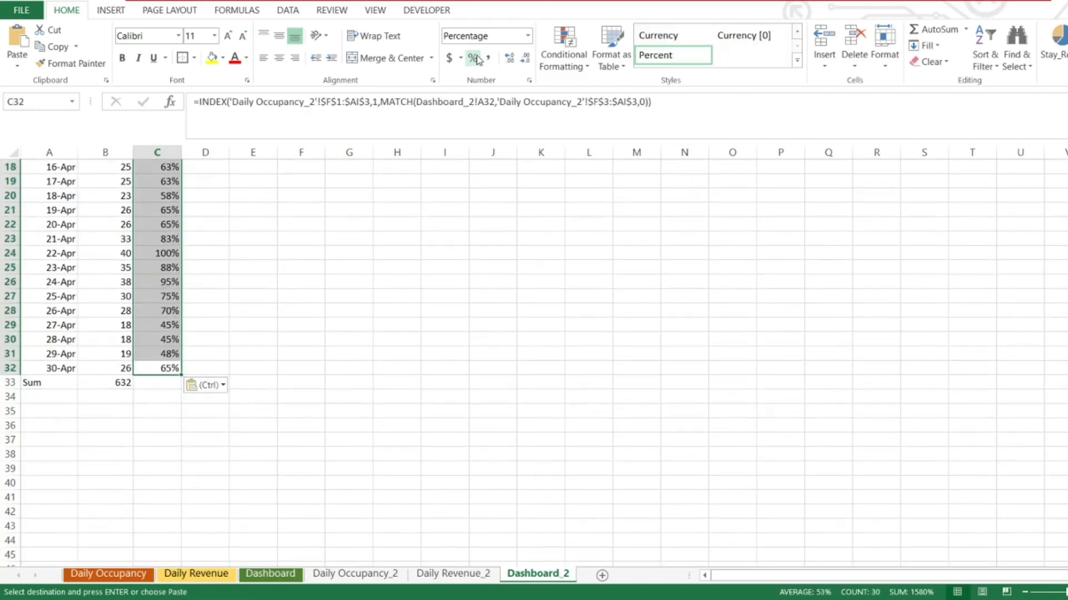
Compare the Occ% values in column C with the Occ% row of Daily Occupancy_2.
{"action": "key", "text": "ctrl+Up"}
{"action": "key", "text": "Down"}
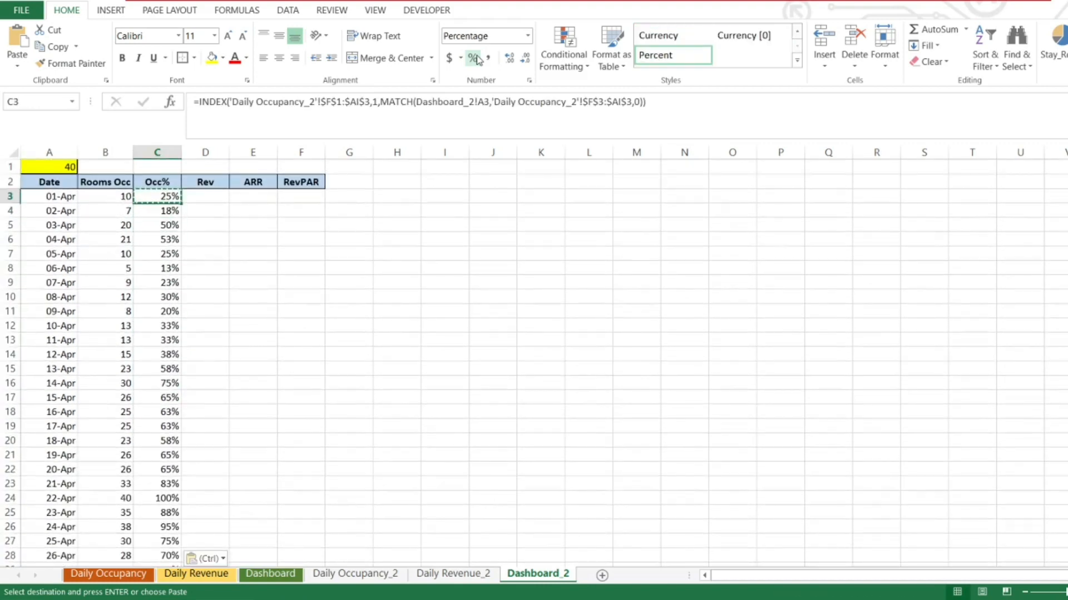
{"action": "left_click", "coordinate": [389, 575]}
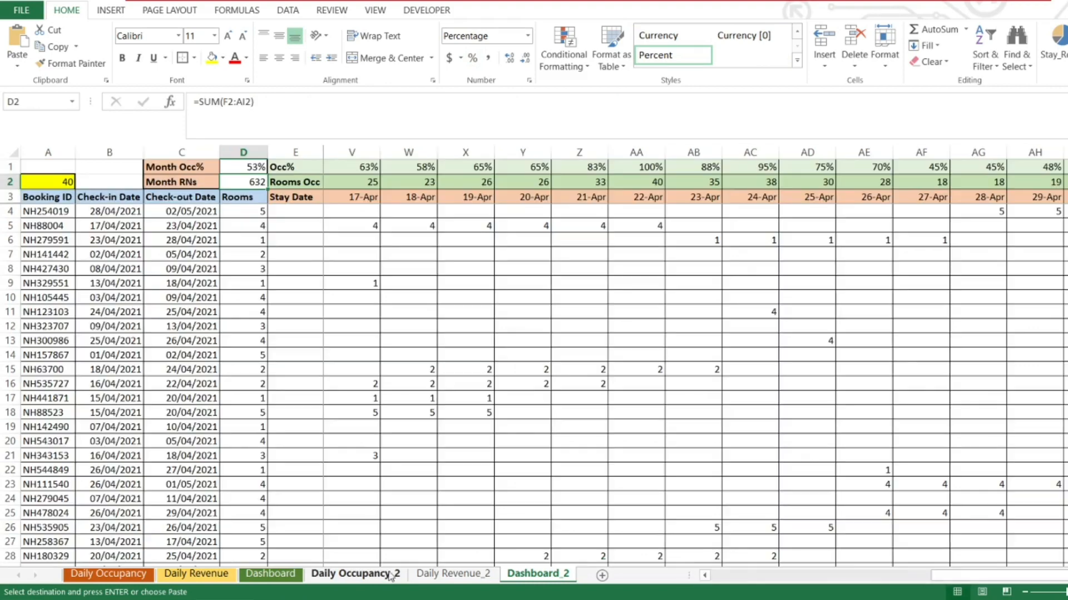
{"action": "left_click", "coordinate": [536, 575]}
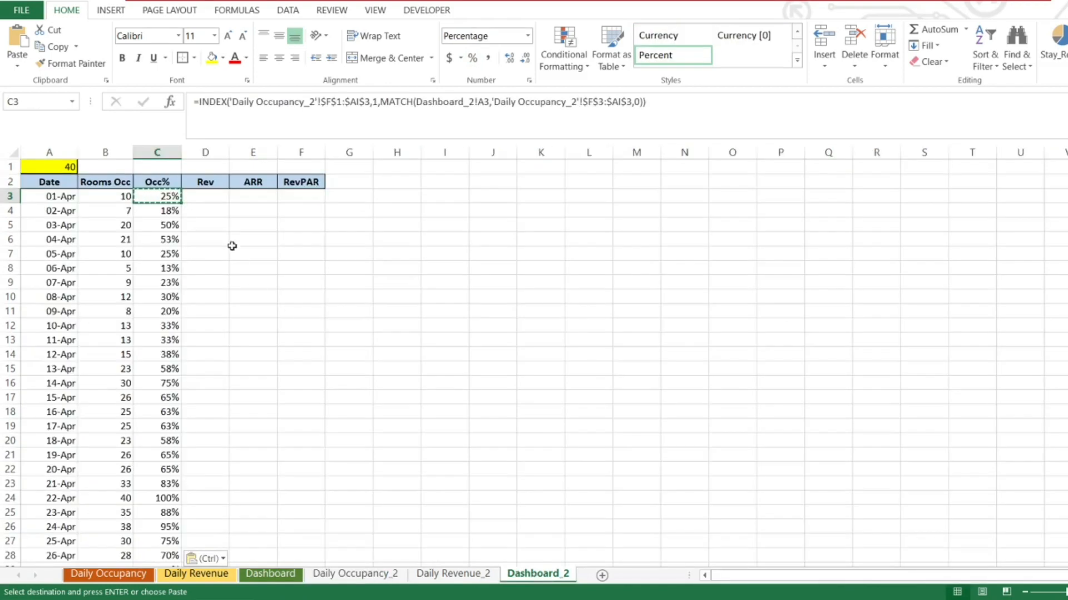
Begin the Rev formula in D3 of Dashboard_2 as an INDEX over the absolute range 'Daily Revenue_2'!$F$2:$AI$3.
{"action": "left_click", "coordinate": [209, 198]}
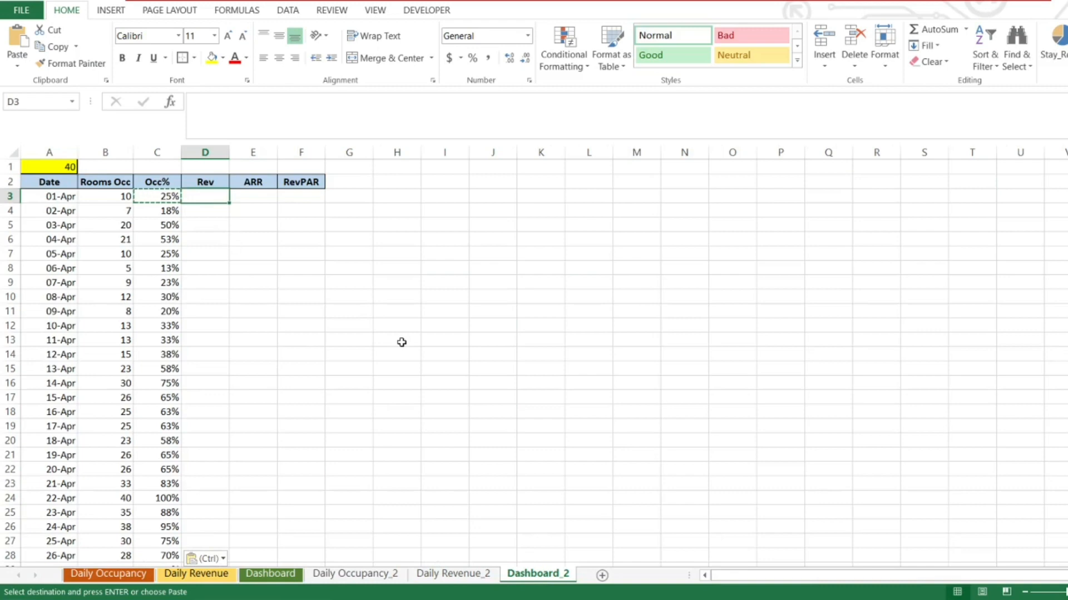
{"action": "left_click", "coordinate": [494, 576]}
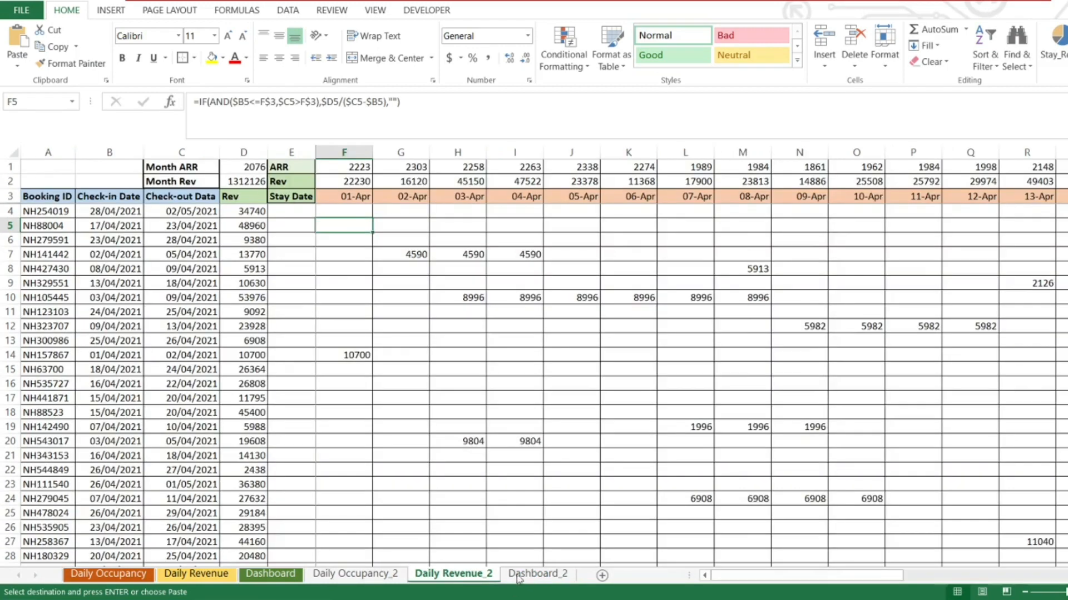
{"action": "left_click", "coordinate": [517, 577]}
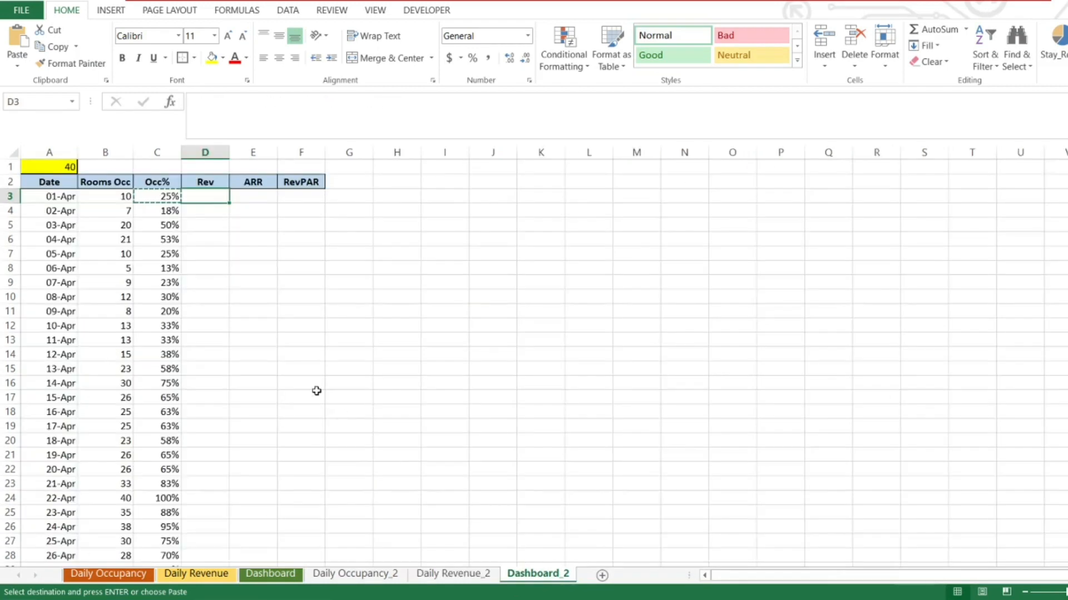
{"action": "type", "text": "=inde"}
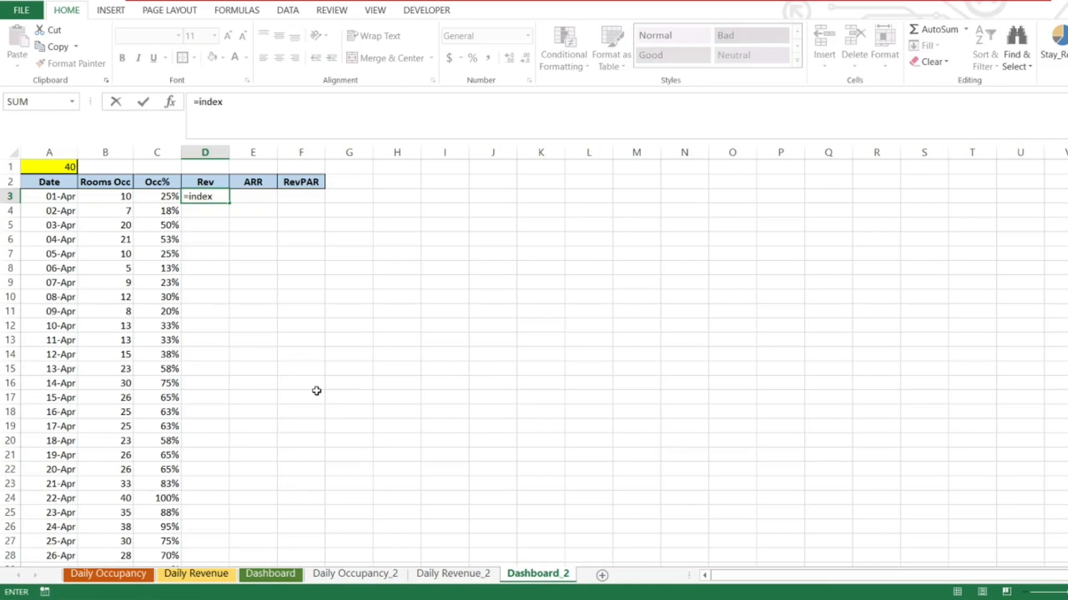
{"action": "type", "text": "x"}
{"action": "key", "text": "Tab"}
{"action": "left_click", "coordinate": [438, 575]}
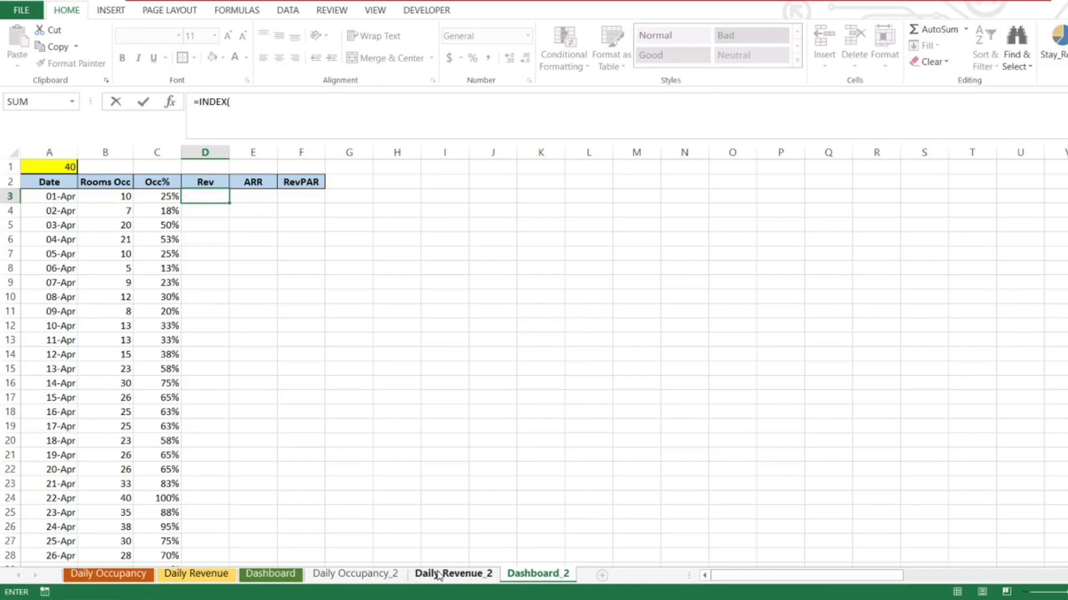
{"action": "left_click", "coordinate": [343, 182]}
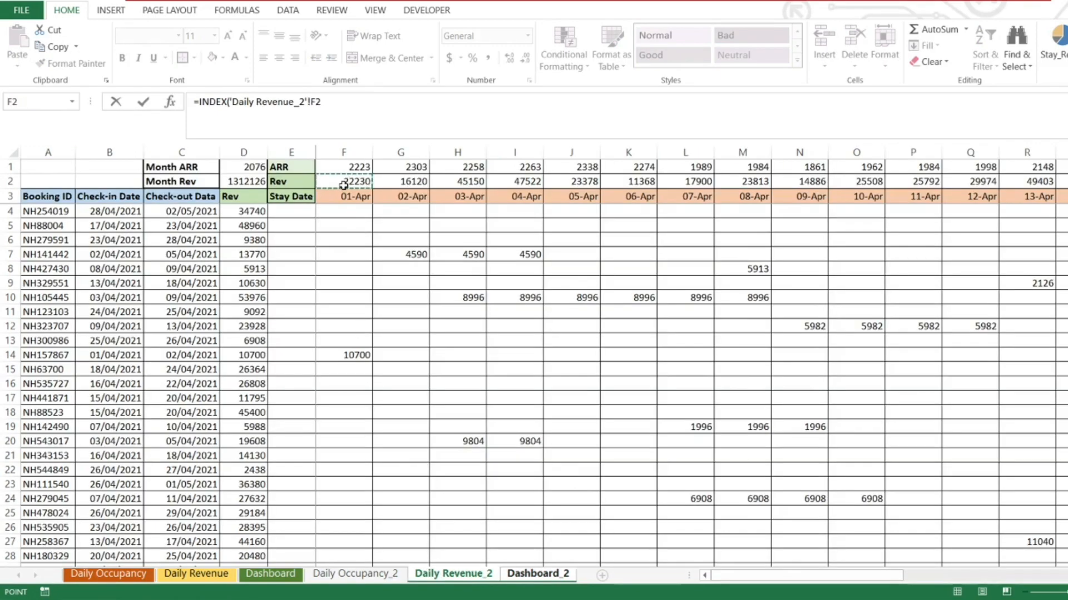
{"action": "key", "text": "Right"}
{"action": "key", "text": "Left"}
{"action": "key", "text": "shift+Down"}
{"action": "key", "text": "ctrl+shift+Right"}
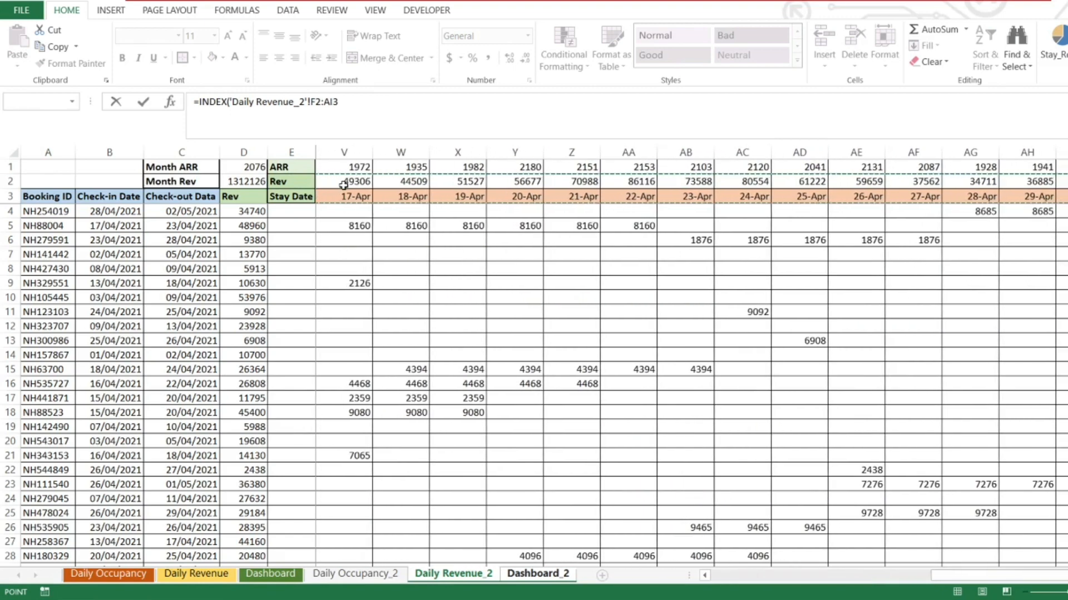
{"action": "key", "text": "F4"}
{"action": "type", "text": ","}
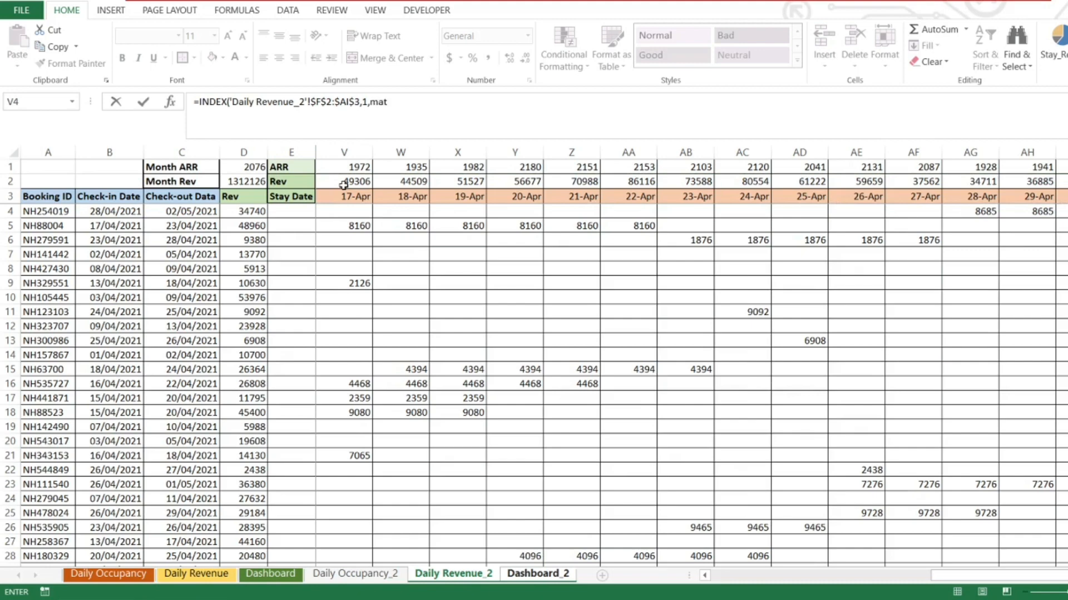
Set the D3 INDEX row number to 1 and start its column MATCH with Dashboard_2!A3 as the lookup value.
{"action": "type", "text": "1,mat"}
{"action": "key", "text": "Tab"}
{"action": "left_click", "coordinate": [542, 572]}
{"action": "left_click", "coordinate": [62, 198]}
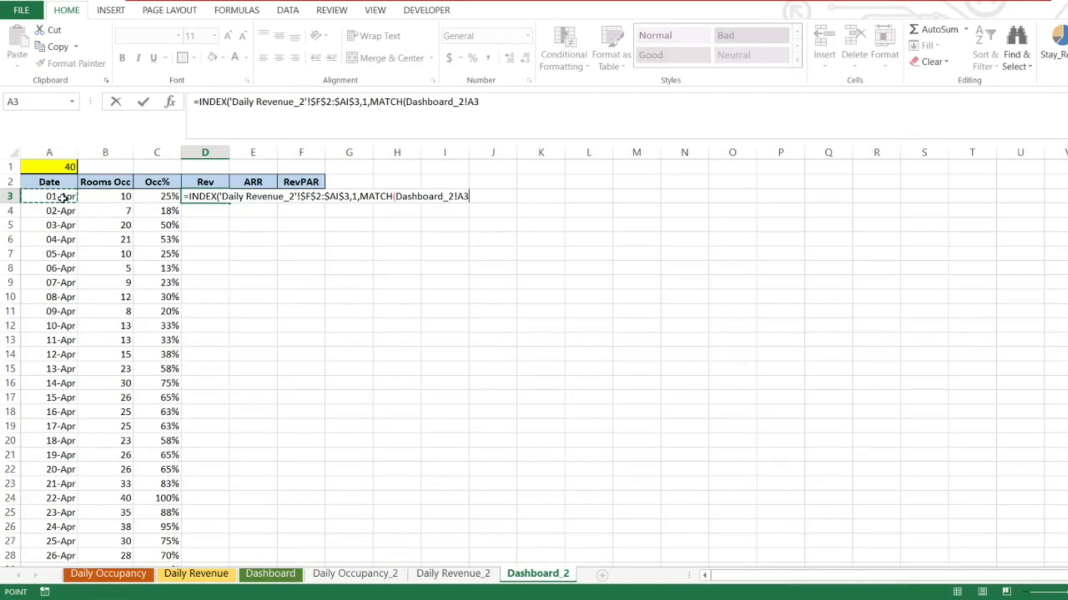
{"action": "type", "text": ","}
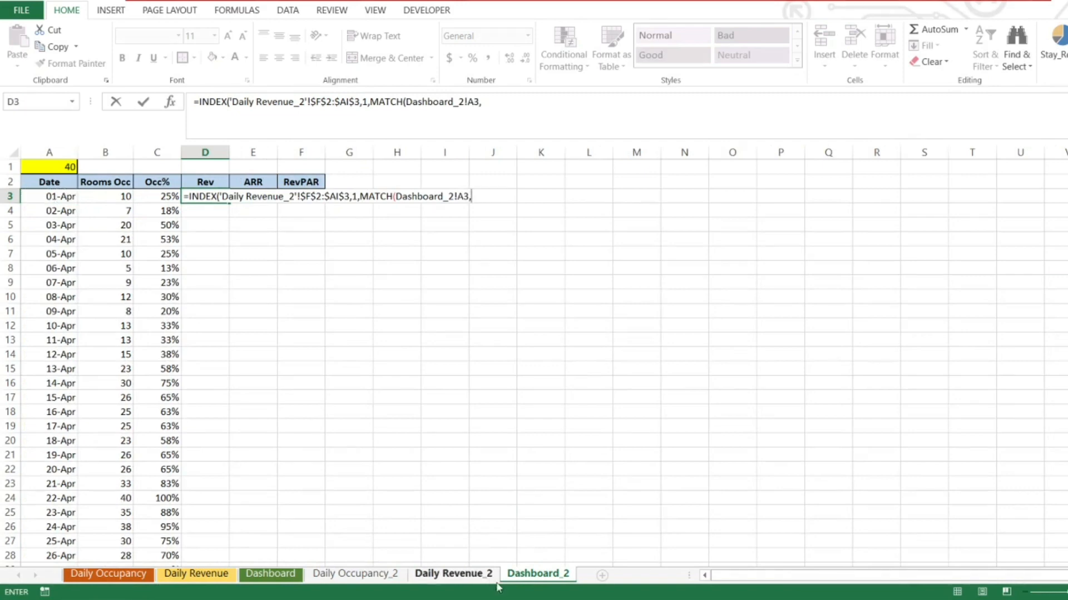
Complete the D3 MATCH with the absolute stay dates 'Daily Revenue_2'!$F$3:$AI$3 and match type 0, and enter the formula.
{"action": "left_click", "coordinate": [480, 577]}
{"action": "left_click", "coordinate": [322, 196]}
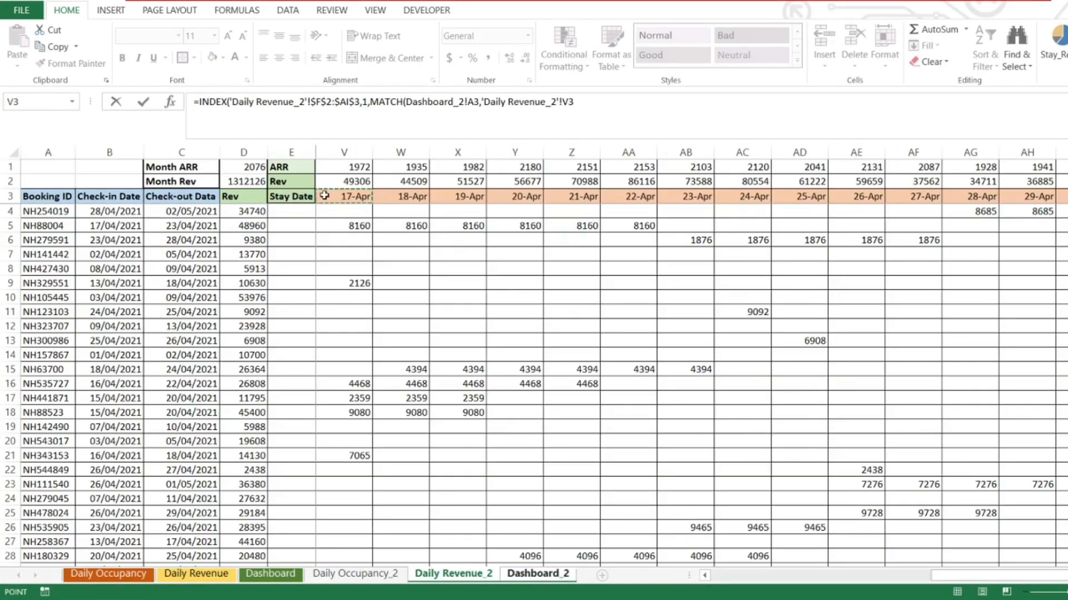
{"action": "key", "text": "ctrl+Left"}
{"action": "key", "text": "Right"}
{"action": "key", "text": "Right"}
{"action": "key", "text": "Right"}
{"action": "key", "text": "Right"}
{"action": "key", "text": "Right"}
{"action": "key", "text": "ctrl+shift+Right"}
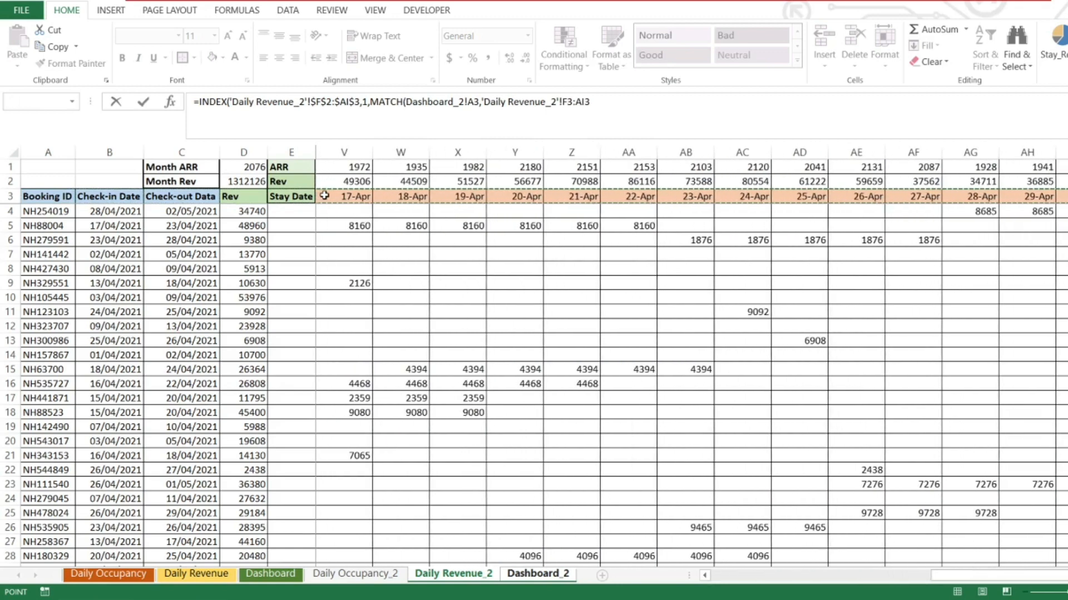
{"action": "key", "text": "F4"}
{"action": "type", "text": ",0"}
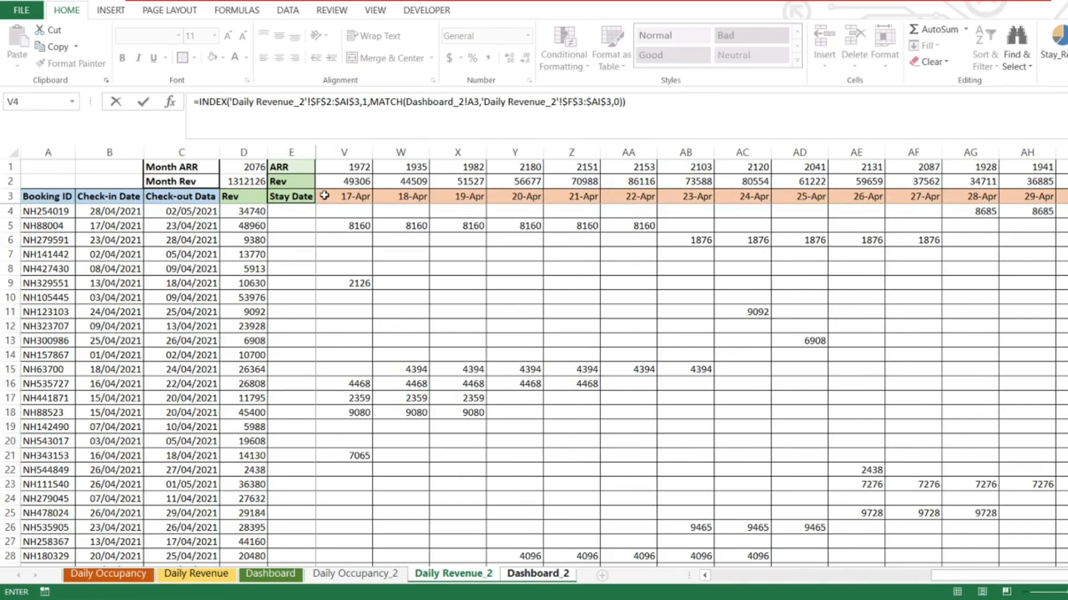
{"action": "key", "text": "Return"}
Copy the Rev formula from D3 down through D32.
{"action": "key", "text": "Up"}
{"action": "key", "text": "ctrl+c"}
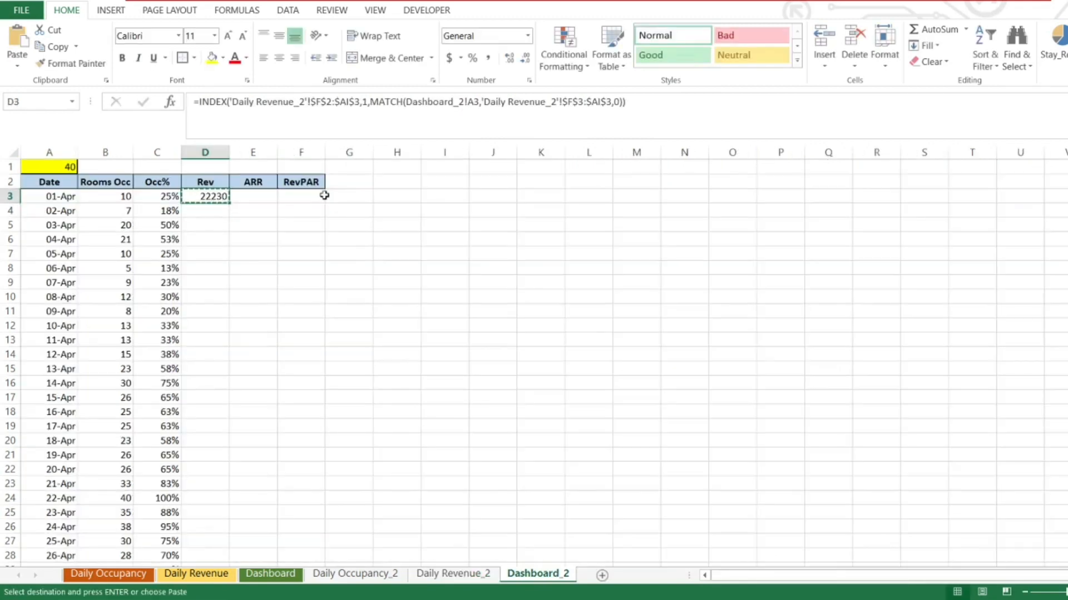
{"action": "key", "text": "Left"}
{"action": "key", "text": "ctrl+Down"}
{"action": "key", "text": "Right"}
{"action": "key", "text": "ctrl+shift+Up"}
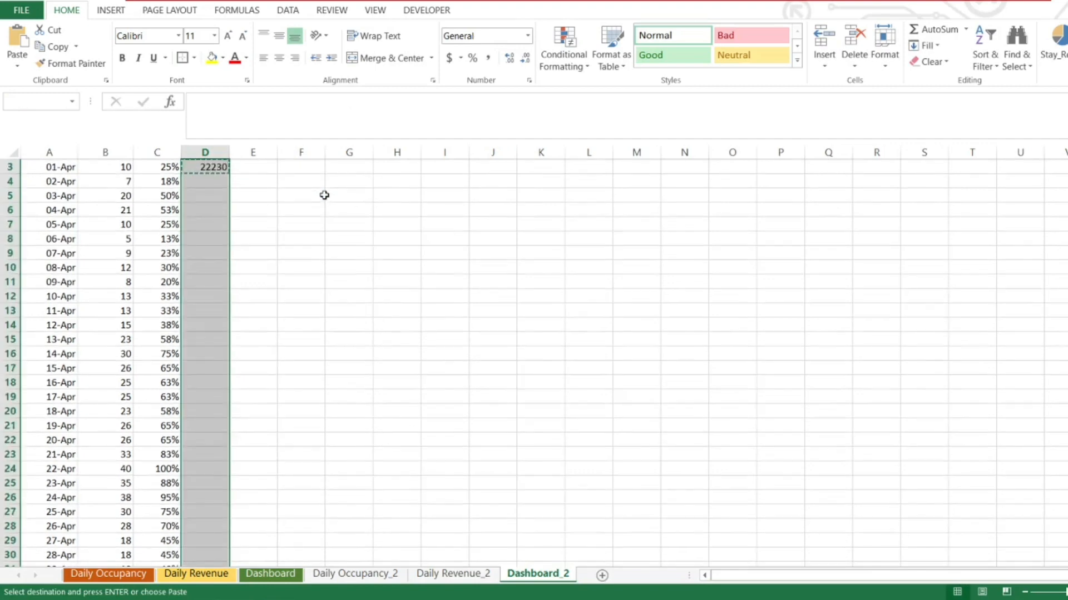
{"action": "key", "text": "ctrl+v"}
Total the Rev column in D33 by copying the SUM formula from B33.
{"action": "key", "text": "Down"}
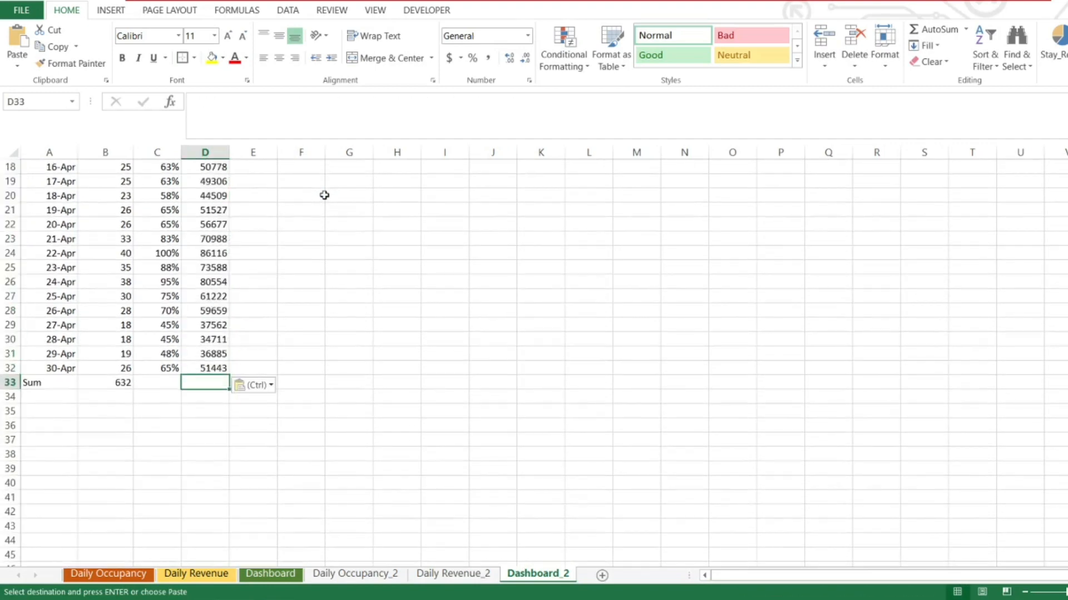
{"action": "key", "text": "alt"}
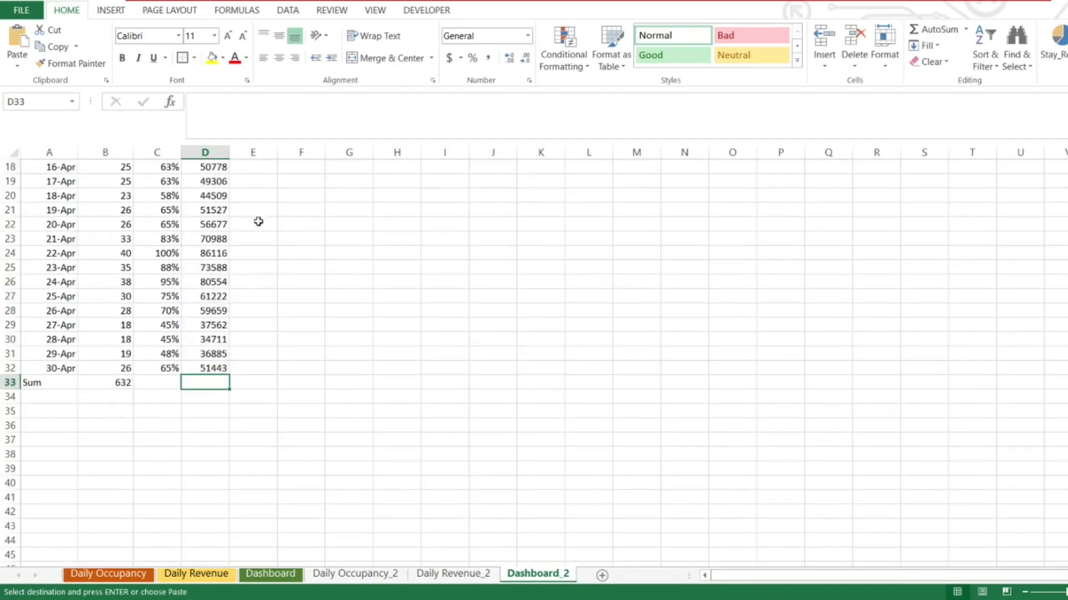
{"action": "left_click", "coordinate": [215, 254]}
{"action": "left_click", "coordinate": [209, 381]}
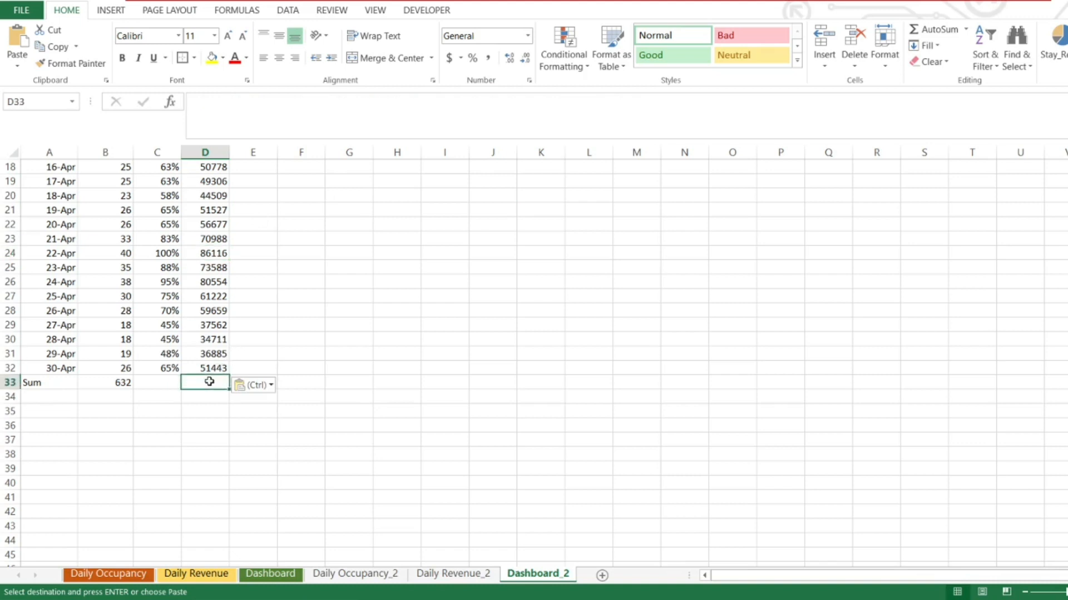
{"action": "key", "text": "Left"}
{"action": "key", "text": "Left"}
{"action": "key", "text": "ctrl+c"}
{"action": "key", "text": "Right"}
{"action": "key", "text": "Right"}
{"action": "key", "text": "ctrl+v"}
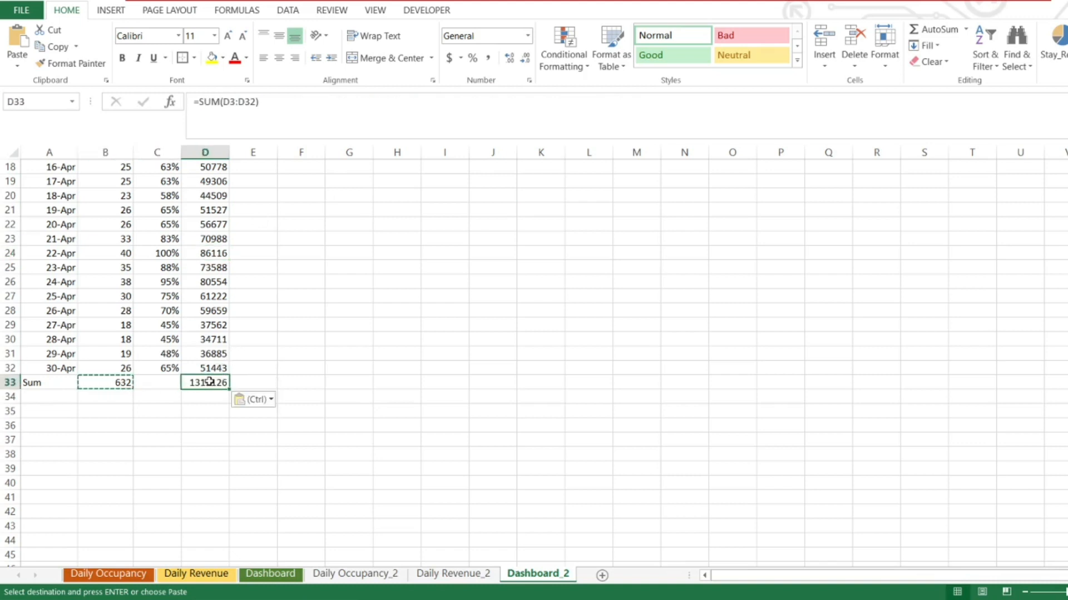
Check the Rev total in D33 against the Month Rev figure in D2 of Daily Revenue_2.
{"action": "key", "text": "Up"}
{"action": "key", "text": "Down"}
{"action": "left_click", "coordinate": [453, 574]}
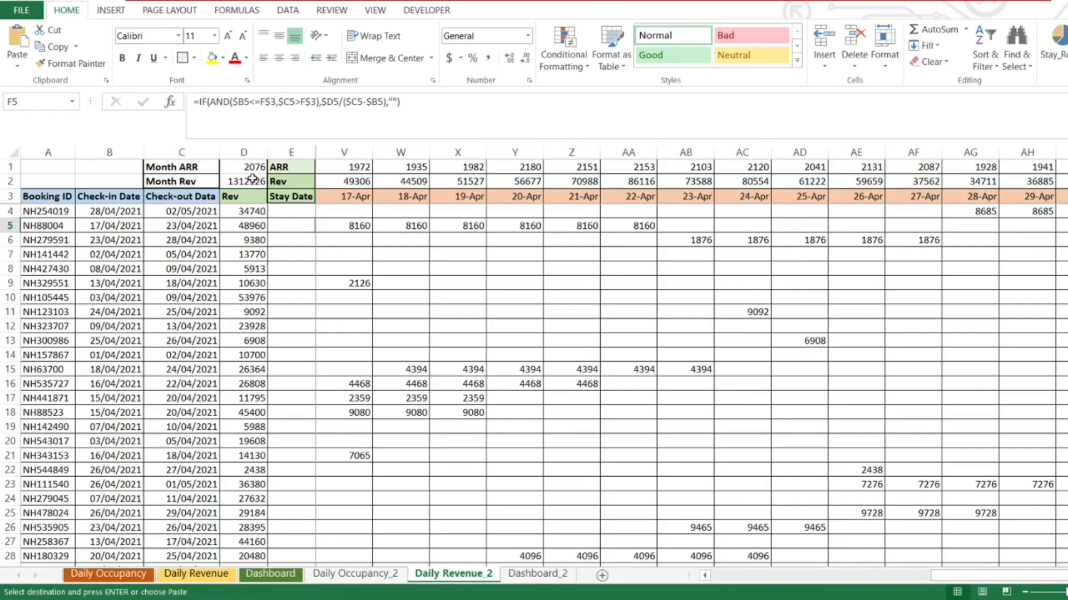
{"action": "left_click", "coordinate": [252, 178]}
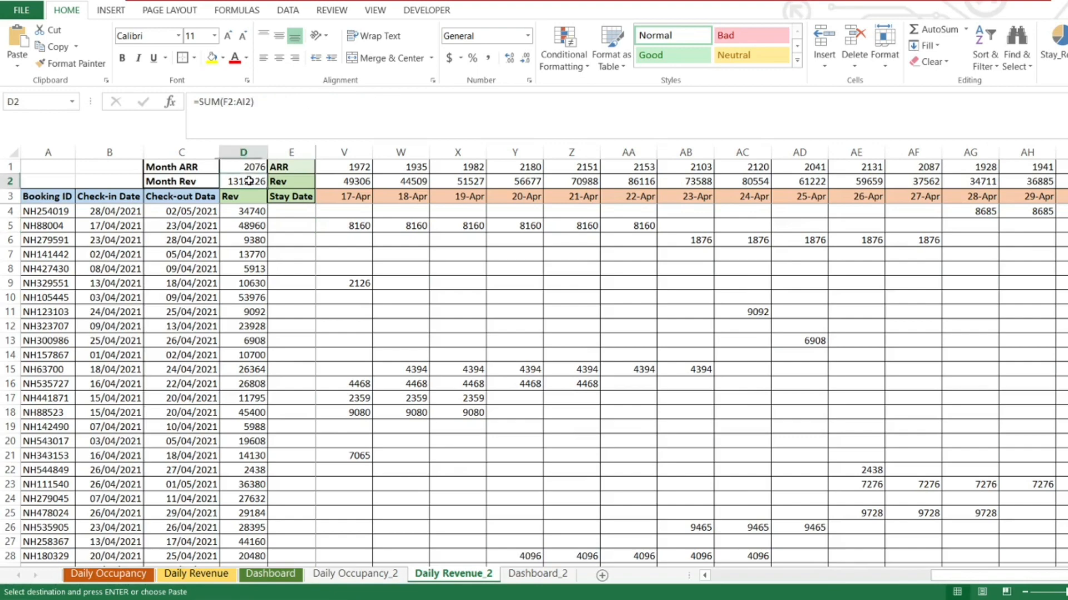
{"action": "left_click", "coordinate": [542, 575]}
Calculate ARR for 01-Apr in E3 of Dashboard_2 with the formula =D3/B3.
{"action": "left_click", "coordinate": [204, 318]}
{"action": "key", "text": "ctrl+Up"}
{"action": "key", "text": "ctrl+Up"}
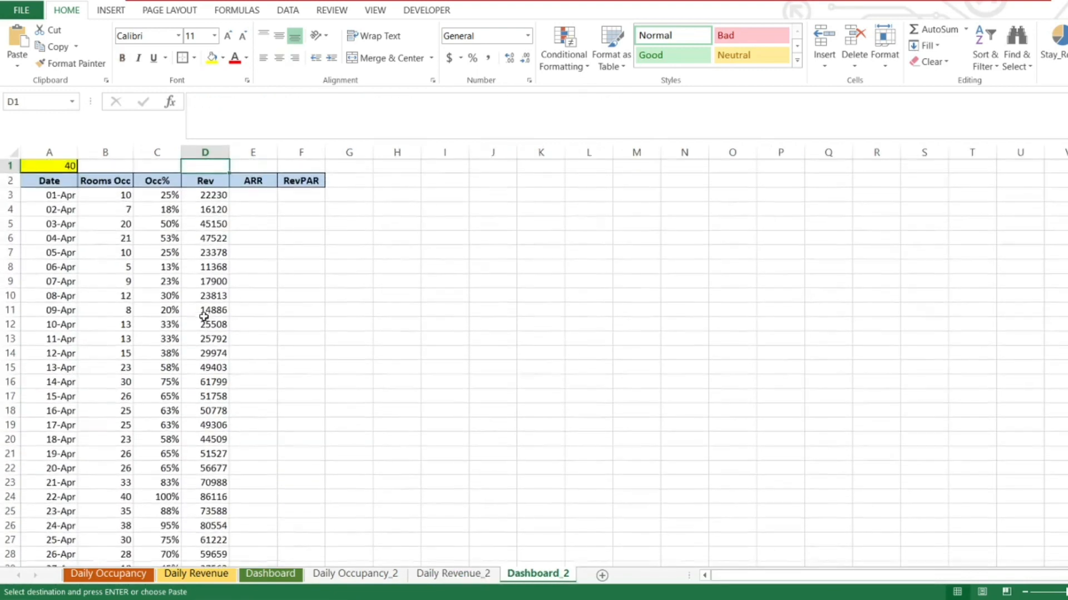
{"action": "key", "text": "Down"}
{"action": "key", "text": "Down"}
{"action": "key", "text": "Right"}
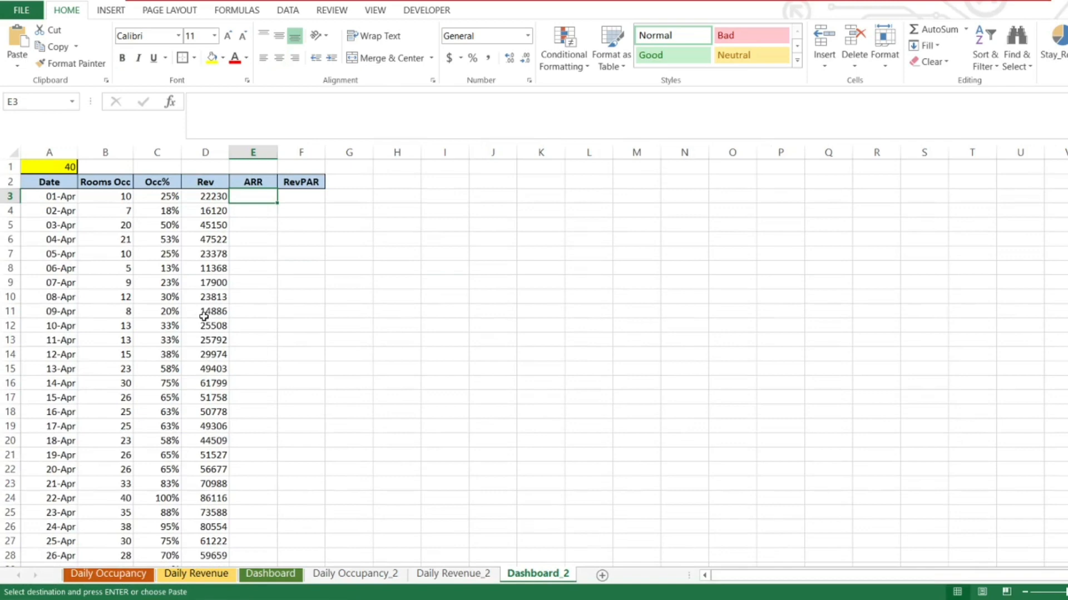
{"action": "type", "text": "="}
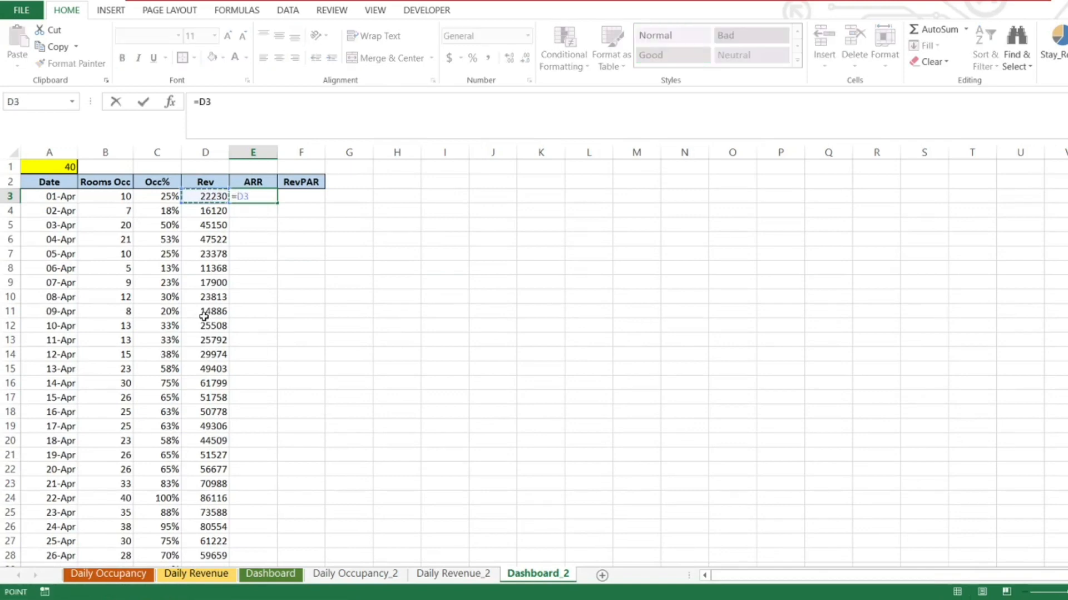
{"action": "type", "text": "/"}
{"action": "key", "text": "Left"}
{"action": "key", "text": "Left"}
{"action": "key", "text": "Left"}
{"action": "key", "text": "ctrl+Return"}
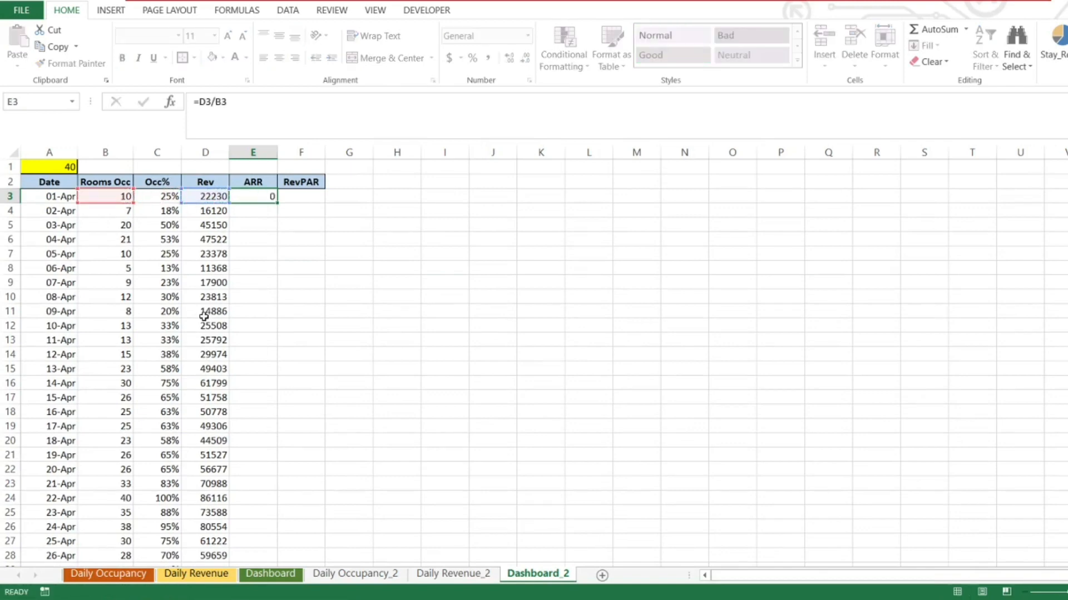
Copy the ARR formula from E3 down through E32.
{"action": "key", "text": "ctrl+c"}
{"action": "key", "text": "Left"}
{"action": "key", "text": "ctrl+Down"}
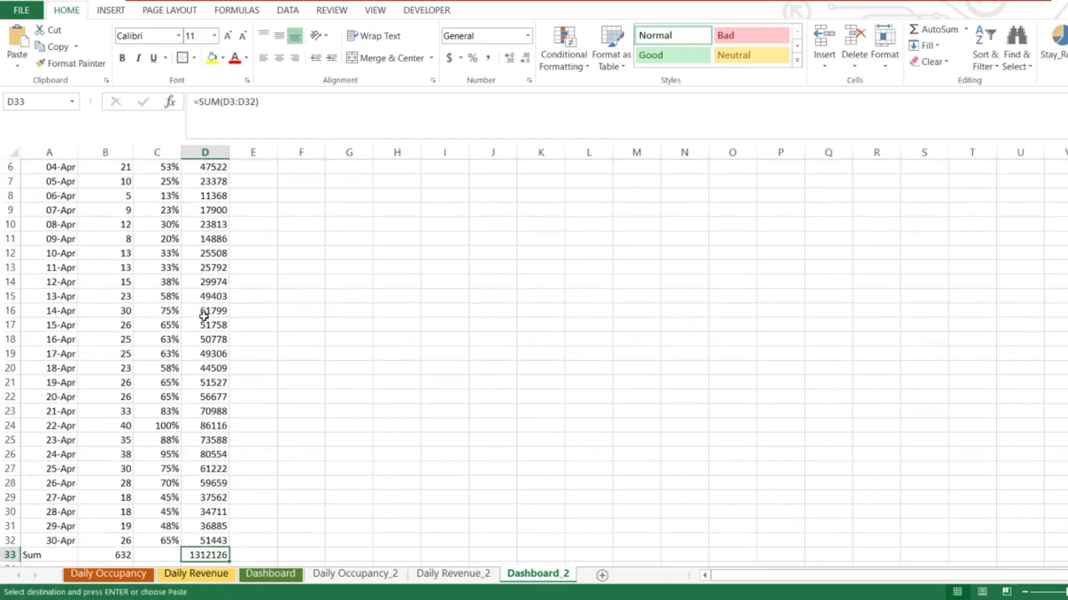
{"action": "key", "text": "Right"}
{"action": "key", "text": "Up"}
{"action": "key", "text": "shift+Up"}
{"action": "key", "text": "ctrl+shift+Up"}
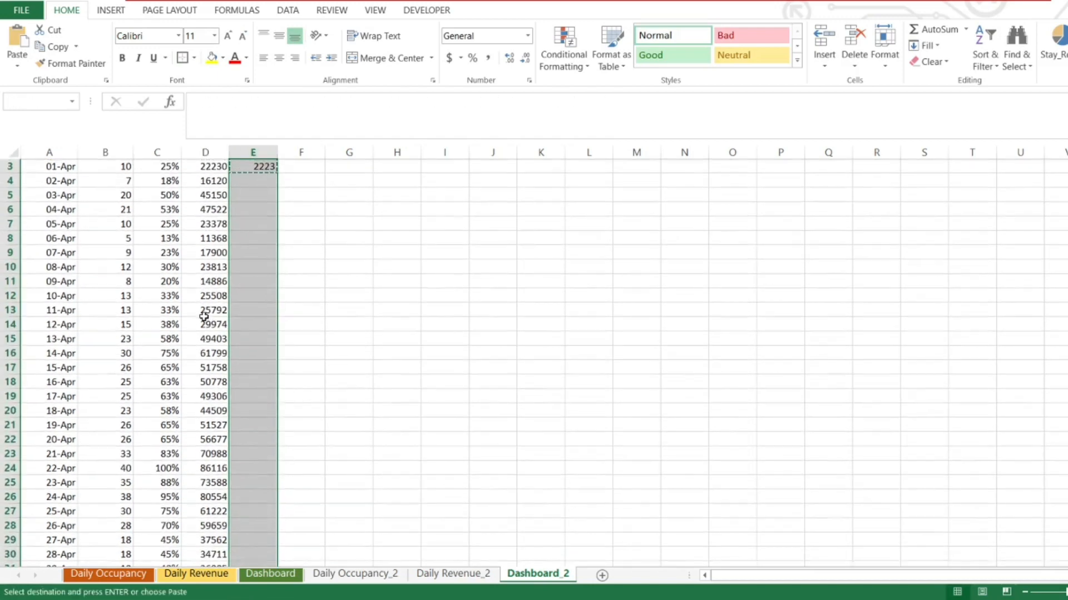
{"action": "key", "text": "ctrl+v"}
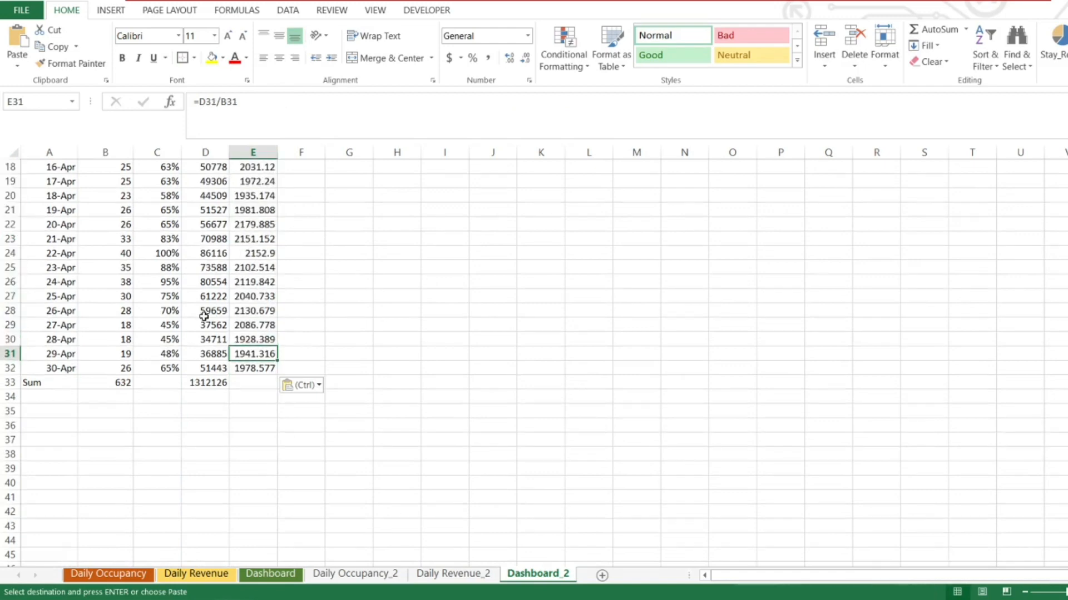
Format the ARR values in E4:E32 as numbers with no decimal places.
{"action": "key", "text": "Down"}
{"action": "key", "text": "ctrl+shift+Up"}
{"action": "key", "text": "shift+Up"}
{"action": "key", "text": "shift+Down"}
{"action": "key", "text": "shift+Down"}
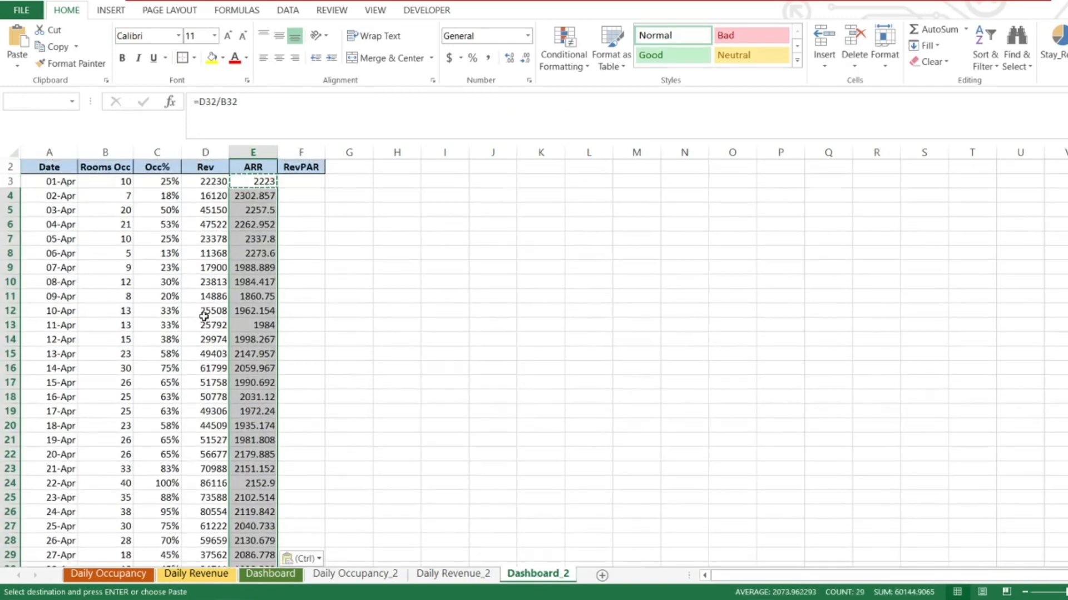
{"action": "key", "text": "Return"}
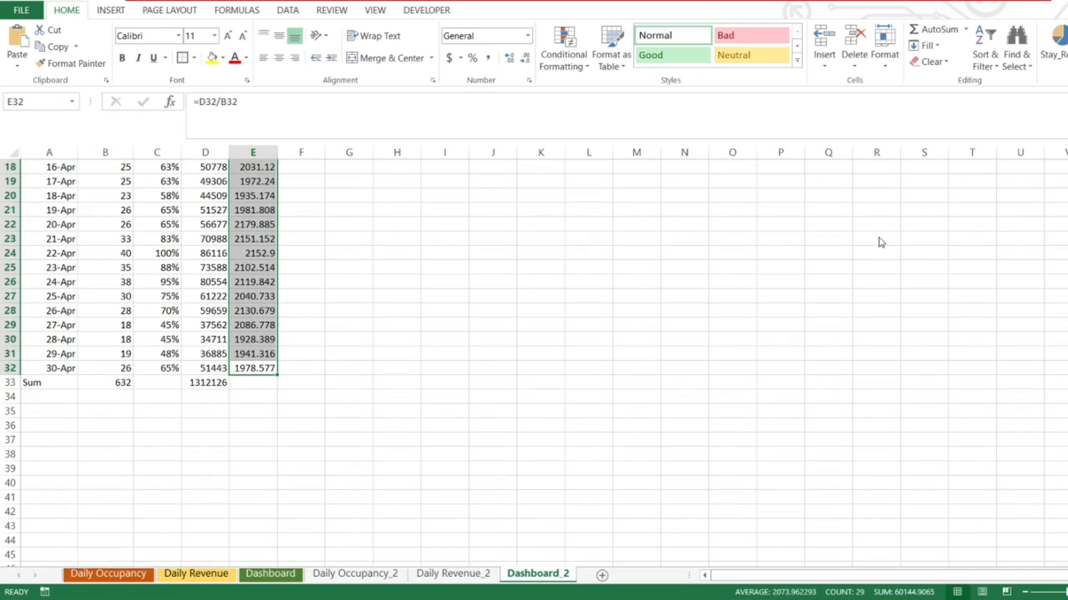
{"action": "key", "text": "Return"}
Calculate RevPAR for 01-Apr in F3 with the formula =C3*E3.
{"action": "key", "text": "Up"}
{"action": "key", "text": "Up"}
{"action": "key", "text": "Up"}
{"action": "key", "text": "Up"}
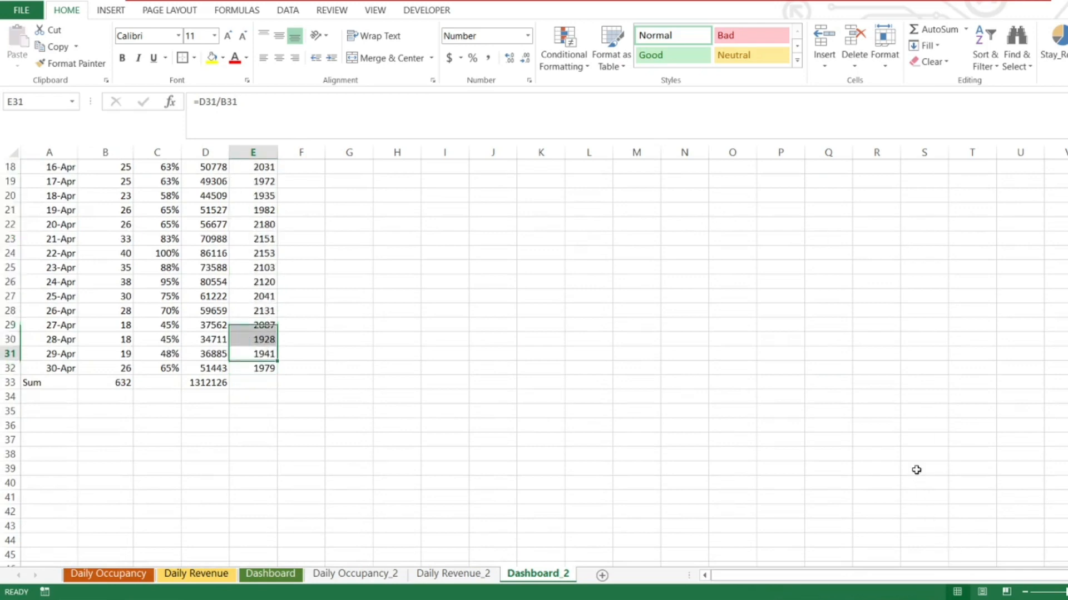
{"action": "key", "text": "ctrl+Up"}
{"action": "key", "text": "Down"}
{"action": "key", "text": "Down"}
{"action": "key", "text": "Right"}
{"action": "key", "text": "Up"}
{"action": "key", "text": "Up"}
{"action": "key", "text": "Up"}
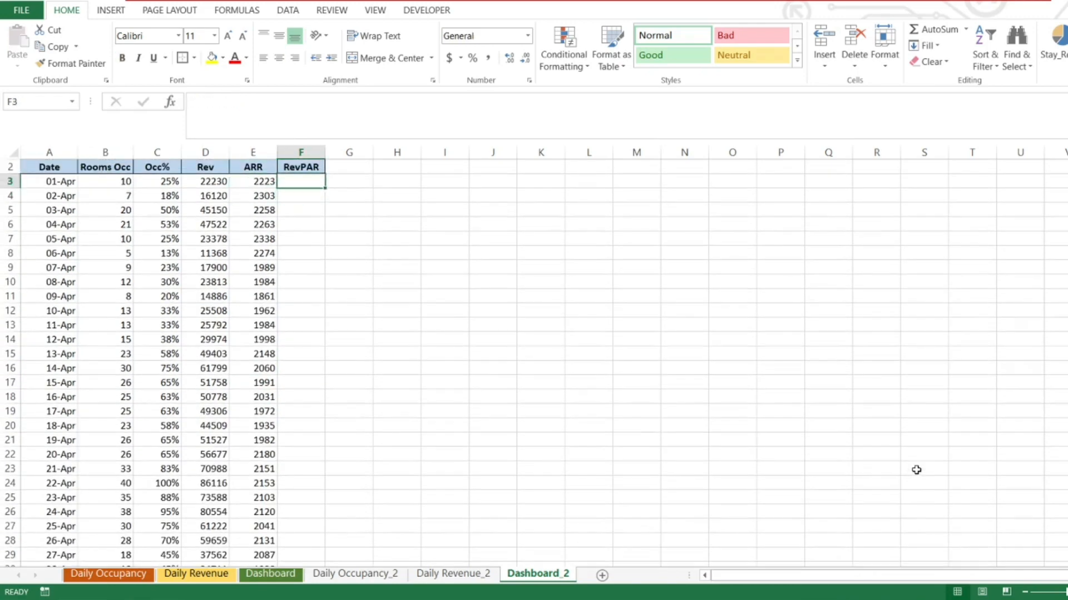
{"action": "key", "text": "Down"}
{"action": "key", "text": "Down"}
{"action": "type", "text": "="}
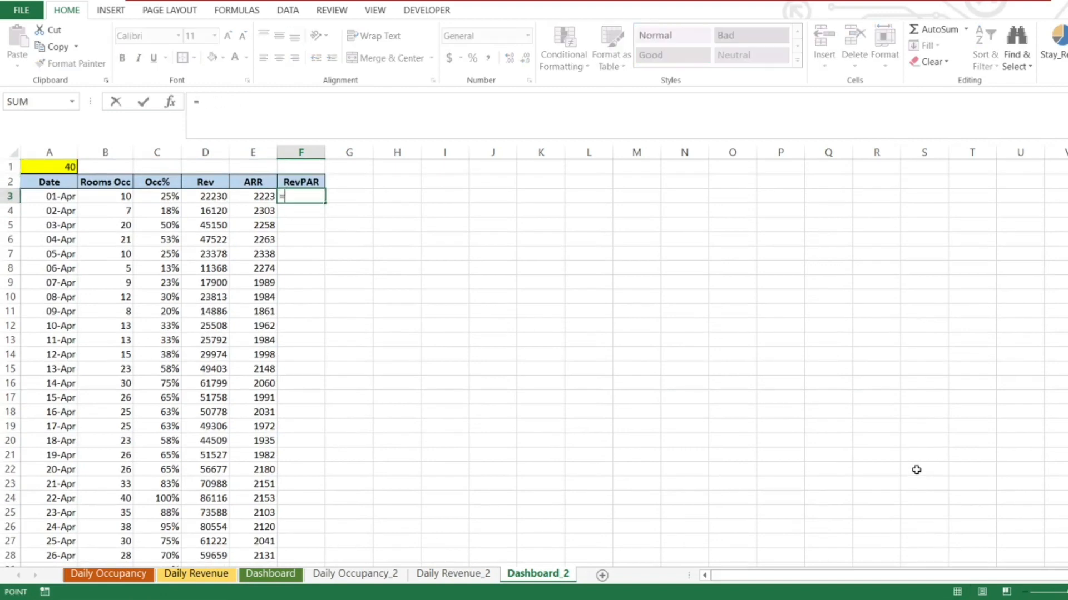
{"action": "key", "text": "Left"}
{"action": "key", "text": "Left"}
{"action": "key", "text": "Left"}
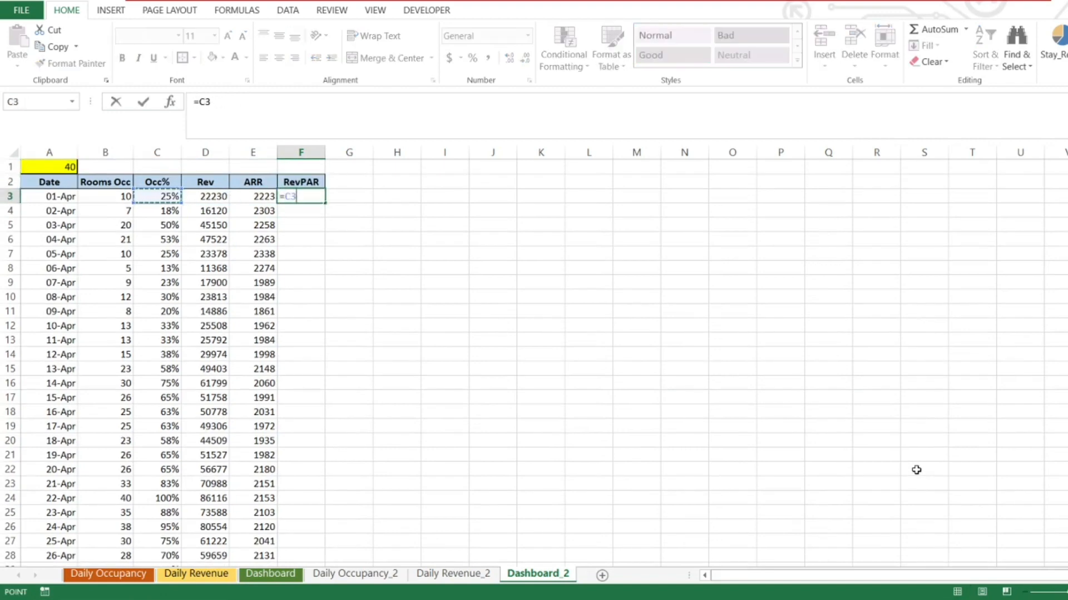
{"action": "type", "text": "*"}
{"action": "key", "text": "Left"}
{"action": "key", "text": "Return"}
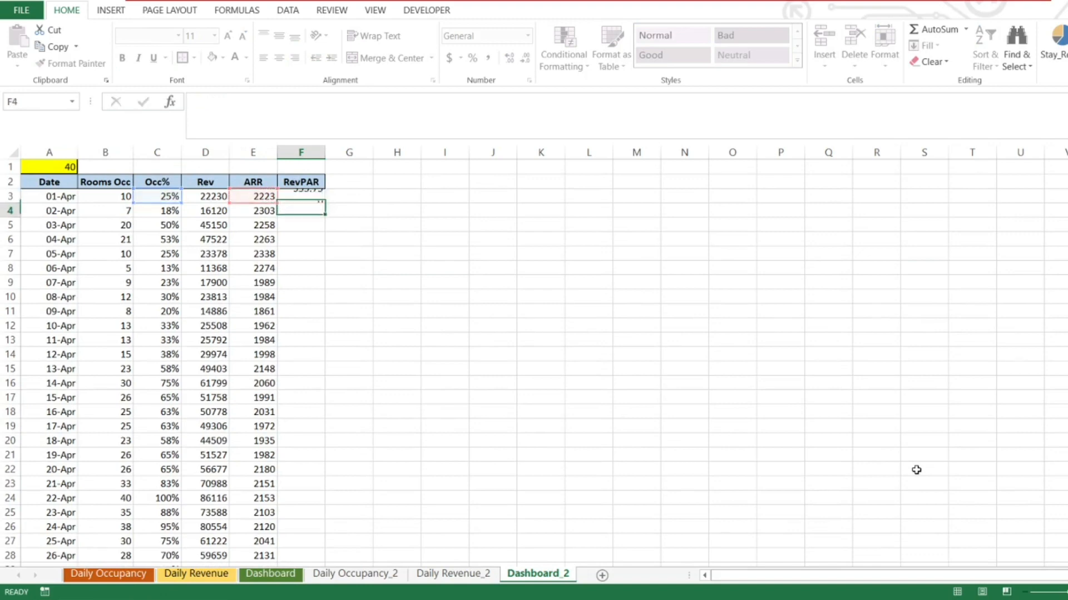
{"action": "key", "text": "Up"}
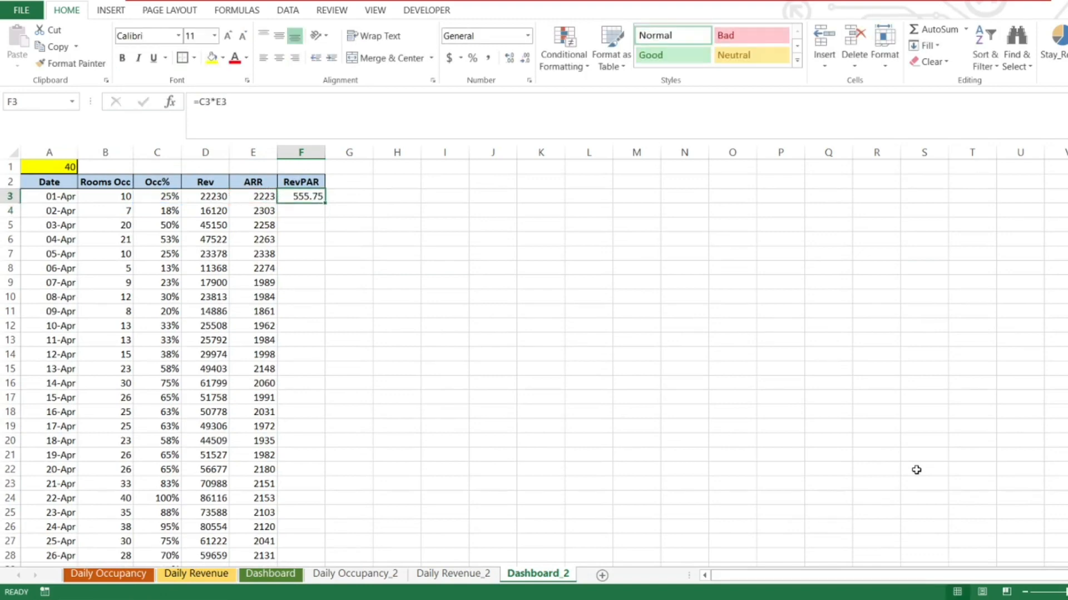
Copy the RevPAR formula from F3 down through F32 and format those cells as numbers with no decimal places.
{"action": "key", "text": "ctrl+c"}
{"action": "key", "text": "Left"}
{"action": "key", "text": "ctrl+Down"}
{"action": "key", "text": "Right"}
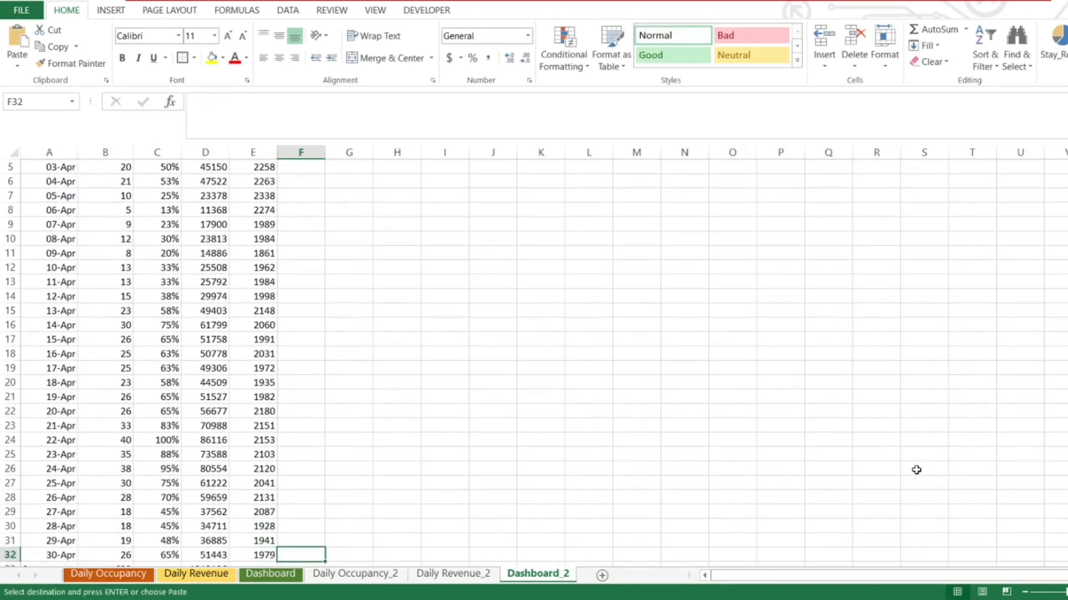
{"action": "key", "text": "ctrl+shift+Up"}
{"action": "key", "text": "ctrl+v"}
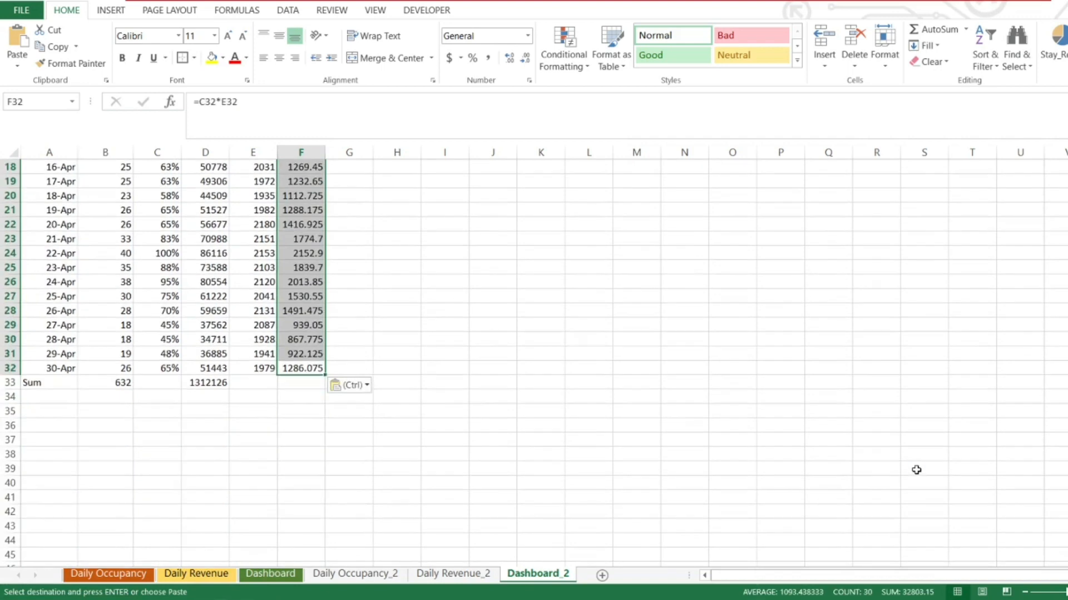
{"action": "key", "text": "Escape"}
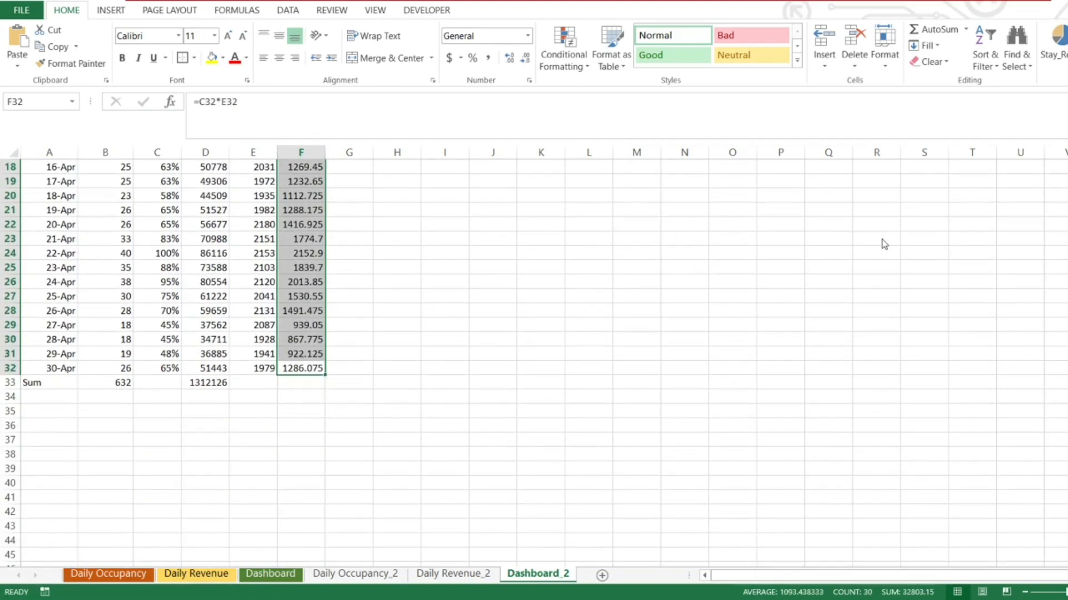
{"action": "left_click", "coordinate": [937, 479]}
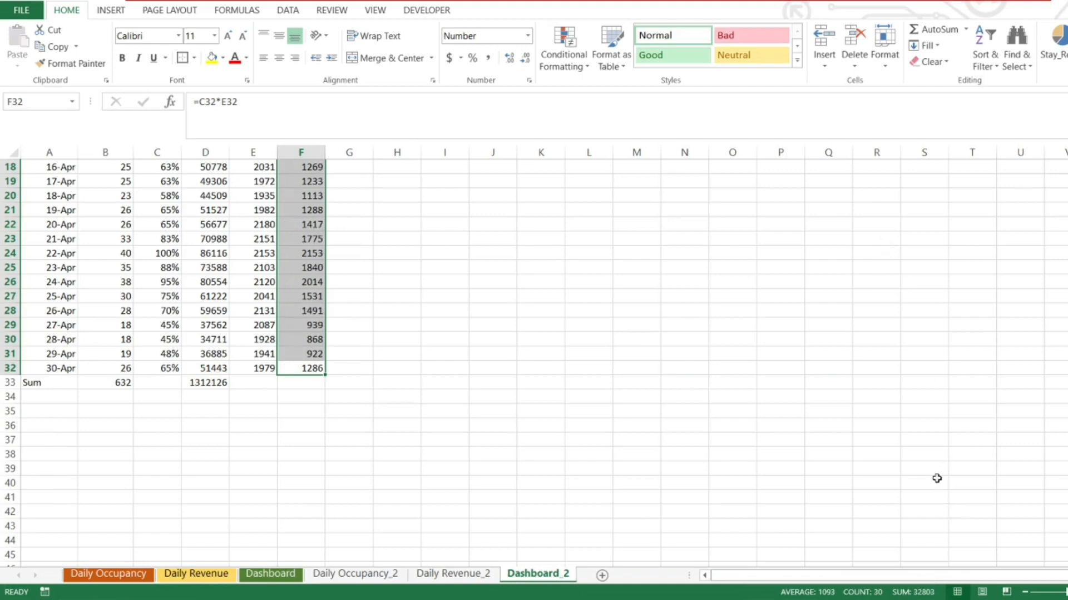
Apply all borders to the whole summary table A2:F33, from the header row through the Sum row.
{"action": "key", "text": "ctrl+Up"}
{"action": "key", "text": "Left"}
{"action": "key", "text": "Left"}
{"action": "key", "text": "Left"}
{"action": "key", "text": "Left"}
{"action": "key", "text": "Left"}
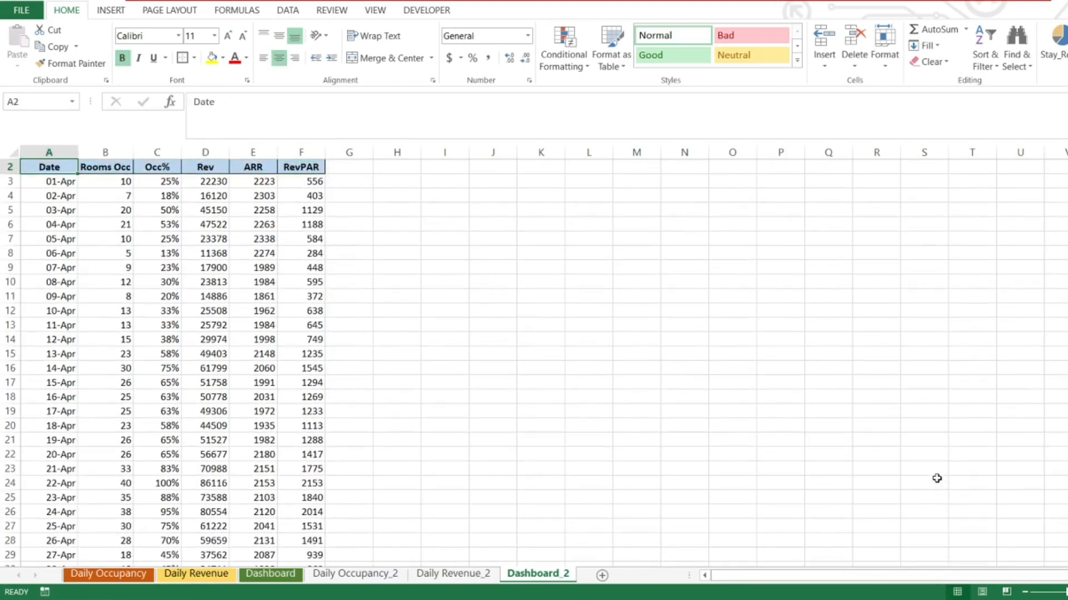
{"action": "key", "text": "Up"}
{"action": "key", "text": "Down"}
{"action": "key", "text": "Down"}
{"action": "key", "text": "Up"}
{"action": "key", "text": "shift+Right"}
{"action": "key", "text": "shift+Right"}
{"action": "key", "text": "shift+Right"}
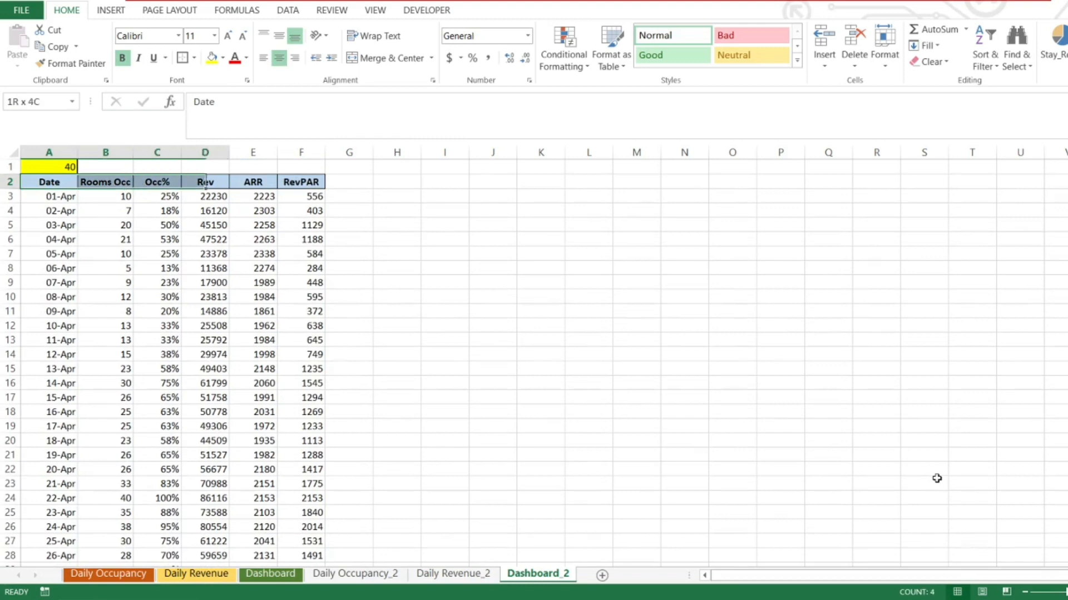
{"action": "key", "text": "shift+Right"}
{"action": "key", "text": "shift+Right"}
{"action": "key", "text": "ctrl+shift+Down"}
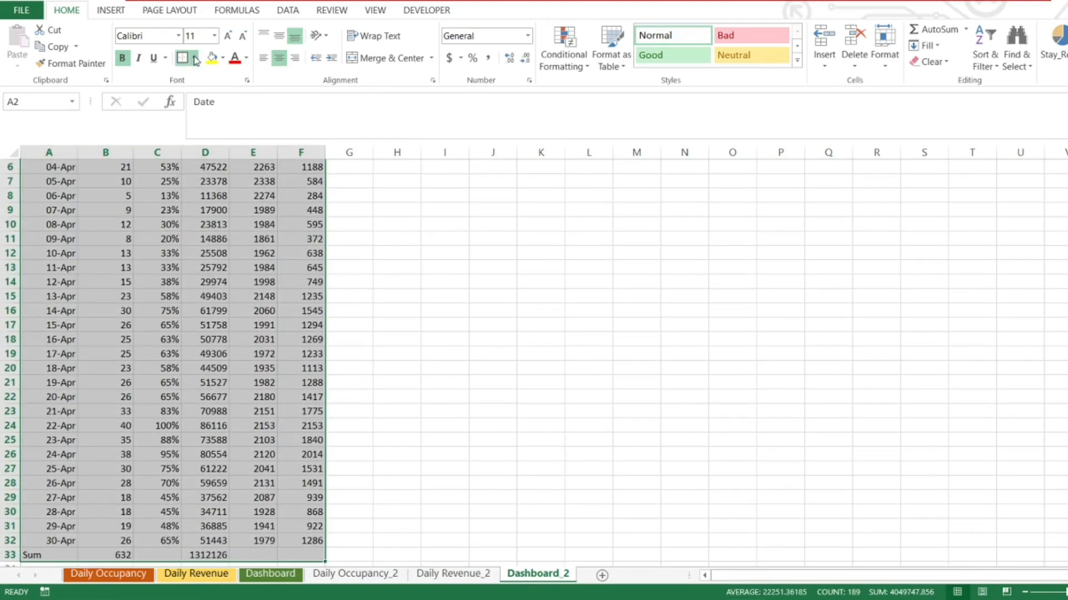
{"action": "scroll", "coordinate": [243, 193], "scroll_direction": "up", "scroll_amount": 2}
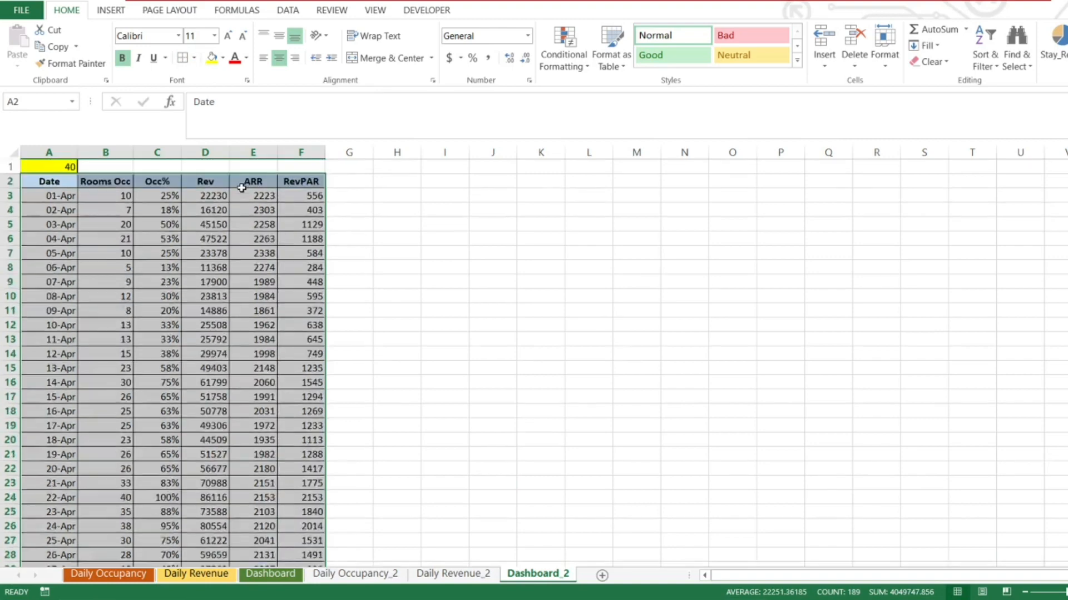
Center the contents of the Sum row A33:F33 horizontally.
{"action": "left_click", "coordinate": [137, 217]}
{"action": "left_click", "coordinate": [65, 232]}
{"action": "key", "text": "ctrl+Down"}
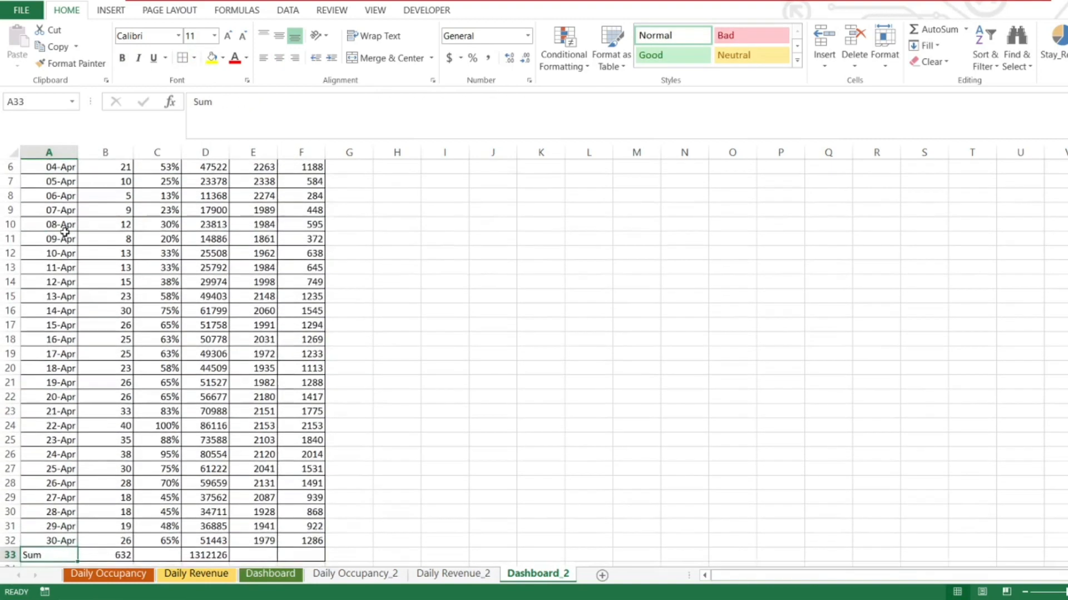
{"action": "key", "text": "shift+Right"}
{"action": "key", "text": "shift+Right"}
{"action": "key", "text": "shift+Right"}
{"action": "key", "text": "shift+Right"}
{"action": "key", "text": "shift+Right"}
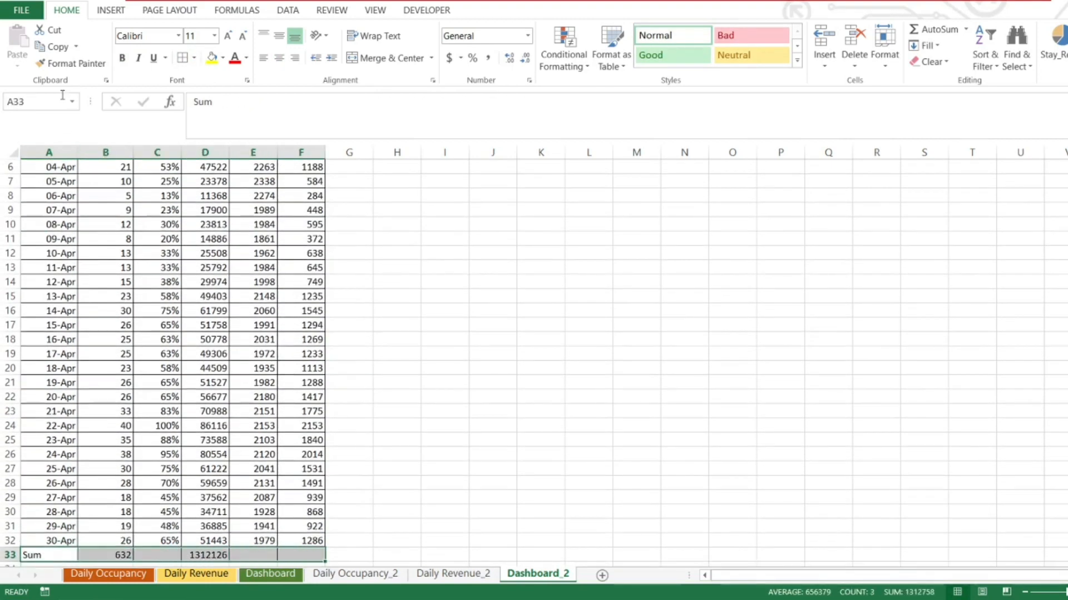
{"action": "left_click", "coordinate": [279, 60]}
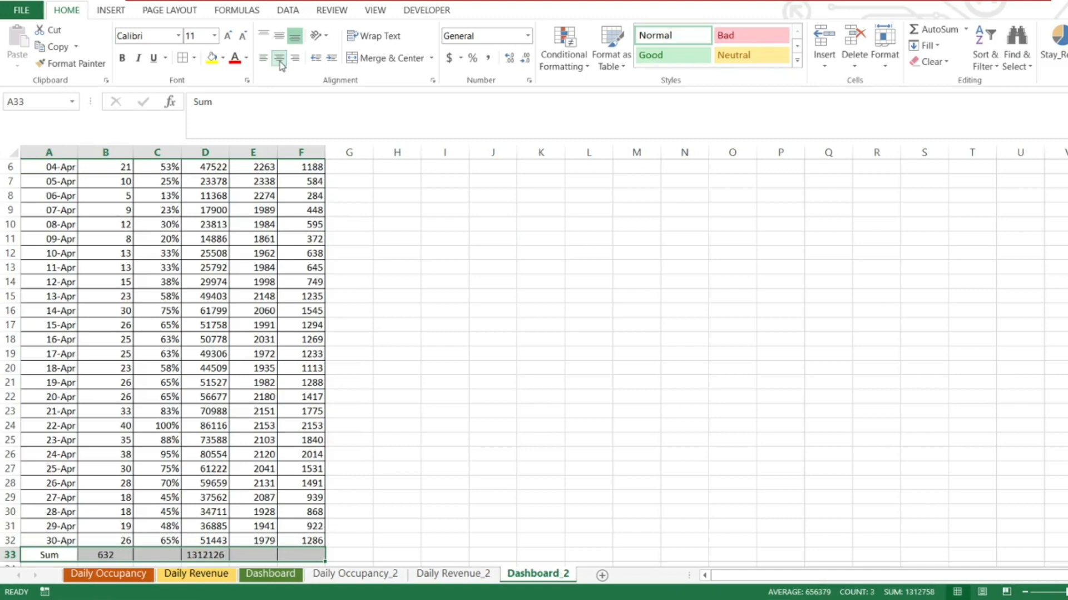
Calculate the month's overall ARR in E33 of the Sum row with the formula =D33/B33.
{"action": "key", "text": "Up"}
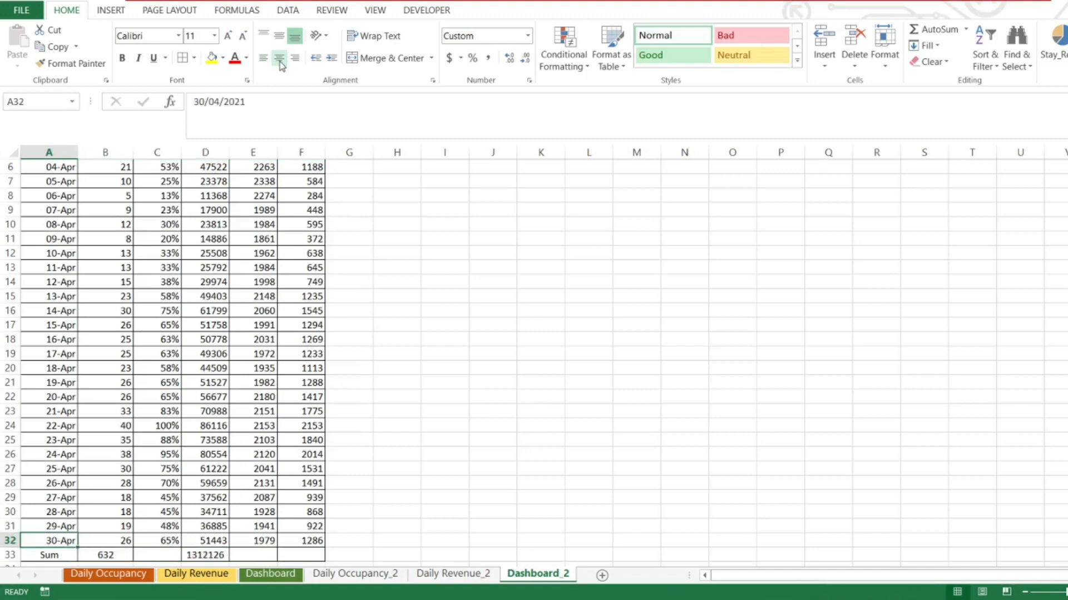
{"action": "key", "text": "Right"}
{"action": "key", "text": "Right"}
{"action": "key", "text": "Right"}
{"action": "key", "text": "Right"}
{"action": "key", "text": "Down"}
{"action": "key", "text": "Up"}
{"action": "key", "text": "Left"}
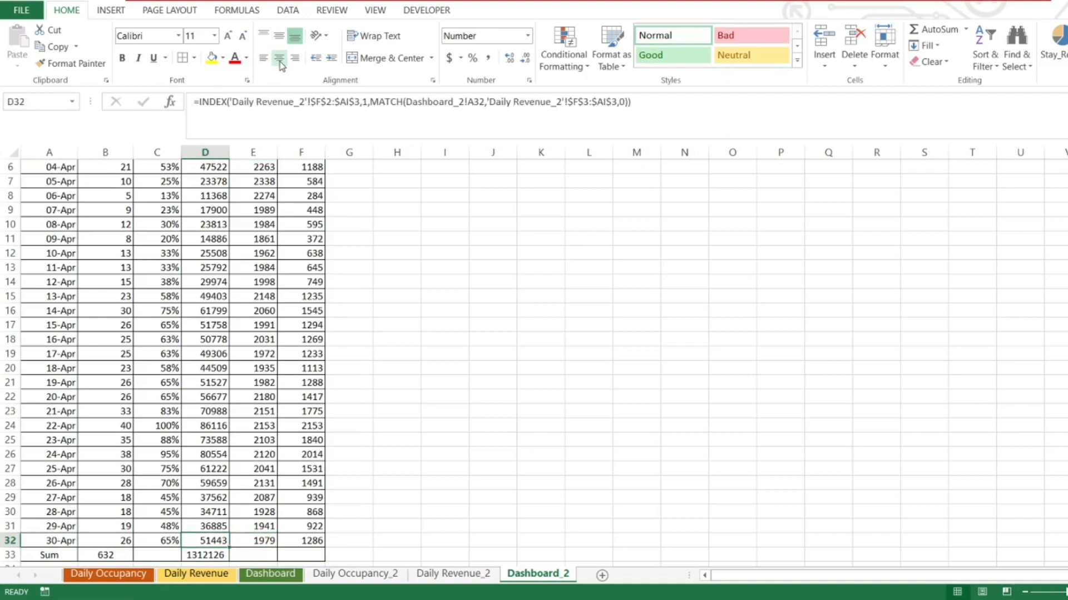
{"action": "key", "text": "Down"}
{"action": "key", "text": "Left"}
{"action": "key", "text": "Left"}
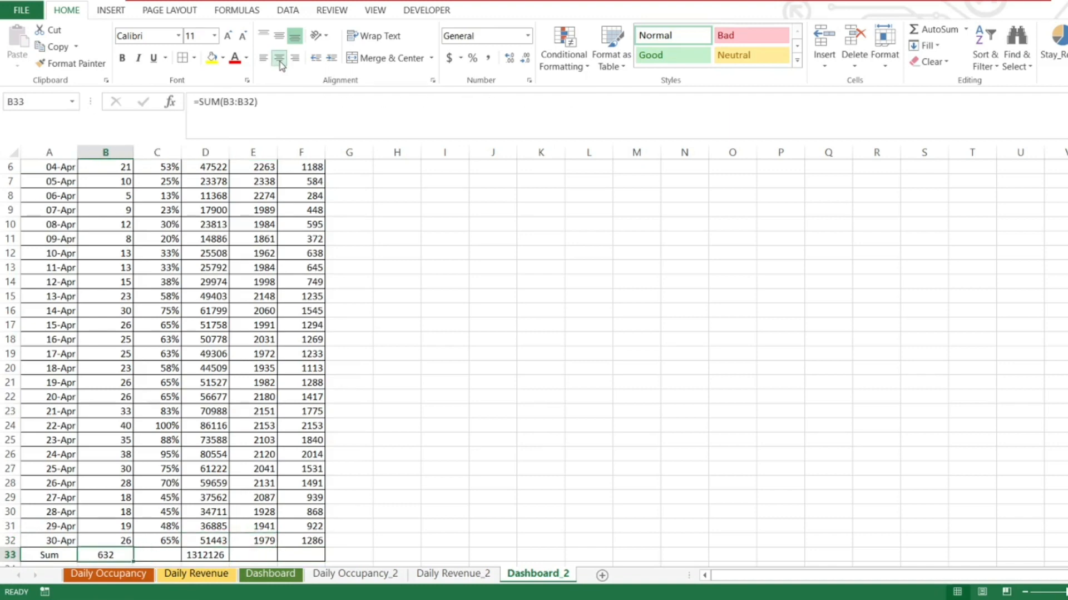
{"action": "key", "text": "Left"}
{"action": "key", "text": "Right"}
{"action": "key", "text": "Right"}
{"action": "key", "text": "Right"}
{"action": "key", "text": "Right"}
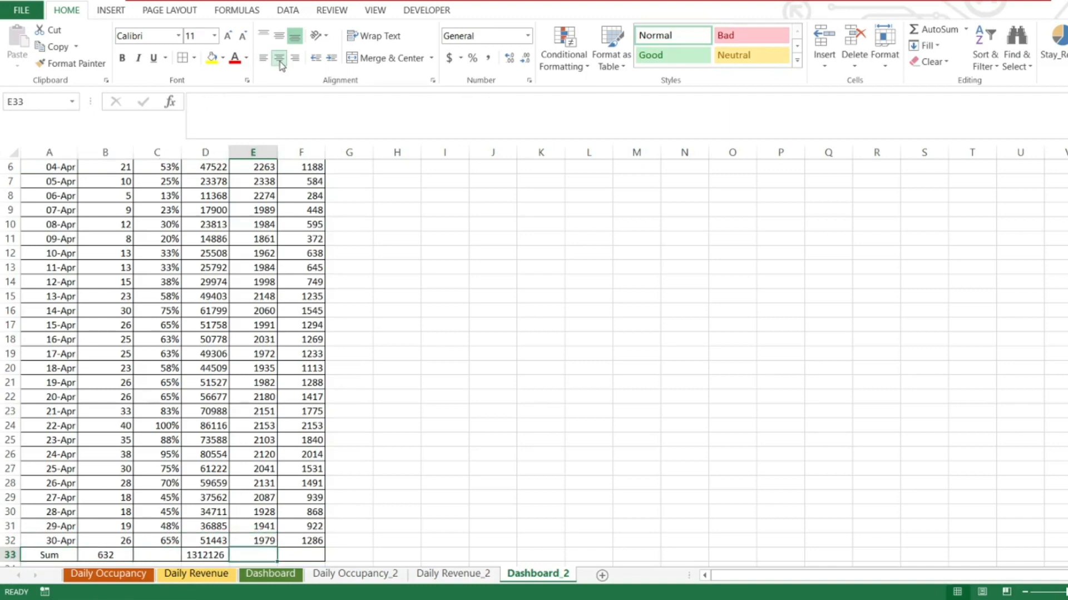
{"action": "type", "text": "="}
{"action": "key", "text": "Left"}
{"action": "type", "text": "/"}
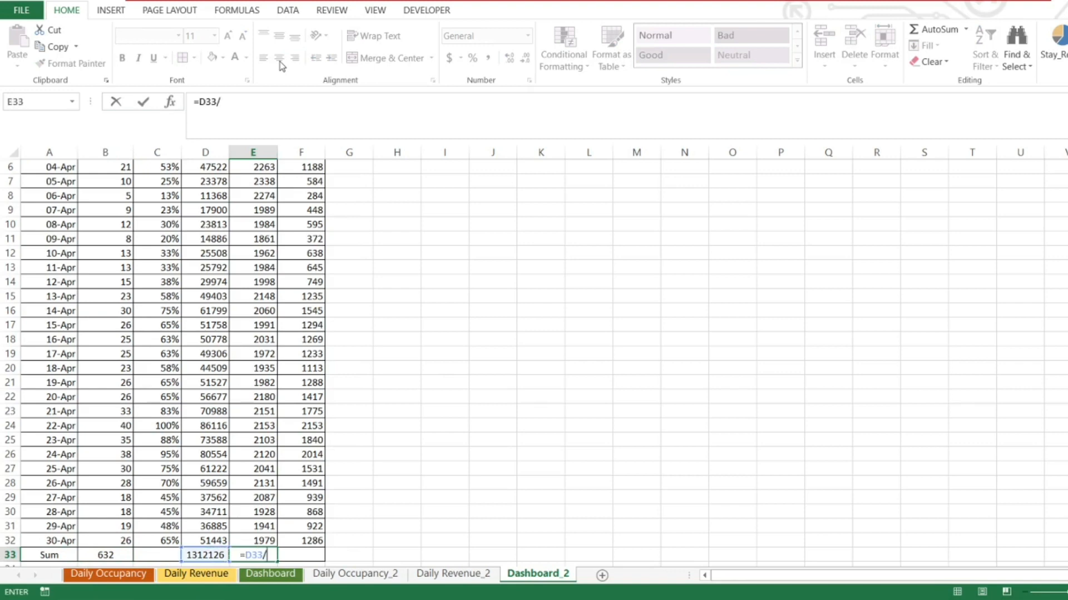
{"action": "key", "text": "Left"}
{"action": "key", "text": "Left"}
{"action": "key", "text": "Left"}
{"action": "key", "text": "Return"}
{"action": "key", "text": "Up"}
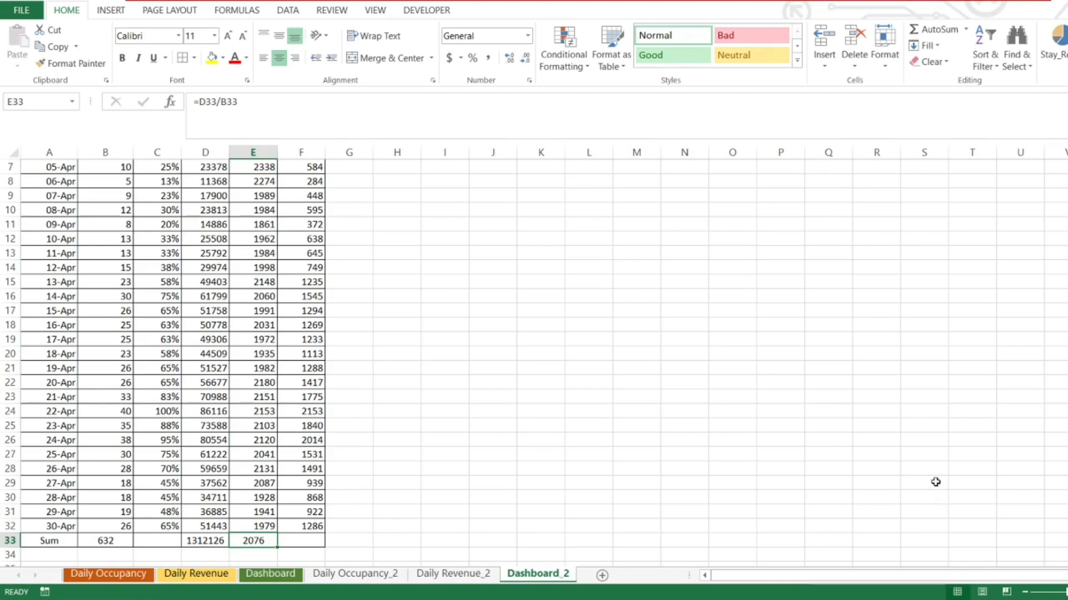
Freeze the panes at B3 to lock rows 1–2 and column A.
{"action": "left_click", "coordinate": [113, 411]}
{"action": "key", "text": "ctrl+Up"}
{"action": "key", "text": "ctrl+Up"}
{"action": "key", "text": "Down"}
{"action": "key", "text": "Down"}
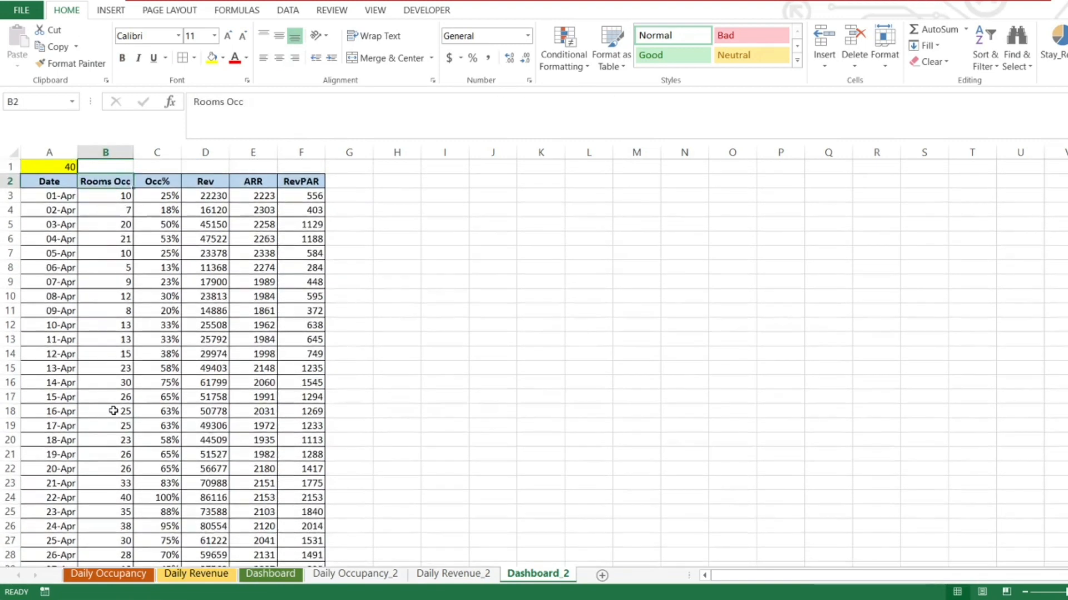
{"action": "left_click", "coordinate": [375, 10]}
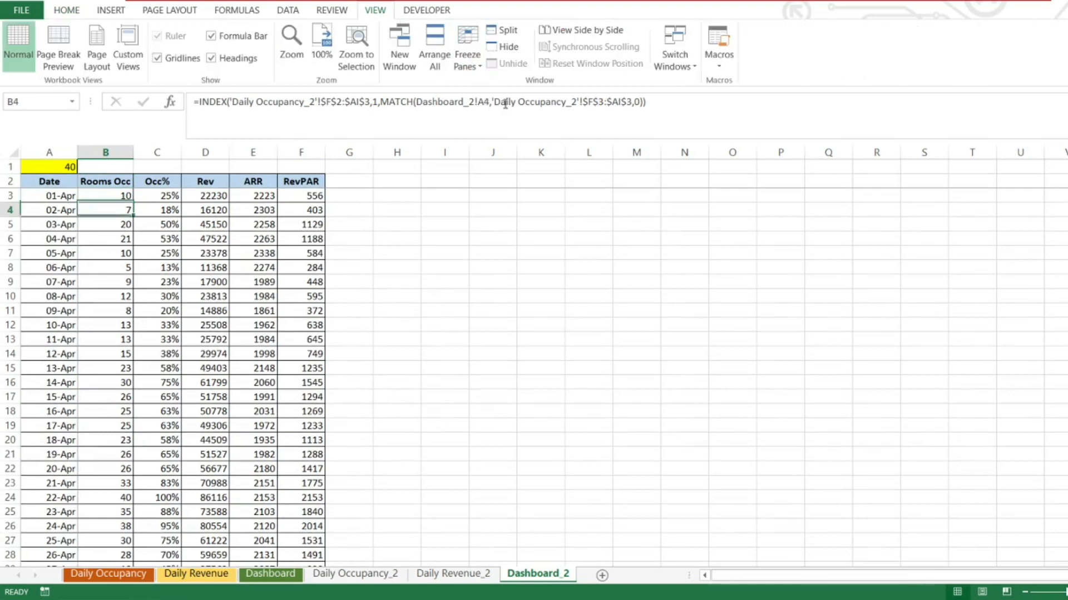
Check the frozen header rows by moving down column B past the table and back up to the Sum row.
{"action": "key", "text": "Down"}
{"action": "key", "text": "Down"}
{"action": "key", "text": "Down"}
{"action": "key", "text": "Down"}
{"action": "key", "text": "Down"}
{"action": "key", "text": "Down"}
{"action": "key", "text": "Down"}
{"action": "key", "text": "Down"}
{"action": "key", "text": "Down"}
{"action": "key", "text": "Down"}
{"action": "key", "text": "Down"}
{"action": "key", "text": "Down"}
{"action": "key", "text": "Down"}
{"action": "key", "text": "Down"}
{"action": "key", "text": "Down"}
{"action": "key", "text": "Down"}
{"action": "key", "text": "Down"}
{"action": "key", "text": "Down"}
{"action": "key", "text": "Down"}
{"action": "key", "text": "Down"}
{"action": "key", "text": "Down"}
{"action": "key", "text": "Down"}
{"action": "key", "text": "Down"}
{"action": "key", "text": "Down"}
{"action": "key", "text": "Down"}
{"action": "key", "text": "Down"}
{"action": "key", "text": "Down"}
{"action": "key", "text": "Down"}
{"action": "key", "text": "Down"}
{"action": "key", "text": "Down"}
{"action": "key", "text": "Down"}
{"action": "key", "text": "Down"}
{"action": "key", "text": "Down"}
{"action": "key", "text": "Down"}
{"action": "key", "text": "Down"}
{"action": "key", "text": "Down"}
{"action": "key", "text": "Down"}
{"action": "key", "text": "Down"}
{"action": "key", "text": "Down"}
{"action": "key", "text": "Down"}
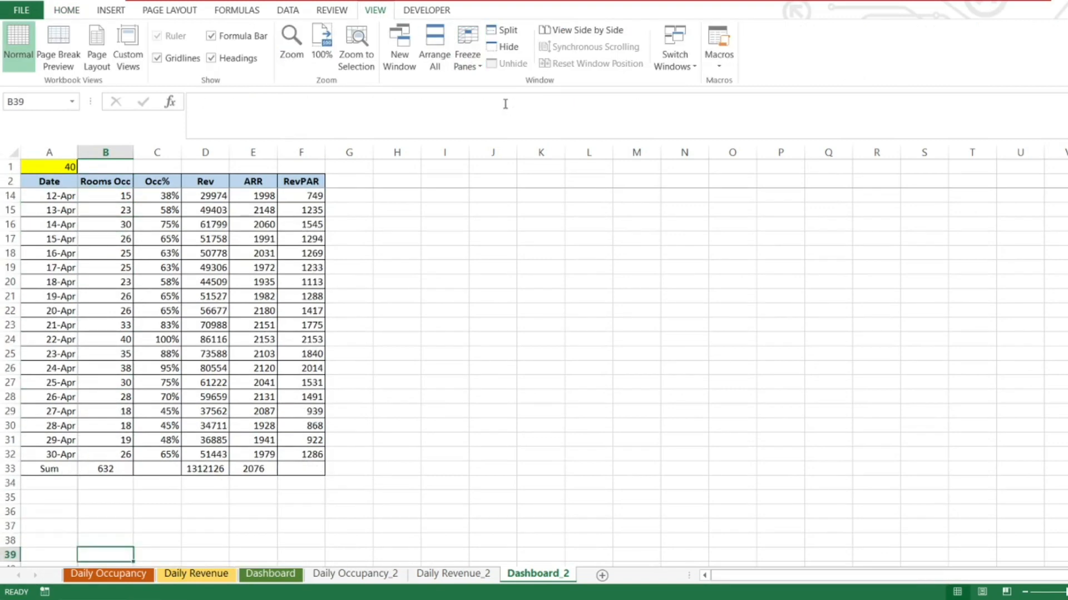
{"action": "key", "text": "Up"}
{"action": "key", "text": "Up"}
{"action": "key", "text": "Up"}
{"action": "key", "text": "Up"}
{"action": "key", "text": "Up"}
{"action": "key", "text": "Up"}
{"action": "key", "text": "Up"}
{"action": "key", "text": "Up"}
{"action": "key", "text": "Up"}
{"action": "key", "text": "Up"}
{"action": "key", "text": "Up"}
{"action": "key", "text": "Up"}
{"action": "key", "text": "Up"}
{"action": "key", "text": "Up"}
{"action": "key", "text": "Up"}
{"action": "key", "text": "Up"}
{"action": "key", "text": "Up"}
{"action": "key", "text": "Up"}
{"action": "key", "text": "Up"}
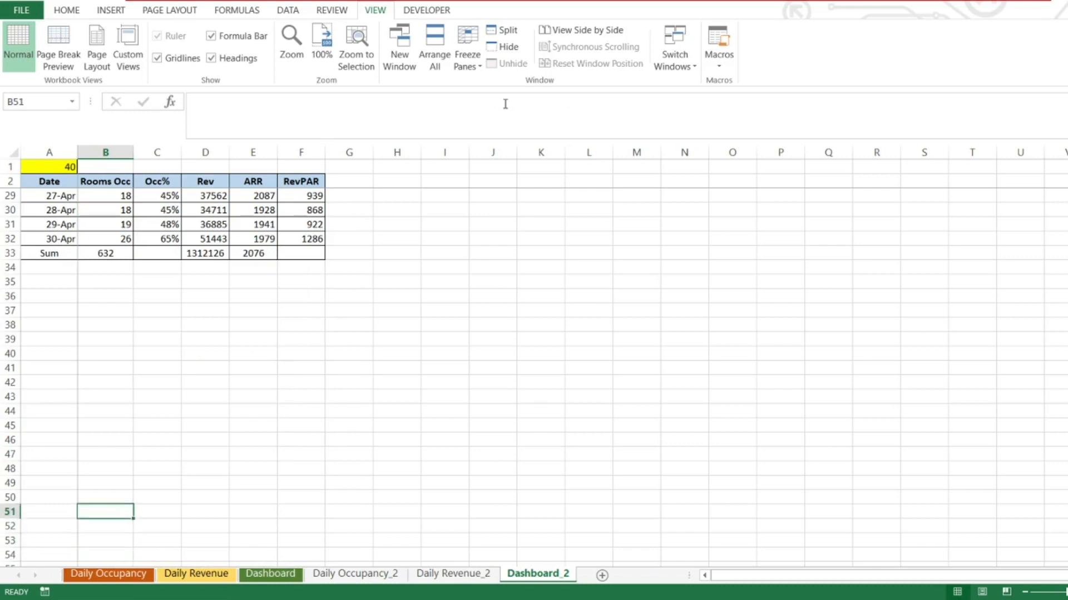
{"action": "key", "text": "Up"}
{"action": "key", "text": "Up"}
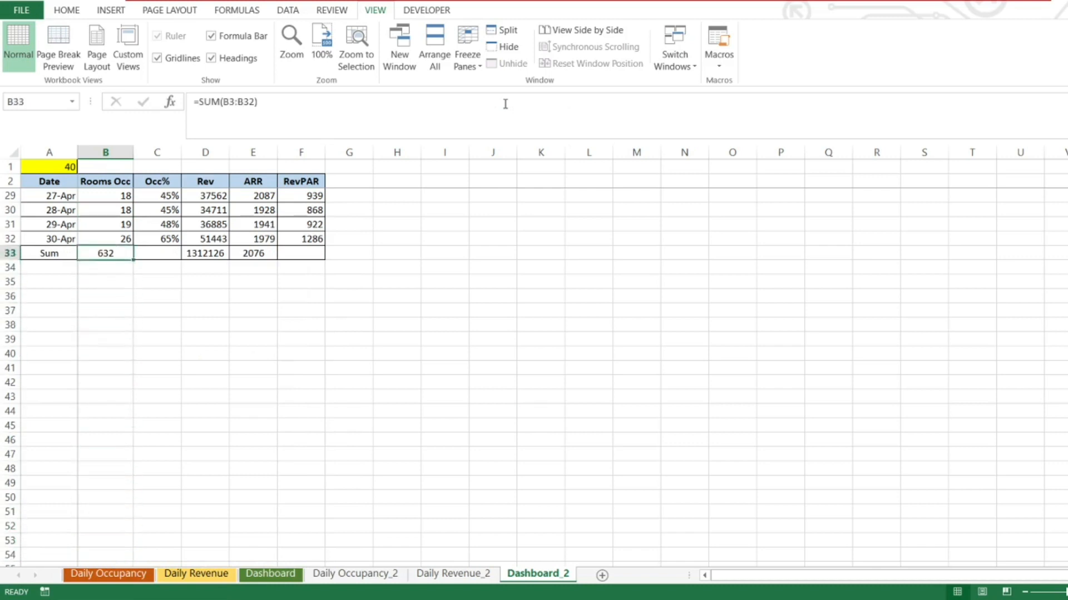
Calculate the month's overall occupancy in C33 of the Sum row with the formula =B33/(A1*30).
{"action": "key", "text": "Right"}
{"action": "key", "text": "Right"}
{"action": "key", "text": "Right"}
{"action": "key", "text": "Right"}
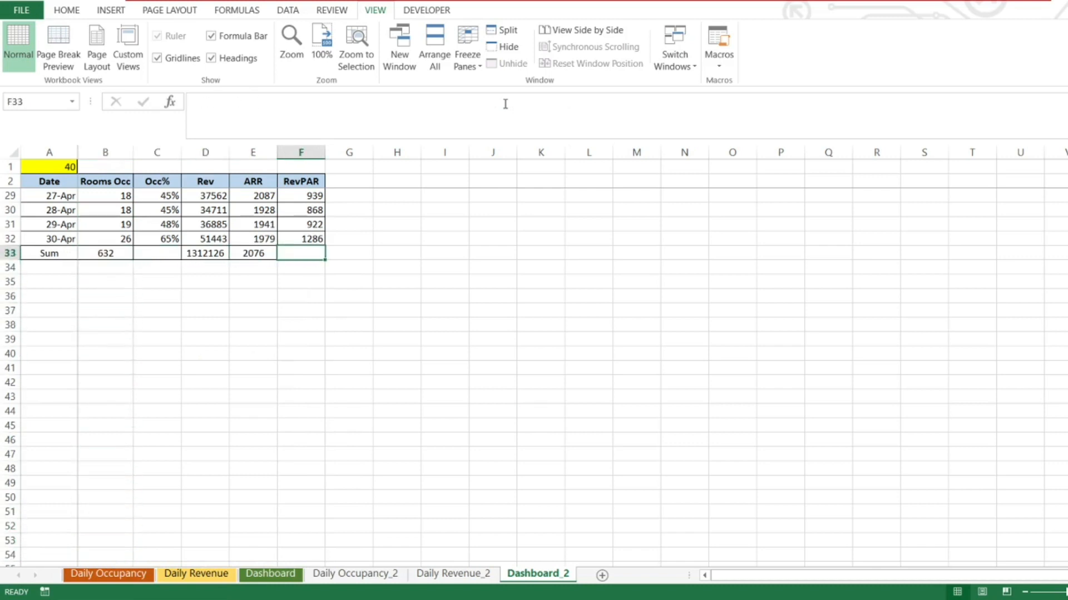
{"action": "key", "text": "Left"}
{"action": "key", "text": "Left"}
{"action": "key", "text": "Left"}
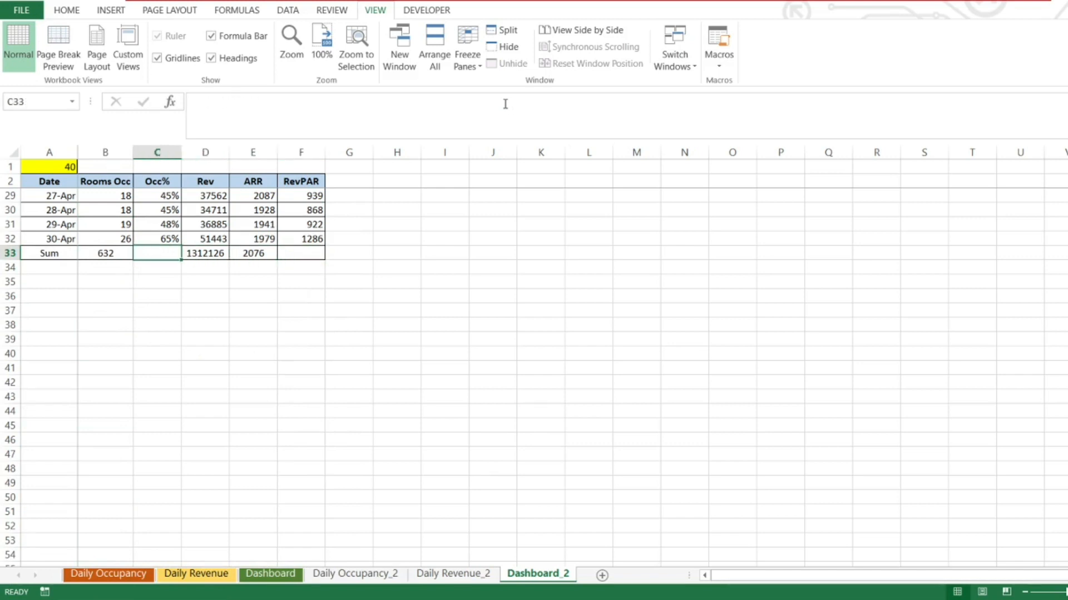
{"action": "type", "text": "="}
{"action": "key", "text": "Left"}
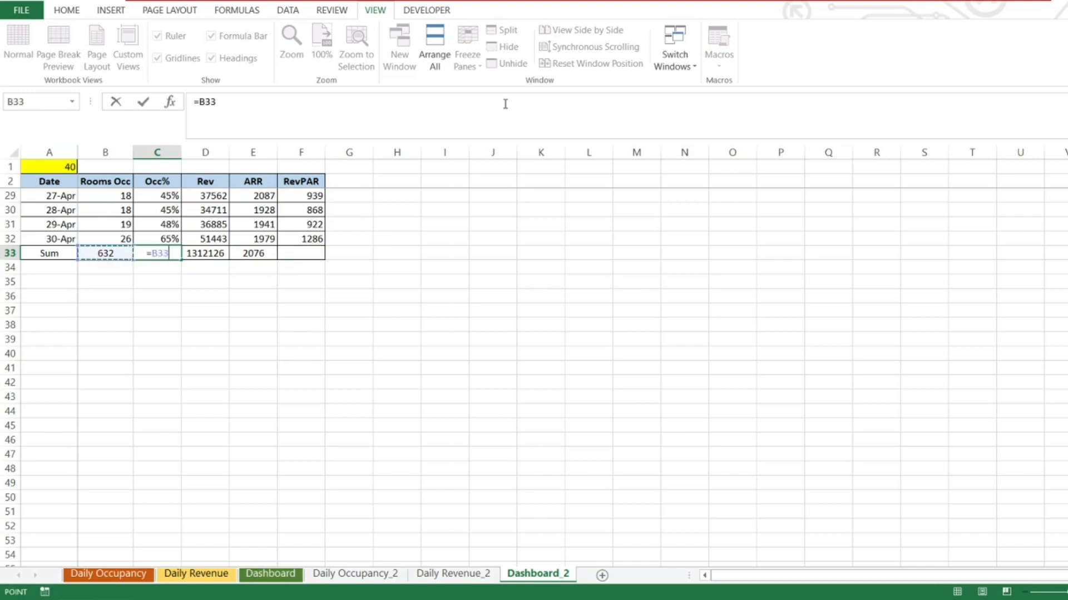
{"action": "type", "text": "/"}
{"action": "left_click", "coordinate": [59, 167]}
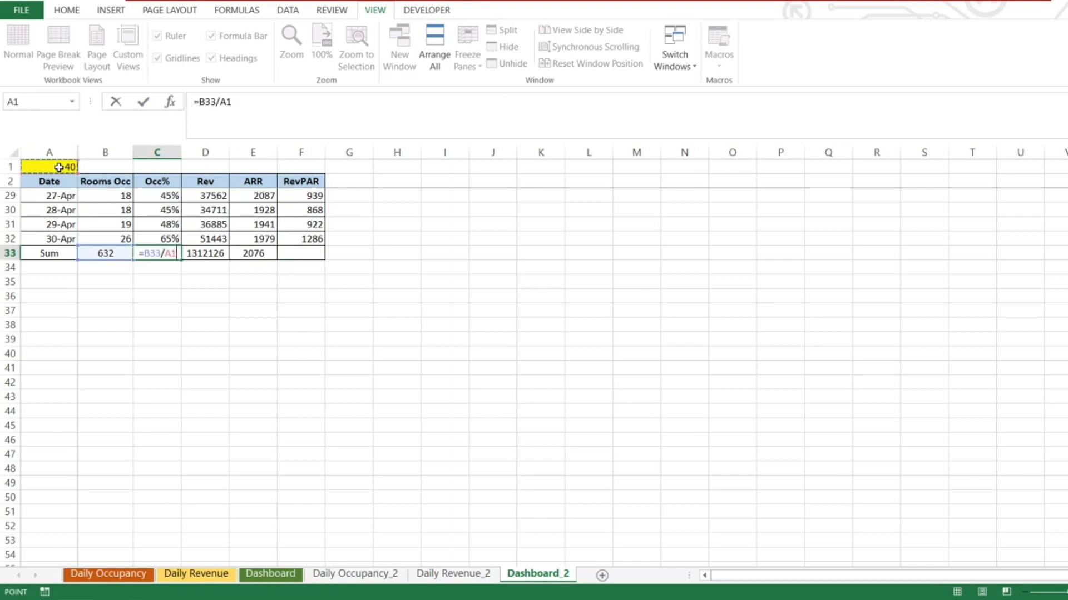
{"action": "type", "text": "*30)"}
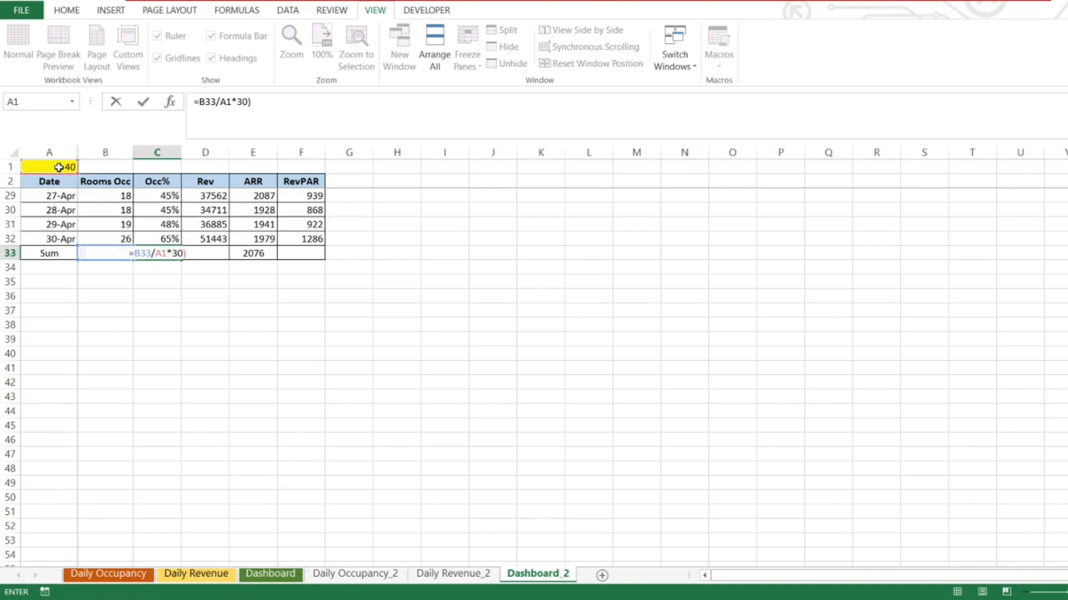
{"action": "key", "text": "Return"}
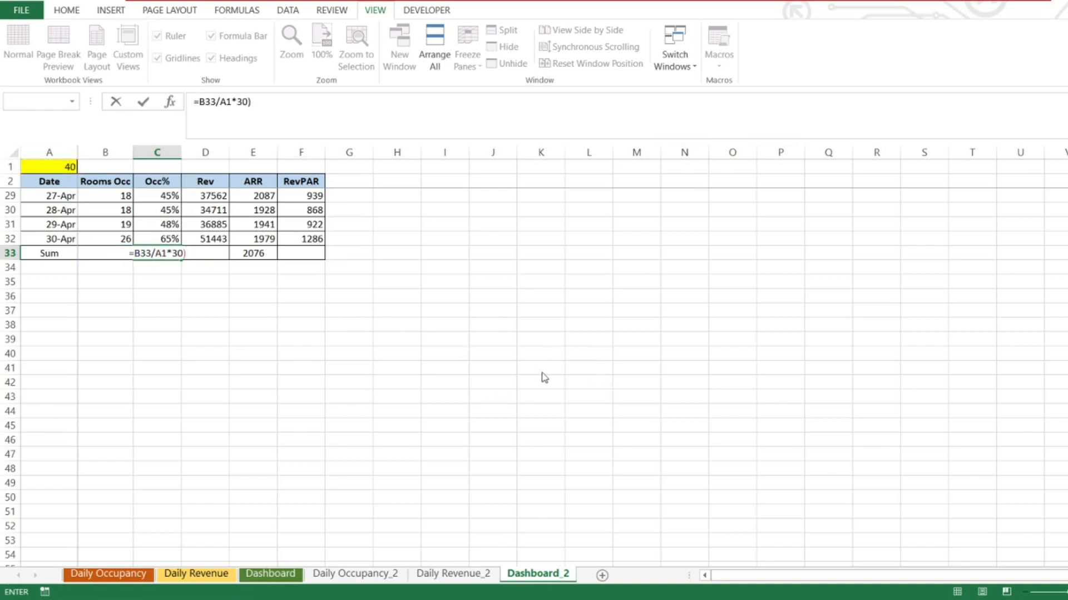
{"action": "key", "text": "F2"}
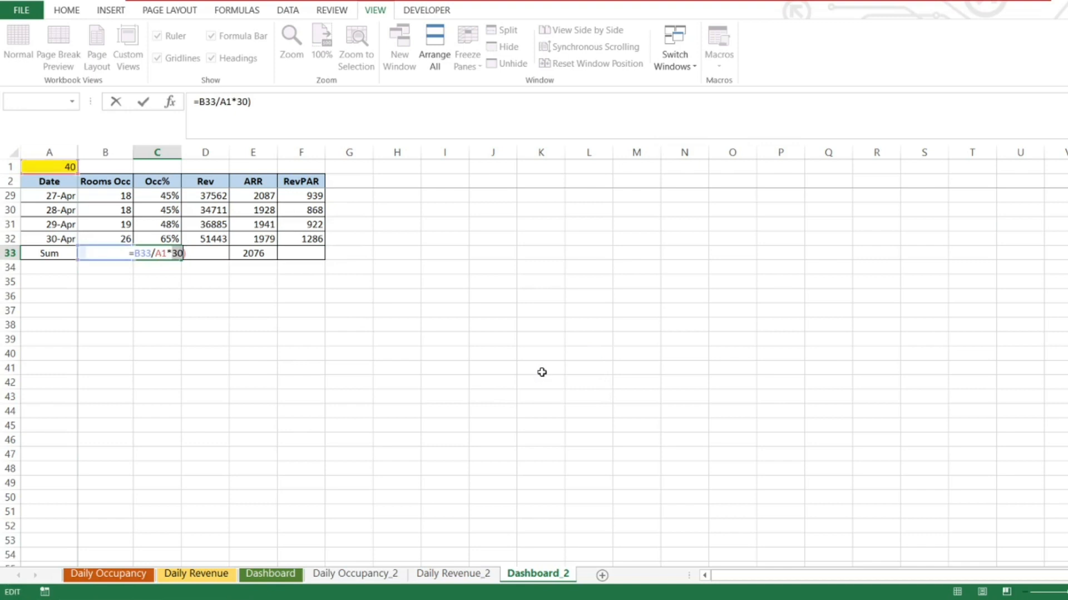
{"action": "left_click", "coordinate": [222, 103]}
{"action": "type", "text": "("}
{"action": "key", "text": "Return"}
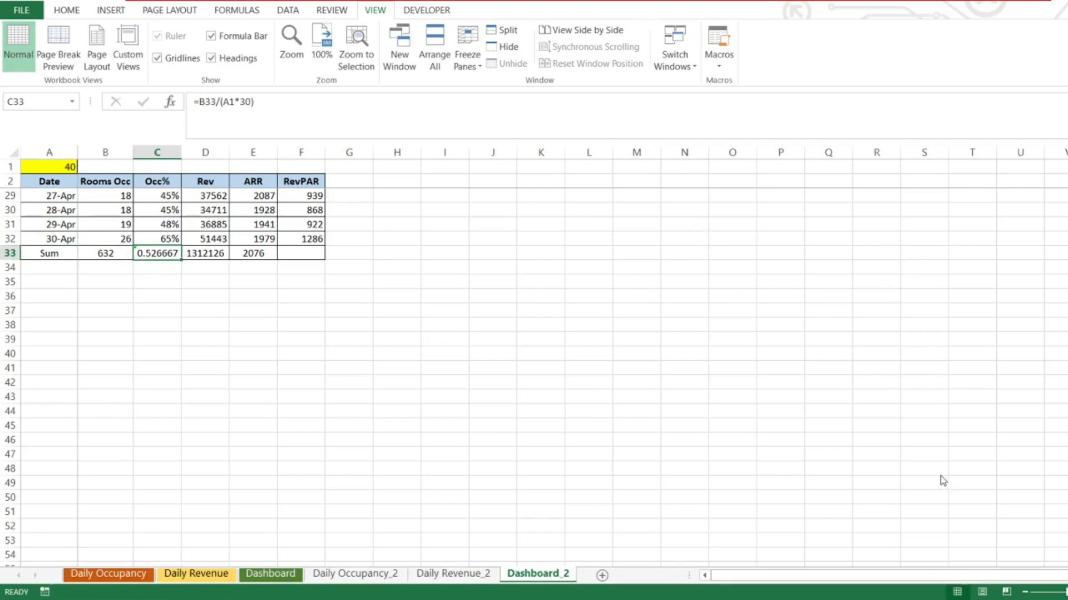
Format the Sum row's occupancy in C33 as a percentage with two decimals.
{"action": "key", "text": "ctrl+shift+5"}
{"action": "key", "text": "Up"}
{"action": "key", "text": "Down"}
Calculate the month's RevPAR in F33 with the formula =C33*E33 and display it without decimals.
{"action": "key", "text": "Right"}
{"action": "key", "text": "Right"}
{"action": "key", "text": "Right"}
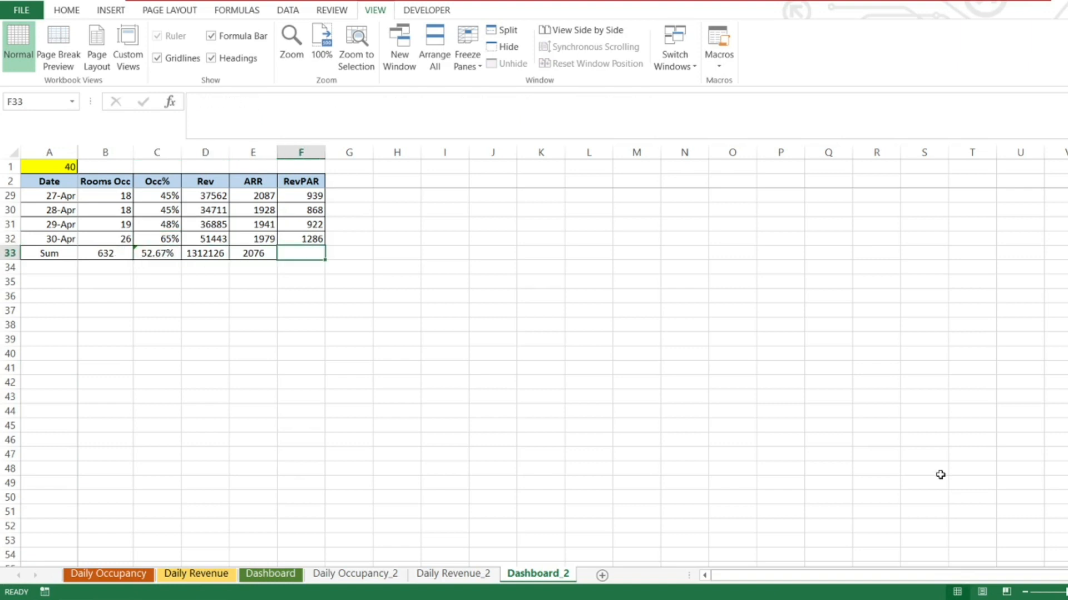
{"action": "type", "text": "="}
{"action": "key", "text": "Left"}
{"action": "key", "text": "Left"}
{"action": "key", "text": "Left"}
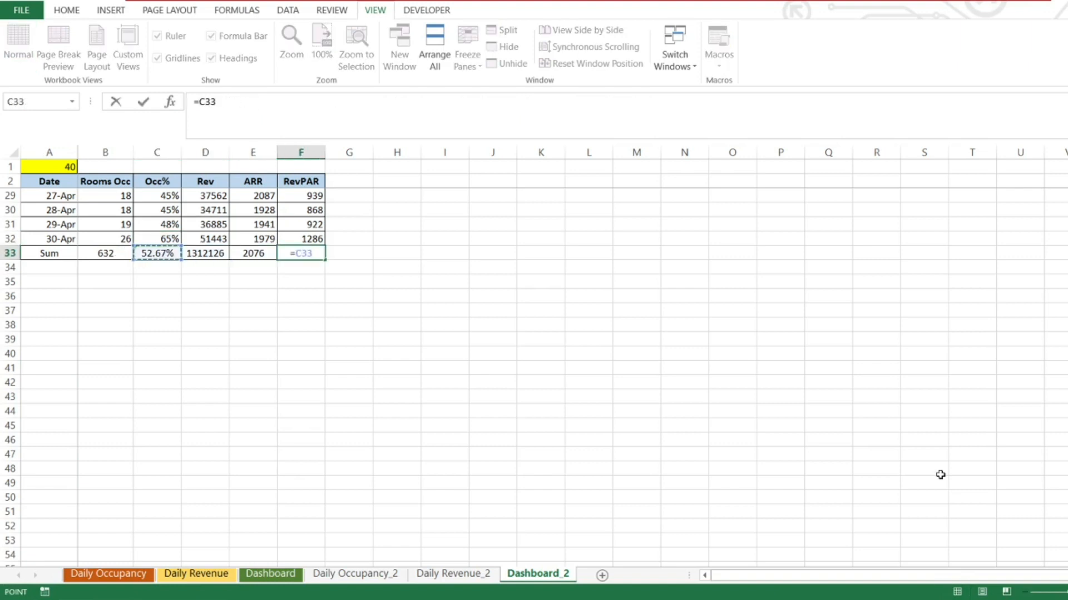
{"action": "type", "text": "*"}
{"action": "key", "text": "Left"}
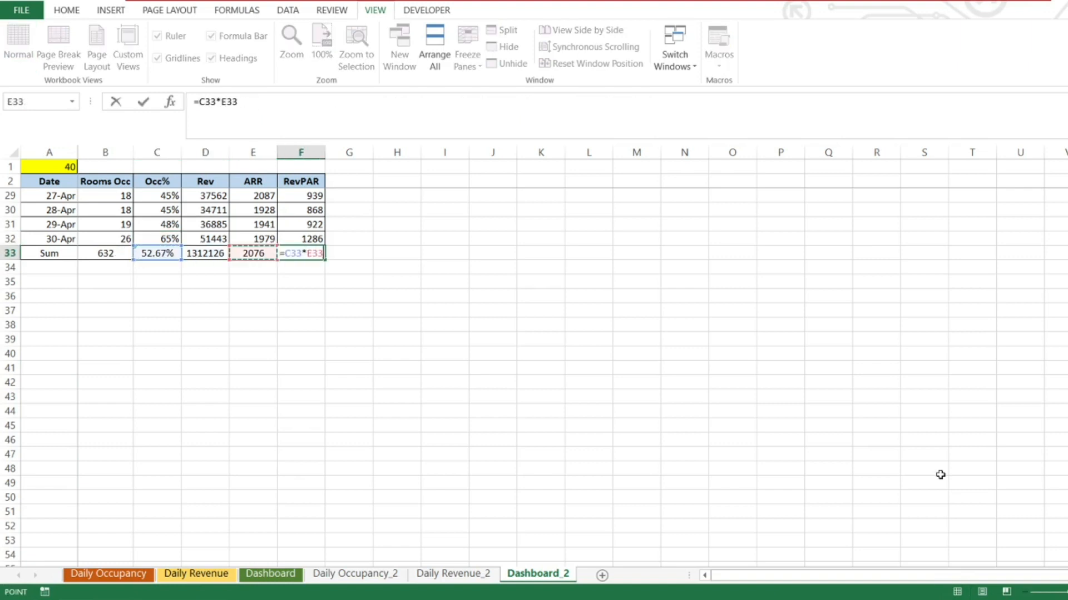
{"action": "key", "text": "Return"}
{"action": "key", "text": "Up"}
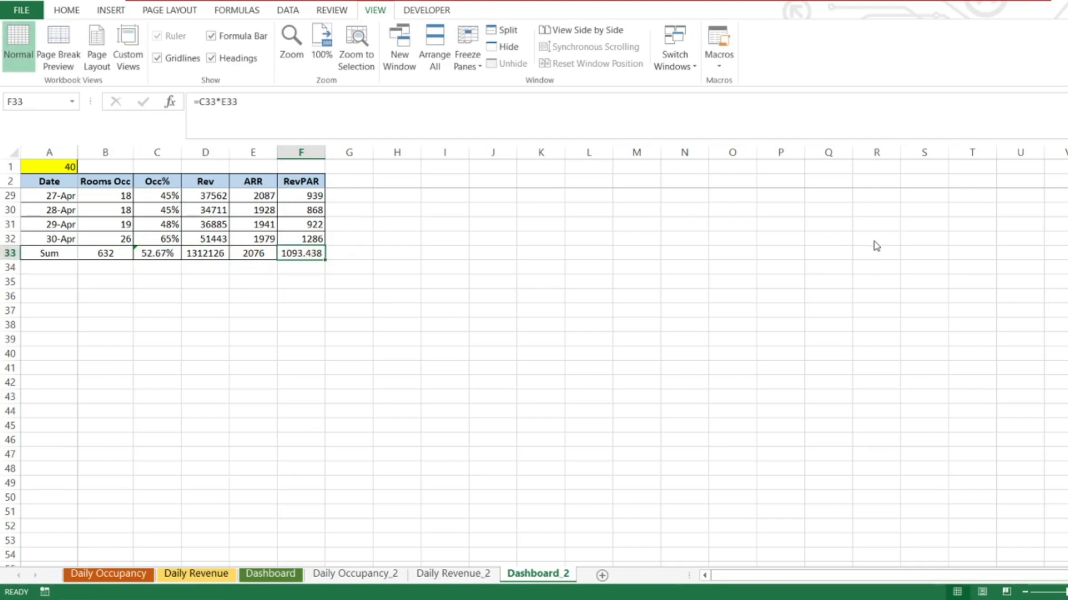
{"action": "left_click", "coordinate": [917, 475]}
Make the Sum row A33:F33 bold.
{"action": "key", "text": "Left"}
{"action": "key", "text": "Left"}
{"action": "key", "text": "Left"}
{"action": "key", "text": "Left"}
{"action": "key", "text": "Left"}
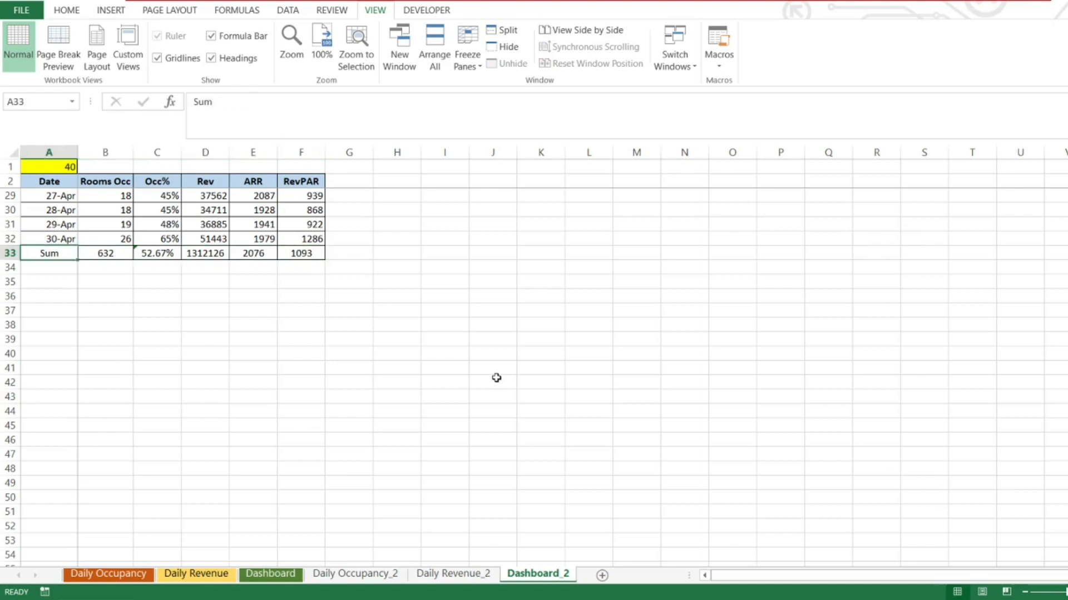
{"action": "key", "text": "shift+Right"}
{"action": "key", "text": "shift+Right"}
{"action": "key", "text": "shift+Right"}
{"action": "key", "text": "shift+Right"}
{"action": "key", "text": "shift+Right"}
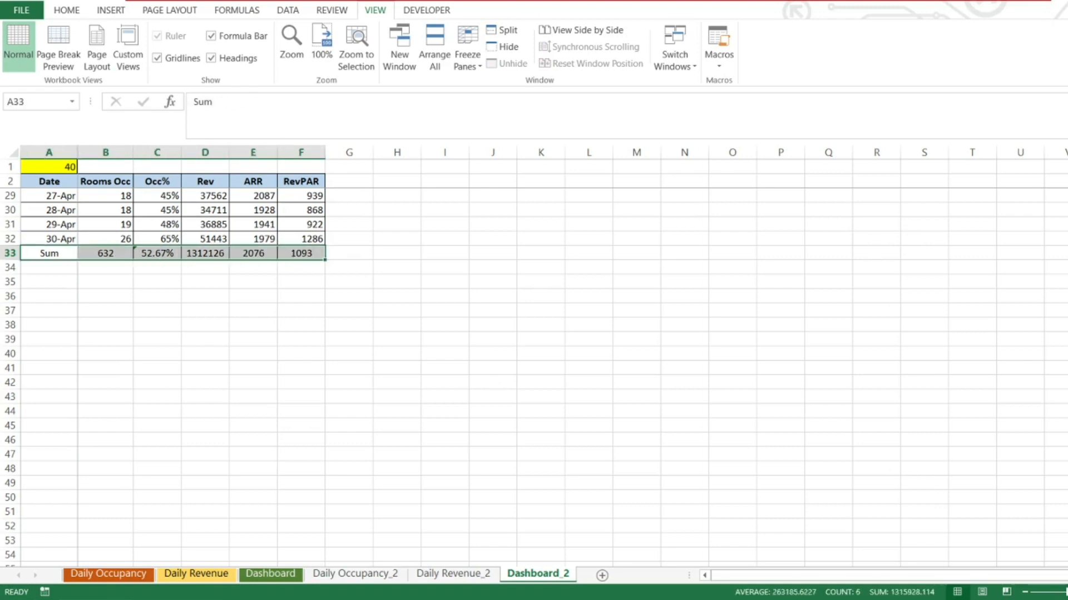
{"action": "left_click", "coordinate": [75, 10]}
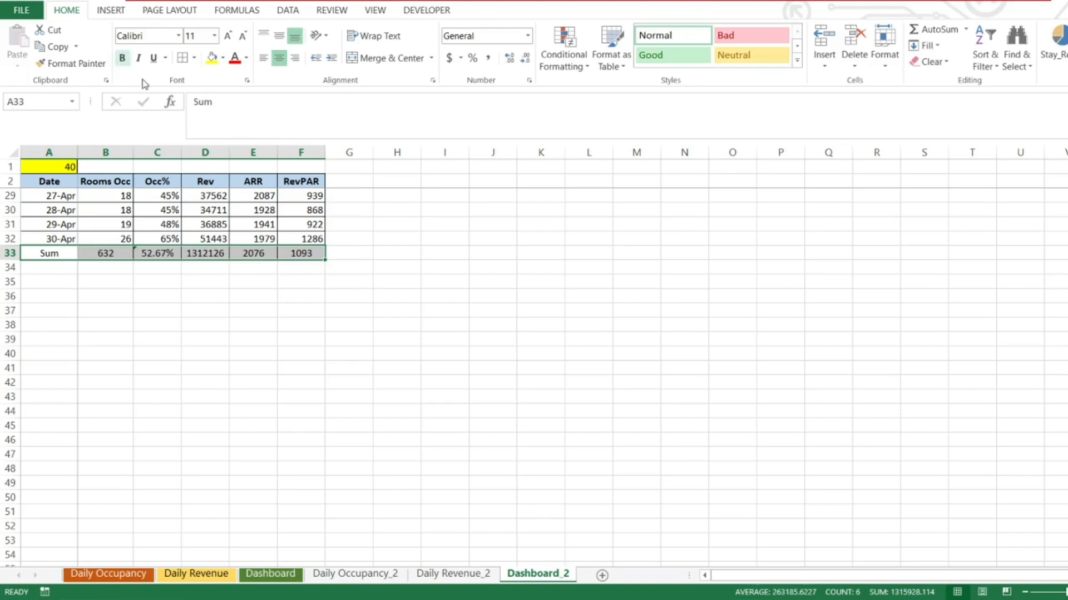
{"action": "left_click", "coordinate": [122, 59]}
Review the Dashboard_2 table from the first date down to the Sum row and back up to C3.
{"action": "key", "text": "Up"}
{"action": "key", "text": "Up"}
{"action": "key", "text": "ctrl+Up"}
{"action": "key", "text": "Down"}
{"action": "key", "text": "Down"}
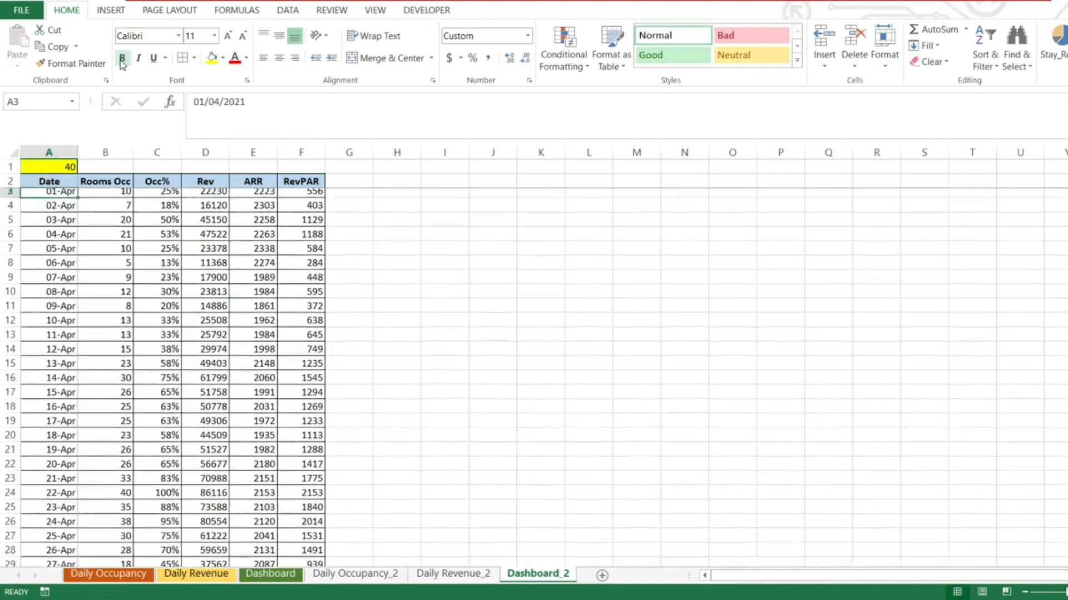
{"action": "key", "text": "Right"}
{"action": "key", "text": "Up"}
{"action": "key", "text": "Up"}
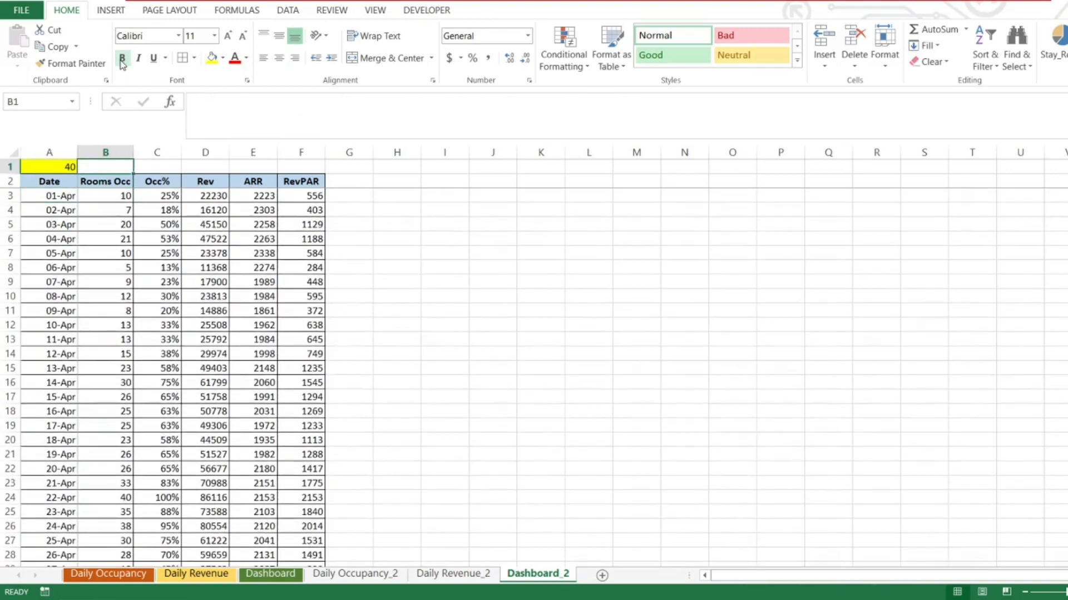
{"action": "key", "text": "Right"}
{"action": "key", "text": "Down"}
{"action": "key", "text": "Down"}
{"action": "key", "text": "Down"}
{"action": "key", "text": "Down"}
{"action": "key", "text": "Down"}
{"action": "key", "text": "ctrl+Down"}
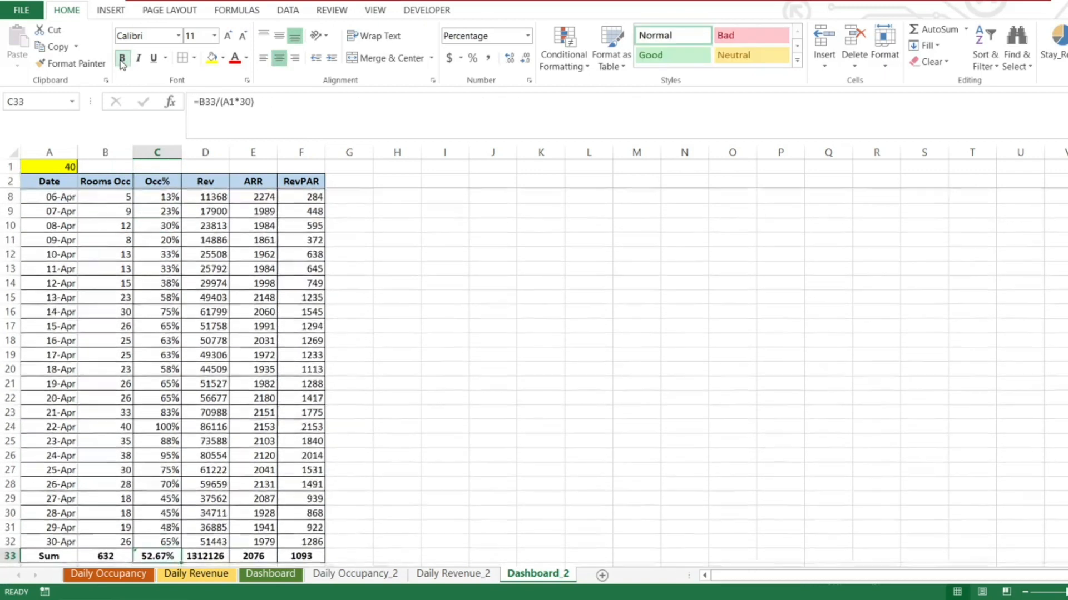
{"action": "key", "text": "Up"}
{"action": "key", "text": "Up"}
{"action": "key", "text": "Up"}
{"action": "key", "text": "Up"}
{"action": "key", "text": "Up"}
{"action": "key", "text": "Up"}
{"action": "key", "text": "Up"}
{"action": "key", "text": "Up"}
{"action": "key", "text": "Up"}
{"action": "key", "text": "Up"}
{"action": "key", "text": "Up"}
{"action": "key", "text": "Up"}
{"action": "key", "text": "Up"}
{"action": "key", "text": "Up"}
{"action": "key", "text": "Up"}
{"action": "key", "text": "Up"}
{"action": "key", "text": "Up"}
{"action": "key", "text": "Up"}
{"action": "key", "text": "Up"}
{"action": "key", "text": "Up"}
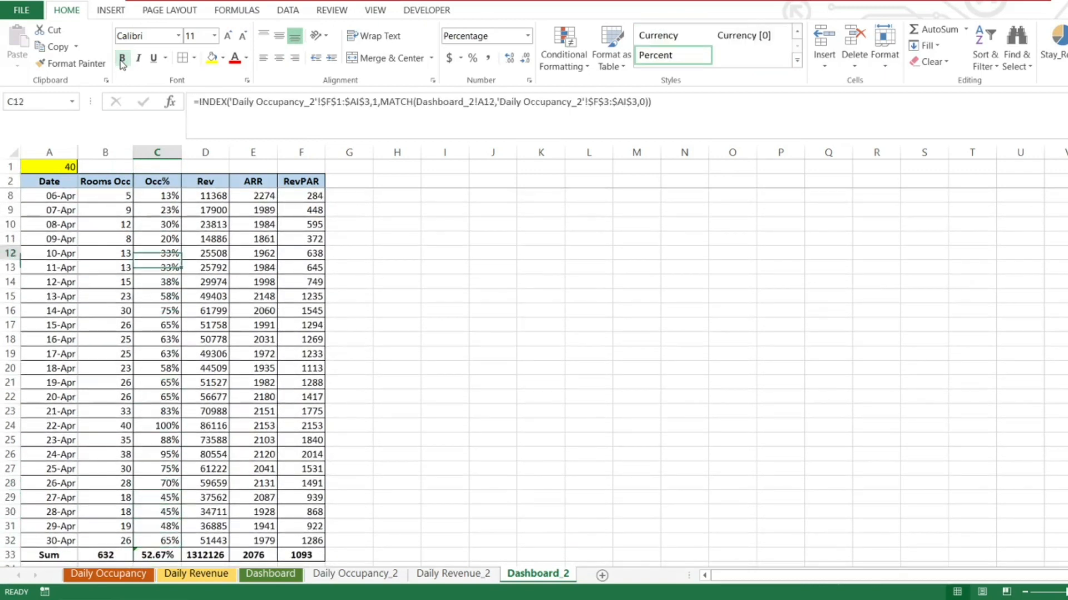
{"action": "key", "text": "ctrl+Up"}
{"action": "key", "text": "Down"}
{"action": "key", "text": "Down"}
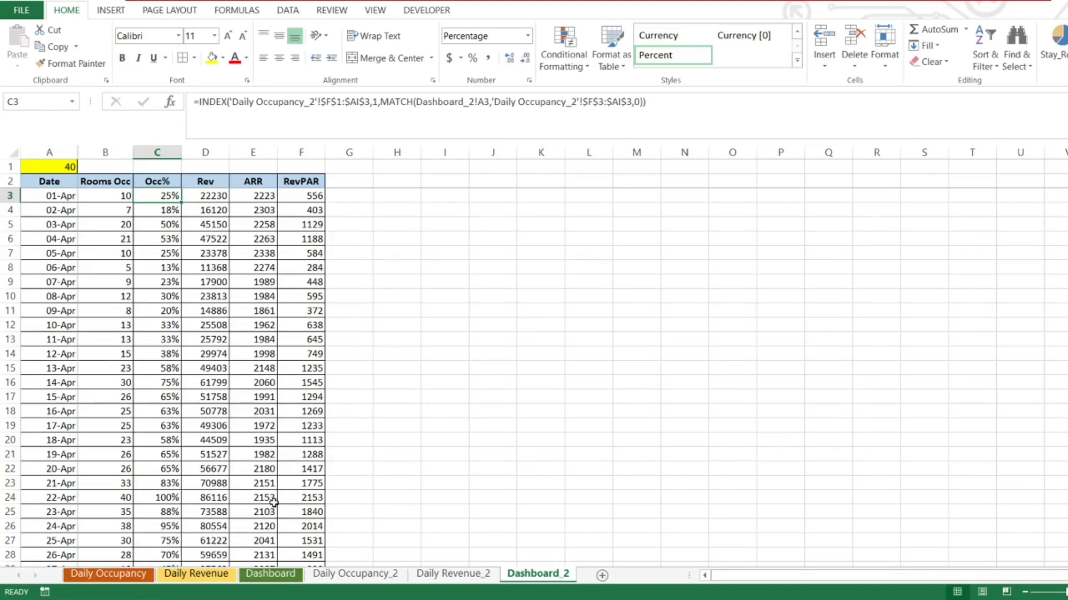
View the Daily Occupancy_2 and Daily Revenue_2 sheets and return to Dashboard_2.
{"action": "left_click", "coordinate": [348, 577]}
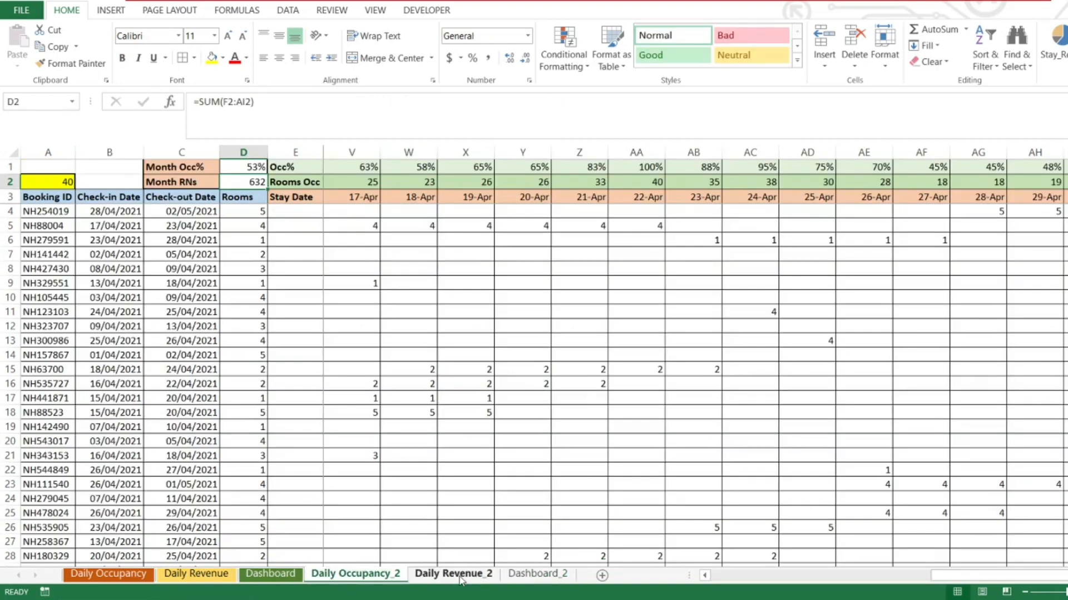
{"action": "left_click", "coordinate": [461, 577]}
{"action": "left_click", "coordinate": [537, 575]}
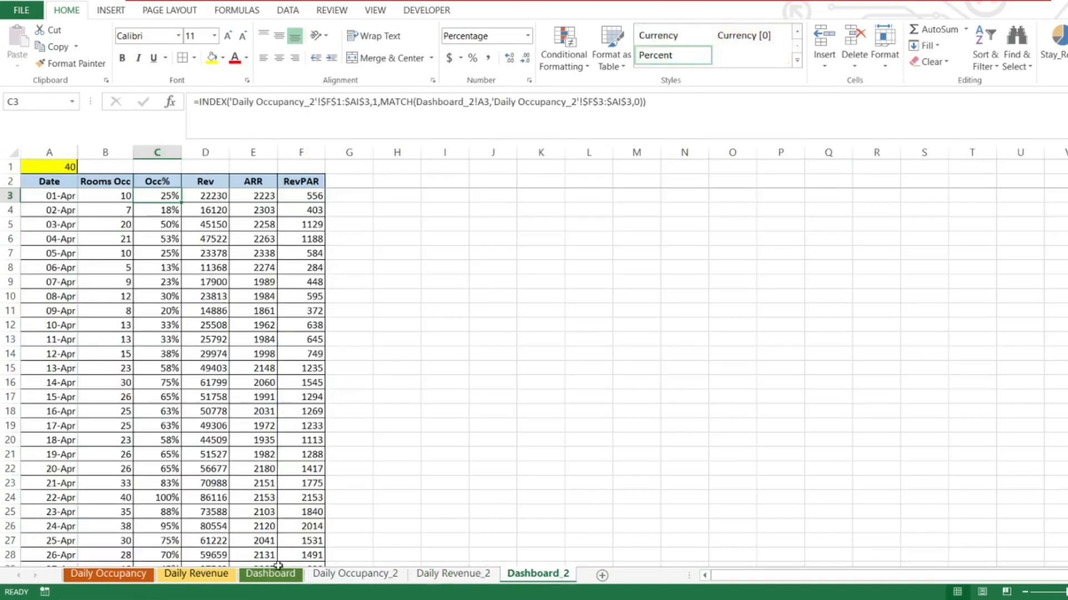
Examine the booking rows and daily totals on the original Daily Occupancy sheet, moving up column E.
{"action": "left_click", "coordinate": [109, 574]}
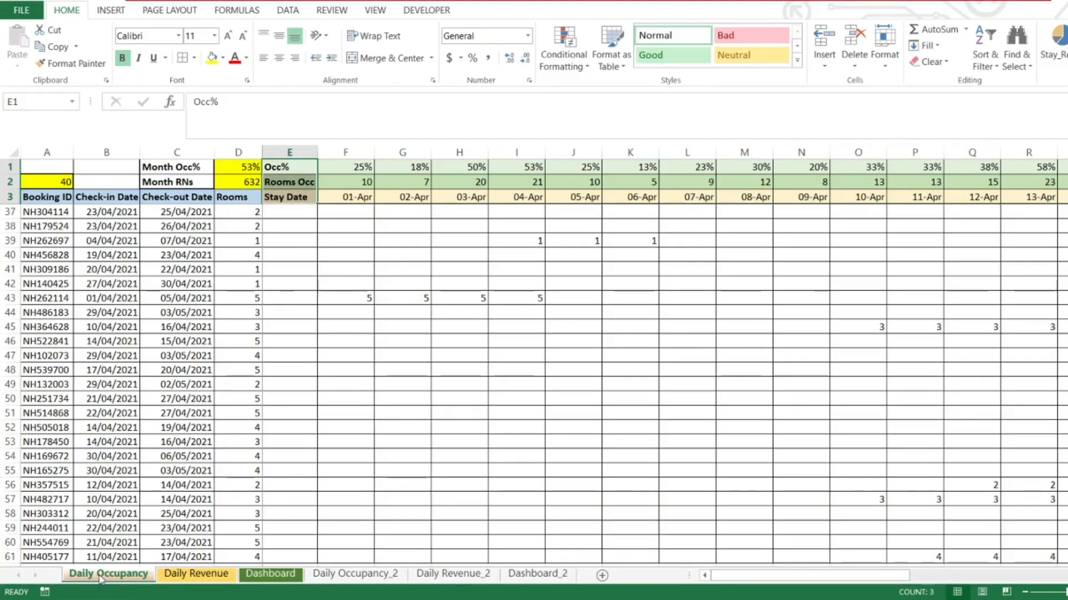
{"action": "left_click", "coordinate": [313, 248]}
{"action": "key", "text": "Up"}
{"action": "key", "text": "Up"}
{"action": "key", "text": "Up"}
{"action": "key", "text": "Up"}
{"action": "key", "text": "Up"}
{"action": "key", "text": "Up"}
{"action": "key", "text": "Up"}
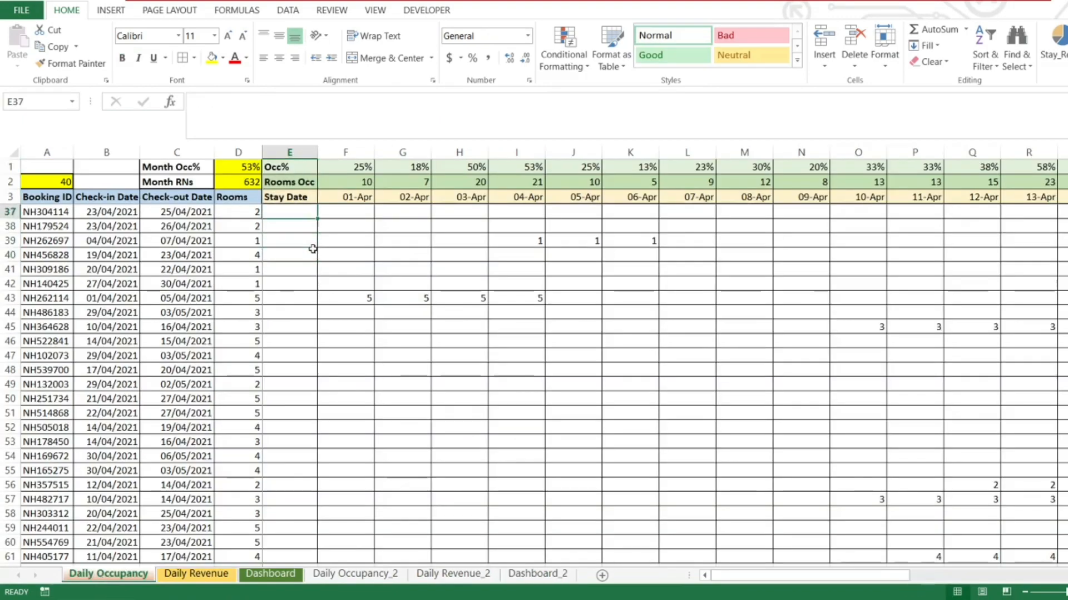
{"action": "key", "text": "Up"}
{"action": "key", "text": "Up"}
{"action": "key", "text": "Up"}
{"action": "key", "text": "Up"}
{"action": "key", "text": "Up"}
{"action": "key", "text": "Up"}
{"action": "key", "text": "Up"}
{"action": "key", "text": "Up"}
{"action": "key", "text": "Up"}
{"action": "key", "text": "Up"}
{"action": "key", "text": "Up"}
{"action": "key", "text": "Up"}
{"action": "key", "text": "Up"}
{"action": "key", "text": "Up"}
{"action": "key", "text": "Up"}
{"action": "key", "text": "Up"}
{"action": "key", "text": "Up"}
{"action": "key", "text": "Up"}
{"action": "key", "text": "Up"}
{"action": "key", "text": "Up"}
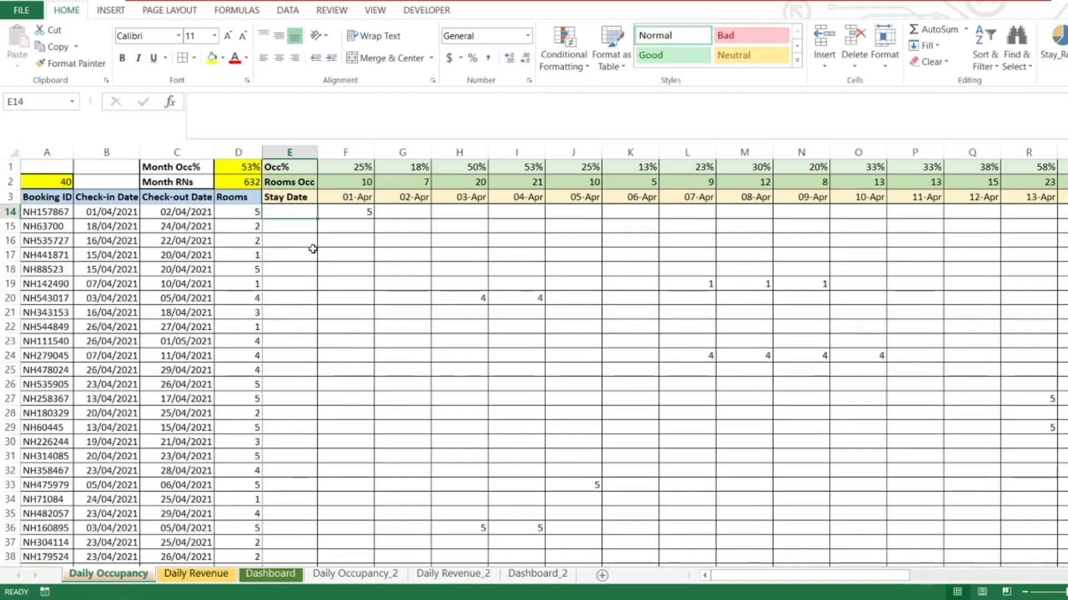
View the original Daily Revenue sheet and examine the original Dashboard sheet's table down past its Sum row.
{"action": "left_click", "coordinate": [196, 576]}
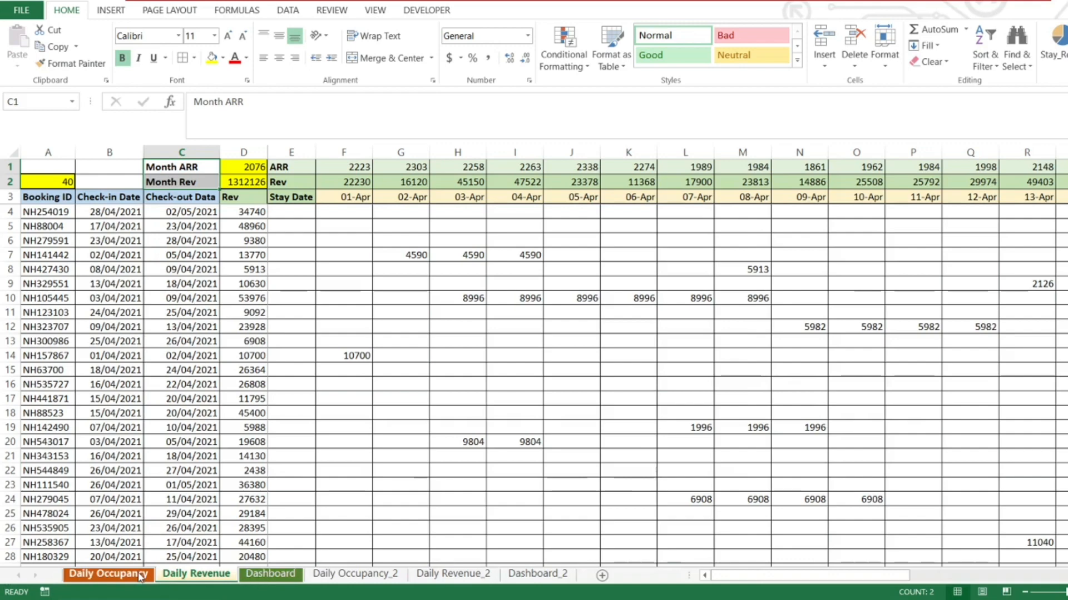
{"action": "left_click", "coordinate": [247, 574]}
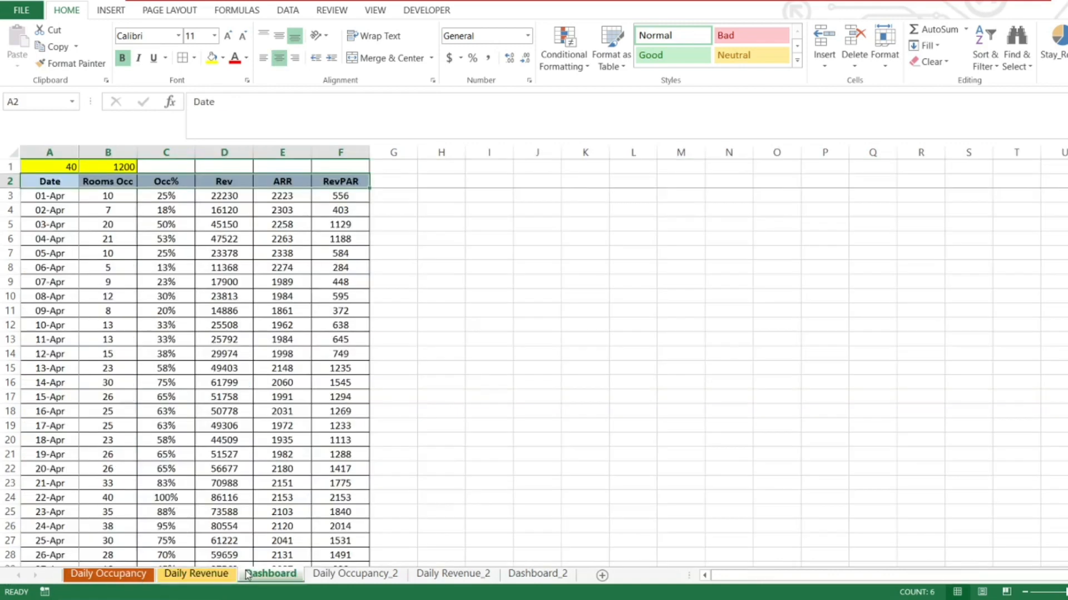
{"action": "left_click", "coordinate": [154, 243]}
{"action": "key", "text": "Left"}
{"action": "key", "text": "Left"}
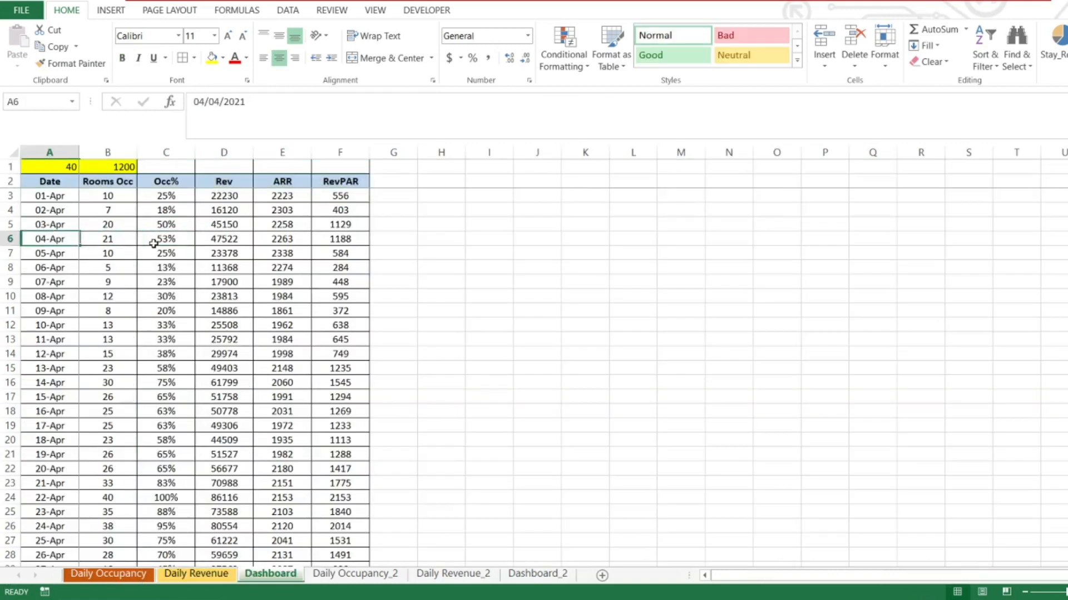
{"action": "key", "text": "Down"}
{"action": "key", "text": "Down"}
{"action": "key", "text": "Right"}
{"action": "key", "text": "Right"}
{"action": "key", "text": "Down"}
{"action": "key", "text": "Down"}
{"action": "key", "text": "Down"}
{"action": "key", "text": "Down"}
{"action": "key", "text": "Down"}
{"action": "key", "text": "Down"}
{"action": "key", "text": "Down"}
{"action": "key", "text": "Down"}
{"action": "key", "text": "Down"}
{"action": "key", "text": "Down"}
{"action": "key", "text": "Down"}
{"action": "key", "text": "Down"}
{"action": "key", "text": "Down"}
{"action": "key", "text": "Down"}
{"action": "key", "text": "Down"}
{"action": "key", "text": "Down"}
{"action": "key", "text": "Down"}
{"action": "key", "text": "Down"}
{"action": "key", "text": "Down"}
{"action": "key", "text": "Down"}
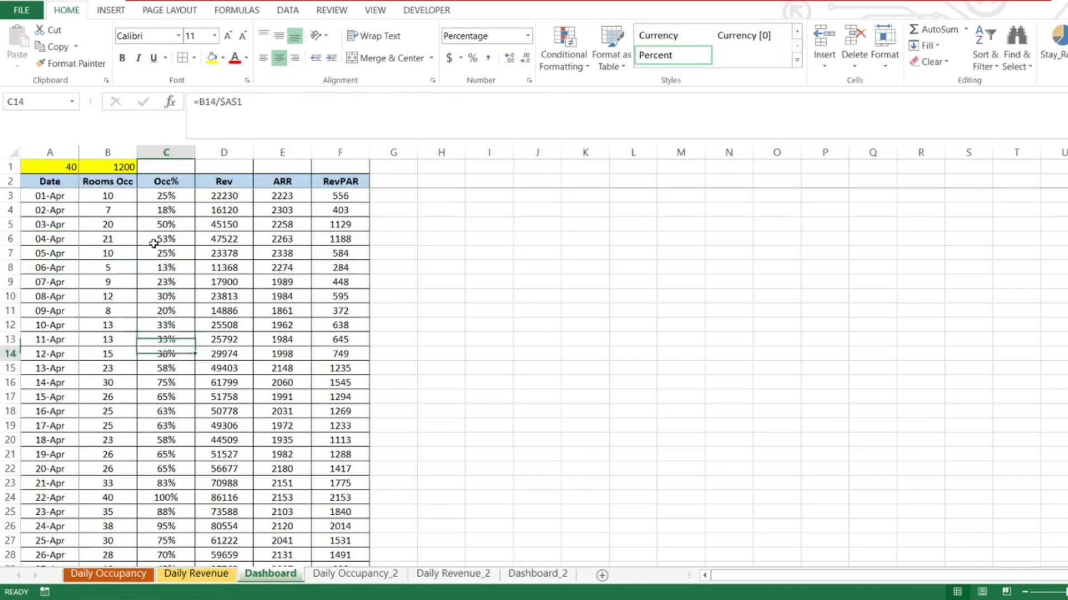
{"action": "key", "text": "Down"}
{"action": "key", "text": "Down"}
{"action": "key", "text": "Down"}
{"action": "key", "text": "Down"}
{"action": "key", "text": "Down"}
{"action": "key", "text": "Down"}
{"action": "key", "text": "Down"}
{"action": "key", "text": "Down"}
{"action": "key", "text": "Down"}
{"action": "key", "text": "Down"}
{"action": "key", "text": "Down"}
{"action": "key", "text": "Down"}
{"action": "key", "text": "Down"}
{"action": "key", "text": "Down"}
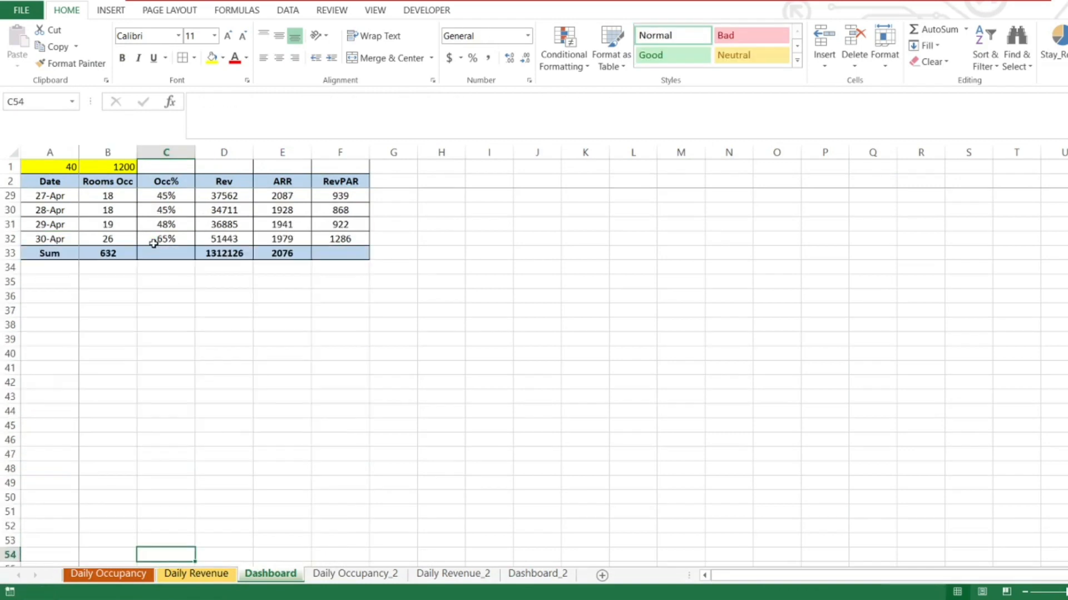
Return to the original Daily Occupancy sheet and select cell E10.
{"action": "left_click", "coordinate": [133, 578]}
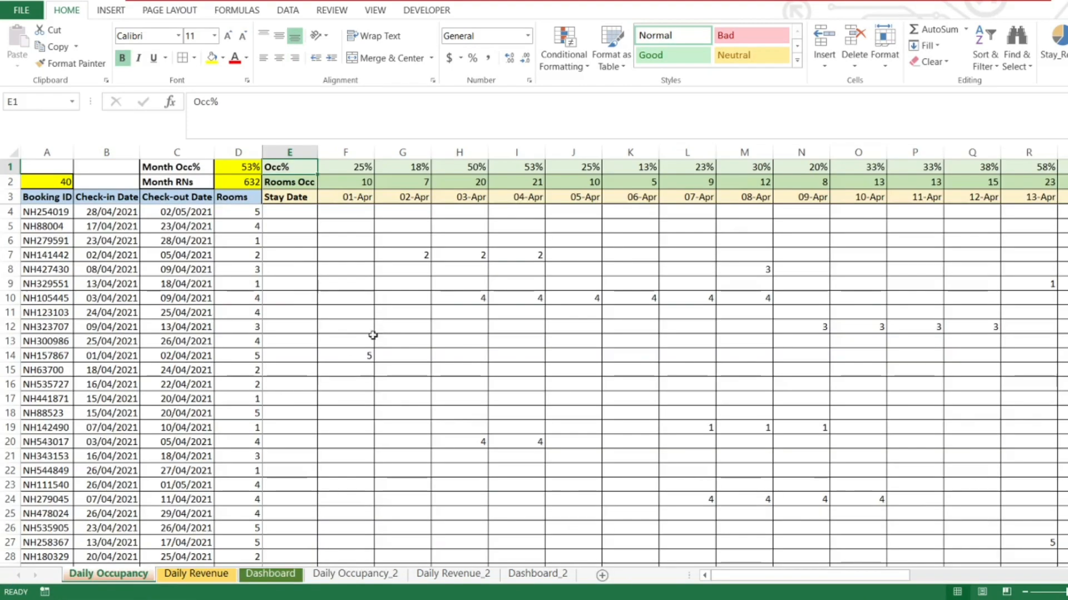
{"action": "left_click", "coordinate": [305, 295]}
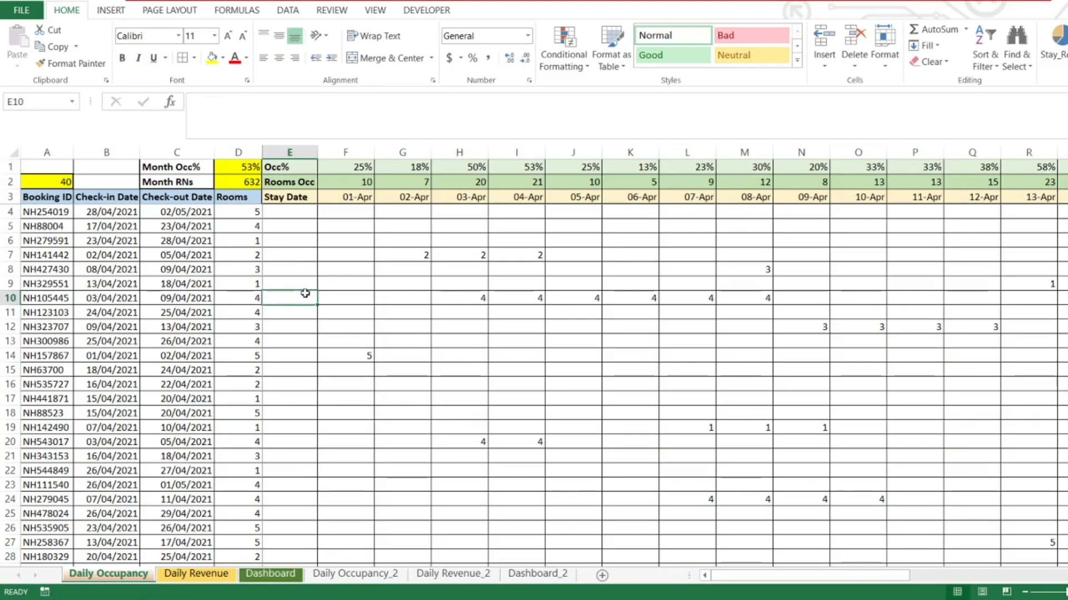
Inspect the IF/AND formula in cell F4, under 01-Apr in the first booking row of the original Daily Occupancy sheet.
{"action": "left_click", "coordinate": [357, 211]}
{"action": "double_click", "coordinate": [356, 211]}
{"action": "key", "text": "Return"}
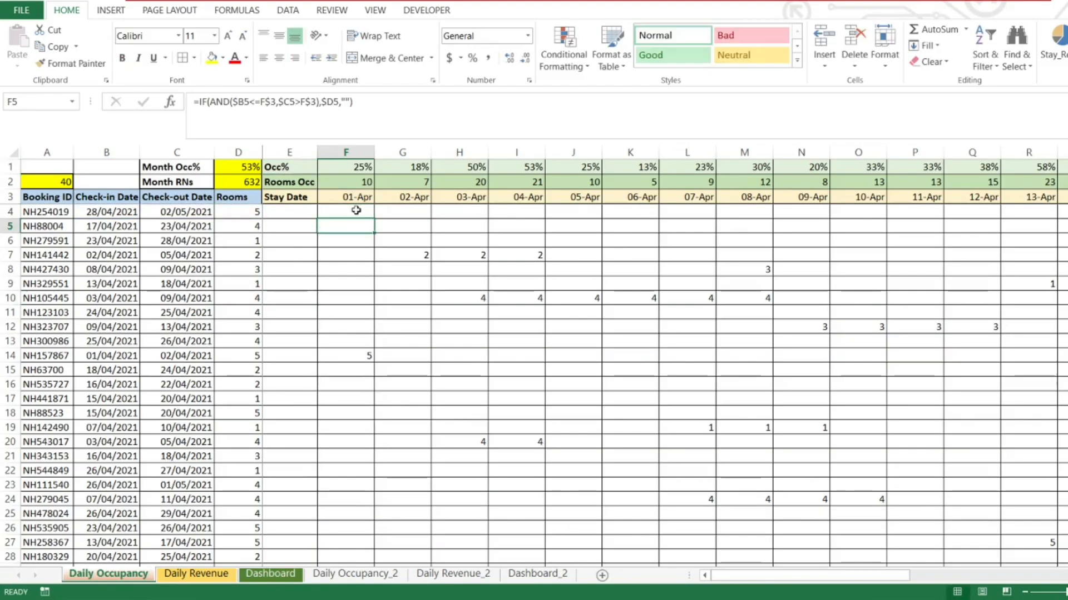
{"action": "double_click", "coordinate": [356, 211]}
{"action": "key", "text": "Return"}
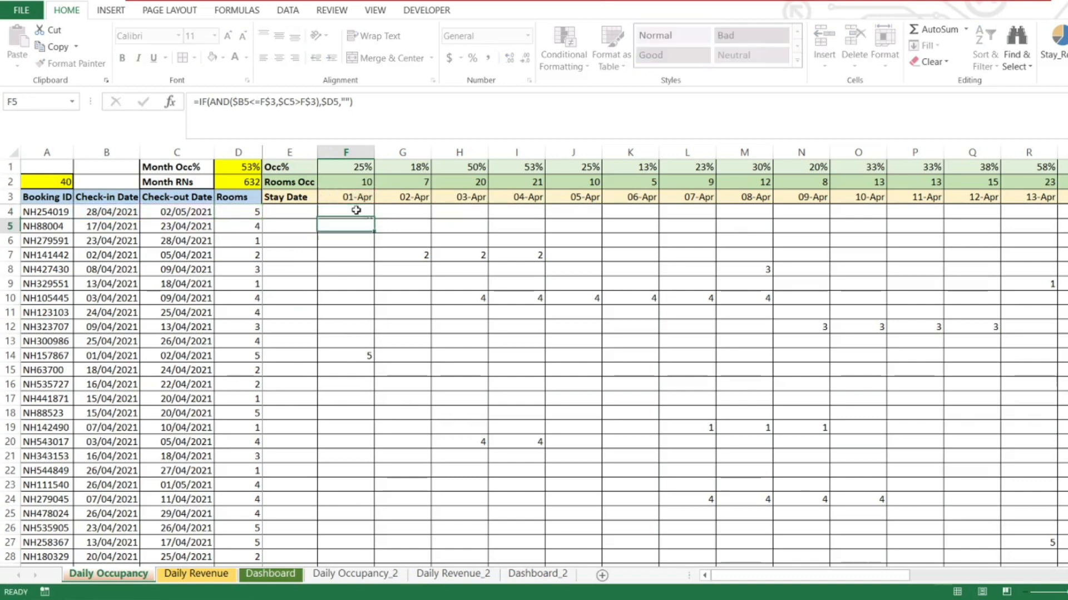
{"action": "double_click", "coordinate": [356, 211]}
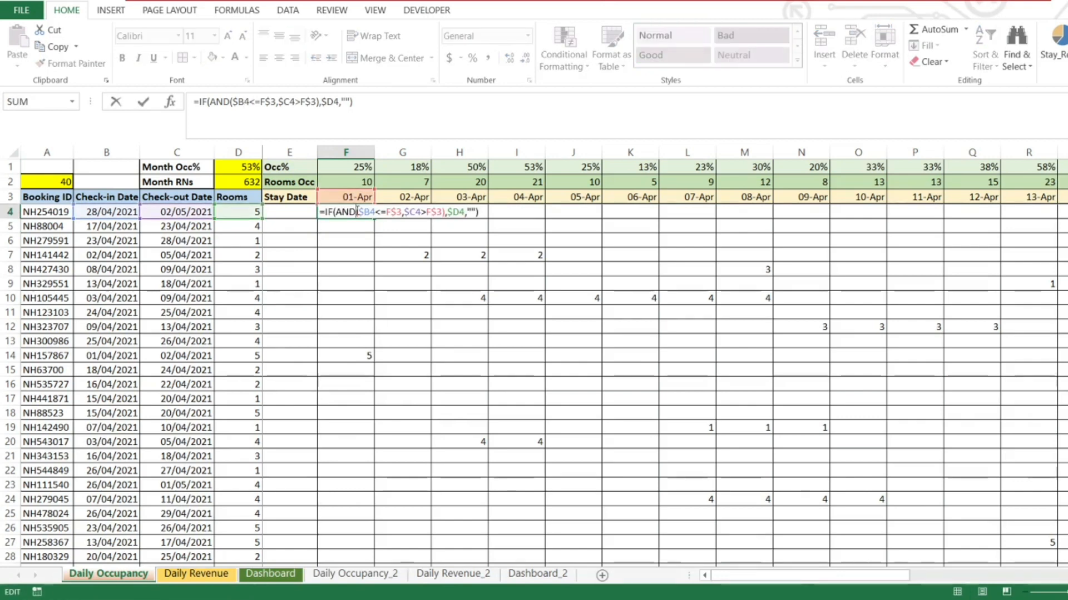
{"action": "key", "text": "Return"}
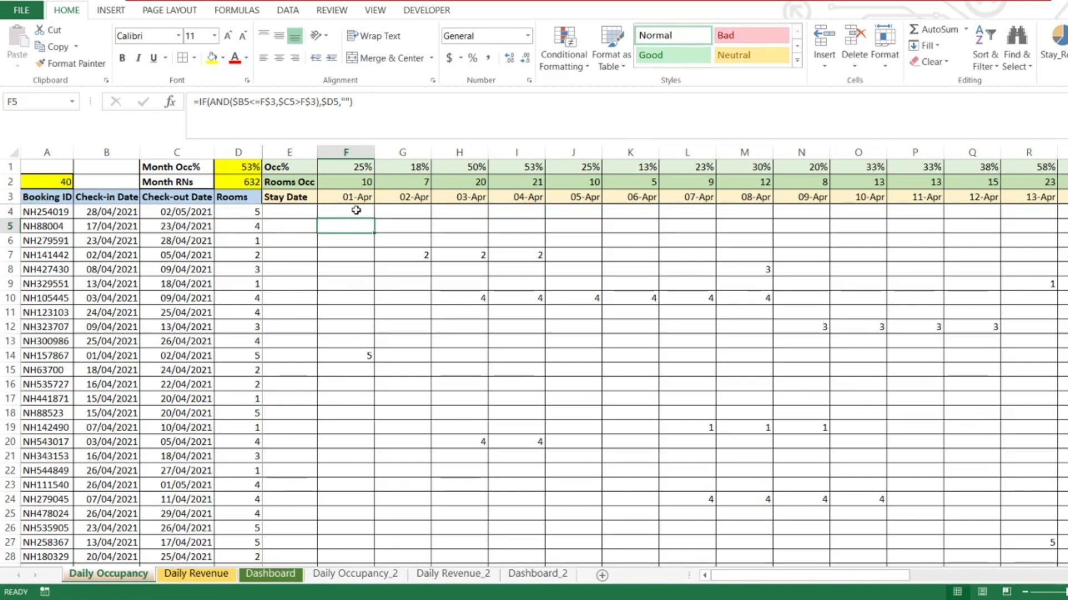
{"action": "left_click", "coordinate": [725, 599]}
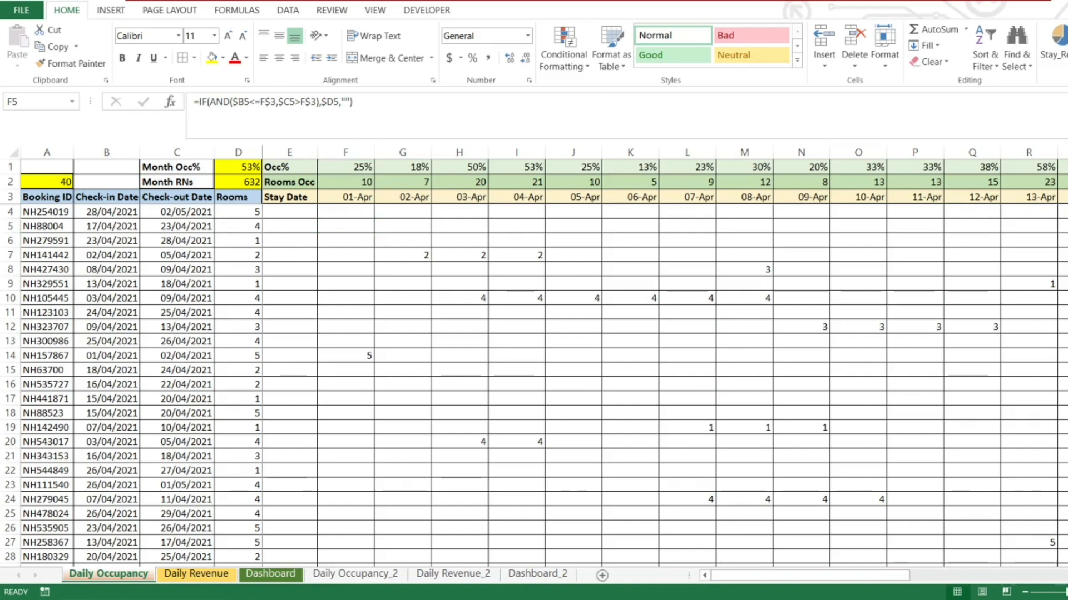